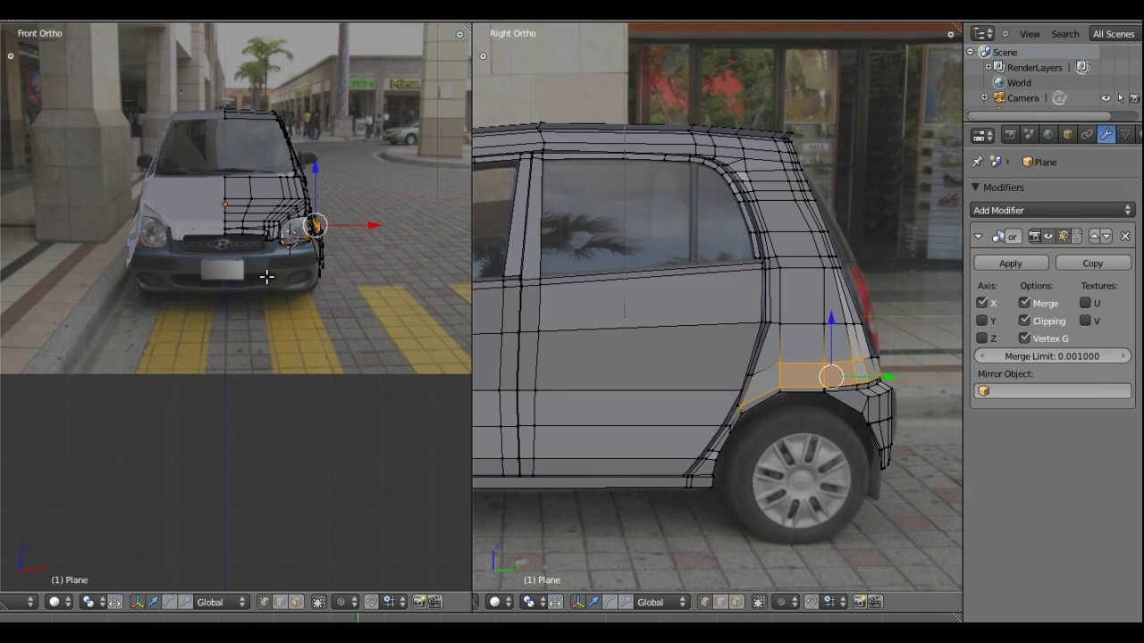
Frame the whole scene, then zoom and pan the front view onto the headlight, grille and bumper
key(Home)
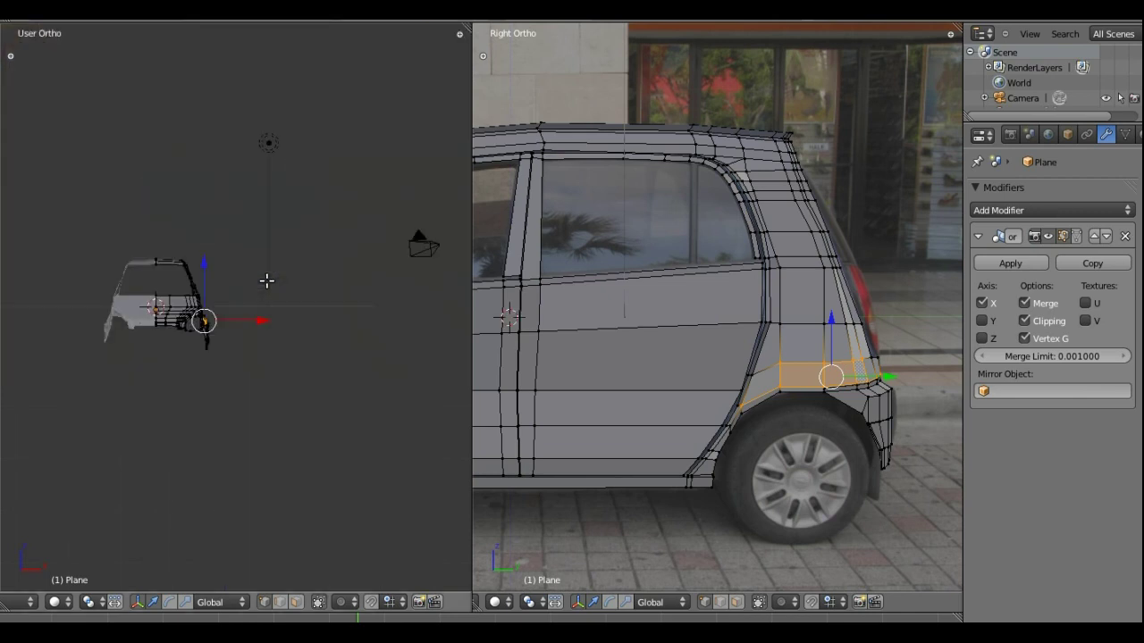
scroll(107, 396, up, 3)
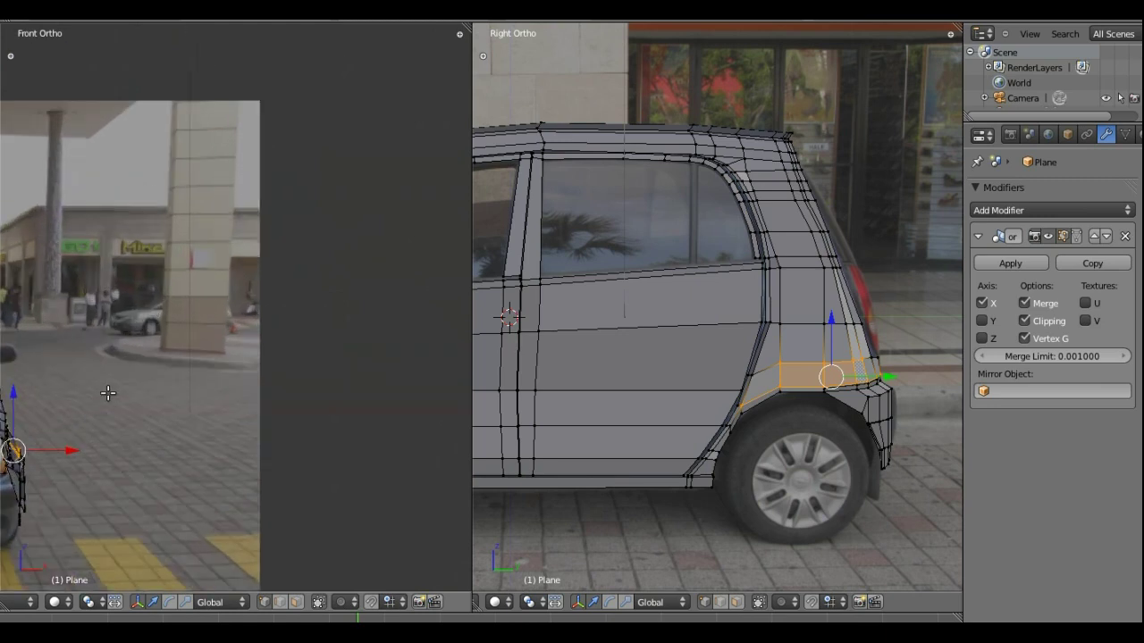
scroll(134, 375, up, 3)
scroll(187, 352, up, 2)
scroll(233, 281, up, 2)
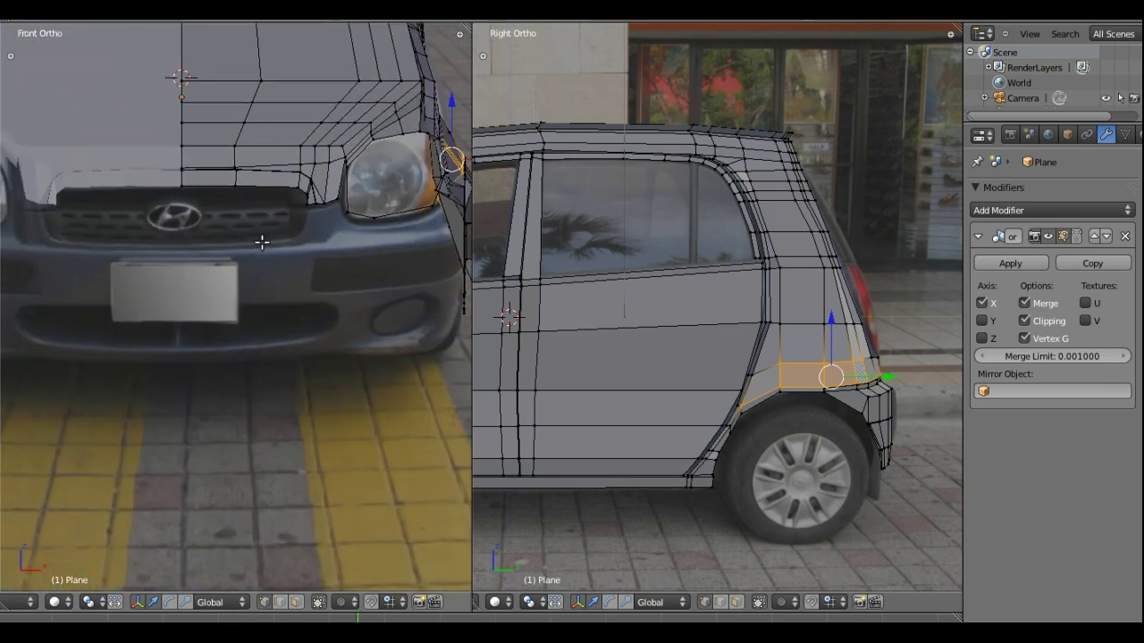
scroll(257, 228, up, 2)
scroll(259, 222, up, 2)
shift+middle_drag(376, 152, 166, 429)
shift+middle_drag(292, 308, 208, 326)
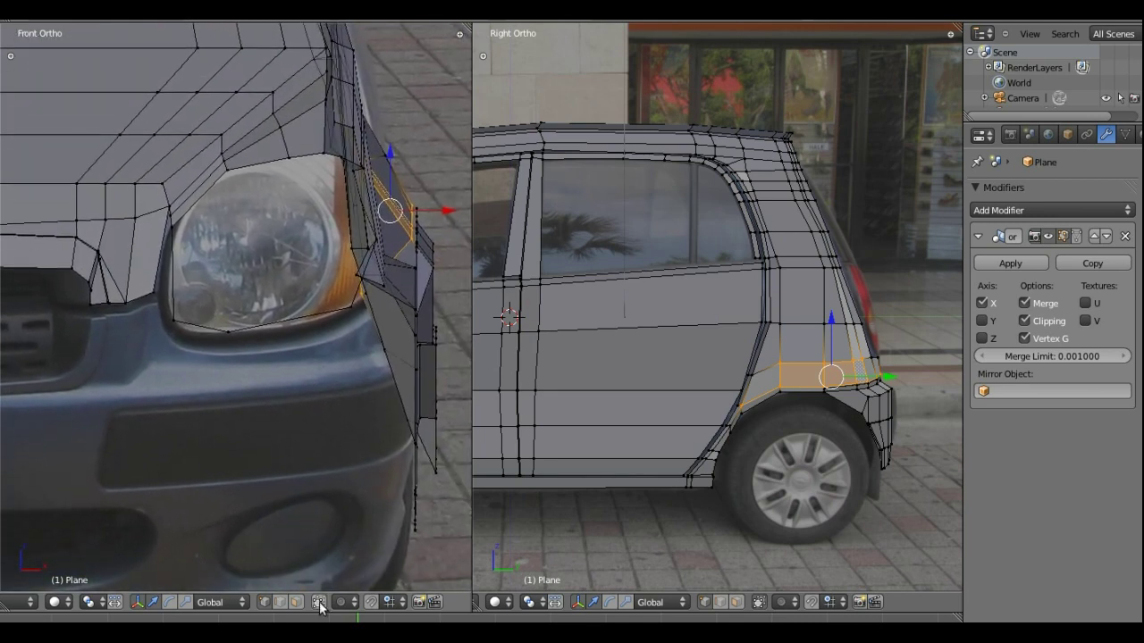
shift+middle_drag(107, 334, 205, 261)
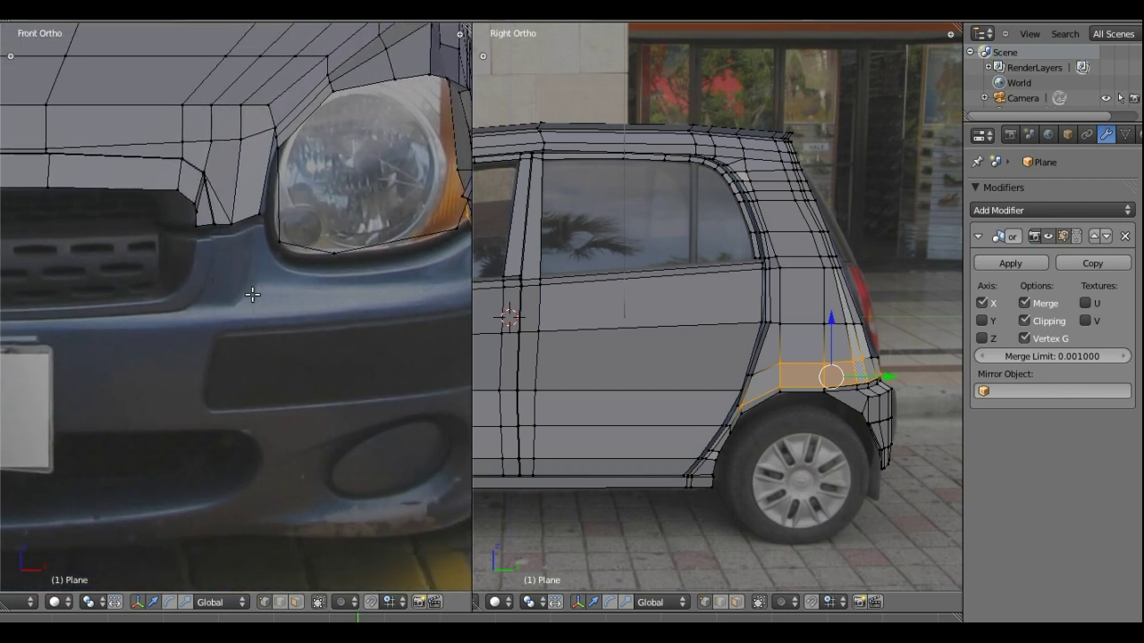
Lower the edge under the headlight's inner corner slightly, then extrude it straight down into the bumper
right_click(205, 224)
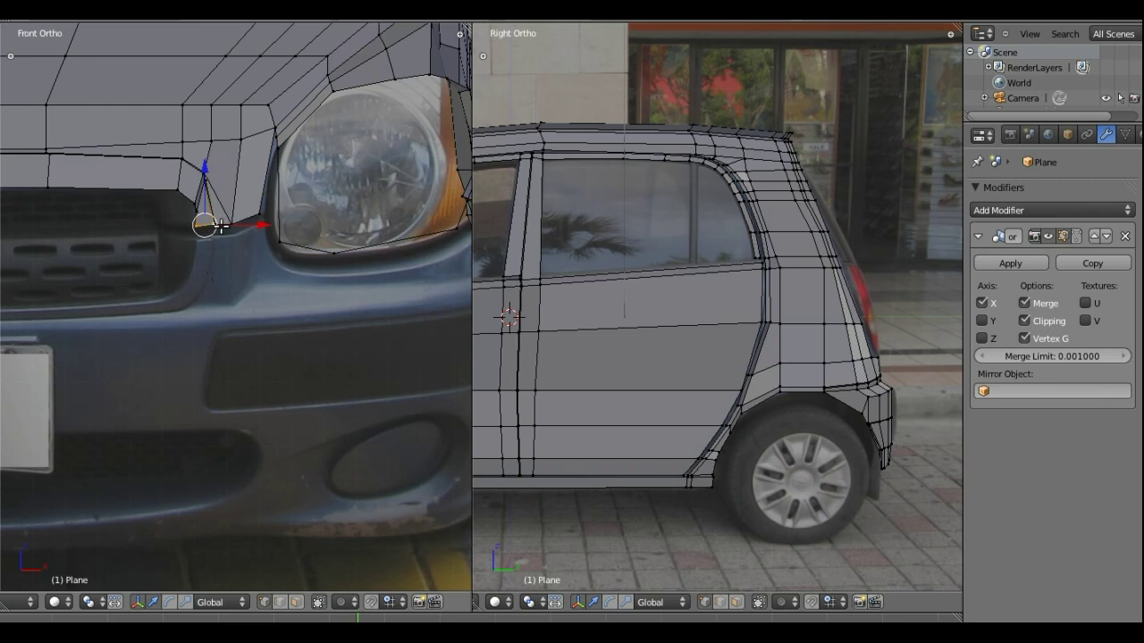
shift+right_click(233, 225)
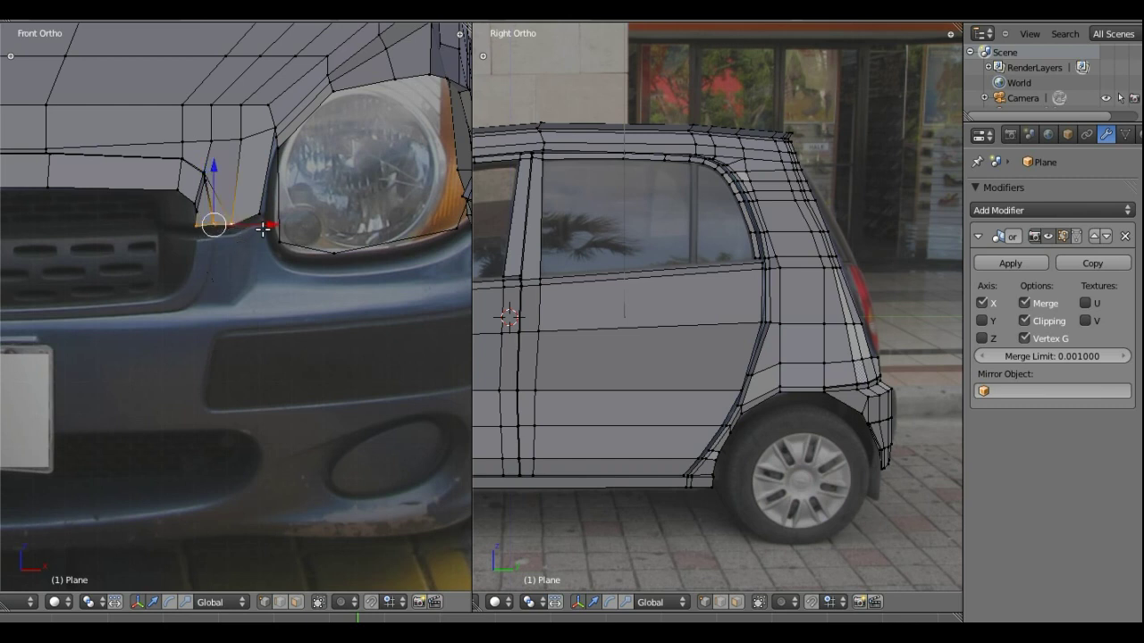
key(g)
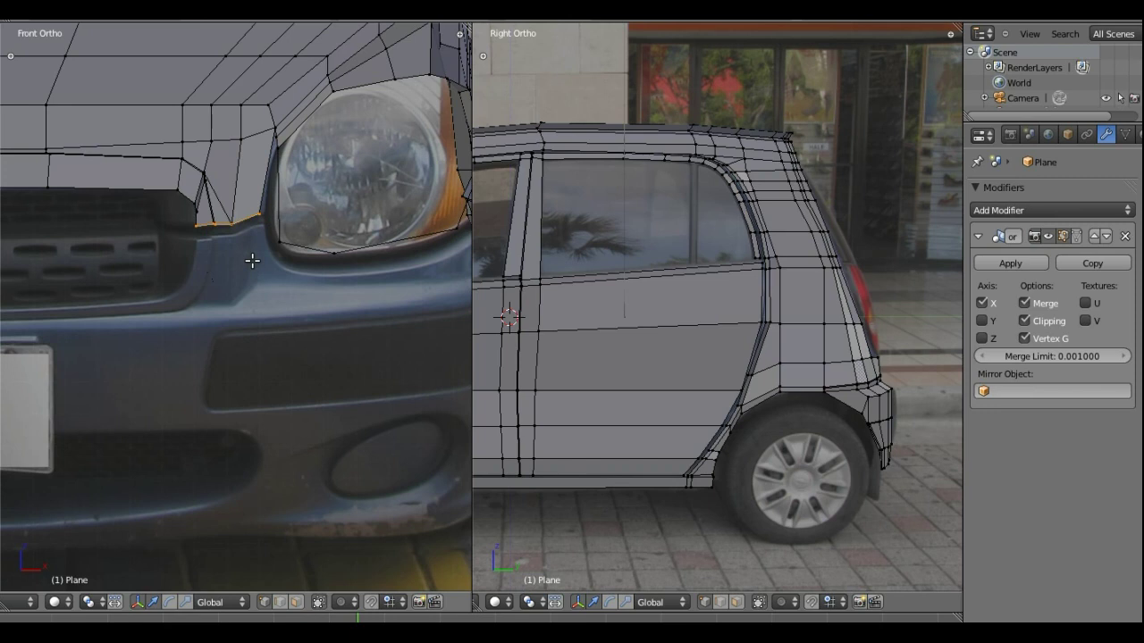
key(g)
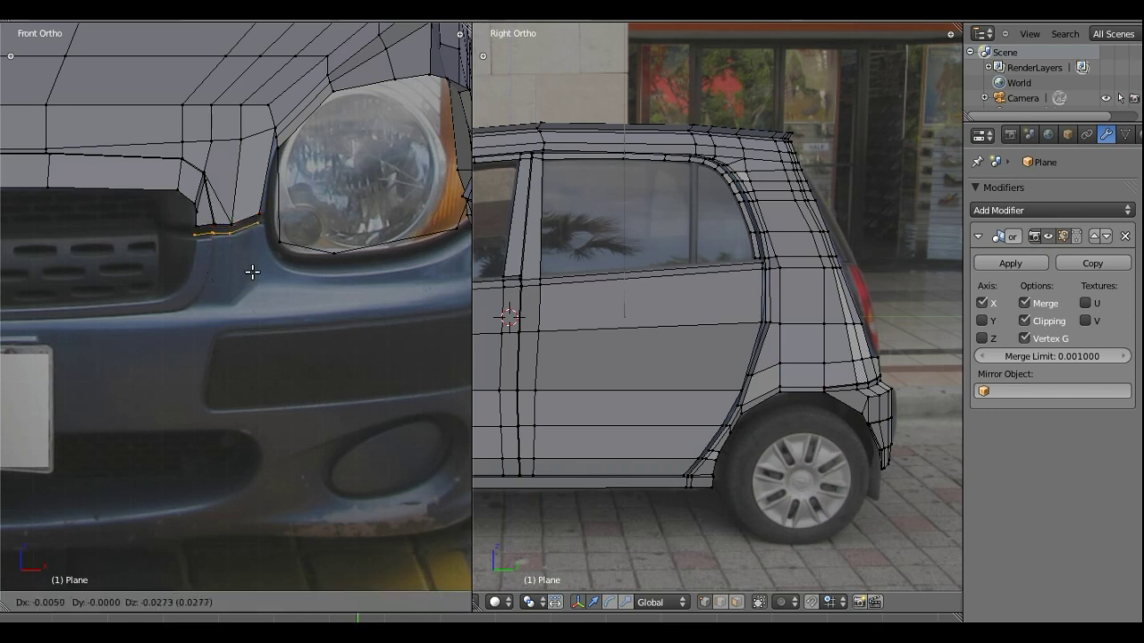
click(254, 271)
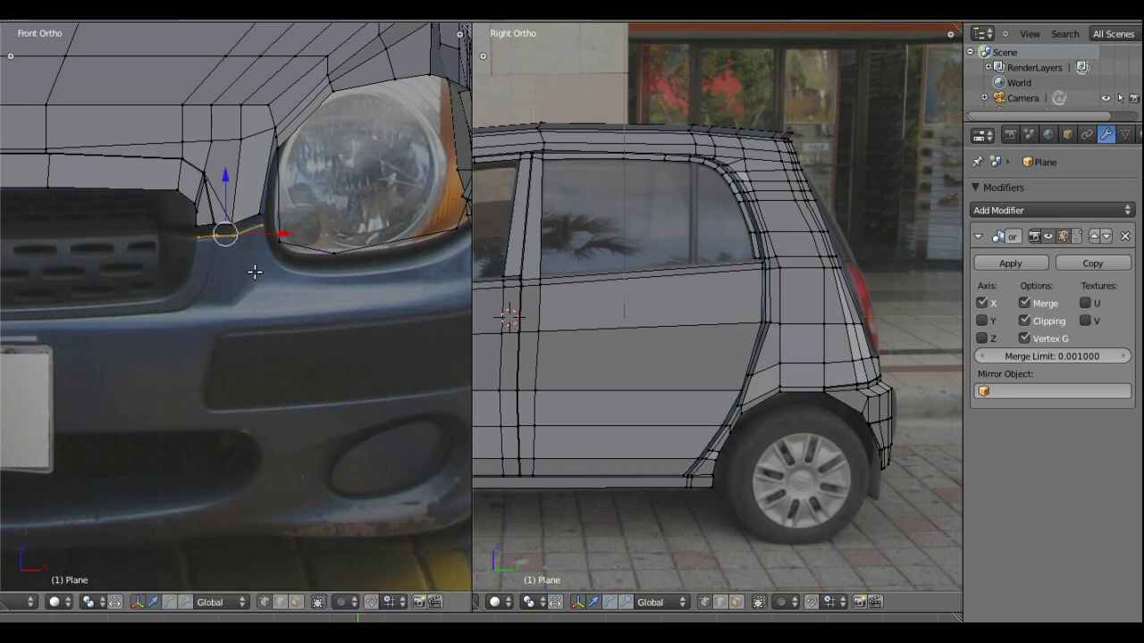
key(g)
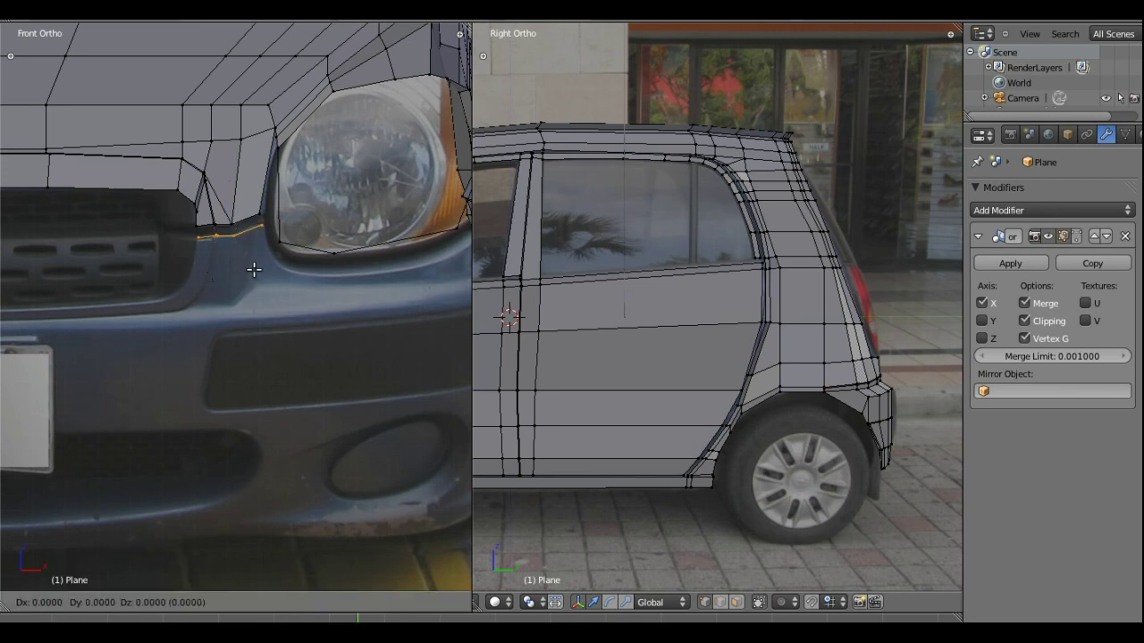
key(z)
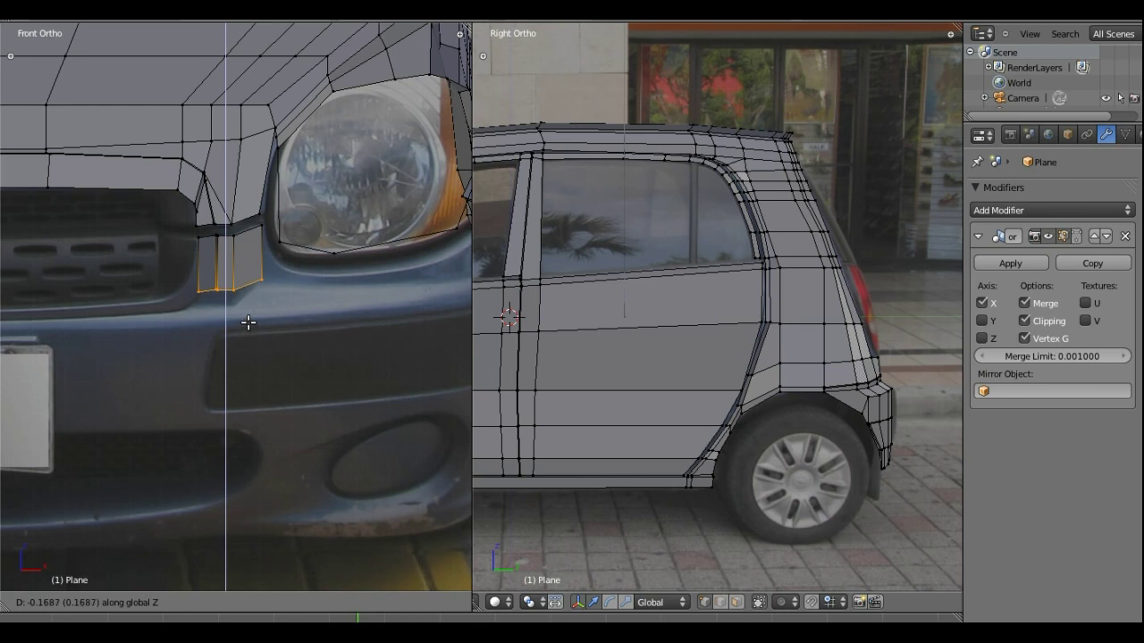
click(247, 323)
Move the first two bottom vertices of the new faces vertically to fit the photo
right_click(234, 288)
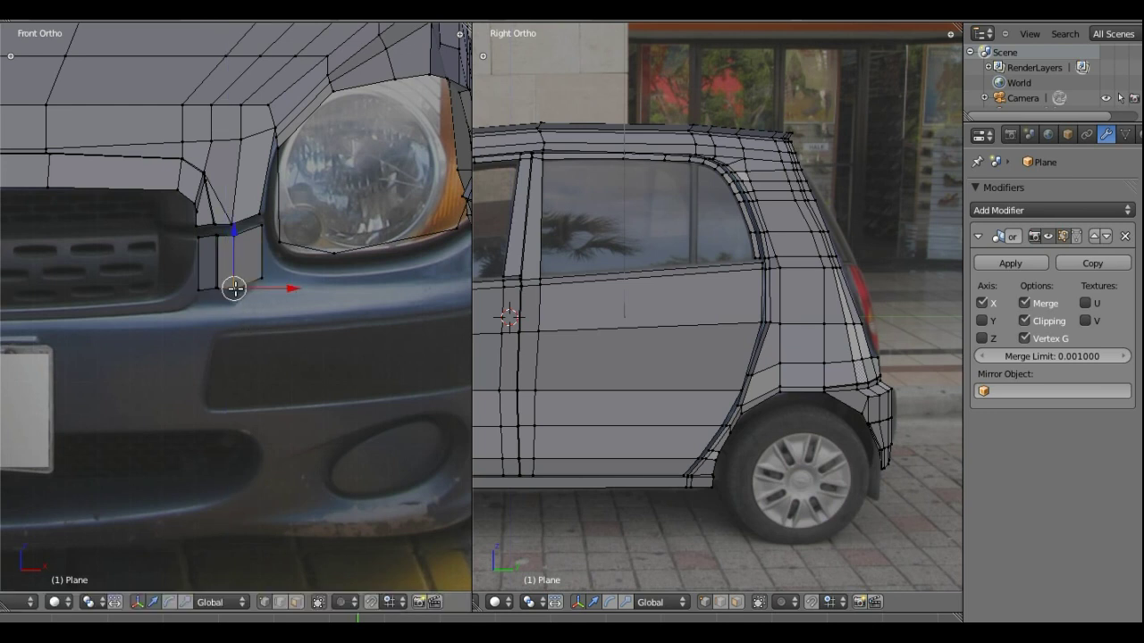
key(g)
key(z)
click(229, 268)
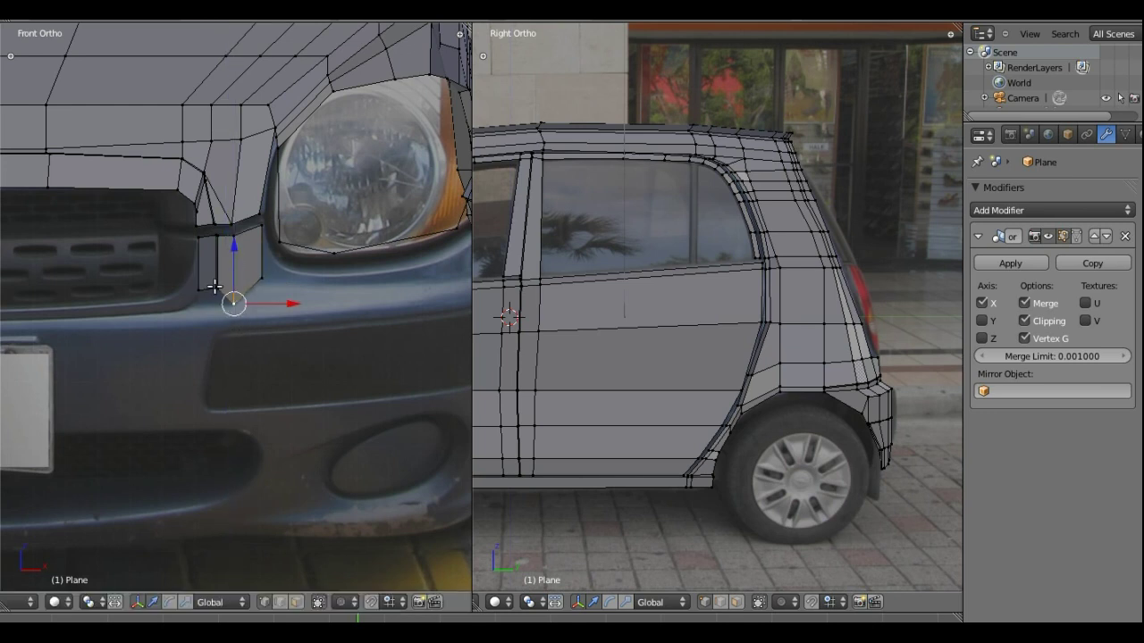
right_click(217, 287)
key(g)
key(z)
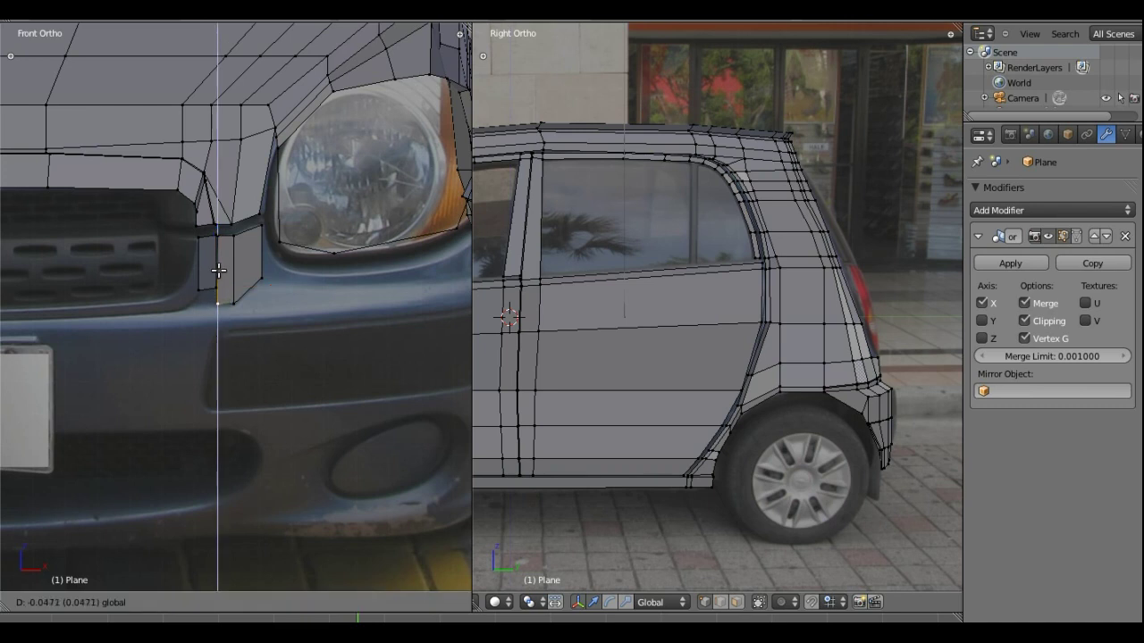
click(218, 270)
Move the remaining bottom vertices vertically so they sit on the bumper line
right_click(216, 285)
key(g)
key(z)
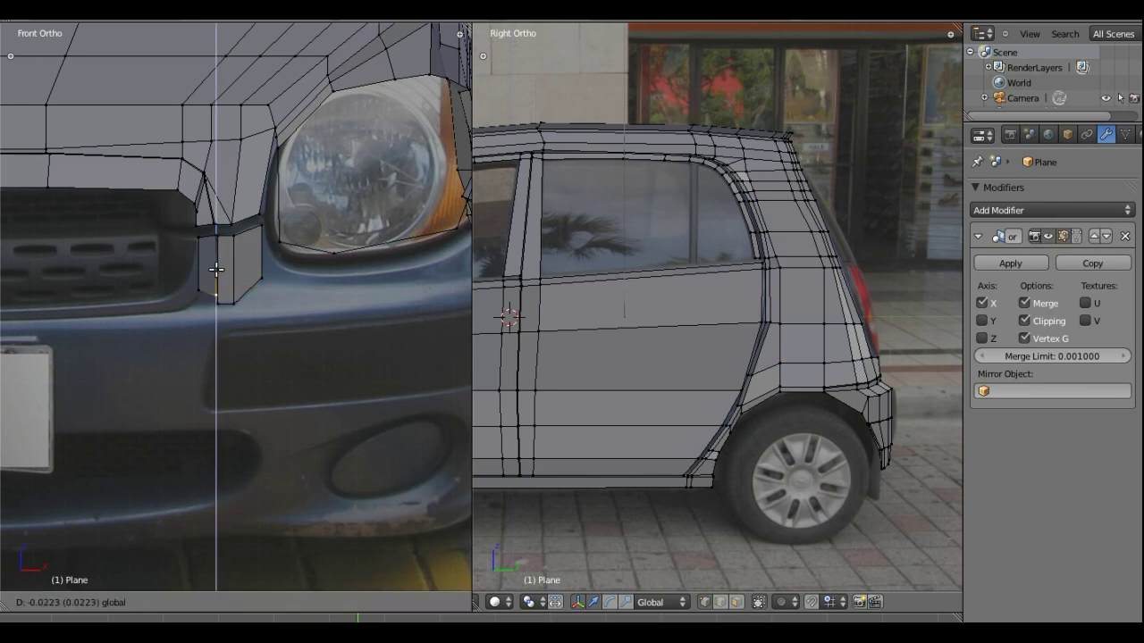
click(216, 269)
right_click(197, 290)
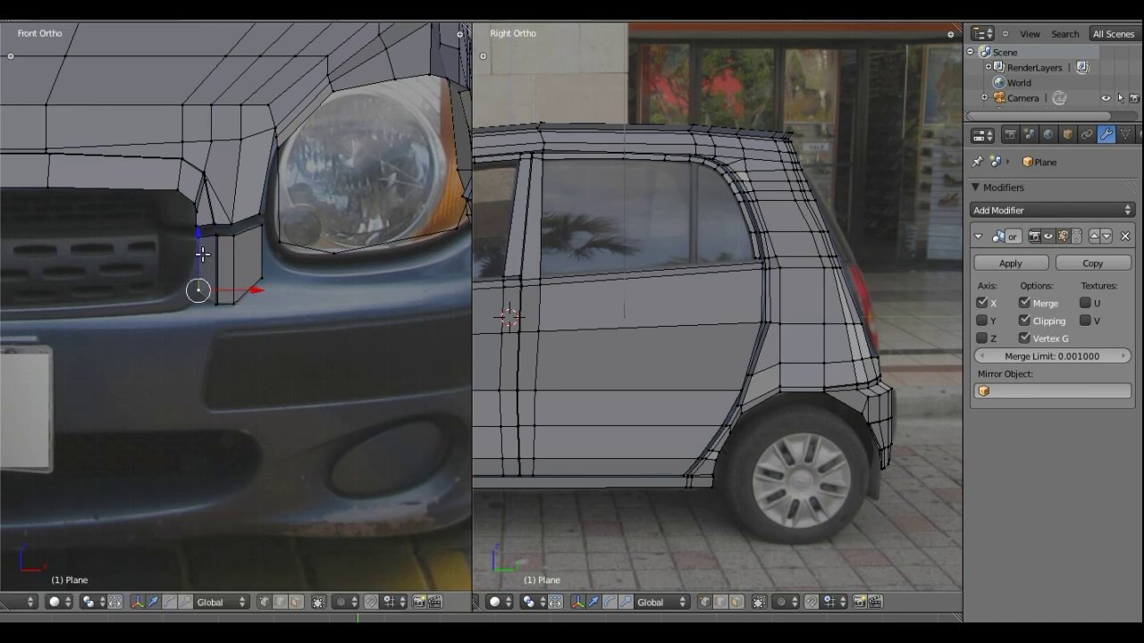
key(g)
key(z)
click(208, 279)
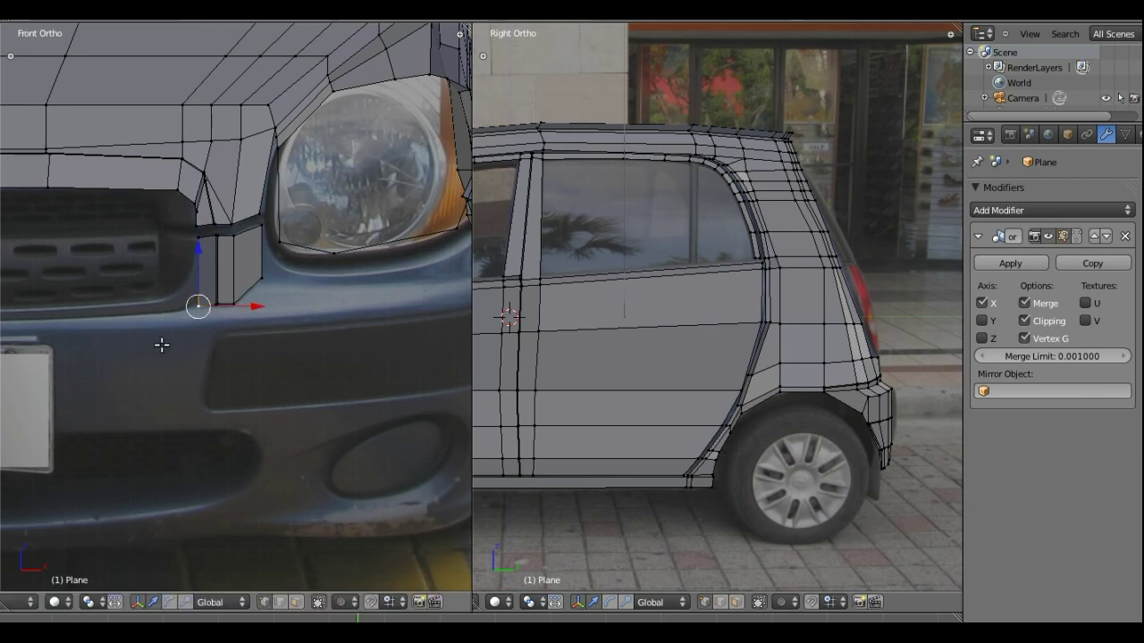
shift+middle_drag(163, 304, 188, 282)
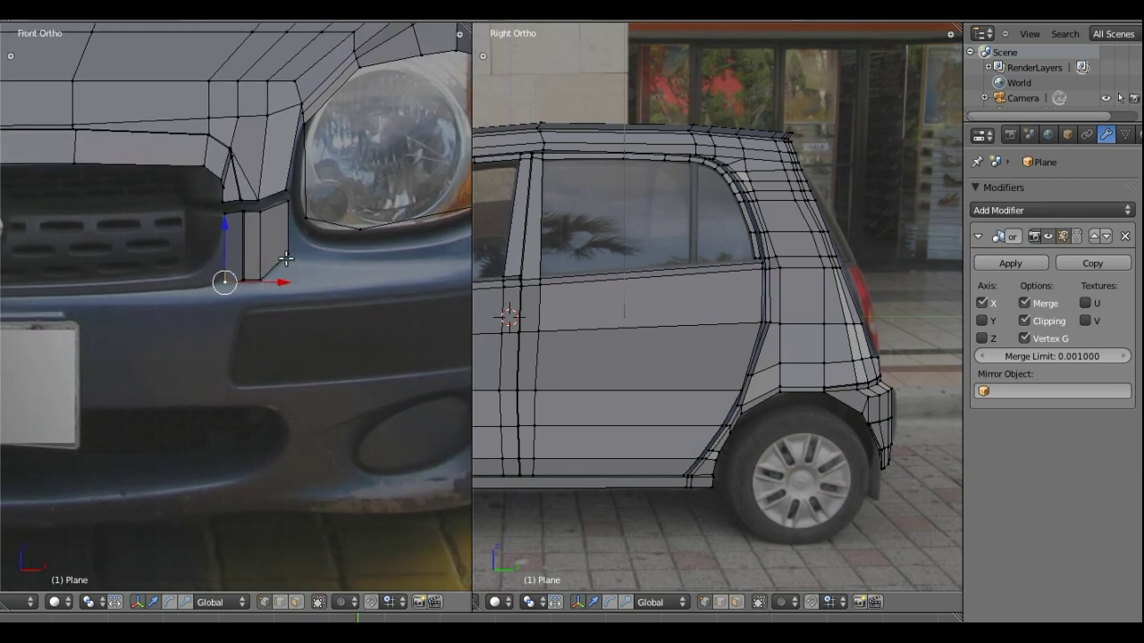
Select the narrow left strip's vertices and slide it horizontally beside the grille
ctrl+right_click(285, 259)
ctrl+right_click(260, 278)
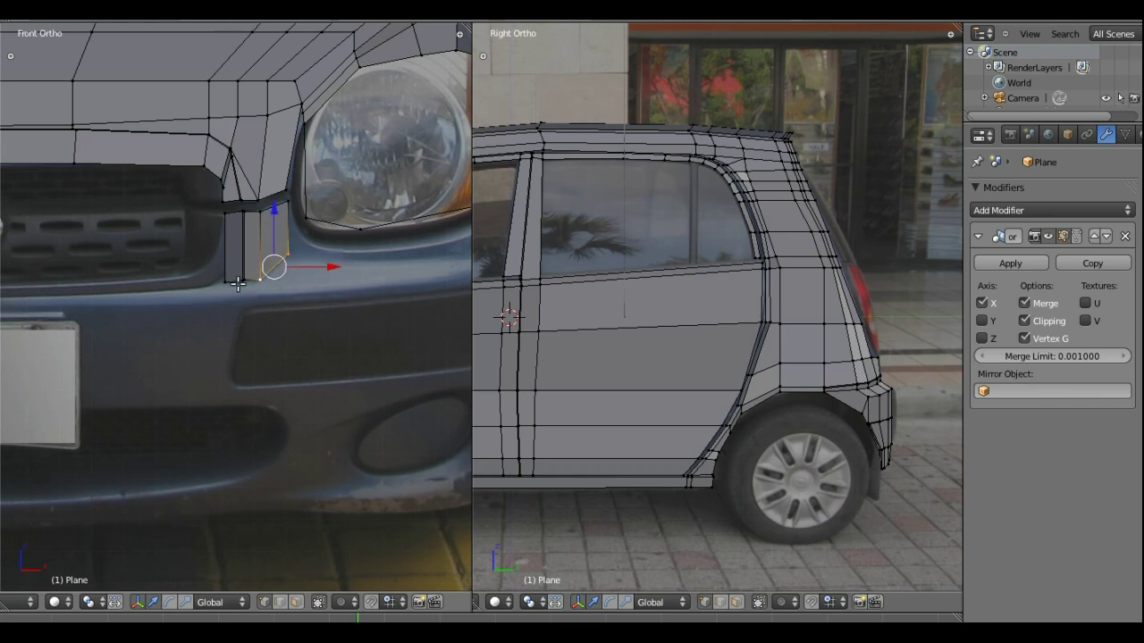
right_click(225, 213)
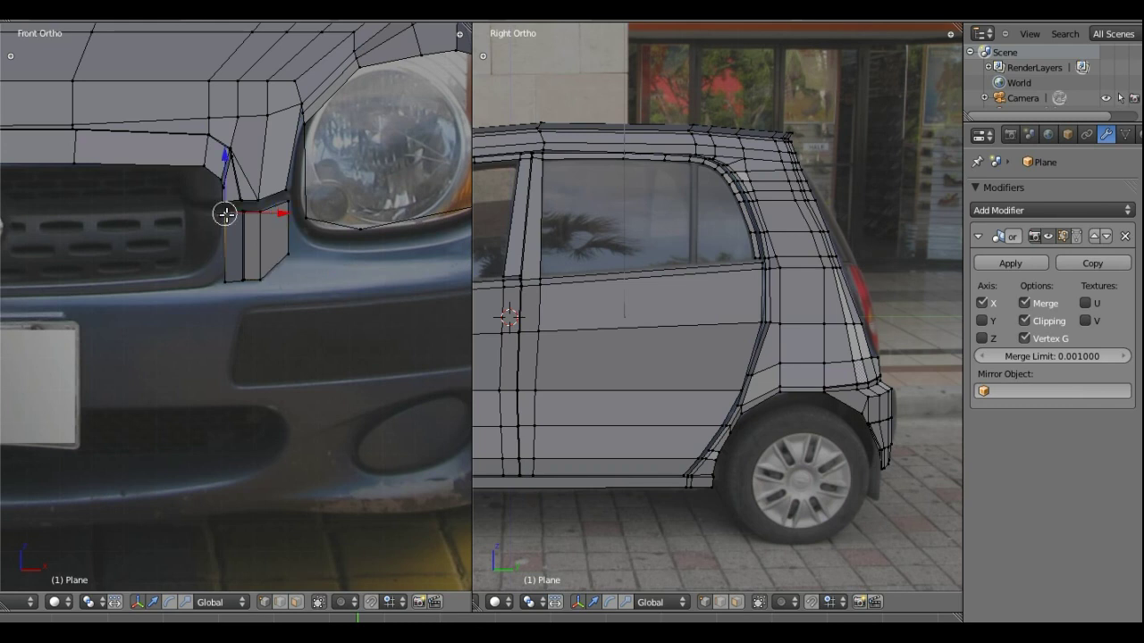
shift+right_click(225, 281)
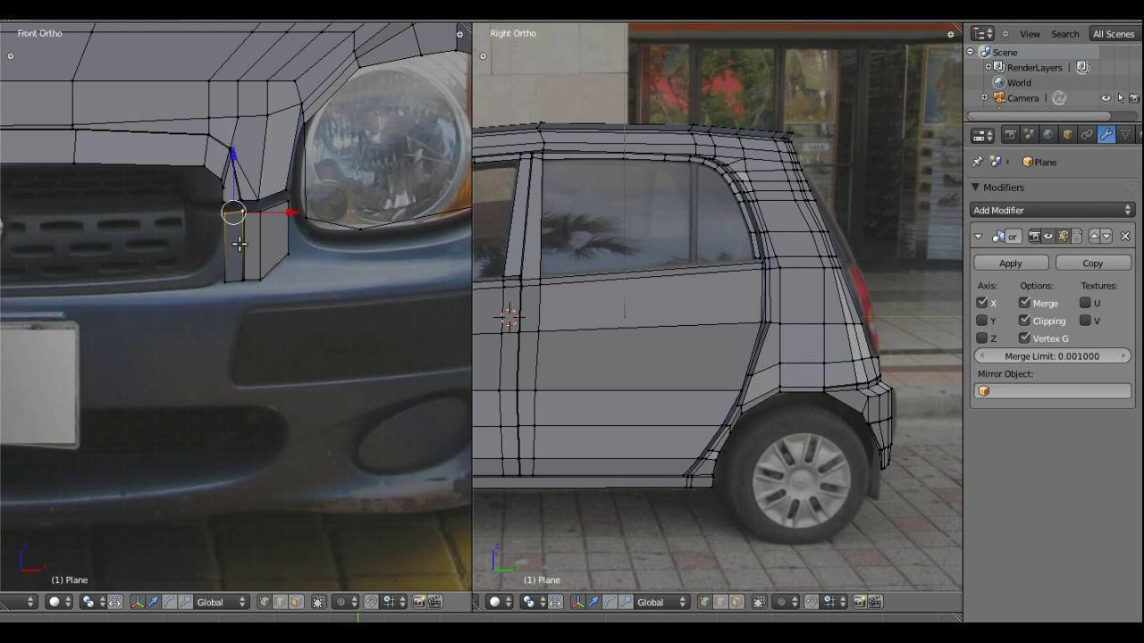
shift+right_click(244, 280)
shift+right_click(243, 211)
key(g)
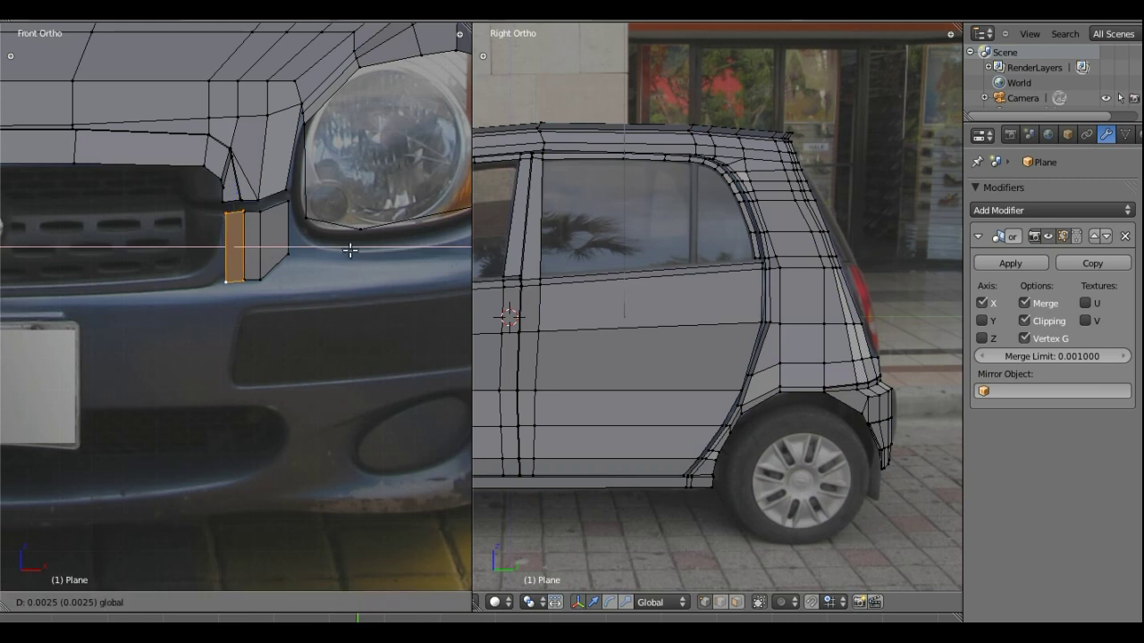
key(x)
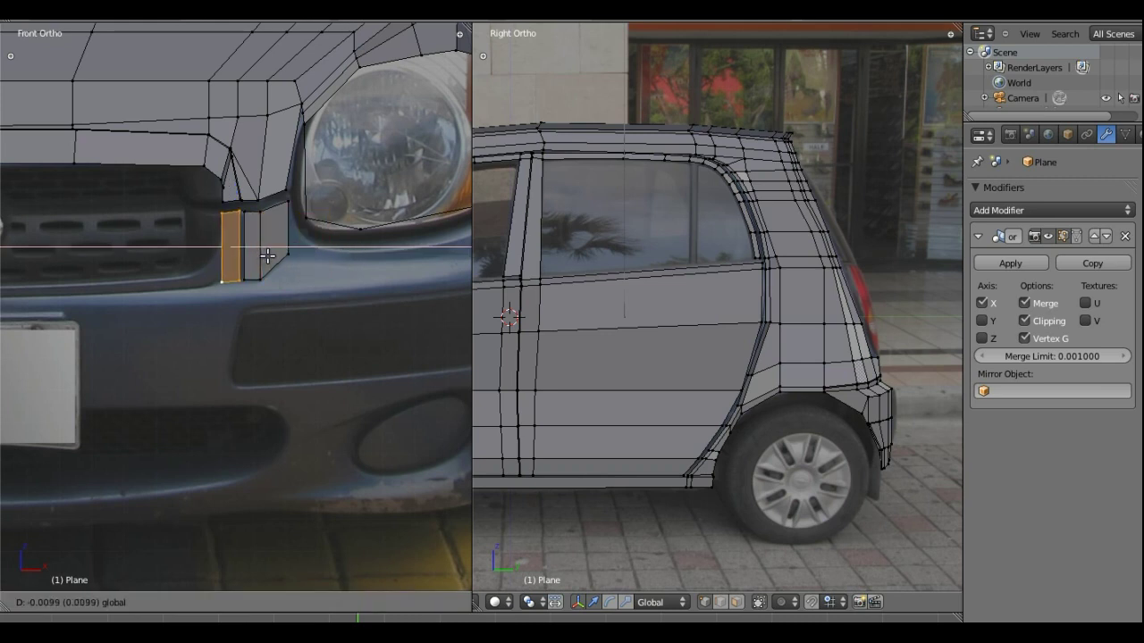
click(215, 252)
Raise one top vertex of the strip vertically and select the other top vertex
right_click(240, 211)
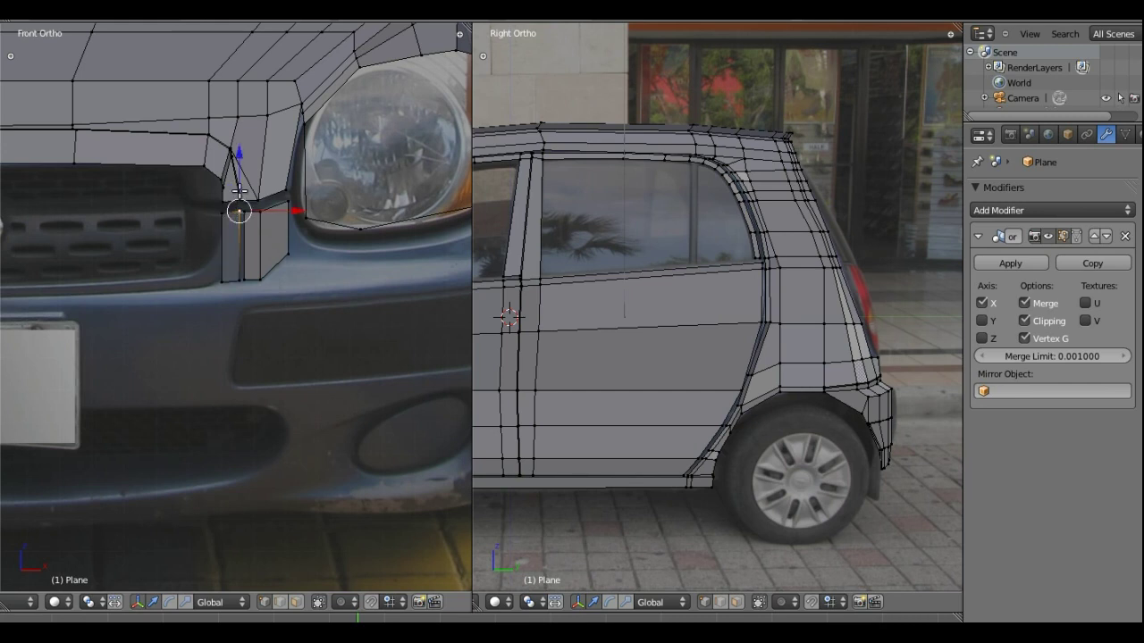
key(g)
key(z)
click(240, 191)
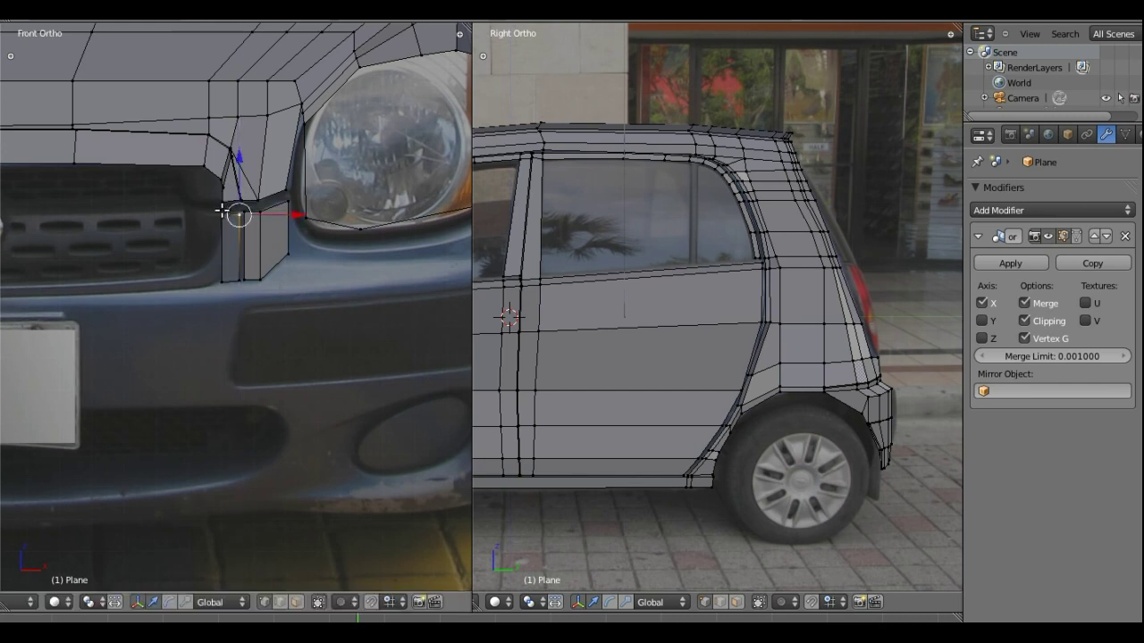
right_click(222, 211)
Adjust the other top vertex's height and slide a vertex horizontally so the small panel's edge is vertical
key(g)
key(z)
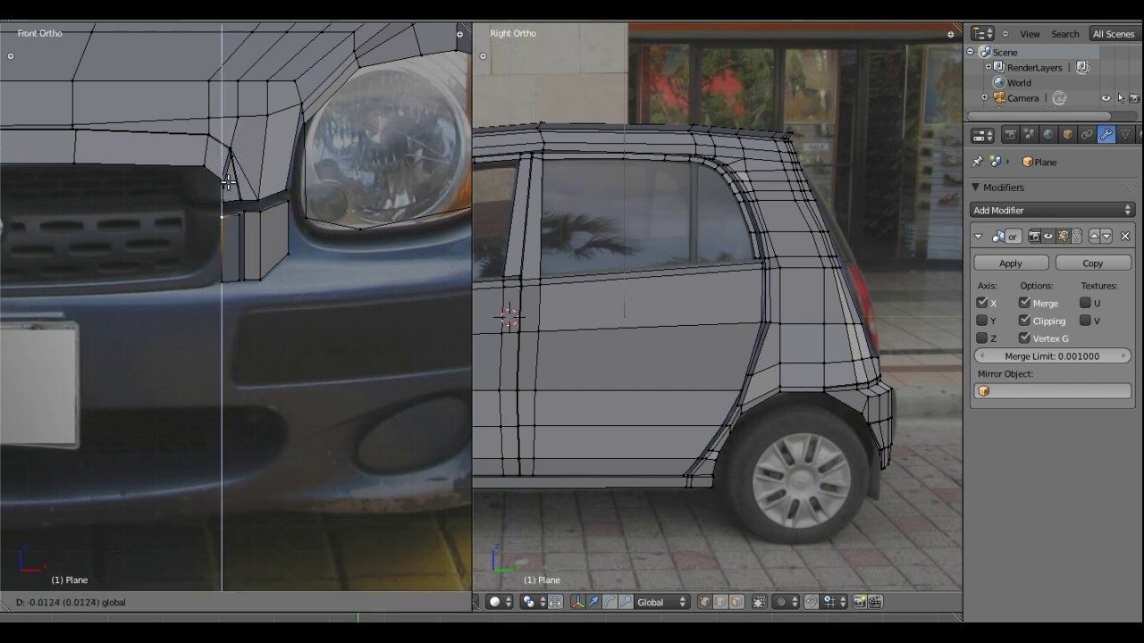
click(228, 183)
scroll(255, 237, up, 2)
scroll(268, 126, up, 3)
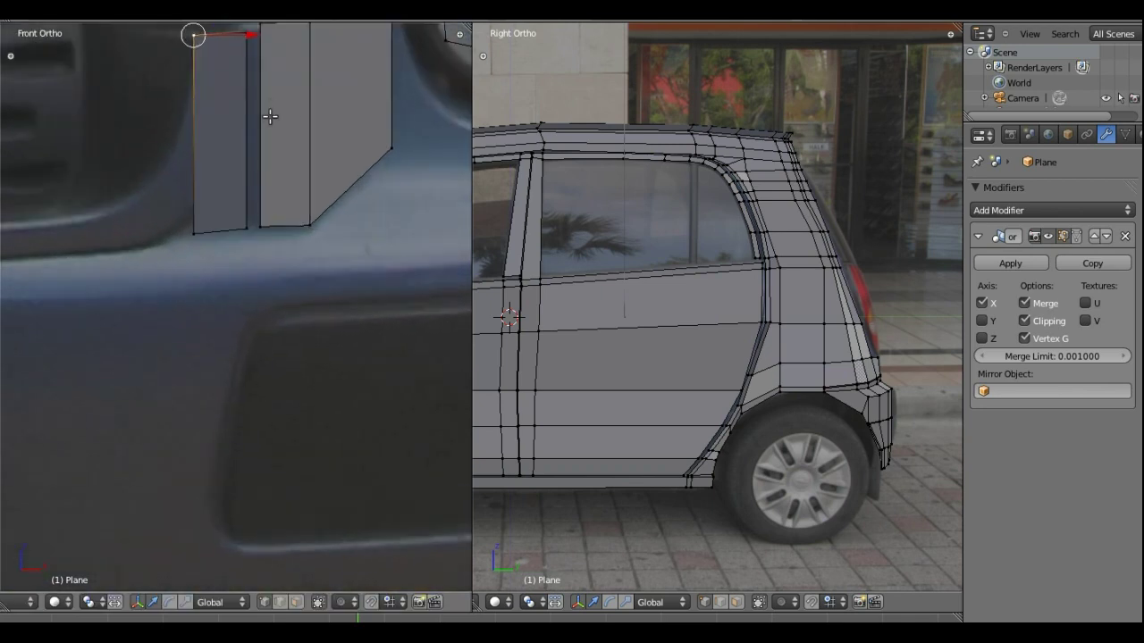
shift+middle_drag(270, 116, 313, 385)
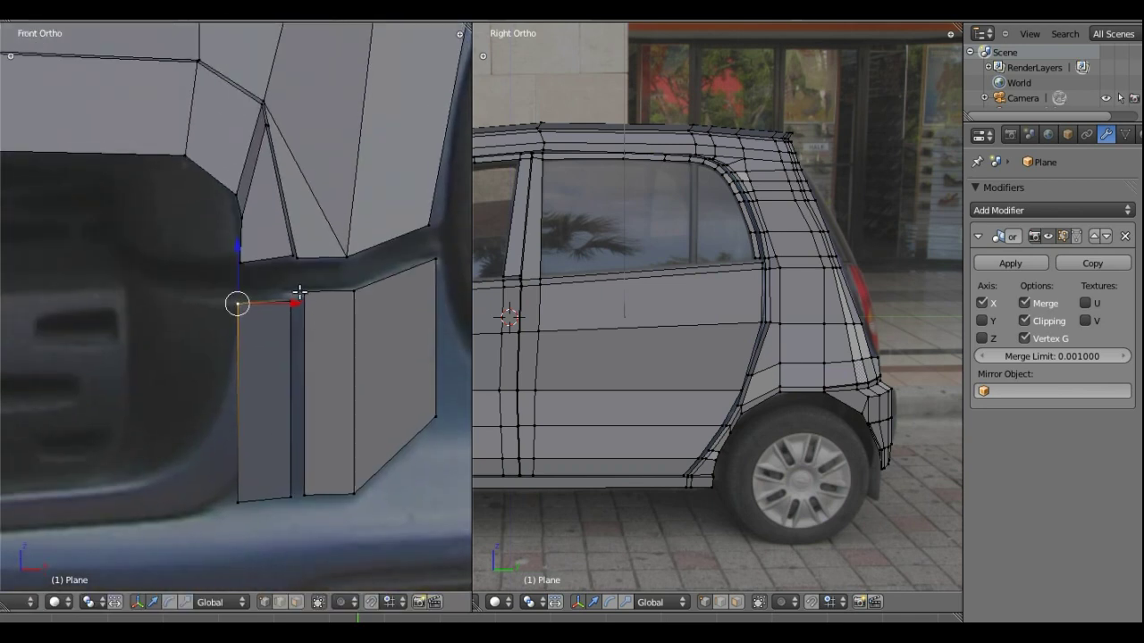
key(g)
key(x)
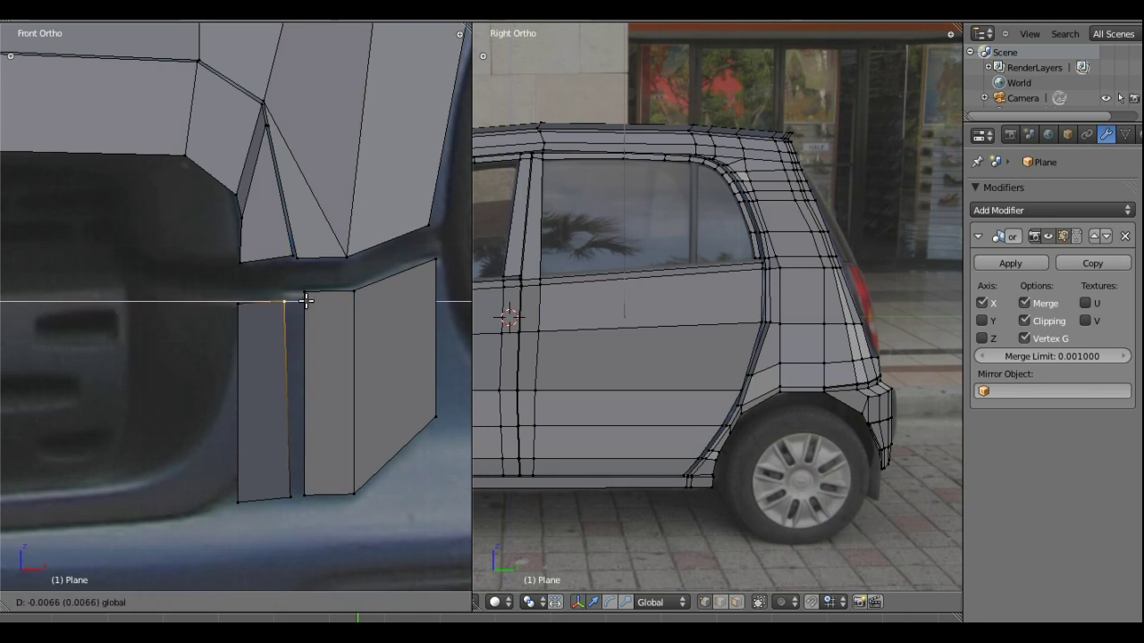
click(319, 307)
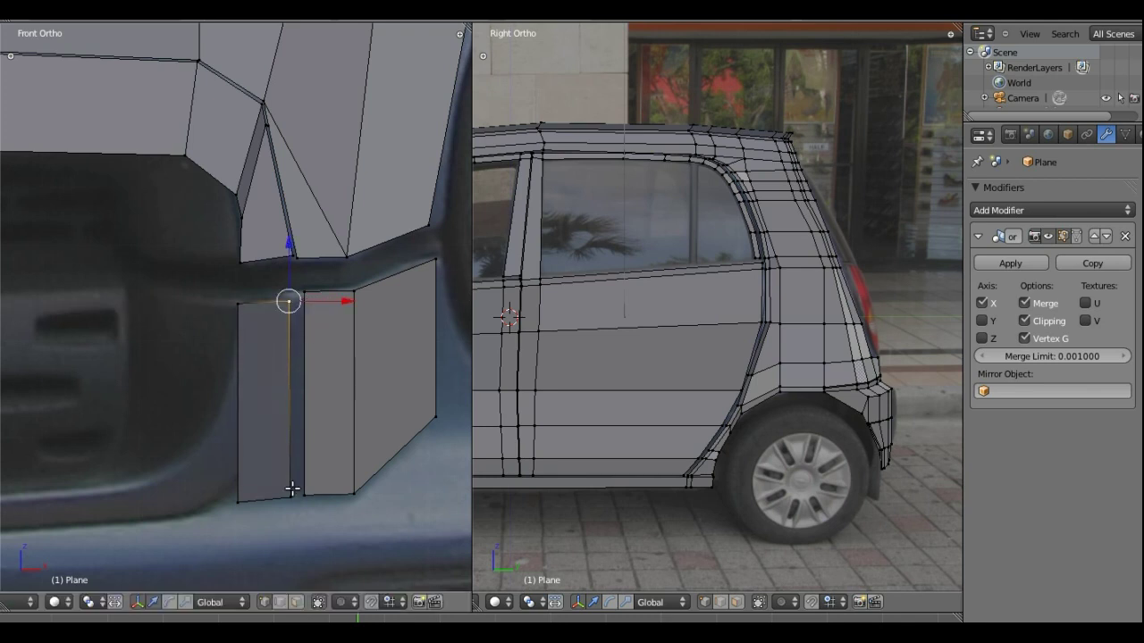
Raise the small panel's bottom edge and shift it left to match the photo
right_click(236, 498)
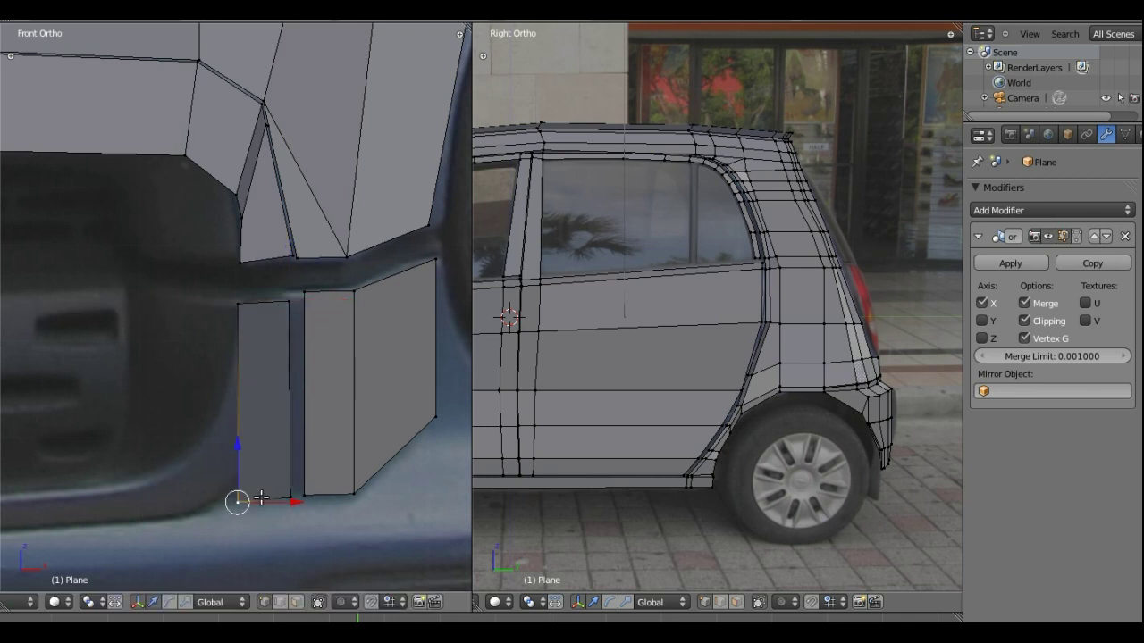
shift+right_click(287, 496)
key(g)
key(z)
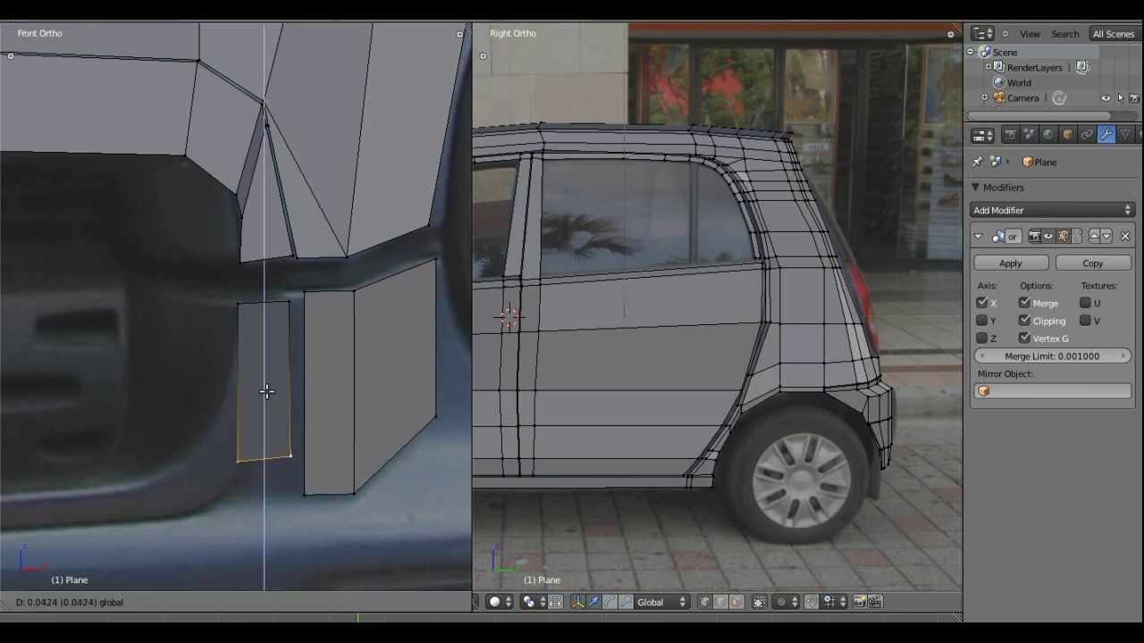
click(272, 364)
key(g)
key(x)
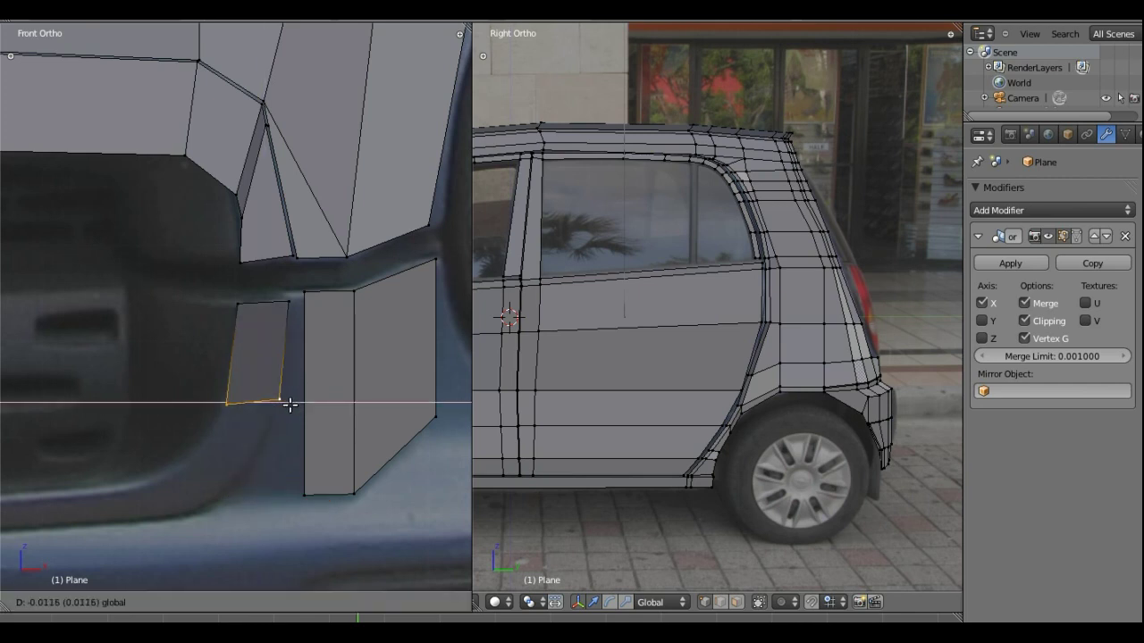
click(304, 400)
Move the bumper block's top-left and bottom-left corners horizontally, then select its bottom edge corners
right_click(304, 290)
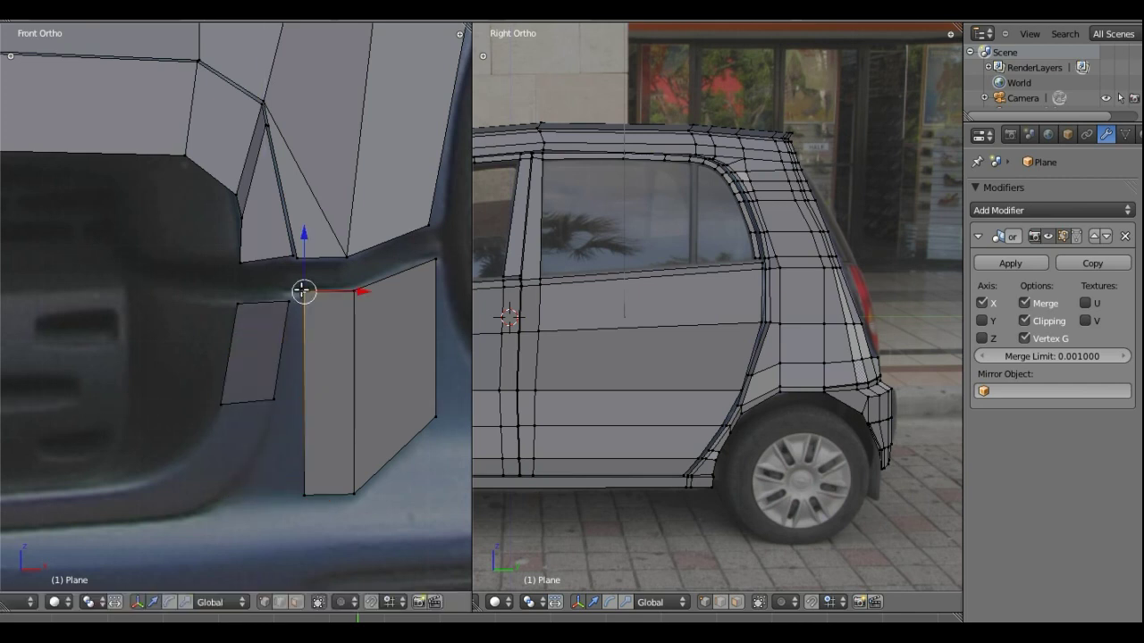
key(g)
key(x)
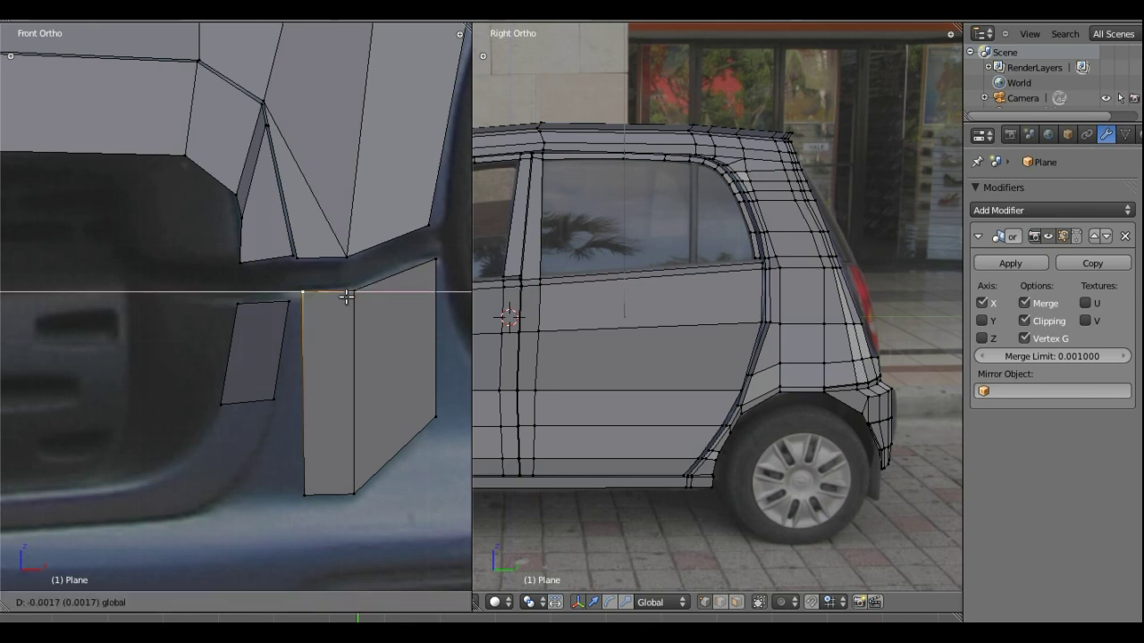
click(335, 298)
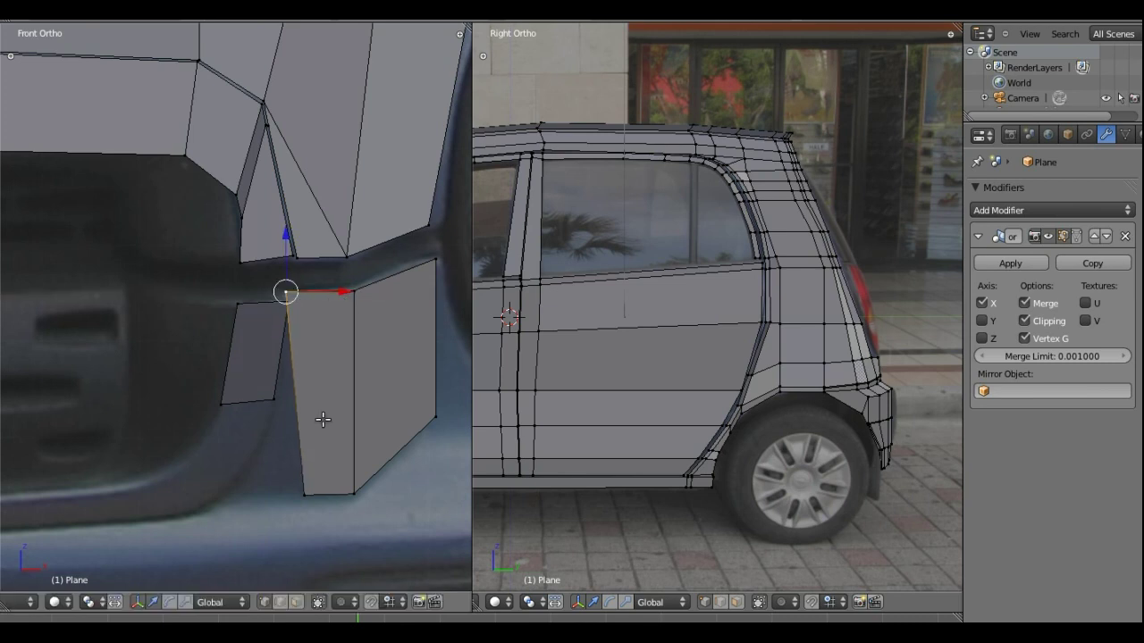
right_click(303, 491)
drag(344, 495, 313, 497)
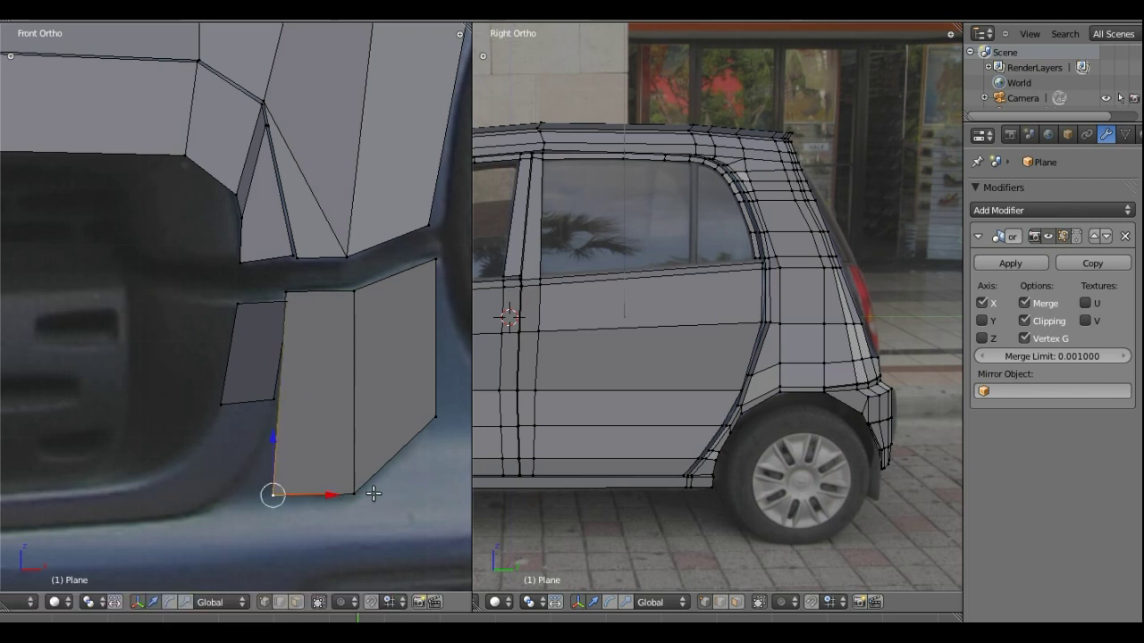
scroll(350, 409, down, 1)
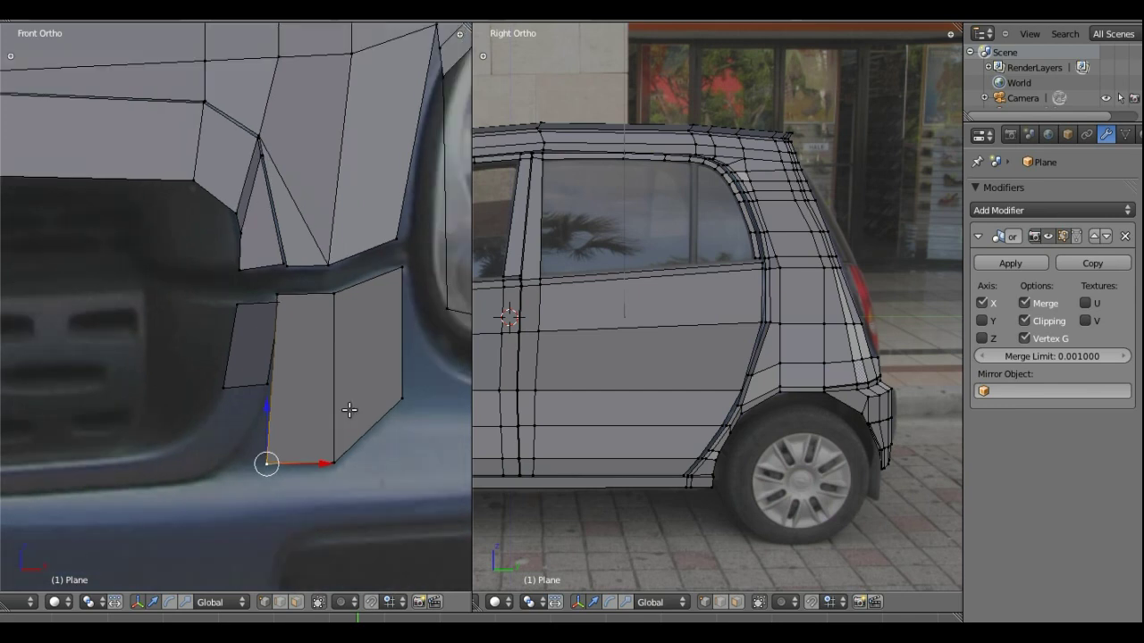
scroll(350, 409, down, 1)
right_click(315, 433)
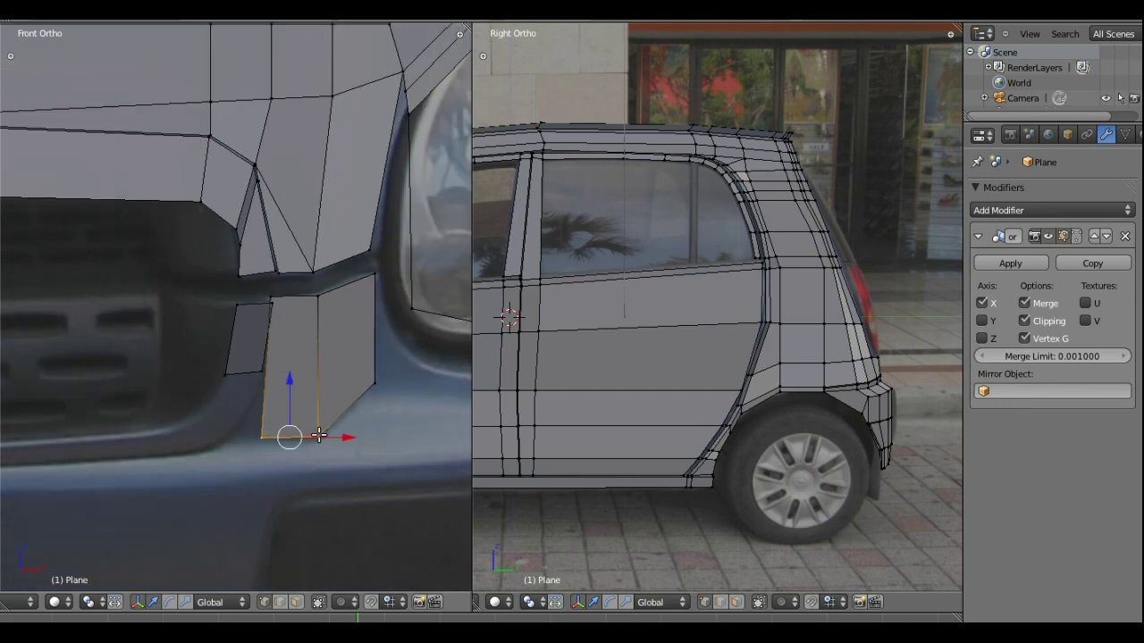
shift+right_click(374, 384)
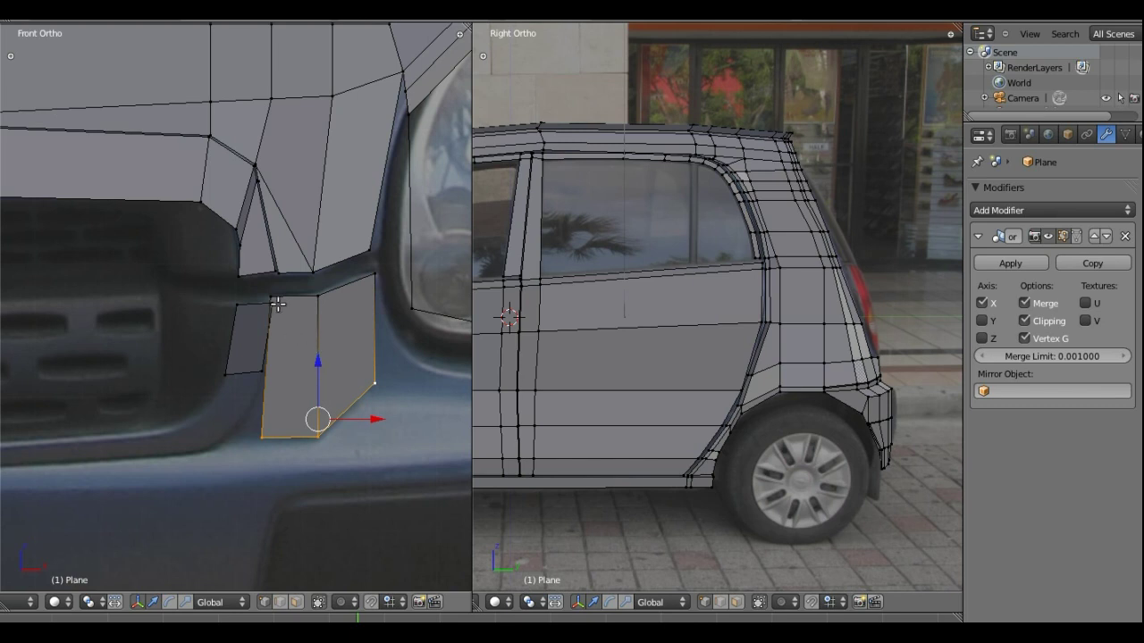
Extrude the block's bottom edge into a new face and return to front view
mouse_move(279, 279)
middle_down()
mouse_move(291, 328)
mouse_move(259, 457)
middle_up()
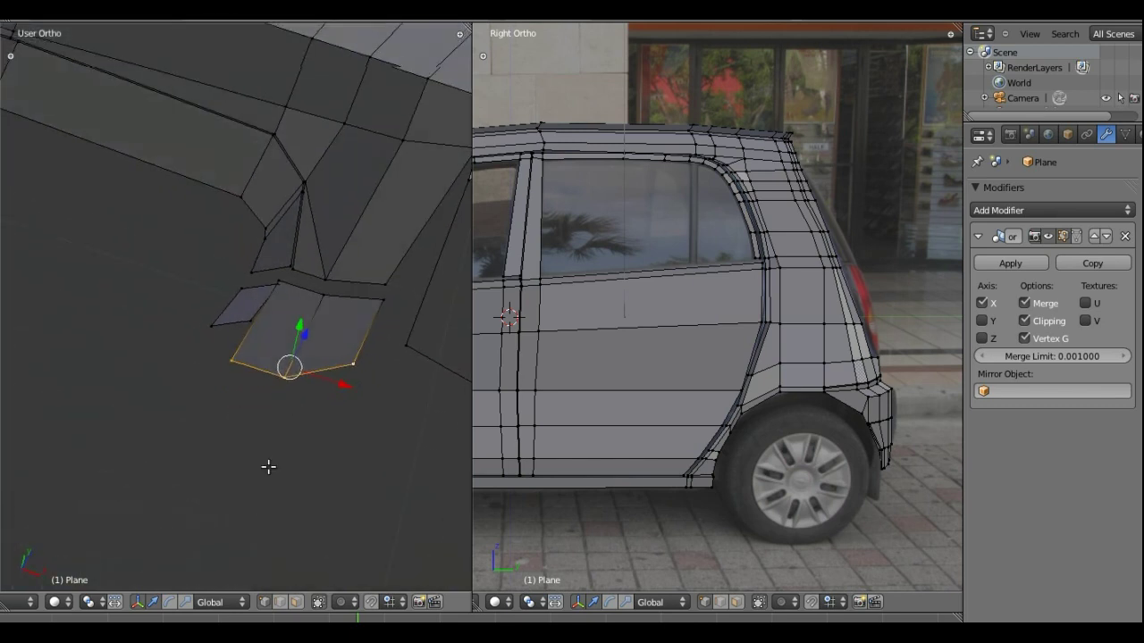
key(e)
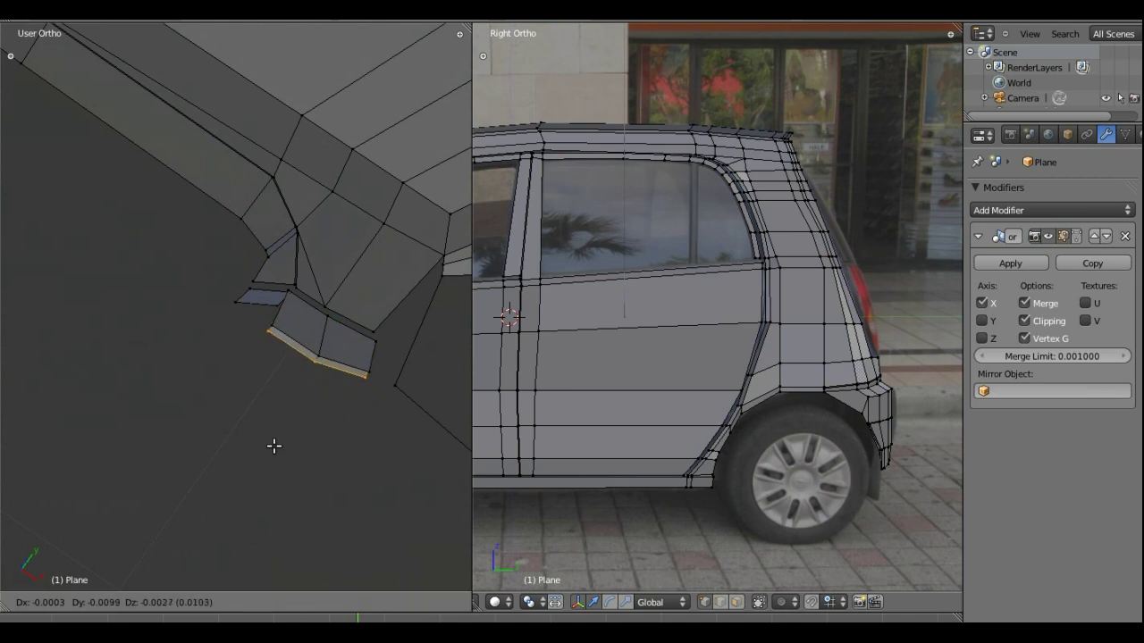
click(271, 461)
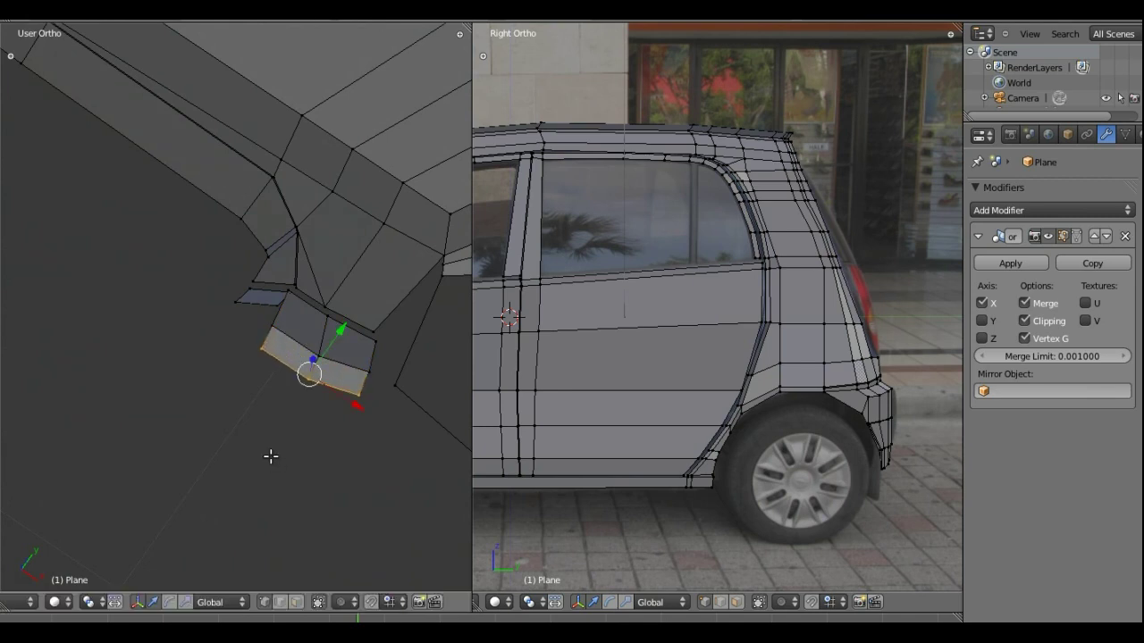
middle_drag(271, 457, 181, 266)
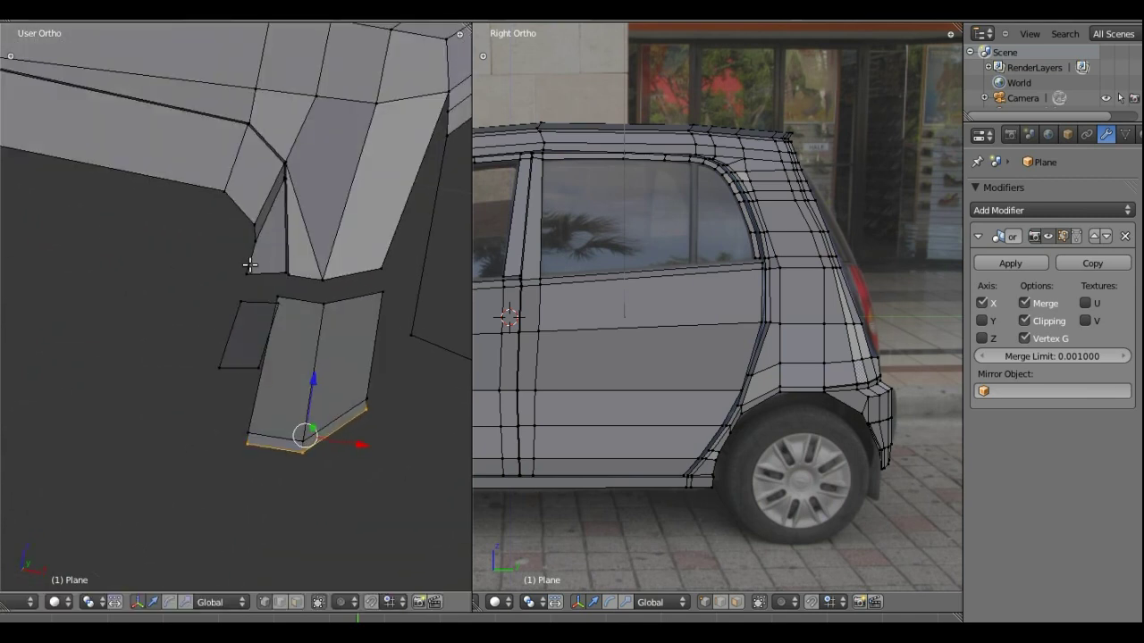
key(KP_1)
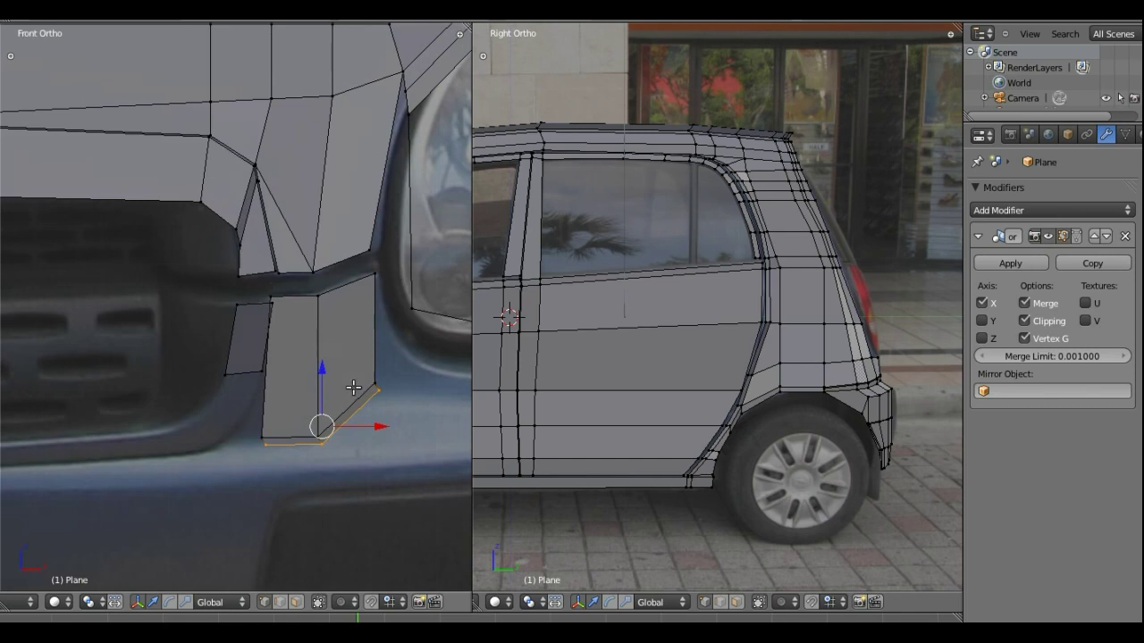
Push the new face's edge back in depth and adjust its height to follow the bumper's curve
middle_drag(278, 350, 261, 469)
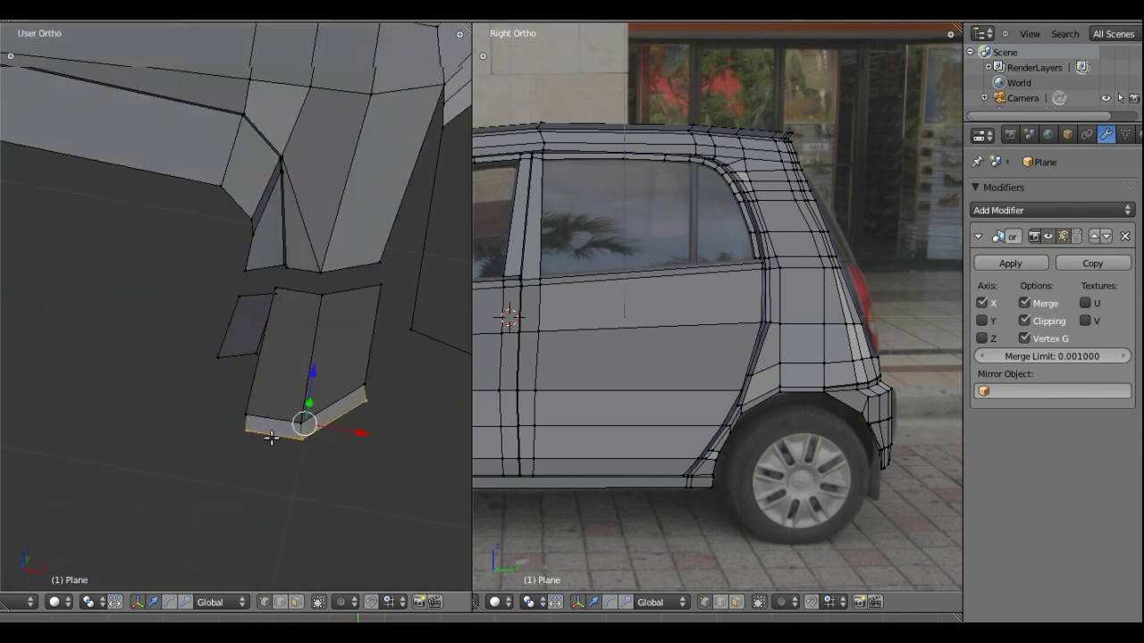
drag(306, 373, 310, 410)
mouse_move(309, 409)
middle_down()
mouse_move(303, 352)
mouse_move(184, 409)
mouse_move(268, 393)
mouse_move(238, 454)
mouse_move(255, 467)
mouse_move(253, 503)
mouse_move(220, 473)
middle_up()
drag(205, 463, 220, 462)
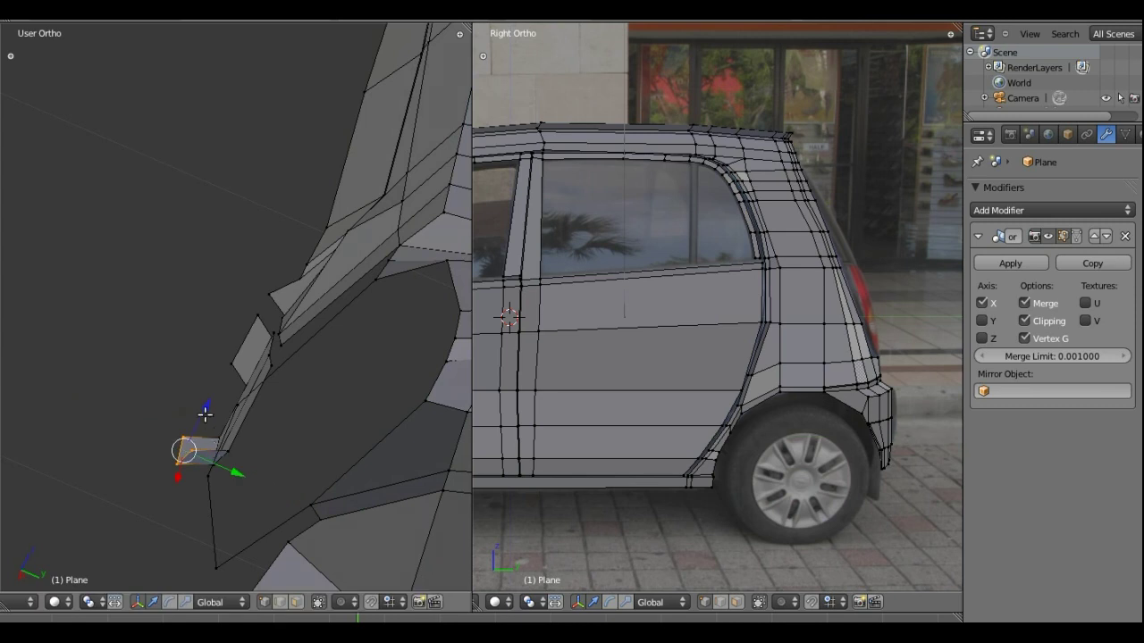
drag(205, 413, 205, 421)
drag(229, 470, 235, 478)
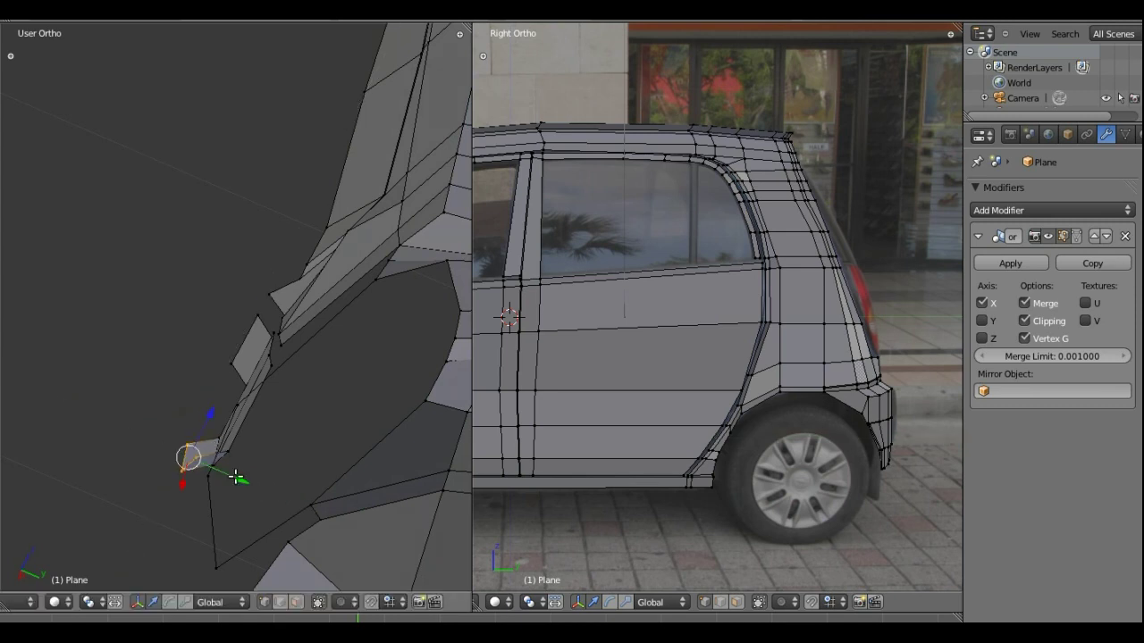
key(KP_1)
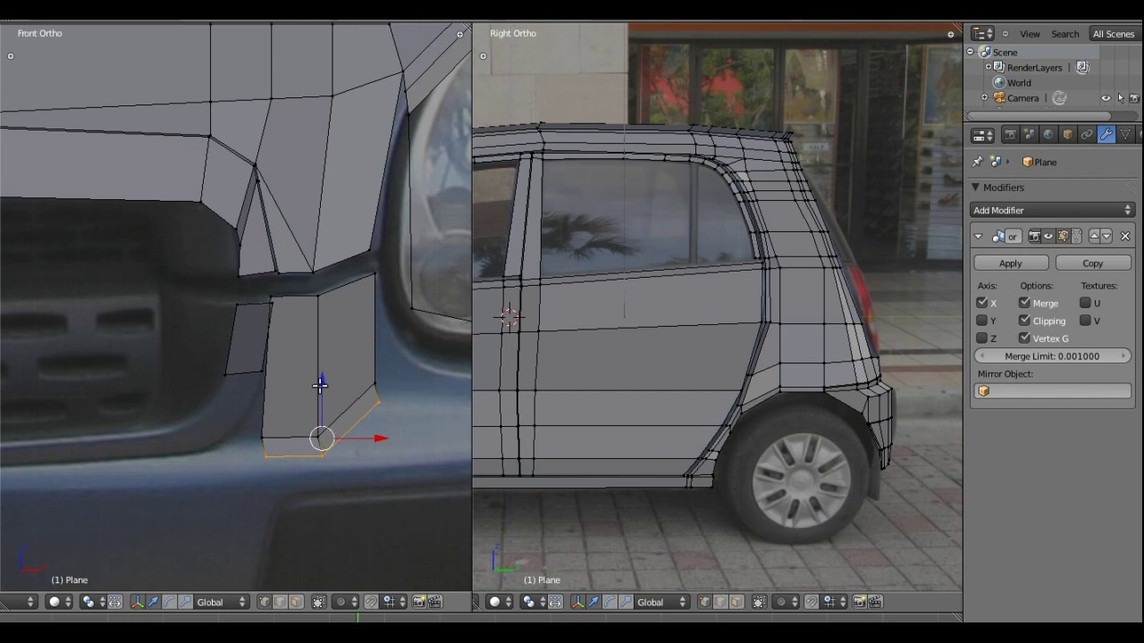
Lower the block's bottom edge, bottom-right and left corners down to the bumper line
drag(320, 386, 319, 398)
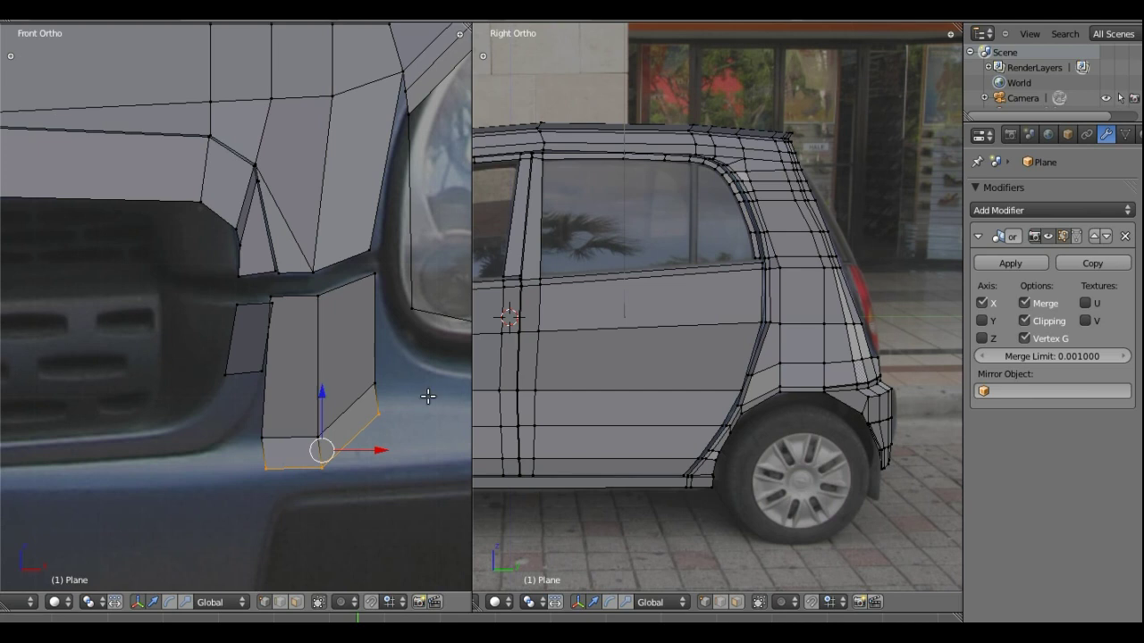
right_click(379, 414)
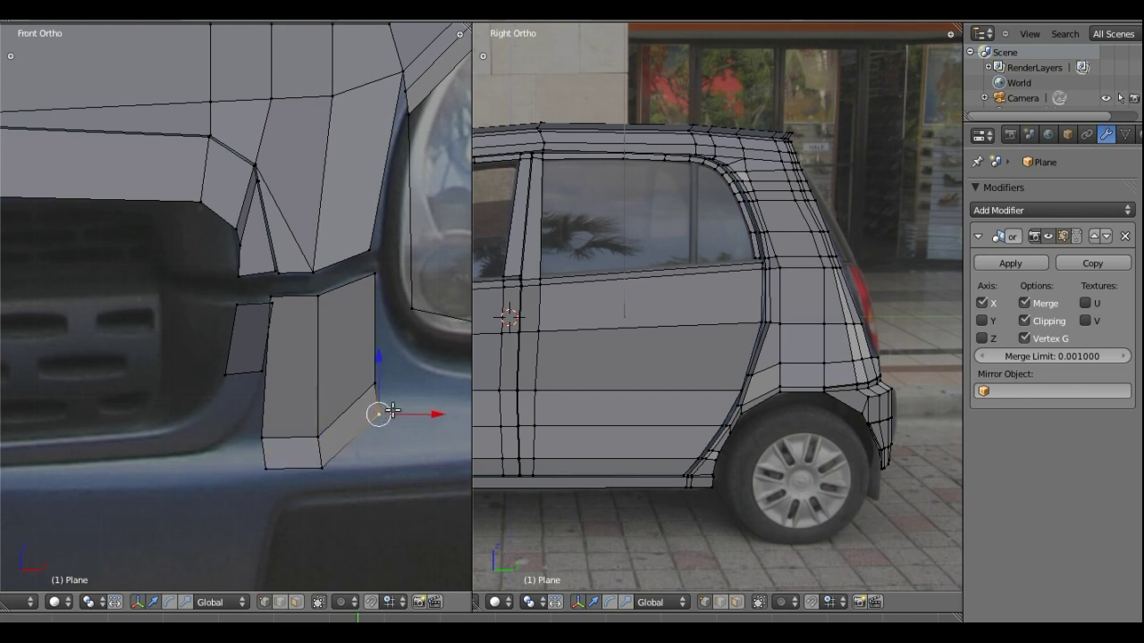
drag(380, 365, 398, 409)
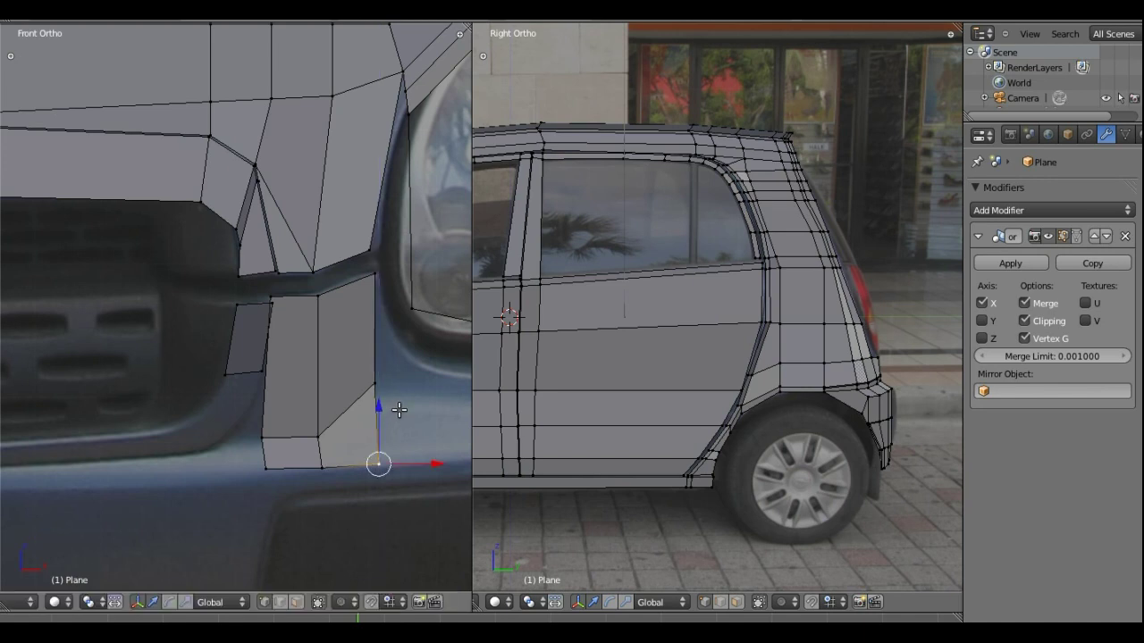
mouse_move(398, 409)
shift+middle_down()
mouse_move(421, 399)
mouse_move(408, 332)
mouse_move(420, 301)
mouse_move(451, 305)
shift+middle_up()
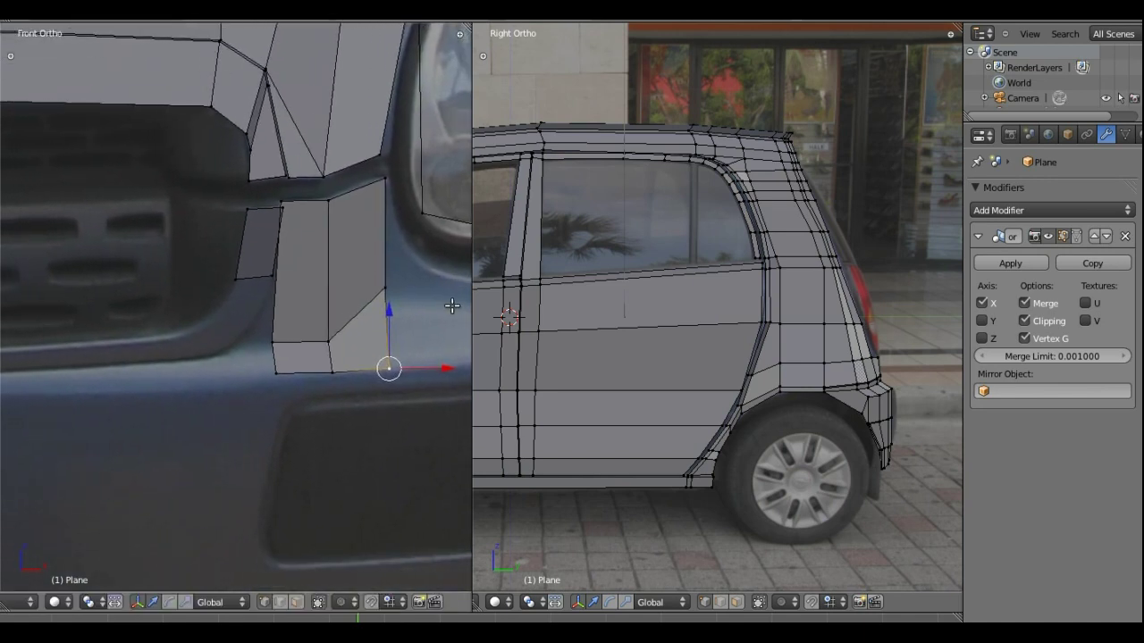
right_click(274, 342)
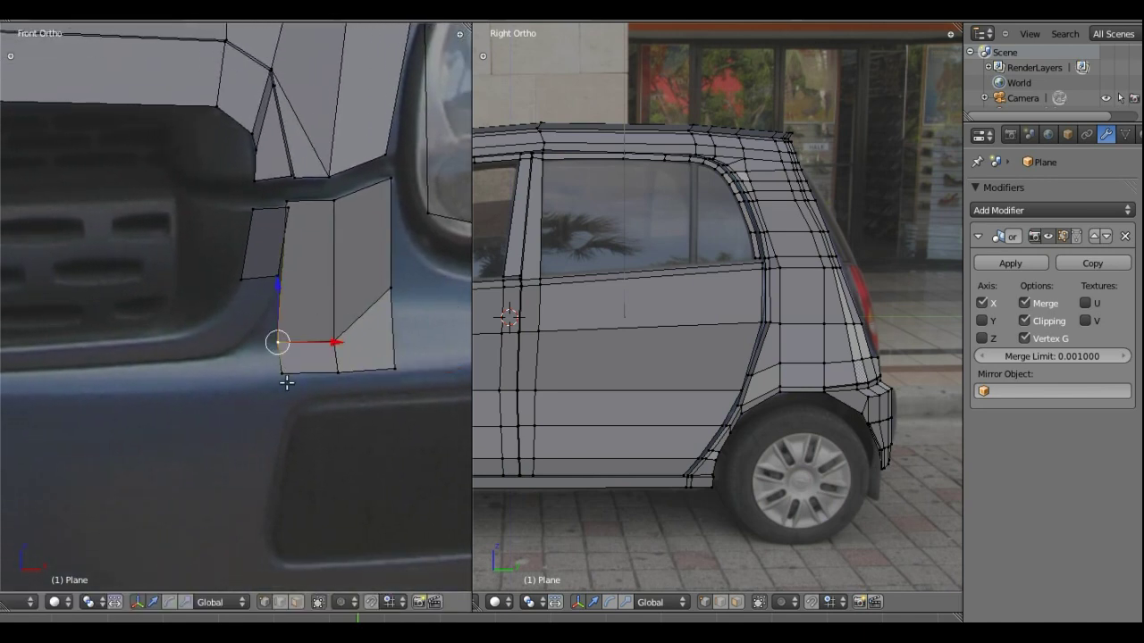
key(g)
click(283, 375)
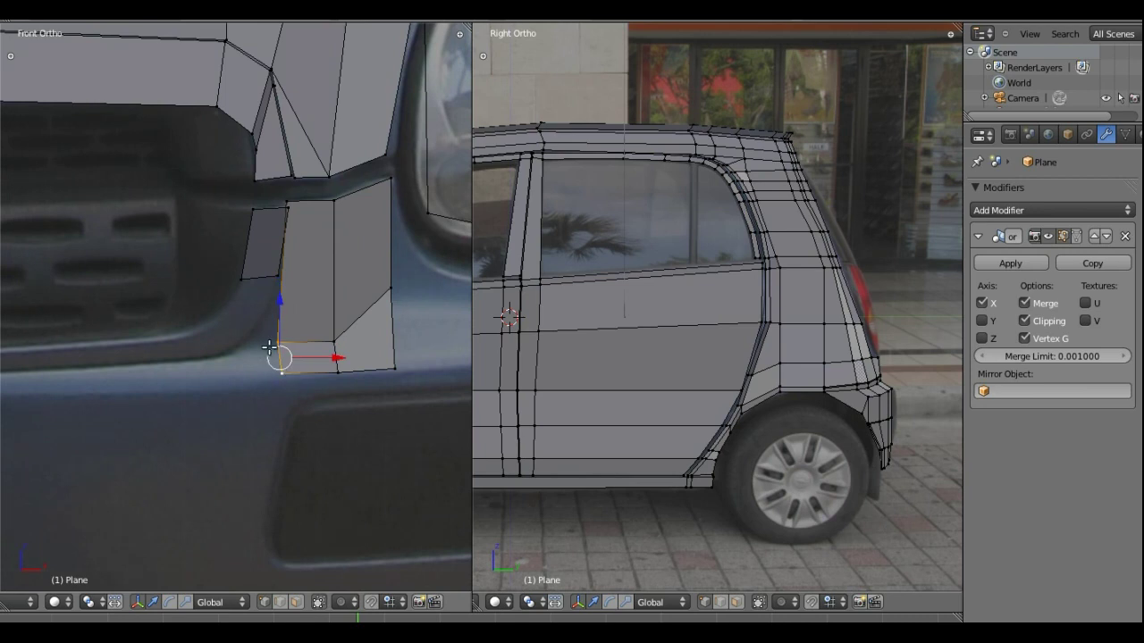
Add a horizontal loop cut slid upward across the block and nudge the bottom-left corner up
key(ctrl+r)
click(331, 359)
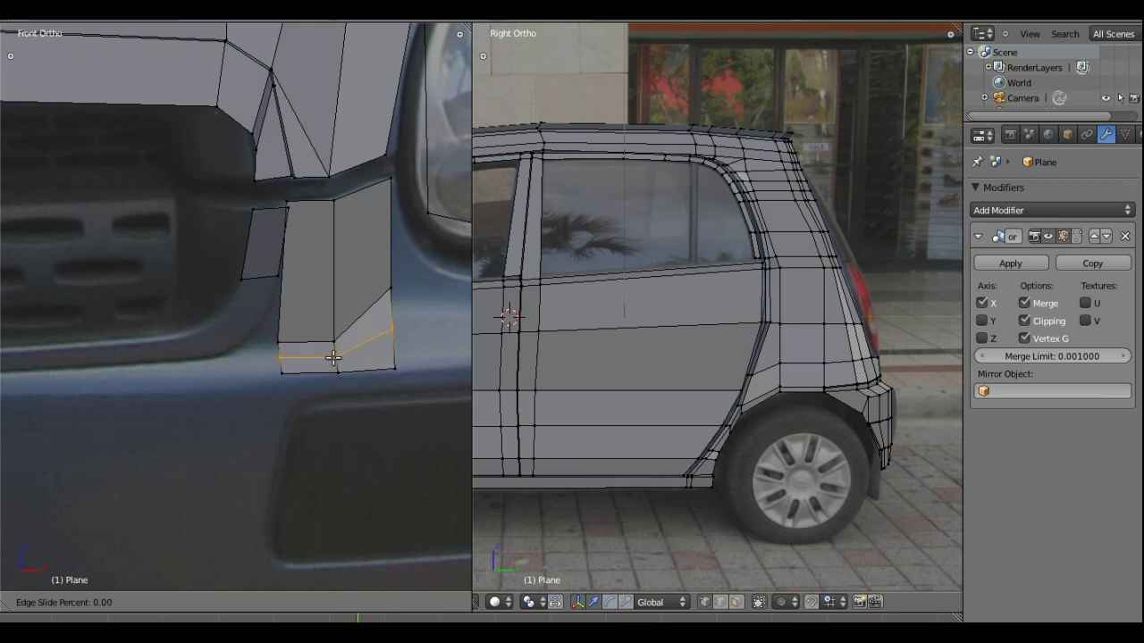
click(338, 343)
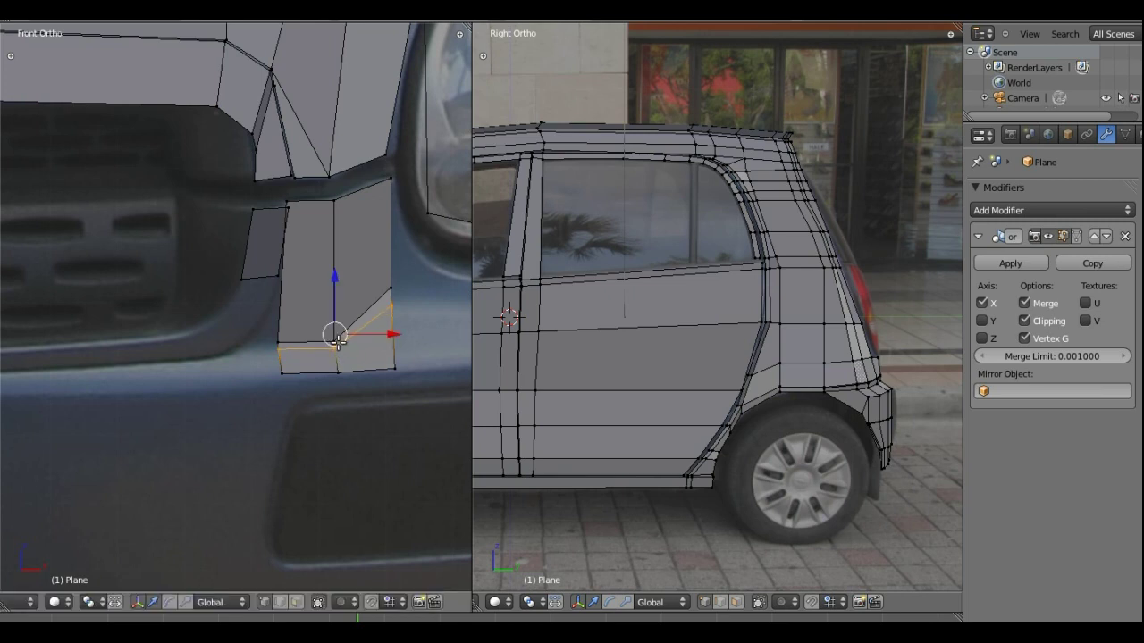
right_click(284, 373)
drag(285, 371, 285, 357)
mouse_move(268, 358)
shift+middle_down()
mouse_move(341, 331)
mouse_move(378, 300)
shift+middle_up()
Extrude the selected edge along X to extend the bumper strip left toward the centre
key(e)
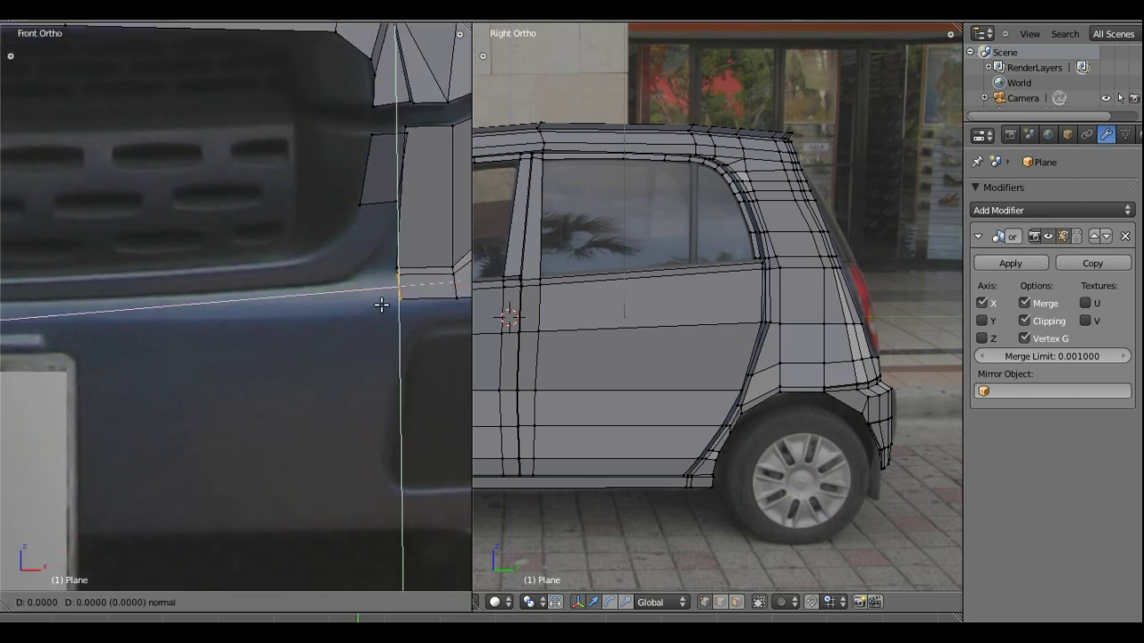
key(x)
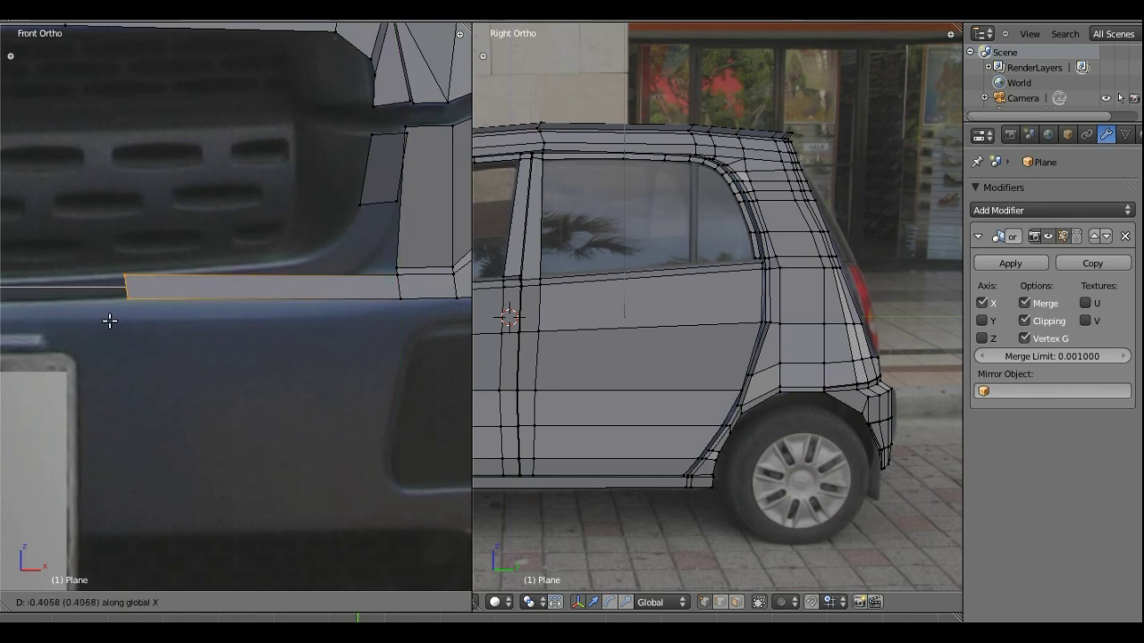
click(16, 333)
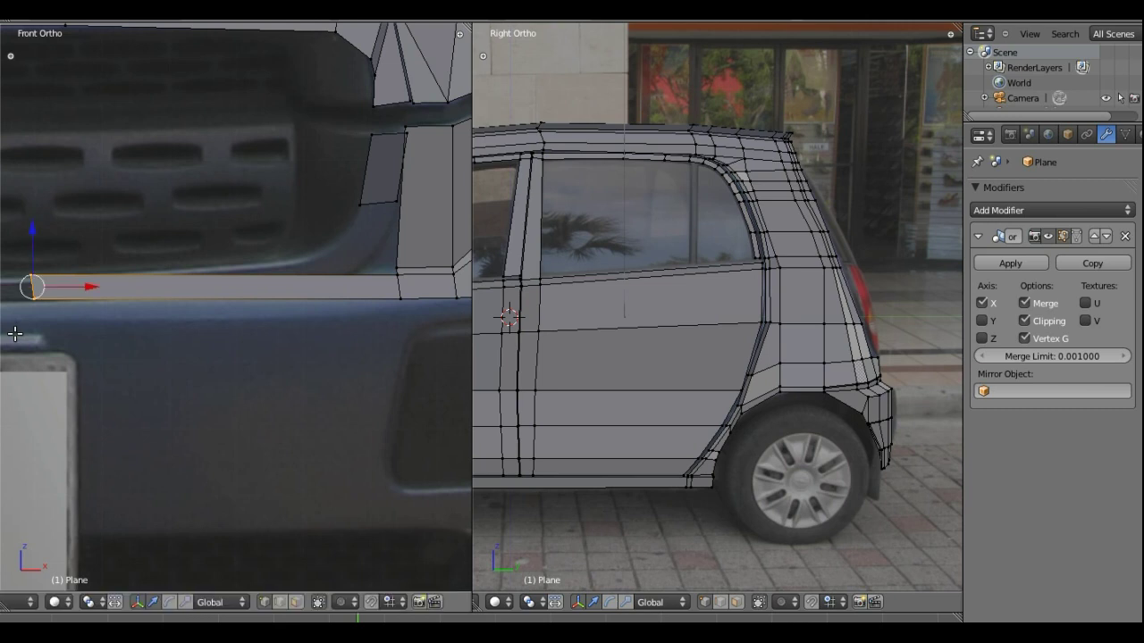
shift+middle_drag(117, 283, 346, 276)
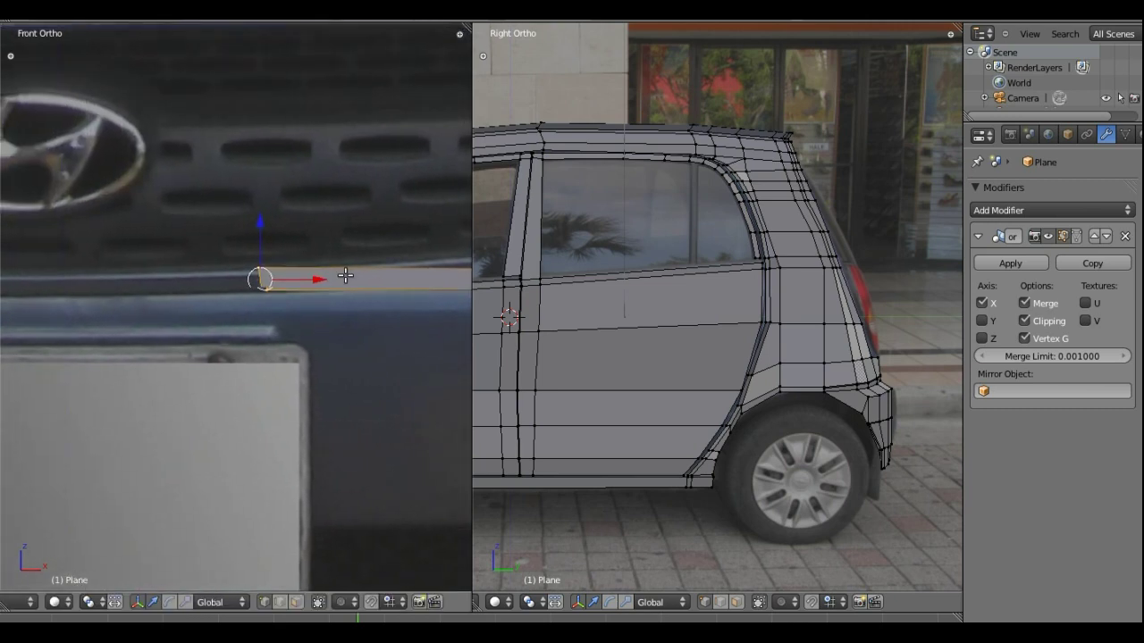
scroll(345, 276, up, 2)
shift+middle_drag(358, 277, 395, 315)
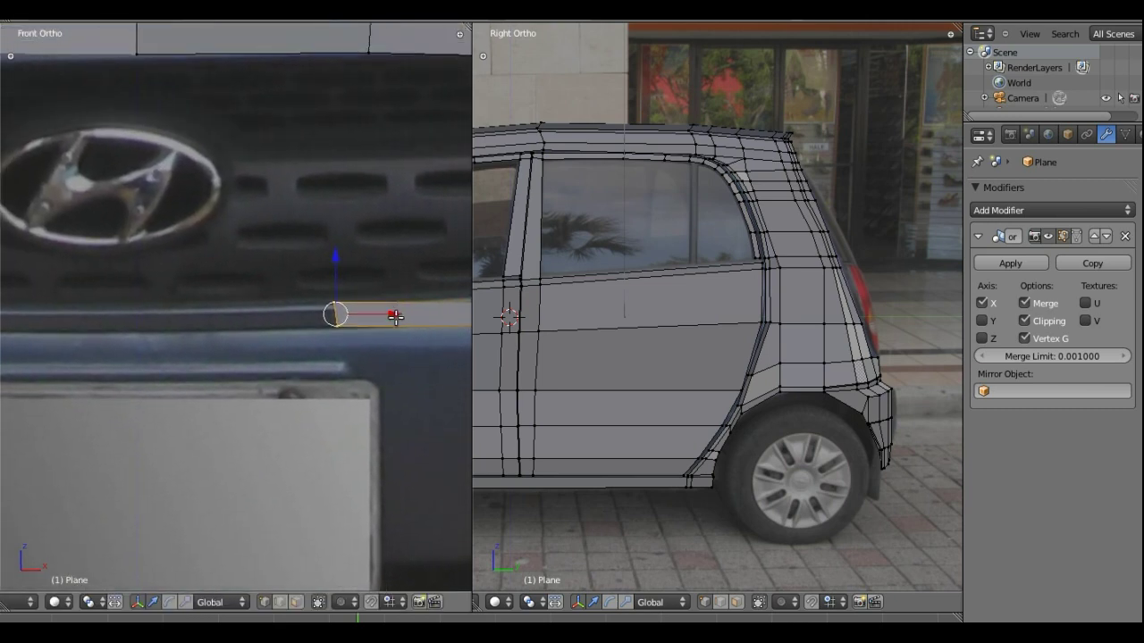
Slide the strip's end edge further left beneath the logo and lower it slightly to the bumper
drag(396, 315, 162, 334)
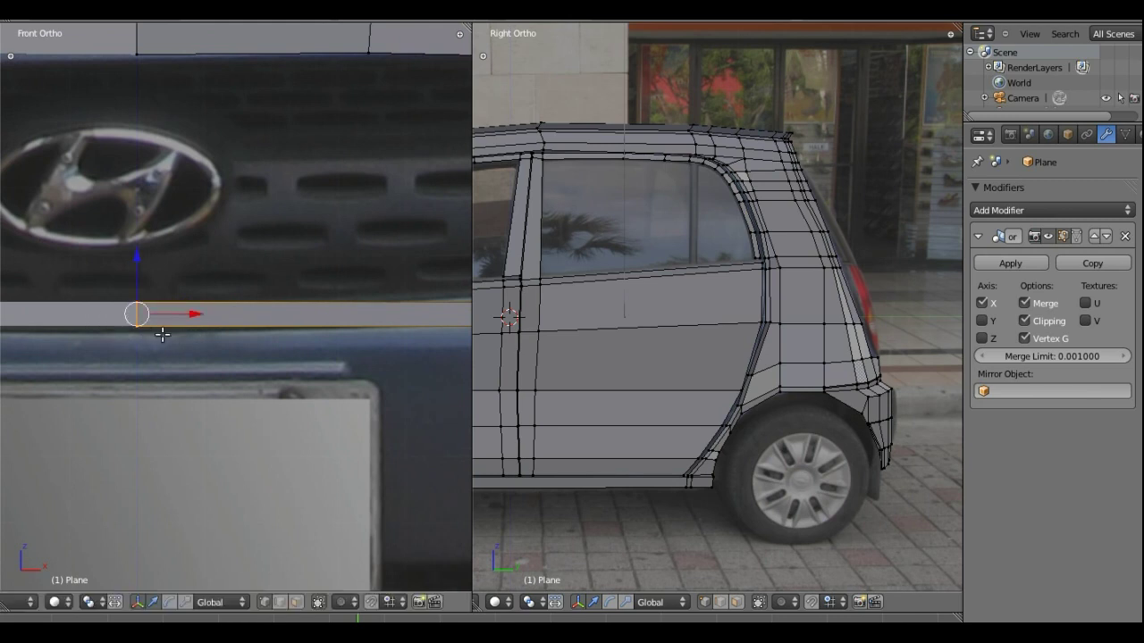
scroll(248, 319, down, 3)
scroll(248, 323, down, 2)
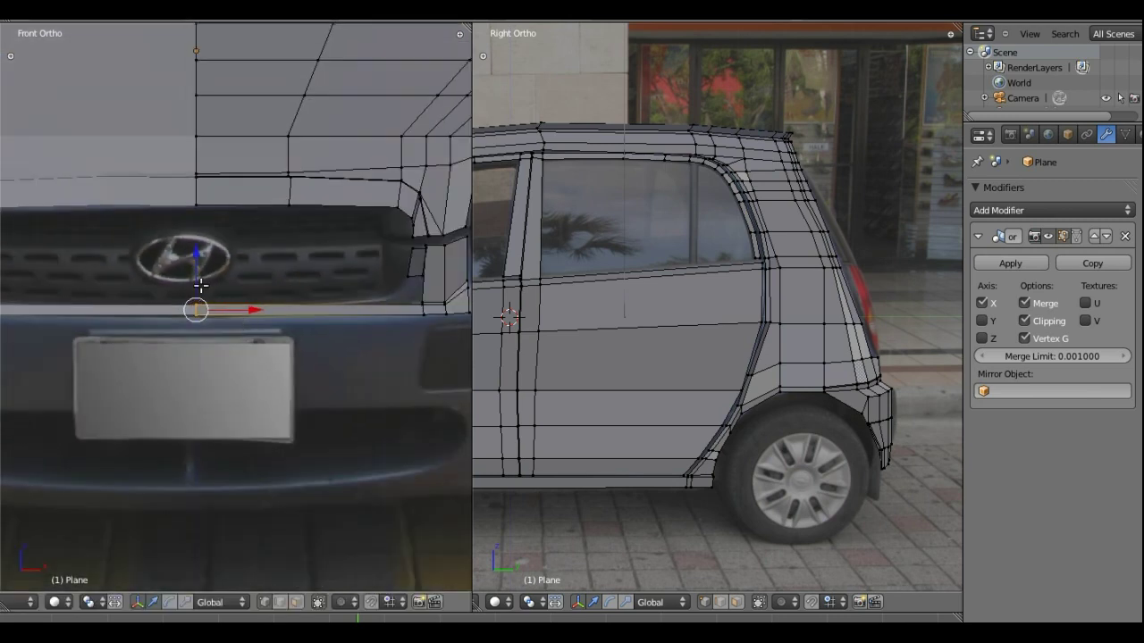
drag(195, 268, 197, 277)
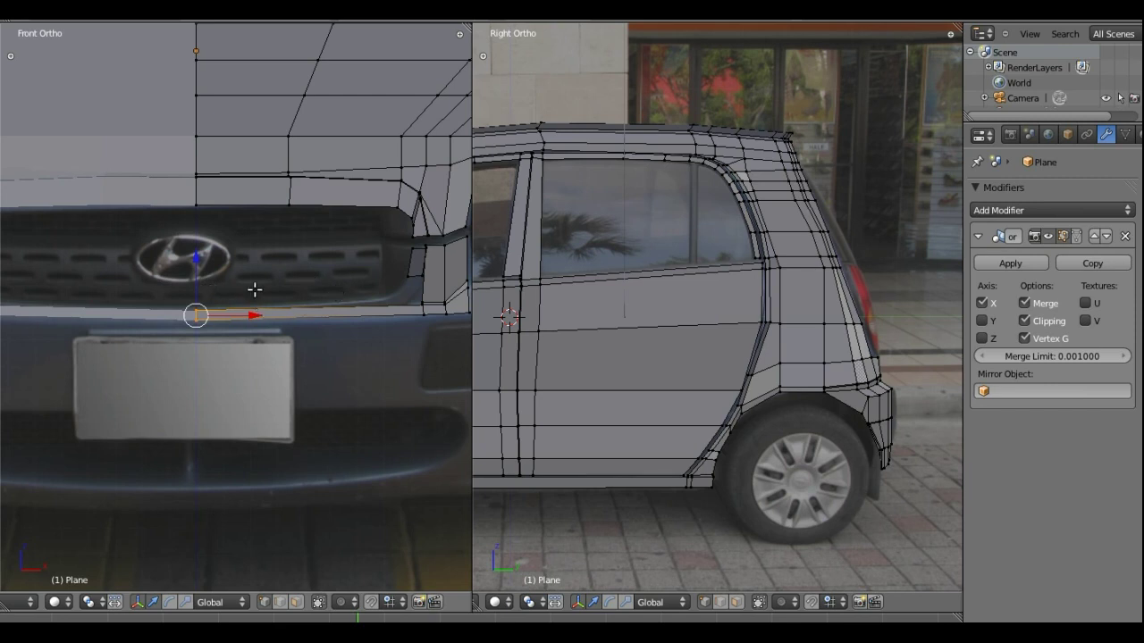
scroll(268, 308, up, 1)
scroll(259, 312, up, 2)
scroll(241, 331, up, 1)
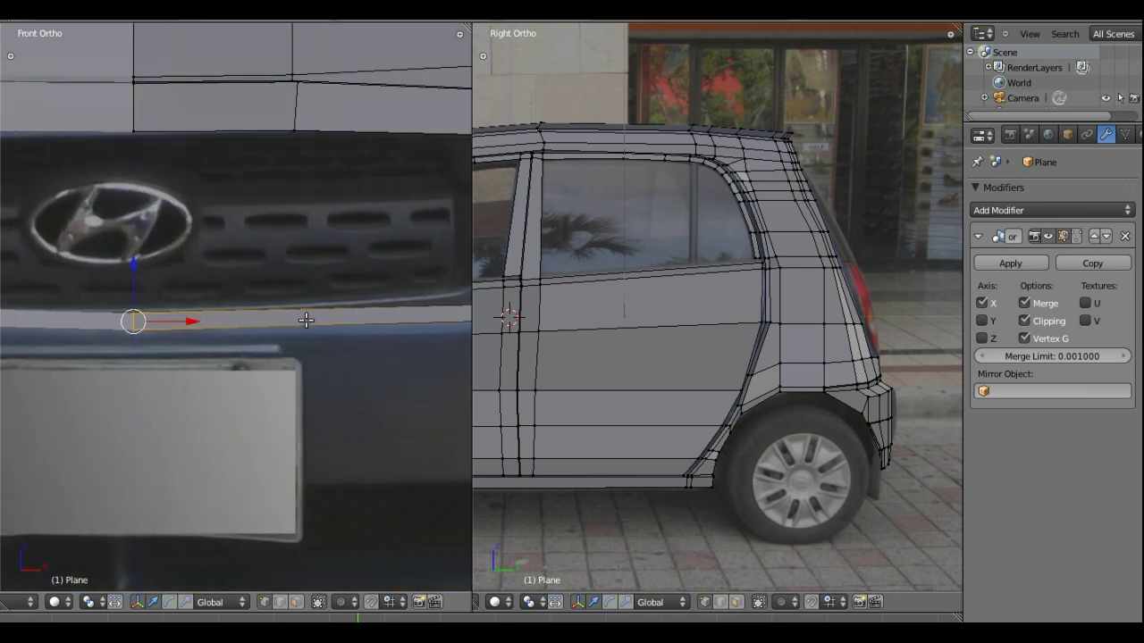
scroll(231, 340, up, 2)
Add two loop cuts across the strip below the grille, lowering each along Z
key(ctrl+r)
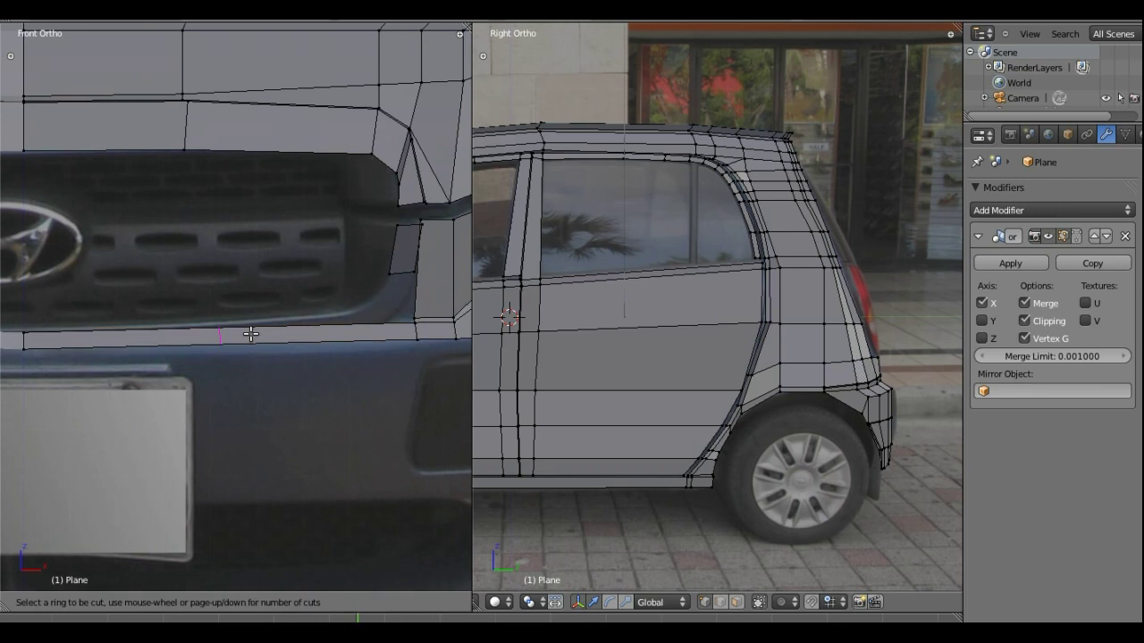
click(255, 332)
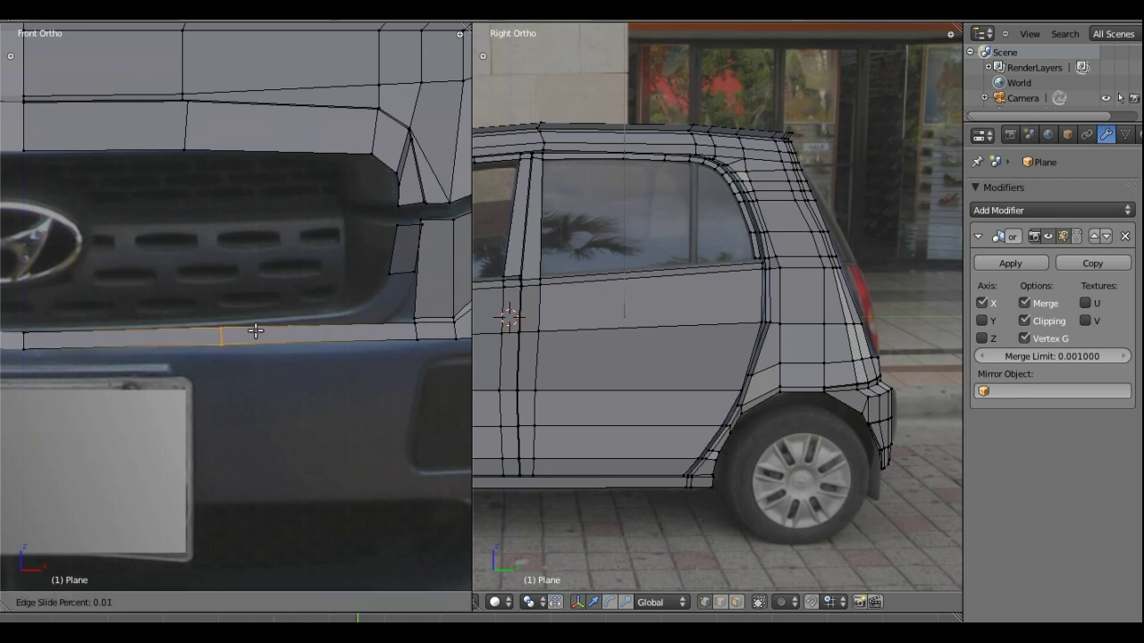
click(315, 337)
key(g)
key(z)
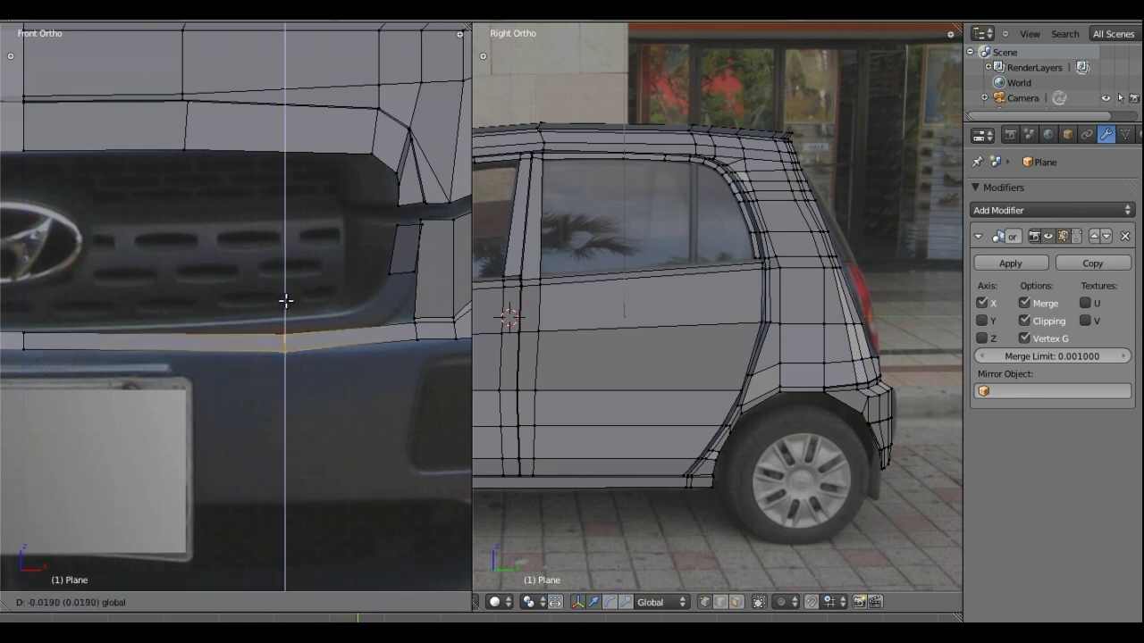
click(294, 304)
key(ctrl+r)
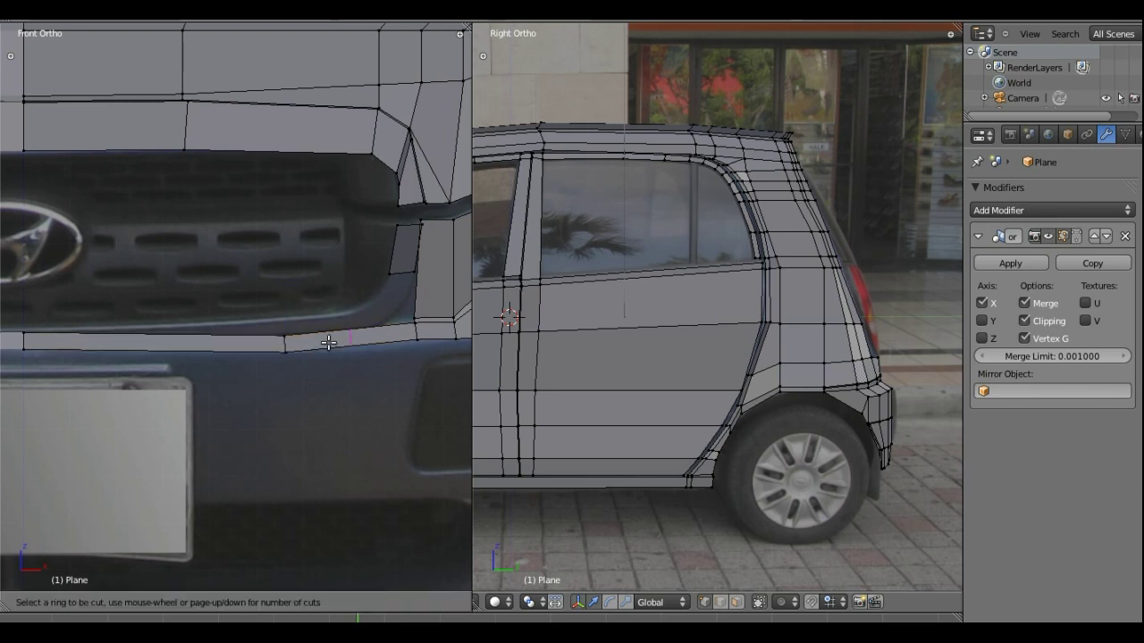
click(333, 337)
click(345, 338)
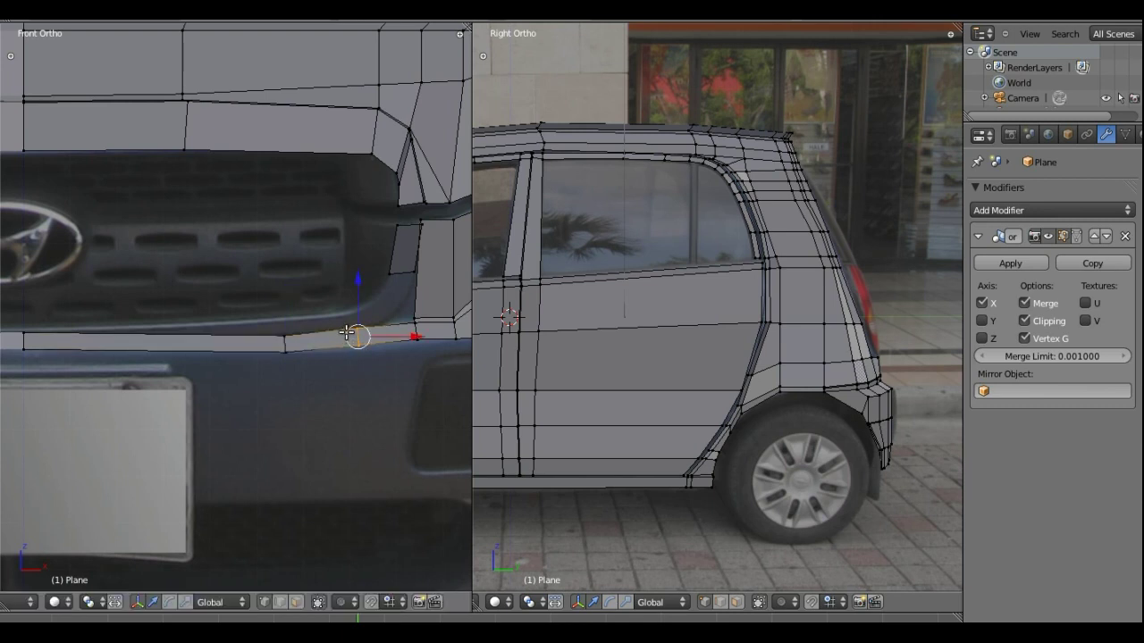
key(g)
key(z)
click(288, 364)
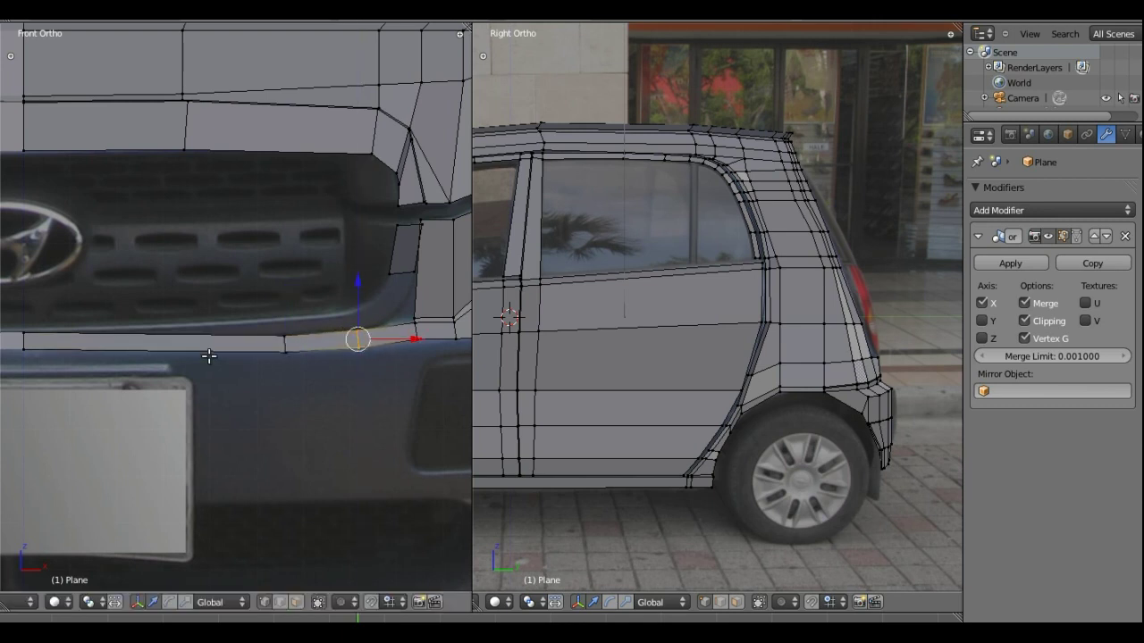
Lower the strip vertex near the logo onto the bumper edge
shift+middle_drag(208, 356, 263, 358)
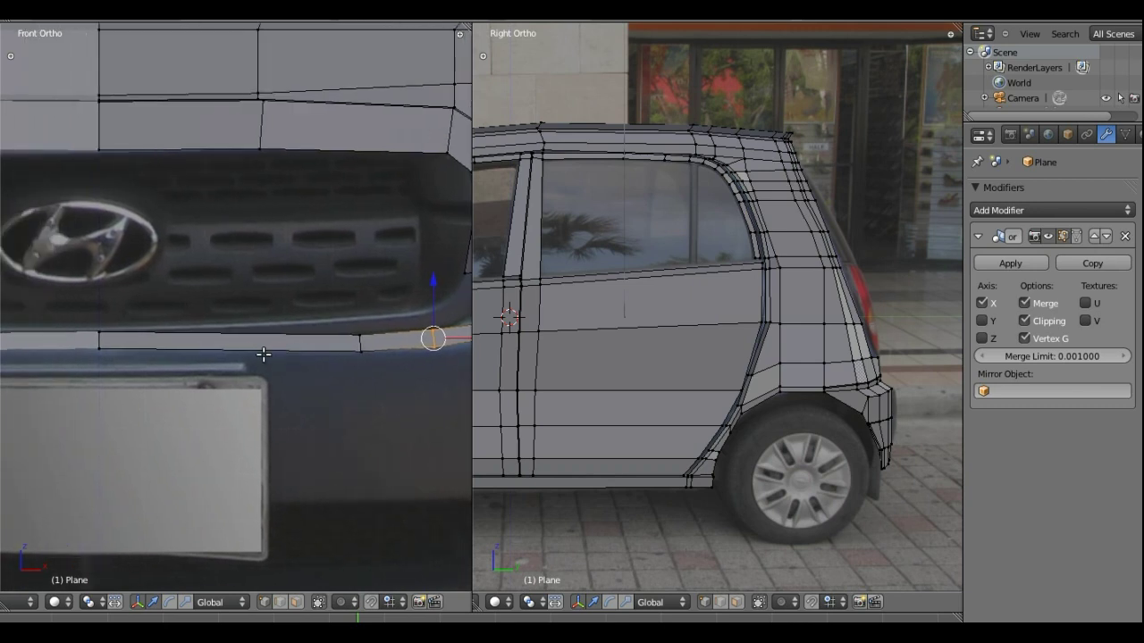
right_click(95, 332)
key(g)
key(z)
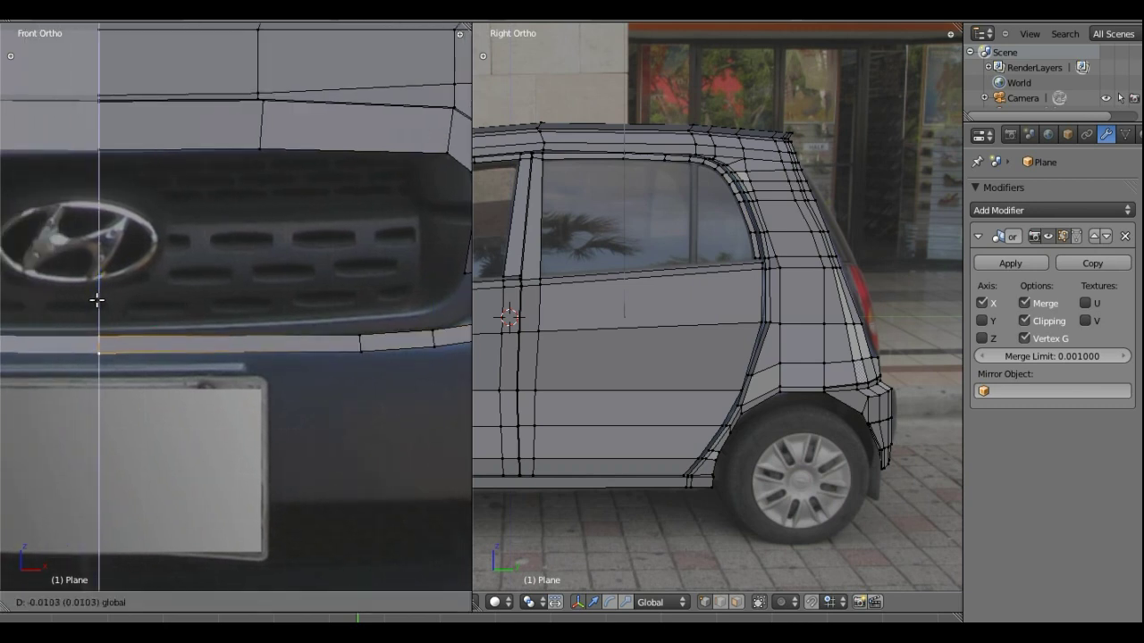
click(97, 302)
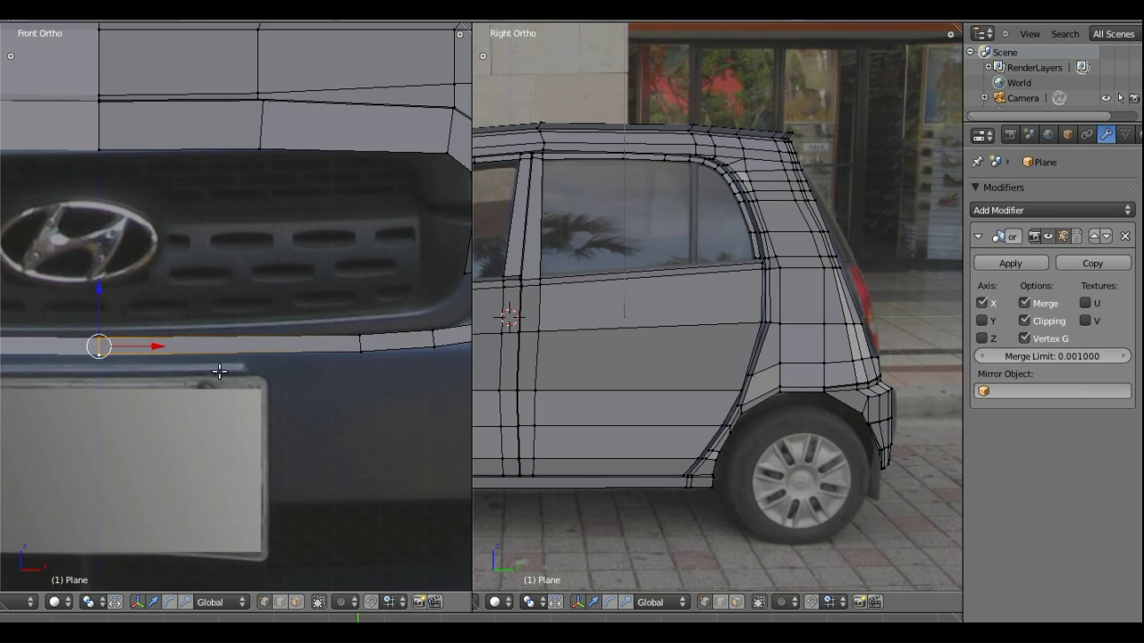
shift+middle_drag(377, 309, 237, 297)
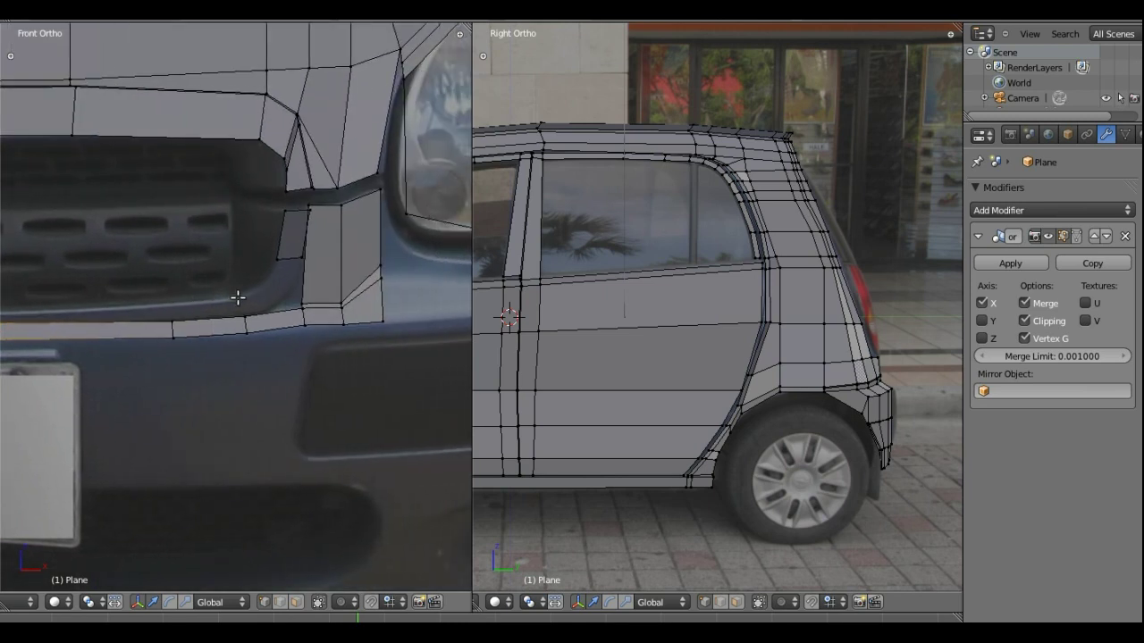
Select the three outer-edge vertices and extrude them horizontally along X into new faces under the headlight
scroll(277, 298, up, 4)
shift+middle_drag(364, 286, 317, 283)
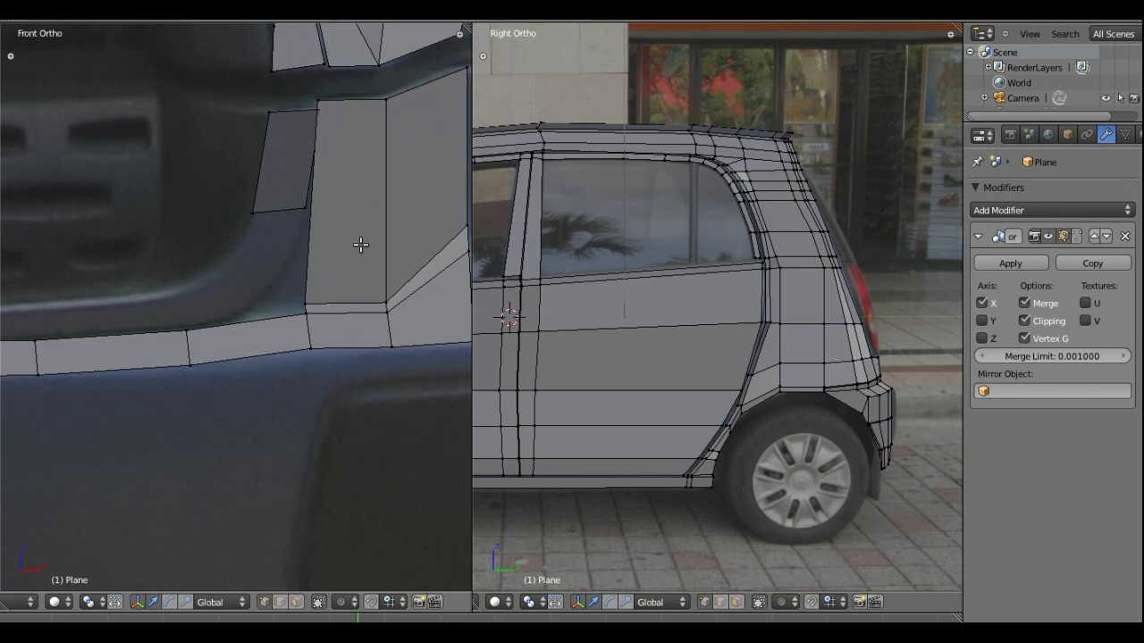
shift+middle_drag(363, 234, 358, 230)
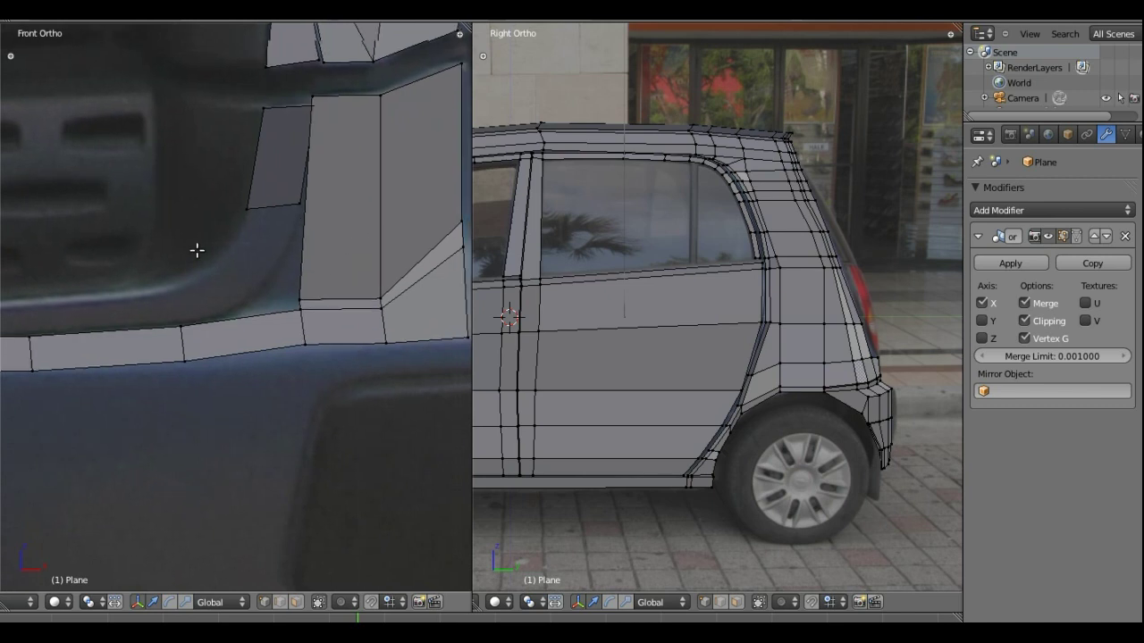
shift+middle_drag(363, 278, 139, 247)
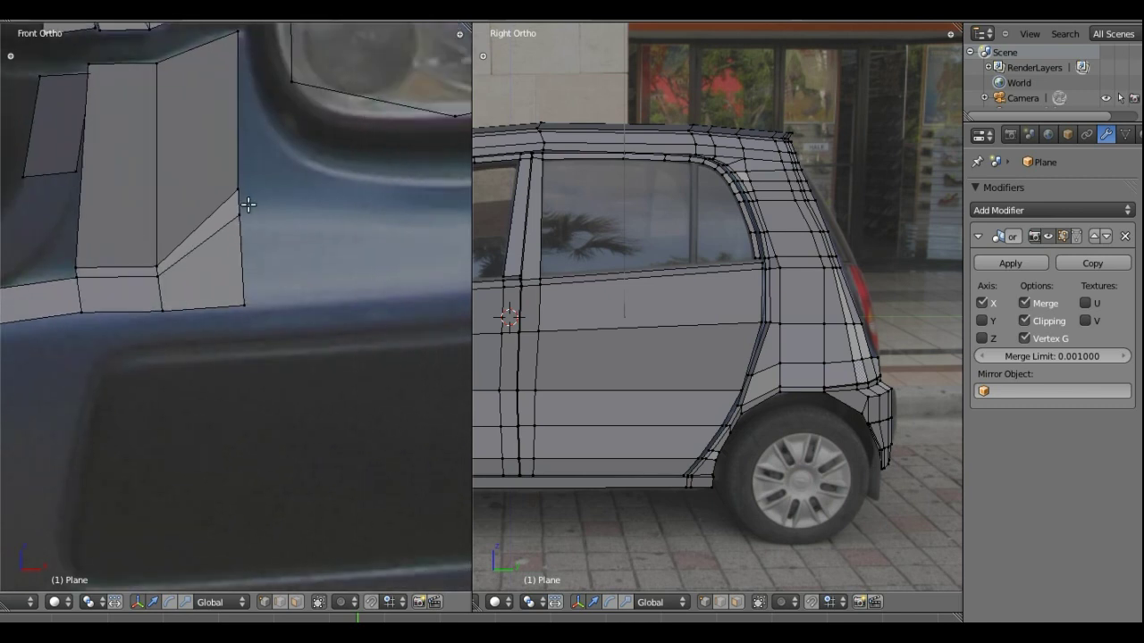
shift+middle_drag(319, 248, 299, 309)
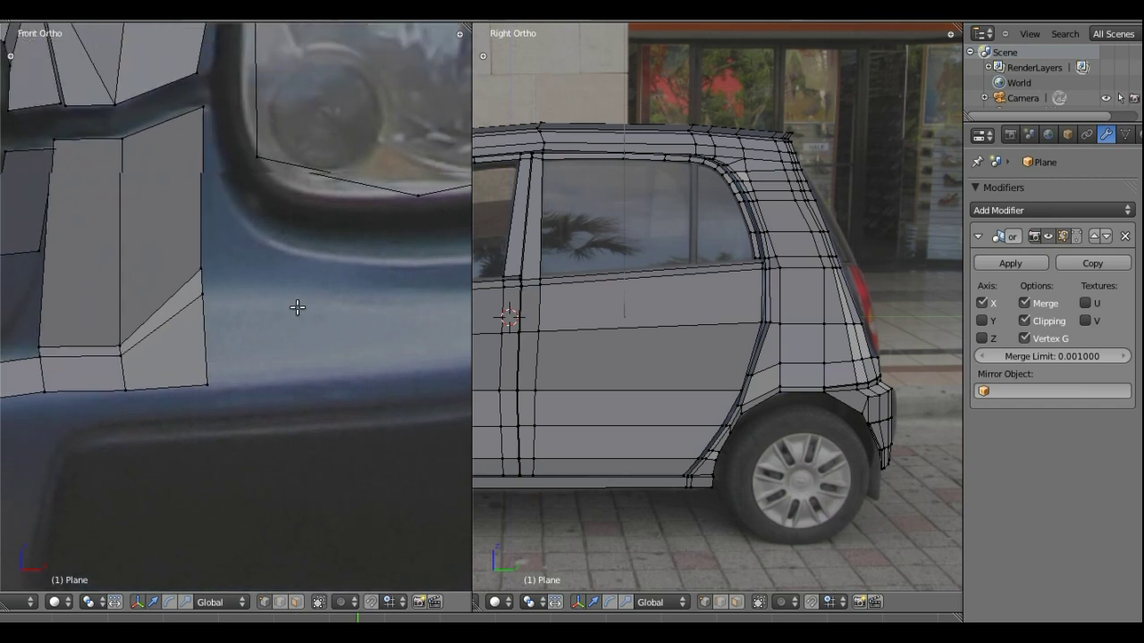
right_click(203, 268)
shift+right_click(203, 293)
shift+right_click(208, 385)
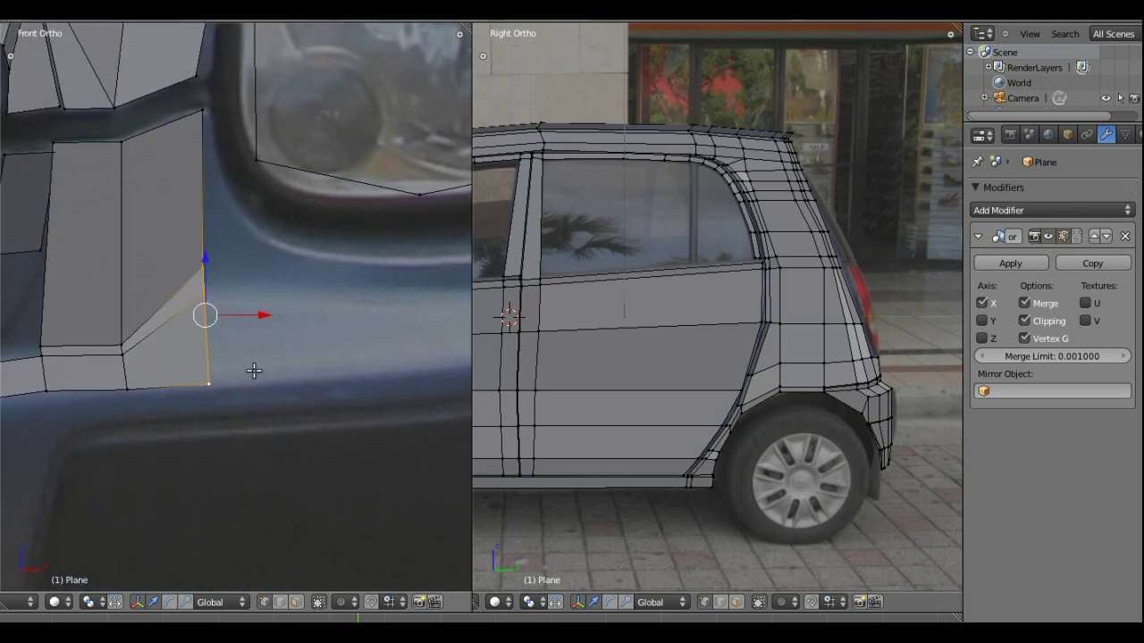
shift+middle_drag(337, 332, 143, 355)
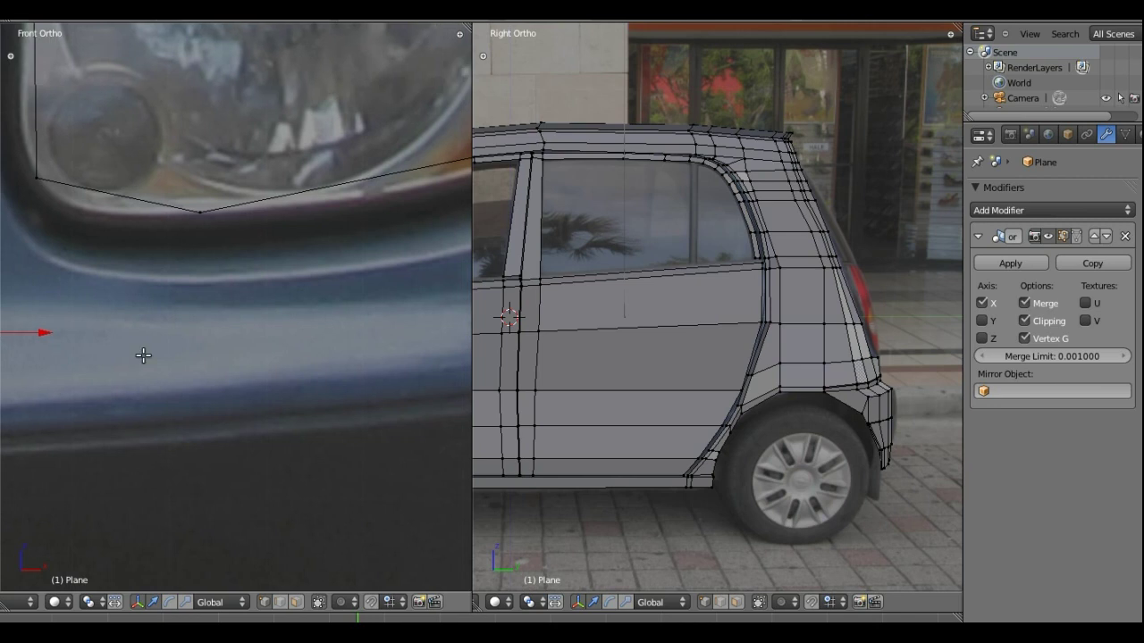
key(e)
key(x)
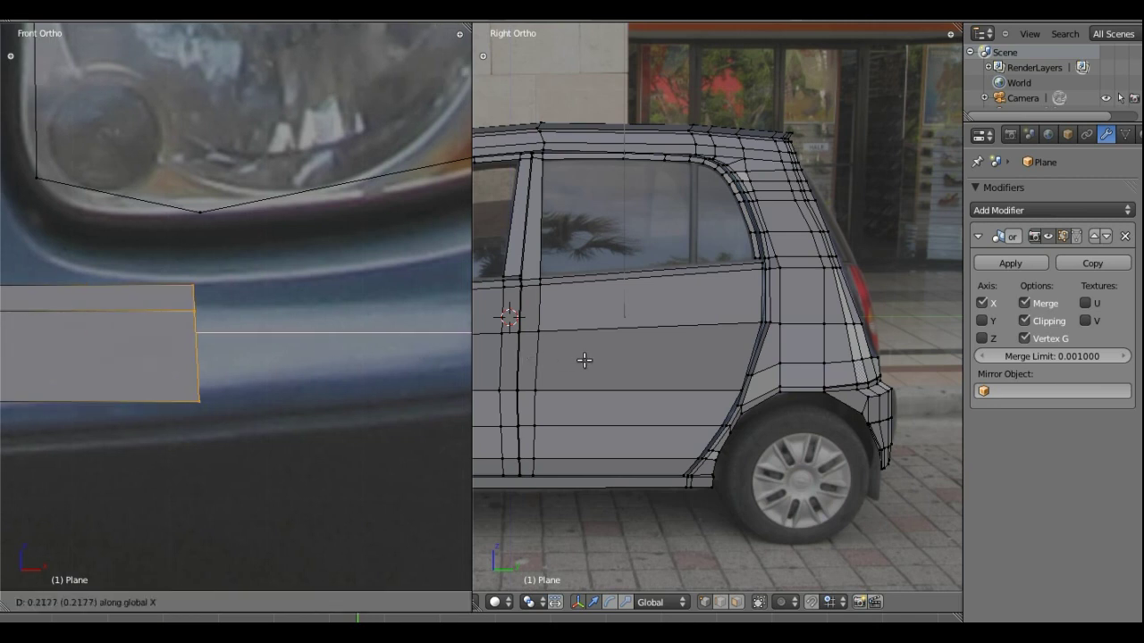
click(657, 357)
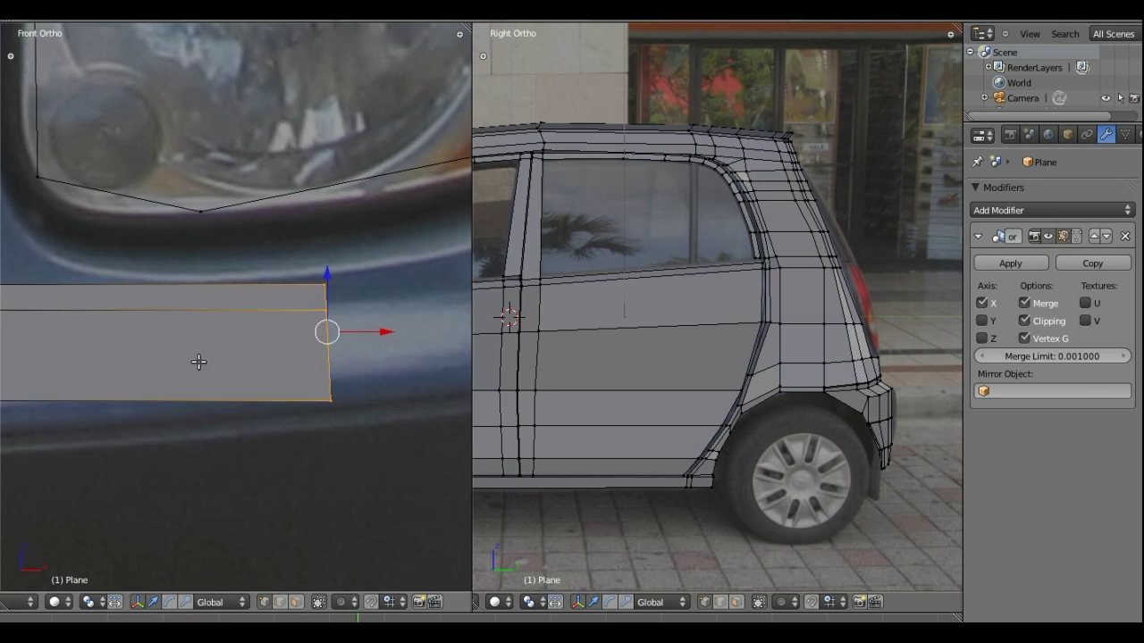
Raise the new end's corner vertices along Z, then select the end vertices and check them from the side
shift+middle_drag(200, 360, 248, 266)
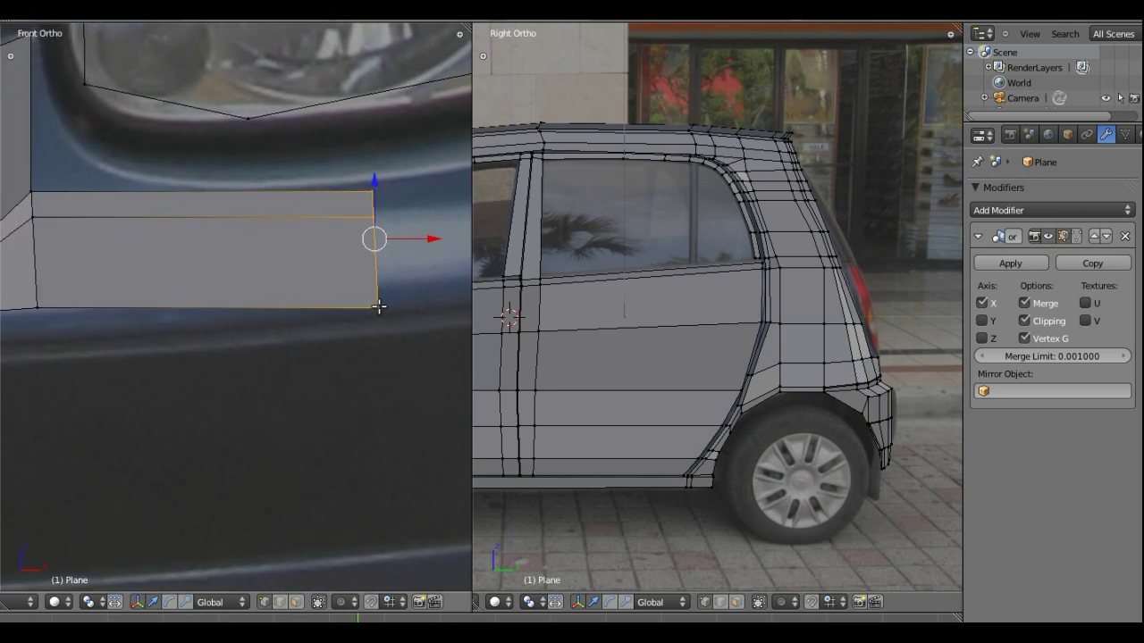
right_click(378, 308)
key(g)
key(z)
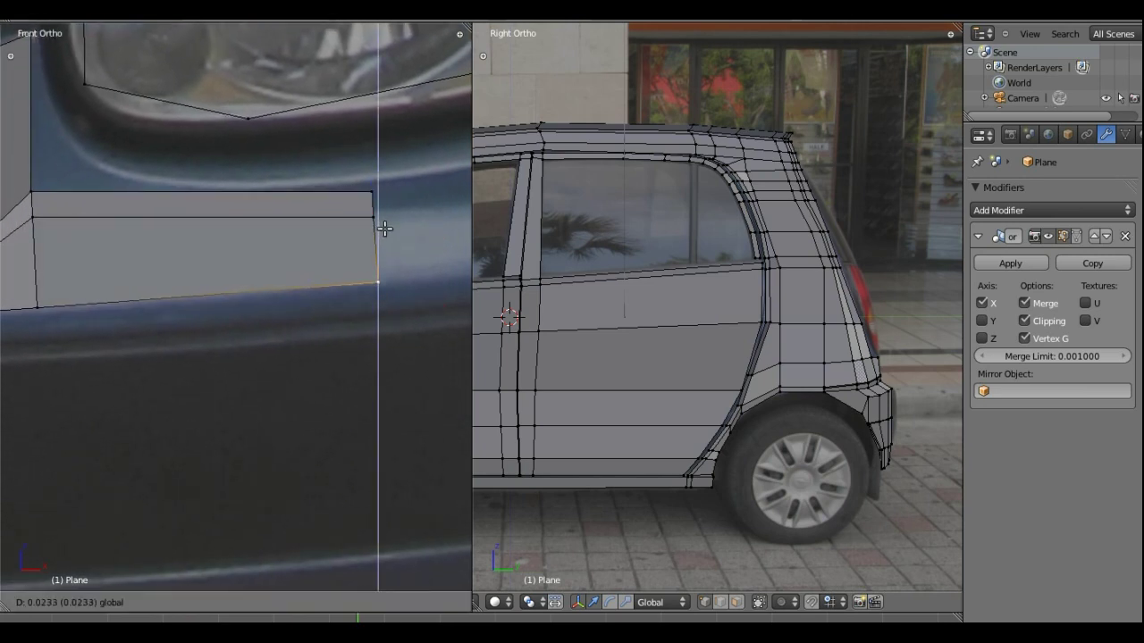
click(383, 224)
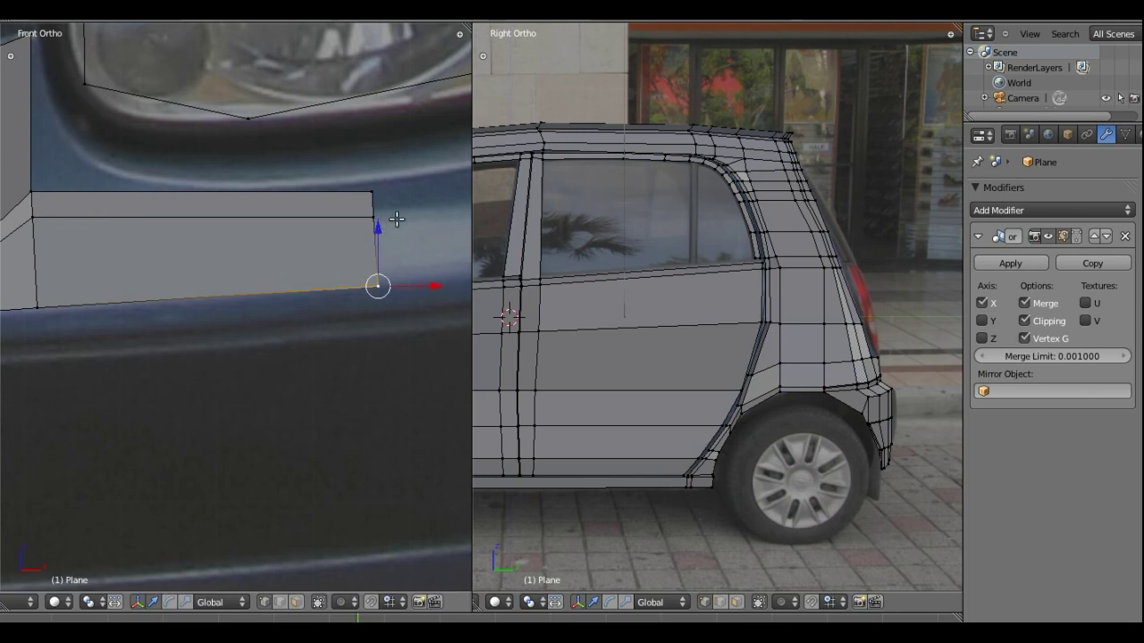
mouse_move(393, 217)
shift+middle_down()
mouse_move(199, 321)
mouse_move(198, 302)
shift+middle_up()
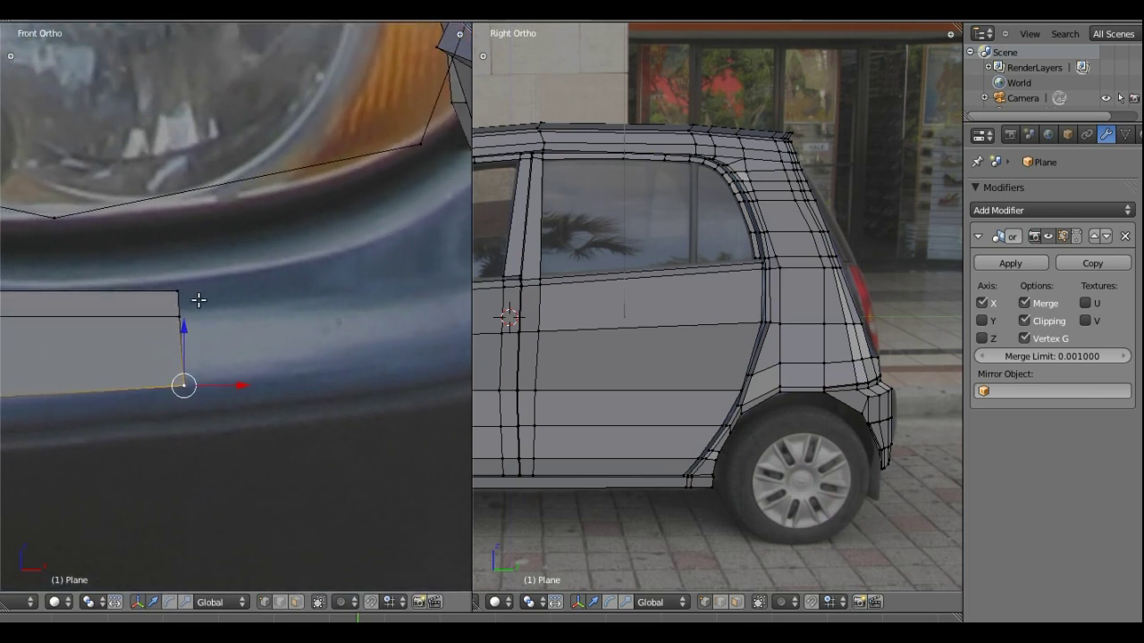
right_click(178, 290)
key(g)
key(z)
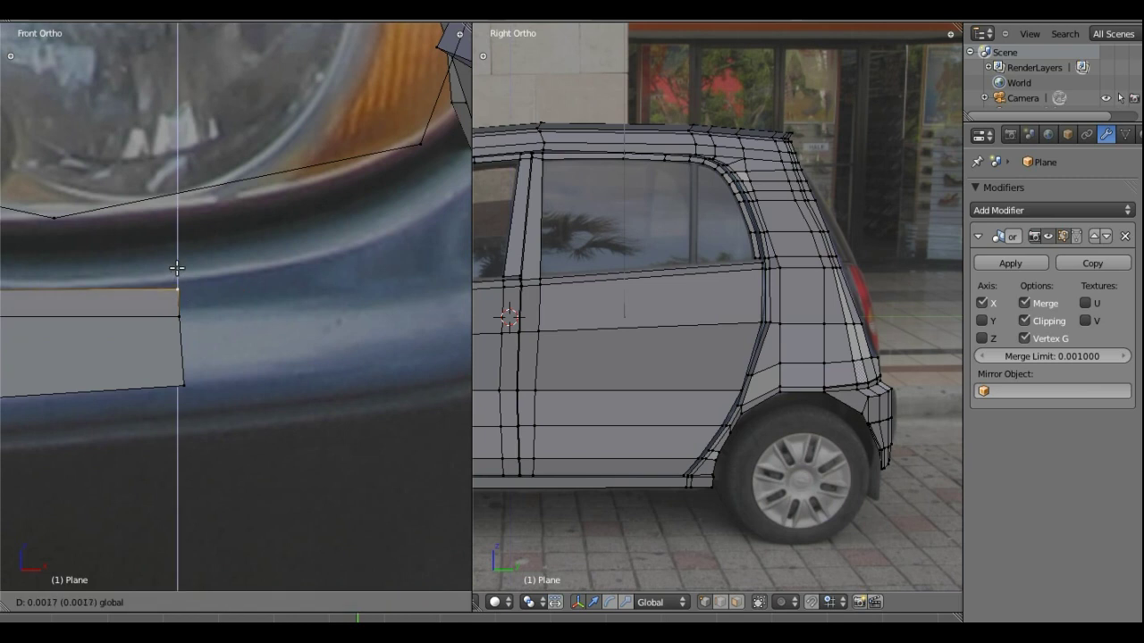
click(178, 286)
shift+right_click(176, 317)
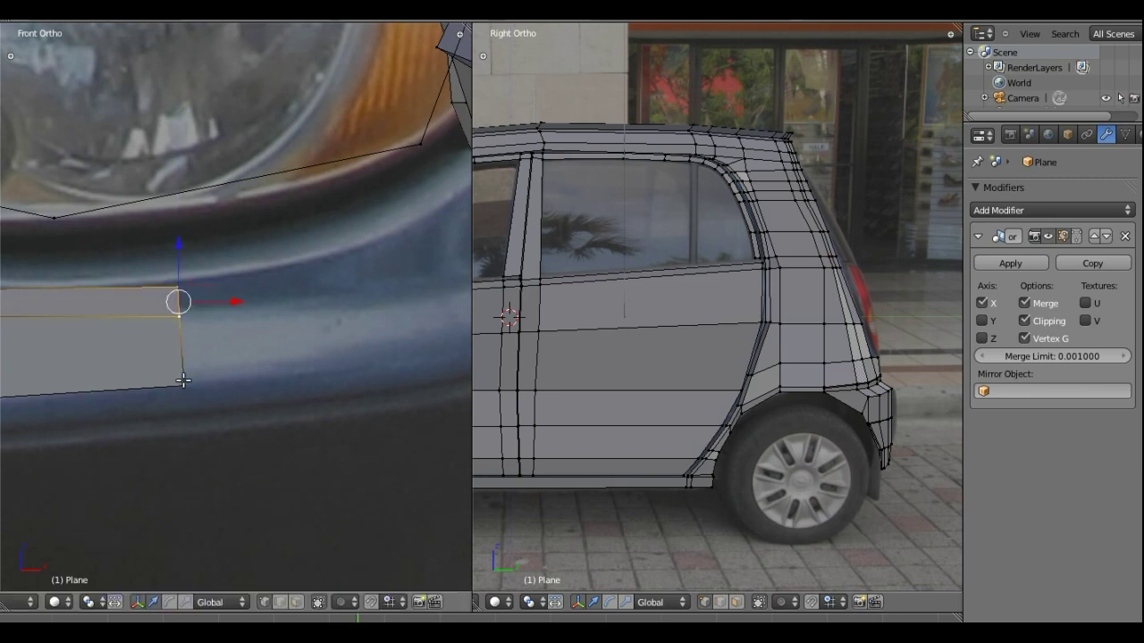
shift+right_click(182, 383)
key(ctrl+KP_3)
key(KP_1)
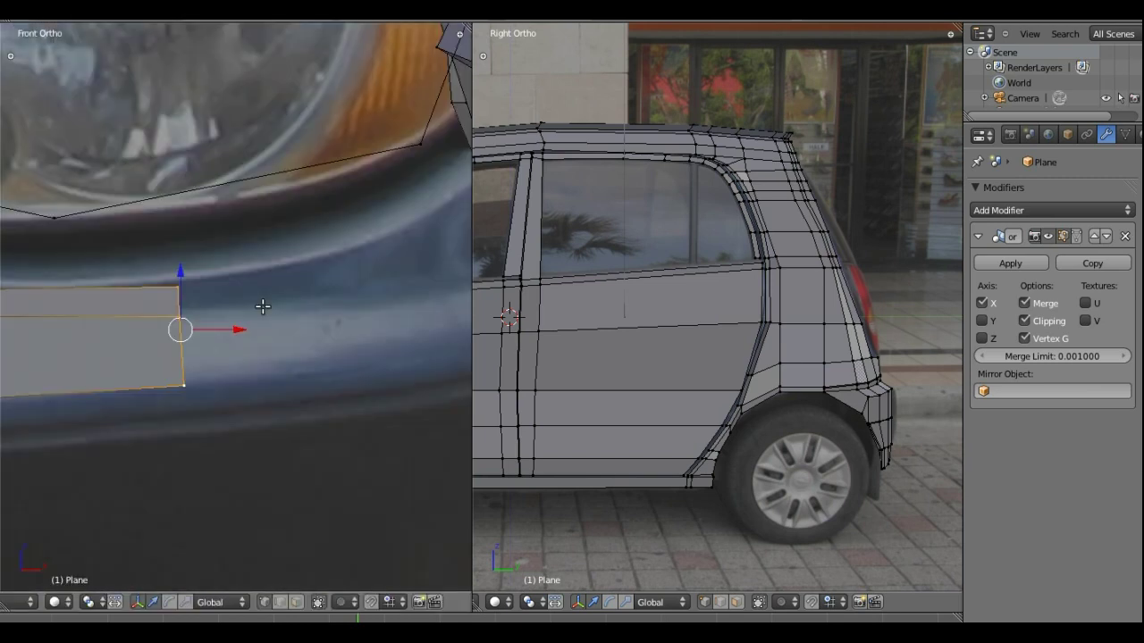
Extrude the strip's outer end edge one face along X and raise it along Z
shift+middle_drag(135, 316, 306, 324)
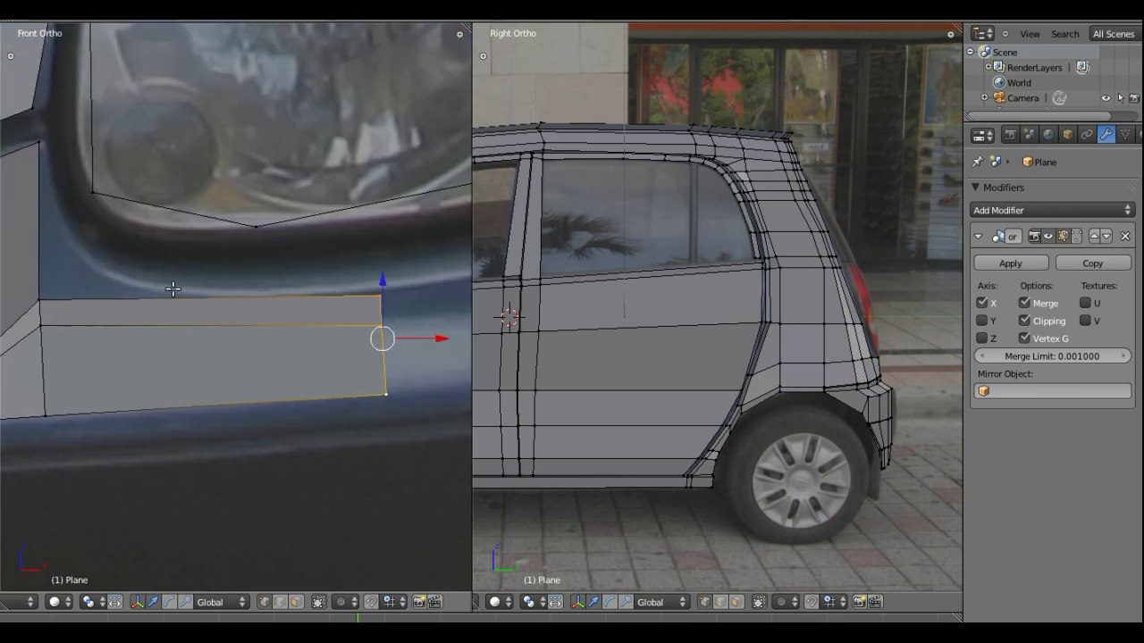
shift+middle_drag(460, 280, 116, 298)
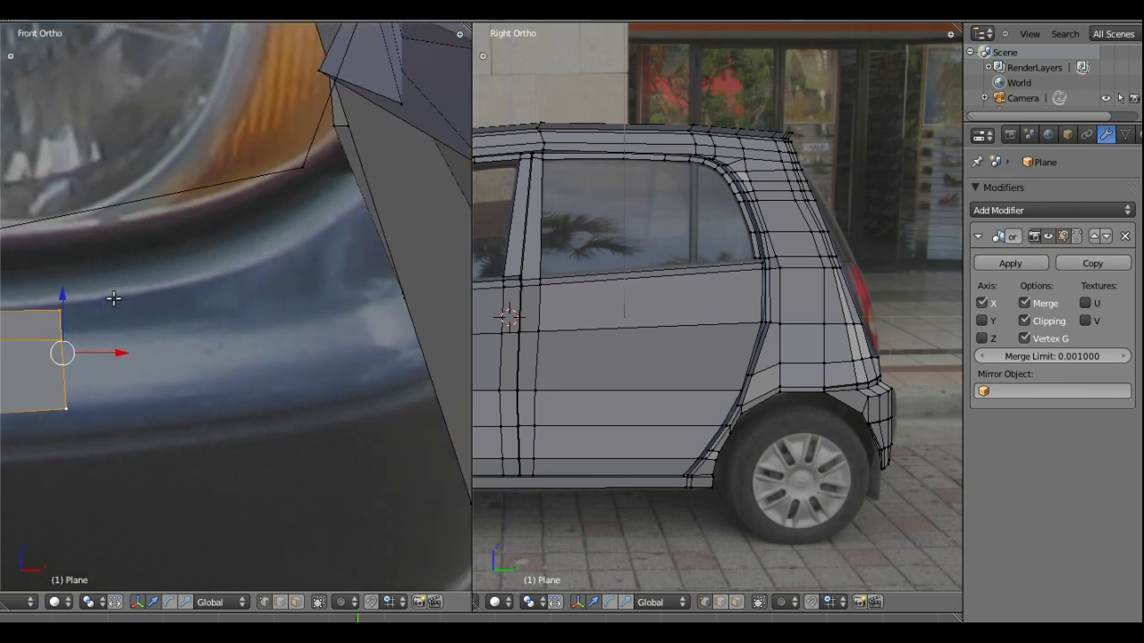
scroll(116, 293, down, 2)
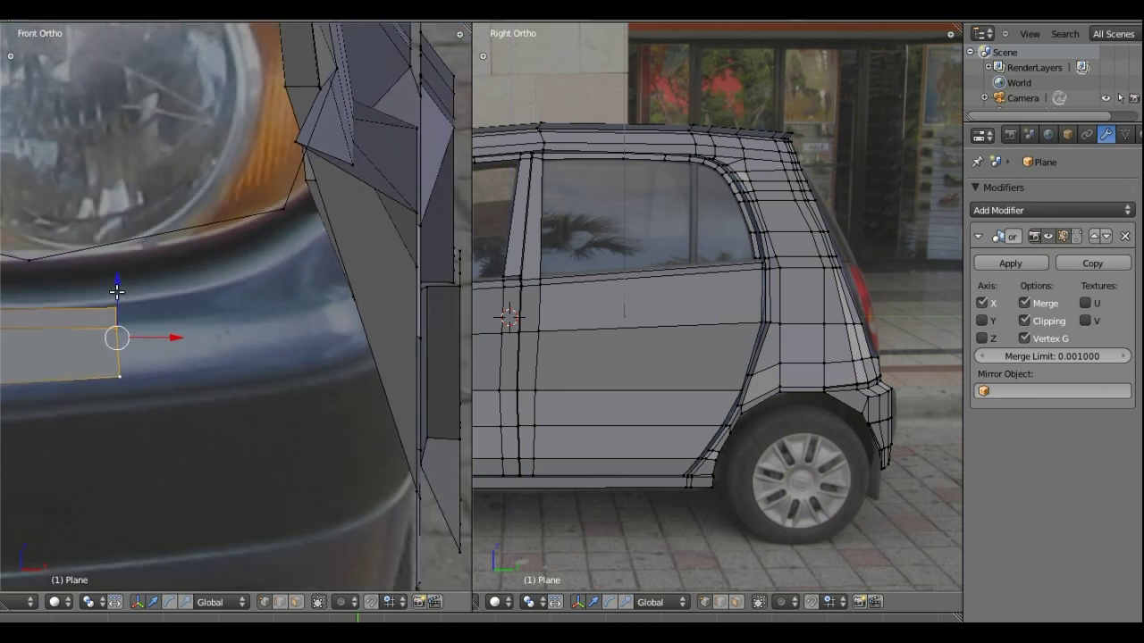
scroll(116, 292, down, 2)
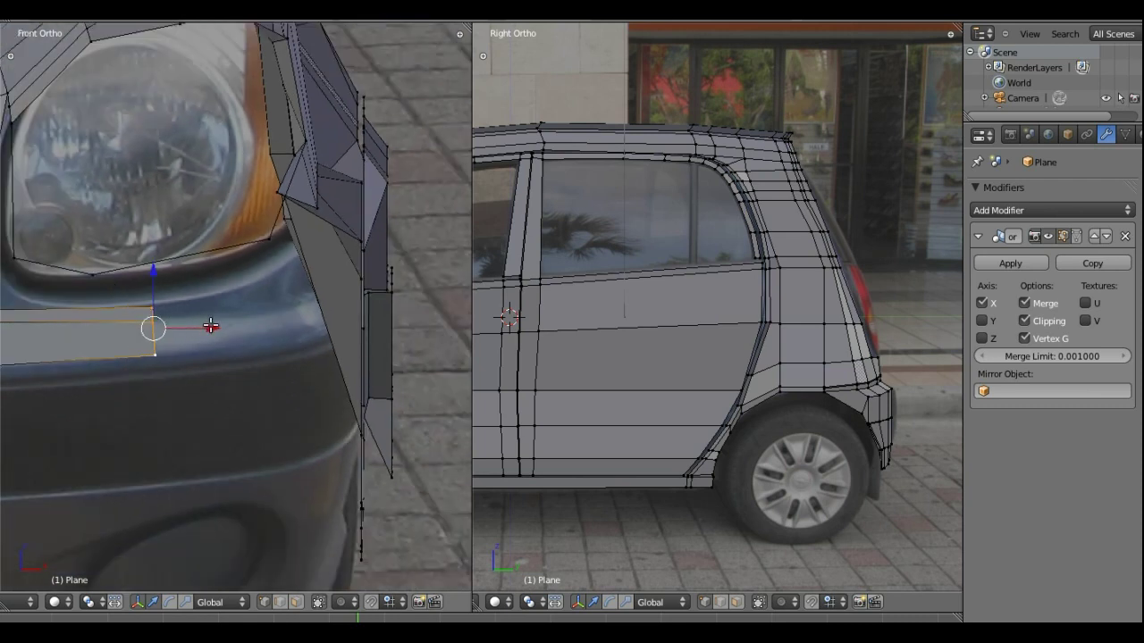
drag(211, 327, 215, 325)
right_click(177, 334)
key(e)
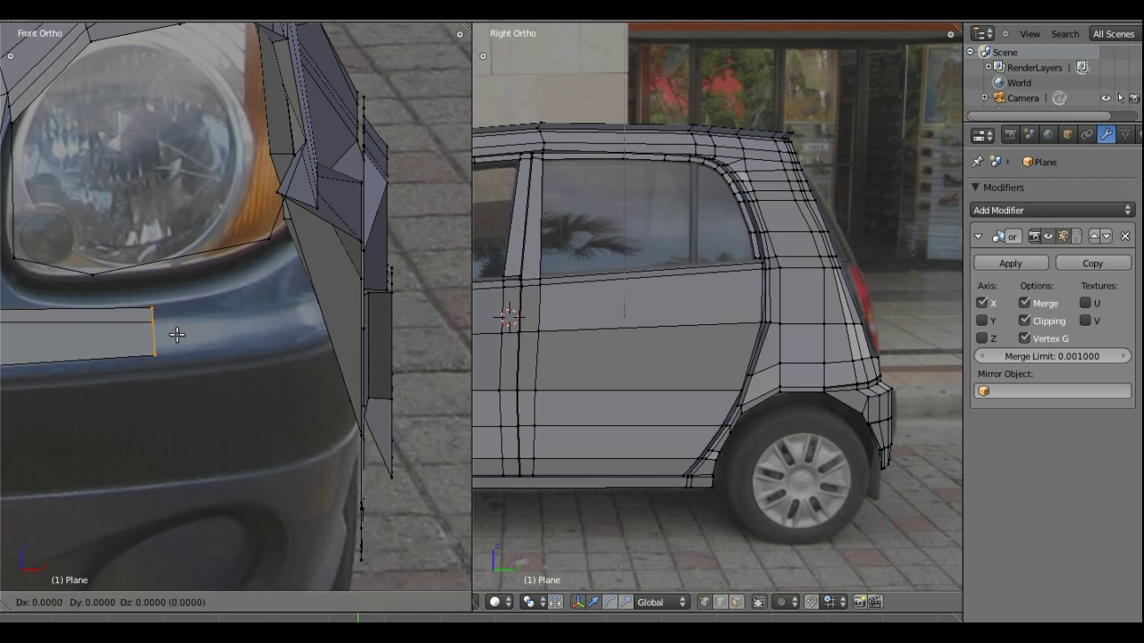
key(x)
click(265, 329)
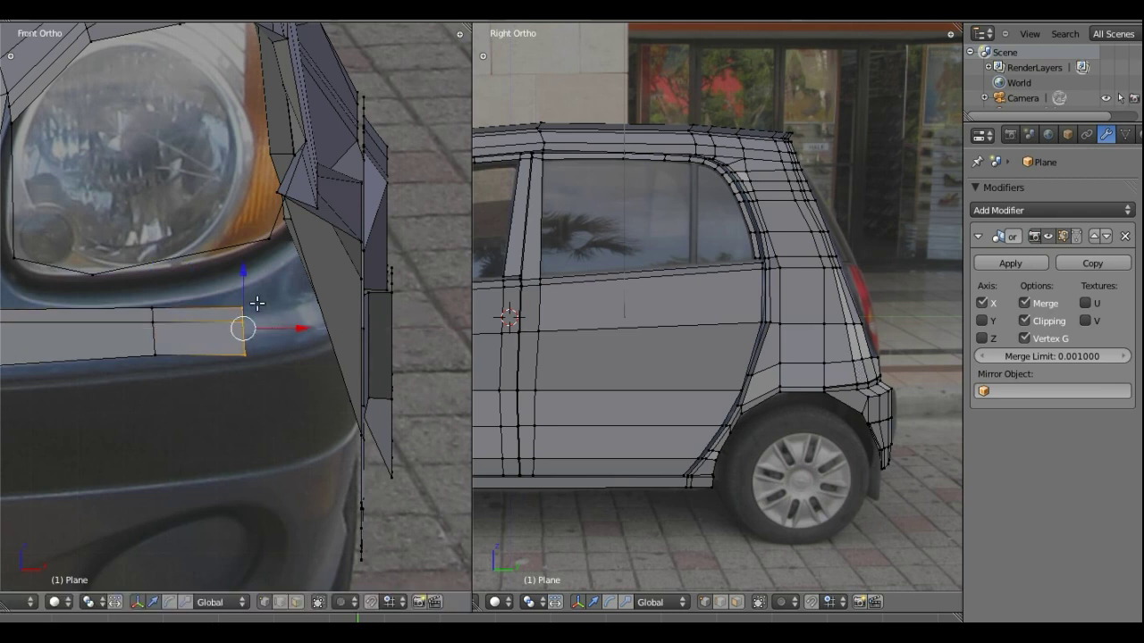
key(g)
key(z)
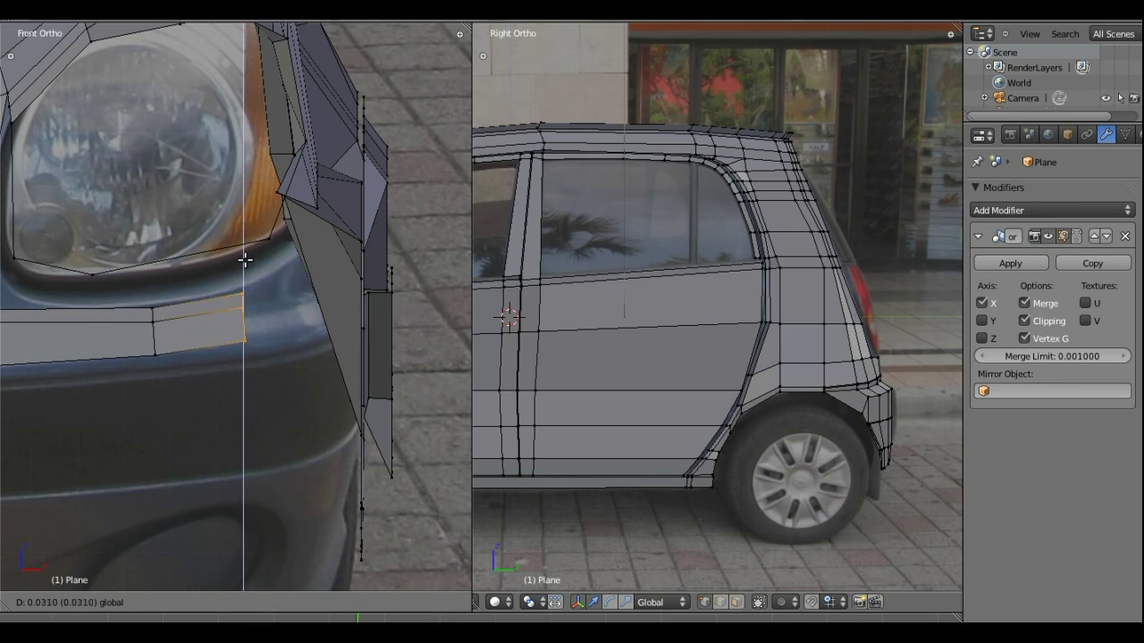
click(243, 260)
Extrude a second face along X to the bumper corner and raise its end edge to the curve
key(e)
key(x)
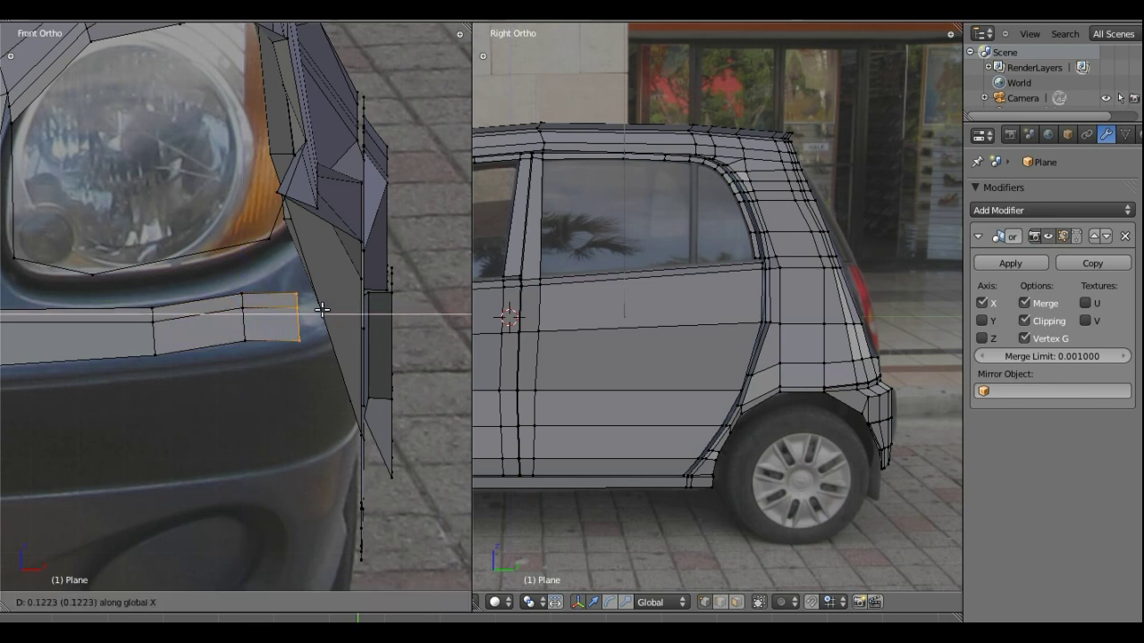
click(300, 312)
key(g)
key(z)
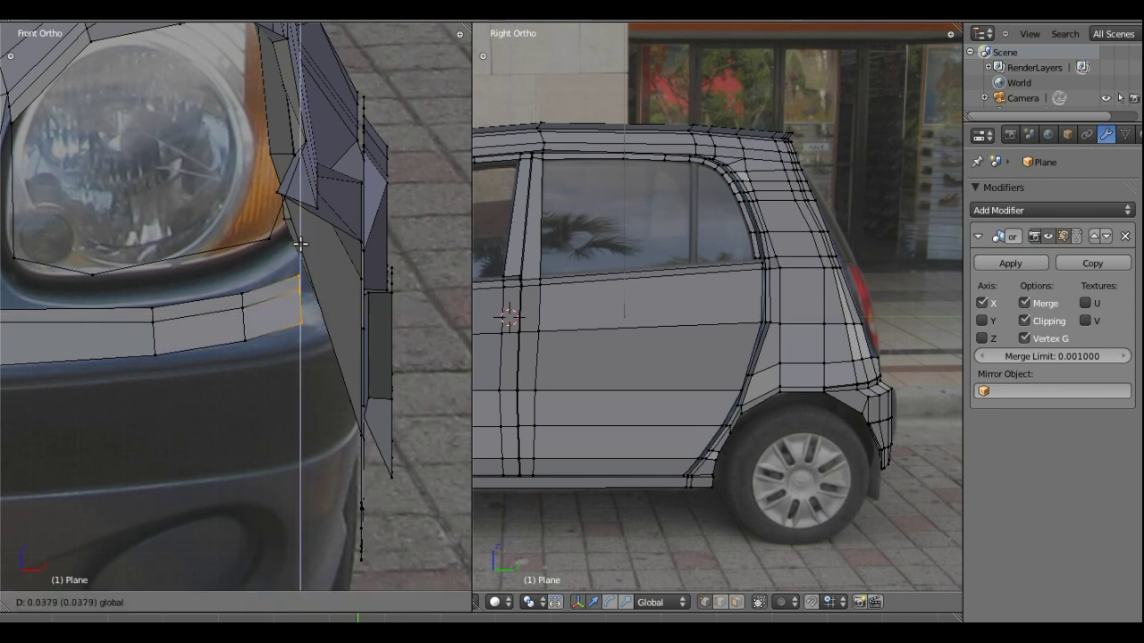
click(299, 234)
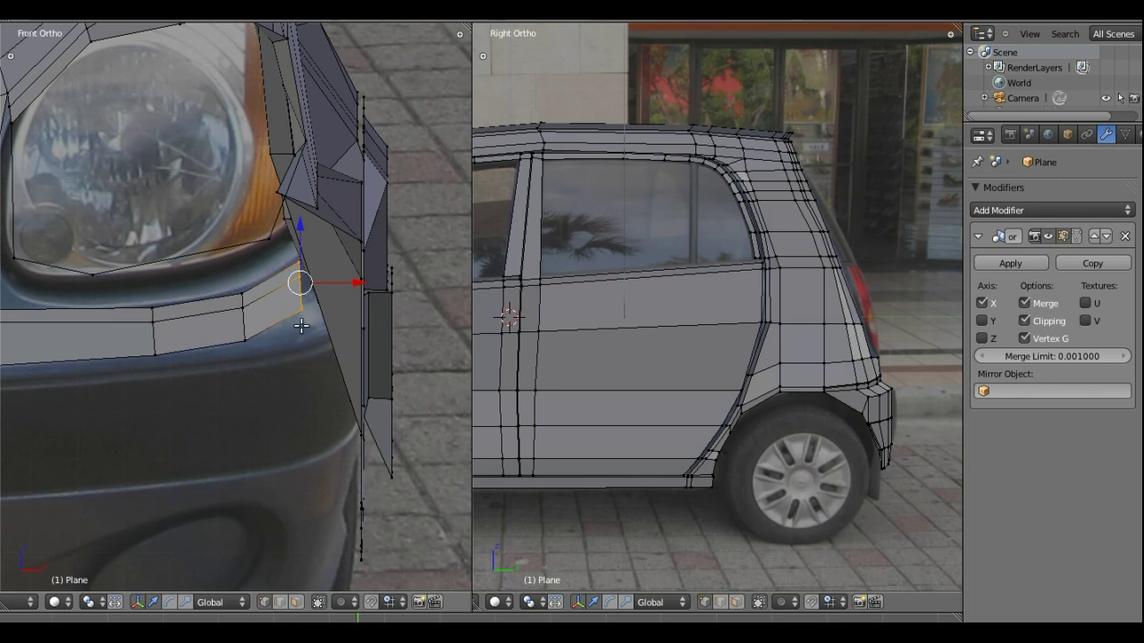
Slide the strip's end vertex and edge inward along X toward the car's side
scroll(301, 326, down, 2)
scroll(301, 326, down, 1)
mouse_move(301, 326)
middle_down()
mouse_move(273, 289)
mouse_move(248, 414)
mouse_move(204, 395)
middle_up()
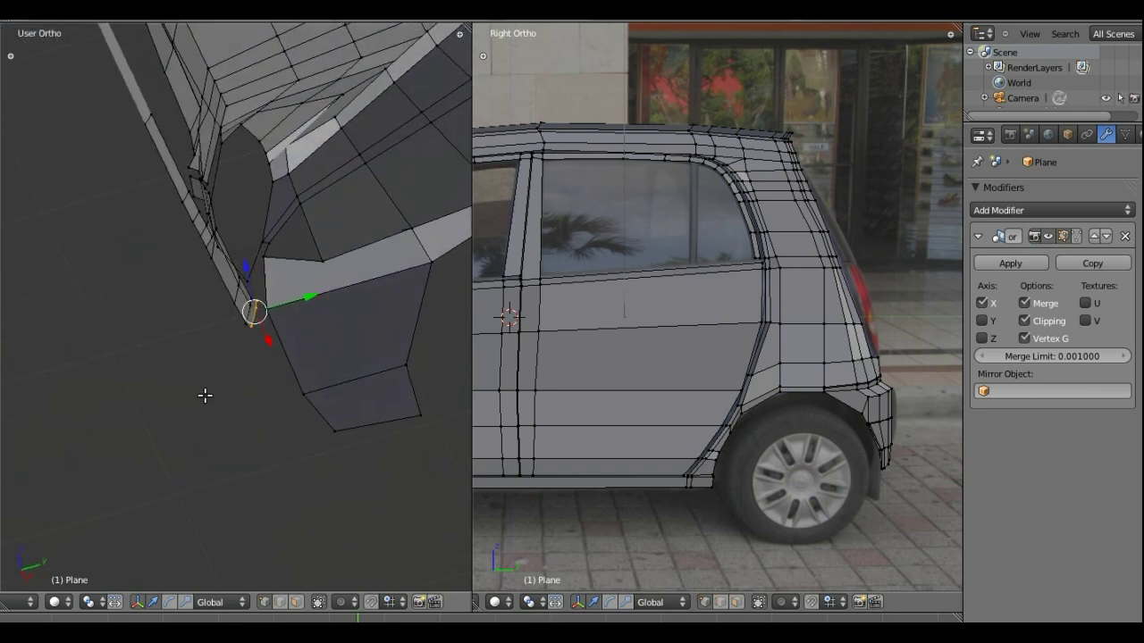
drag(303, 297, 293, 304)
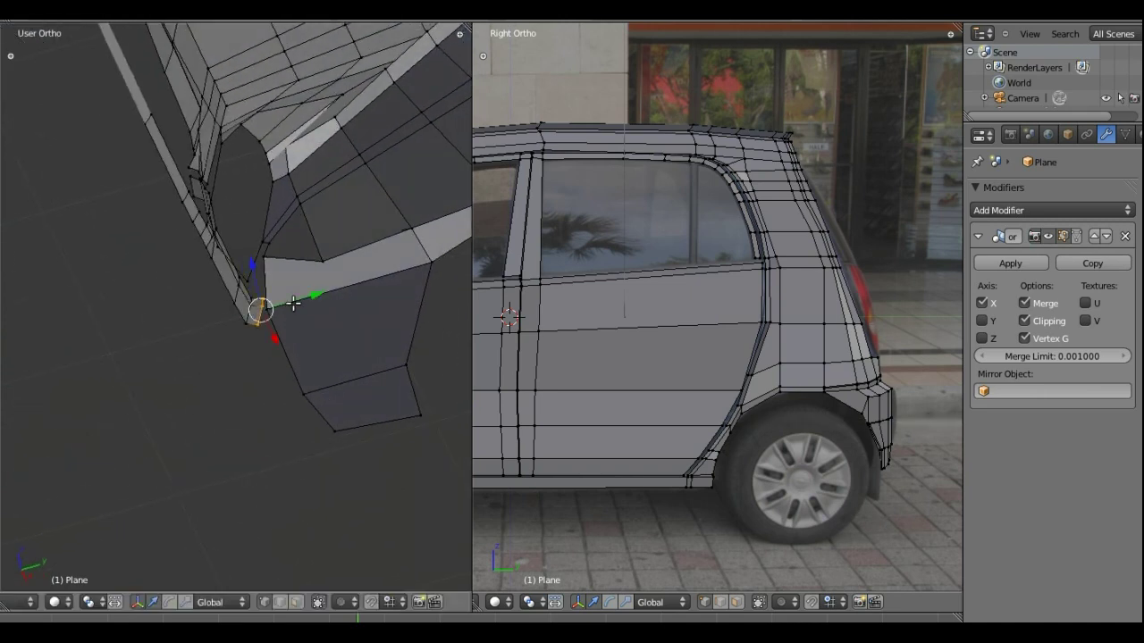
mouse_move(243, 322)
middle_down()
mouse_move(268, 309)
mouse_move(338, 314)
middle_up()
drag(338, 314, 366, 312)
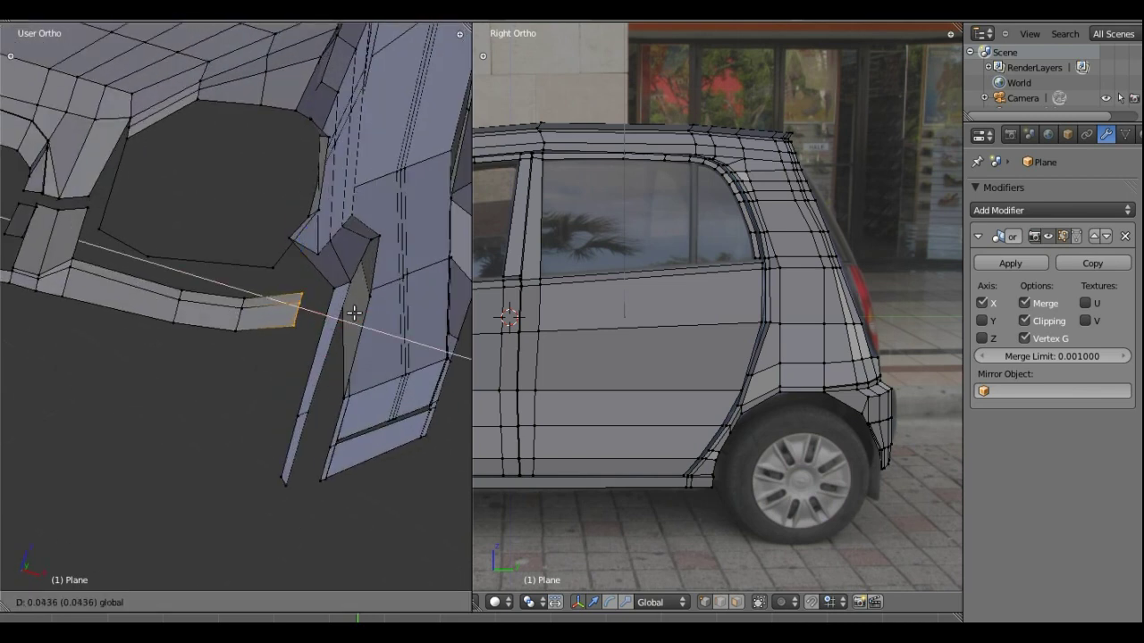
mouse_move(367, 313)
middle_down()
mouse_move(371, 301)
mouse_move(296, 302)
mouse_move(272, 333)
mouse_move(283, 406)
mouse_move(317, 413)
mouse_move(312, 335)
middle_up()
scroll(311, 334, up, 2)
scroll(330, 332, up, 1)
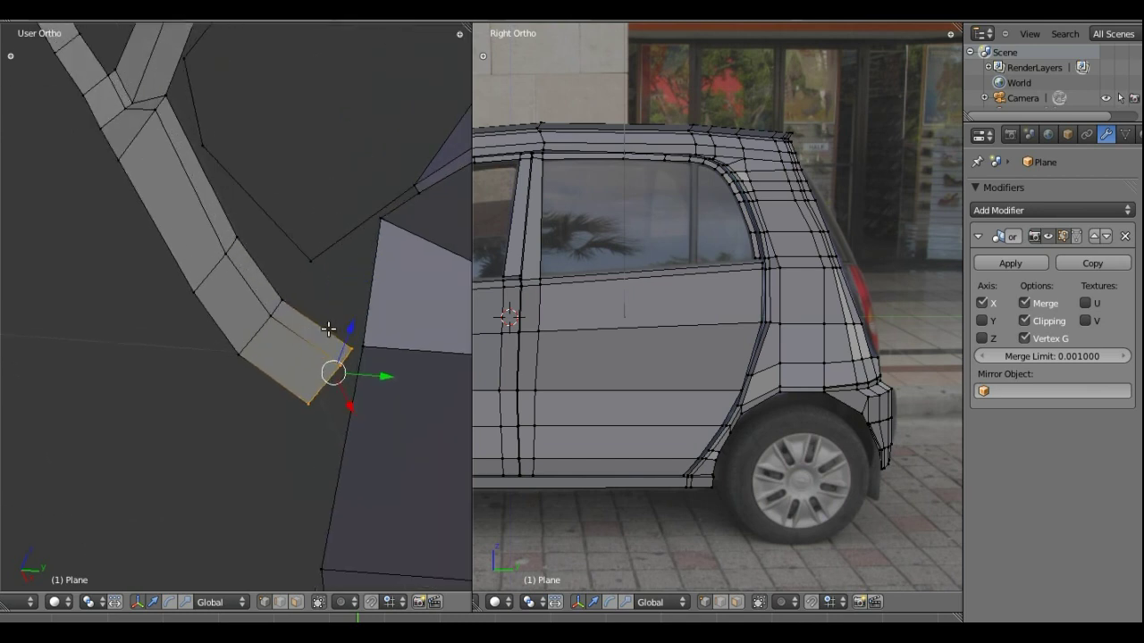
key(KP_1)
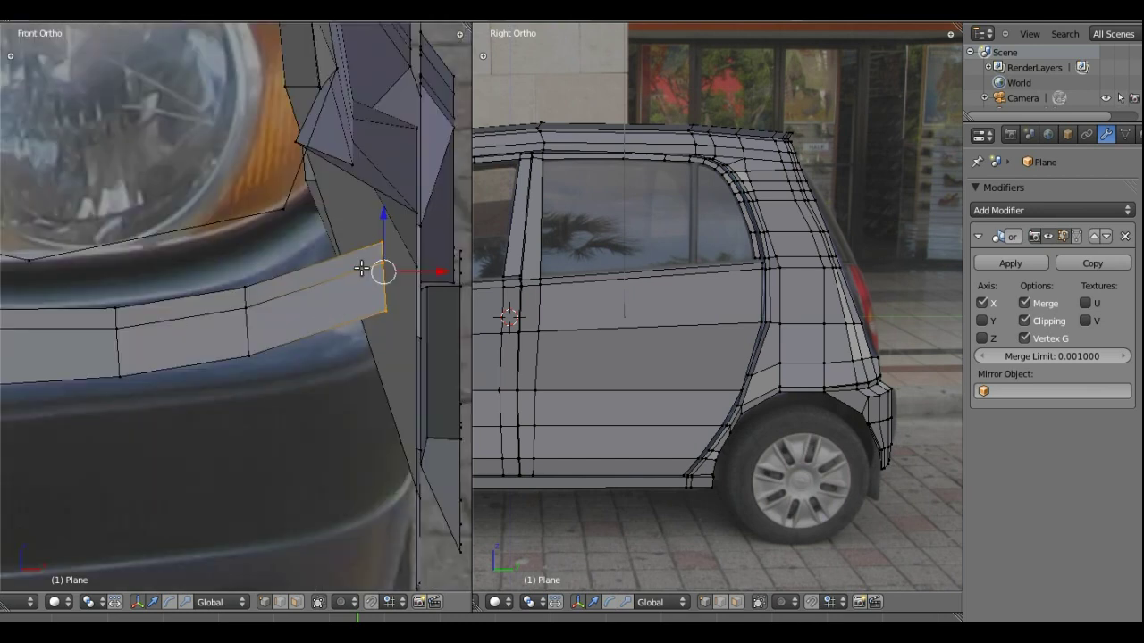
drag(425, 271, 374, 272)
Move the end edge along X, then back along Y so it wraps around the corner
scroll(370, 274, down, 1)
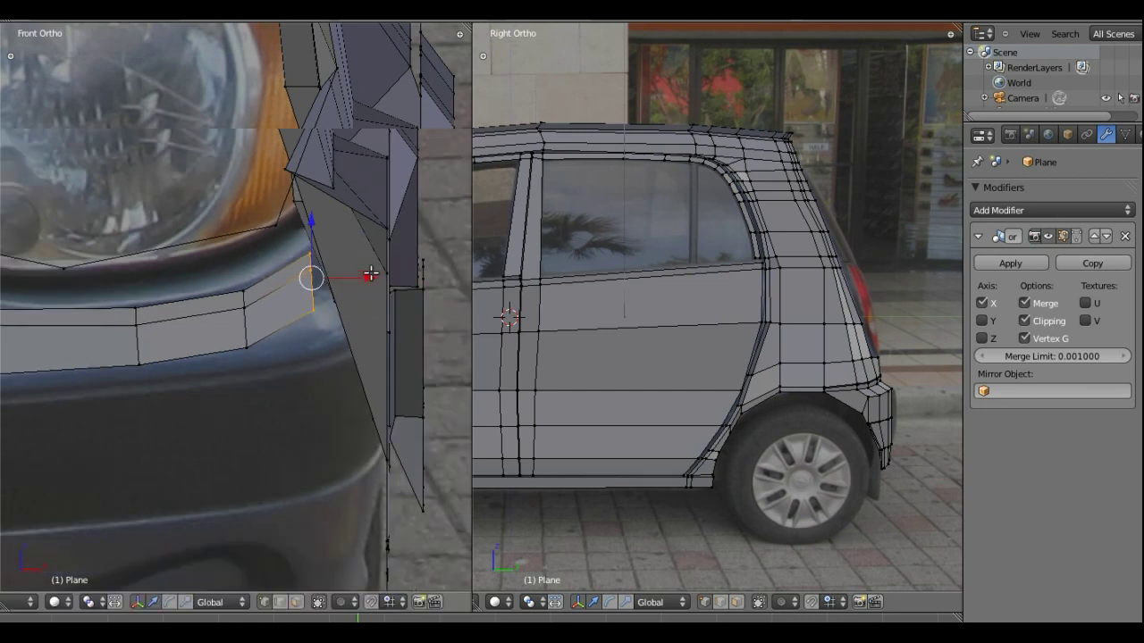
scroll(370, 274, down, 2)
scroll(365, 268, down, 1)
scroll(301, 296, up, 3)
mouse_move(362, 256)
middle_down()
mouse_move(301, 296)
mouse_move(323, 357)
mouse_move(309, 385)
mouse_move(309, 339)
middle_up()
drag(309, 340, 310, 345)
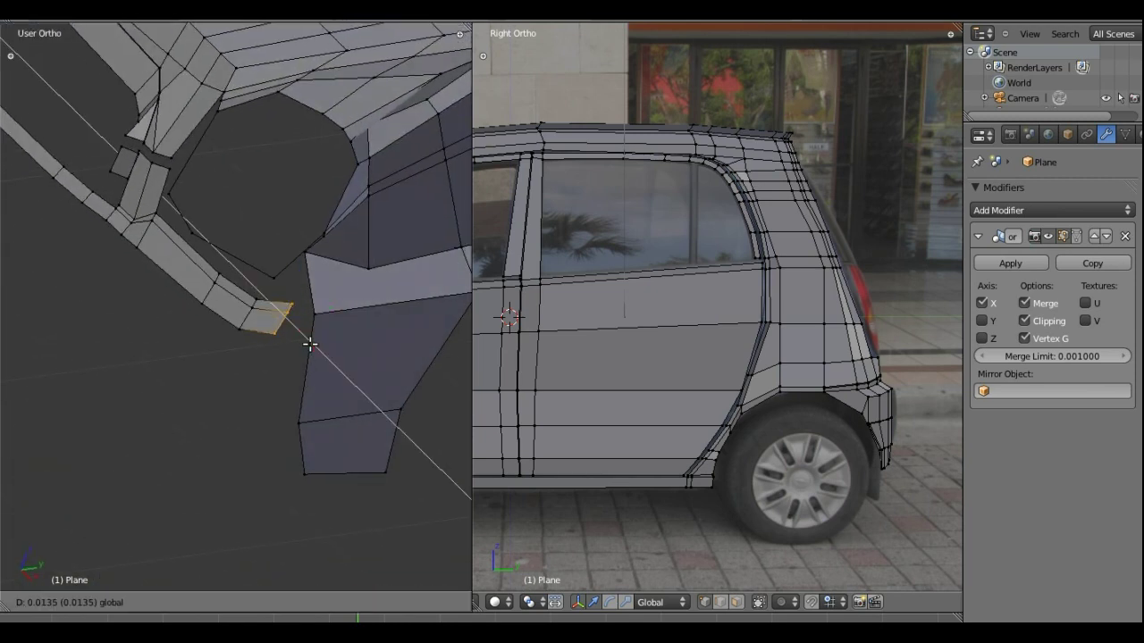
click(326, 338)
key(g)
key(y)
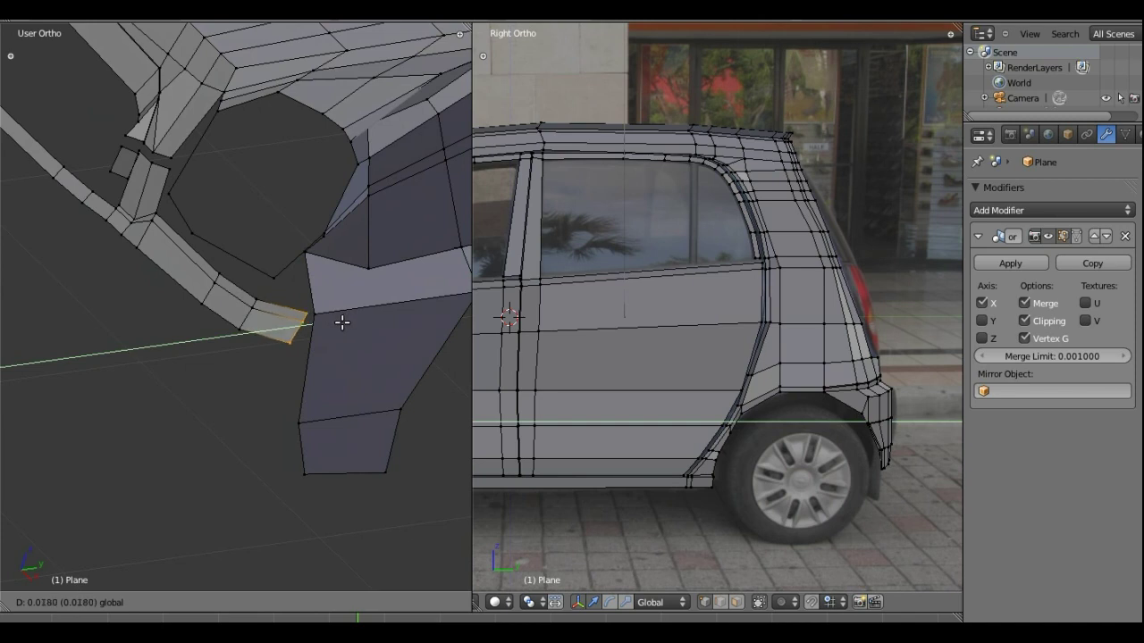
click(342, 323)
Inspect the wrapped bumper corner from the front and angled views
middle_drag(340, 322, 340, 322)
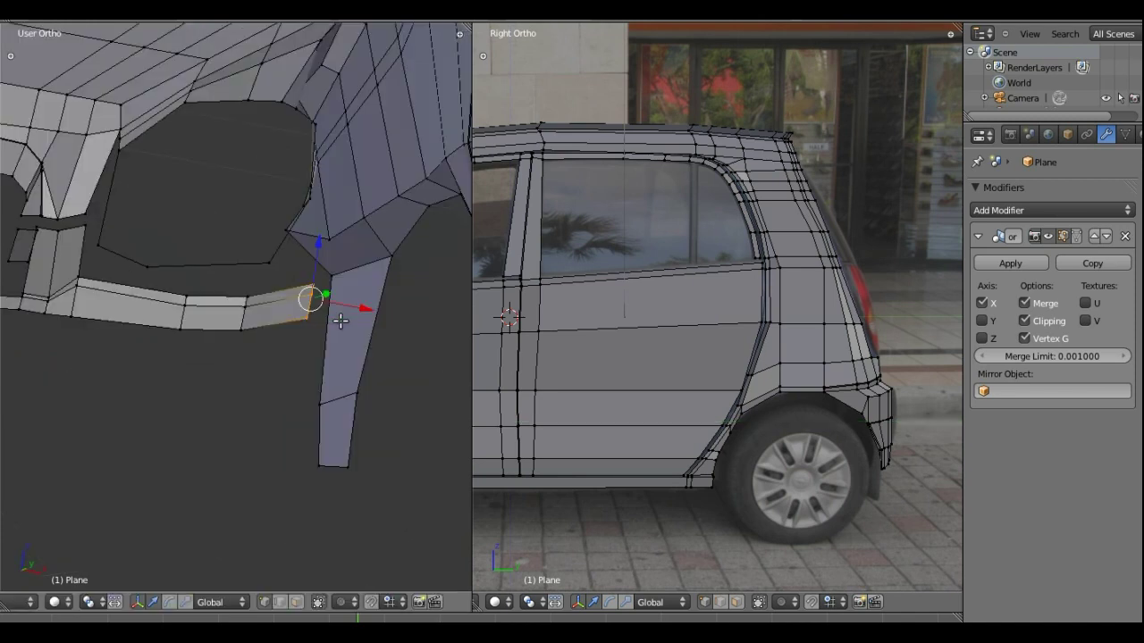
key(KP_1)
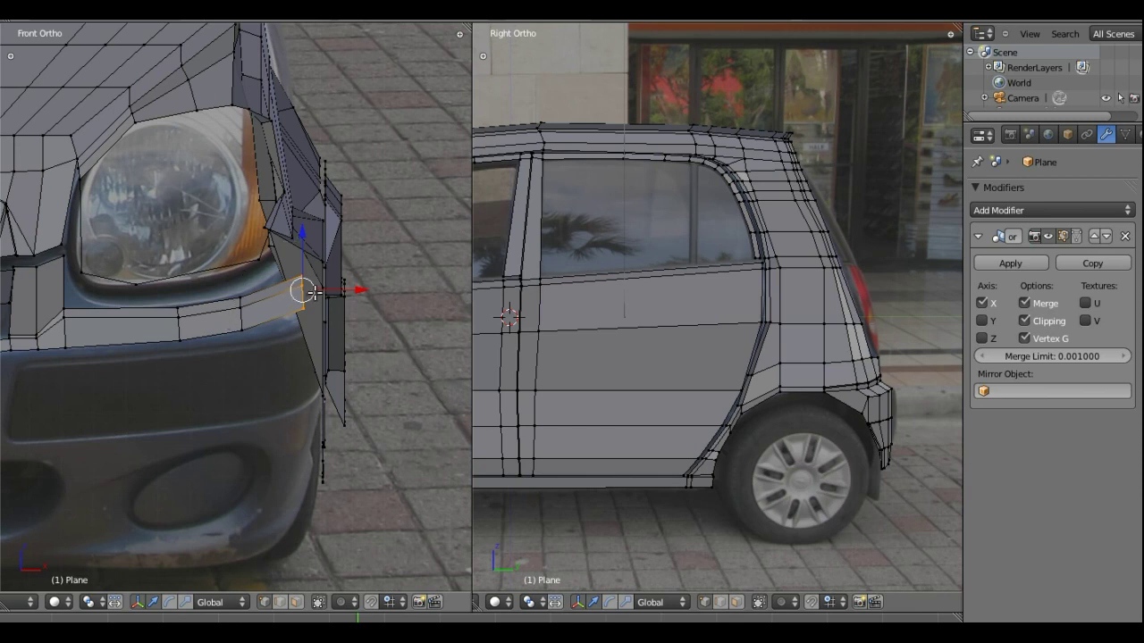
key(KP_6)
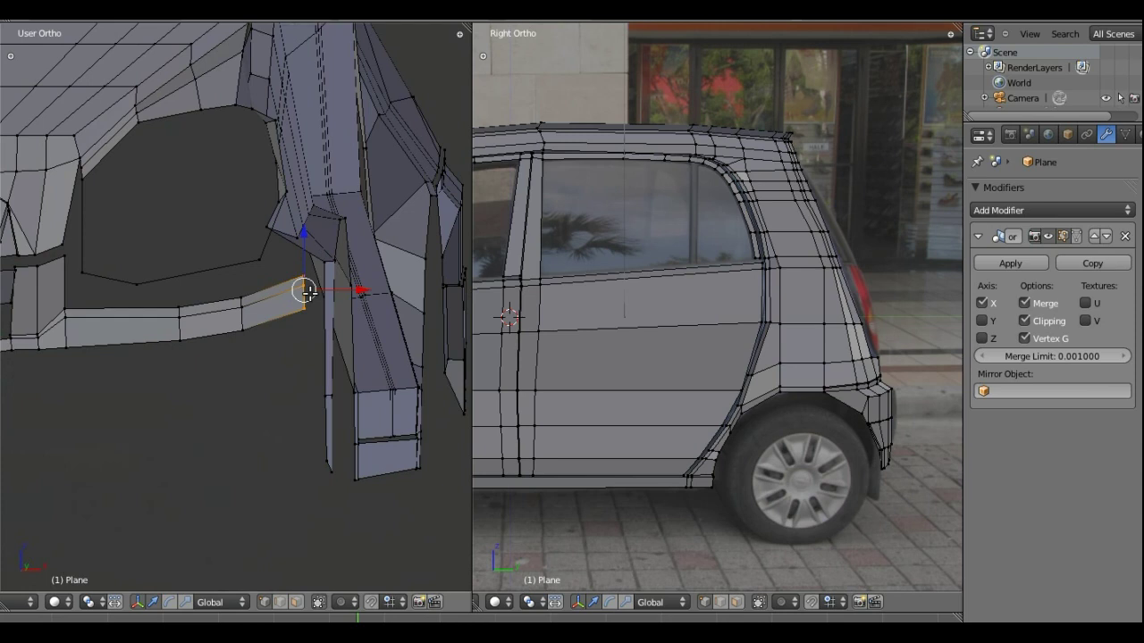
mouse_move(304, 291)
middle_down()
mouse_move(304, 355)
mouse_move(253, 354)
mouse_move(268, 383)
middle_up()
scroll(298, 313, up, 2)
scroll(358, 296, up, 1)
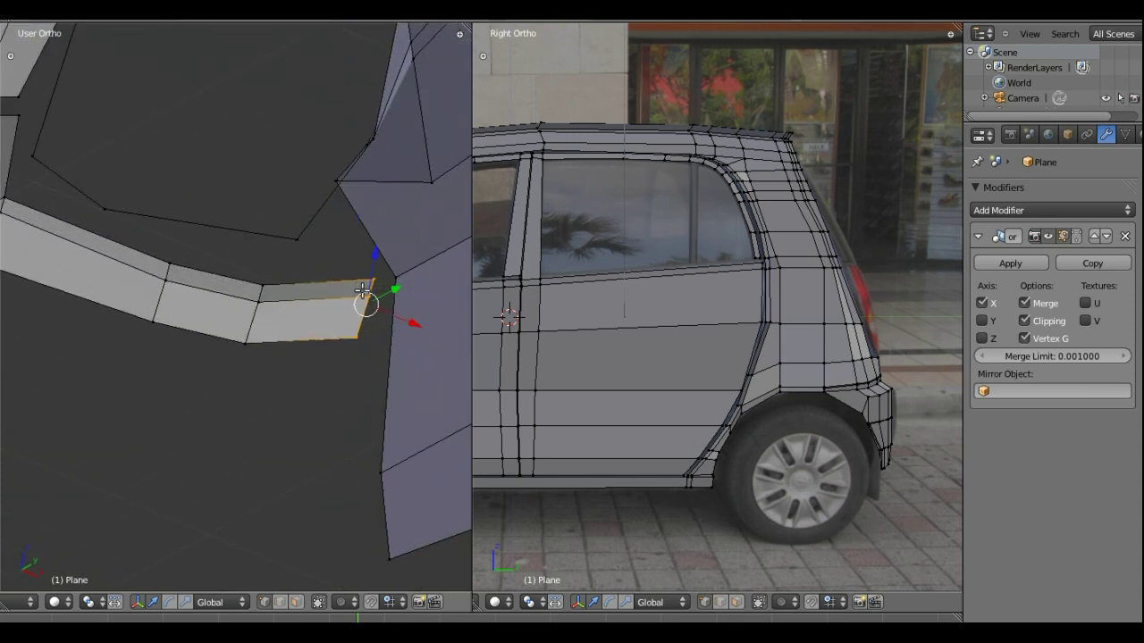
mouse_move(357, 296)
middle_down()
mouse_move(269, 312)
mouse_move(320, 312)
middle_up()
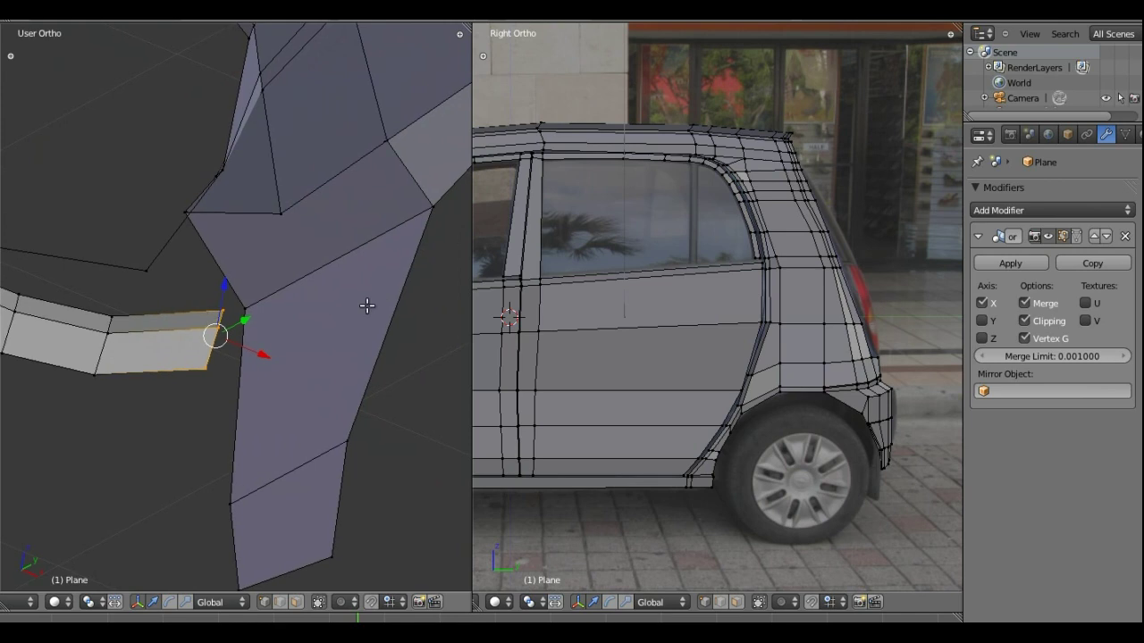
Add two loop cuts across the side panel and move the strip's corner vertex onto the new loop
key(ctrl+r)
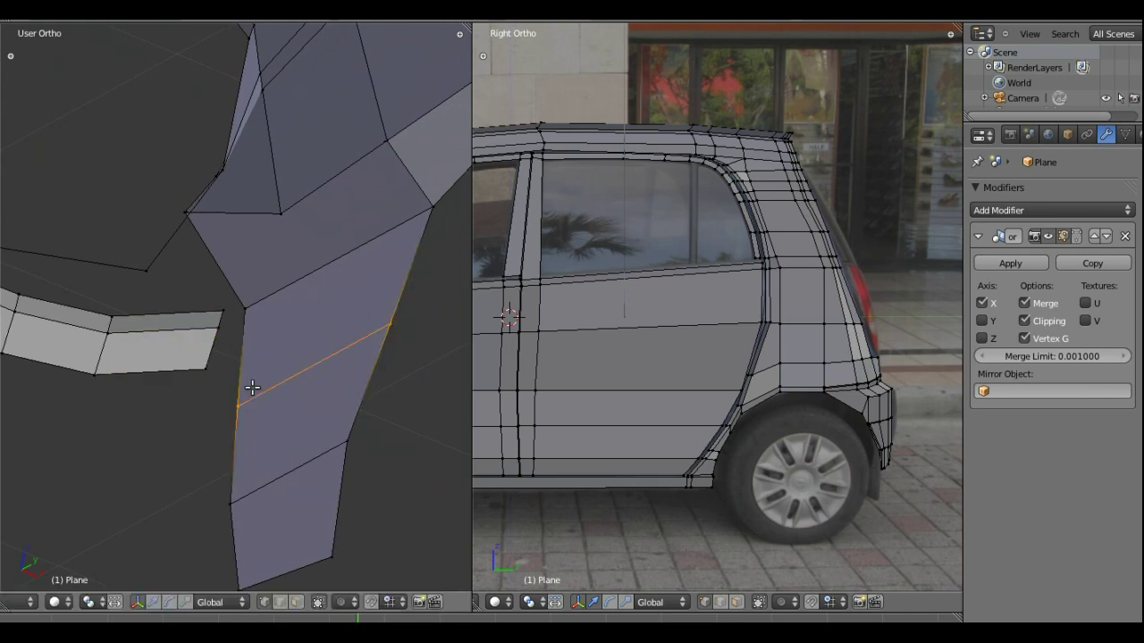
click(251, 393)
click(268, 306)
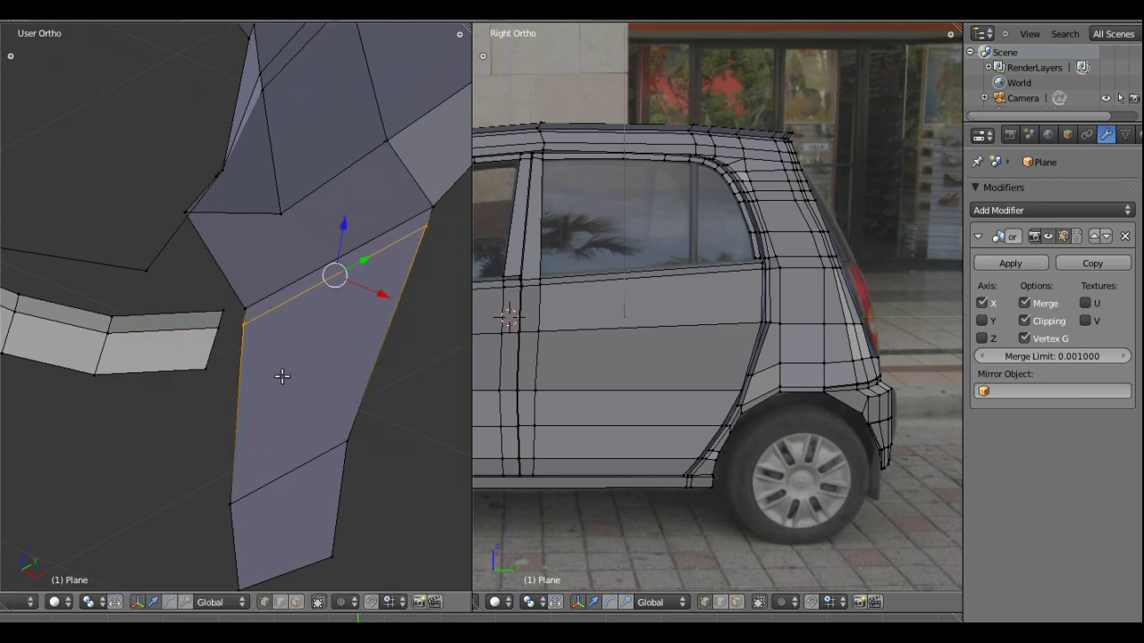
key(ctrl+r)
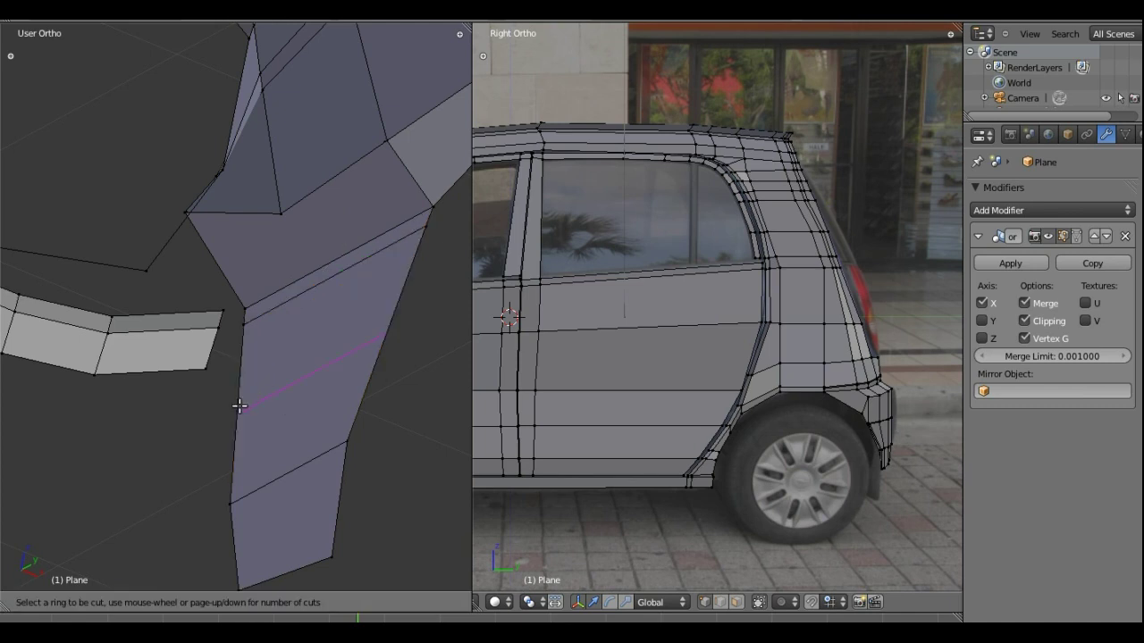
click(239, 405)
click(242, 342)
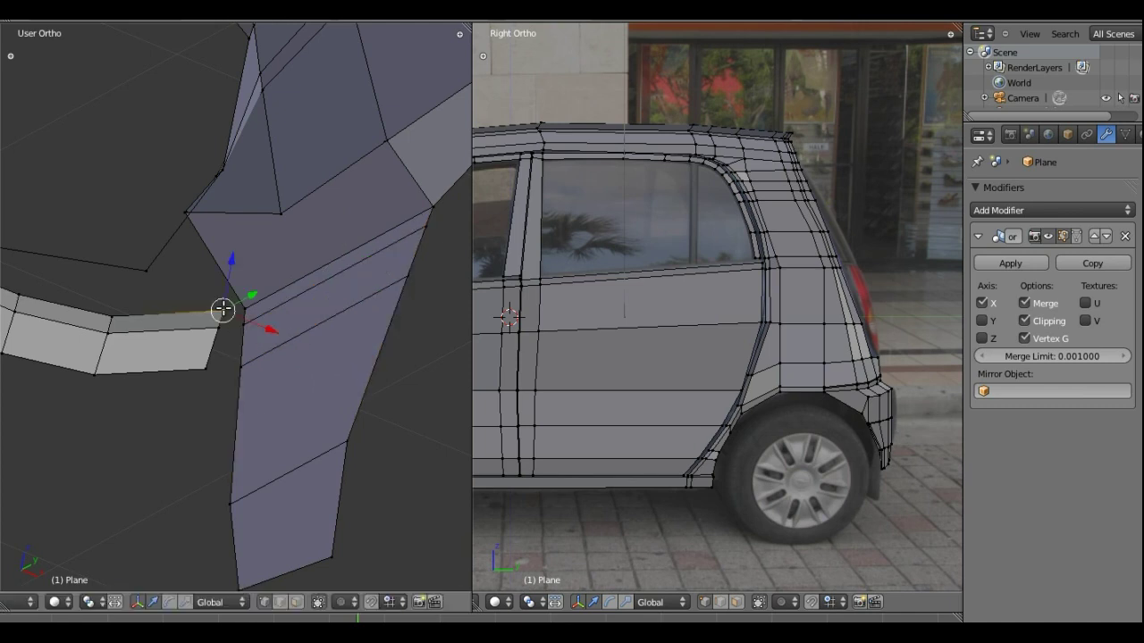
key(g)
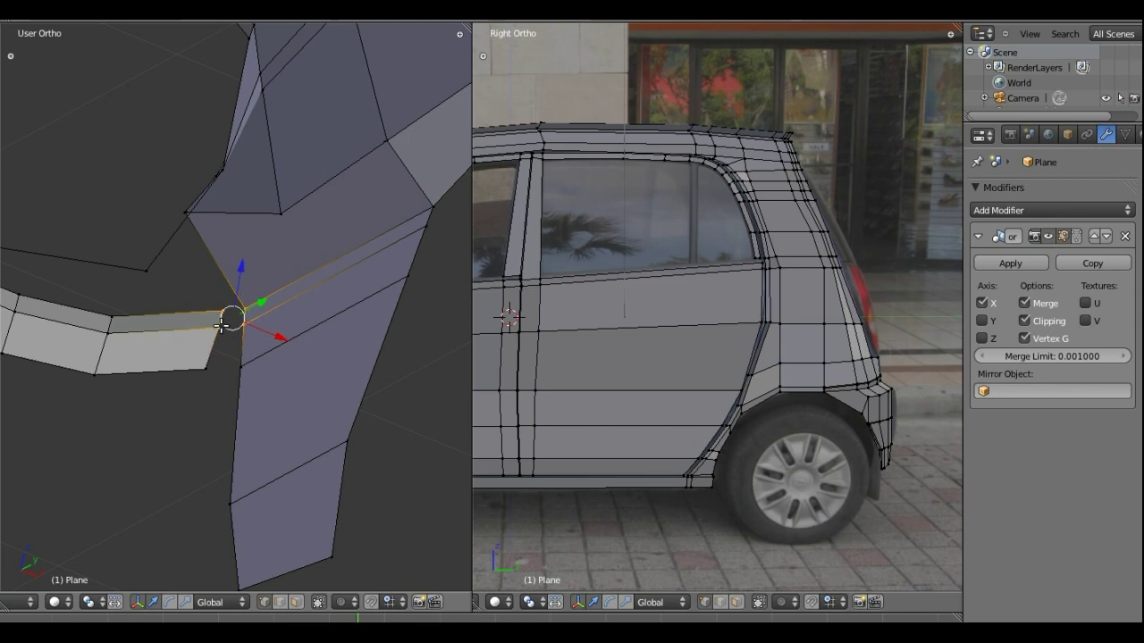
click(252, 397)
Select the vertices of the strip's end face and inspect it at an angle and from the front
right_click(236, 366)
shift+right_click(207, 368)
shift+right_click(212, 329)
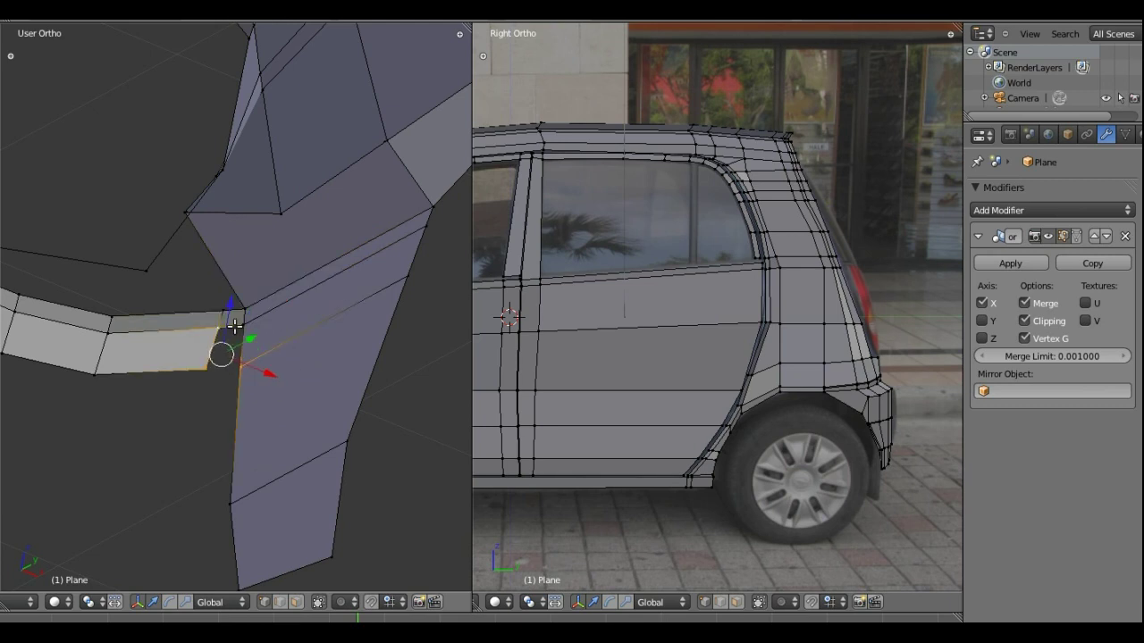
shift+right_click(240, 326)
scroll(266, 357, down, 3)
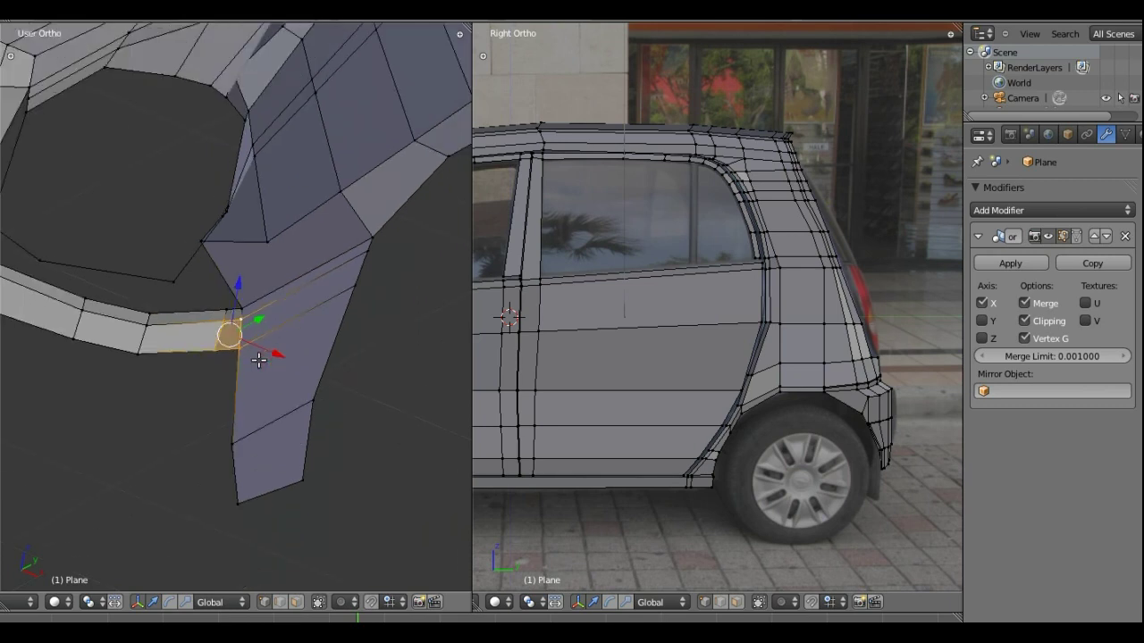
mouse_move(265, 356)
middle_down()
mouse_move(301, 298)
mouse_move(286, 282)
middle_up()
key(KP_1)
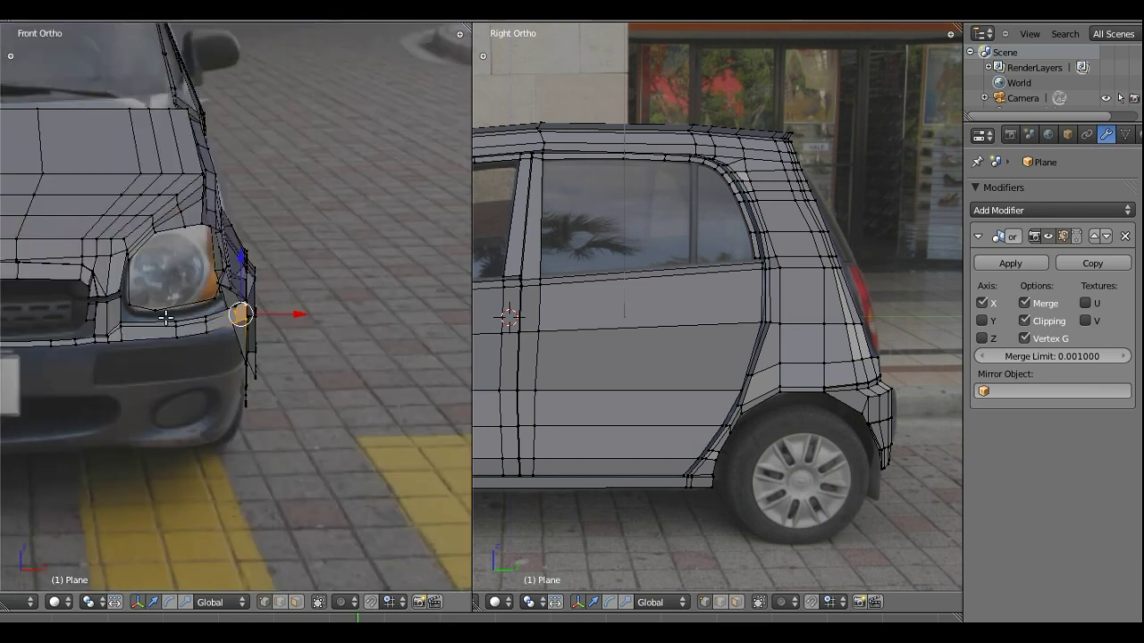
Move the corner vertex beside the headlight up and to the left, cancelling a follow-up X move
scroll(165, 317, up, 3)
scroll(166, 317, up, 2)
mouse_move(165, 317)
shift+middle_down()
mouse_move(248, 358)
mouse_move(223, 322)
mouse_move(267, 324)
shift+middle_up()
scroll(247, 357, down, 3)
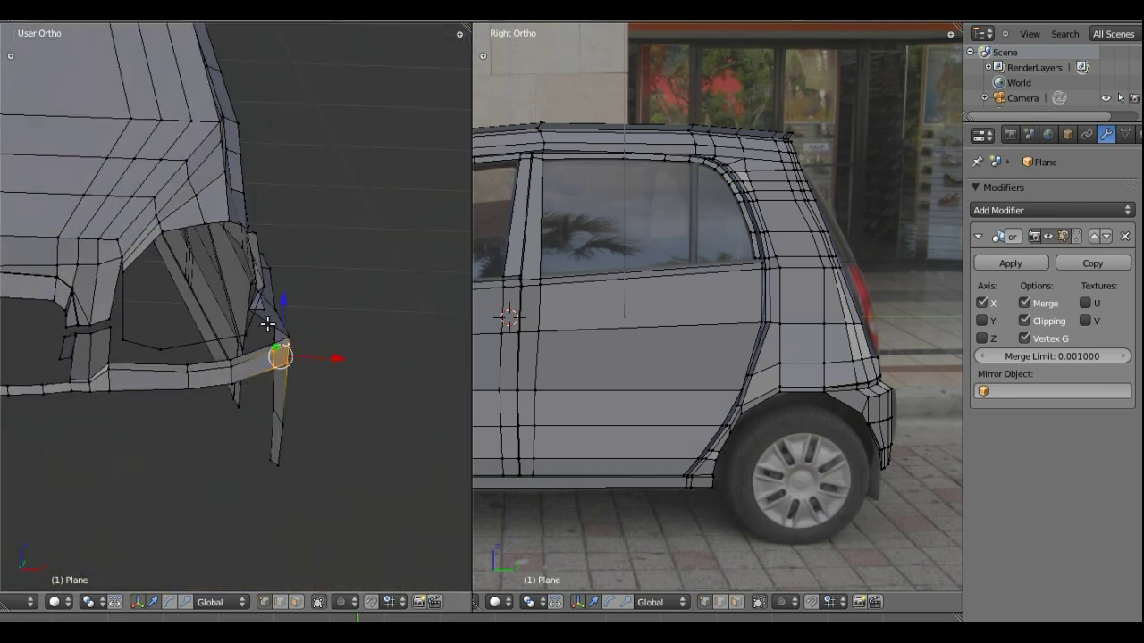
key(g)
click(293, 310)
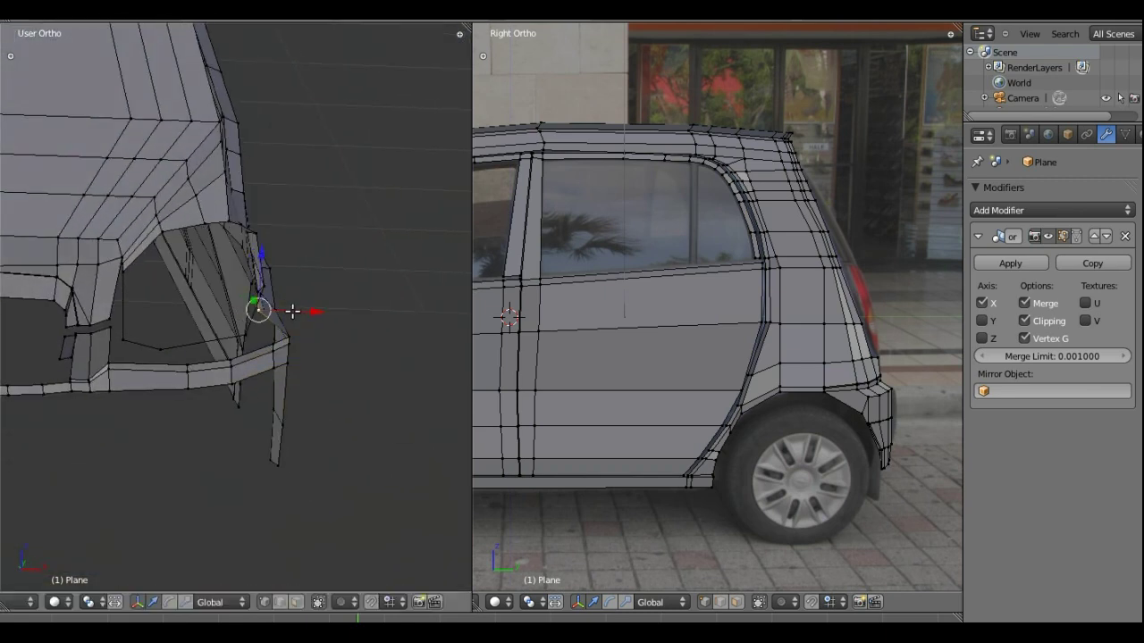
key(g)
key(x)
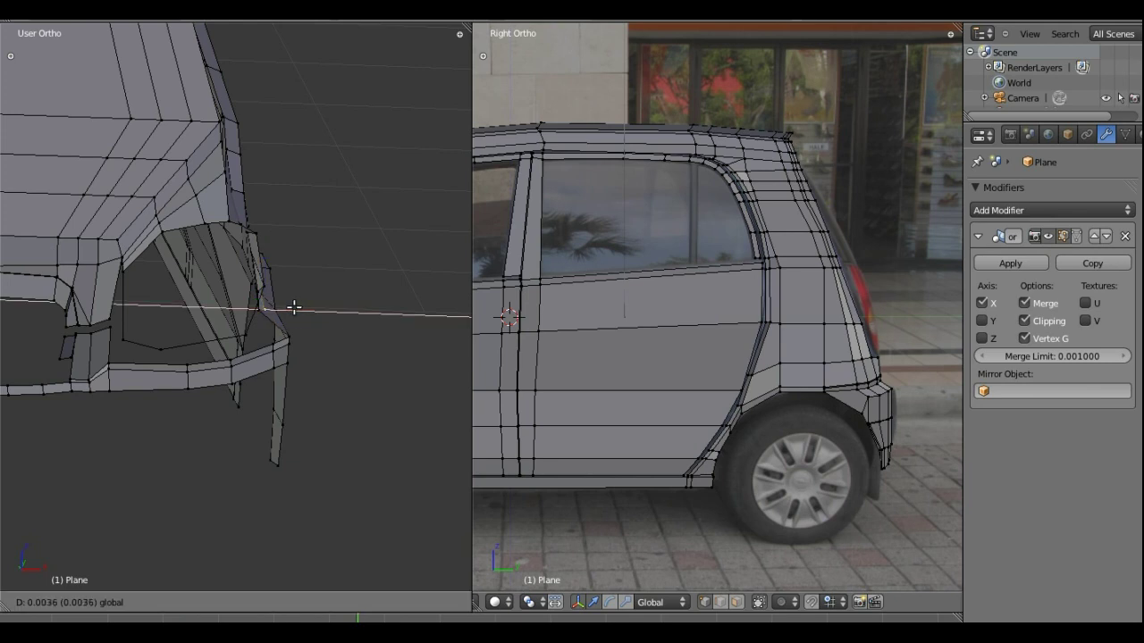
right_click(286, 309)
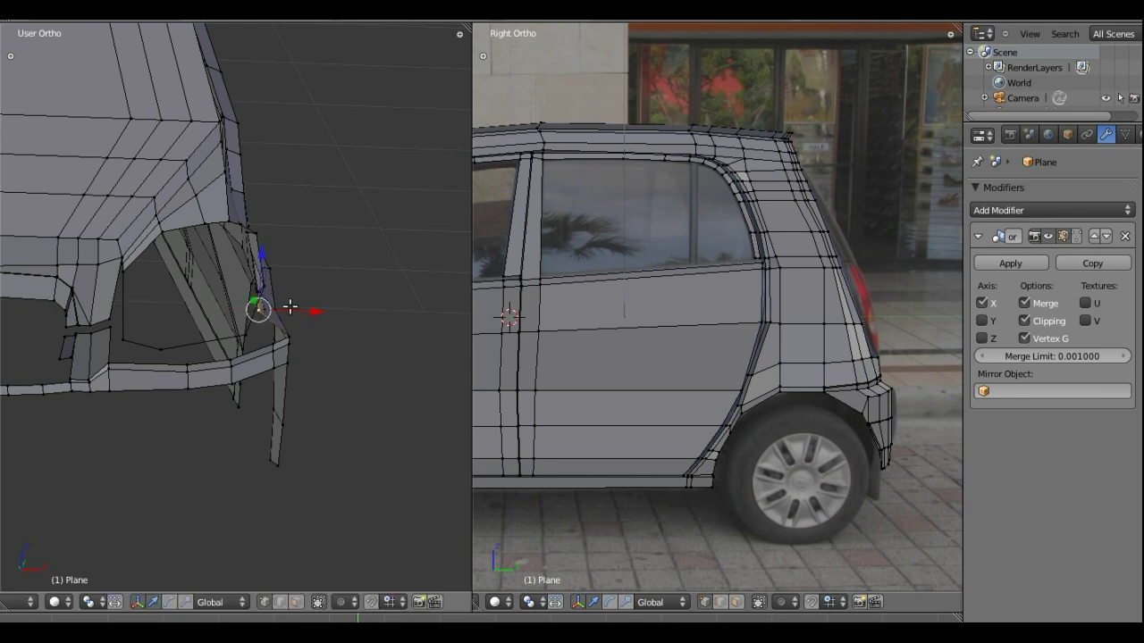
Nudge the vertex sideways along X to match the front reference photo
key(KP_1)
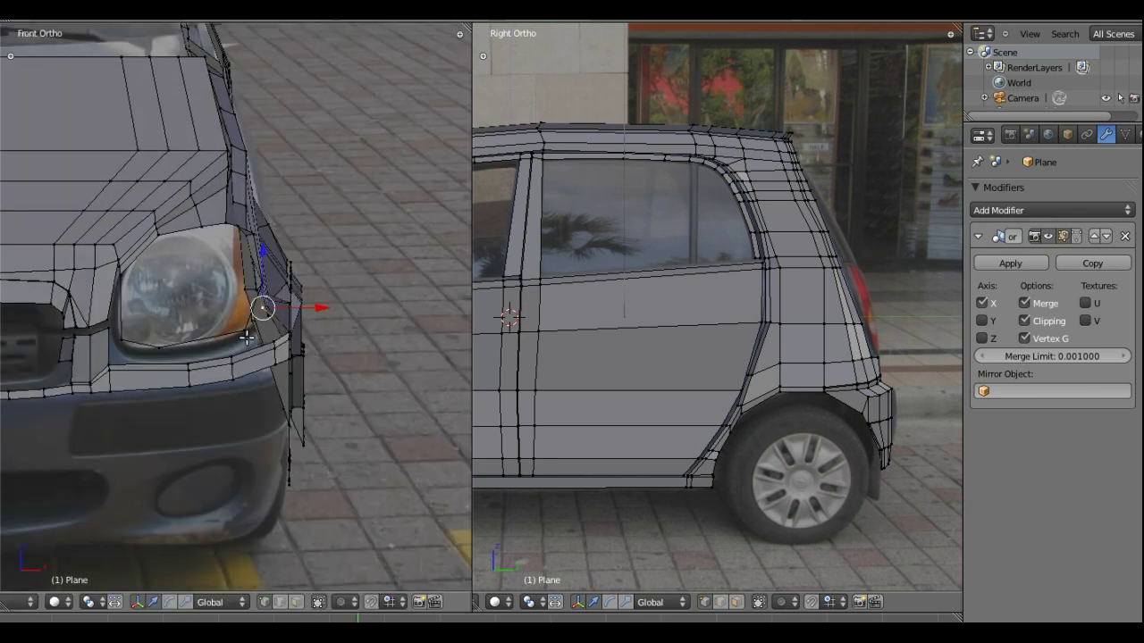
scroll(247, 337, up, 2)
scroll(247, 337, up, 2)
scroll(247, 336, down, 2)
mouse_move(247, 337)
middle_down()
mouse_move(282, 267)
mouse_move(271, 300)
middle_up()
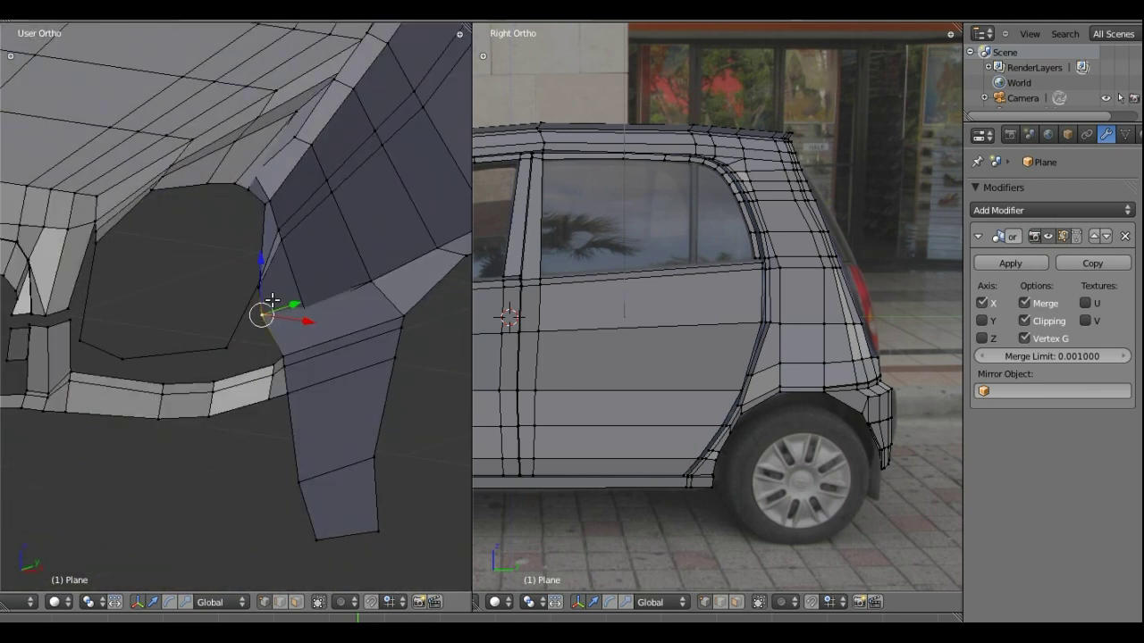
scroll(260, 298, down, 3)
key(KP_1)
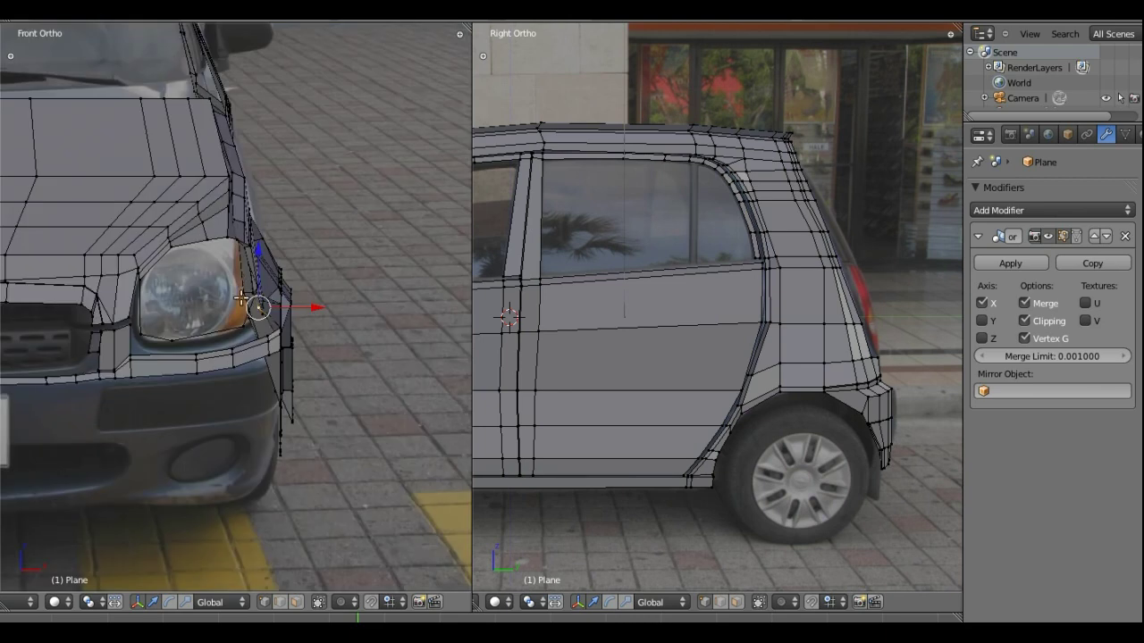
scroll(242, 297, up, 3)
scroll(246, 291, up, 4)
mouse_move(299, 244)
middle_down()
mouse_move(298, 255)
mouse_move(322, 259)
mouse_move(354, 251)
middle_up()
key(g)
key(x)
click(363, 247)
Slide the vertex down the headlight's outer vertical edge, after abandoning a loop cut
key(KP_1)
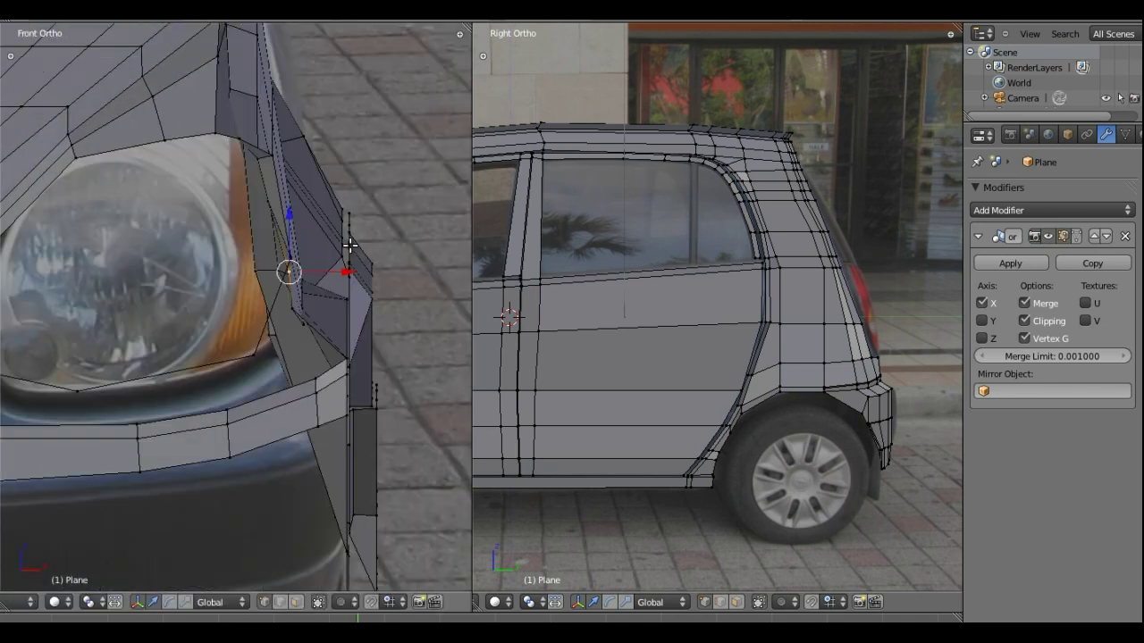
scroll(351, 278, up, 3)
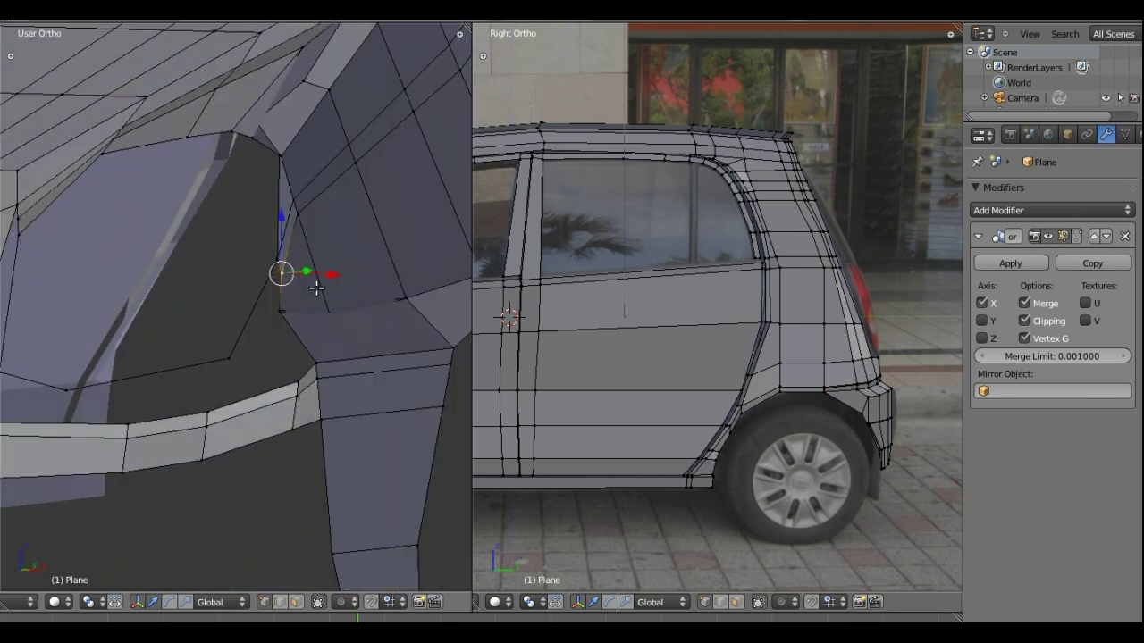
mouse_move(317, 283)
middle_down()
mouse_move(286, 260)
mouse_move(349, 235)
mouse_move(365, 271)
mouse_move(345, 290)
middle_up()
key(KP_1)
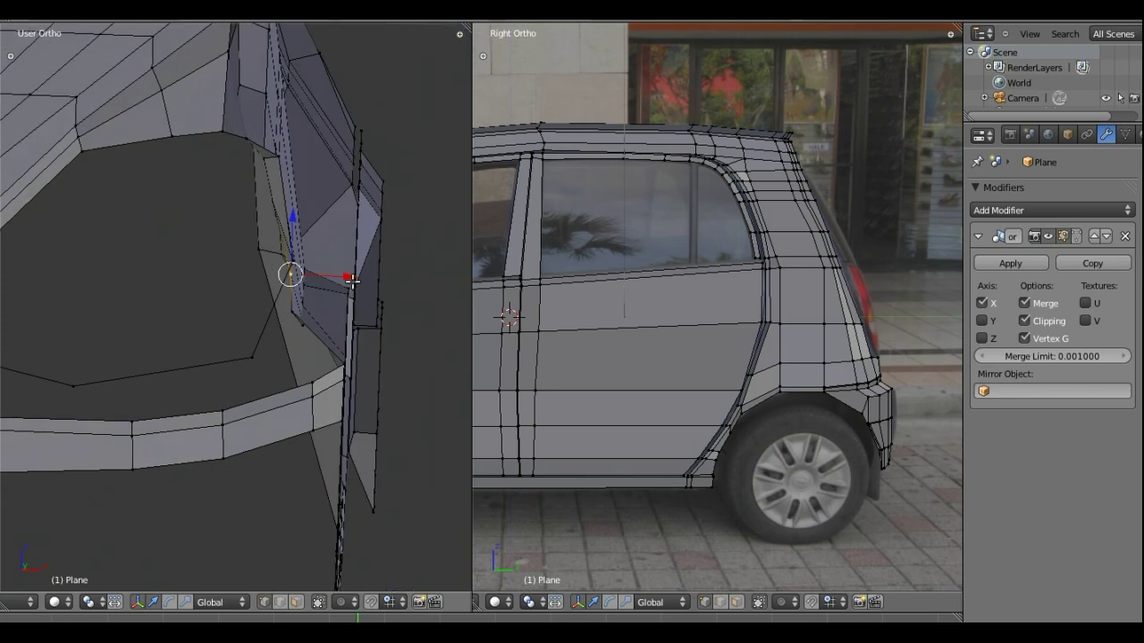
mouse_move(107, 312)
shift+middle_down()
mouse_move(229, 296)
mouse_move(235, 268)
shift+middle_up()
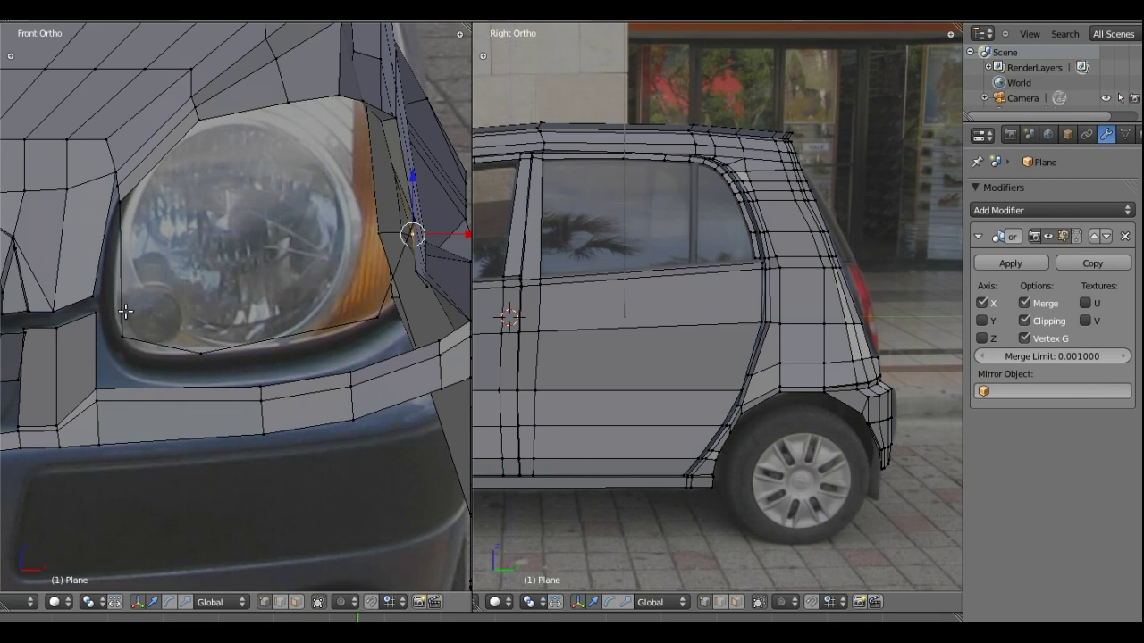
scroll(120, 288, up, 1)
scroll(109, 277, up, 2)
scroll(182, 260, up, 1)
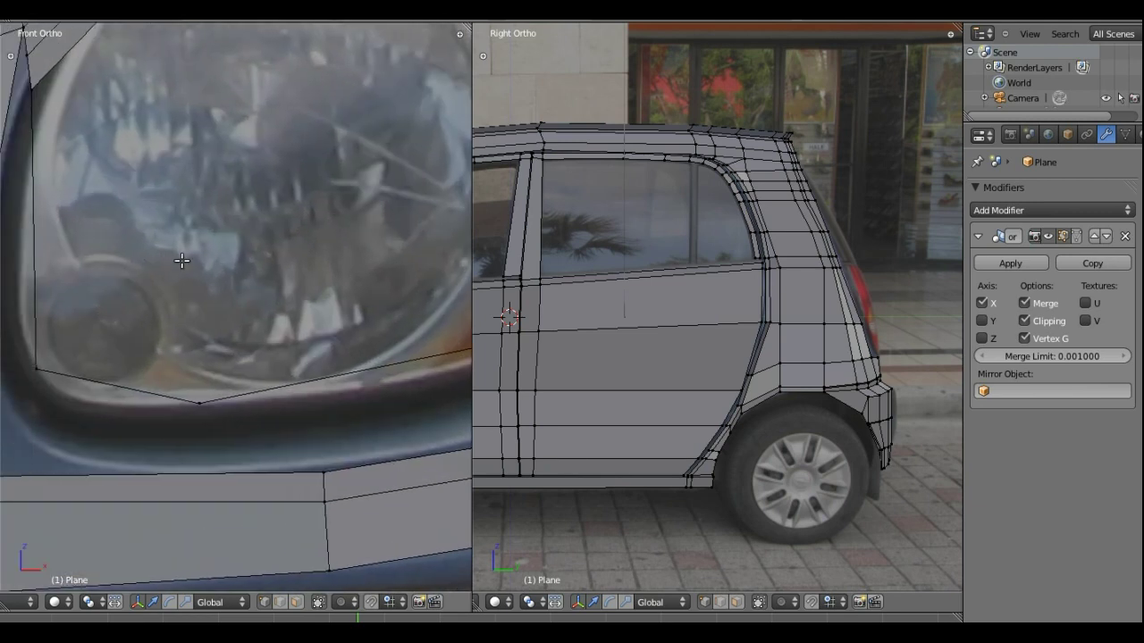
mouse_move(181, 260)
shift+middle_down()
mouse_move(352, 344)
mouse_move(420, 346)
shift+middle_up()
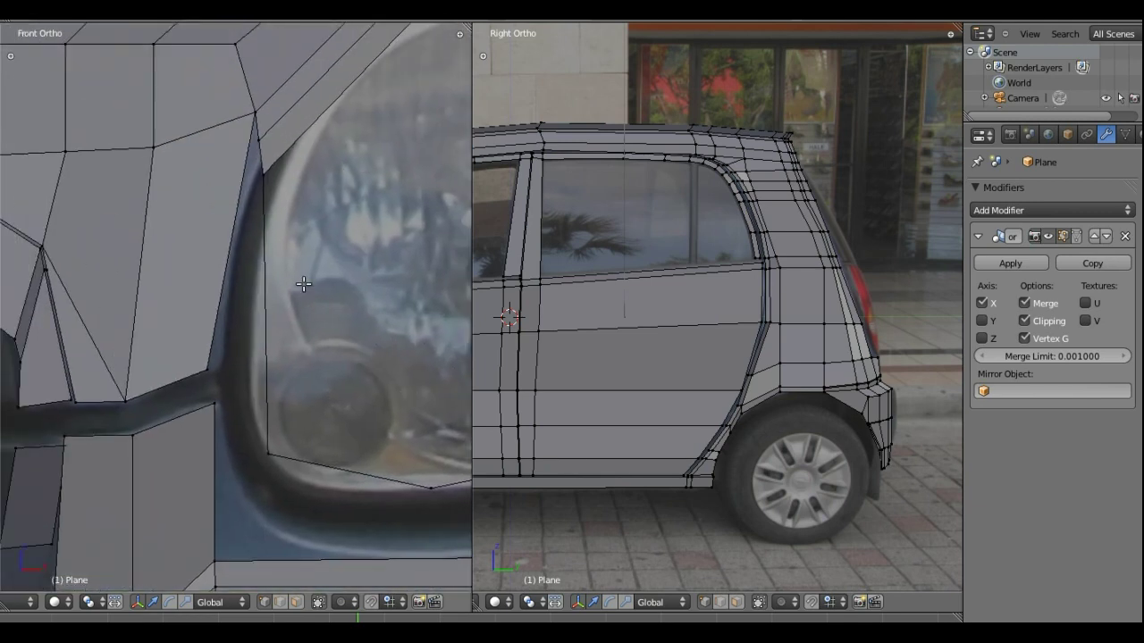
key(ctrl+r)
key(Escape)
right_click(265, 311)
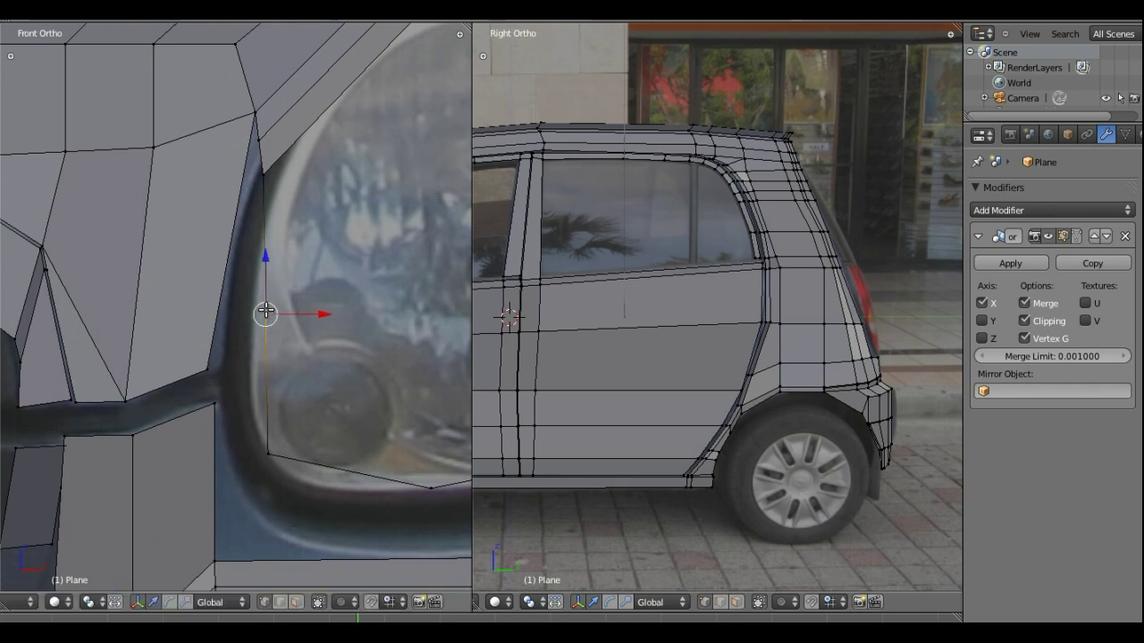
key(g)
key(g)
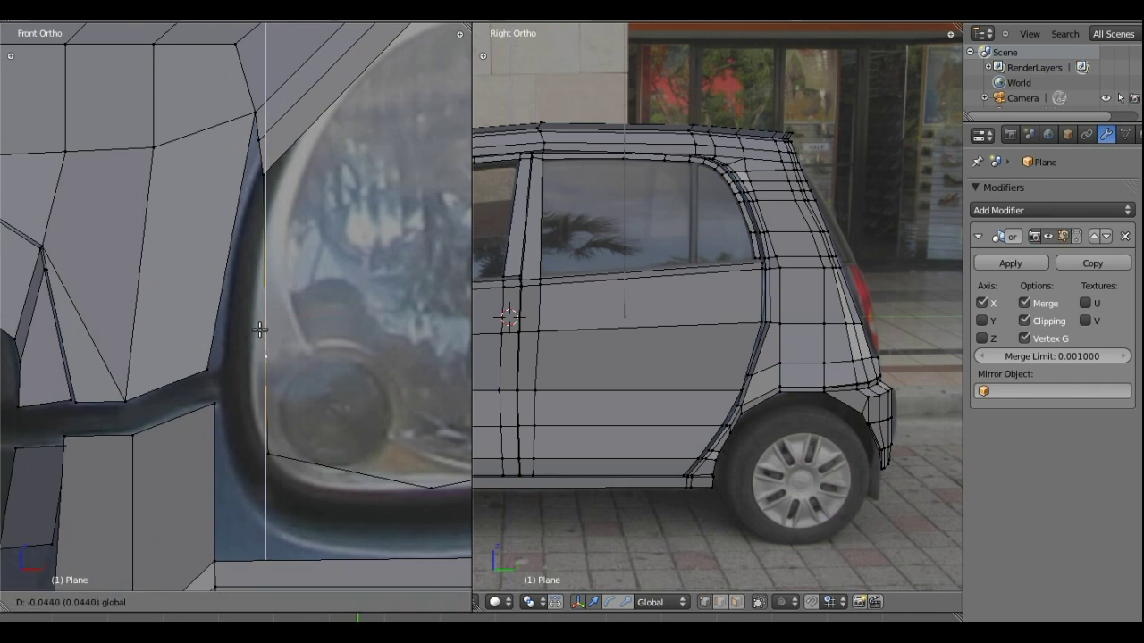
click(299, 375)
Shift the vertex along X to hug the headlight rim and begin a loop cut left of the headlight
click(299, 375)
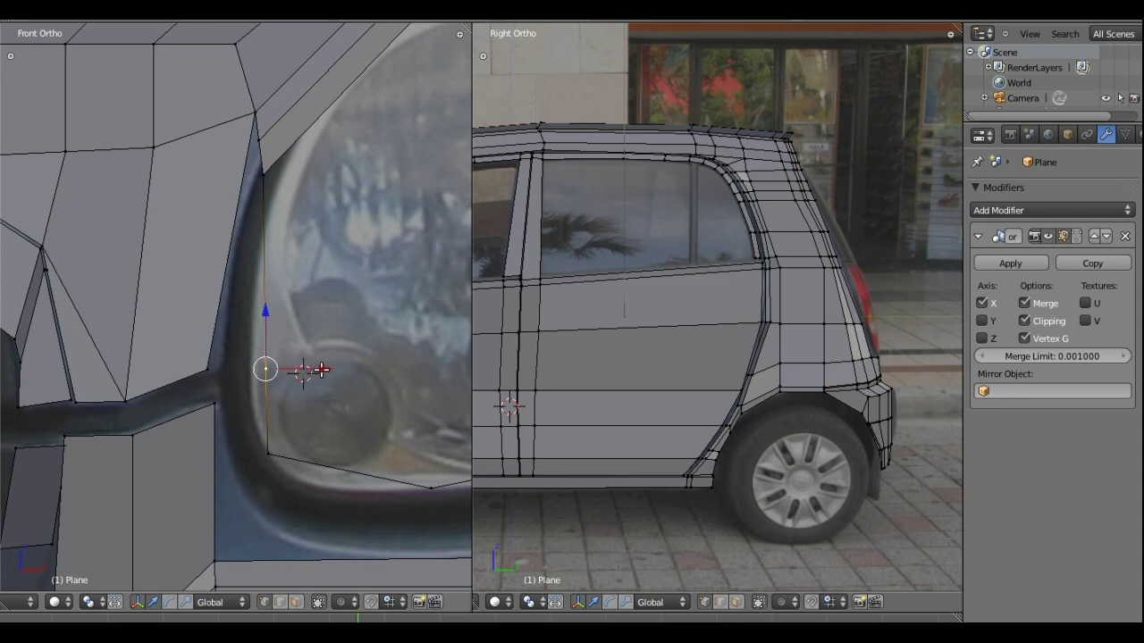
key(g)
key(x)
click(304, 371)
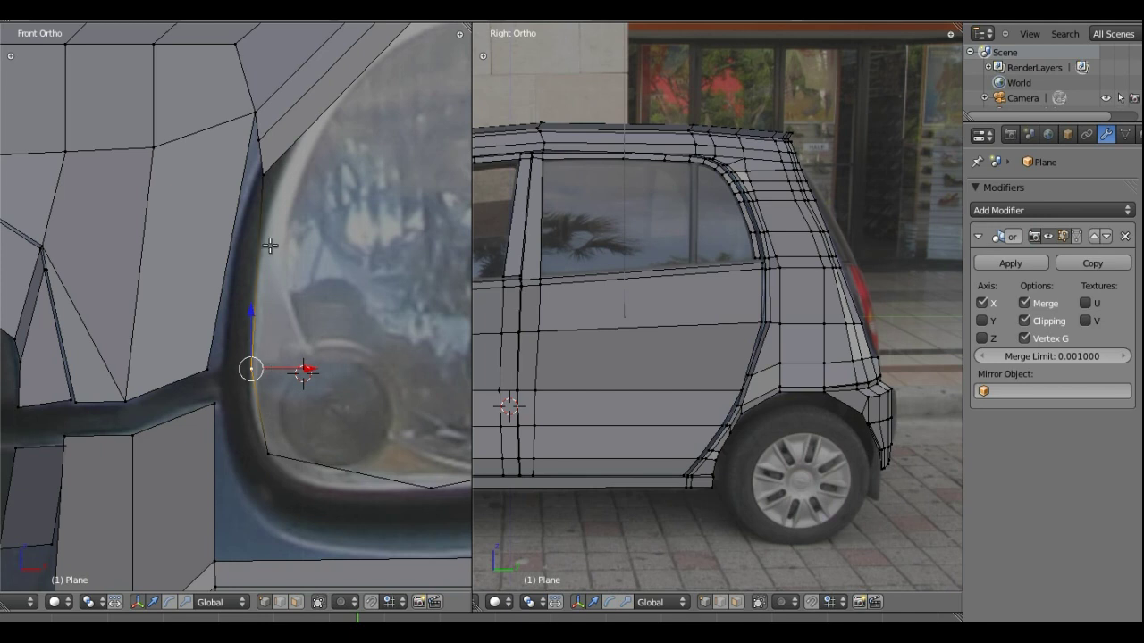
key(ctrl+r)
Place the new loop across the upper panel, slide the headlight's top-corner vertex down, and bring up the Merge menu
click(169, 187)
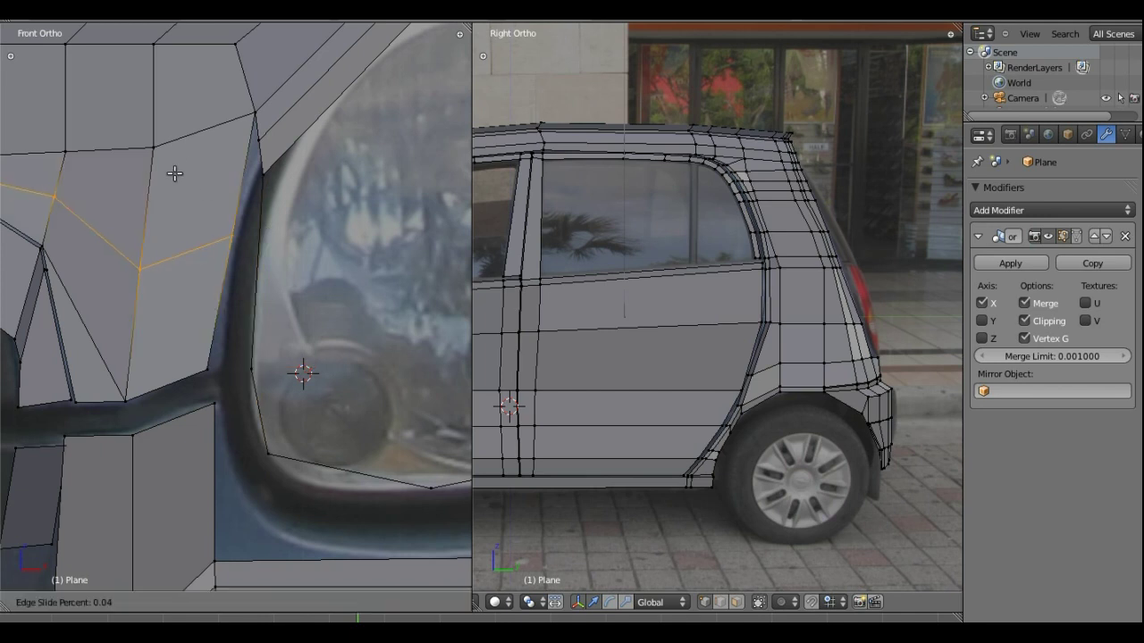
click(208, 135)
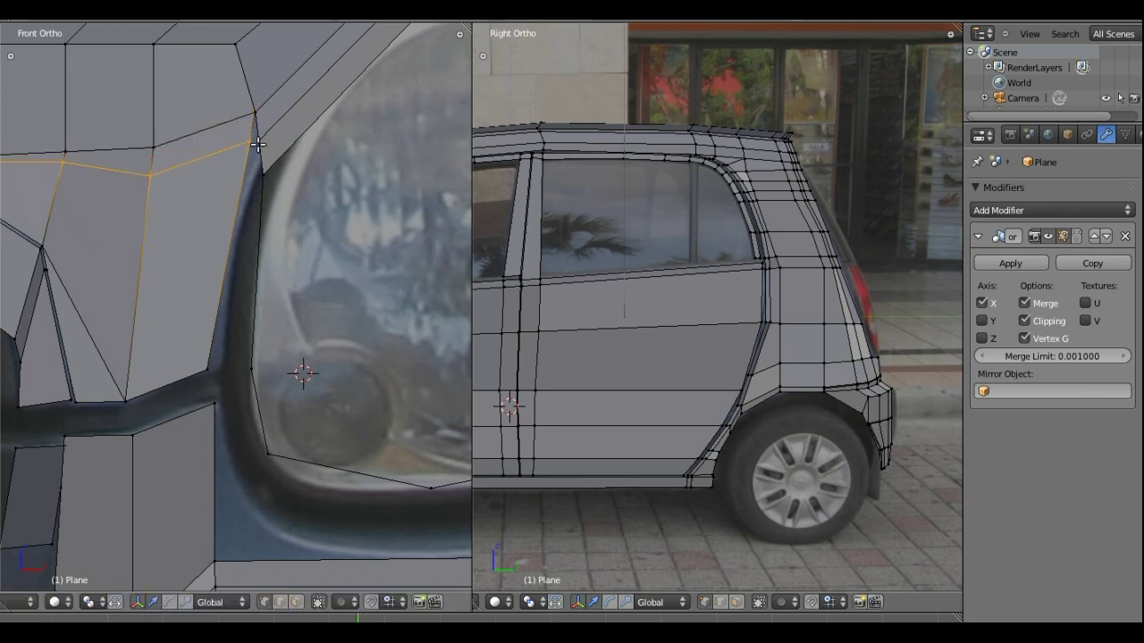
scroll(257, 143, up, 2)
scroll(280, 77, up, 1)
shift+middle_drag(281, 76, 239, 191)
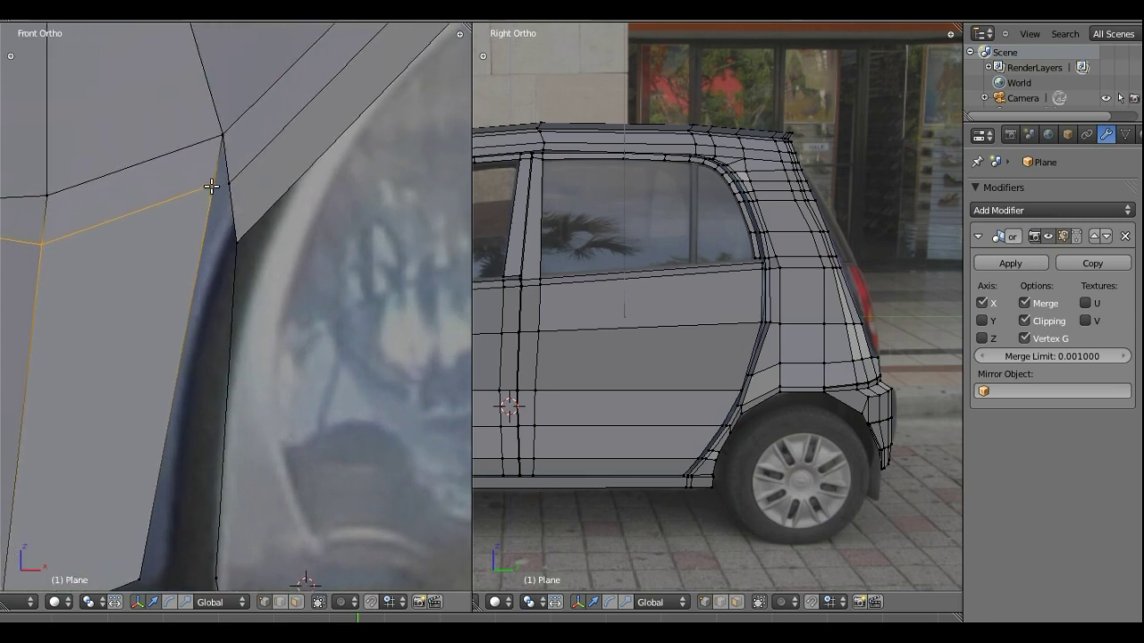
right_click(219, 140)
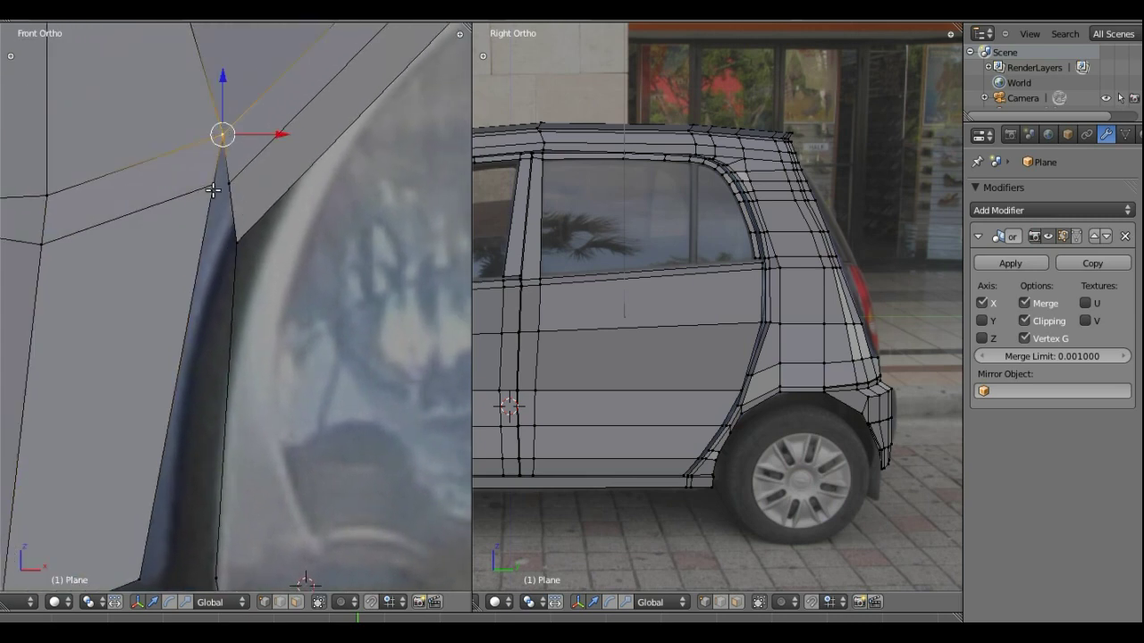
key(g)
key(g)
click(223, 185)
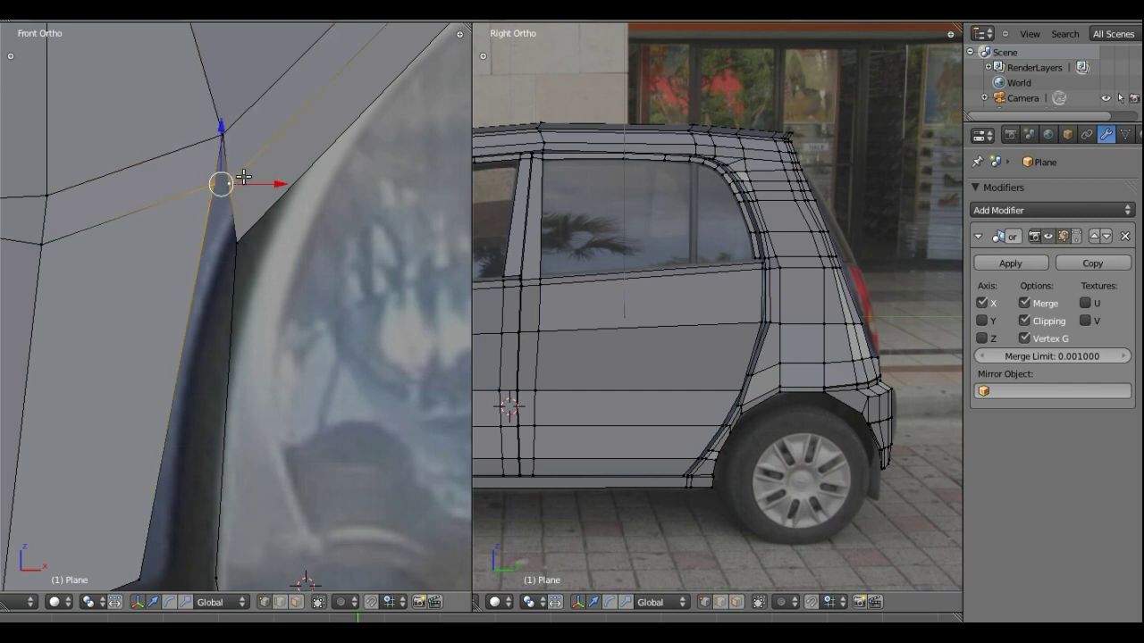
key(alt+m)
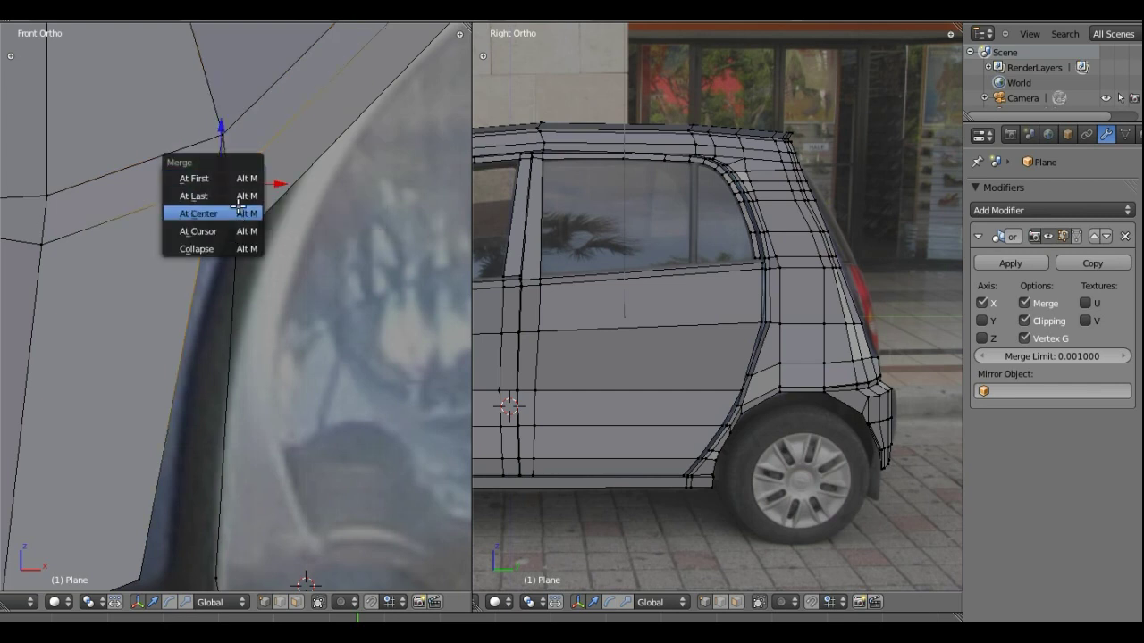
Merge the selected vertices into one and drag it down onto the headlight rim
click(239, 197)
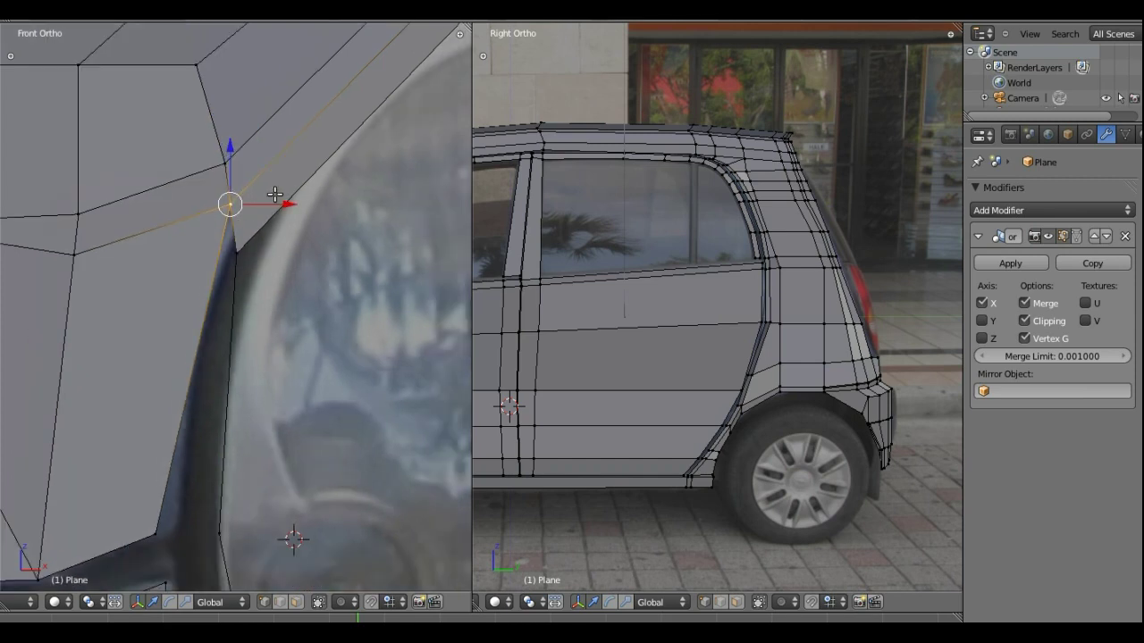
scroll(276, 192, down, 1)
scroll(278, 193, down, 2)
scroll(238, 273, up, 1)
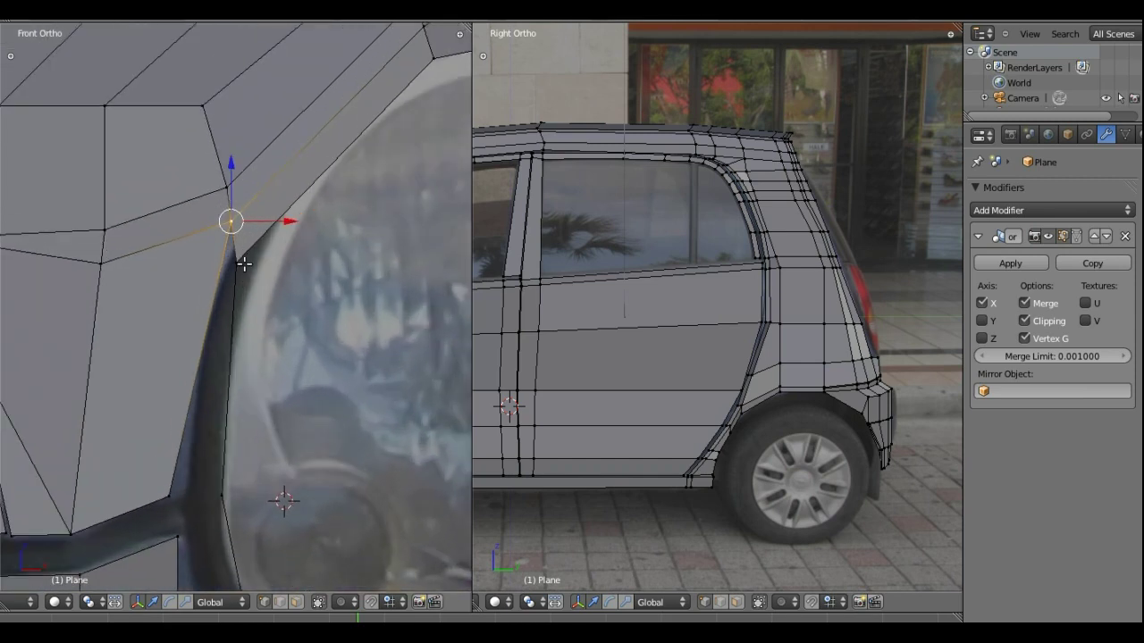
drag(231, 224, 236, 262)
Move the lower rim vertex left along X to follow the headlight edge
shift+right_click(231, 221)
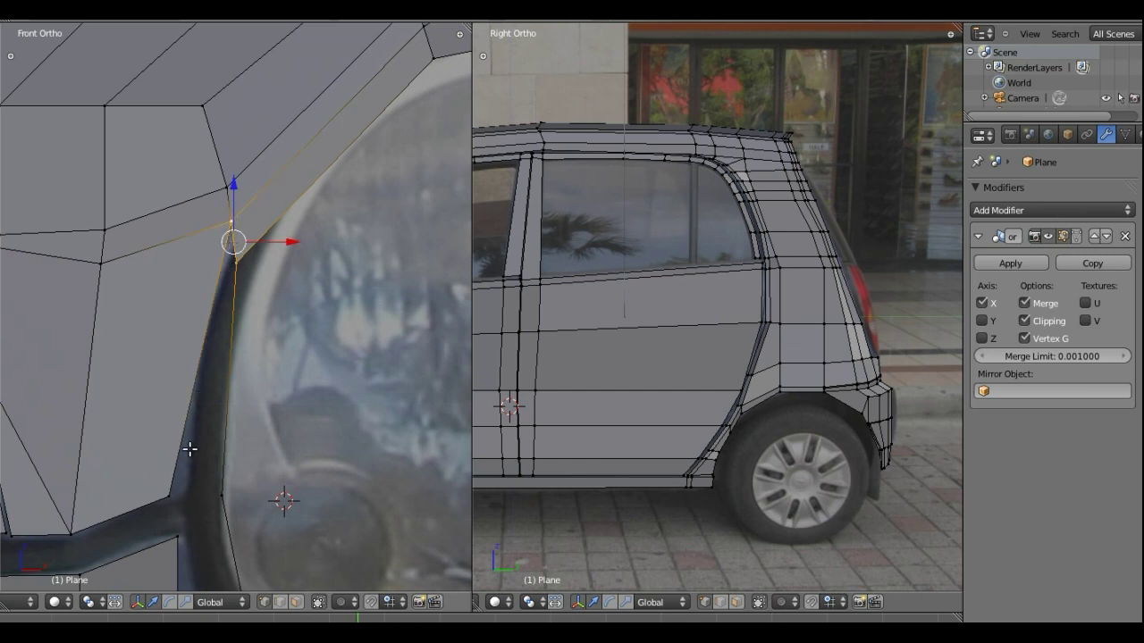
right_click(221, 495)
key(g)
key(x)
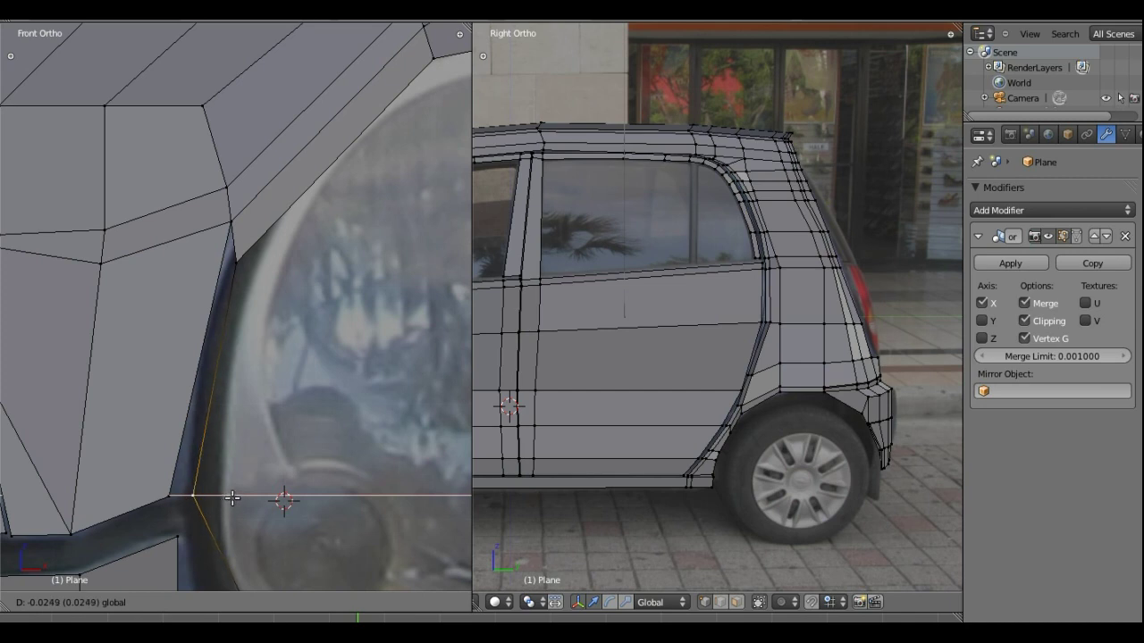
click(232, 498)
right_drag(166, 494, 154, 494)
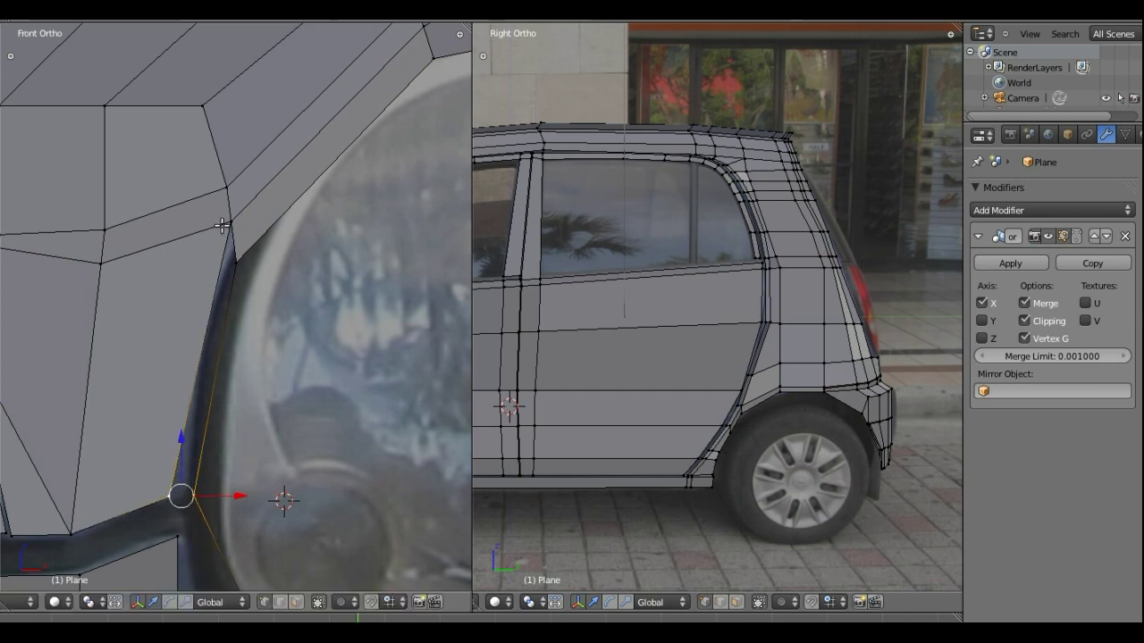
Reposition the vertex at the strip's lower corner onto the headlight outline
shift+right_click(225, 224)
shift+right_click(241, 252)
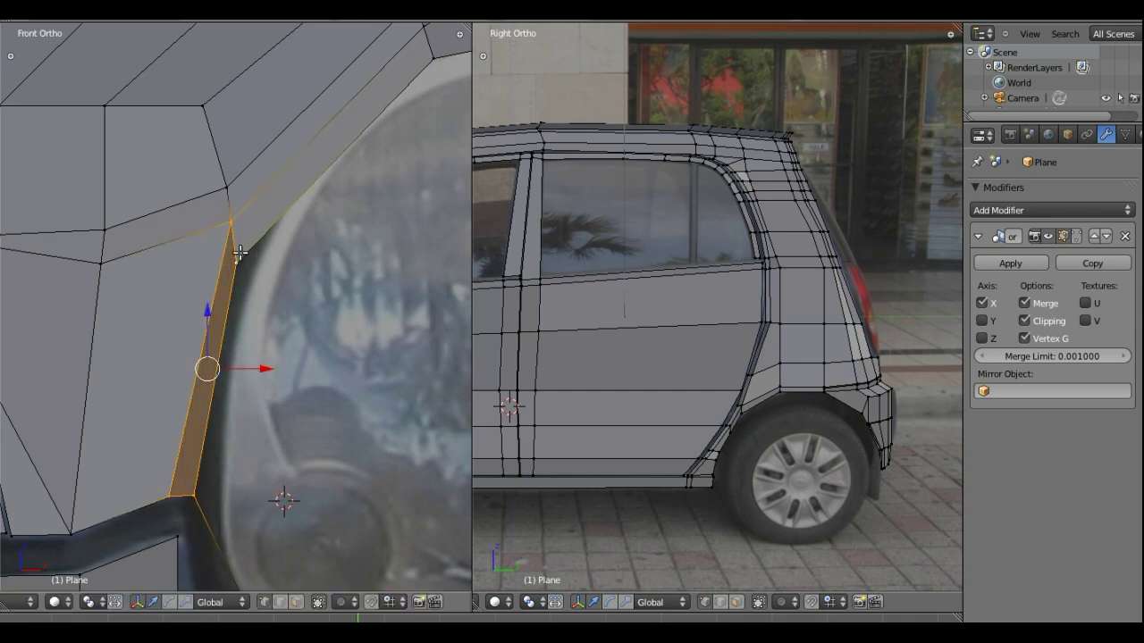
shift+middle_drag(194, 318, 223, 200)
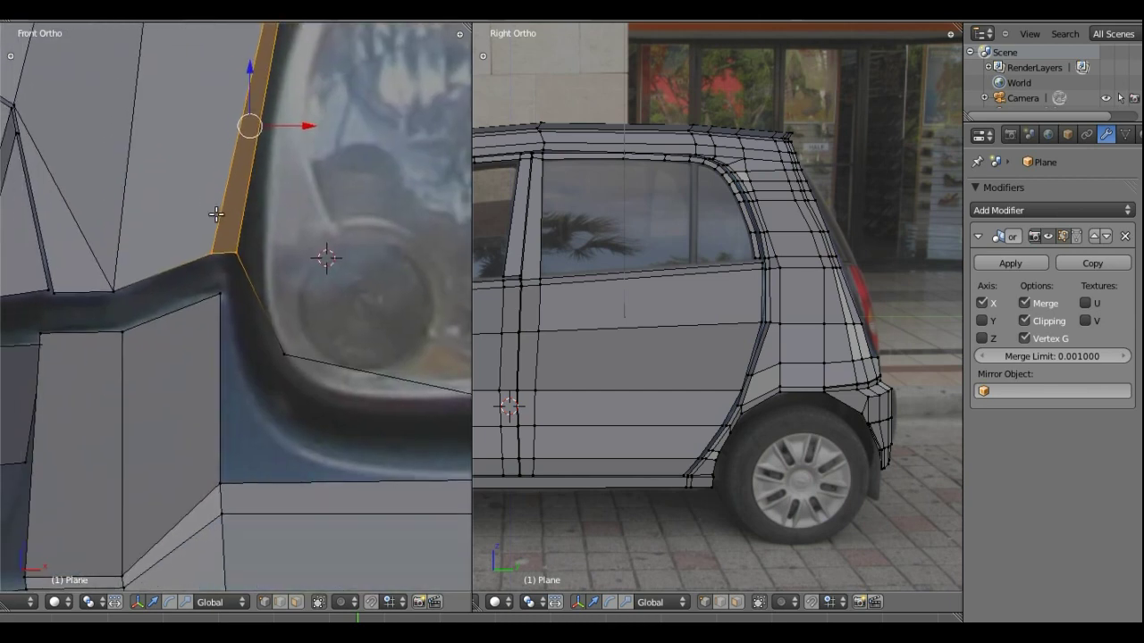
right_click(236, 252)
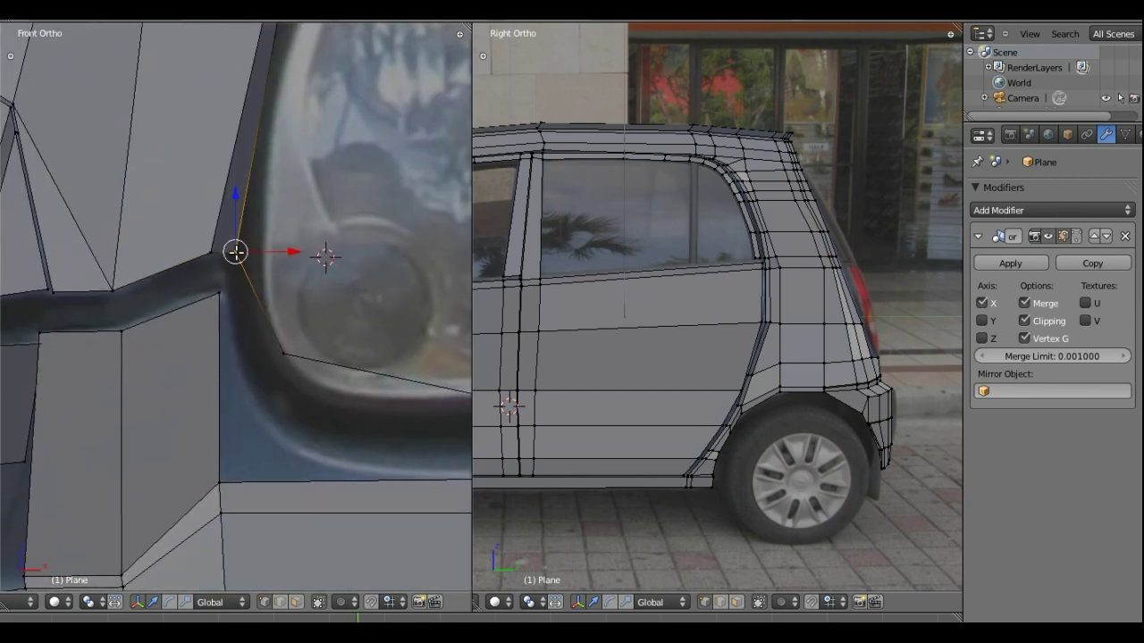
key(g)
key(g)
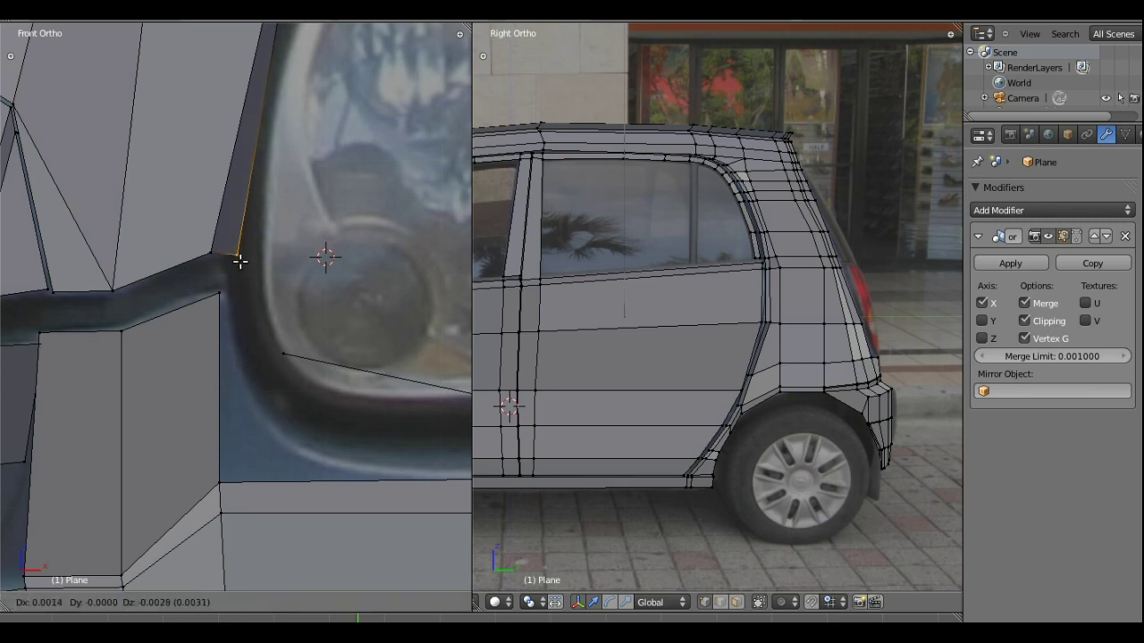
click(234, 252)
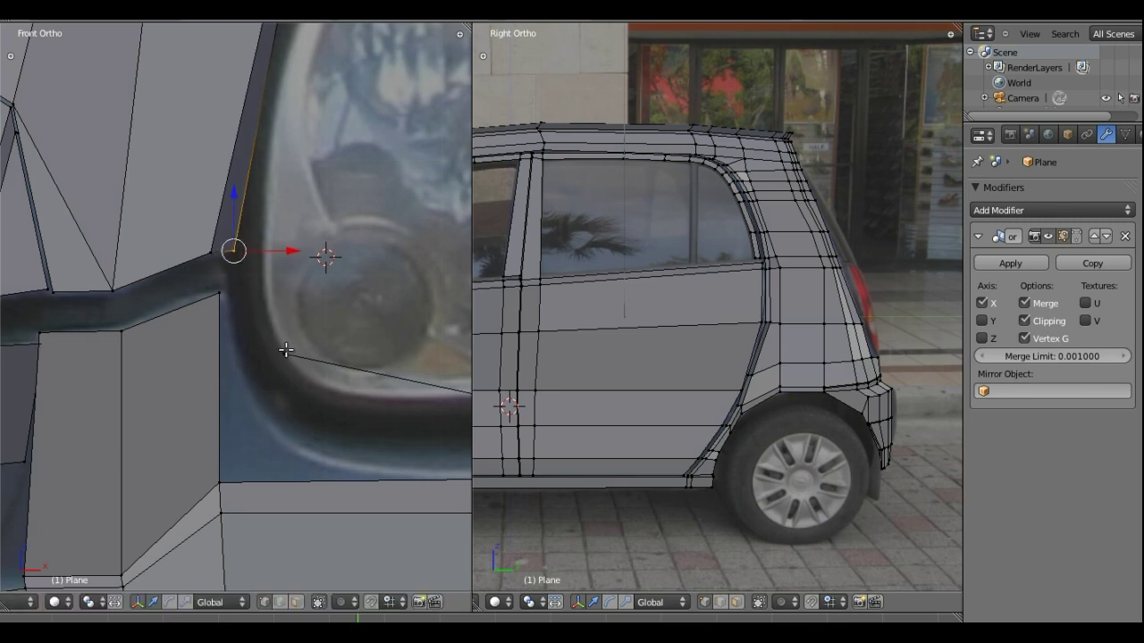
shift+middle_drag(252, 296, 235, 286)
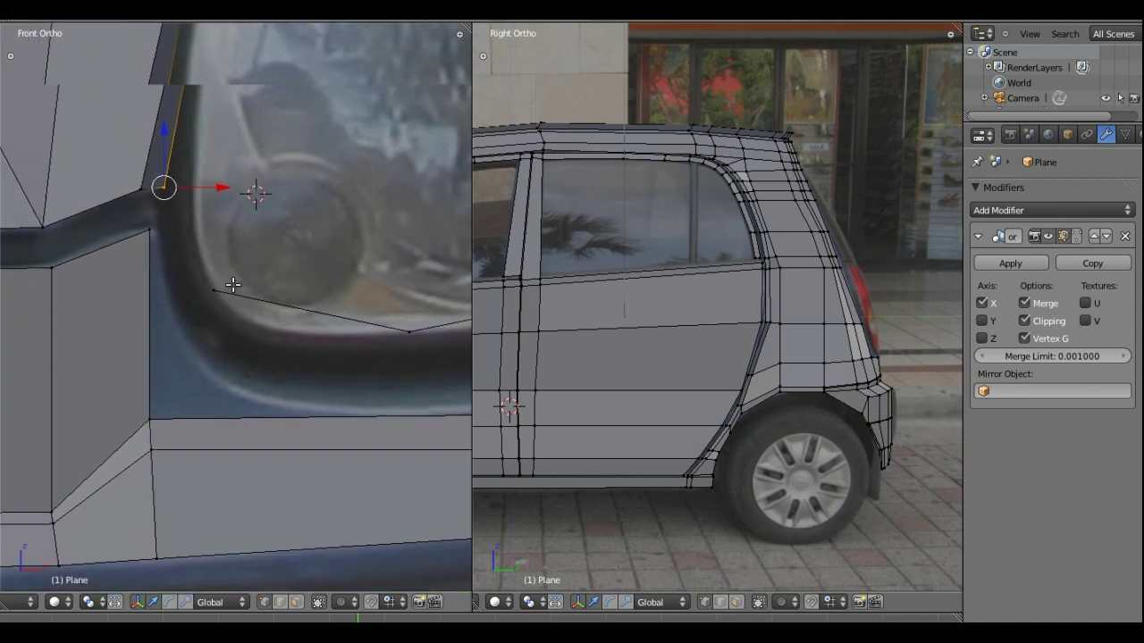
Place the vertex below the headlight on the rim's lower-left curve
right_click(229, 285)
key(g)
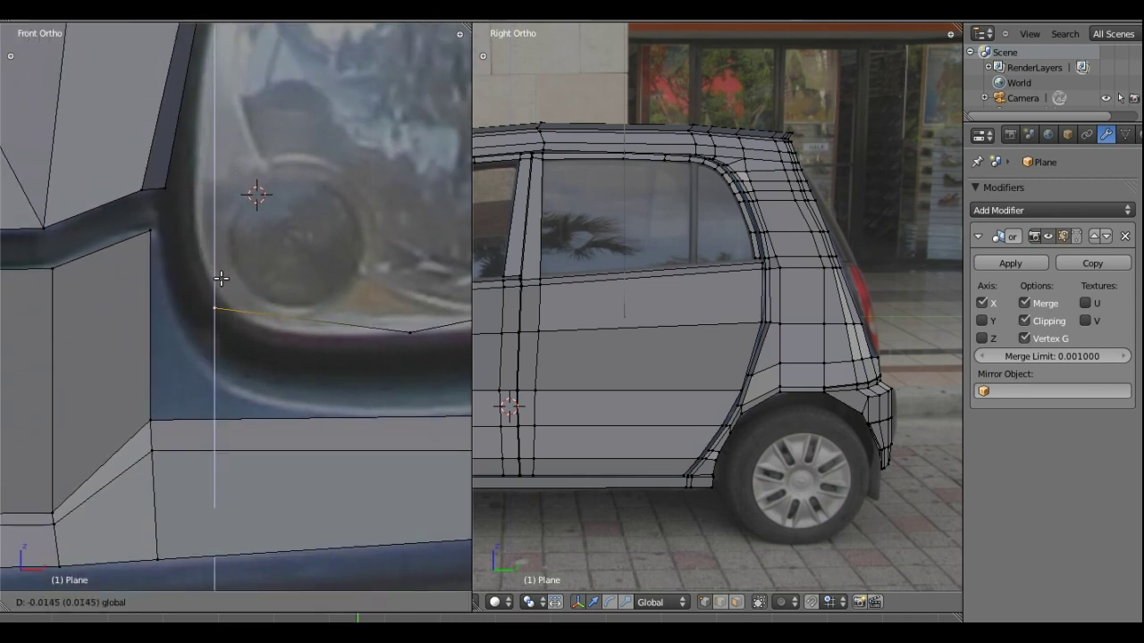
click(220, 281)
key(g)
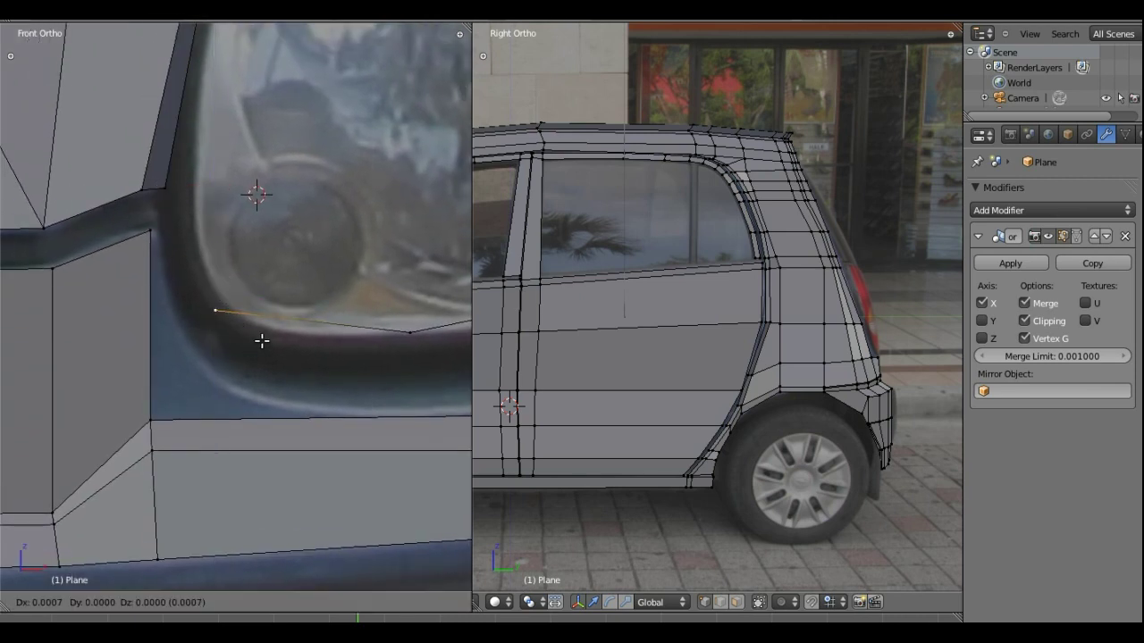
right_click(290, 365)
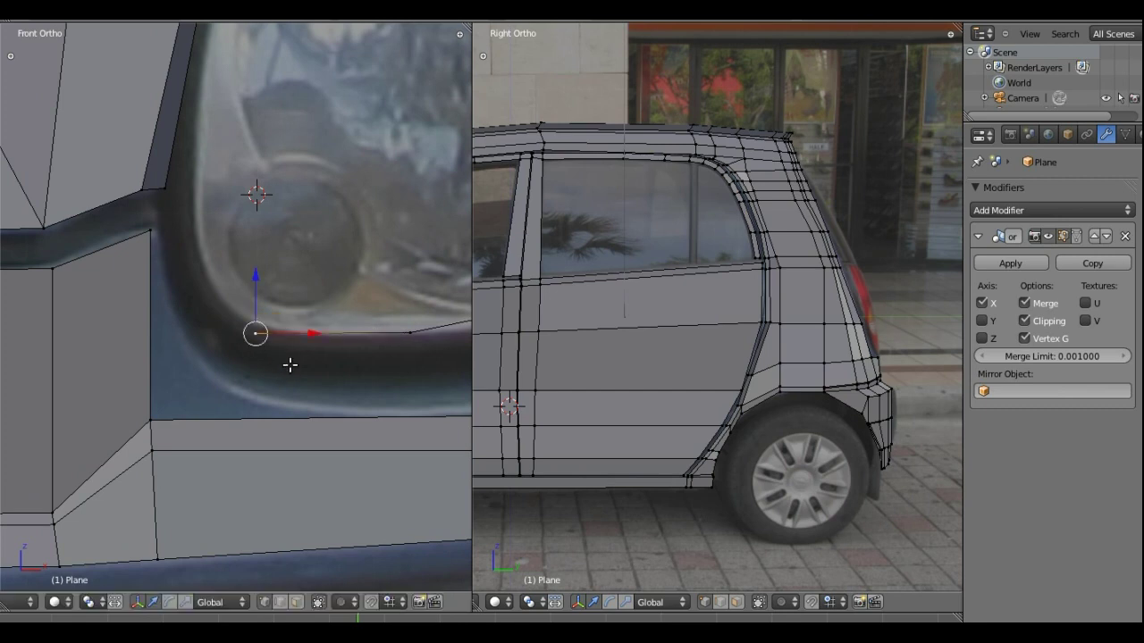
key(g)
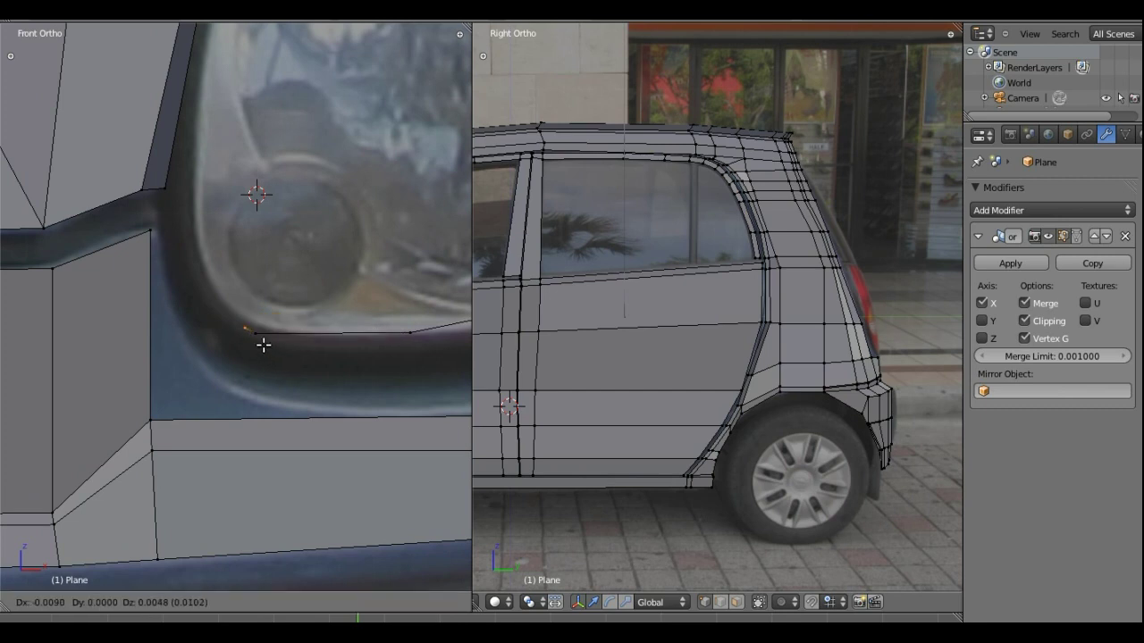
click(228, 311)
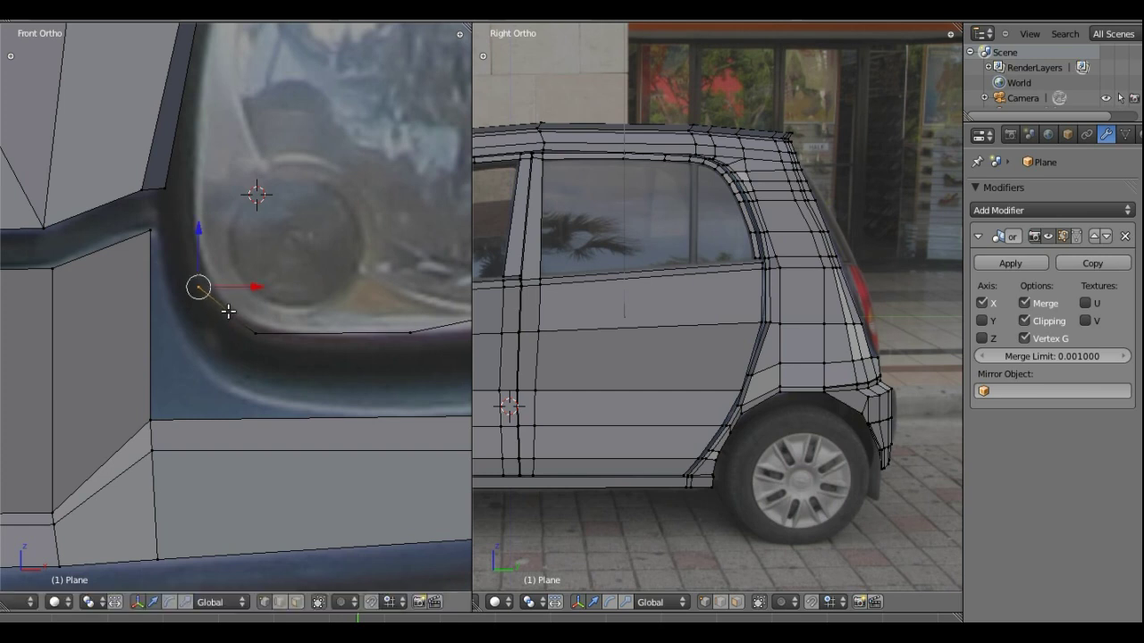
Extrude a new vertex up the headlight's left side and select its neighbouring vertices
key(e)
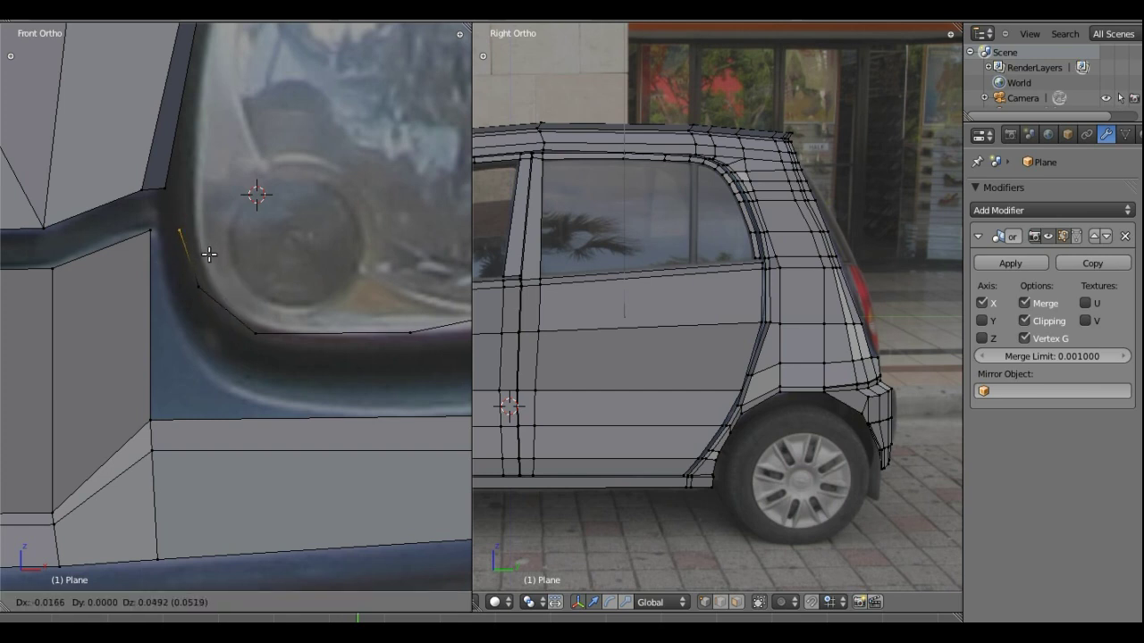
click(213, 253)
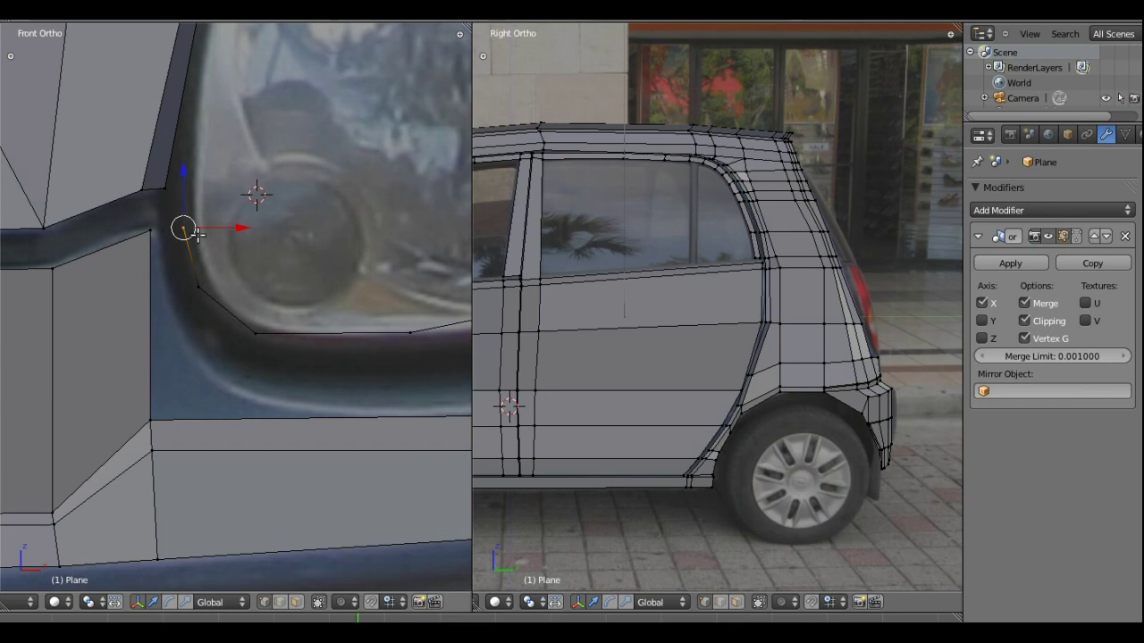
shift+right_click(196, 286)
shift+right_click(254, 333)
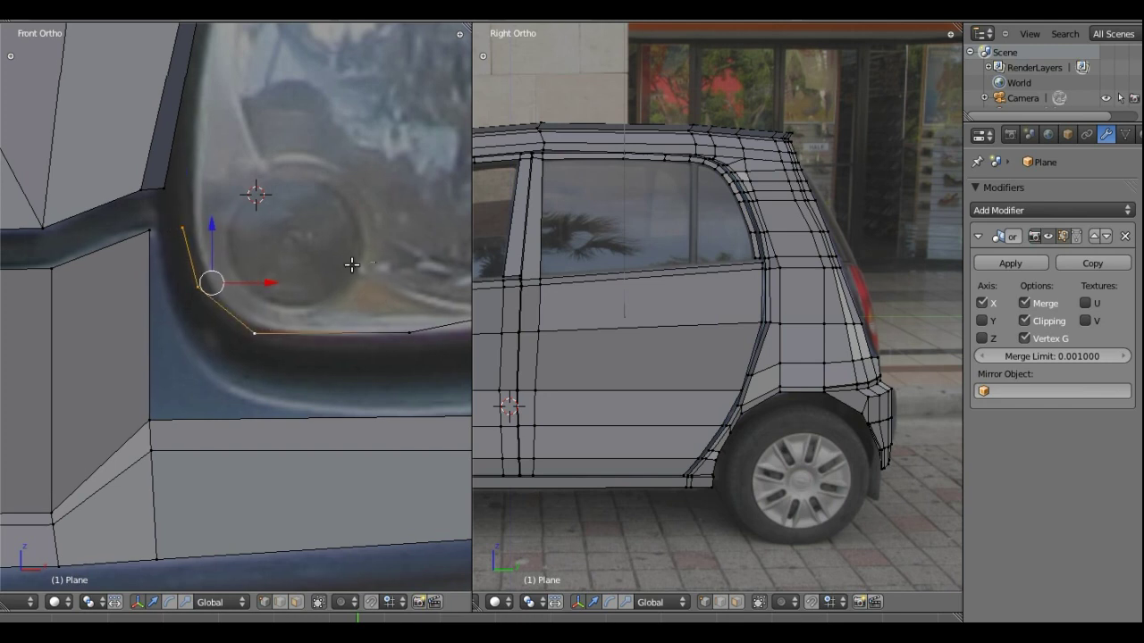
mouse_move(351, 265)
shift+middle_down()
mouse_move(317, 289)
mouse_move(296, 345)
mouse_move(223, 324)
mouse_move(157, 327)
shift+middle_up()
Zoom in on the headlight's bottom edge and add a new vertex into it
scroll(105, 286, up, 2)
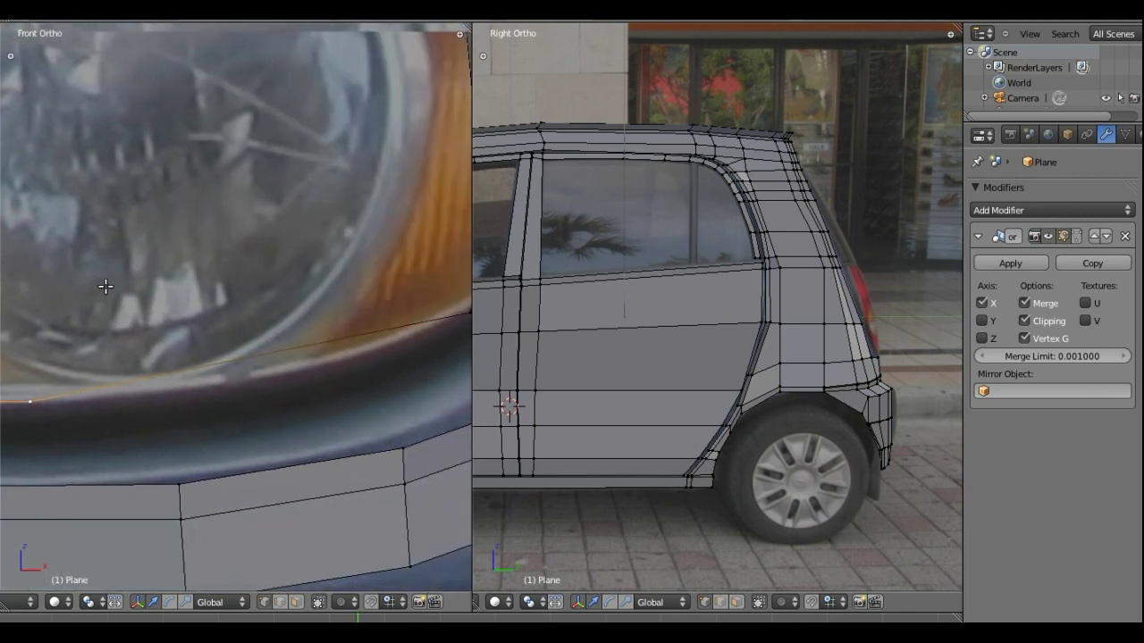
scroll(98, 286, up, 1)
mouse_move(97, 286)
shift+middle_down()
mouse_move(174, 294)
mouse_move(147, 299)
shift+middle_up()
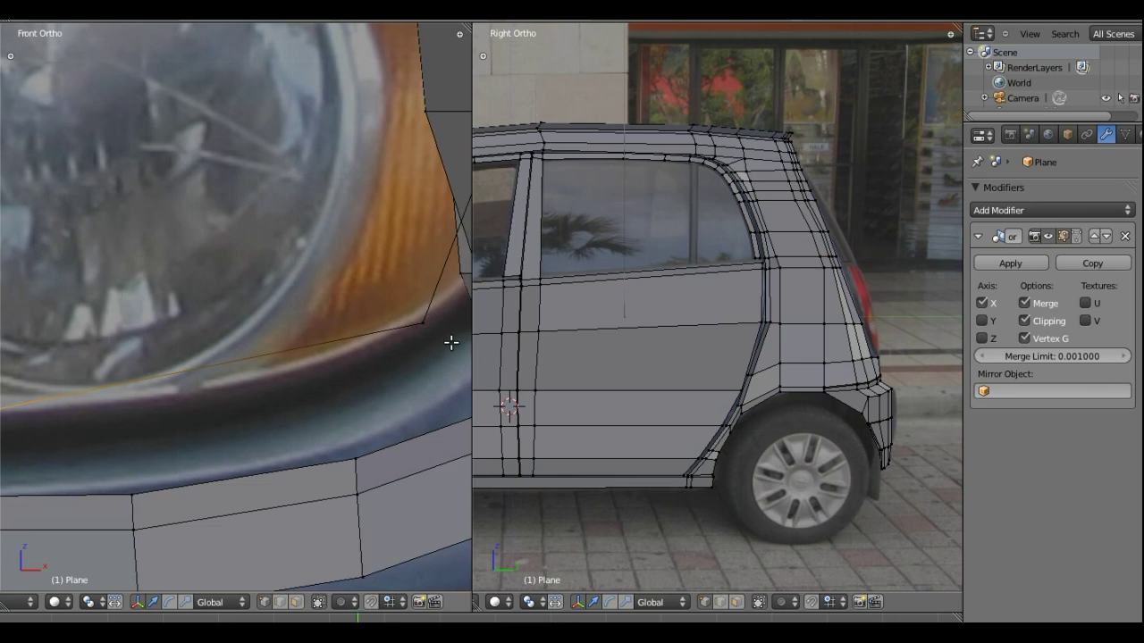
shift+middle_drag(125, 338, 179, 327)
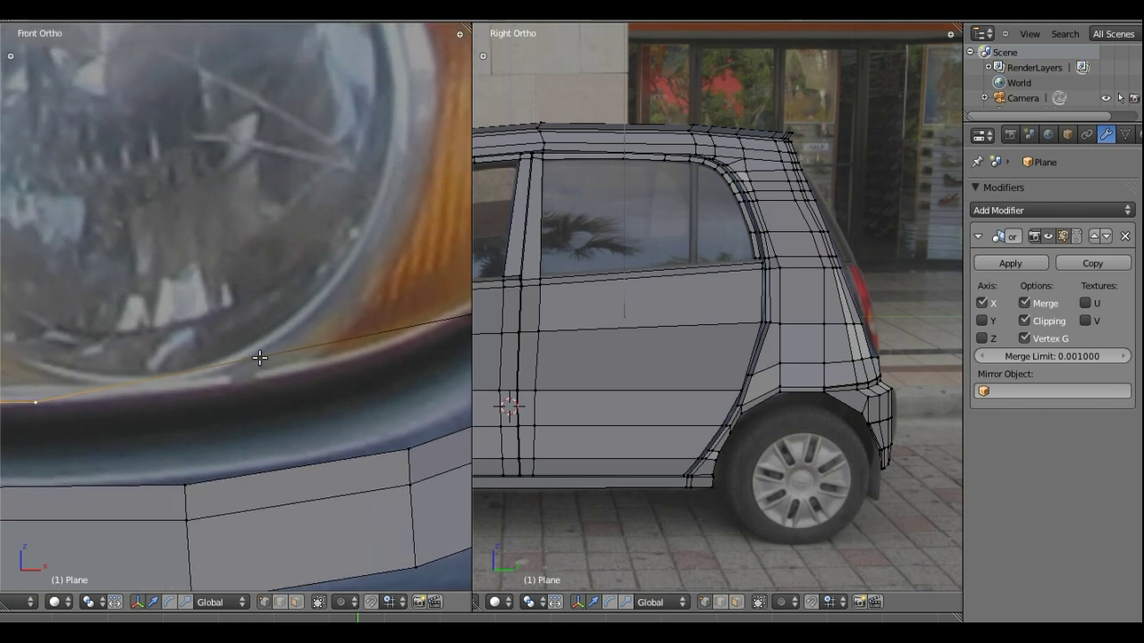
key(ctrl+r)
key(Escape)
click(254, 358)
right_click(255, 358)
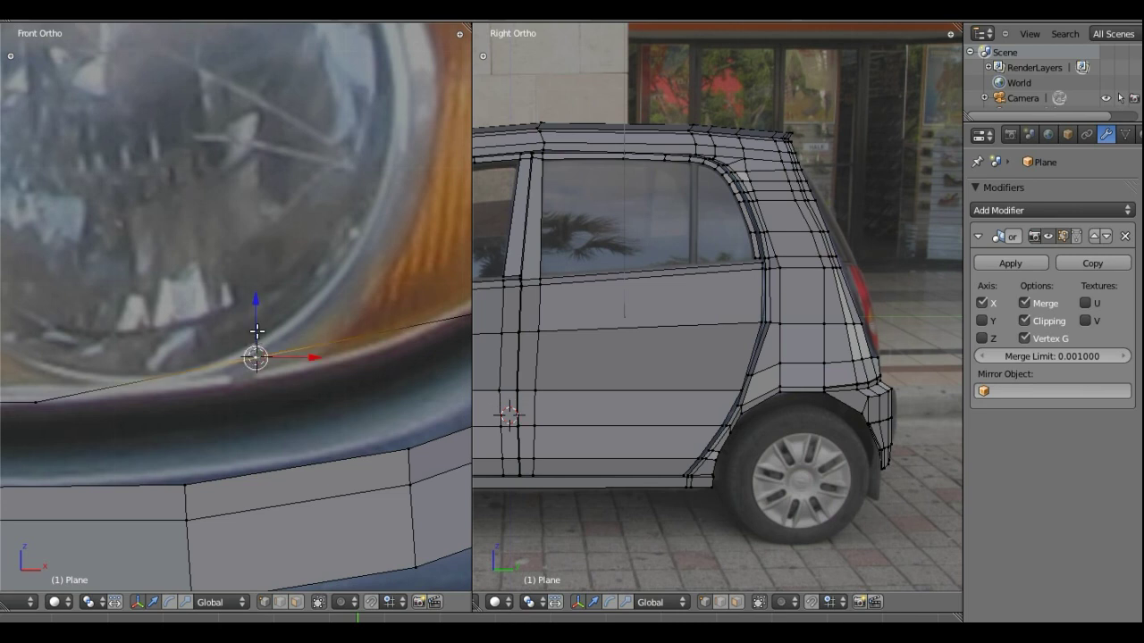
Lower the new vertex and the outer corner vertex along Z onto the rim
key(g)
key(z)
click(262, 362)
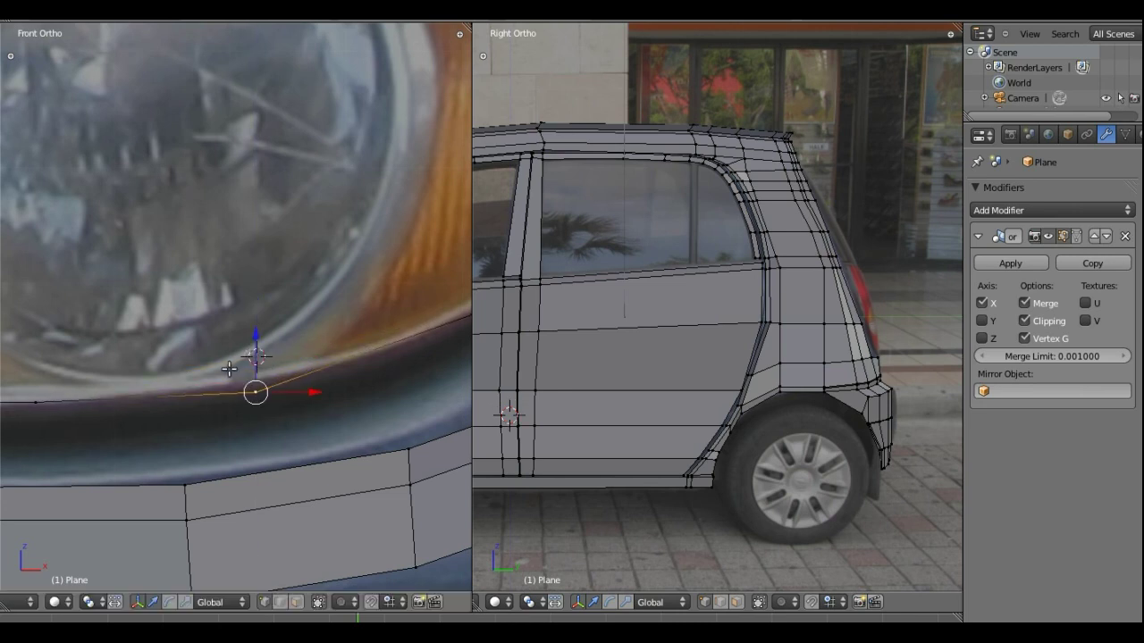
scroll(237, 371, down, 2)
right_click(393, 323)
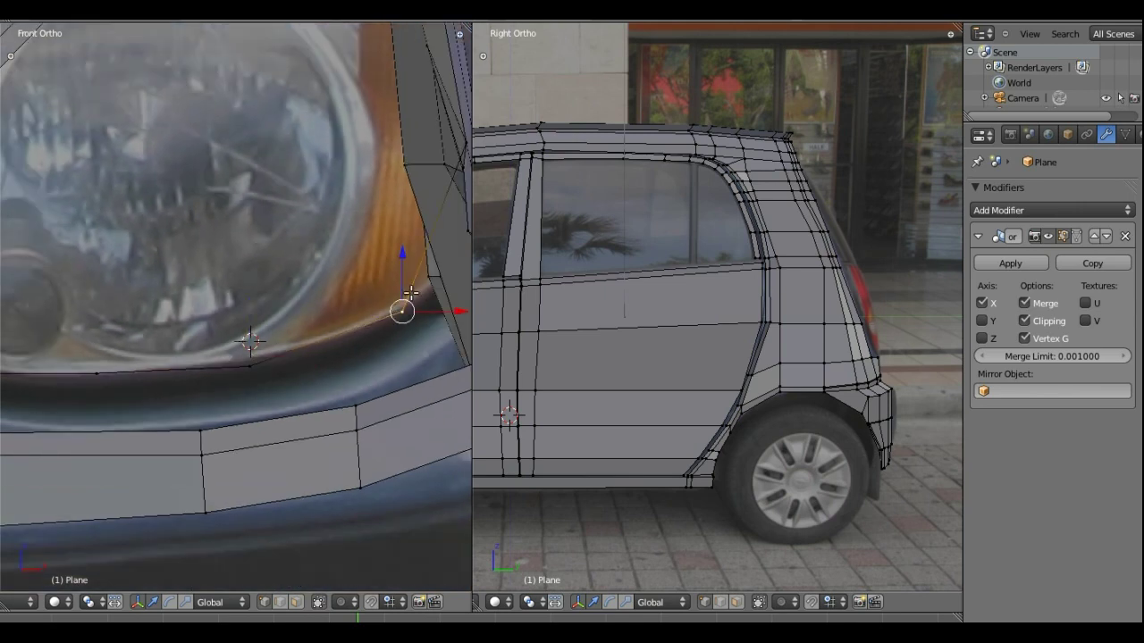
key(g)
key(z)
click(173, 333)
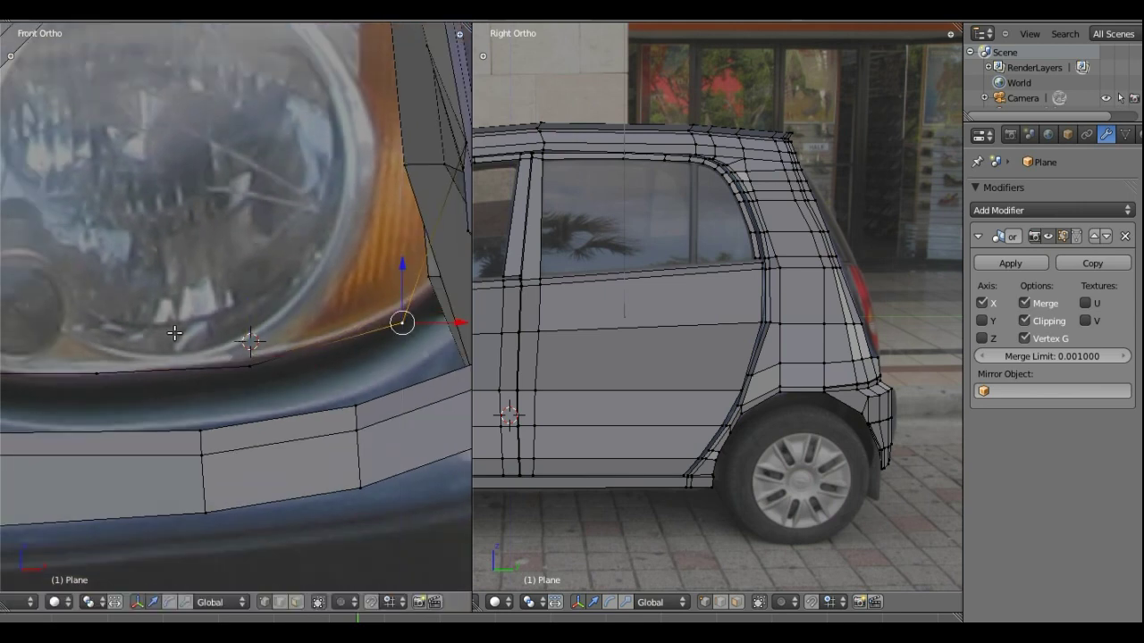
Select the remaining bottom-edge vertices and lower them together along Z onto the rim
shift+middle_drag(174, 333, 263, 352)
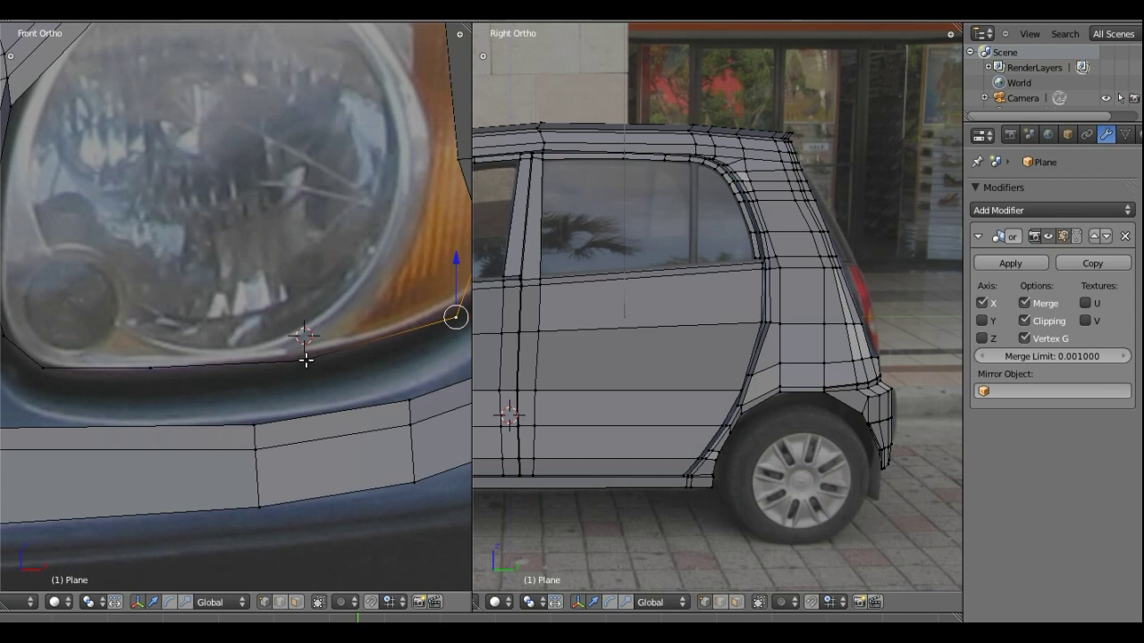
shift+right_click(303, 358)
shift+right_click(151, 367)
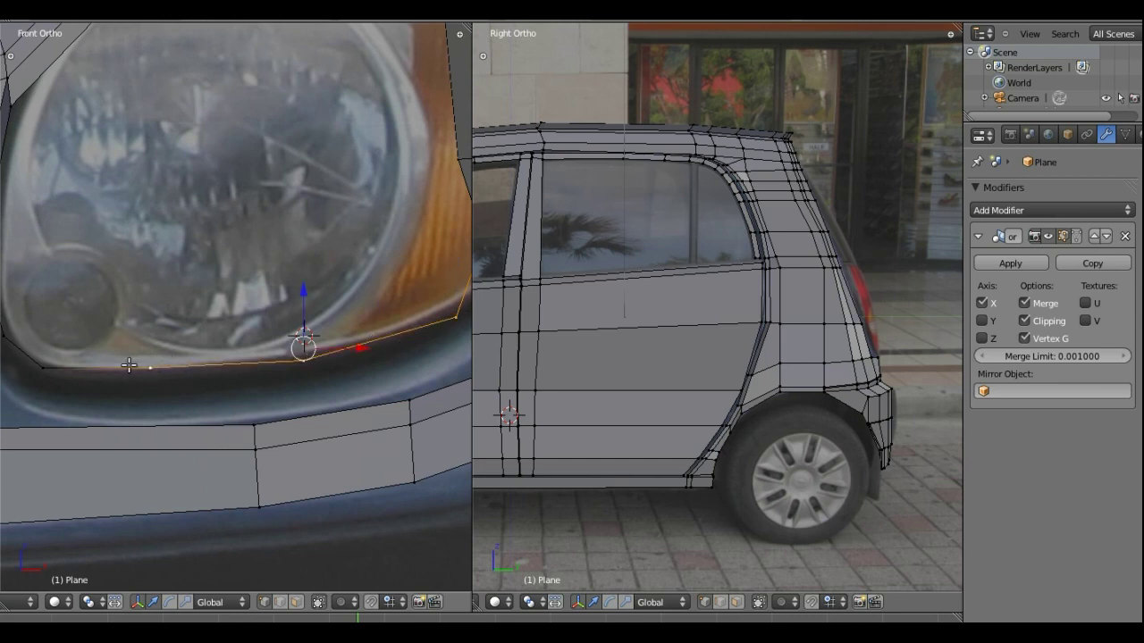
shift+right_click(54, 365)
shift+middle_drag(75, 335, 112, 331)
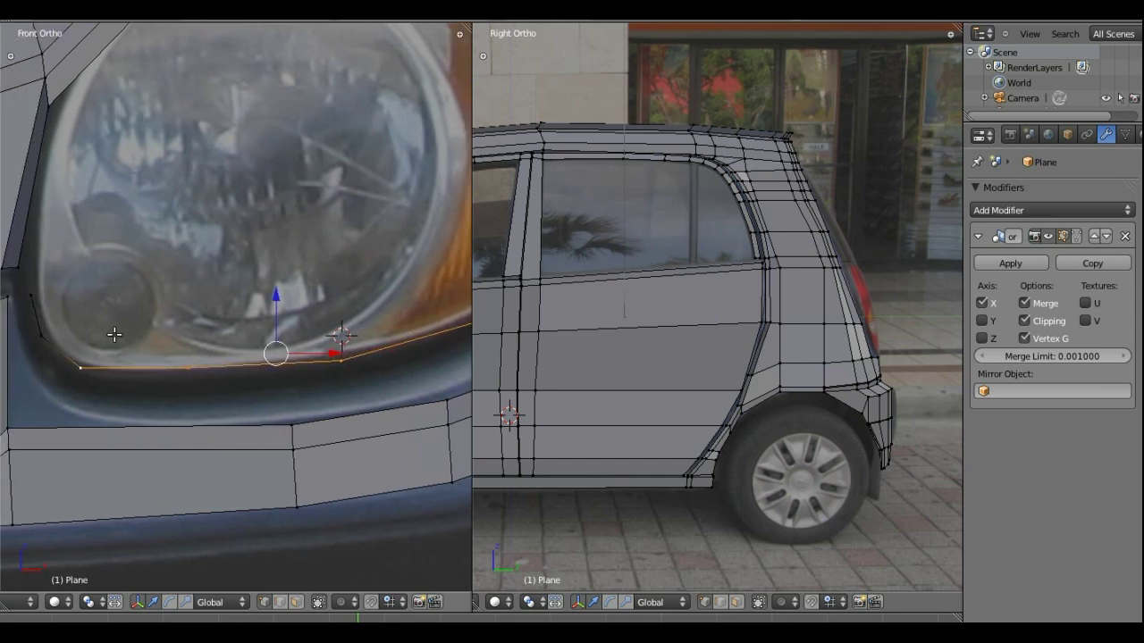
key(g)
key(z)
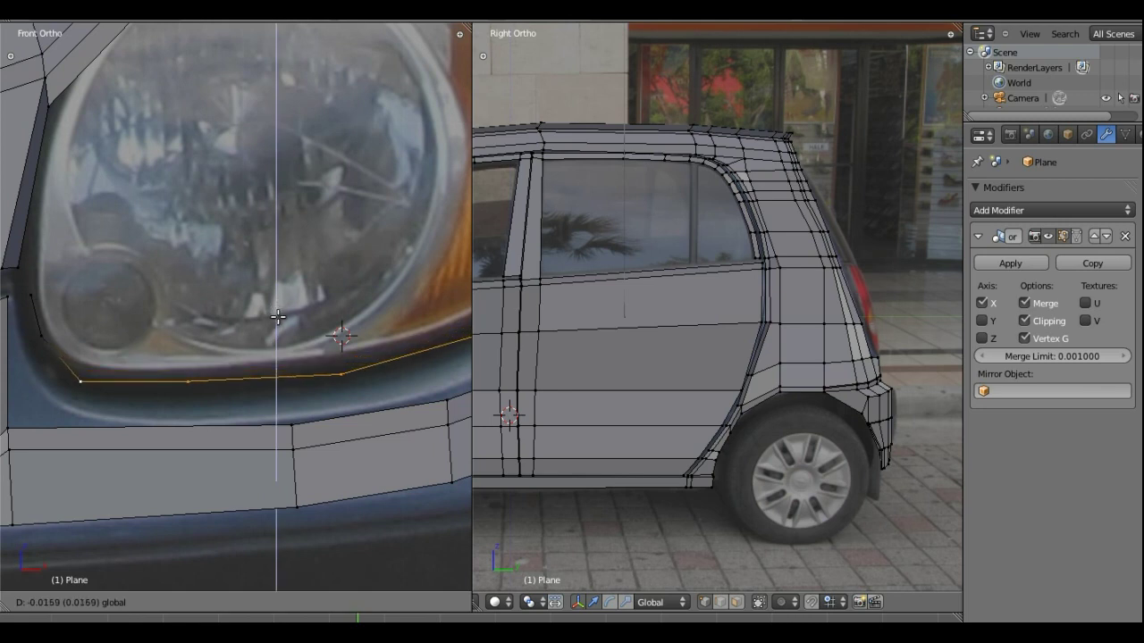
click(269, 318)
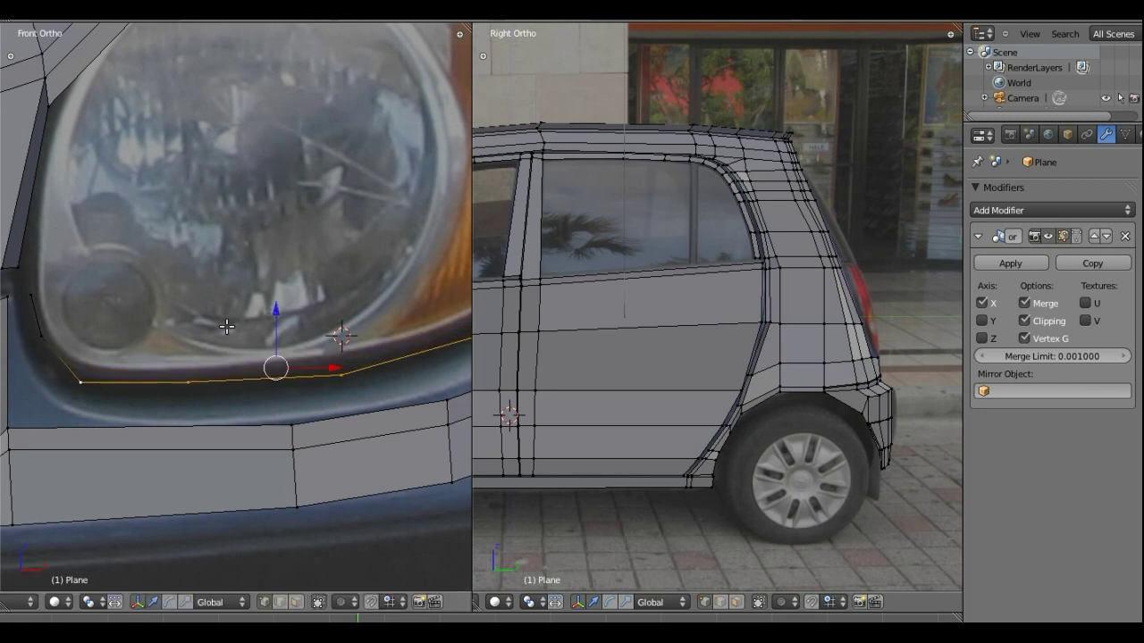
mouse_move(255, 304)
middle_down()
mouse_move(235, 339)
mouse_move(220, 508)
mouse_move(237, 479)
middle_up()
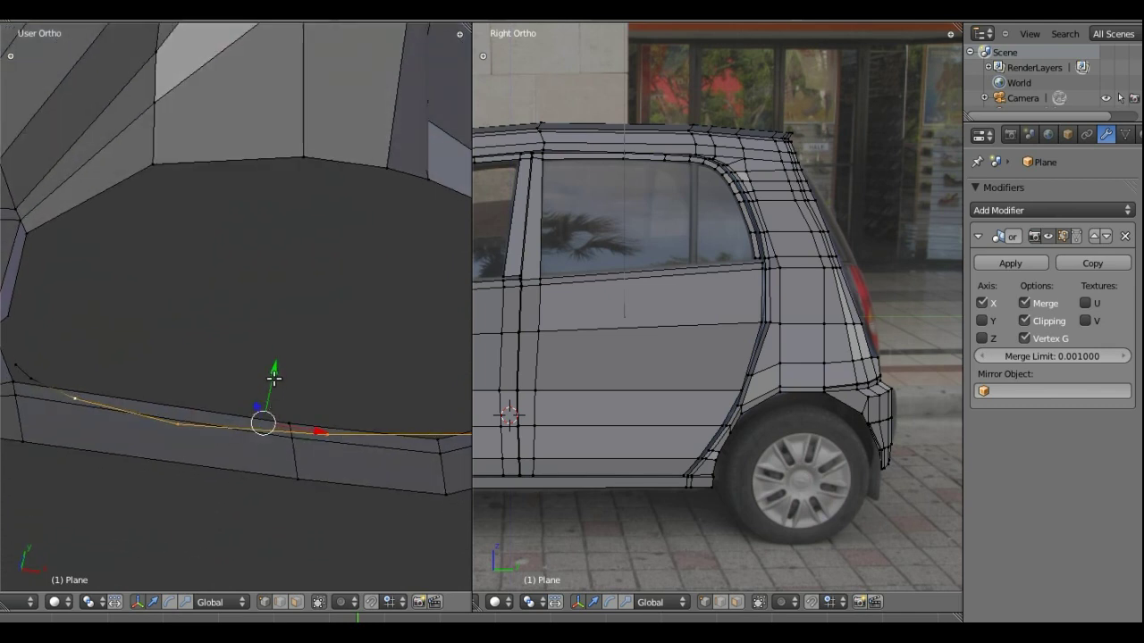
Adjust the depth of the bottom-edge vertices along Y, then return to Front view
key(g)
key(y)
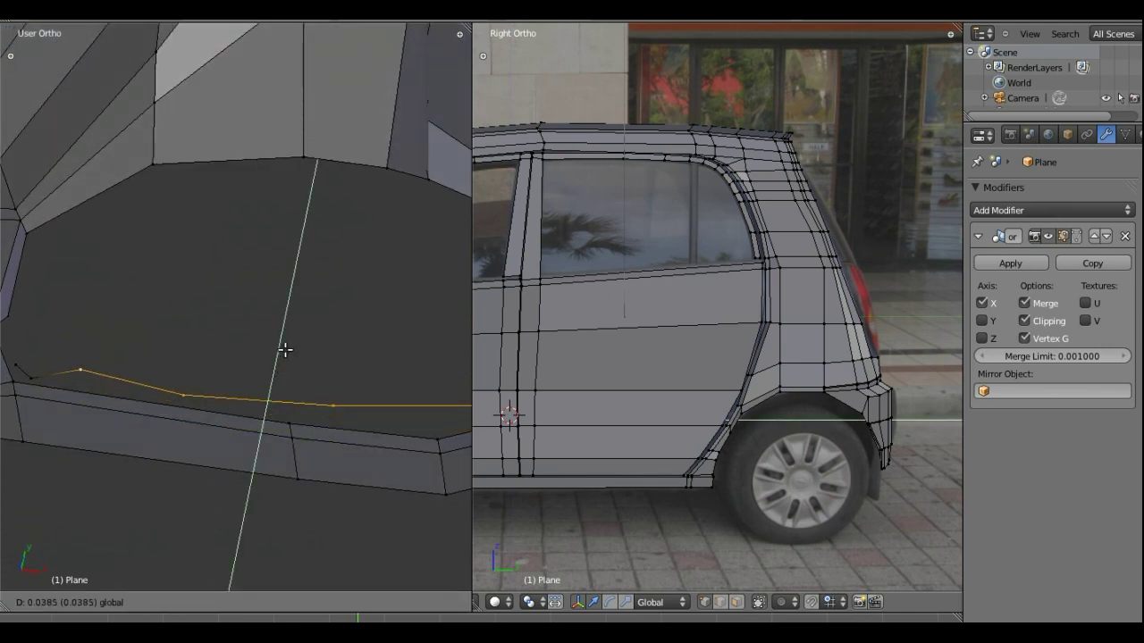
click(289, 345)
right_click(185, 387)
key(g)
key(y)
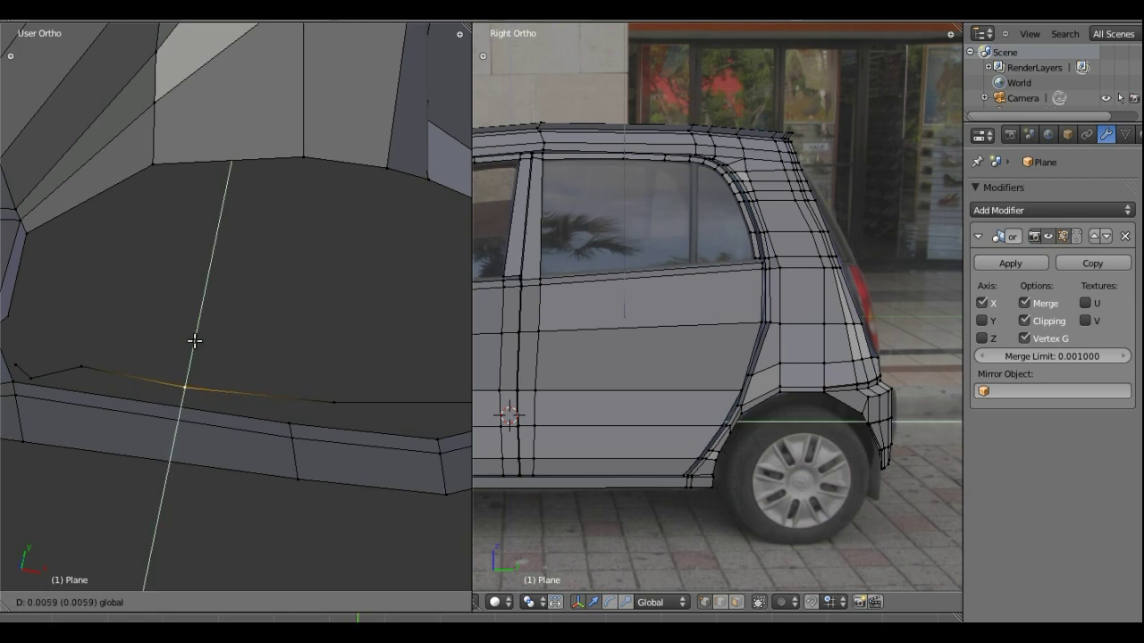
click(195, 340)
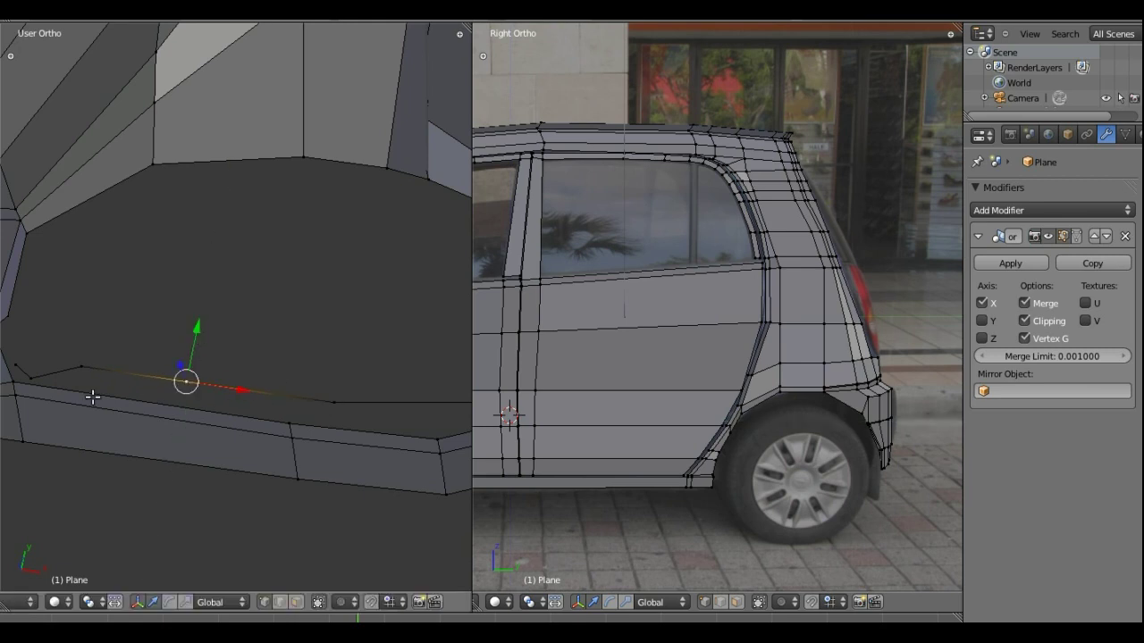
key(KP_1)
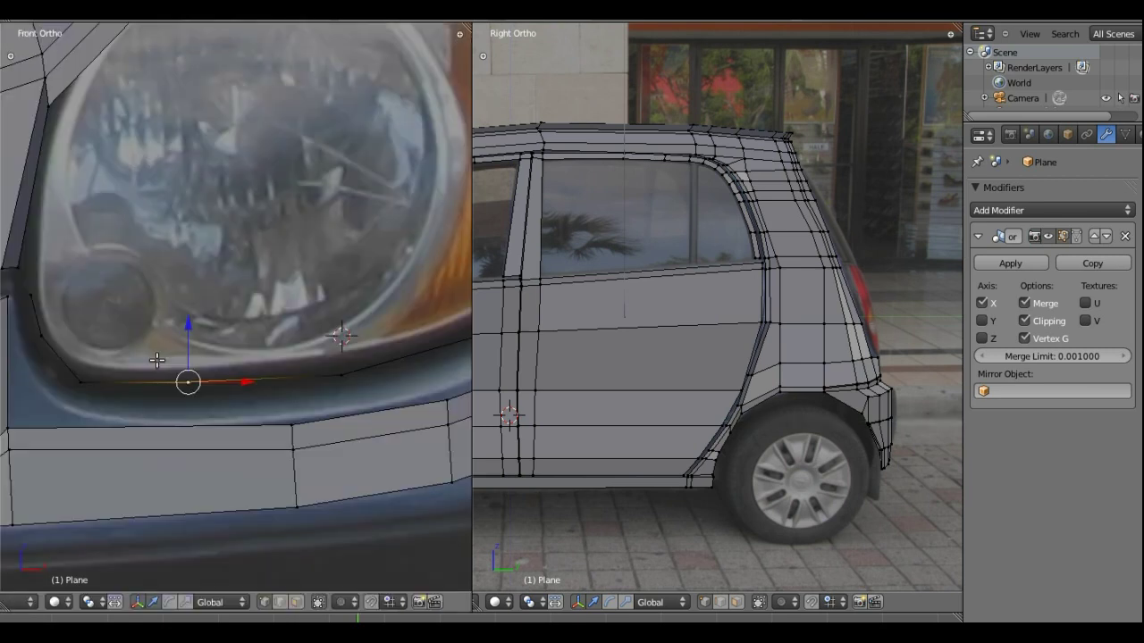
Select the vertex chain along the headlight's lower edge, excluding the right-end vertices
shift+right_click(81, 383)
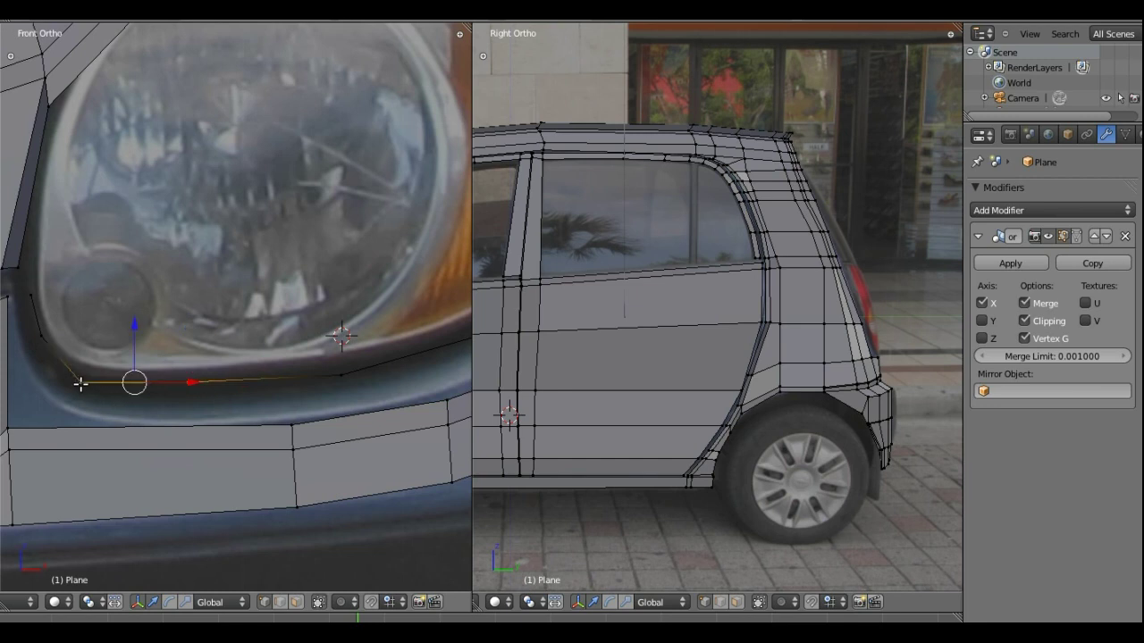
shift+right_click(348, 377)
shift+middle_drag(456, 326, 360, 334)
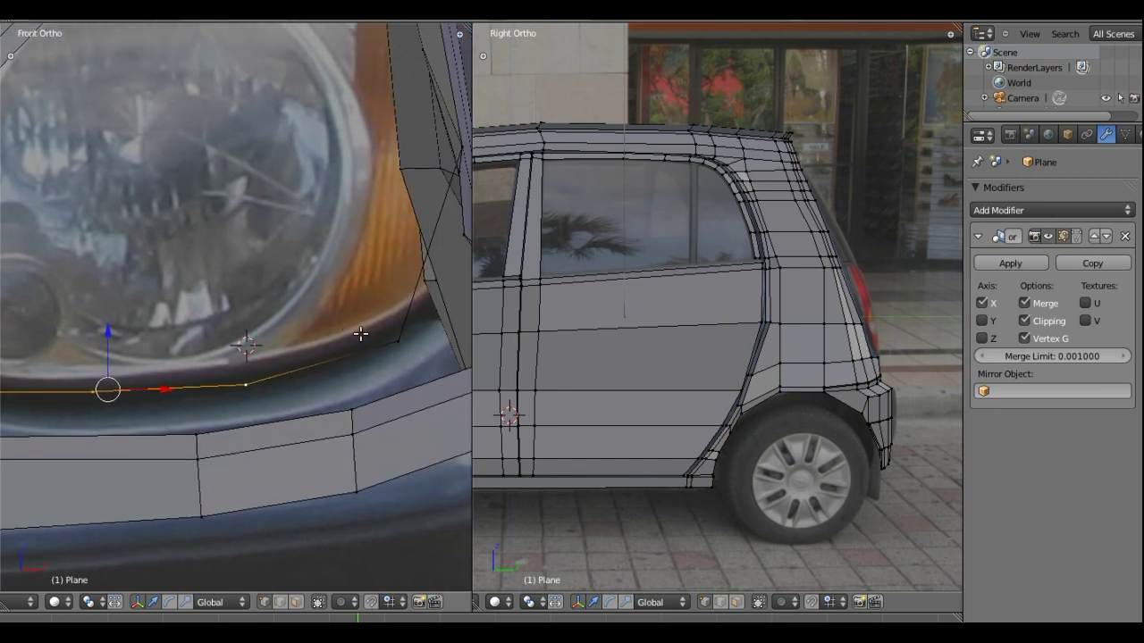
shift+right_click(396, 343)
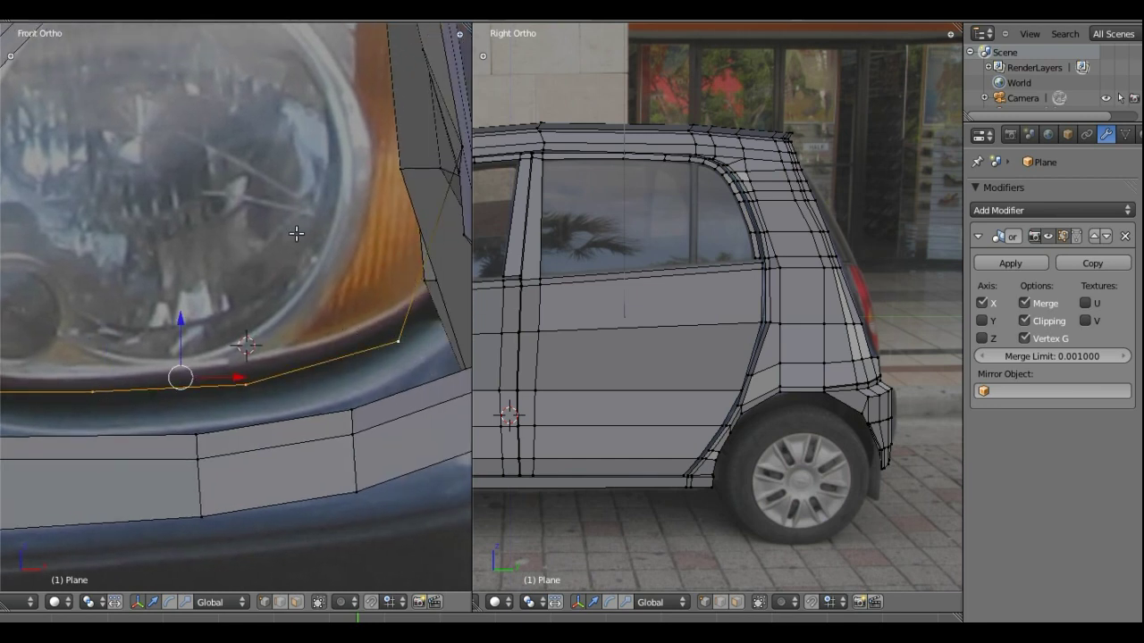
mouse_move(314, 196)
middle_down()
mouse_move(229, 322)
mouse_move(212, 391)
mouse_move(274, 406)
mouse_move(245, 399)
mouse_move(380, 314)
mouse_move(217, 245)
mouse_move(169, 332)
middle_up()
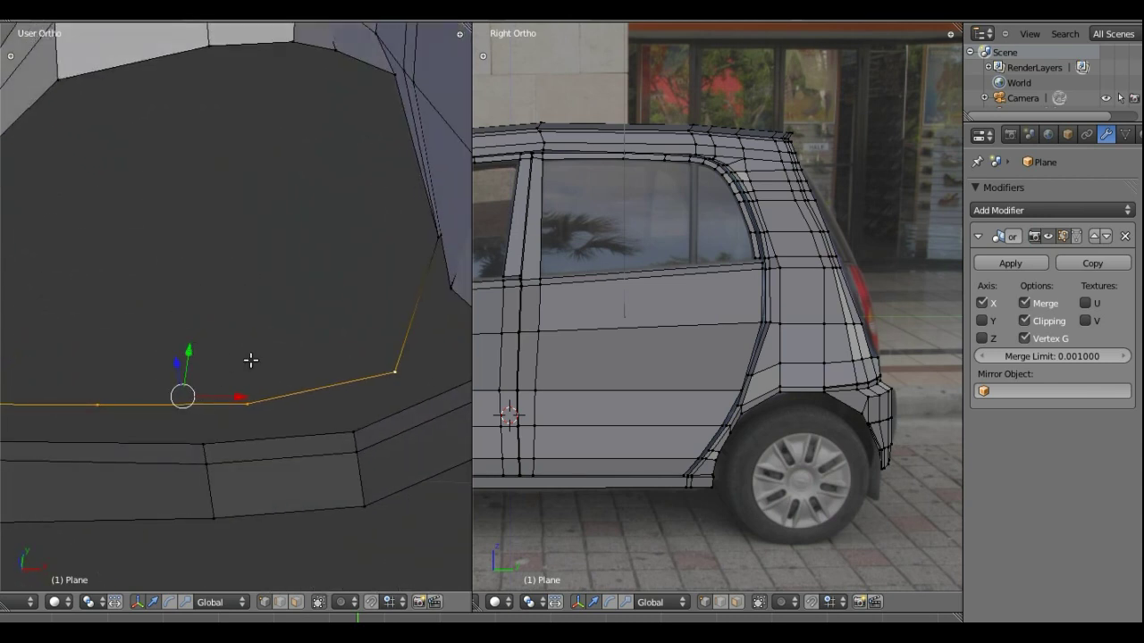
shift+right_click(436, 237)
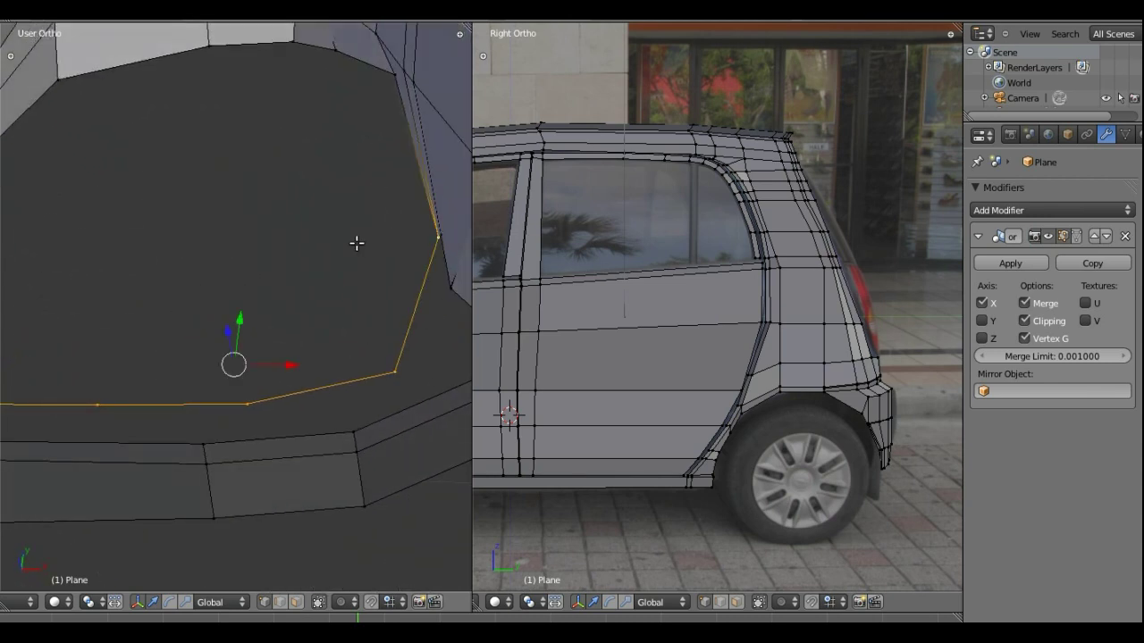
mouse_move(232, 242)
middle_down()
mouse_move(268, 322)
mouse_move(436, 383)
middle_up()
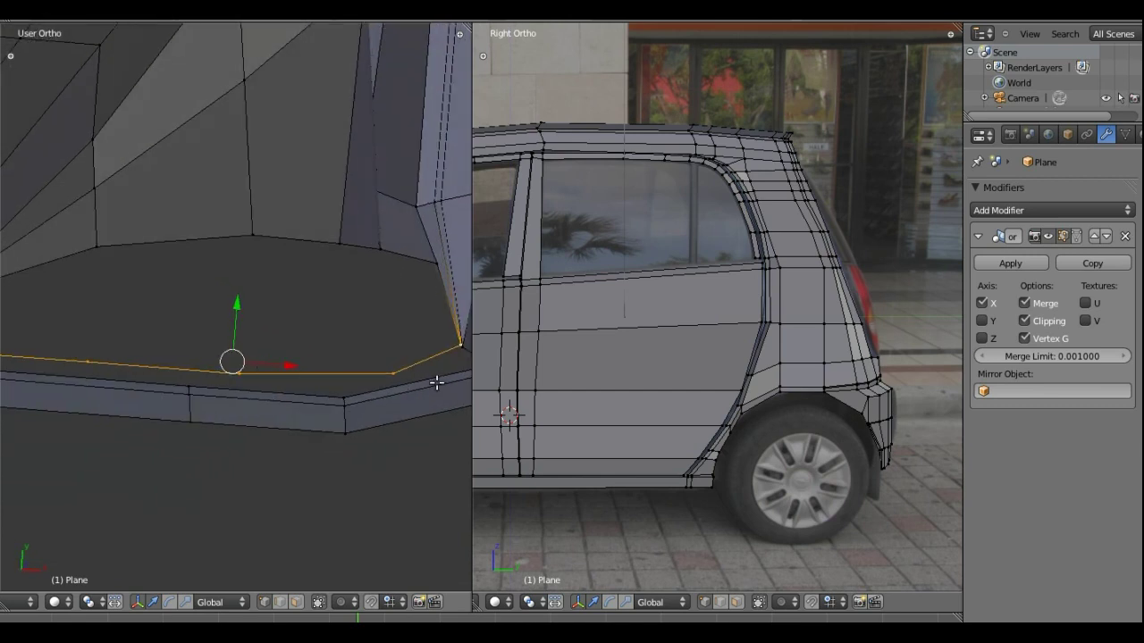
shift+right_click(460, 345)
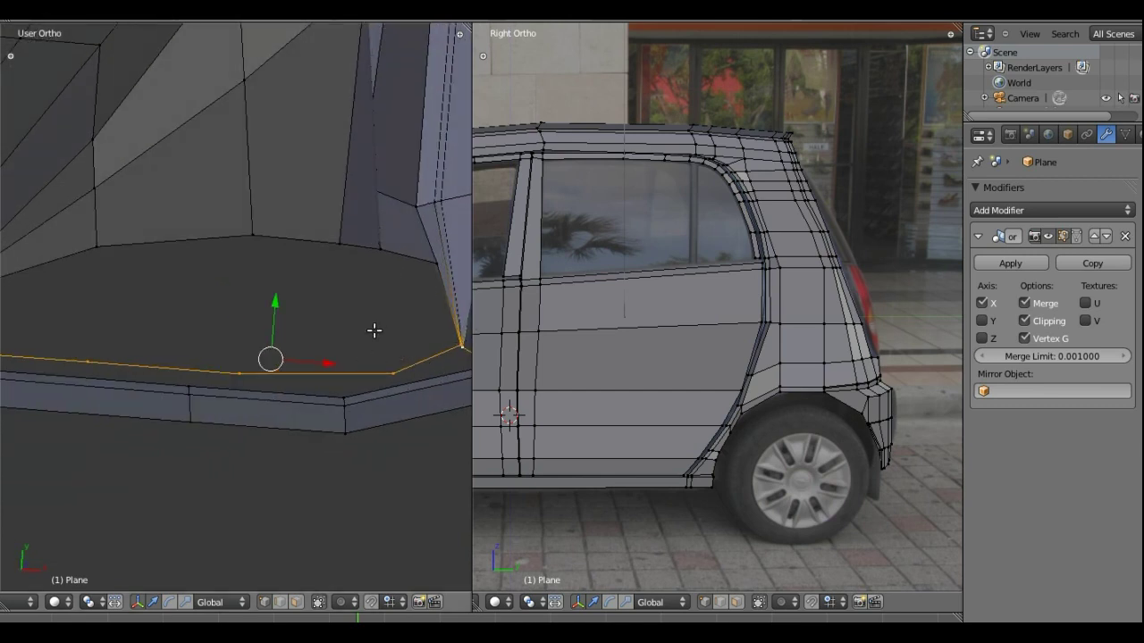
shift+right_click(459, 345)
shift+right_click(462, 345)
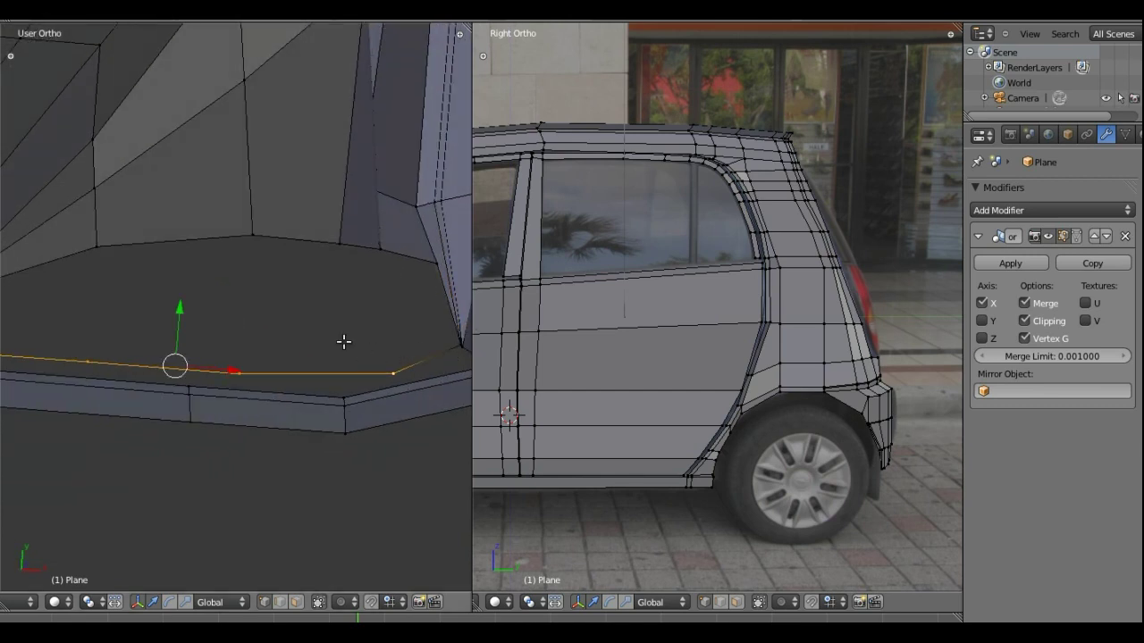
Extrude the selected edges back along Y into a thin strip of faces
key(e)
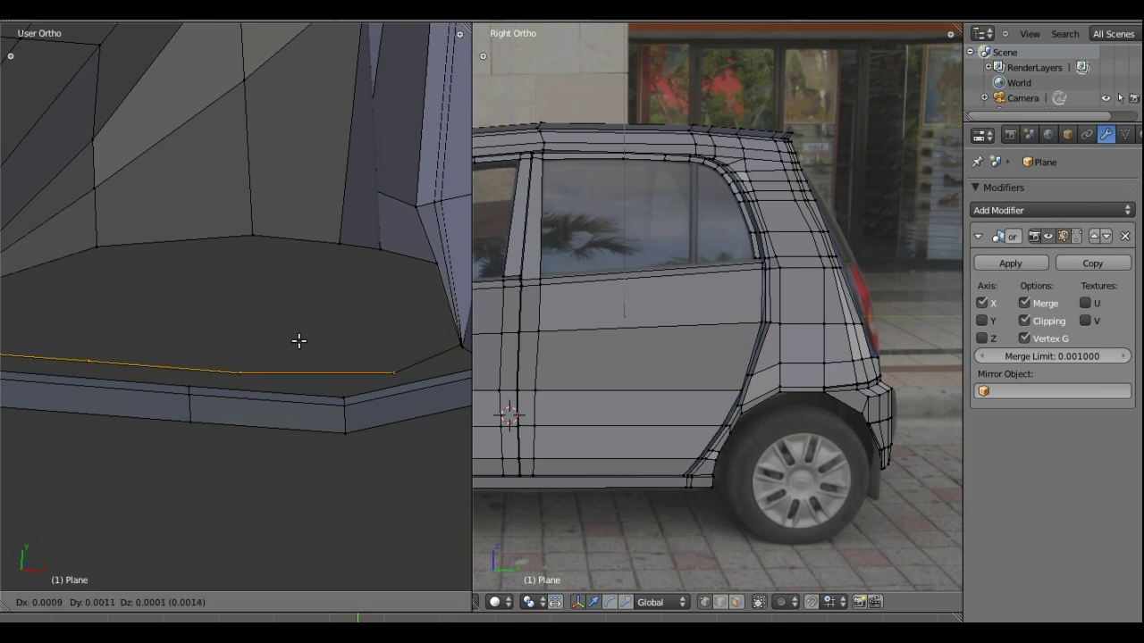
key(y)
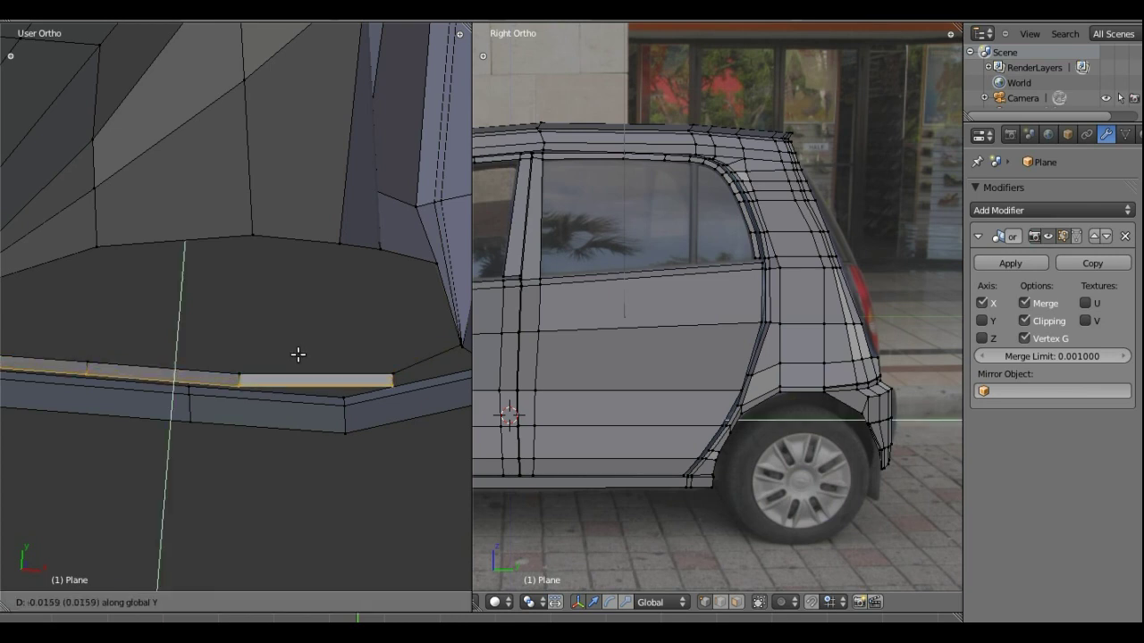
click(297, 355)
mouse_move(286, 375)
middle_down()
mouse_move(280, 306)
mouse_move(269, 320)
middle_up()
key(KP_1)
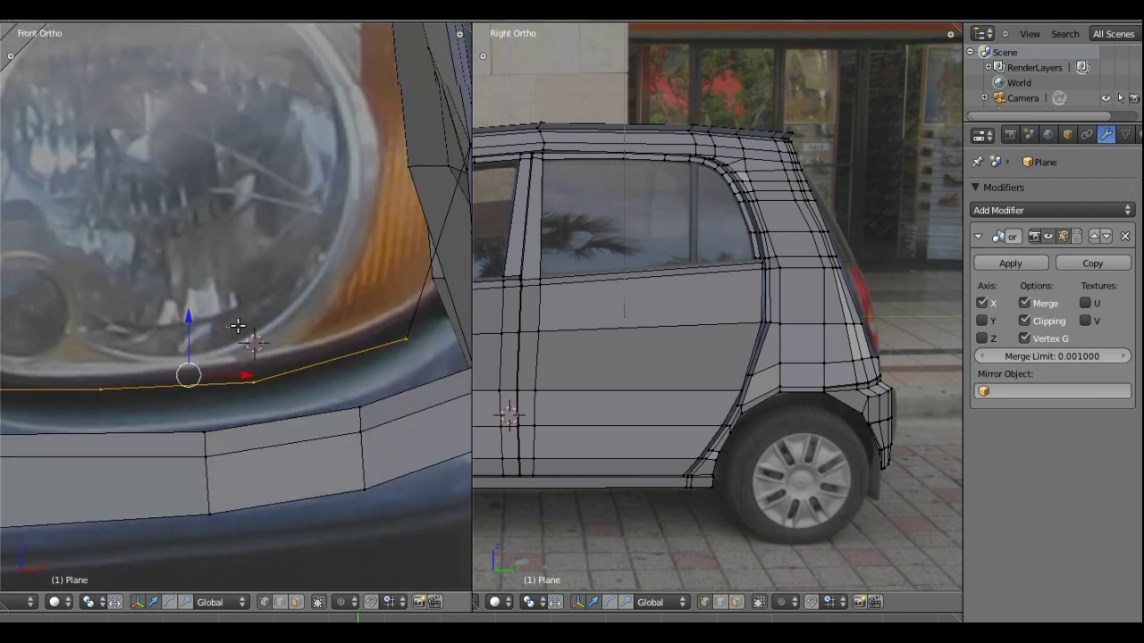
Extrude the headlight's lower edge loop down along Z to match the bumper photo
key(e)
key(z)
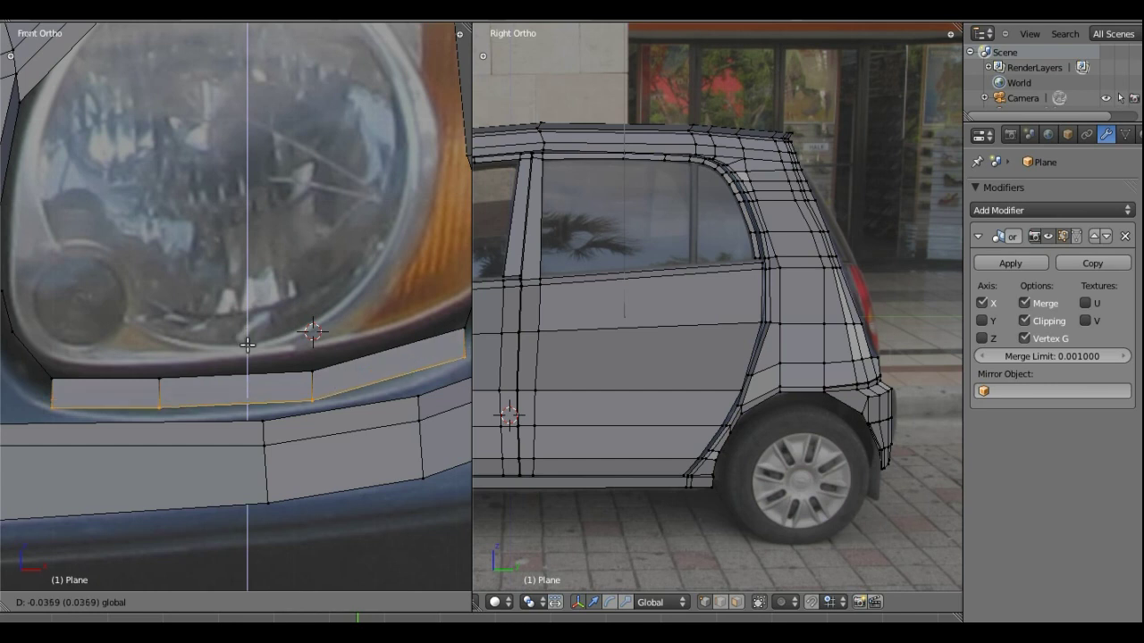
click(243, 364)
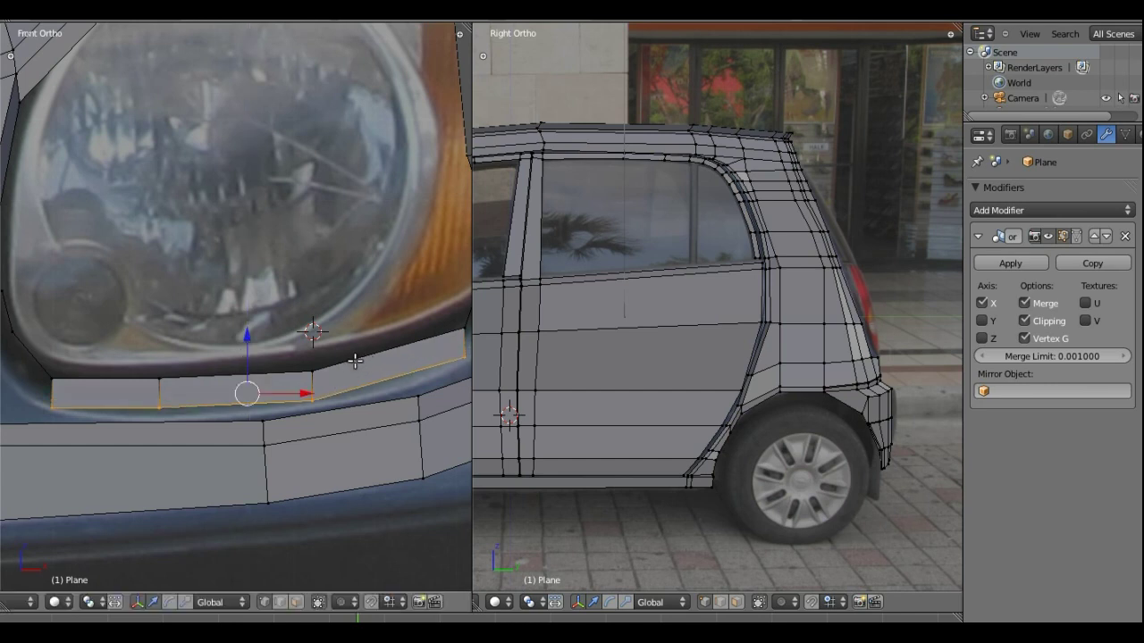
scroll(355, 360, down, 2)
scroll(354, 333, down, 2)
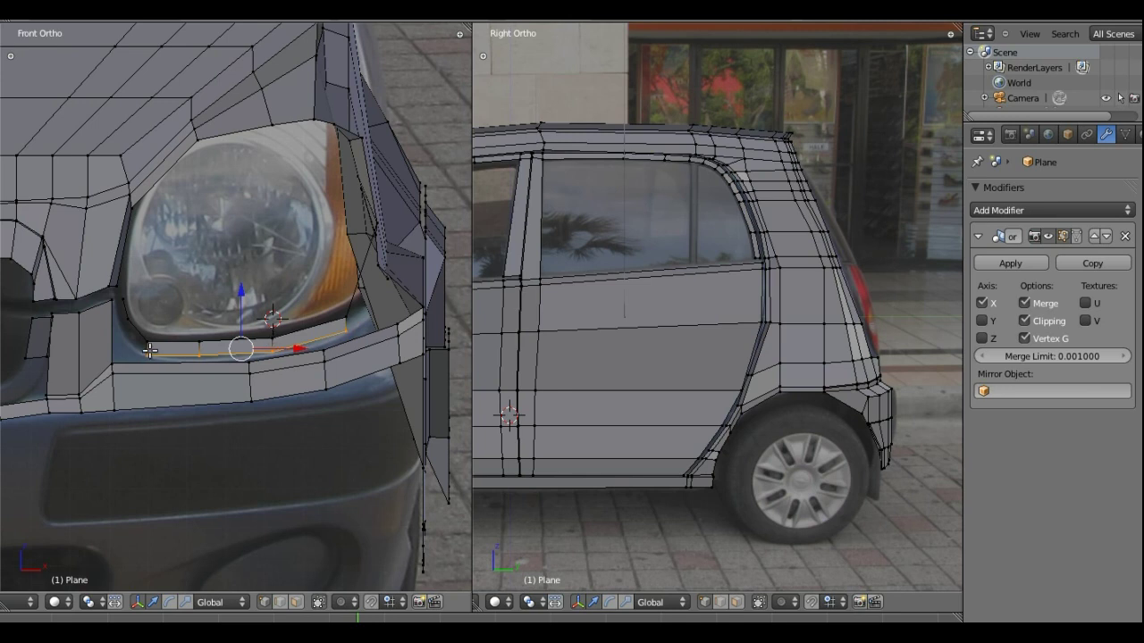
Slide the vertex beside the headlight's inner edge down and push it back along Y
scroll(150, 351, up, 2)
scroll(150, 351, up, 2)
scroll(179, 373, up, 2)
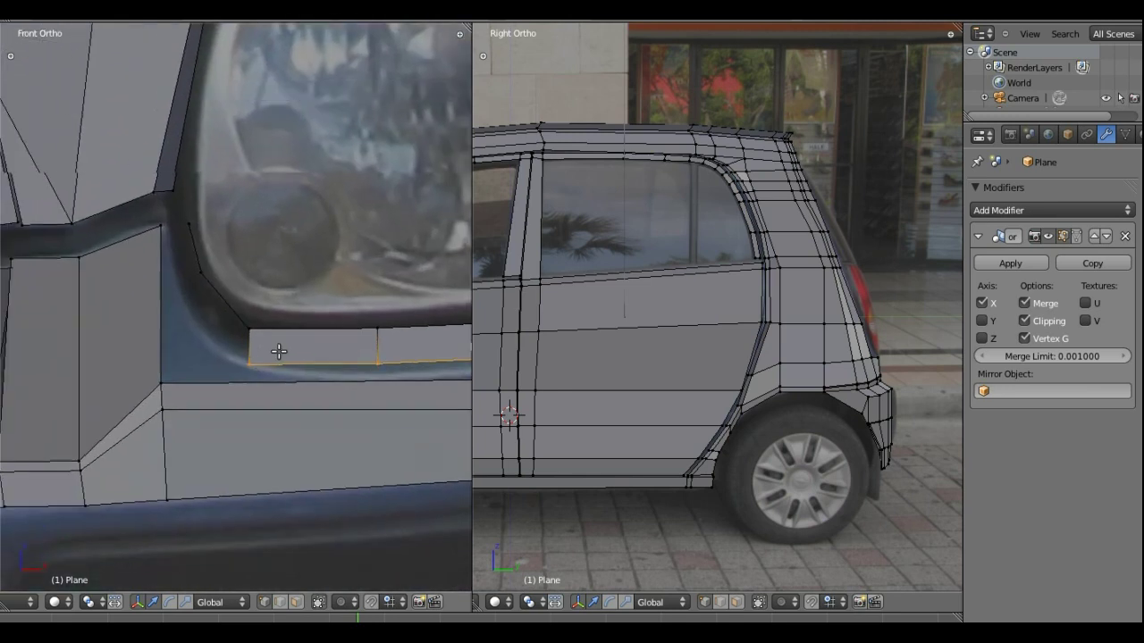
shift+middle_drag(279, 351, 253, 350)
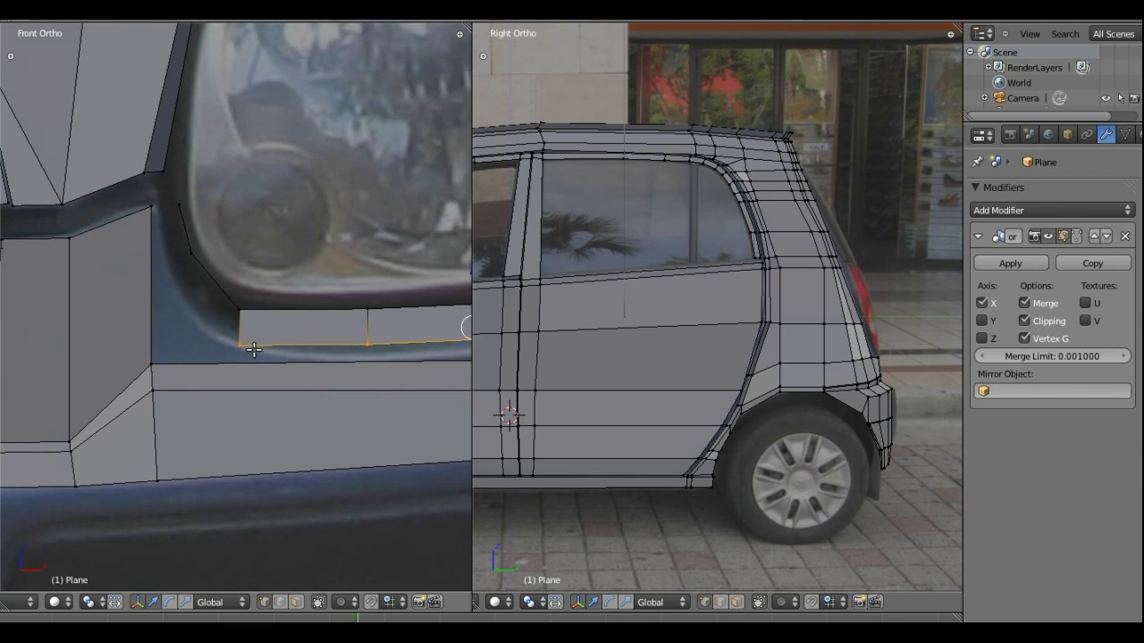
right_click(180, 203)
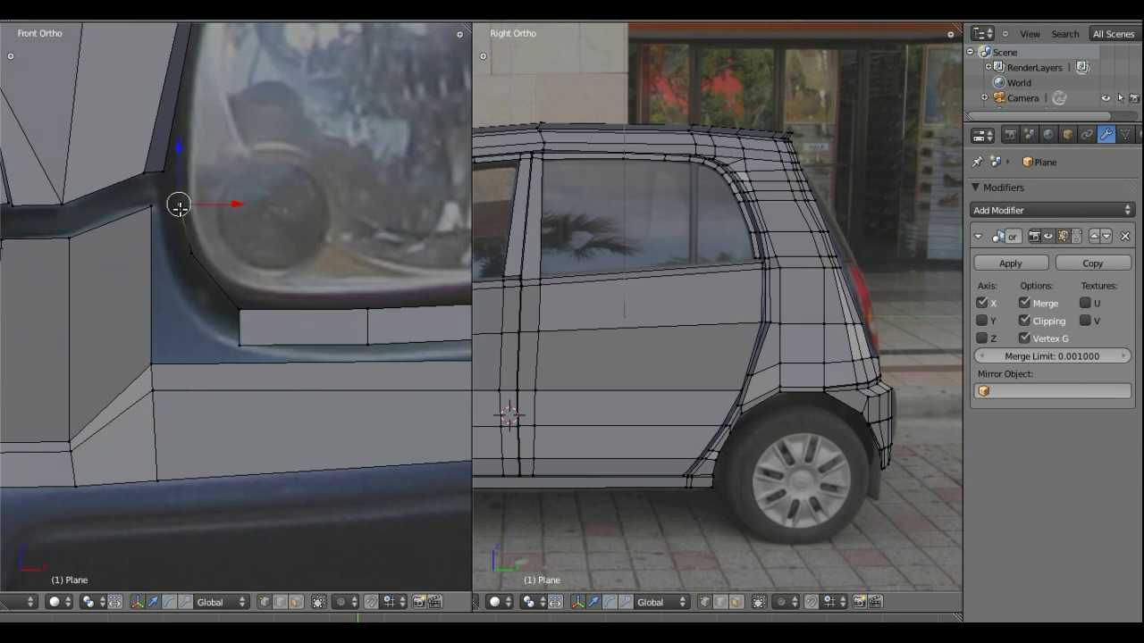
key(g)
key(g)
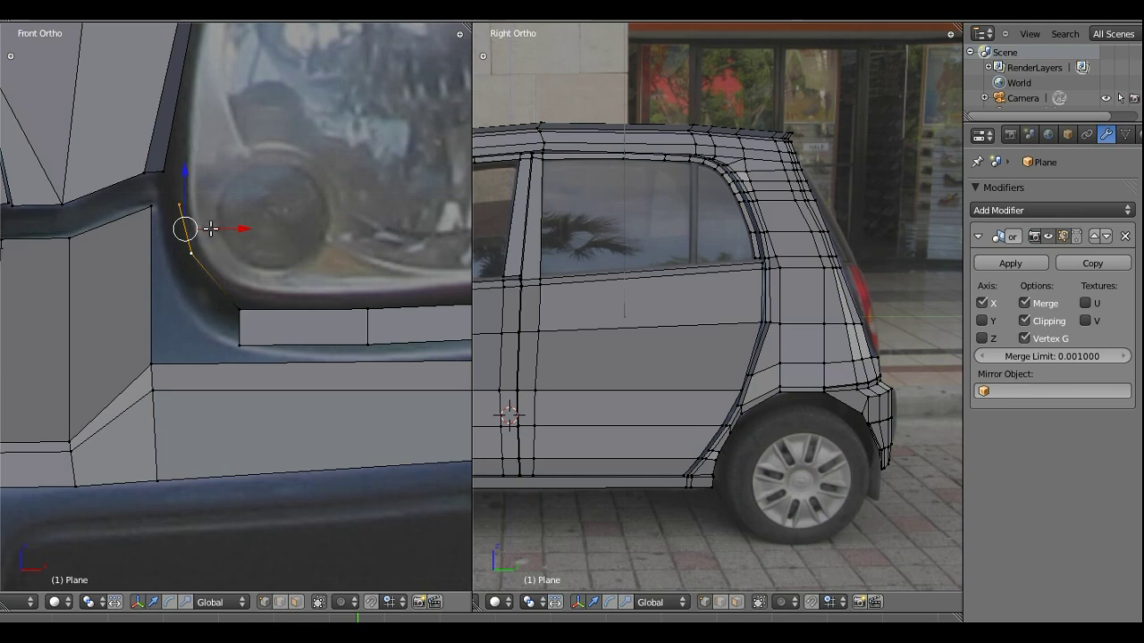
mouse_move(211, 216)
middle_down()
mouse_move(194, 314)
mouse_move(171, 315)
middle_up()
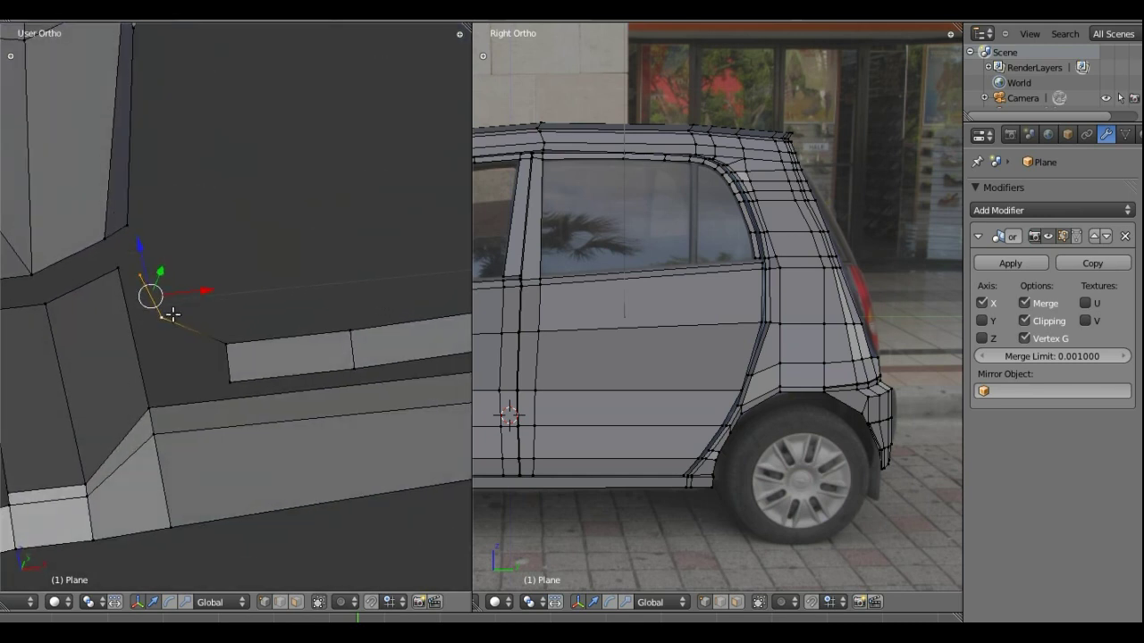
key(g)
key(y)
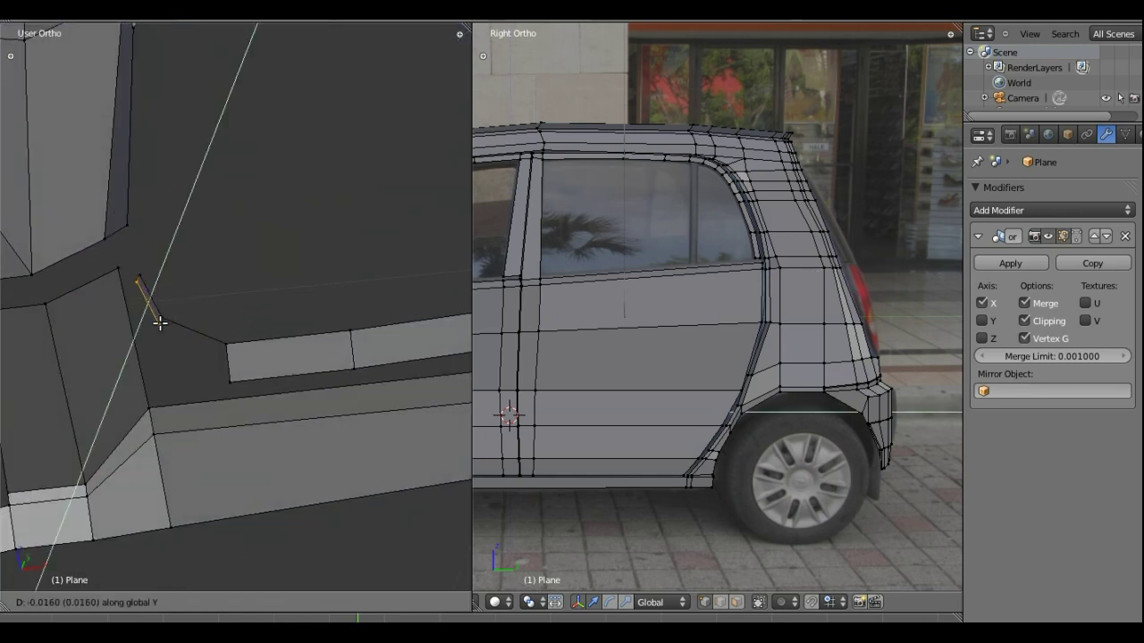
click(157, 328)
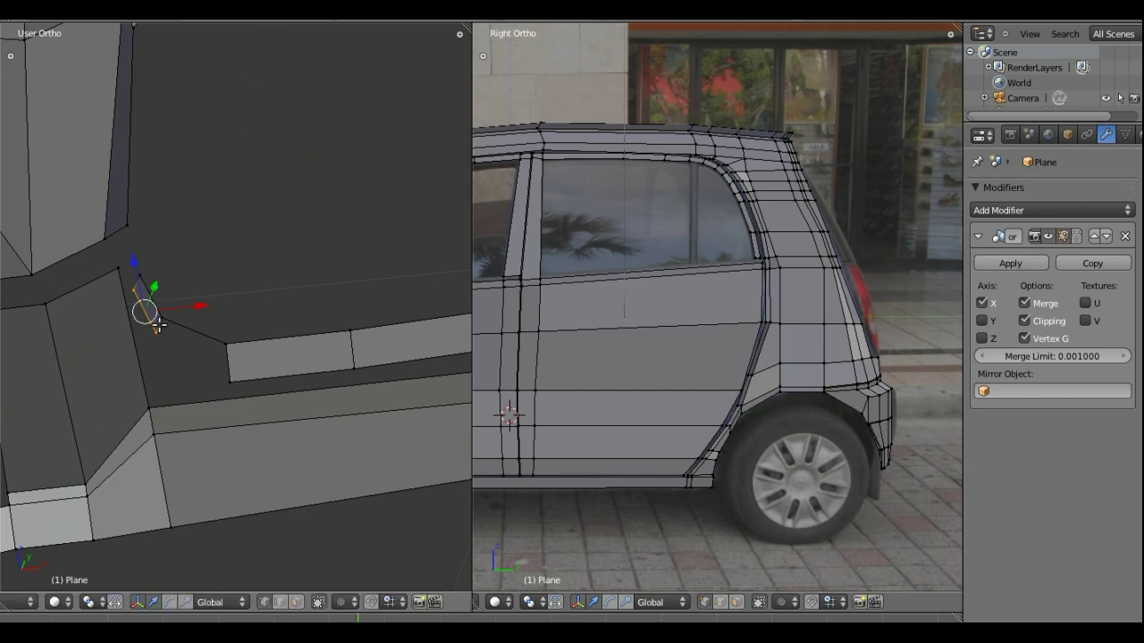
Fill a face between the four corner vertices at the strip's inner end and inspect it
right_click(156, 333)
shift+right_click(225, 372)
shift+right_click(230, 334)
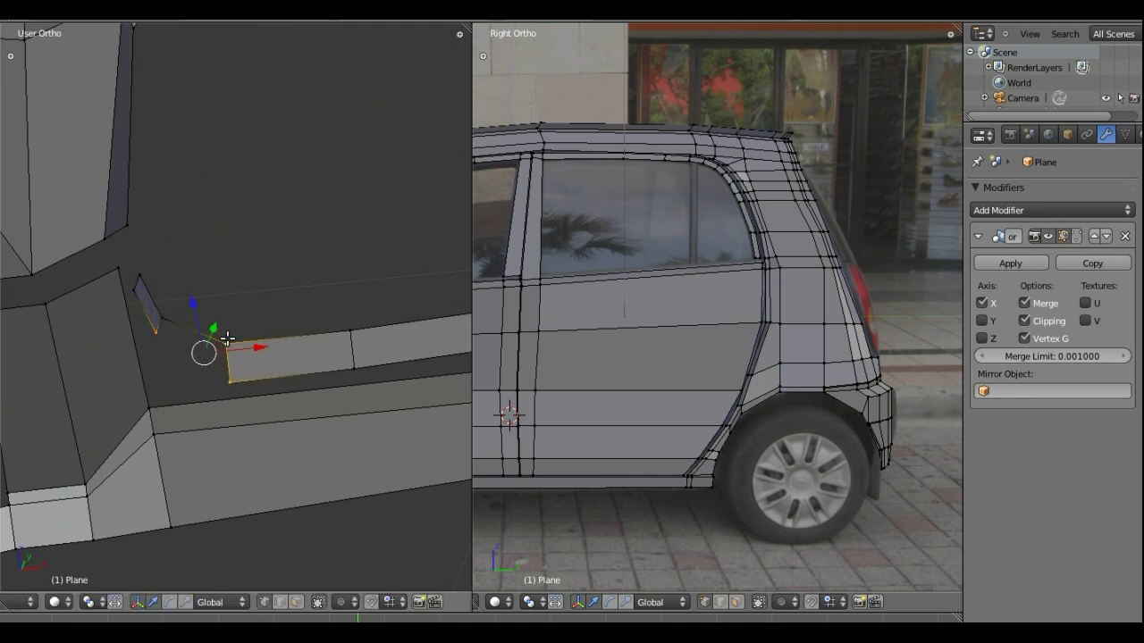
shift+right_click(159, 312)
key(f)
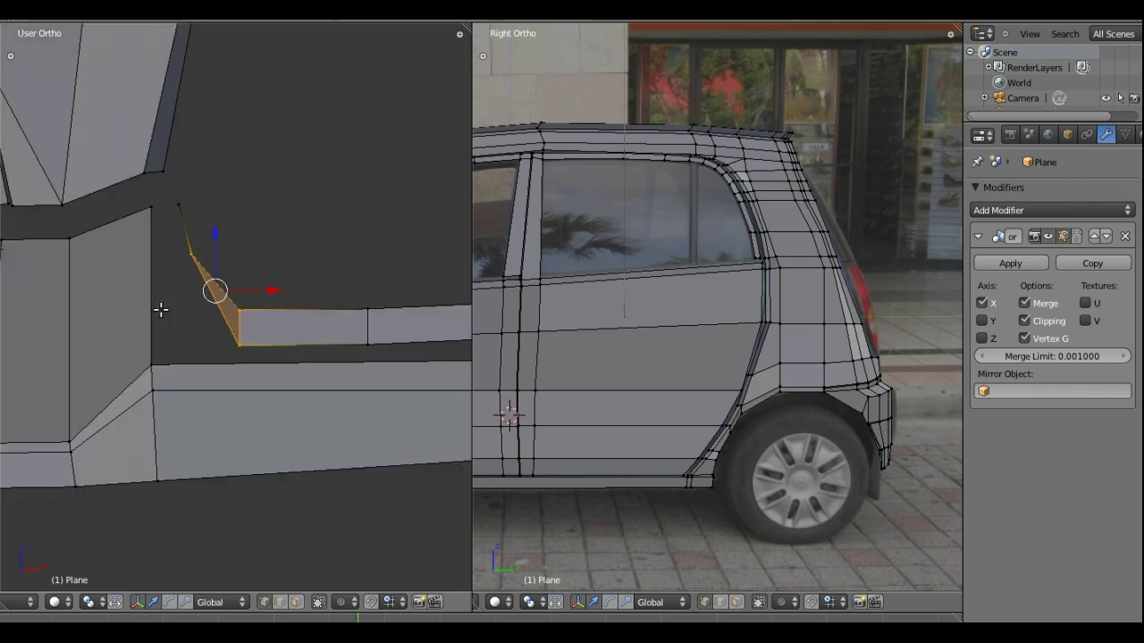
key(KP_1)
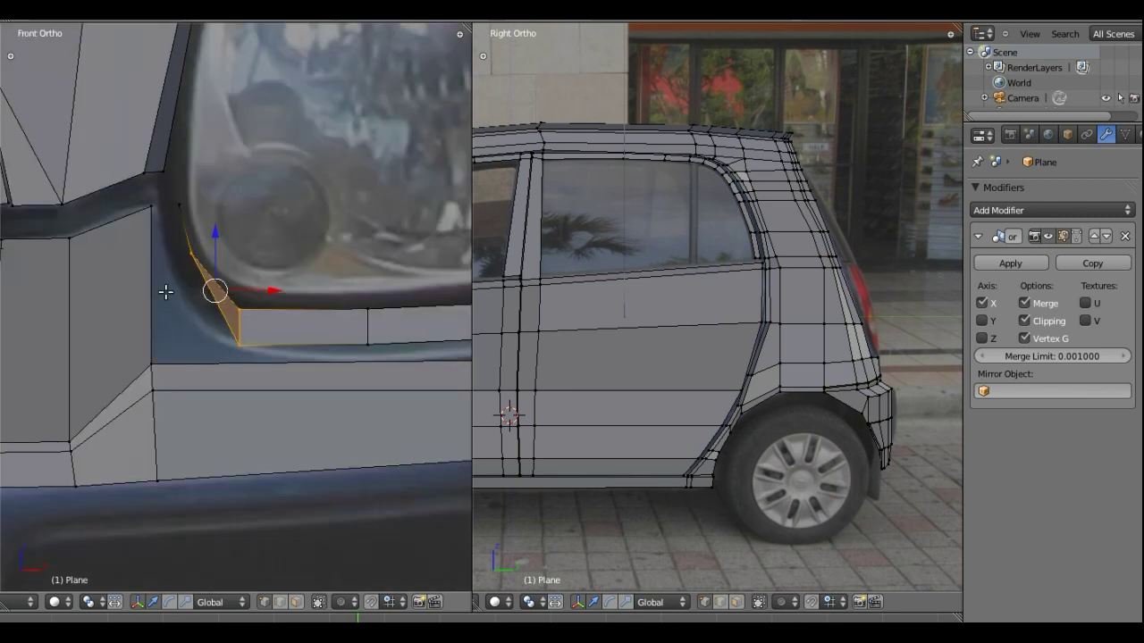
middle_drag(196, 208, 158, 247)
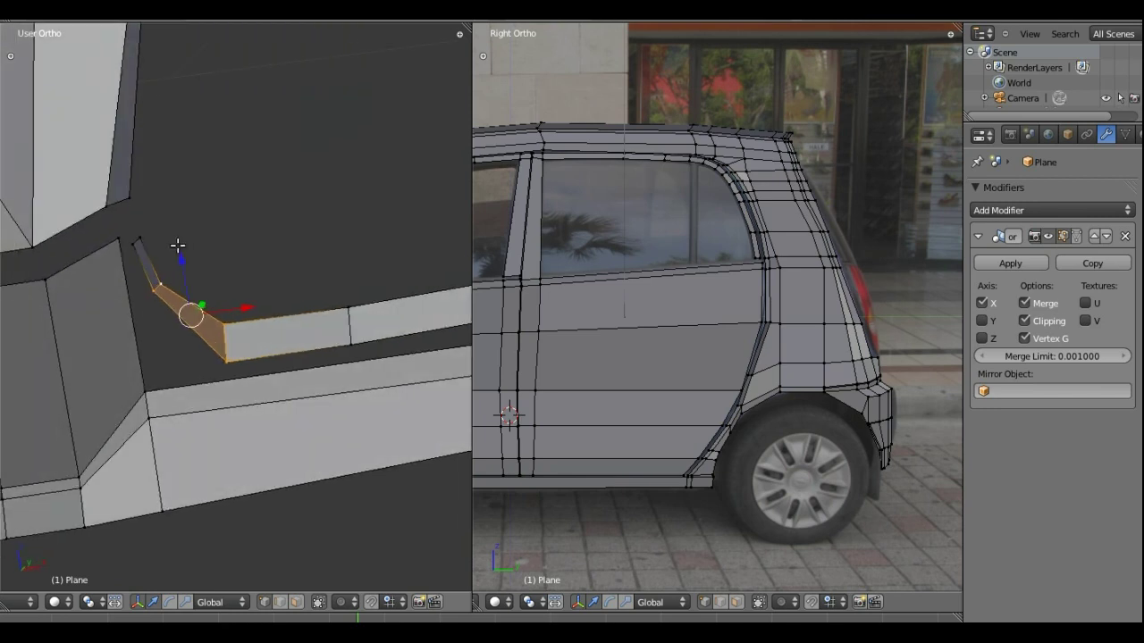
scroll(206, 364, up, 2)
middle_drag(206, 365, 203, 290)
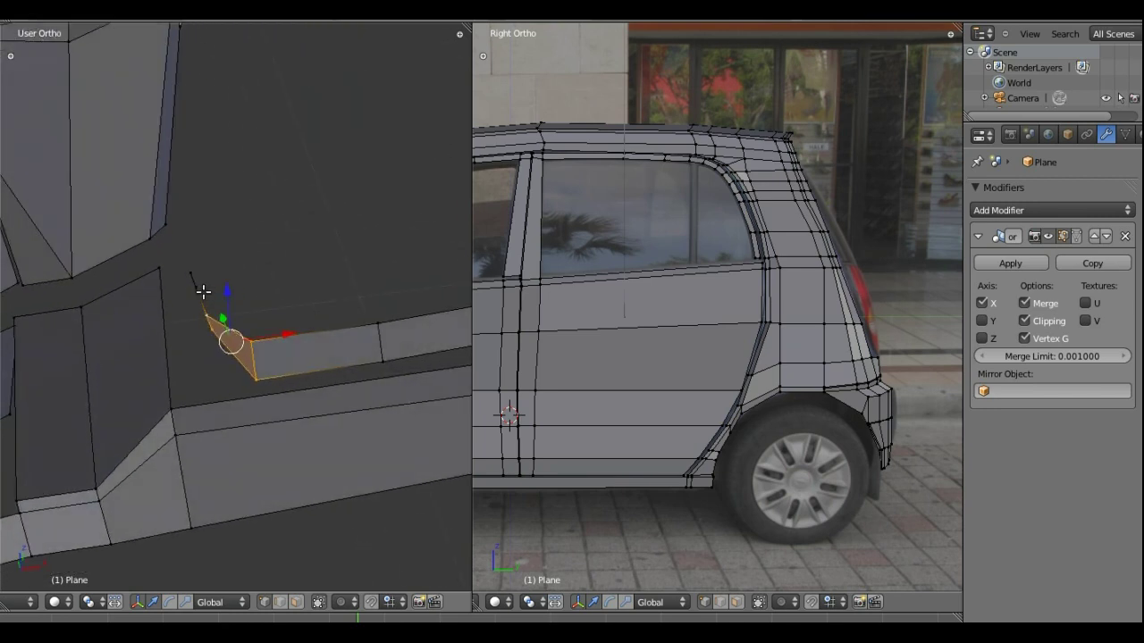
key(KP_1)
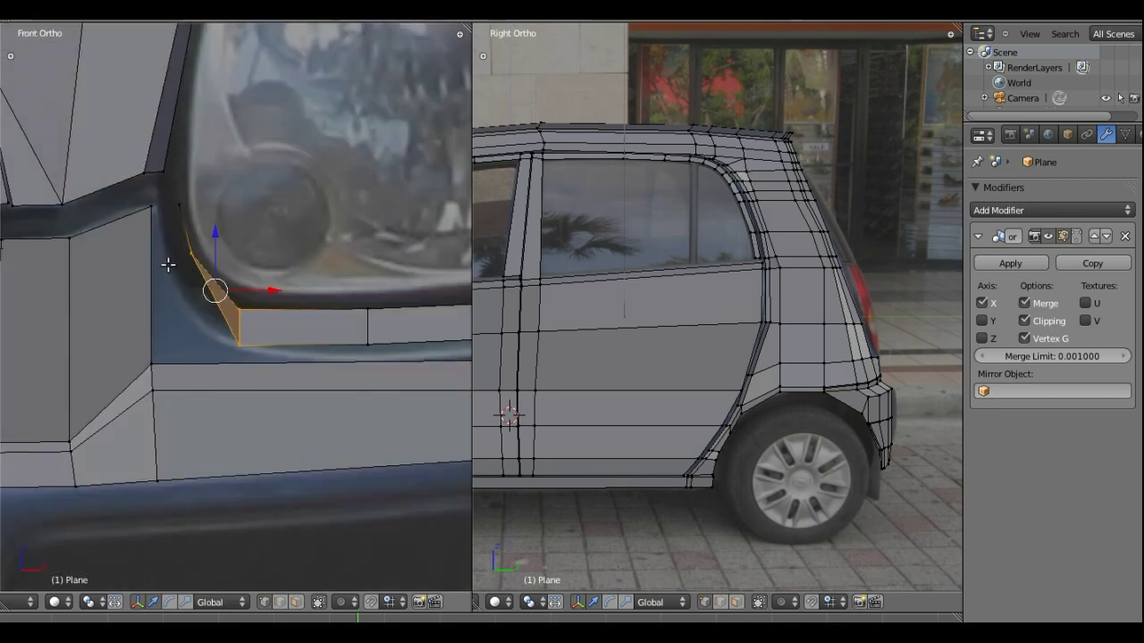
scroll(163, 244, down, 2)
Select the quad face on the lower strip and move it into place
scroll(164, 244, down, 2)
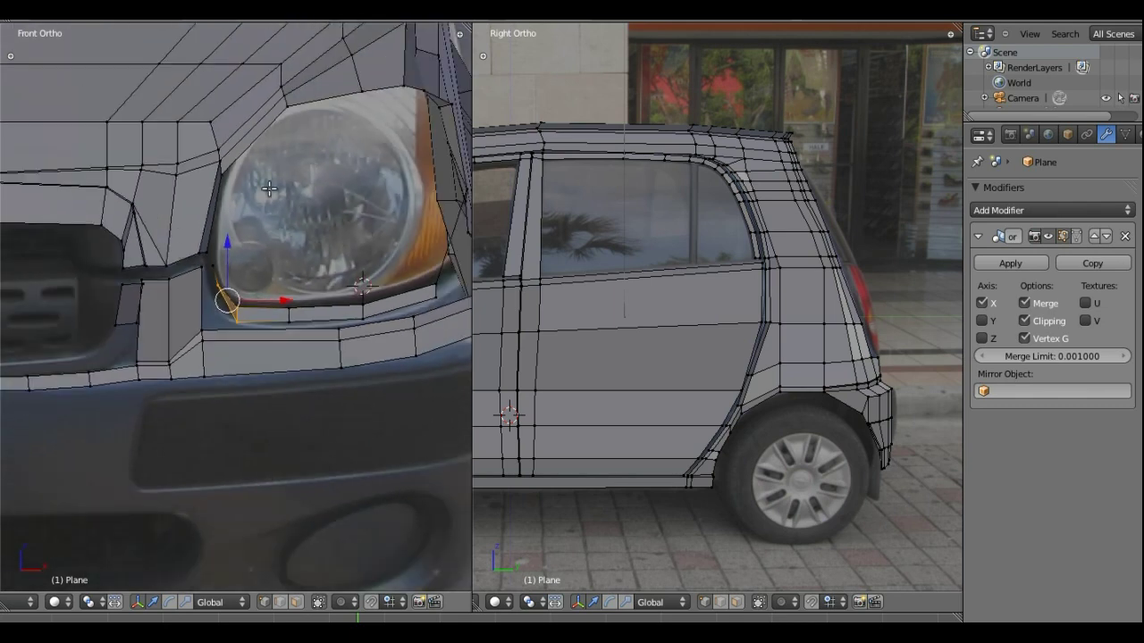
mouse_move(269, 190)
middle_down()
mouse_move(242, 369)
mouse_move(263, 456)
mouse_move(233, 409)
middle_up()
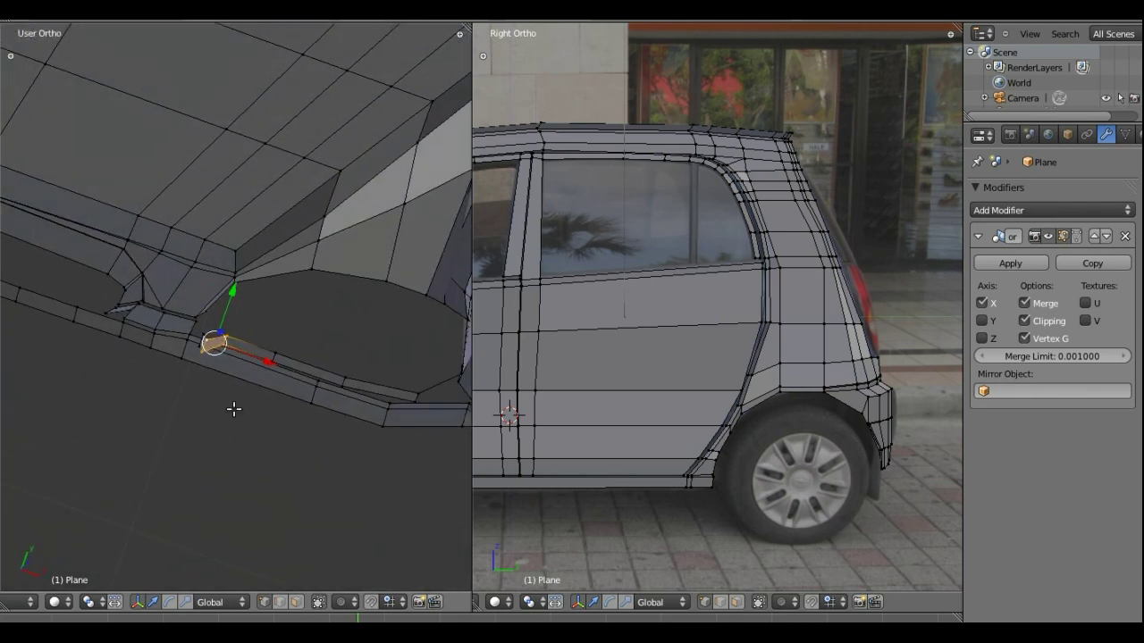
right_click(195, 320)
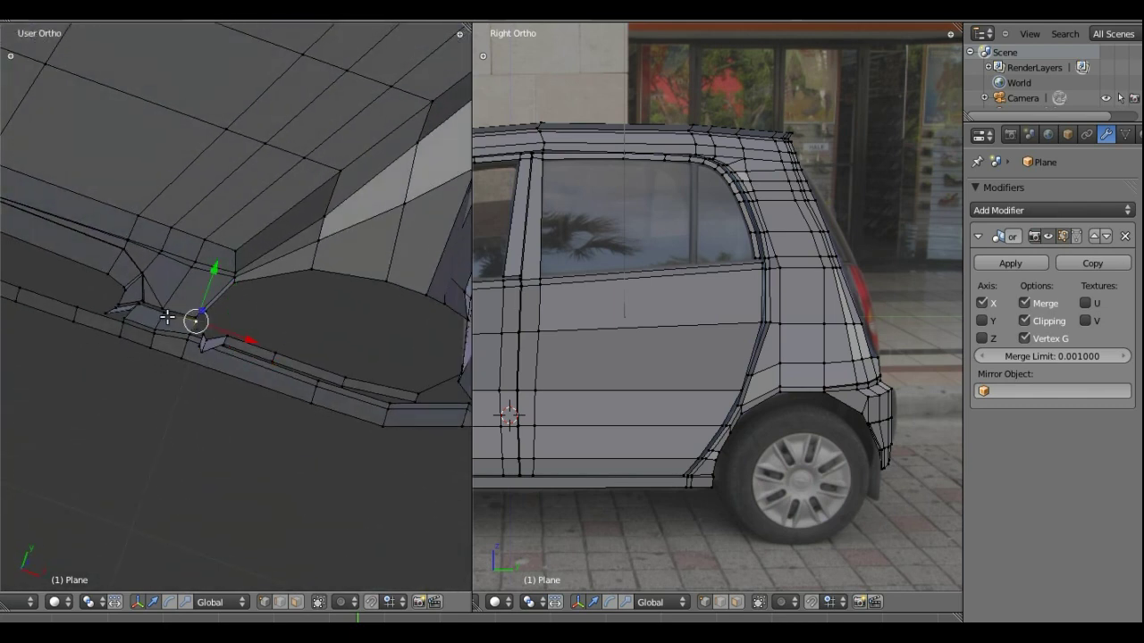
shift+right_click(165, 314)
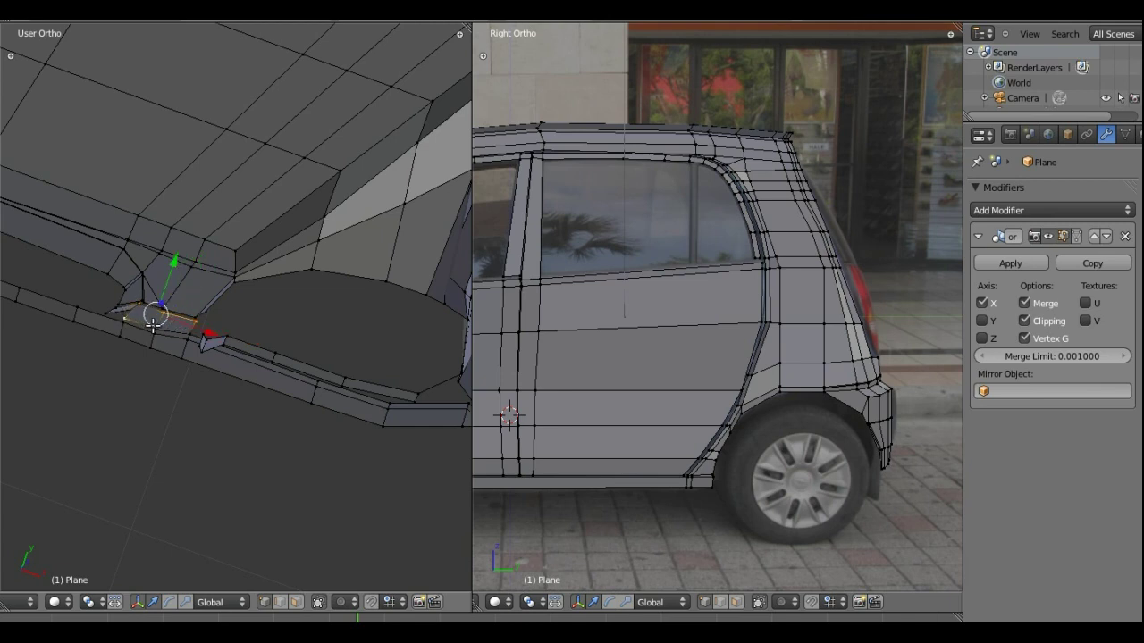
shift+right_click(175, 336)
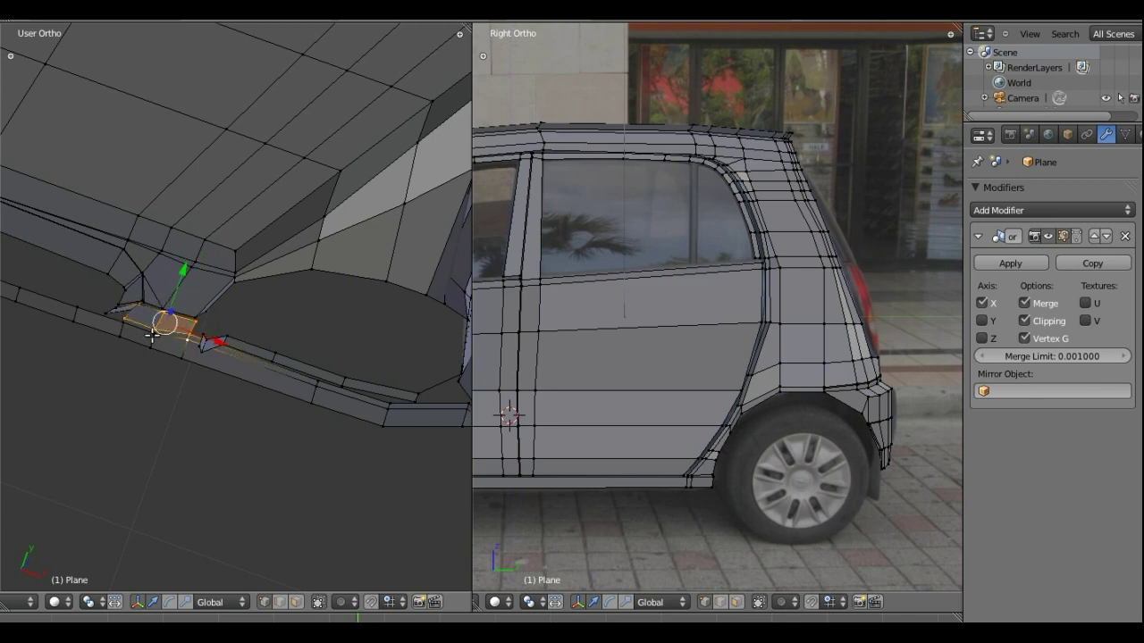
shift+right_click(116, 325)
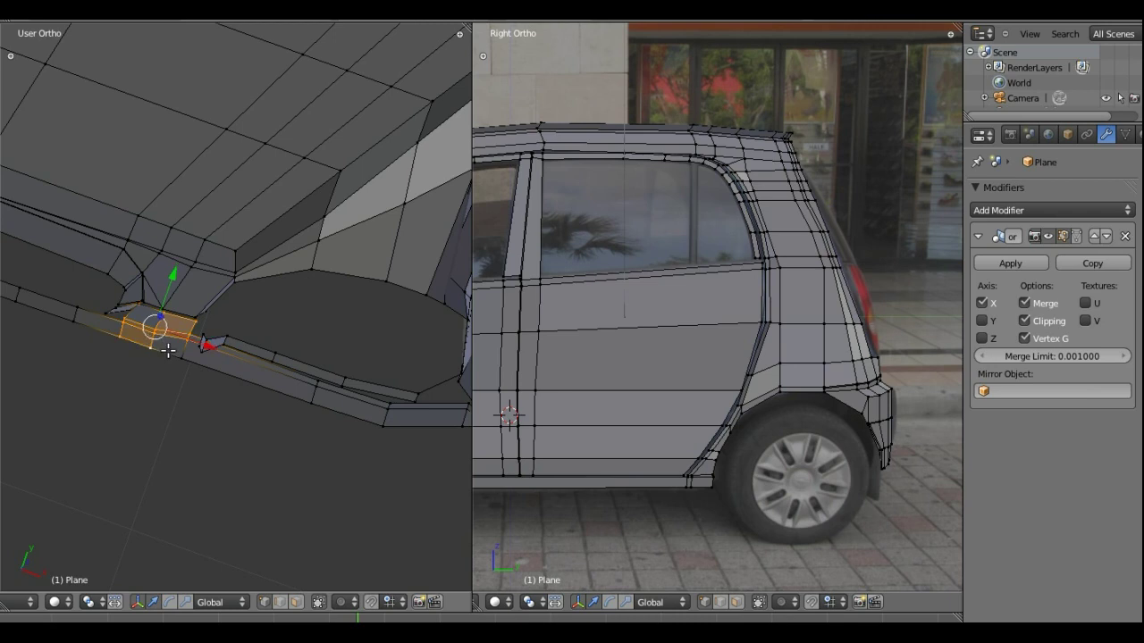
key(g)
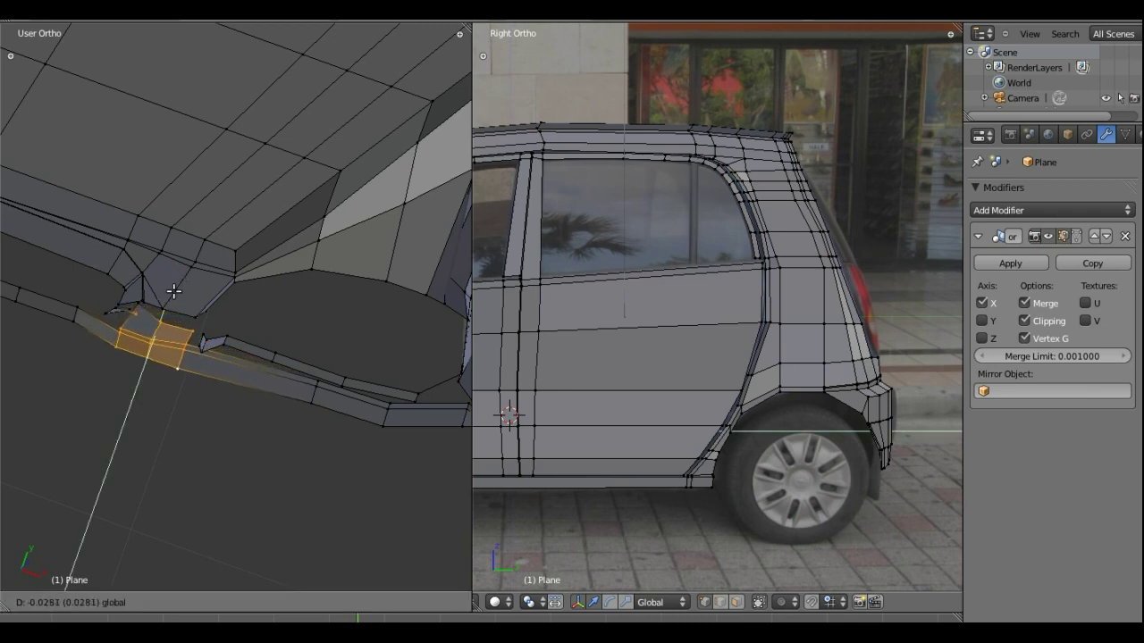
click(177, 288)
mouse_move(203, 295)
middle_down()
mouse_move(242, 214)
mouse_move(341, 195)
mouse_move(167, 303)
middle_up()
Nudge the strip's corner vertex slightly along Y and check the result from several angles
right_click(143, 319)
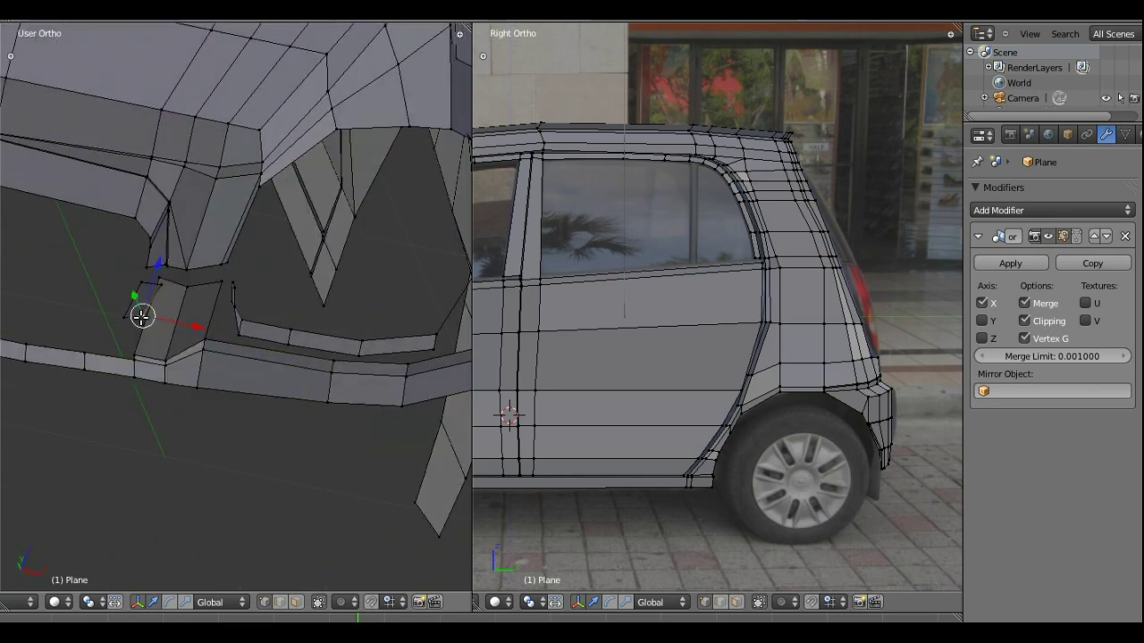
key(g)
key(y)
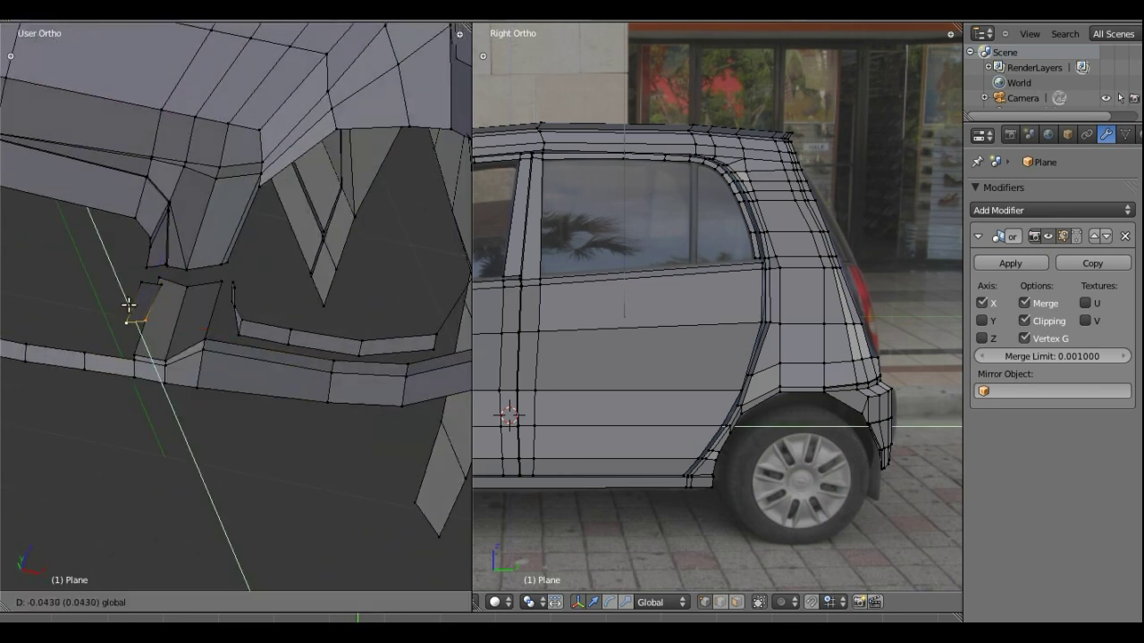
click(130, 306)
mouse_move(122, 312)
middle_down()
mouse_move(141, 292)
mouse_move(230, 271)
mouse_move(255, 248)
mouse_move(173, 322)
mouse_move(188, 332)
middle_up()
scroll(325, 279, up, 2)
mouse_move(334, 217)
middle_down()
mouse_move(230, 344)
mouse_move(211, 260)
middle_up()
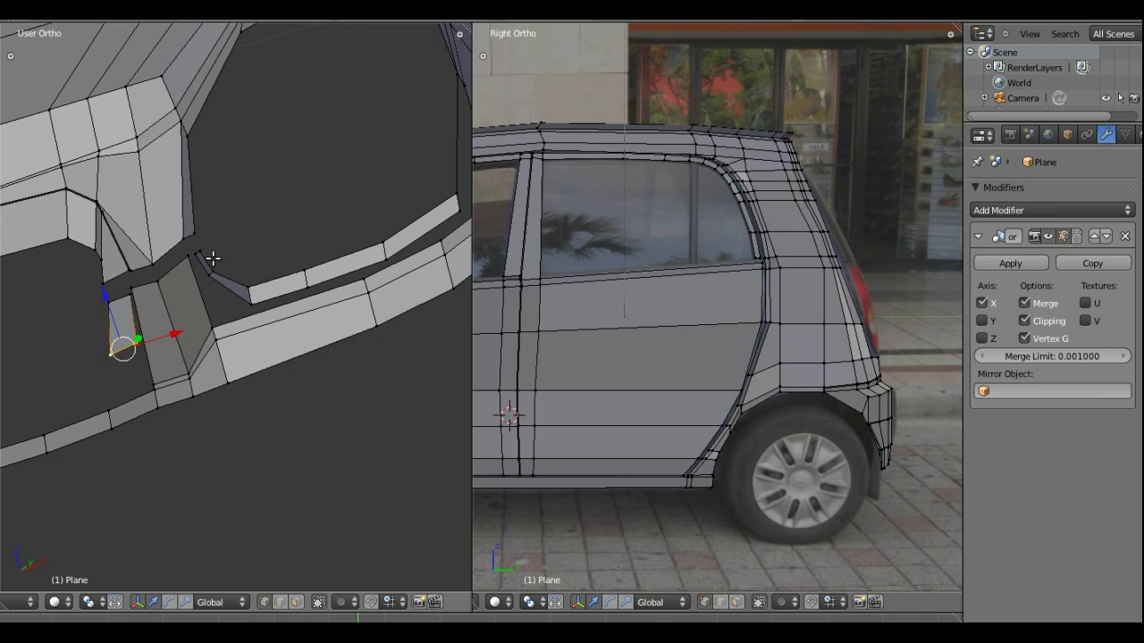
mouse_move(437, 266)
middle_down()
mouse_move(373, 312)
mouse_move(343, 252)
middle_up()
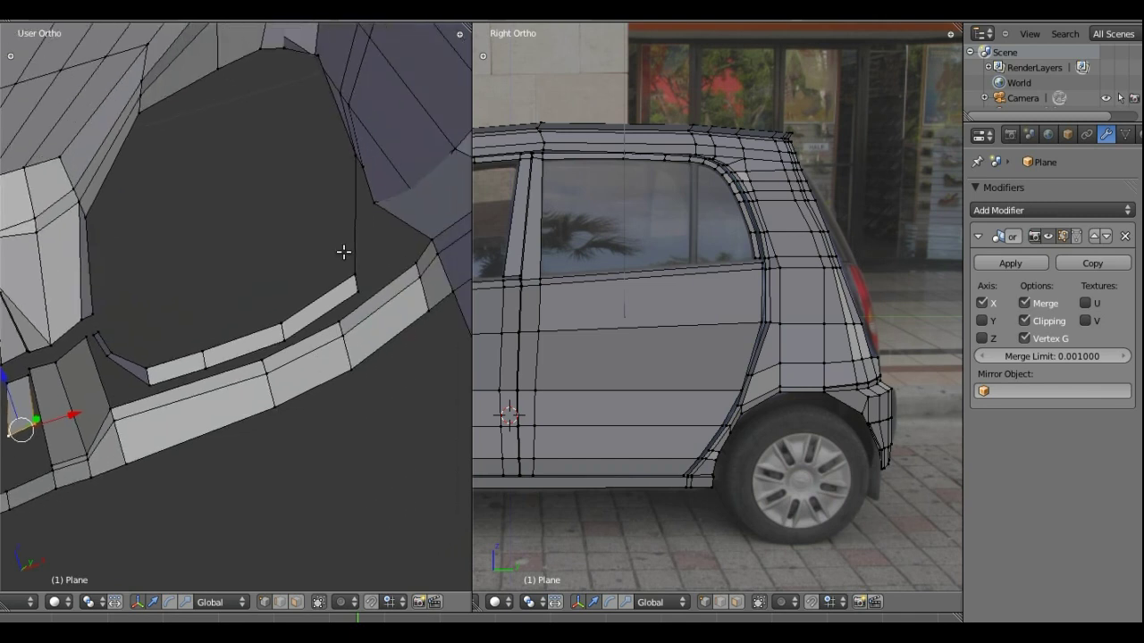
key(KP_1)
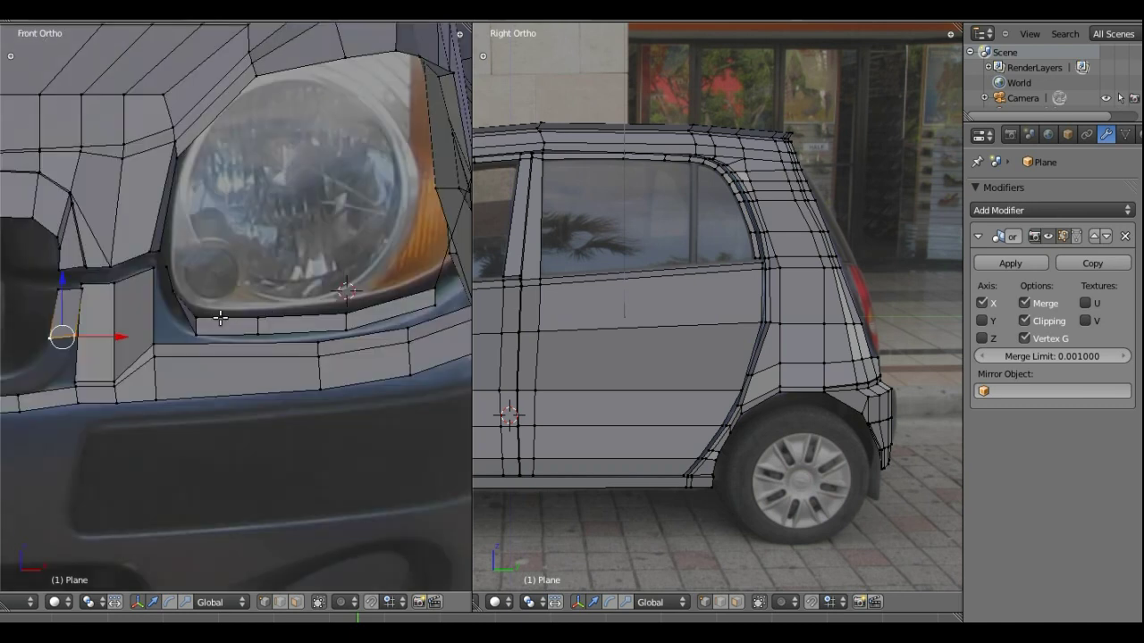
Add an edge loop across the small block beside the headlight and clear the selection
key(ctrl+r)
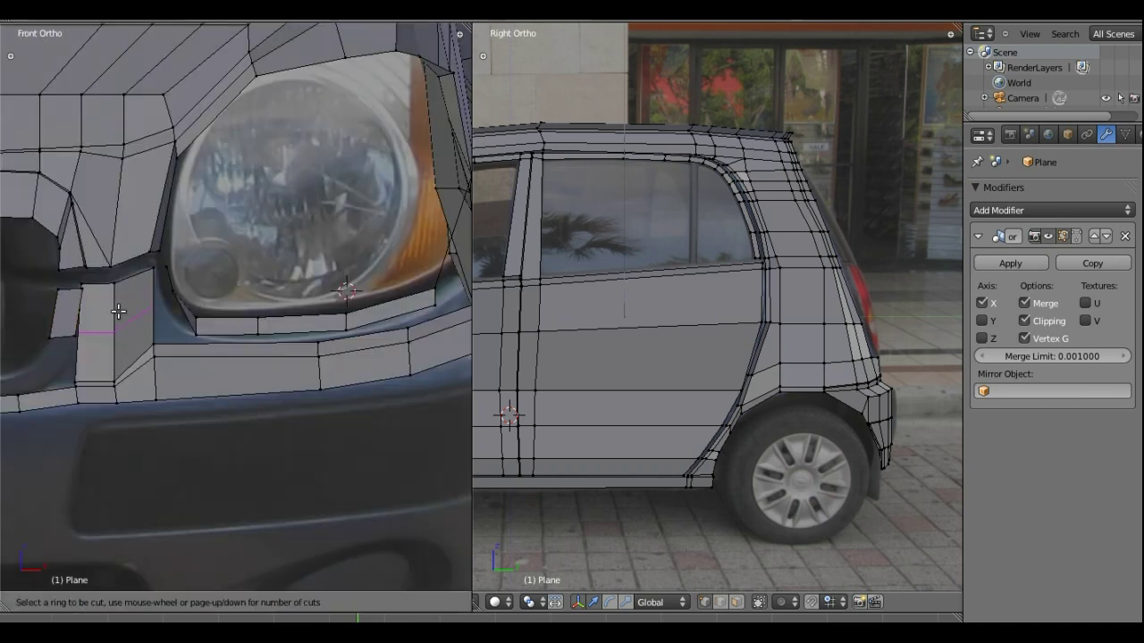
click(118, 311)
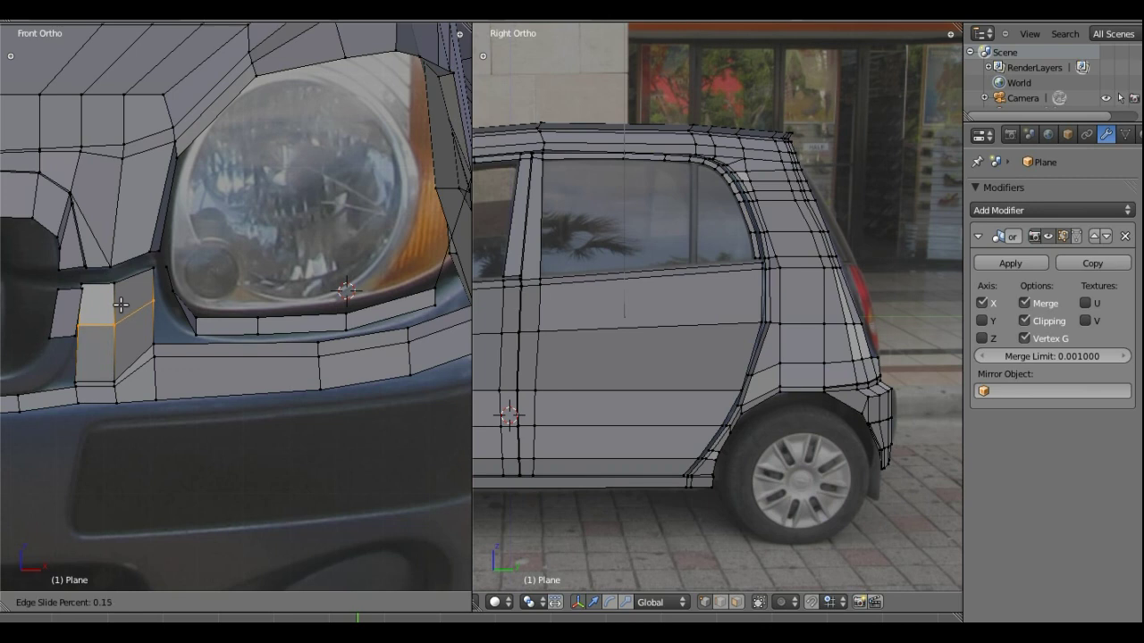
click(130, 295)
right_click(154, 262)
key(a)
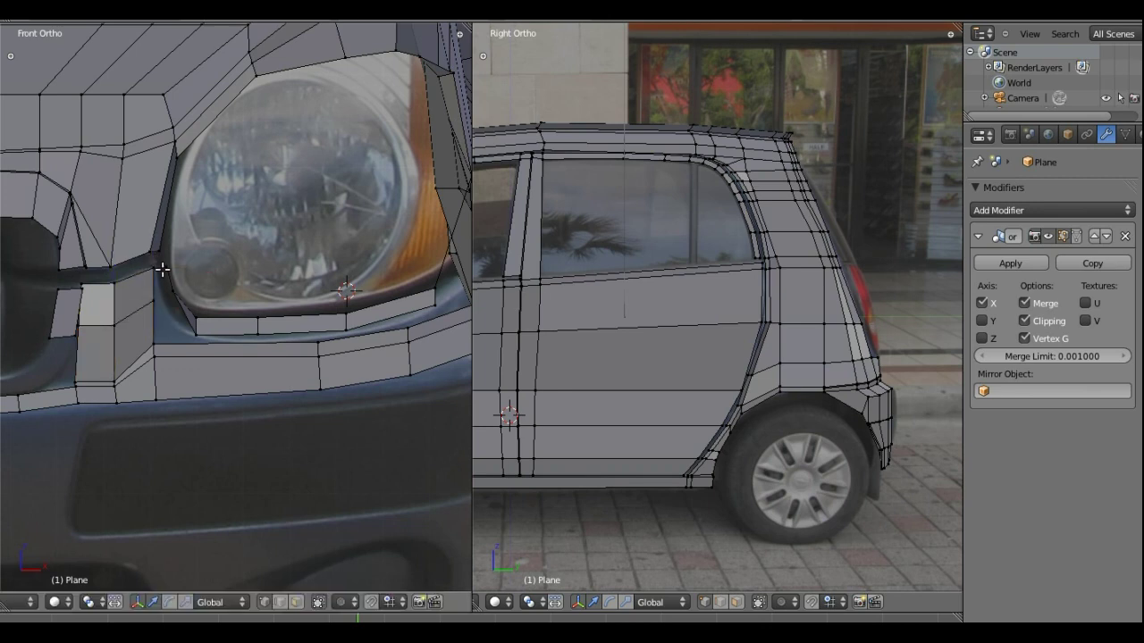
Select a vertex near the headlight's lower edge and inspect the opening from other angles before returning to front view
right_click(159, 268)
mouse_move(248, 243)
middle_down()
mouse_move(232, 250)
mouse_move(225, 304)
mouse_move(158, 334)
mouse_move(202, 334)
mouse_move(202, 317)
mouse_move(200, 334)
middle_up()
scroll(146, 339, up, 1)
scroll(102, 347, up, 2)
scroll(149, 340, up, 2)
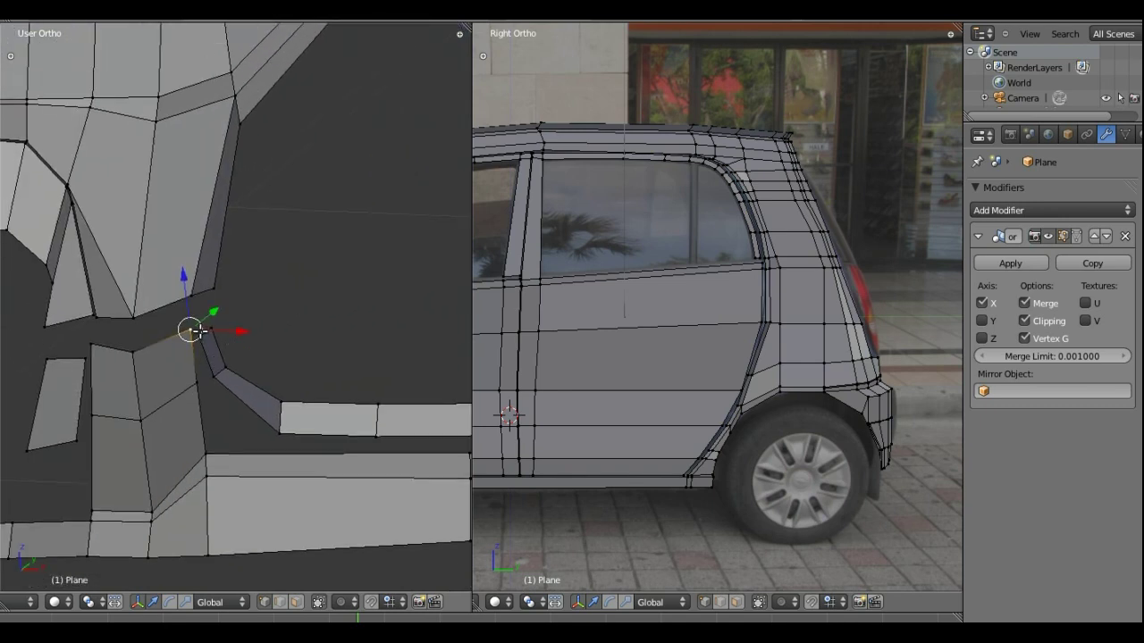
middle_drag(214, 375, 213, 365)
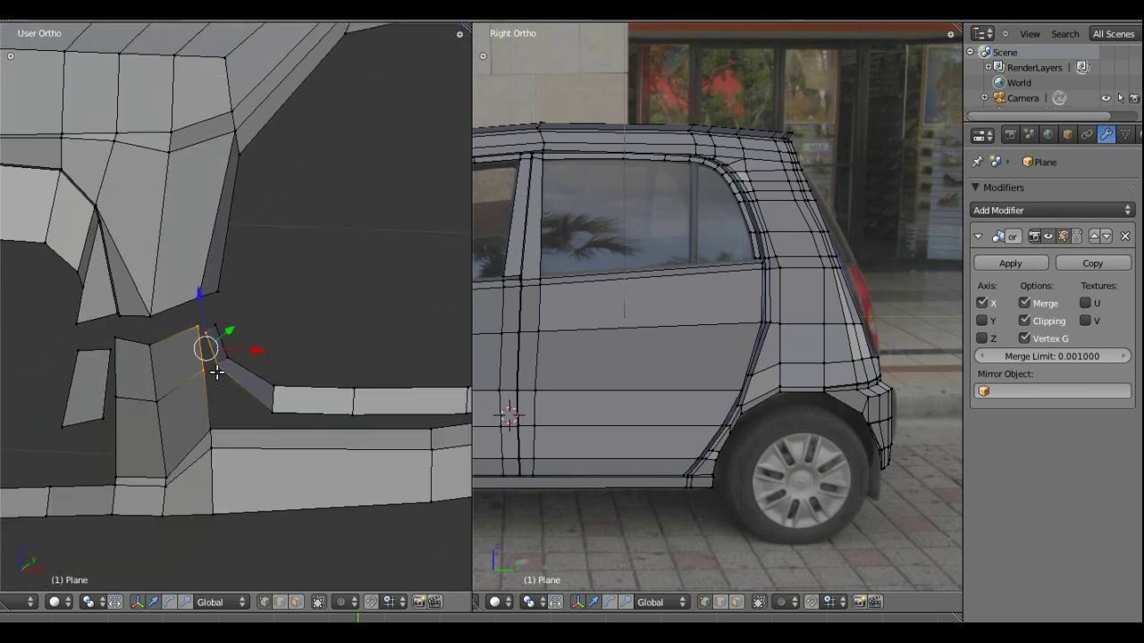
key(KP_1)
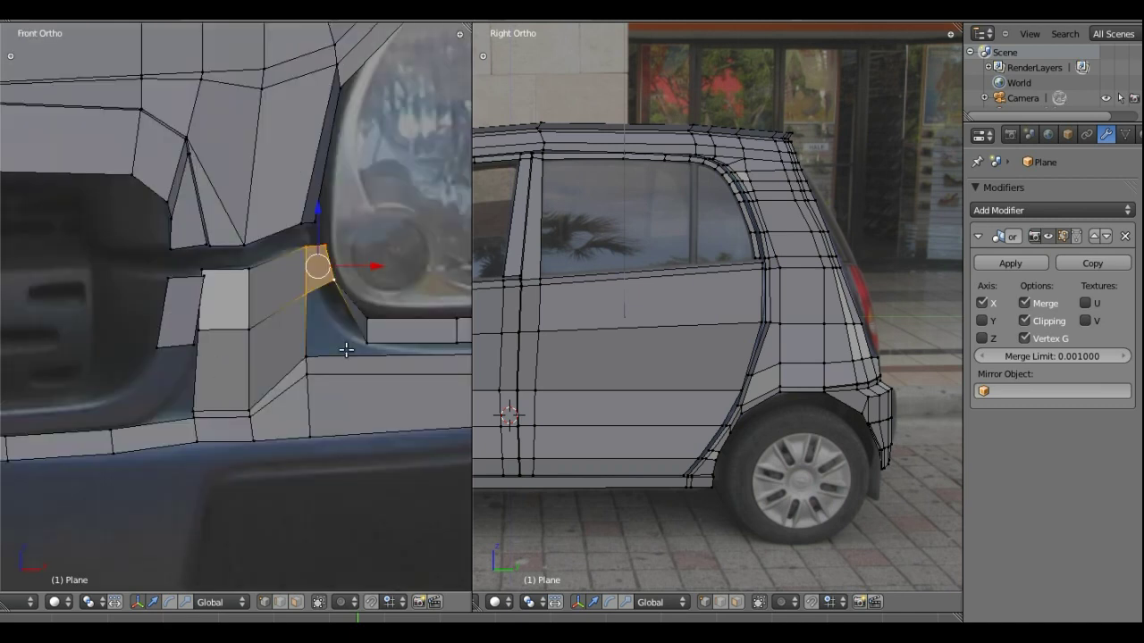
Raise the vertex below the headlight's inner corner, undoing a trial move along X
right_click(330, 277)
key(ctrl+r)
key(Escape)
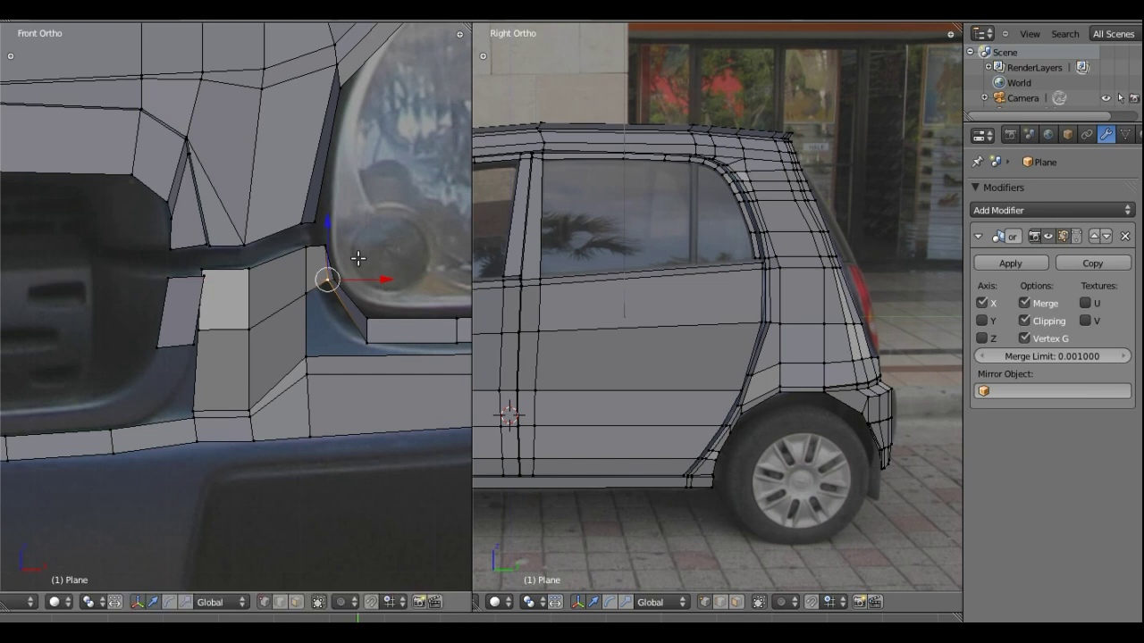
key(g)
click(325, 244)
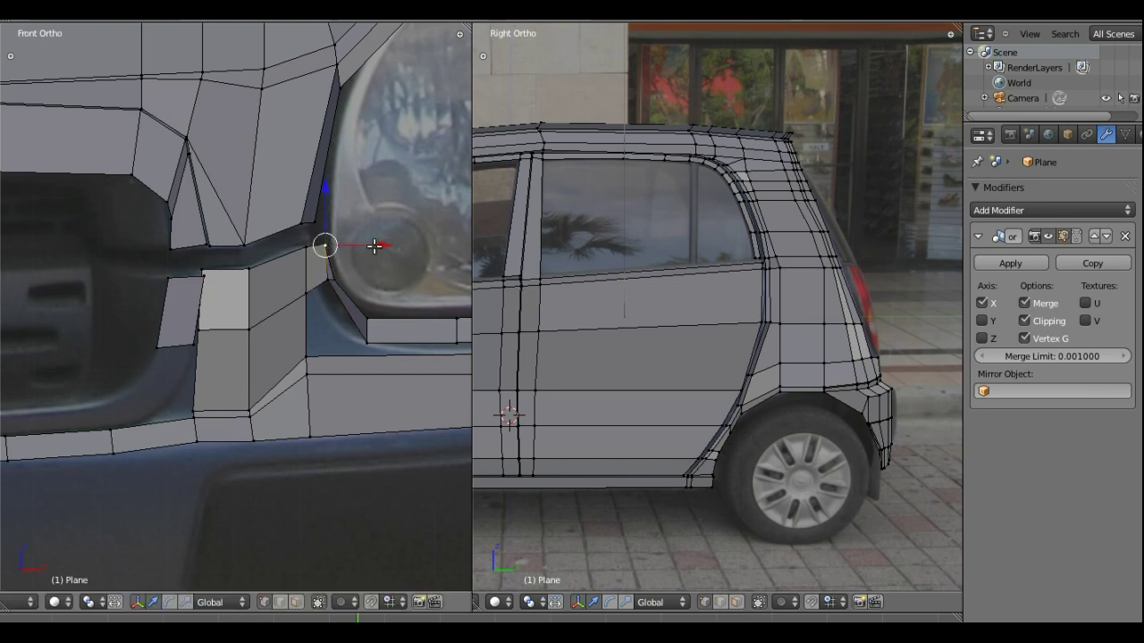
key(g)
key(x)
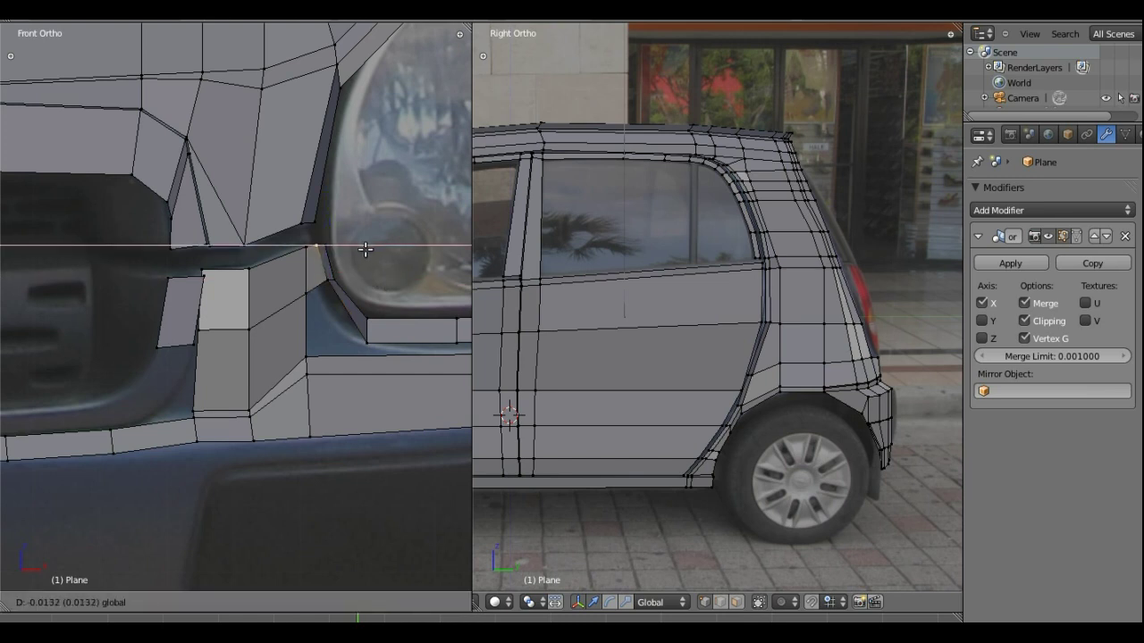
key(Escape)
key(ctrl+z)
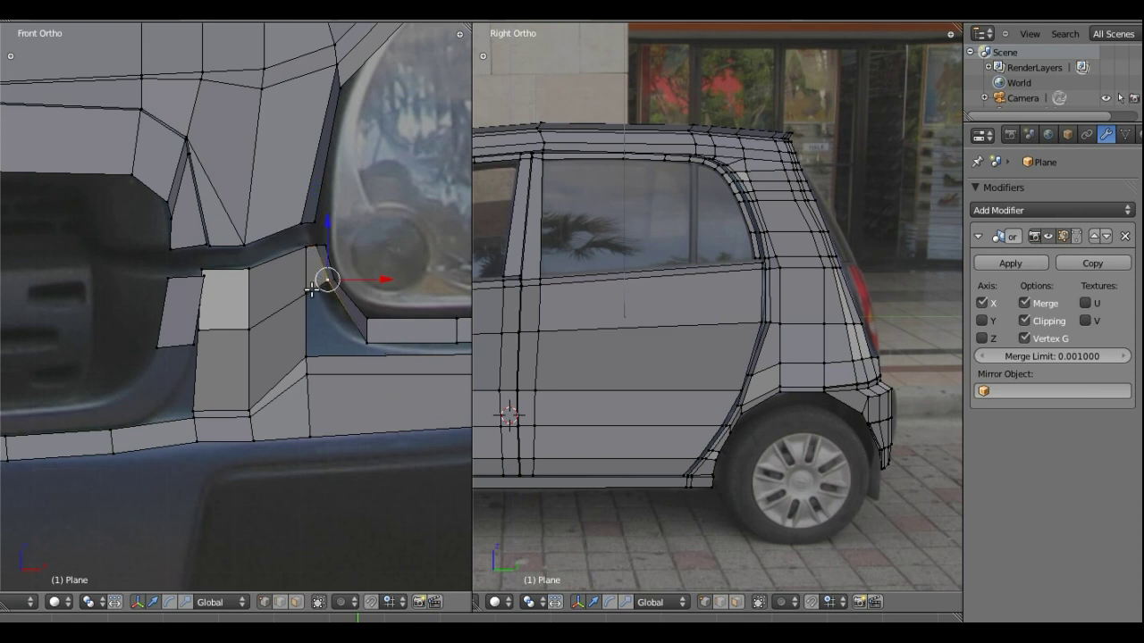
Select the four corner vertices of the face below the headlight's inner corner
shift+right_click(307, 288)
shift+right_click(307, 354)
shift+right_click(367, 339)
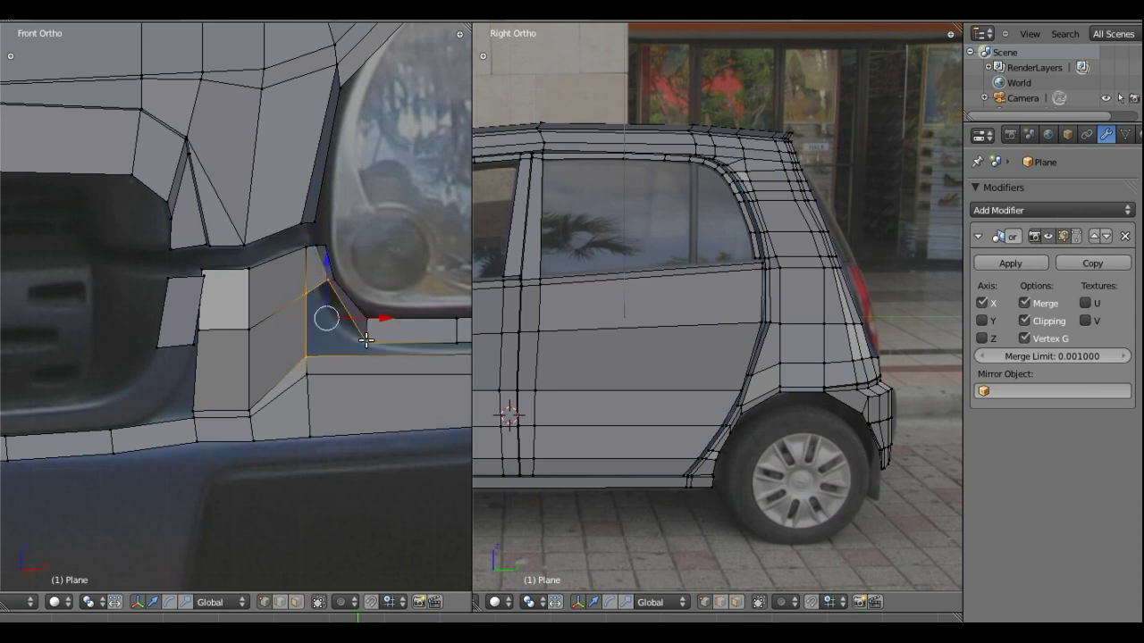
shift+middle_drag(402, 318, 265, 240)
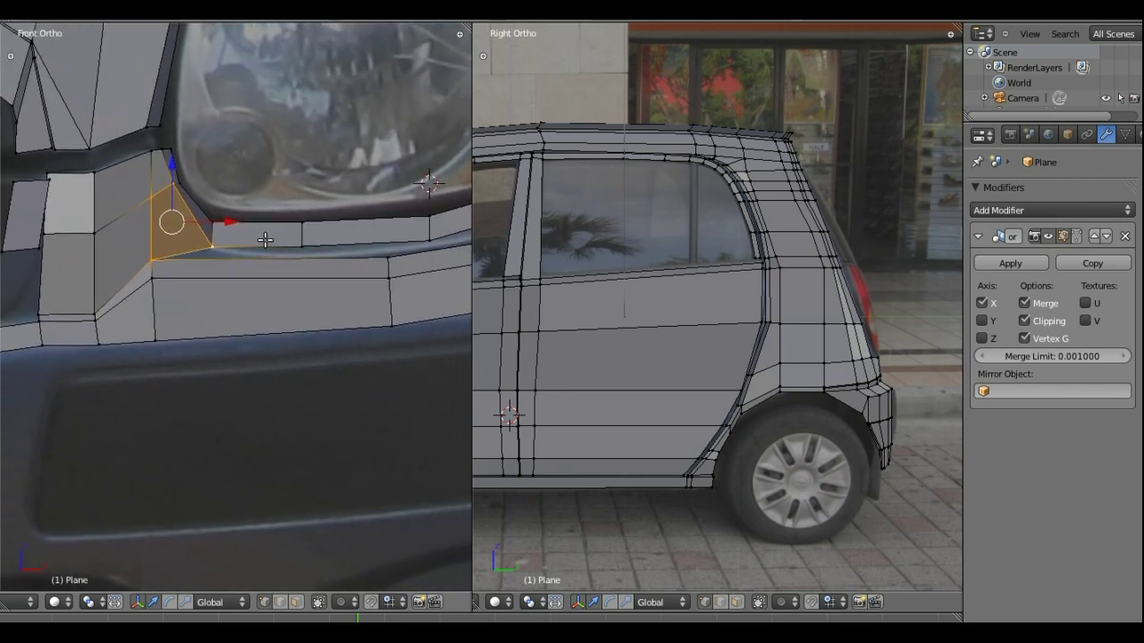
Cut a vertical edge loop through the bumper strip
key(a)
key(ctrl+r)
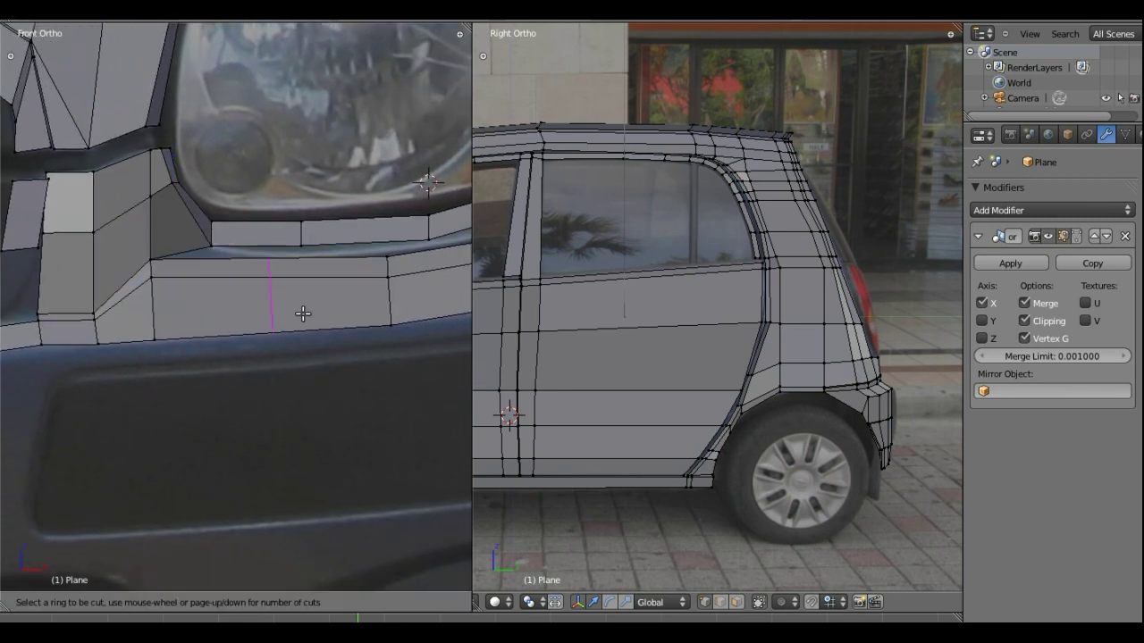
click(304, 311)
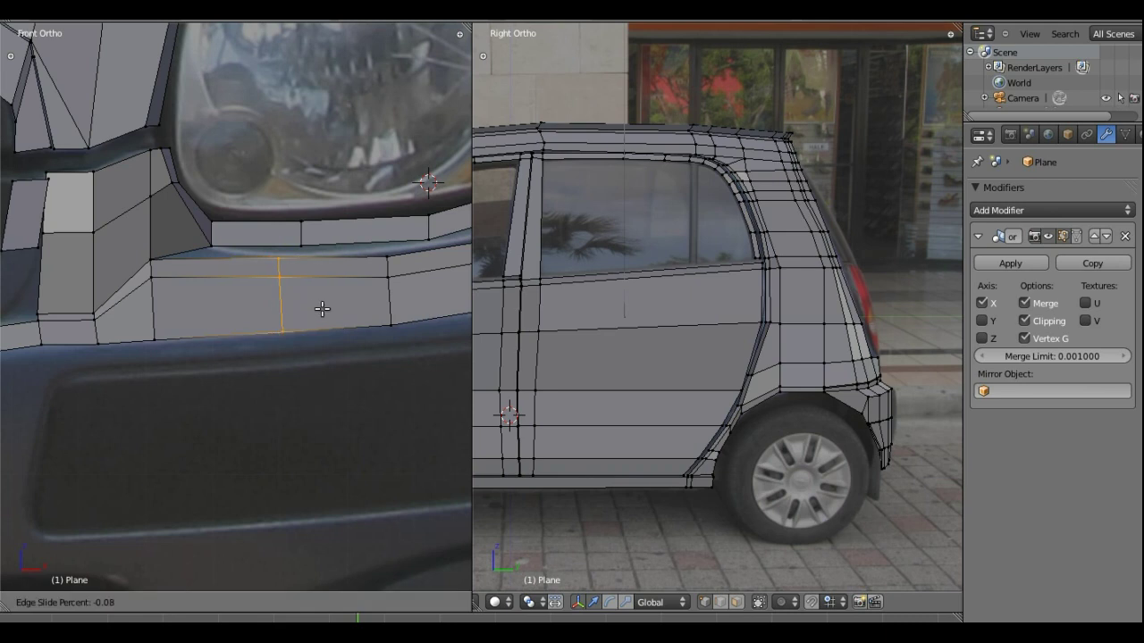
click(332, 310)
scroll(320, 284, up, 1)
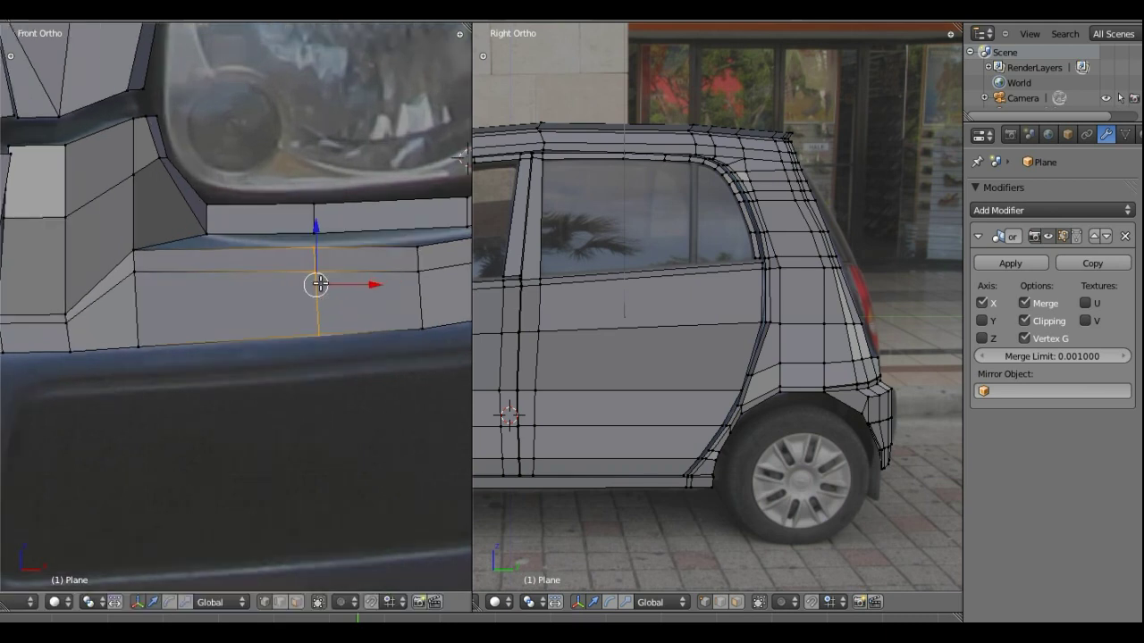
Select the edges running along the bumper ridge
right_click(315, 234)
alt+right_click(314, 234)
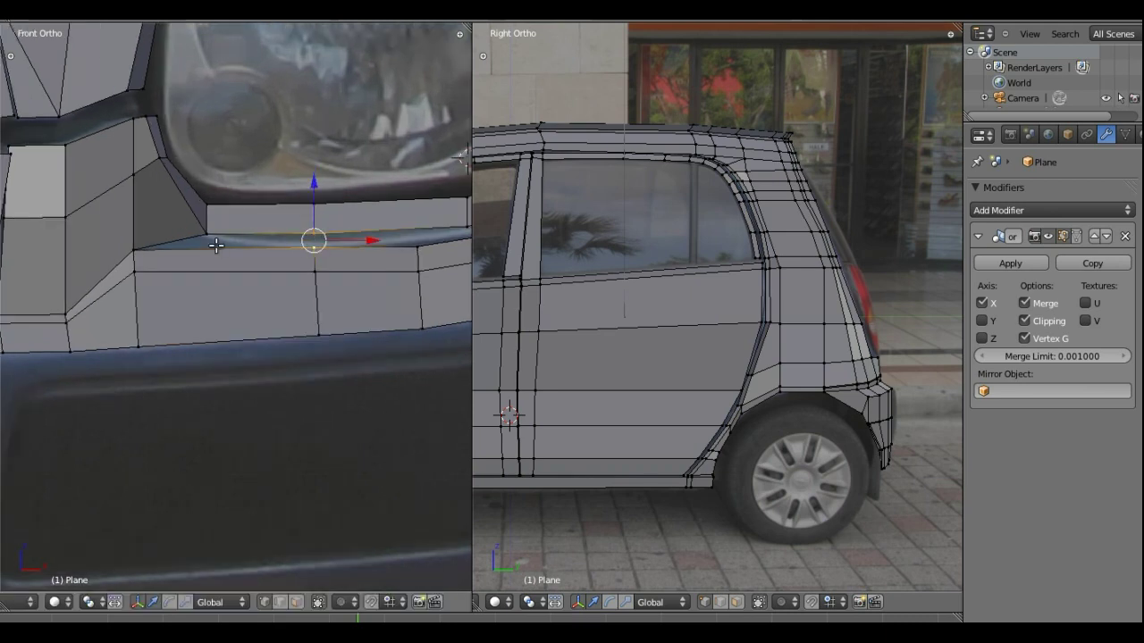
shift+right_click(133, 247)
shift+right_click(207, 239)
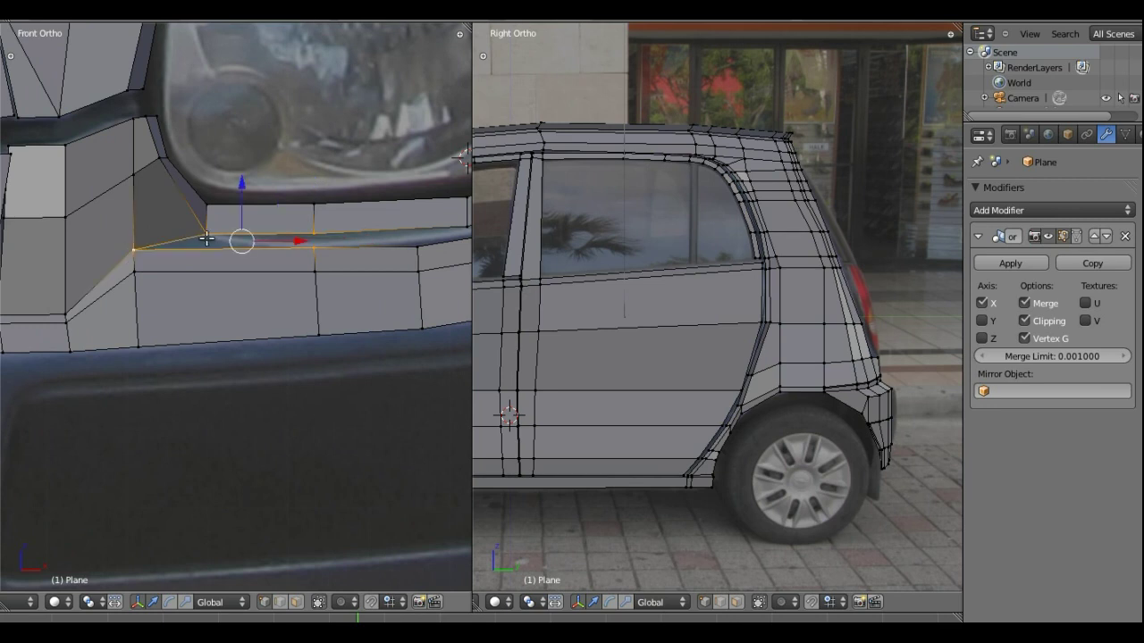
shift+right_click(204, 236)
mouse_move(404, 283)
shift+middle_down()
mouse_move(246, 329)
mouse_move(255, 331)
shift+middle_up()
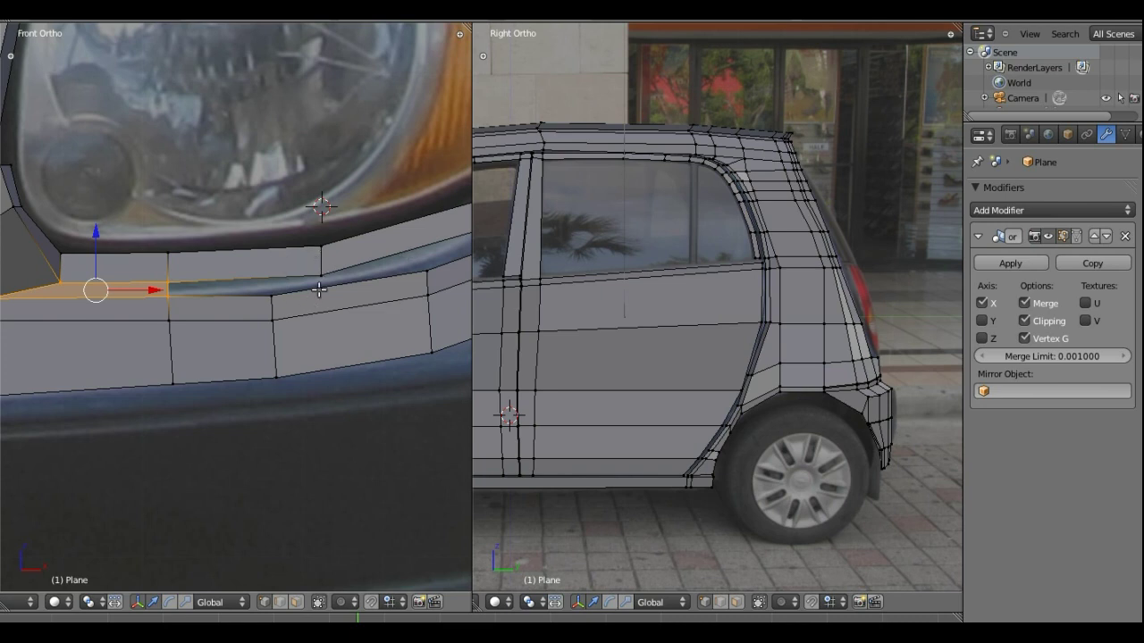
Loop cut the strip under the headlight, lower the new edge onto the ridge along Z, and select a second vertical loop
key(a)
key(ctrl+r)
click(264, 259)
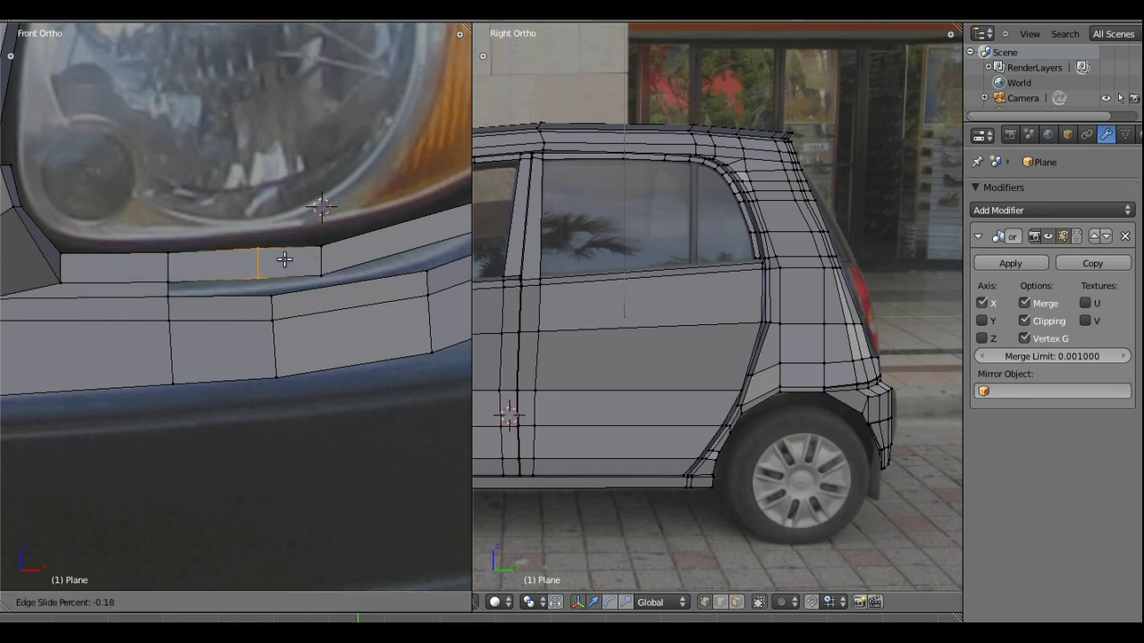
click(288, 260)
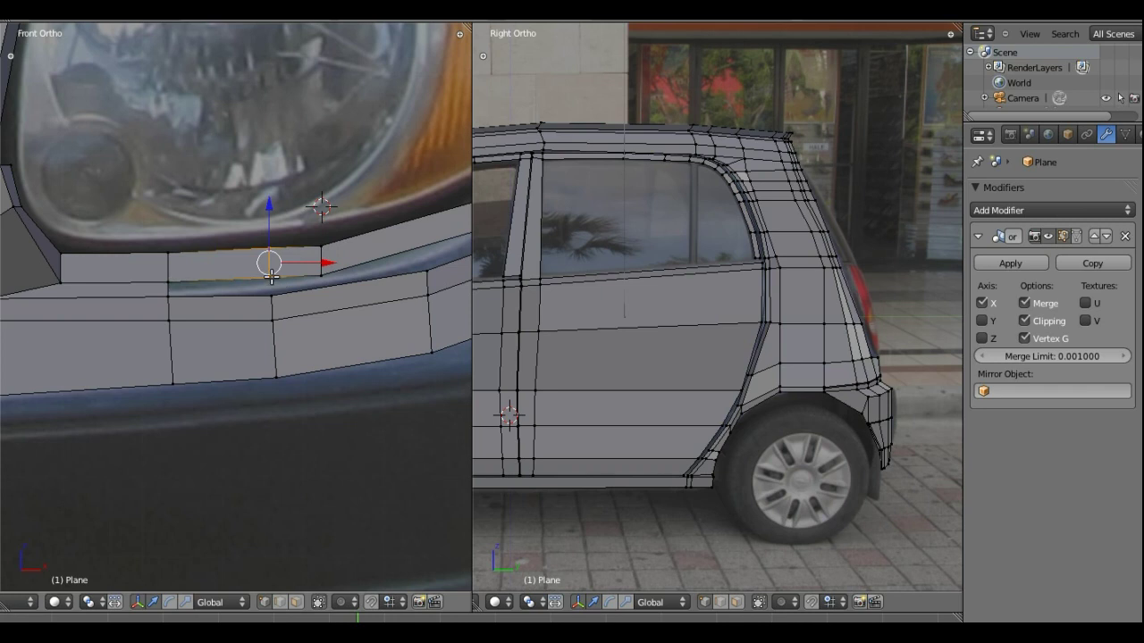
key(g)
key(z)
click(231, 295)
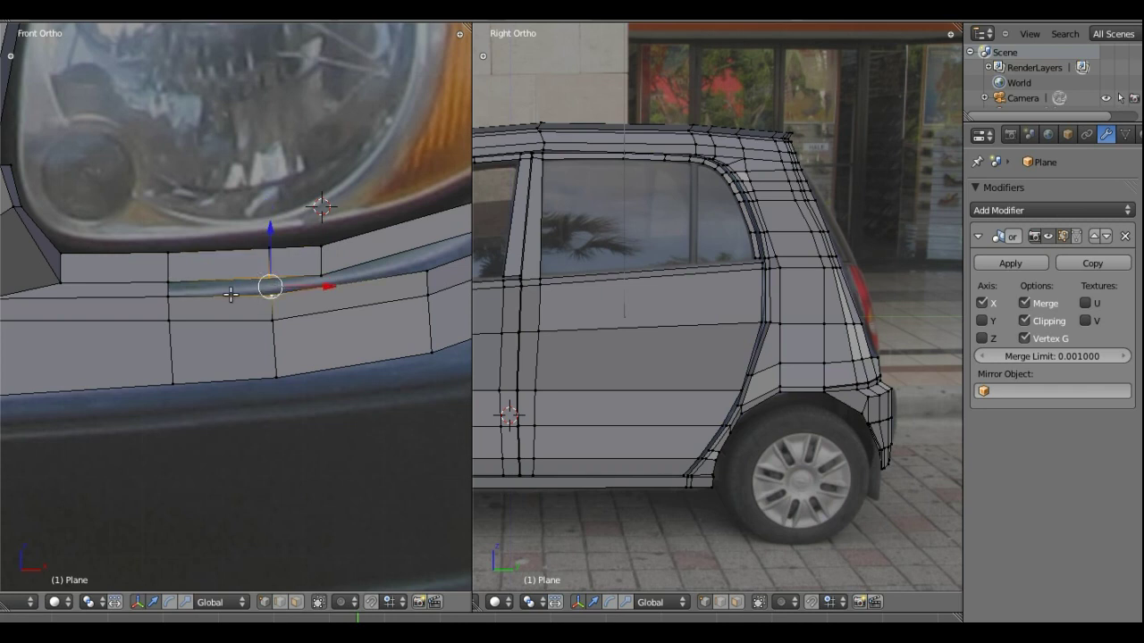
alt+shift+right_click(170, 282)
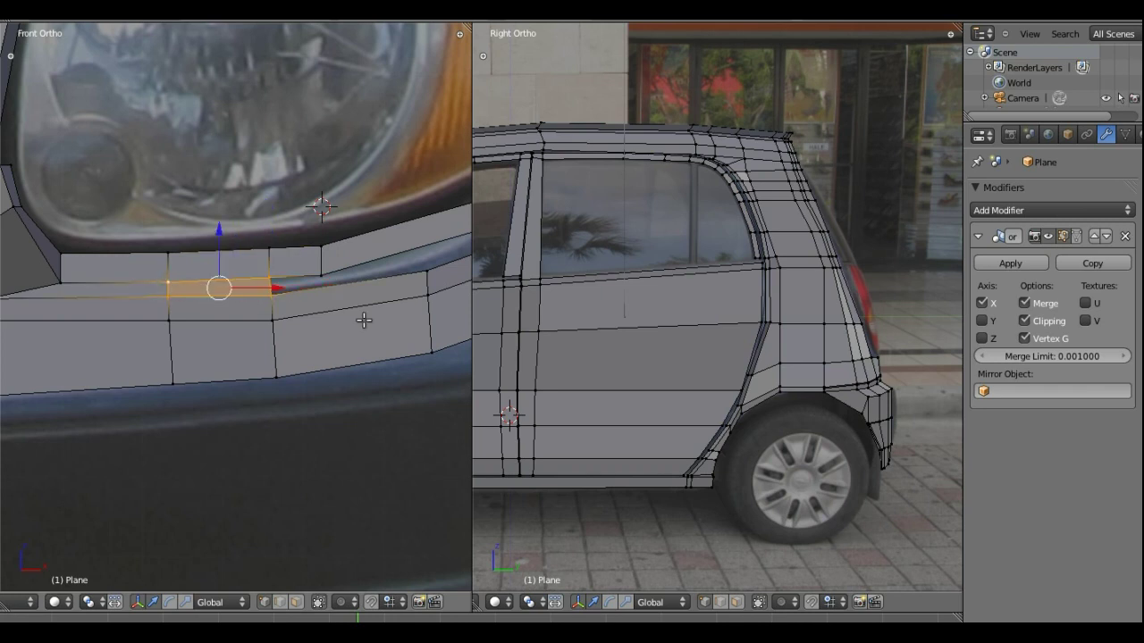
Check the selected edges' depth from the side view, then return to the front reference view
key(KP_6)
middle_drag(399, 303, 385, 311)
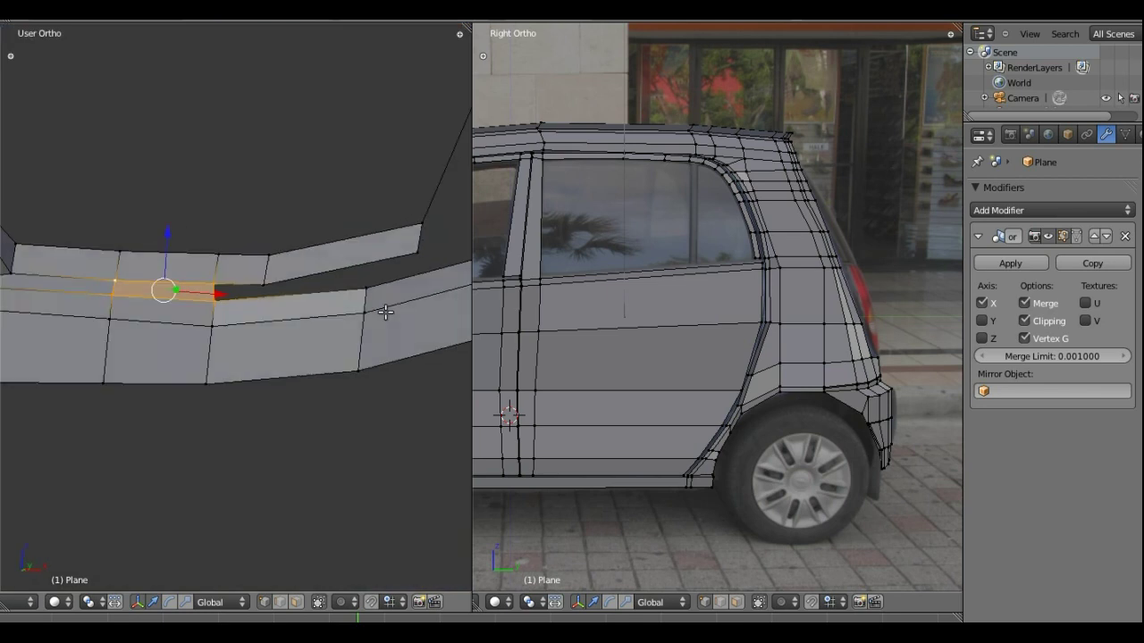
key(KP_1)
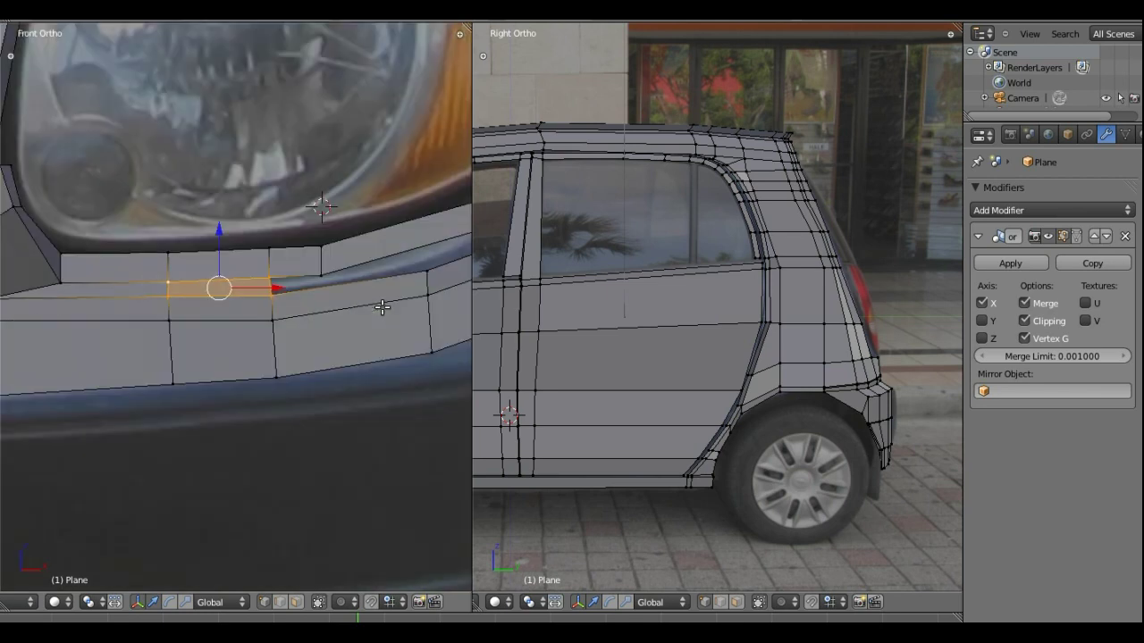
shift+middle_drag(381, 298, 242, 343)
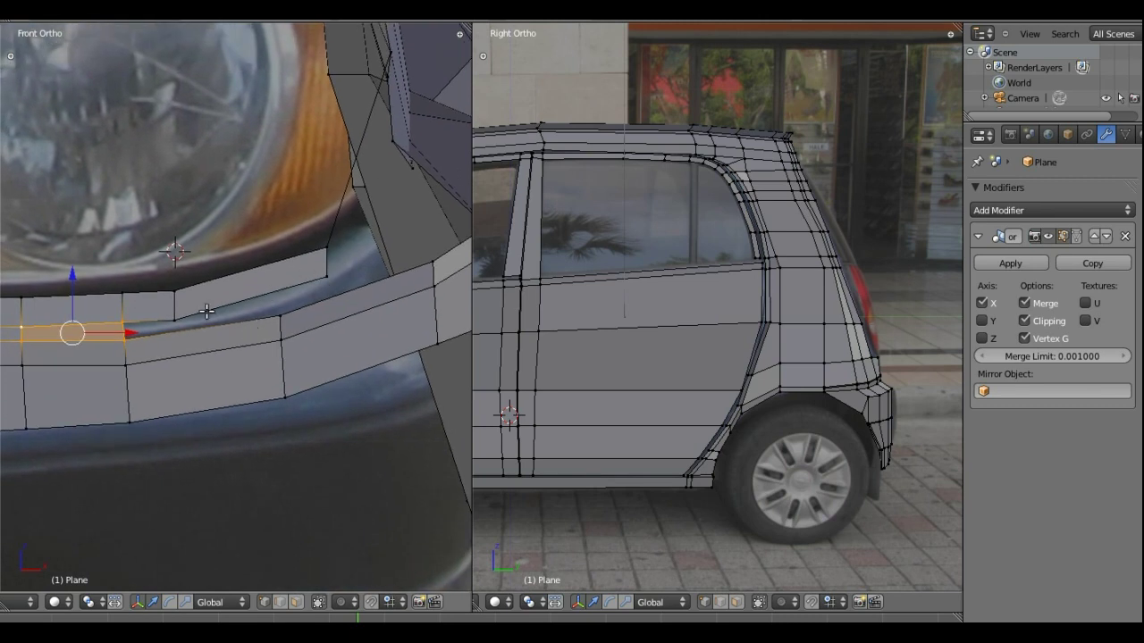
Cut a vertical edge loop in the strip and select the four corners of the adjacent face
key(ctrl+r)
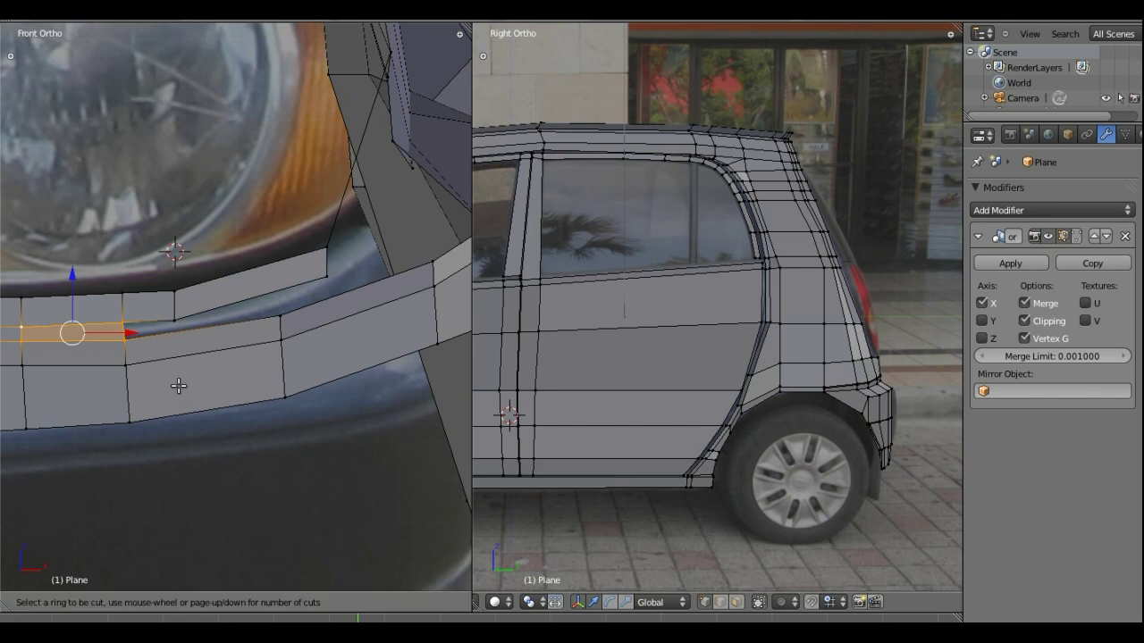
click(203, 360)
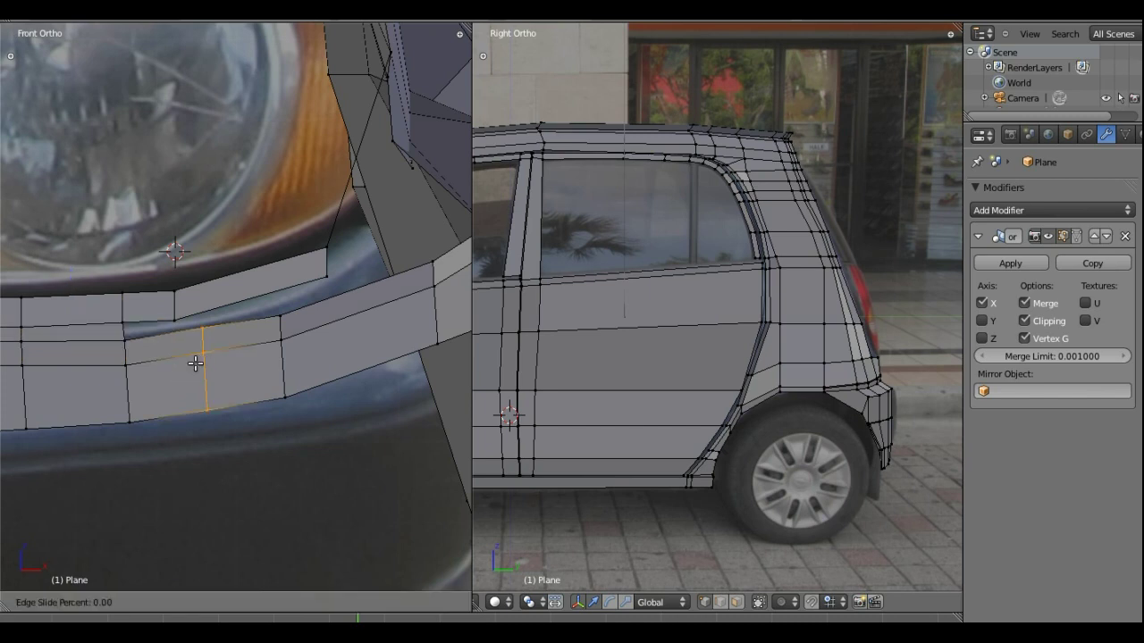
click(180, 368)
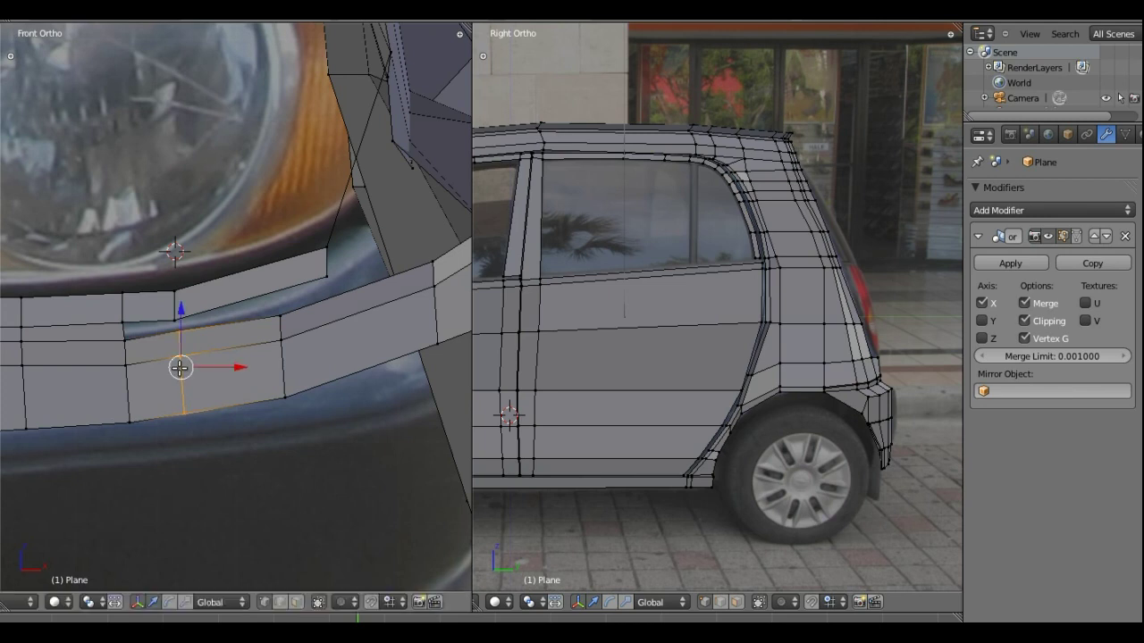
right_click(175, 319)
shift+right_click(176, 332)
shift+right_click(122, 323)
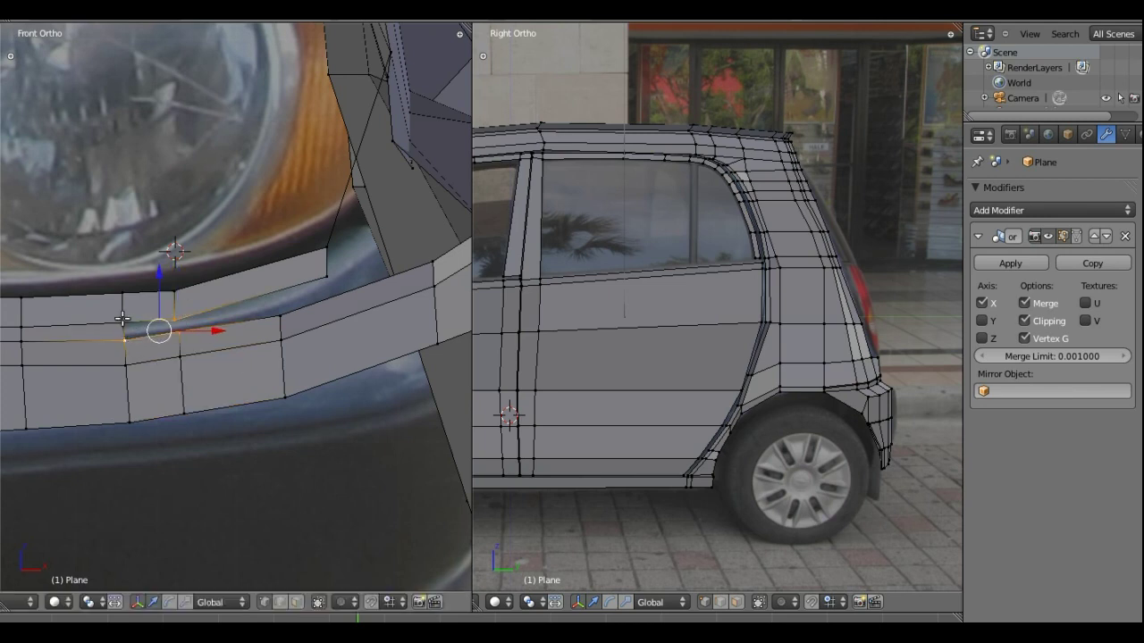
shift+right_click(126, 339)
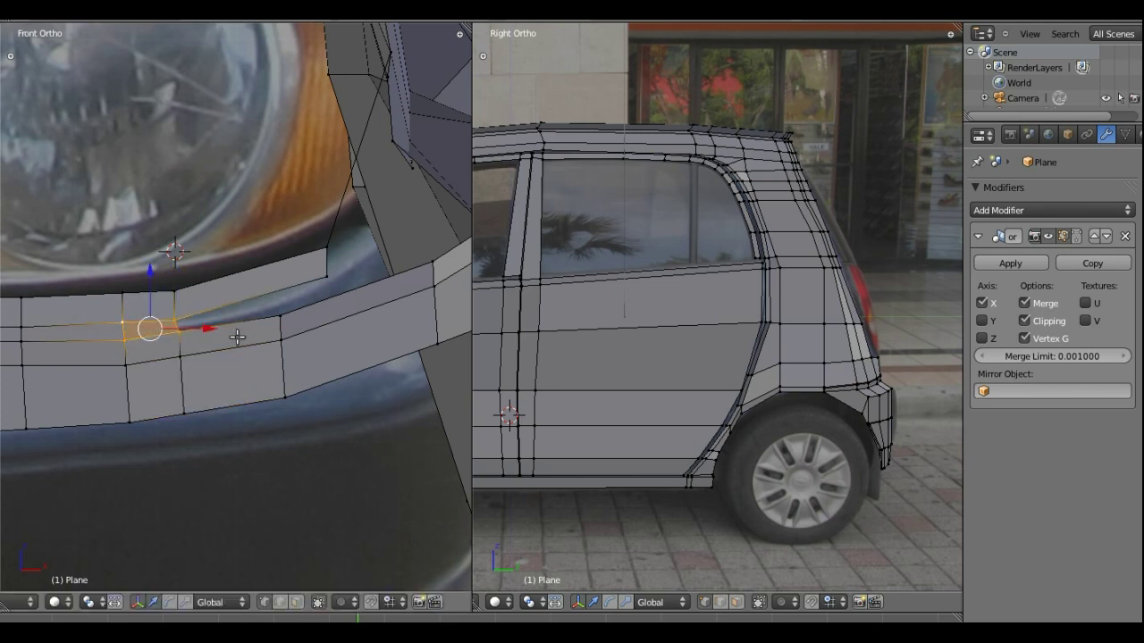
Add another loop cut through the strip and move it down slightly
key(ctrl+r)
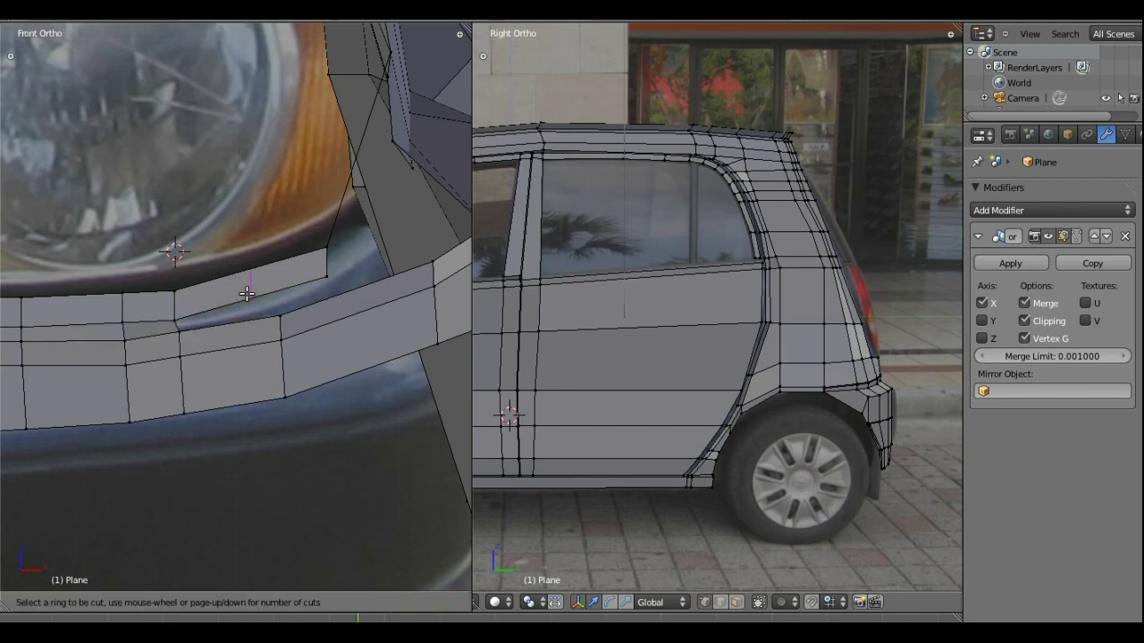
click(248, 289)
click(257, 300)
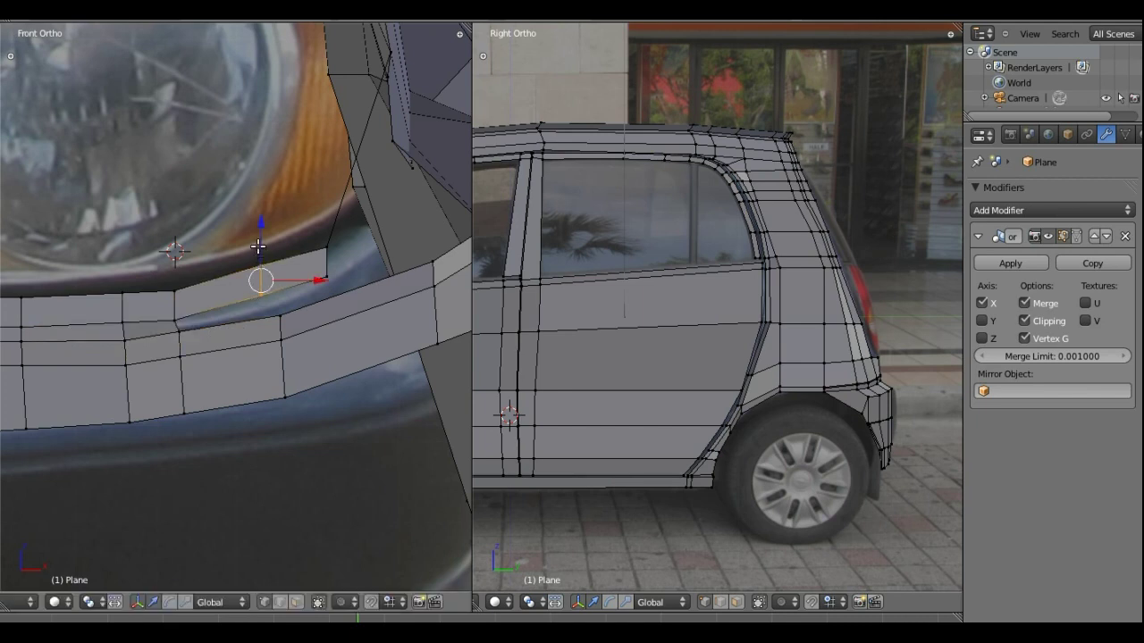
drag(259, 247, 263, 259)
click(264, 259)
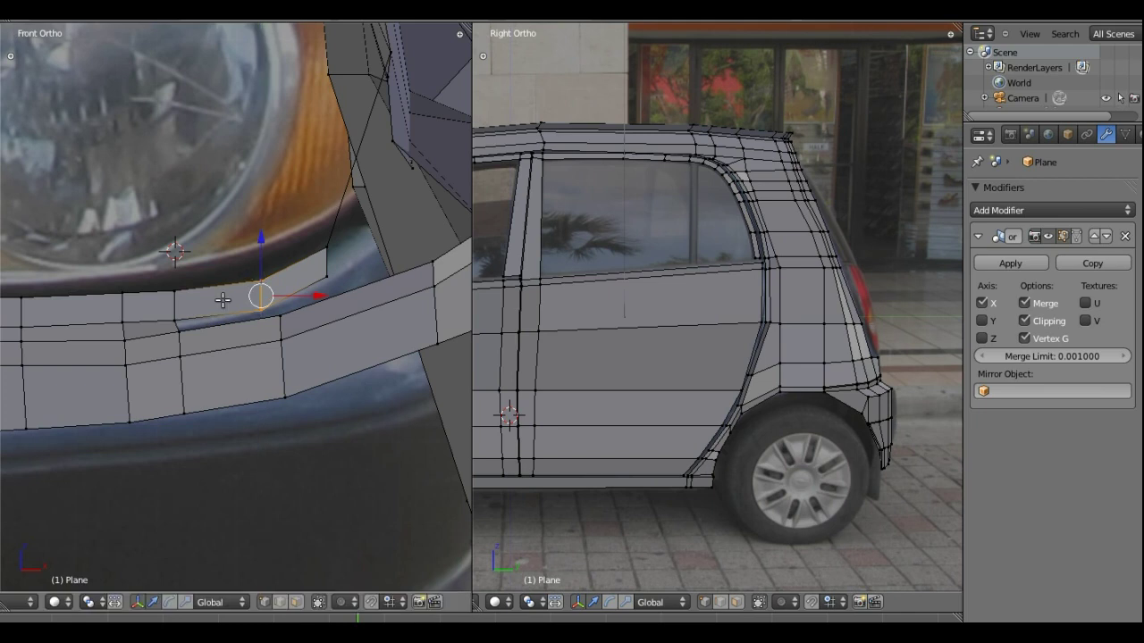
Adjust the strip's top vertices to follow the headlight rim, then select vertices along the bumper edge
right_click(172, 319)
drag(179, 291, 175, 268)
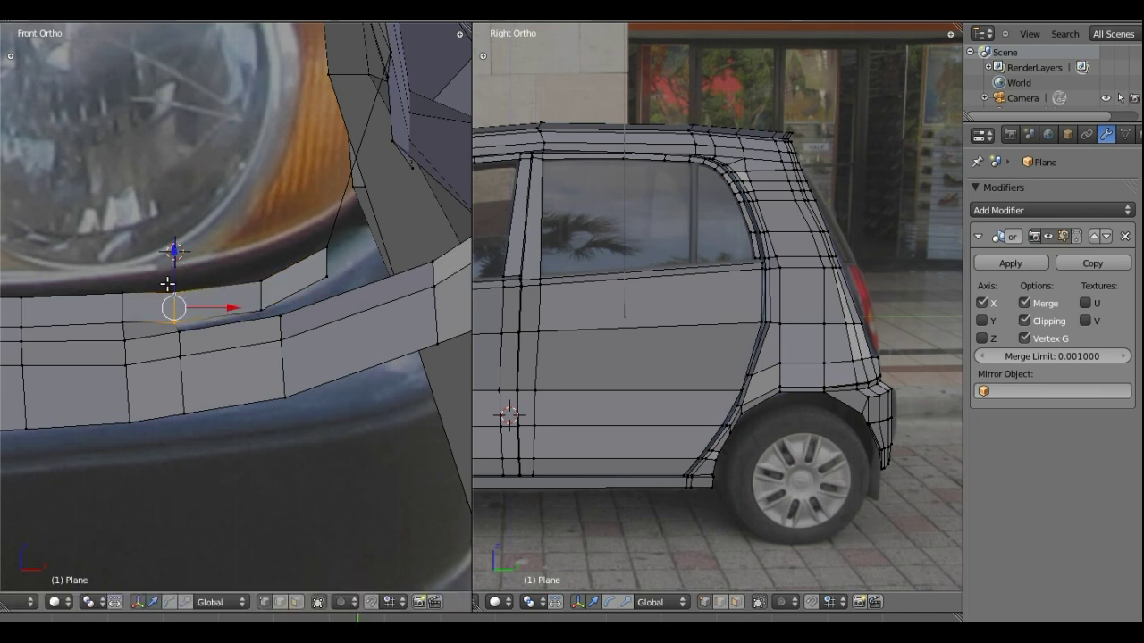
right_click(121, 320)
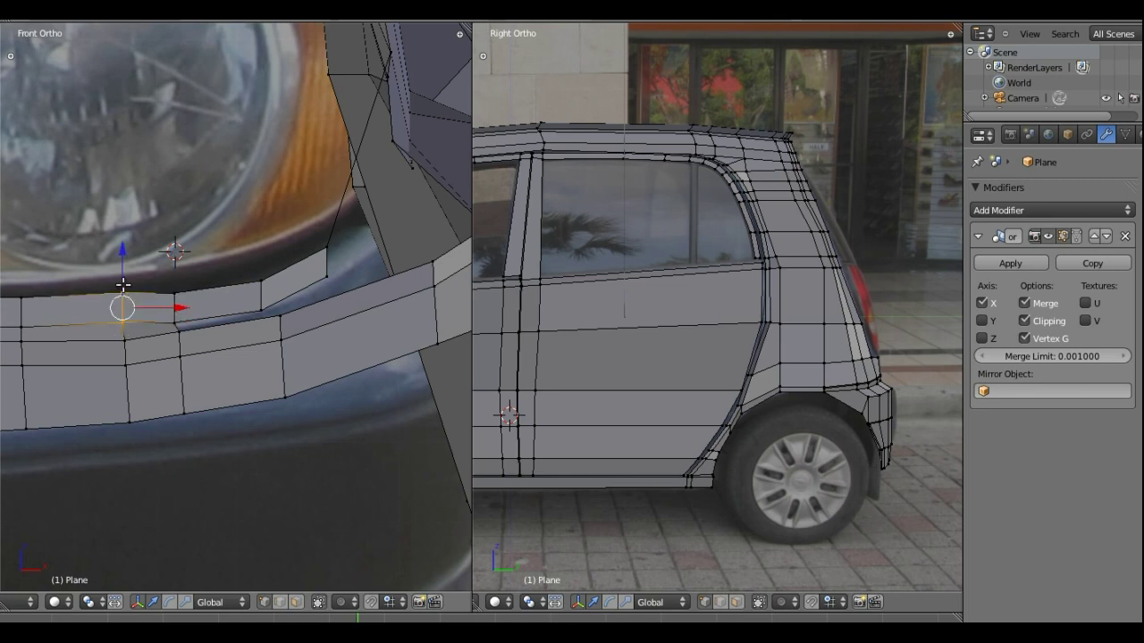
drag(122, 288, 124, 288)
right_click(265, 309)
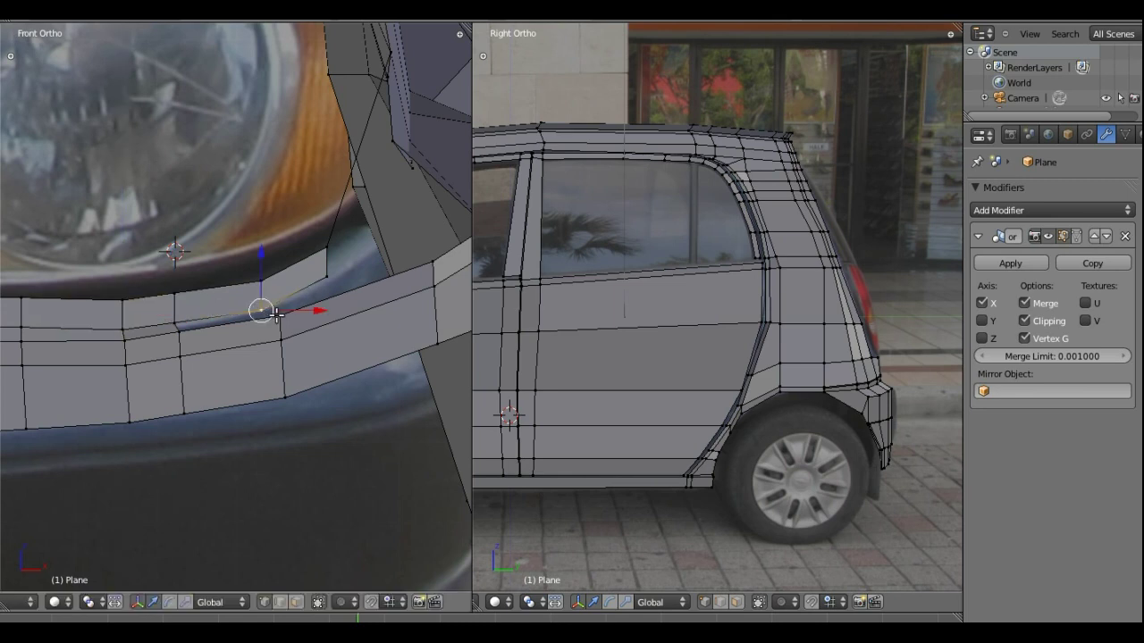
shift+right_click(182, 325)
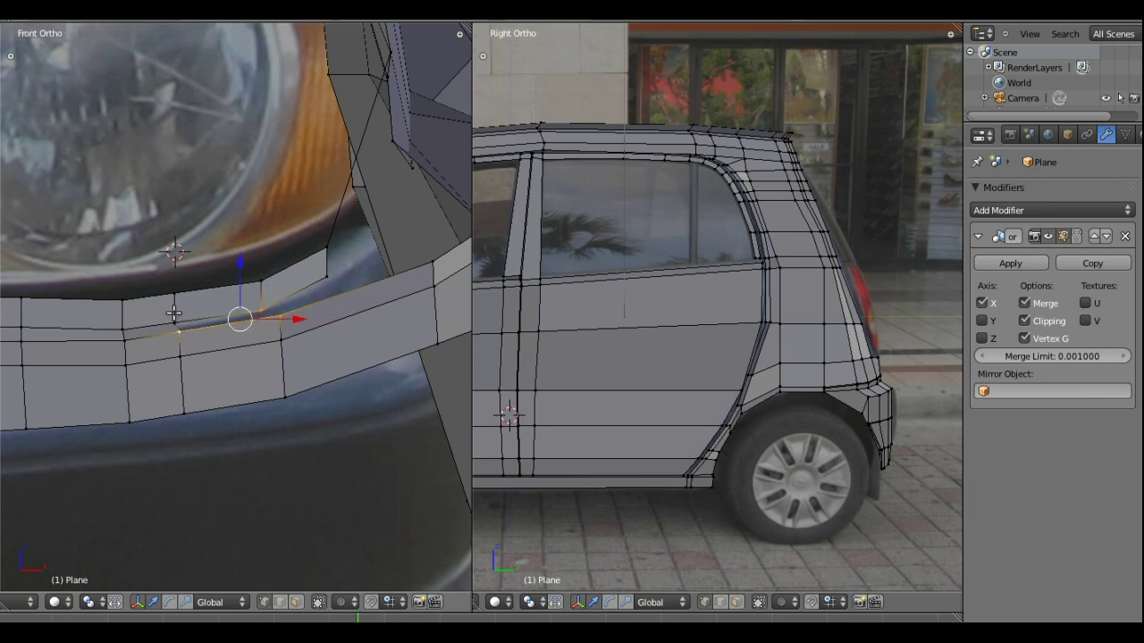
shift+right_click(175, 322)
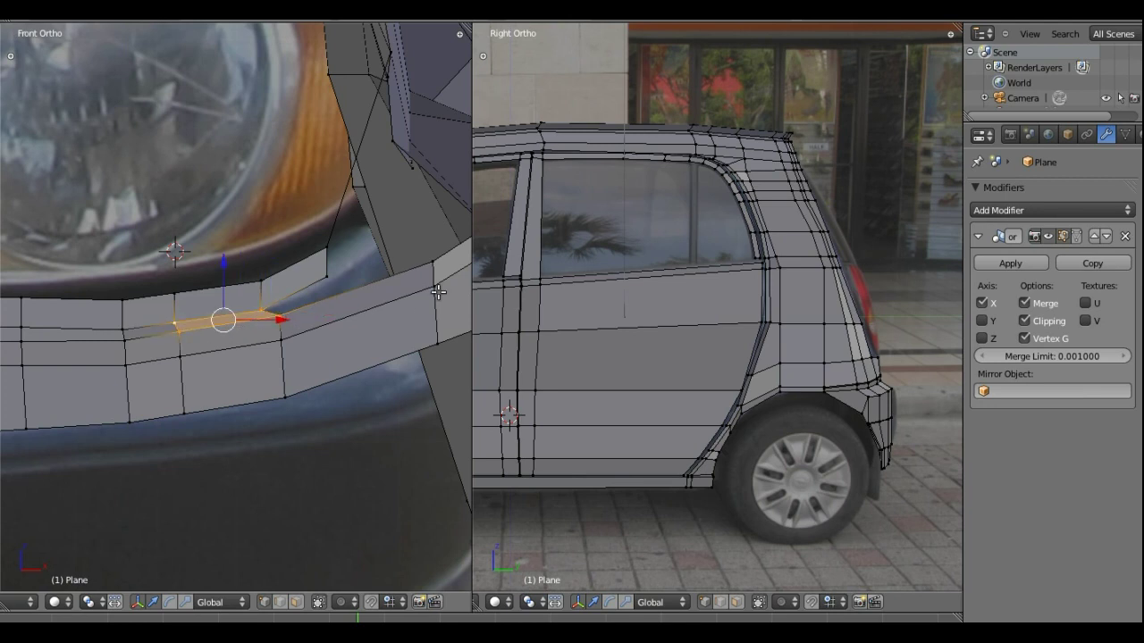
mouse_move(407, 251)
middle_down()
mouse_move(348, 412)
mouse_move(327, 370)
mouse_move(348, 322)
mouse_move(327, 321)
middle_up()
click(206, 360)
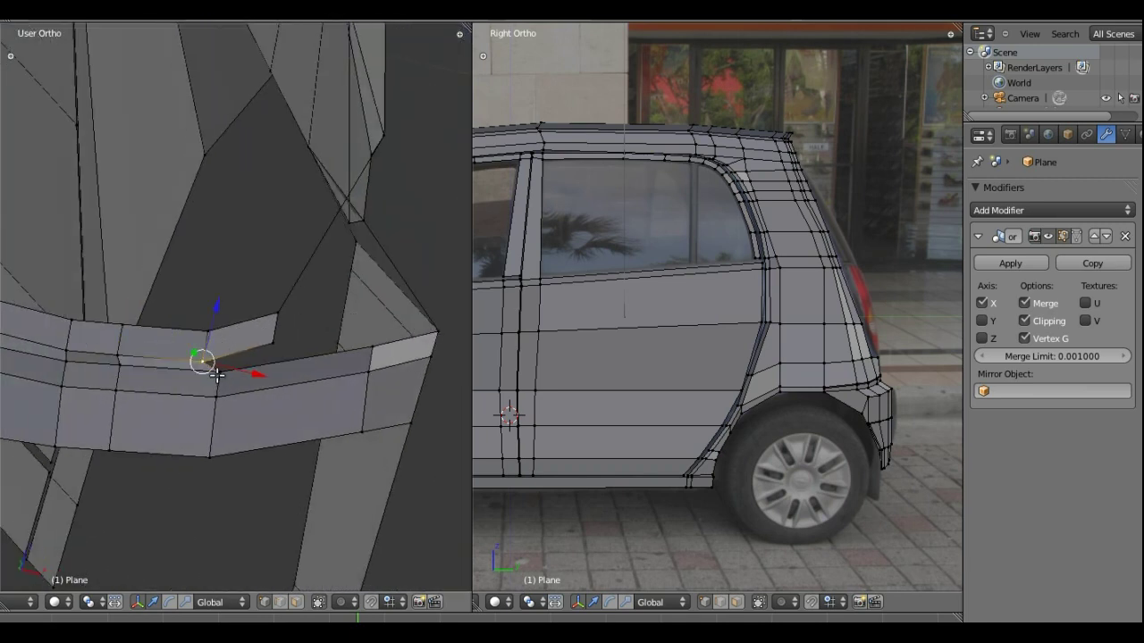
shift+click(219, 372)
shift+click(276, 342)
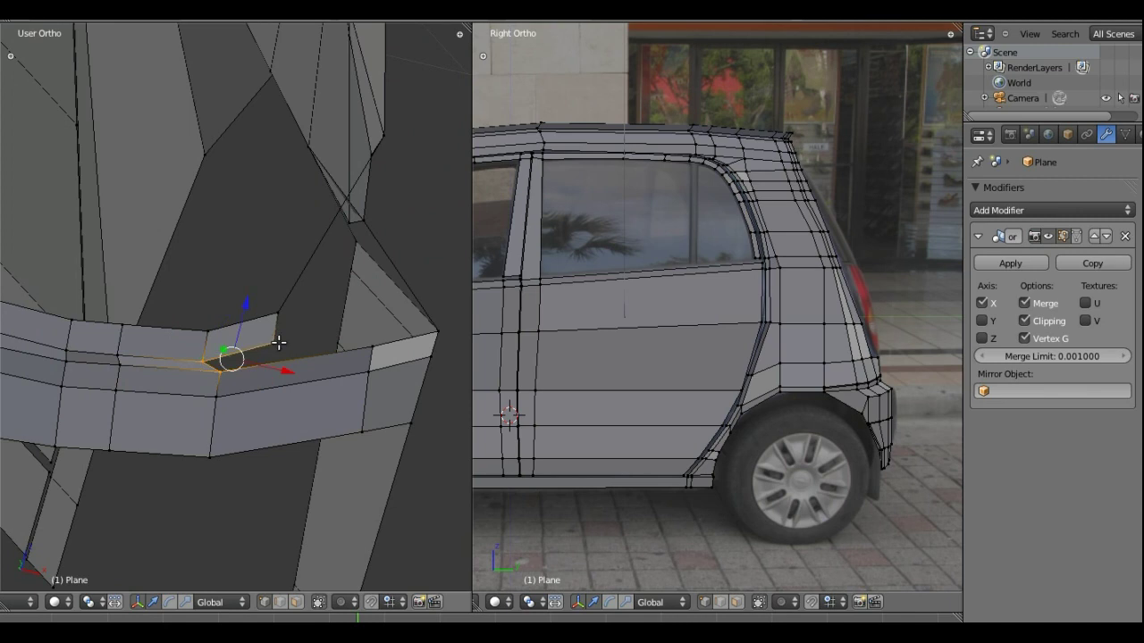
shift+click(361, 337)
key(KP_1)
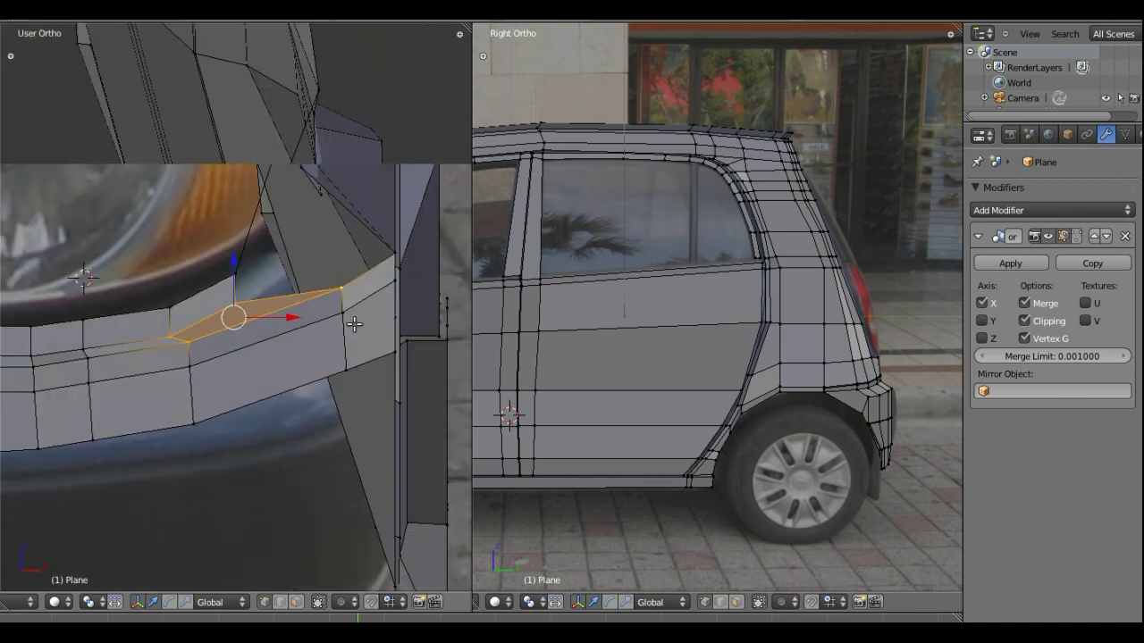
mouse_move(321, 247)
middle_down()
mouse_move(327, 276)
mouse_move(327, 258)
mouse_move(268, 232)
mouse_move(263, 214)
mouse_move(319, 258)
mouse_move(294, 273)
mouse_move(291, 262)
middle_up()
scroll(247, 219, up, 2)
key(ctrl+r)
key(Escape)
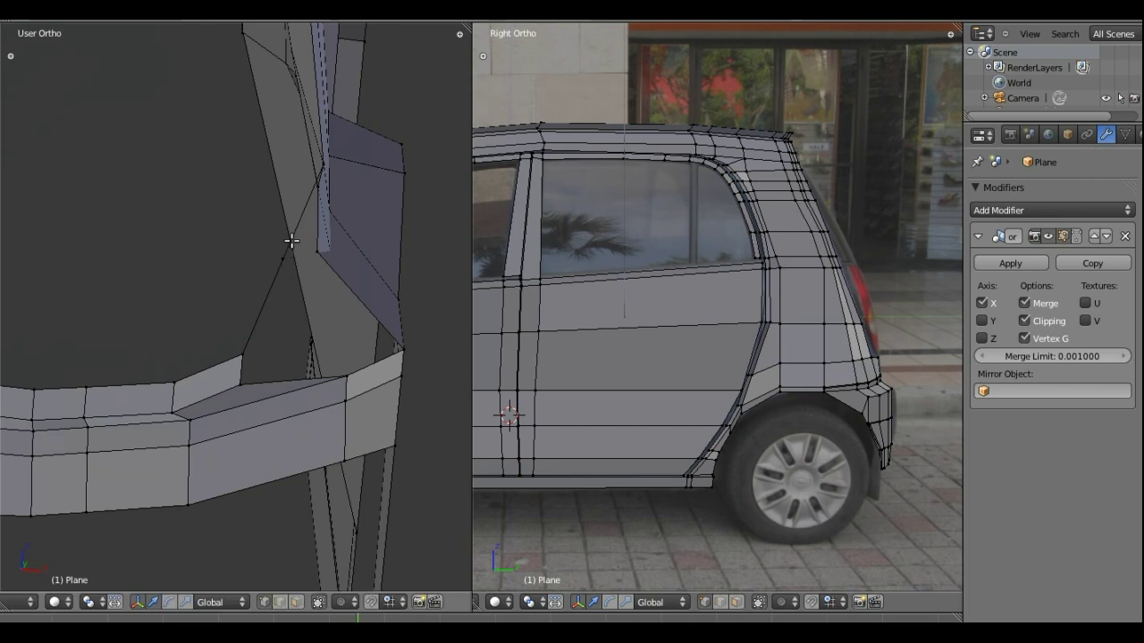
Nudge the side piece's top vertex along X and select the four vertices of its face
right_click(322, 165)
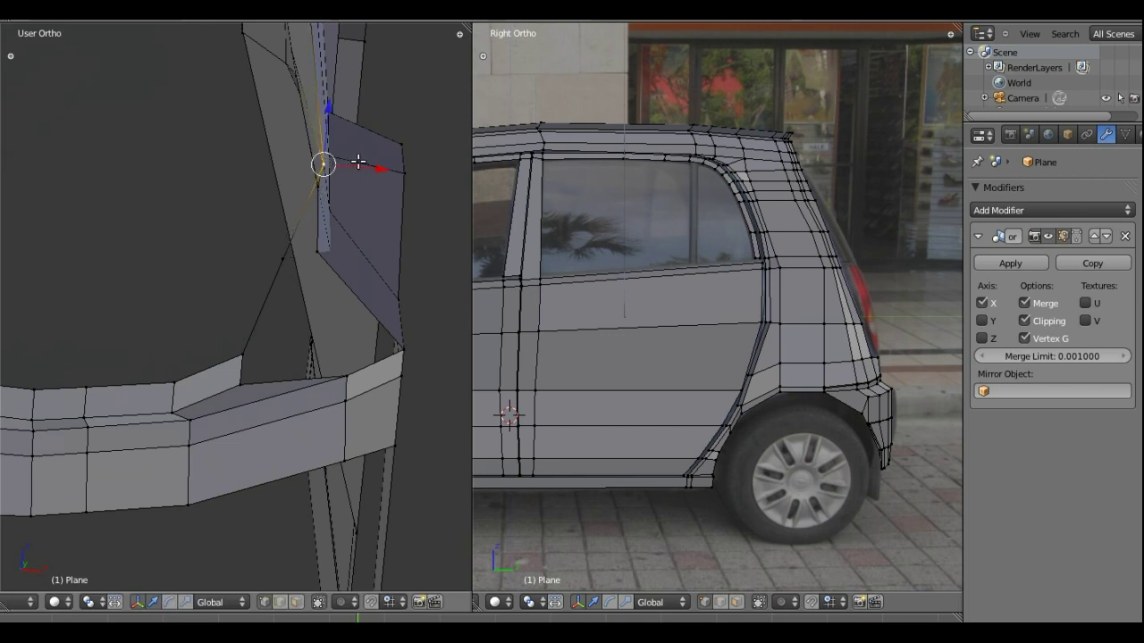
key(g)
key(x)
click(362, 177)
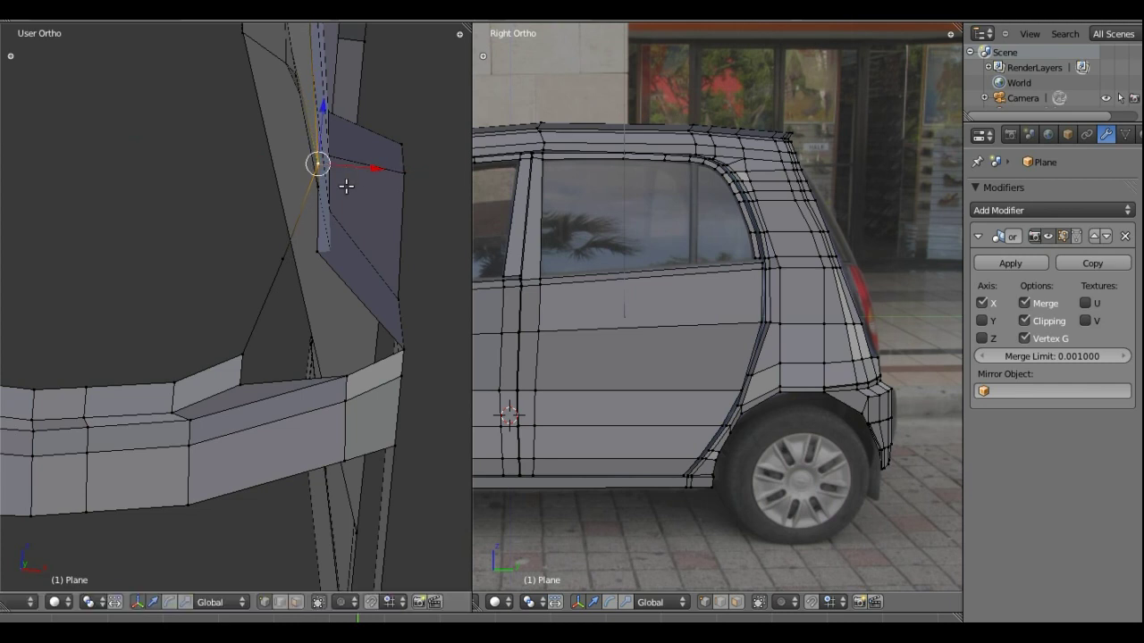
shift+right_click(319, 188)
shift+right_click(317, 251)
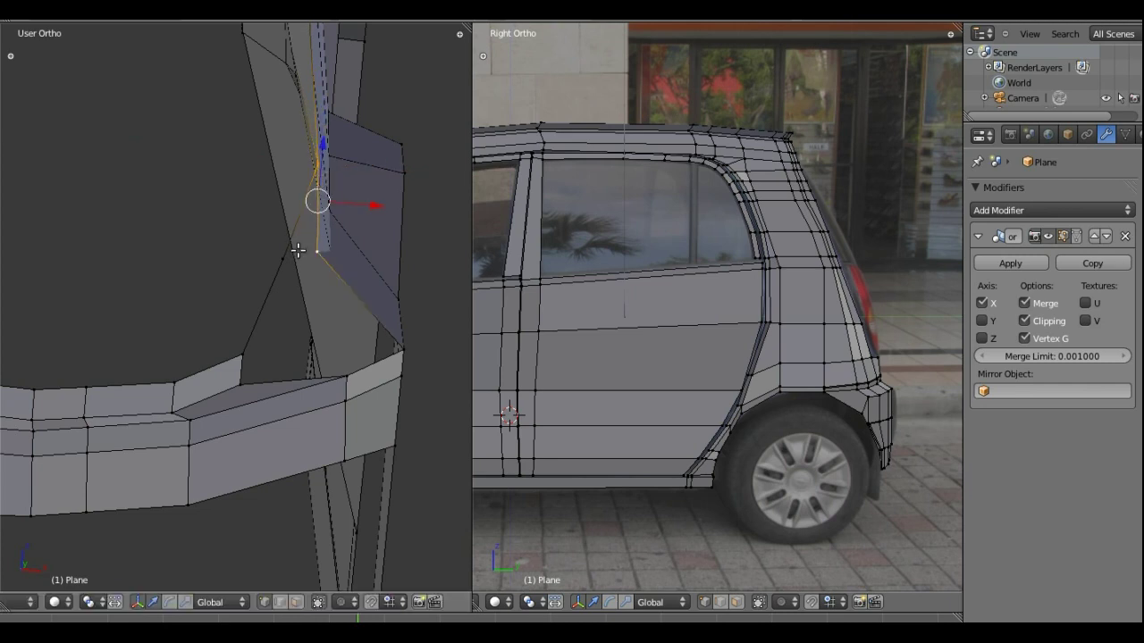
shift+right_click(286, 255)
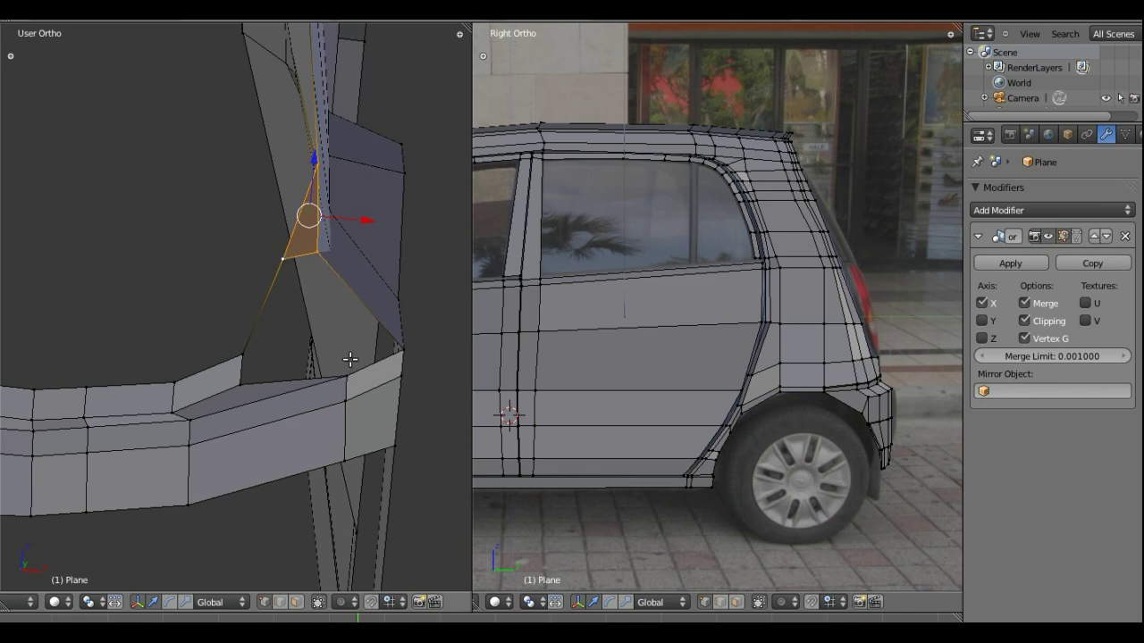
Add an edge loop across the side piece beside the headlight
key(ctrl+r)
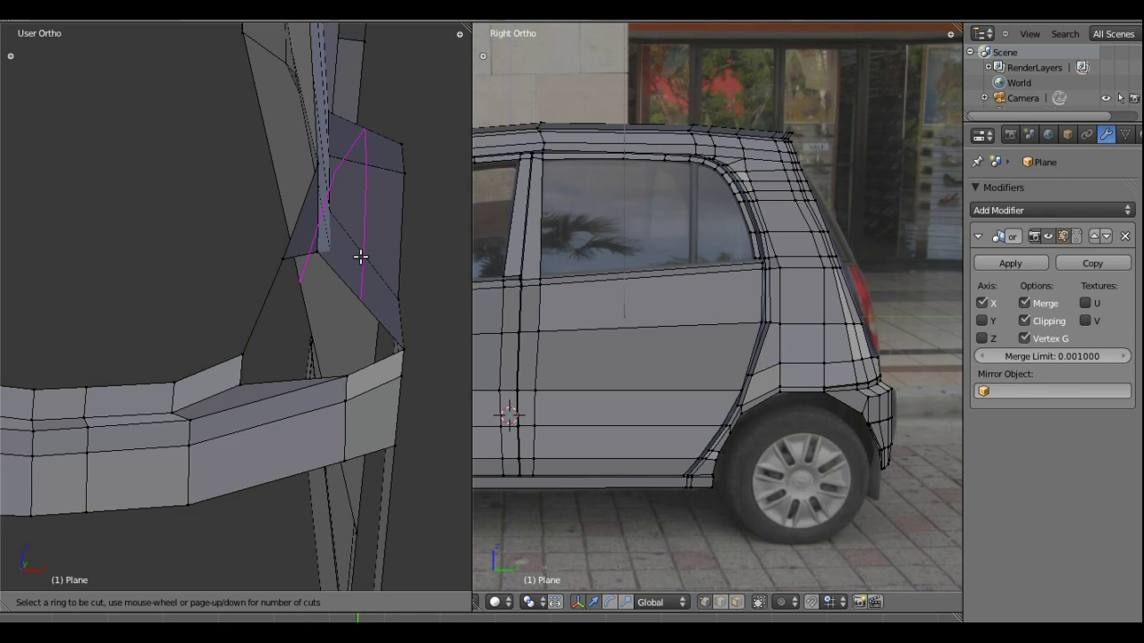
click(379, 259)
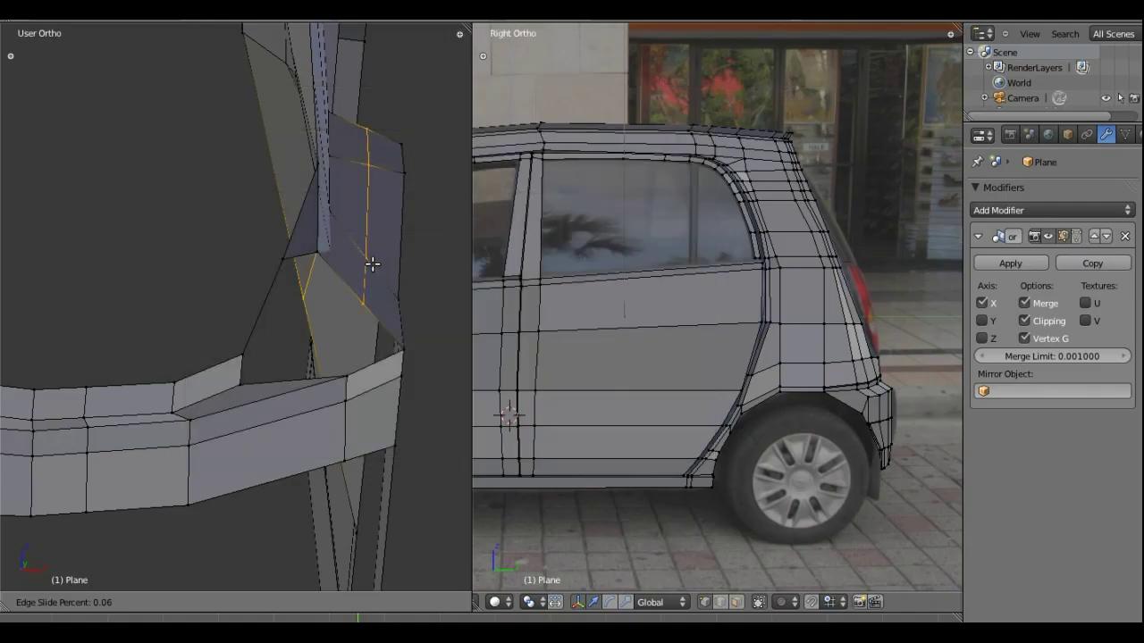
click(360, 259)
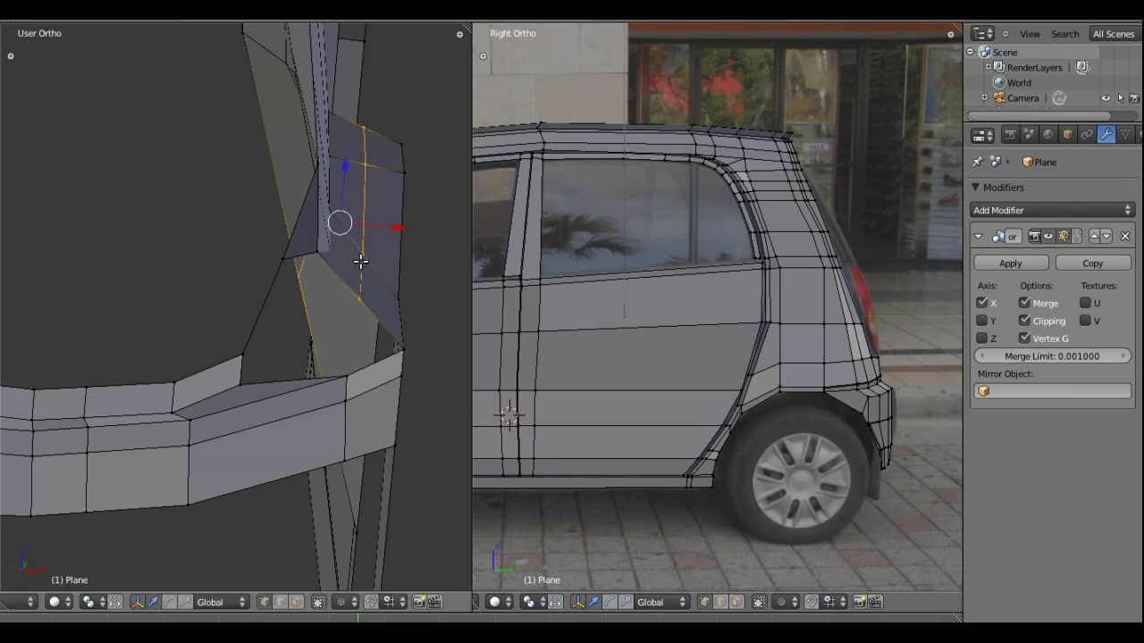
Fill the gap above the bumper strip with a new face from its four corners
click(317, 254)
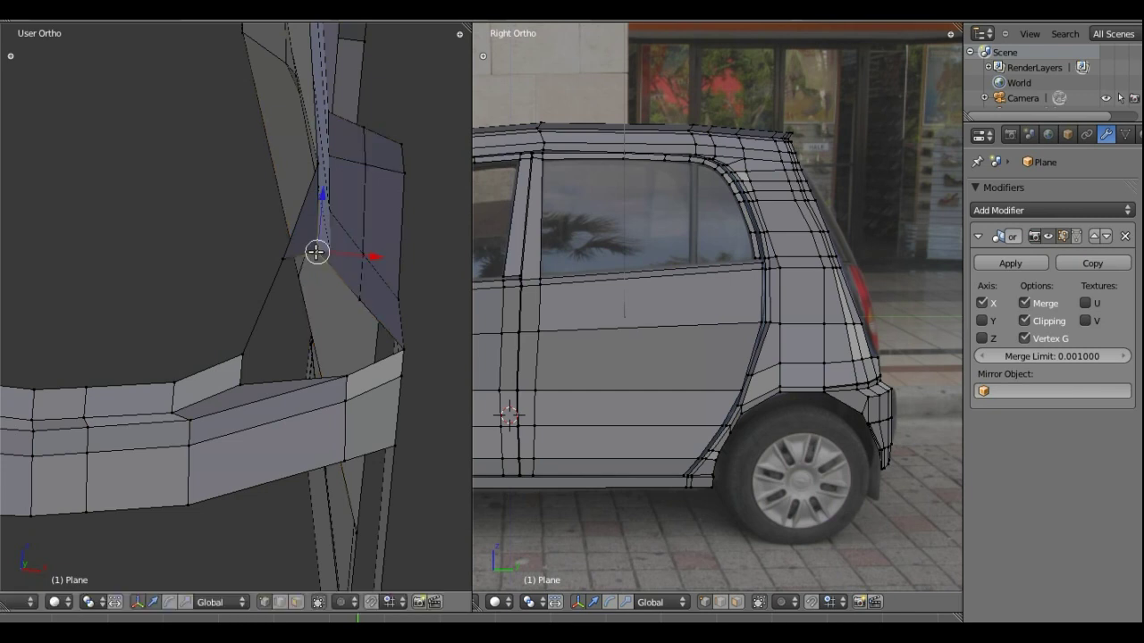
shift+click(284, 259)
shift+click(246, 353)
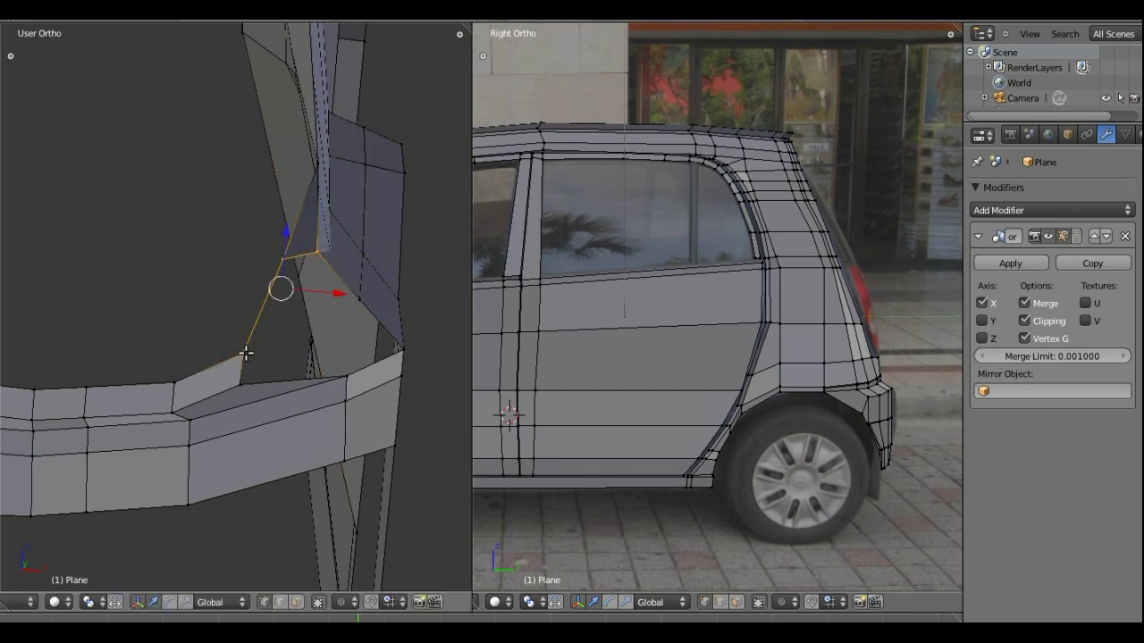
shift+click(356, 298)
key(f)
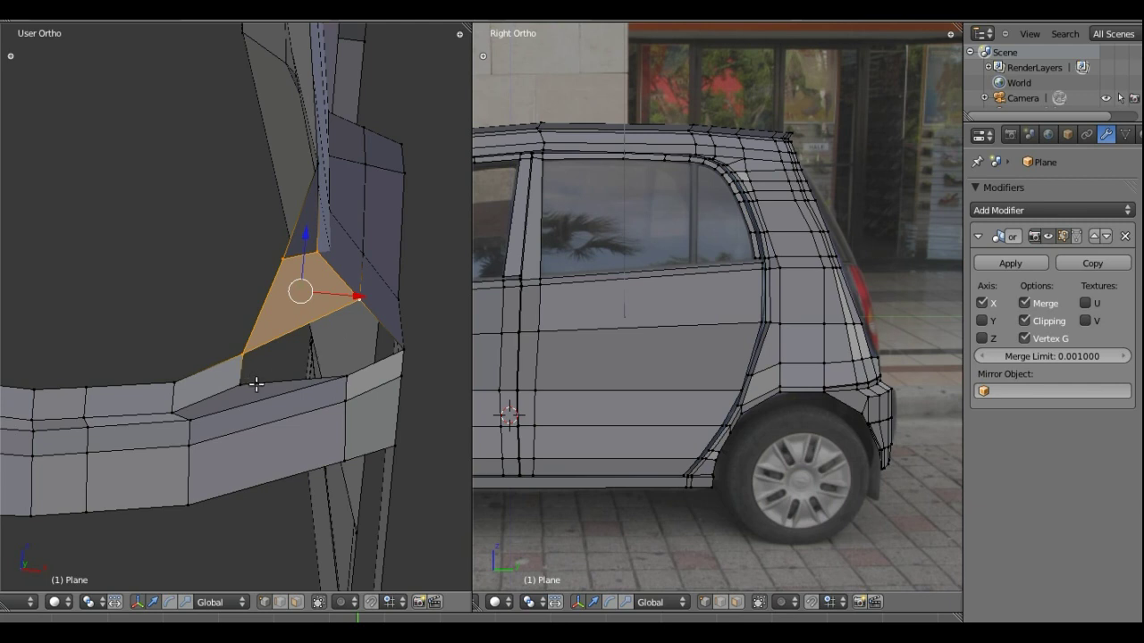
Loop-cut the bumper band under the fender with a centred edge loop
key(ctrl+r)
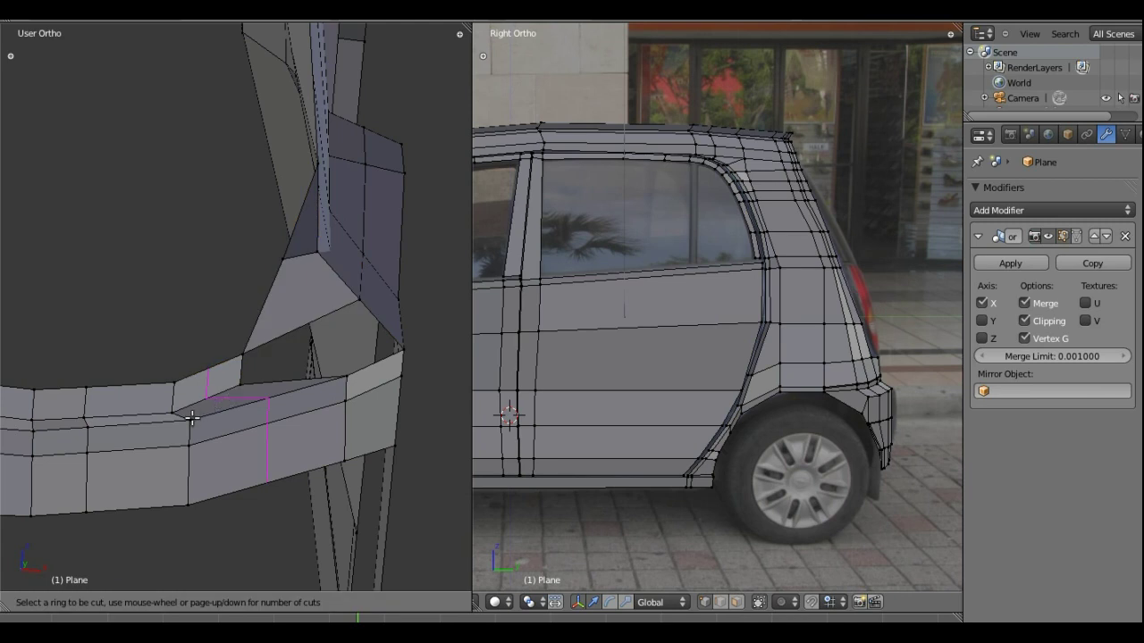
click(264, 386)
right_click(261, 381)
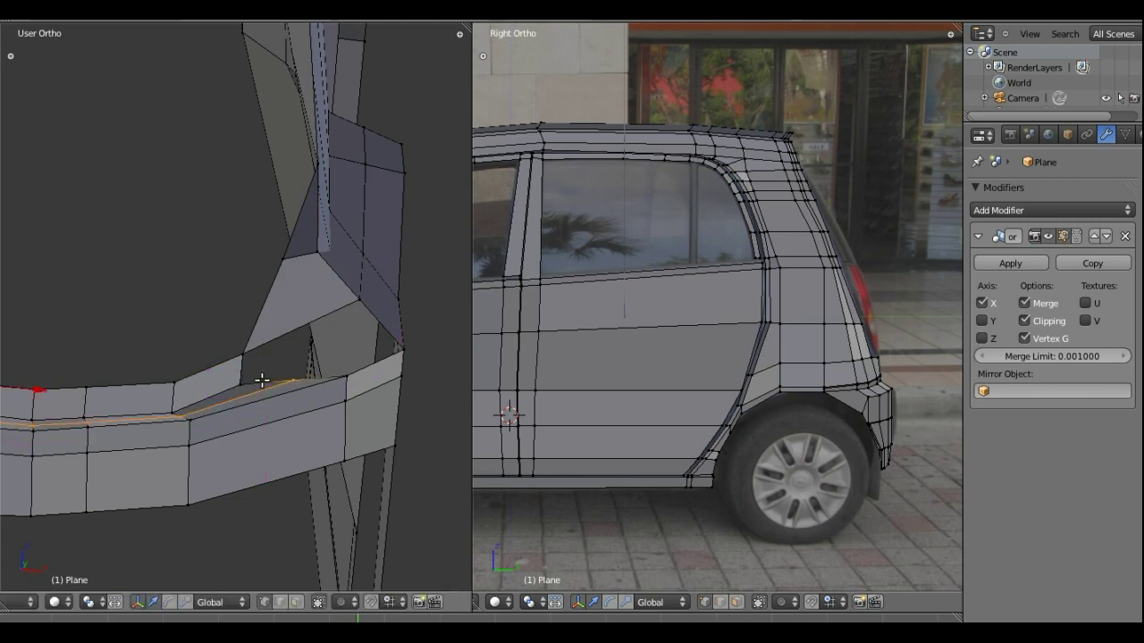
Drag the fender's lower corner vertex down to the new loop and select the surrounding corner vertices
right_click(244, 357)
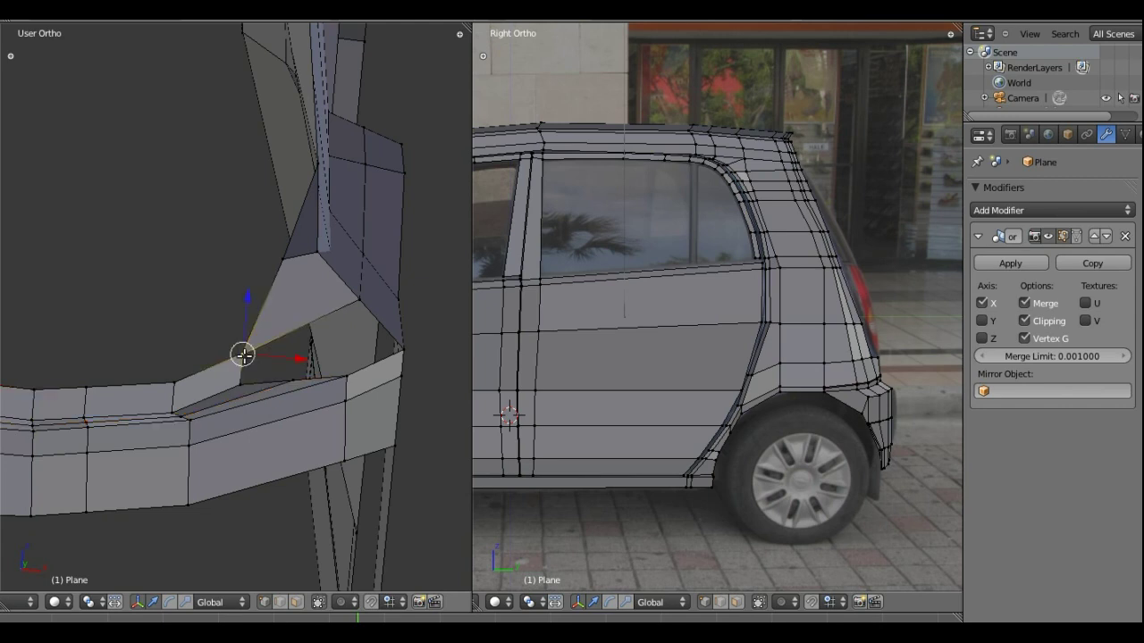
right_drag(243, 356, 241, 377)
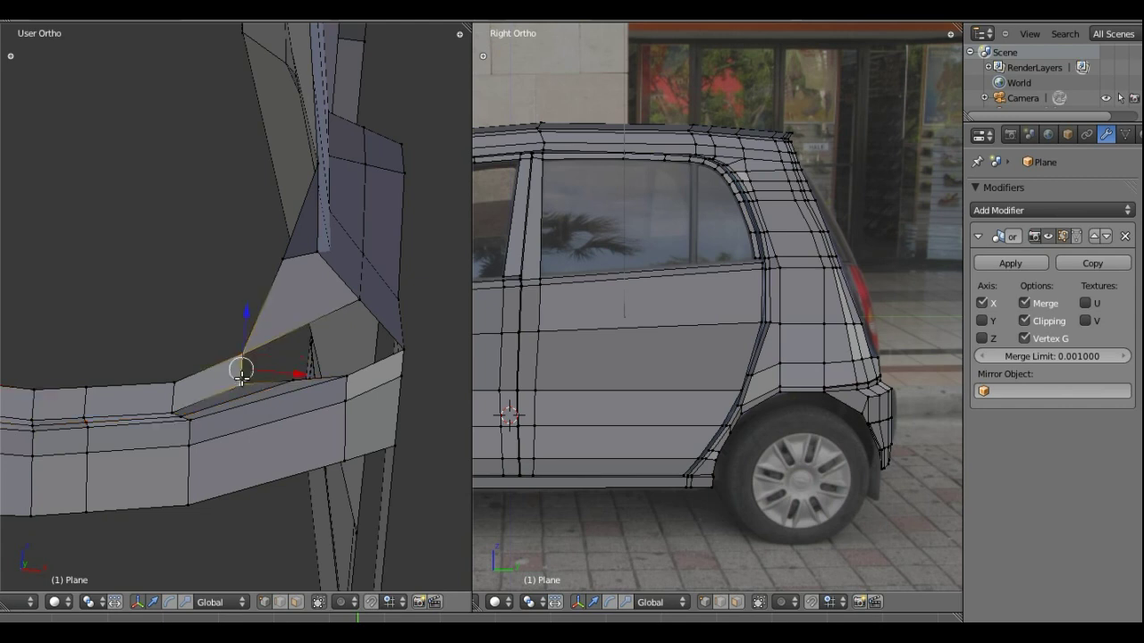
shift+right_click(295, 379)
shift+right_click(357, 299)
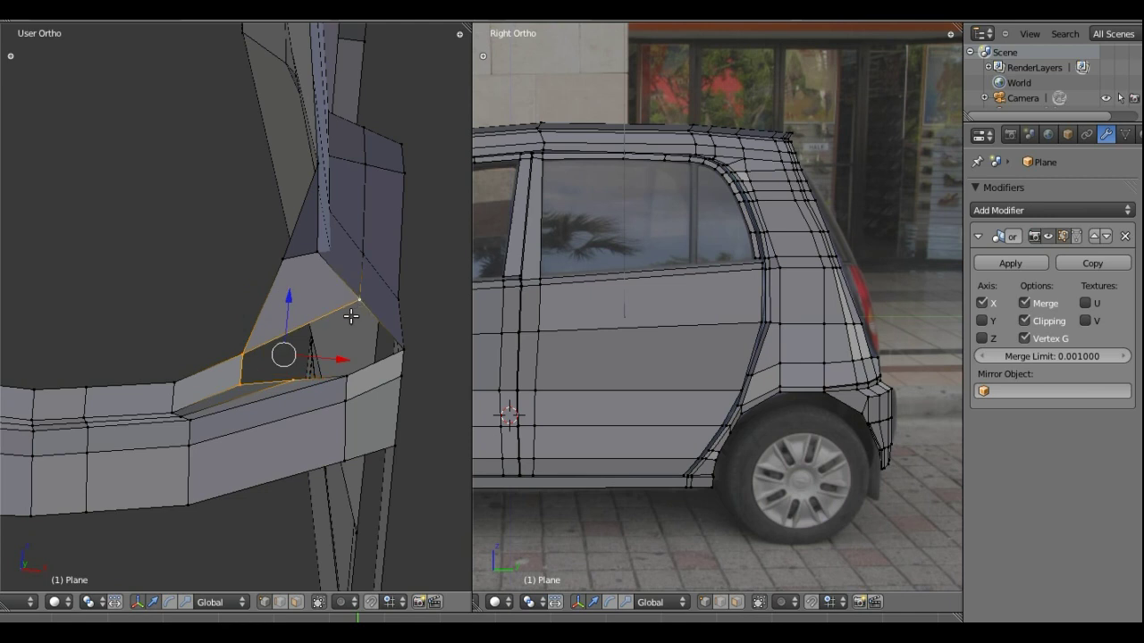
shift+right_click(350, 316)
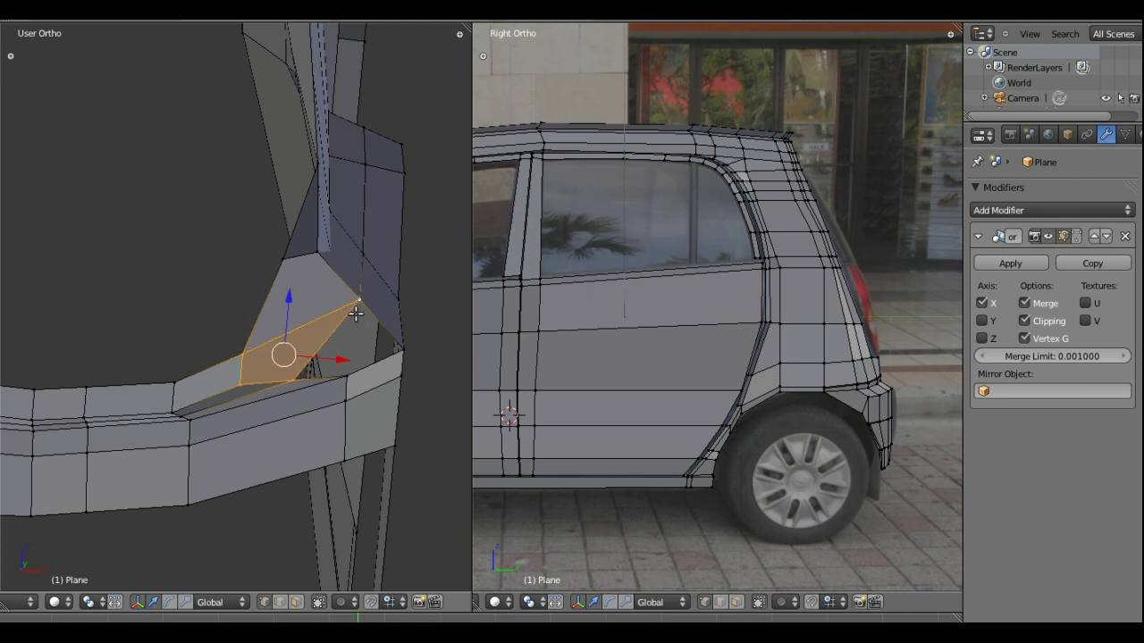
right_click(344, 374)
shift+right_click(295, 379)
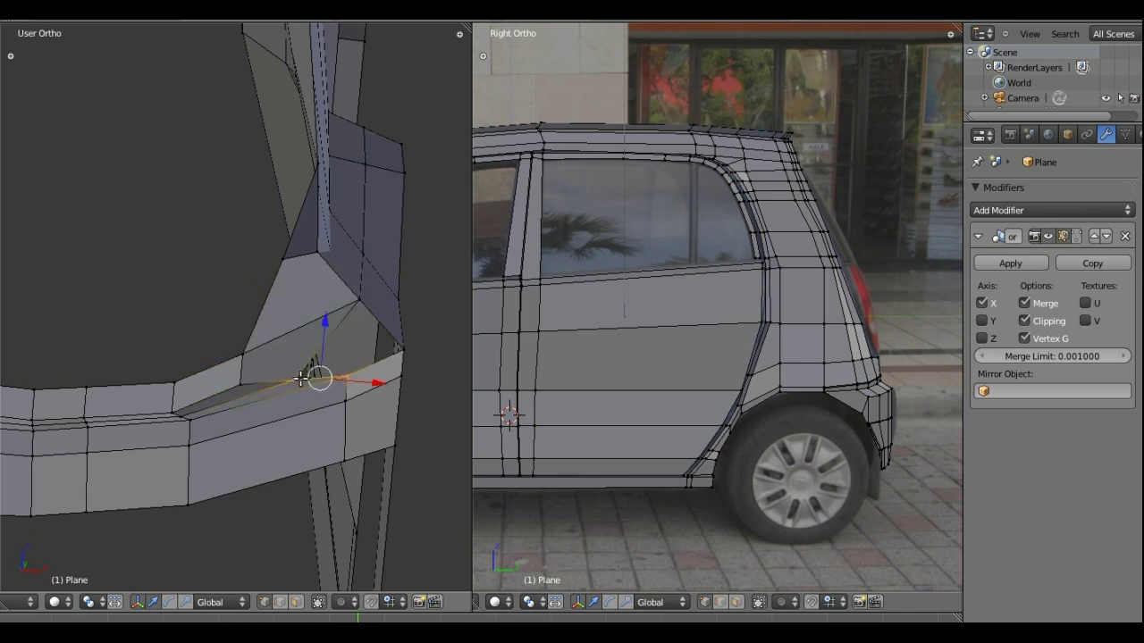
shift+right_click(355, 304)
shift+right_click(402, 350)
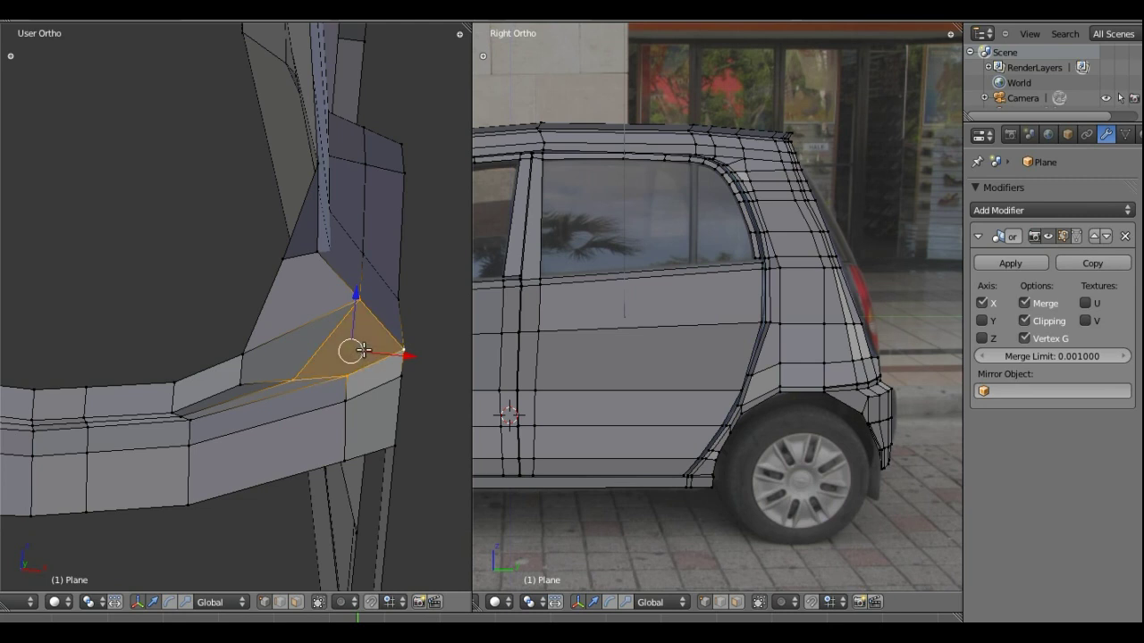
mouse_move(363, 349)
middle_down()
mouse_move(110, 102)
mouse_move(145, 169)
mouse_move(215, 237)
mouse_move(234, 198)
mouse_move(205, 268)
mouse_move(173, 301)
mouse_move(224, 403)
mouse_move(133, 276)
mouse_move(159, 234)
middle_up()
Frame the headlight and bumper closely in Front Ortho over the reference photo
key(KP_1)
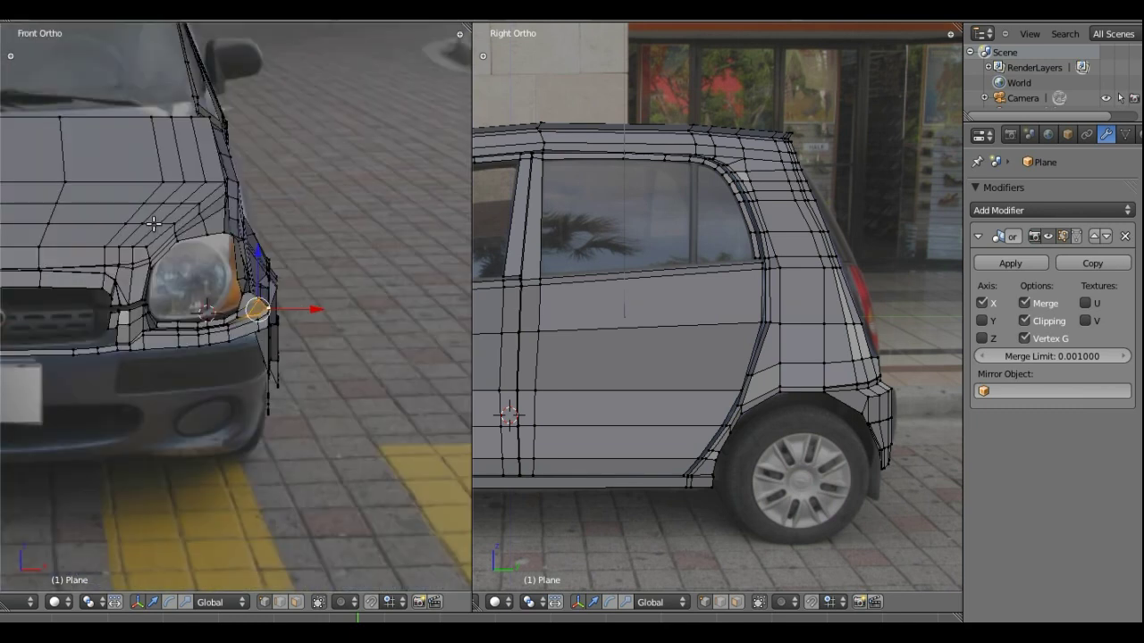
scroll(160, 225, down, 5)
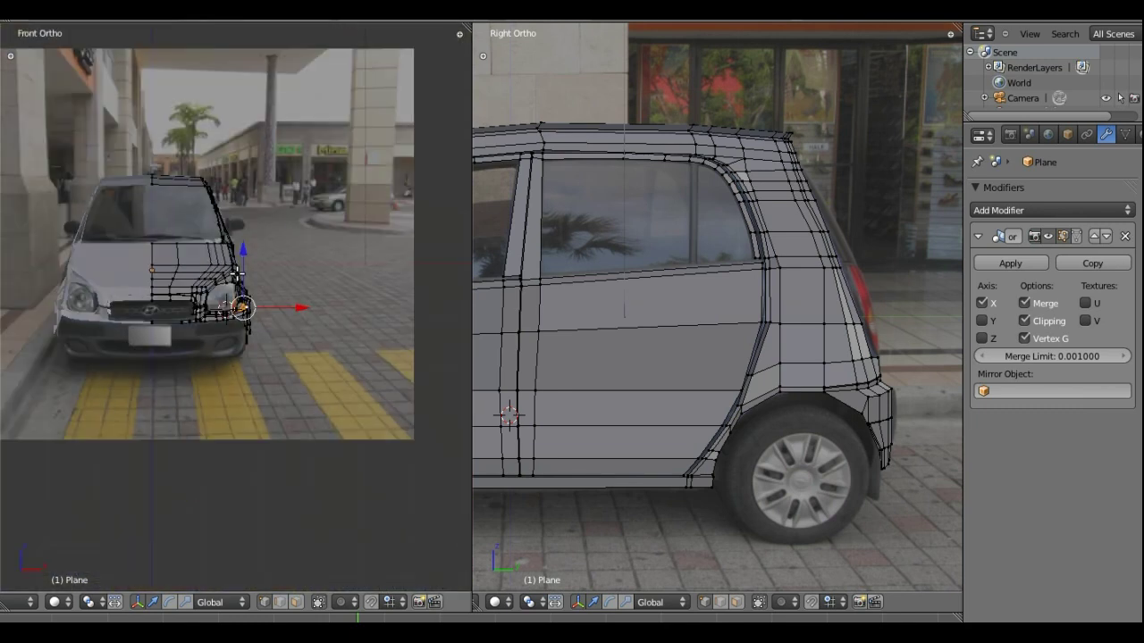
mouse_move(205, 241)
shift+middle_down()
mouse_move(206, 320)
mouse_move(205, 202)
shift+middle_up()
scroll(169, 265, up, 5)
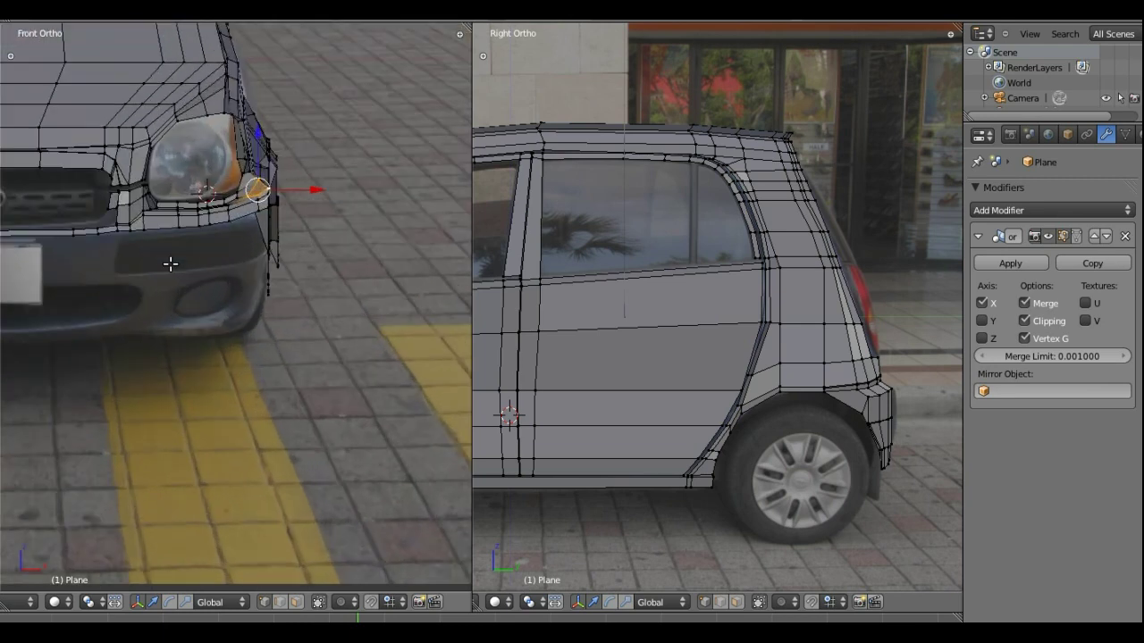
mouse_move(151, 248)
shift+middle_down()
mouse_move(232, 238)
mouse_move(238, 224)
shift+middle_up()
scroll(238, 223, up, 2)
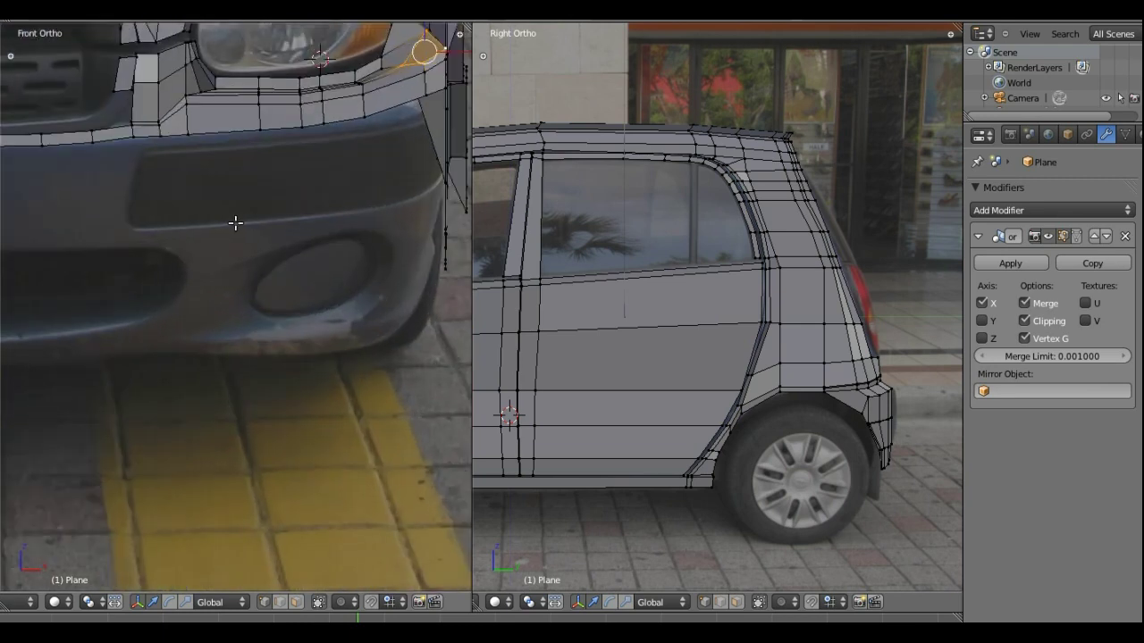
shift+middle_drag(296, 77, 224, 245)
scroll(215, 252, up, 2)
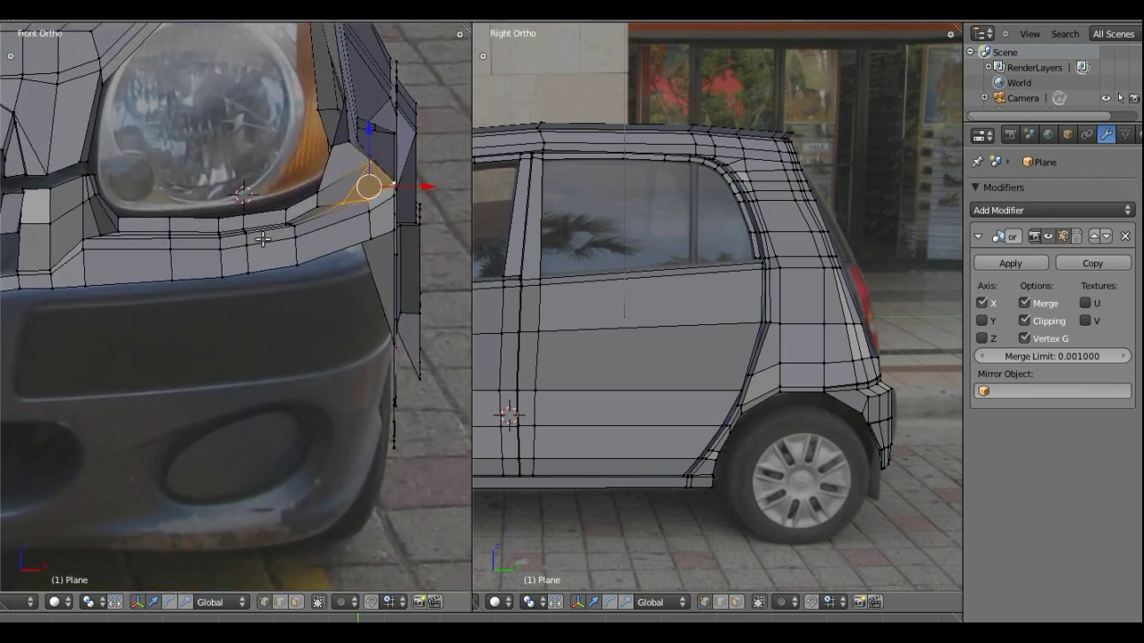
mouse_move(430, 235)
middle_down()
mouse_move(381, 250)
mouse_move(390, 255)
mouse_move(388, 234)
middle_up()
key(KP_1)
Select the bumper's lower-edge vertices from the fender corner inward
right_click(382, 236)
shift+right_click(394, 233)
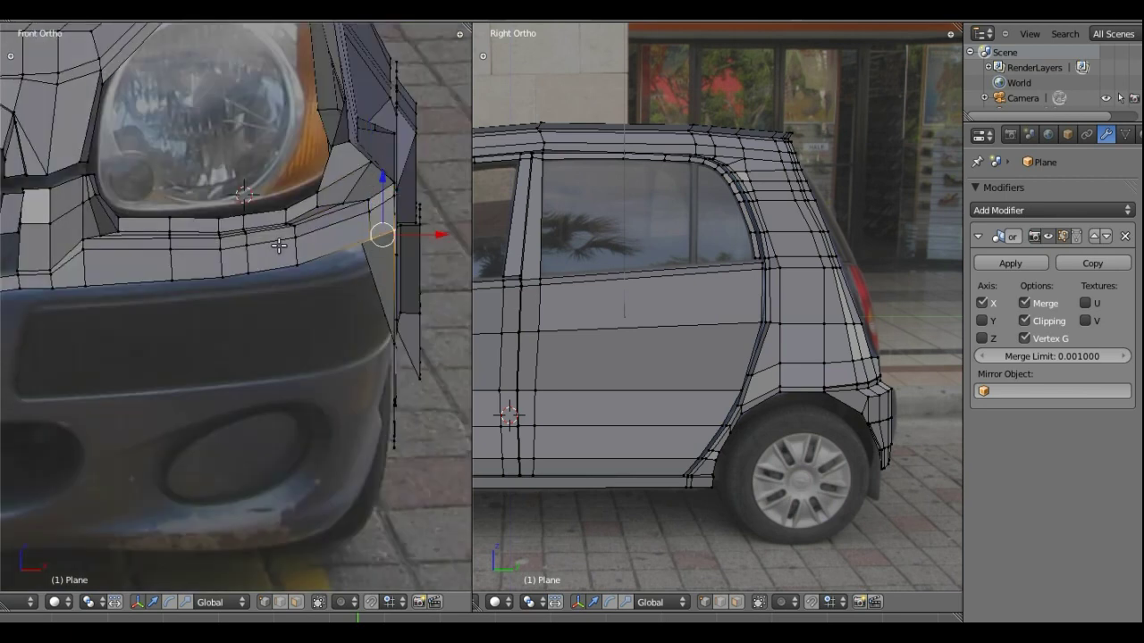
shift+right_click(295, 263)
shift+right_click(247, 271)
shift+right_click(222, 272)
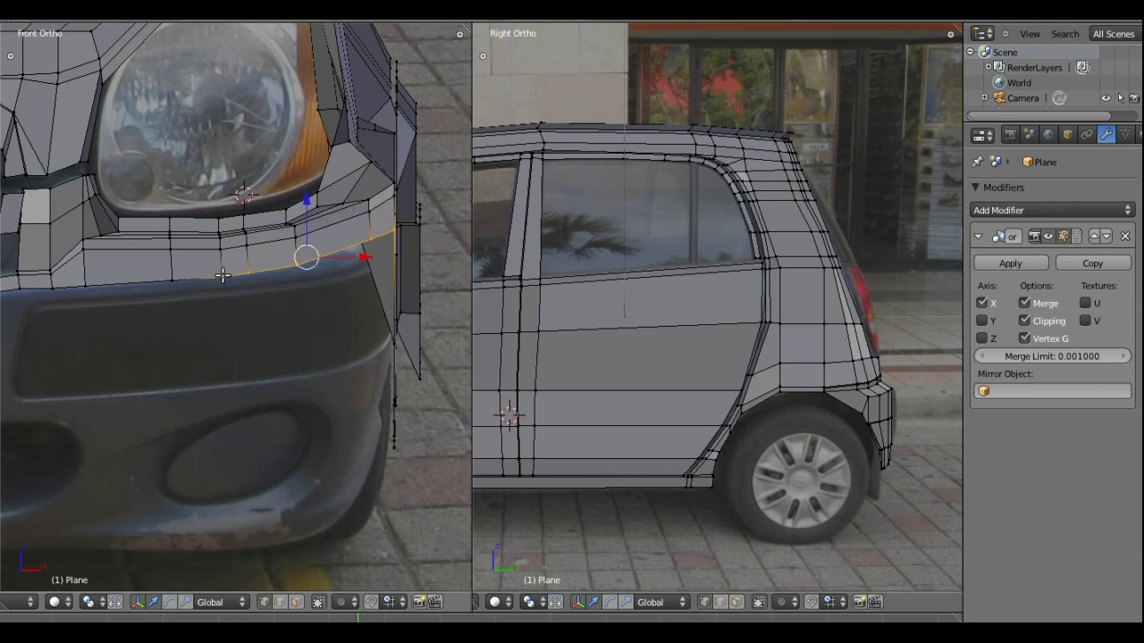
shift+right_click(172, 279)
shift+right_click(83, 284)
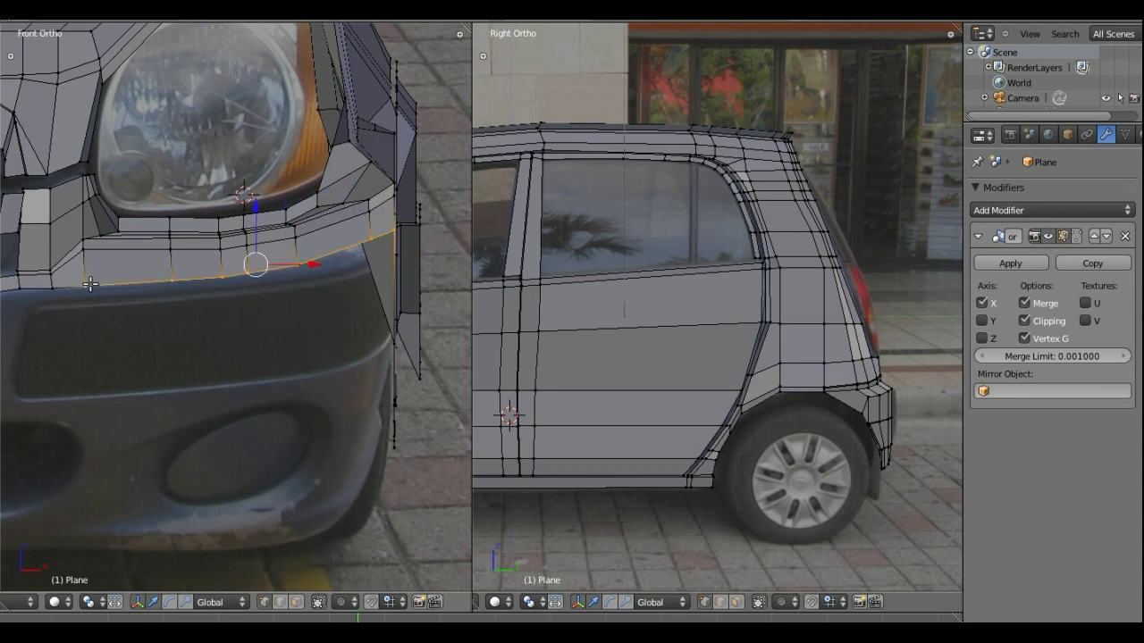
Extend the lower-edge selection toward the grille, ending at the vertex near the centre
shift+middle_drag(85, 259, 326, 261)
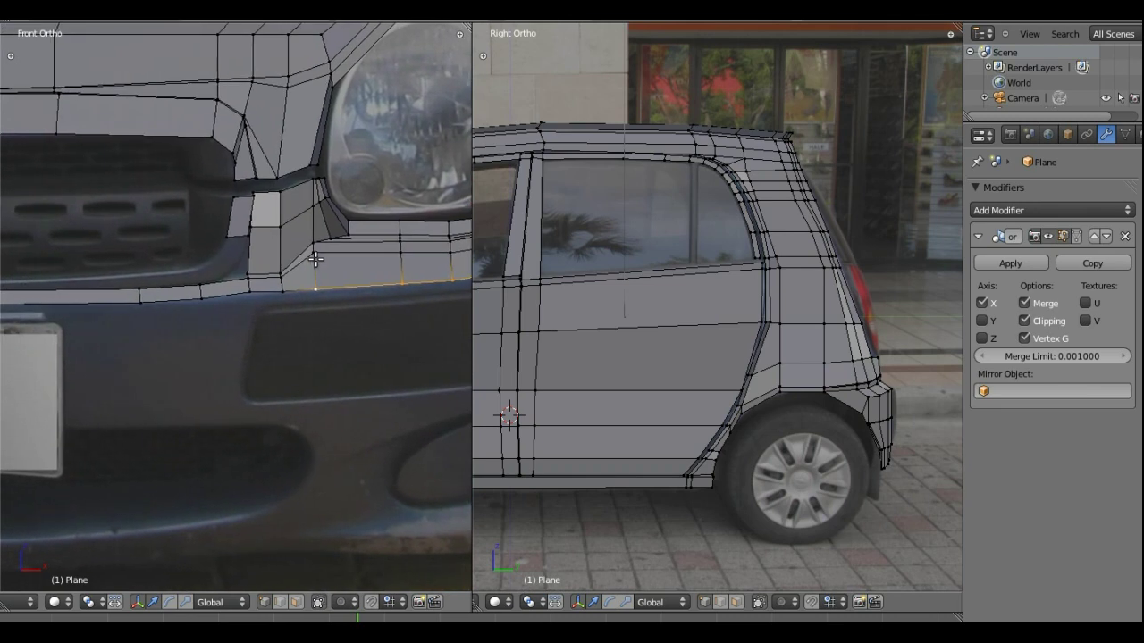
shift+right_click(284, 291)
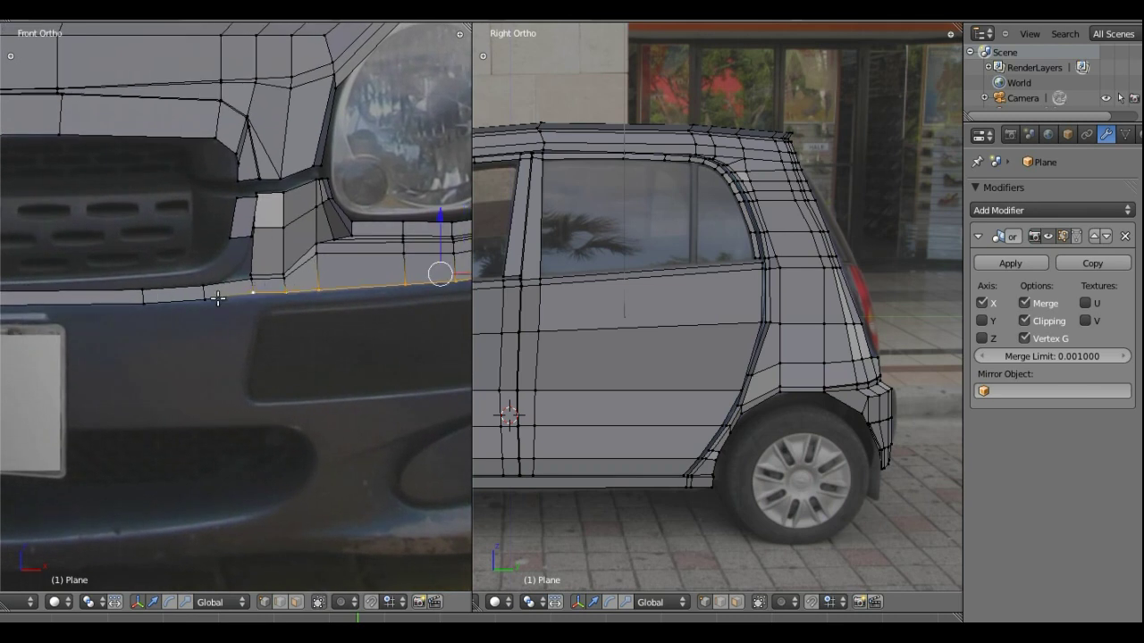
shift+right_click(204, 296)
shift+right_click(143, 303)
shift+middle_drag(91, 277, 294, 265)
shift+right_click(132, 301)
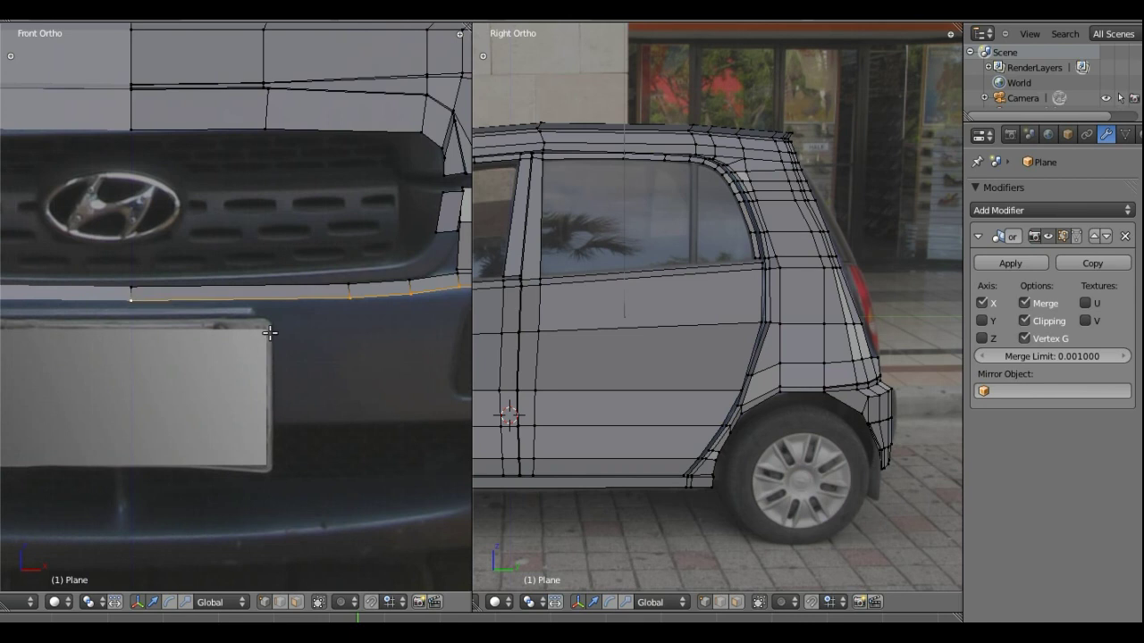
Extrude the bumper's lower edge straight down into a new lower panel
key(e)
key(z)
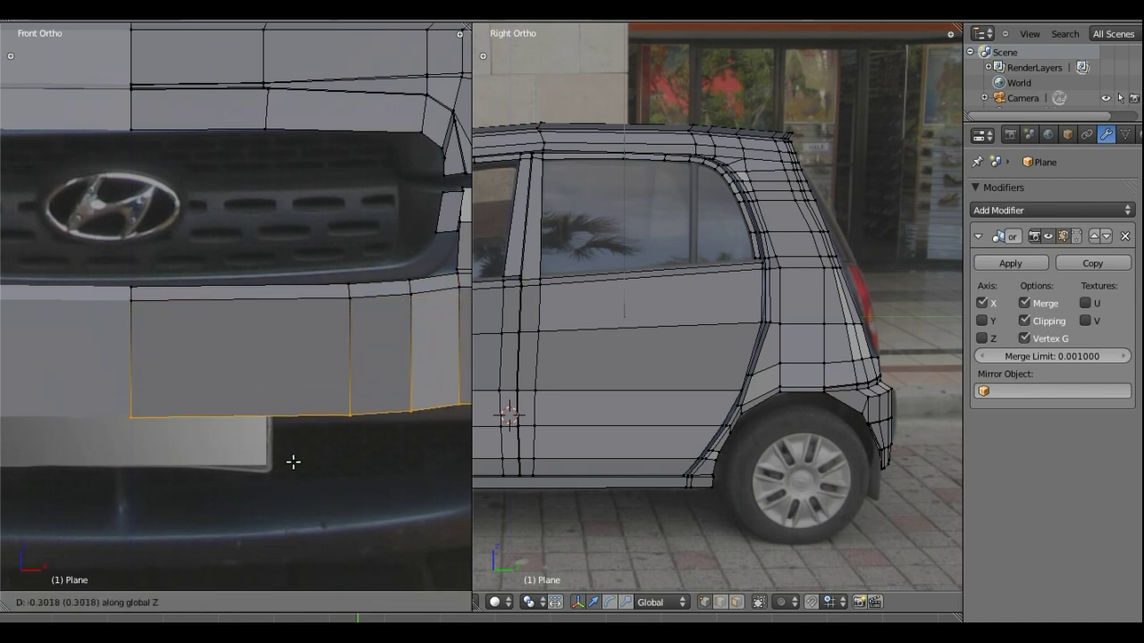
click(294, 455)
shift+middle_drag(396, 388, 95, 383)
mouse_move(297, 365)
shift+middle_down()
mouse_move(245, 348)
mouse_move(146, 344)
shift+middle_up()
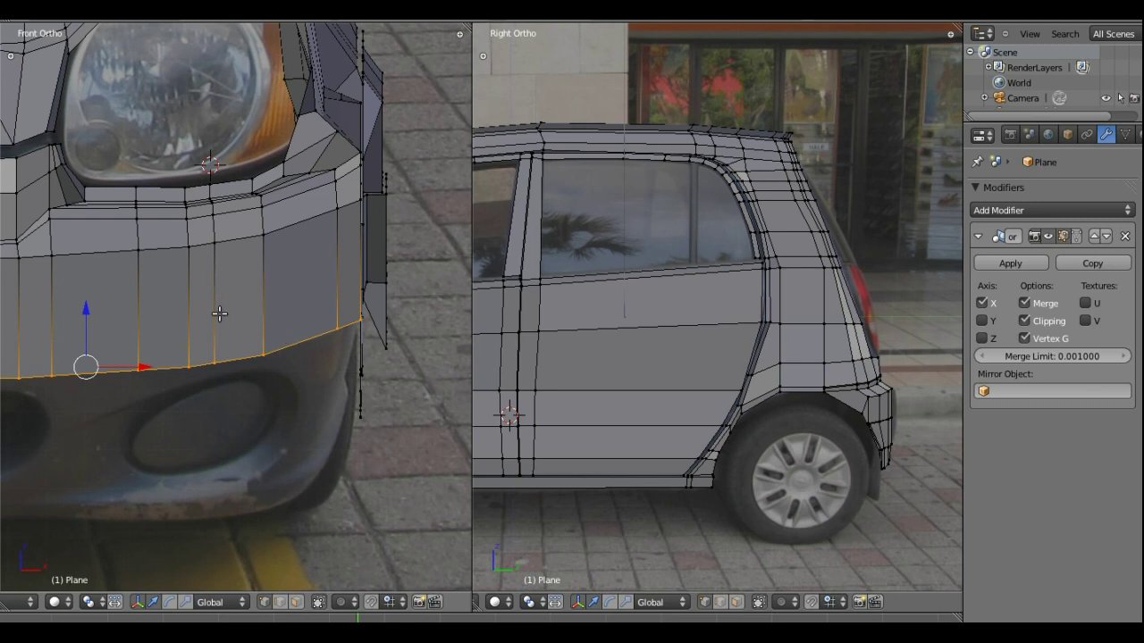
scroll(361, 187, up, 4)
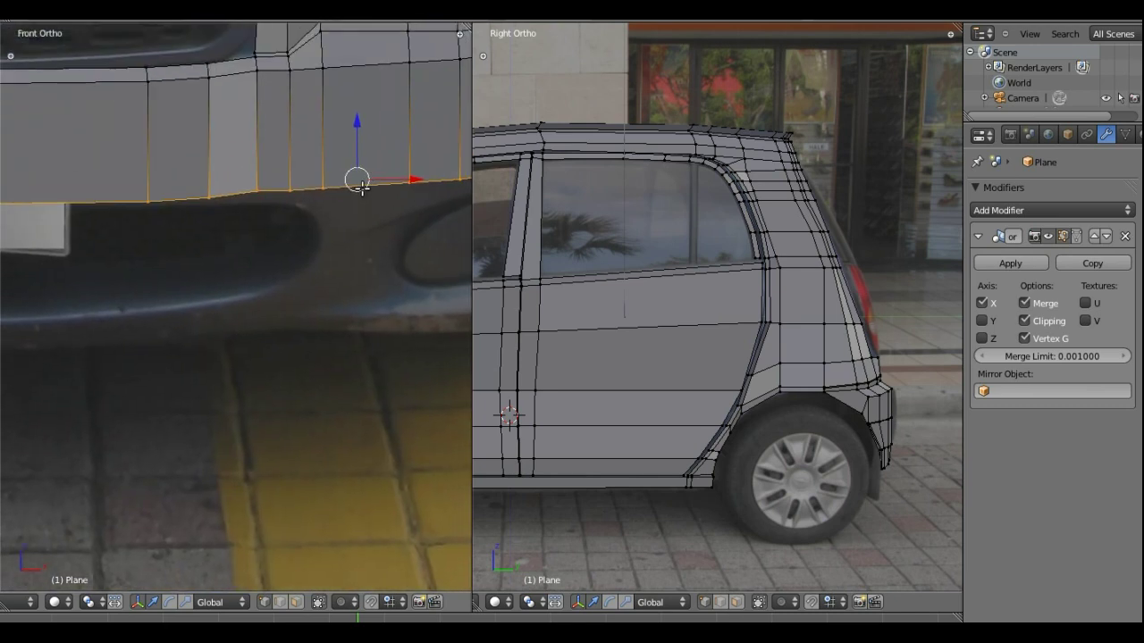
Lower two vertices on the new bottom edge vertically to match the photo's bumper line
right_click(258, 189)
key(g)
key(z)
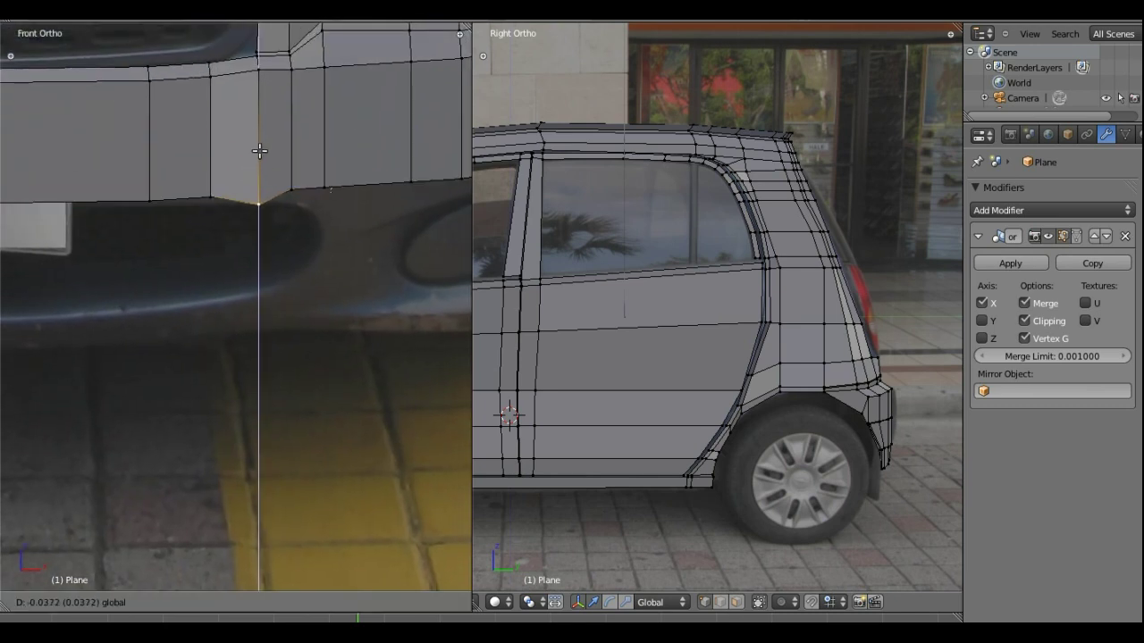
click(164, 202)
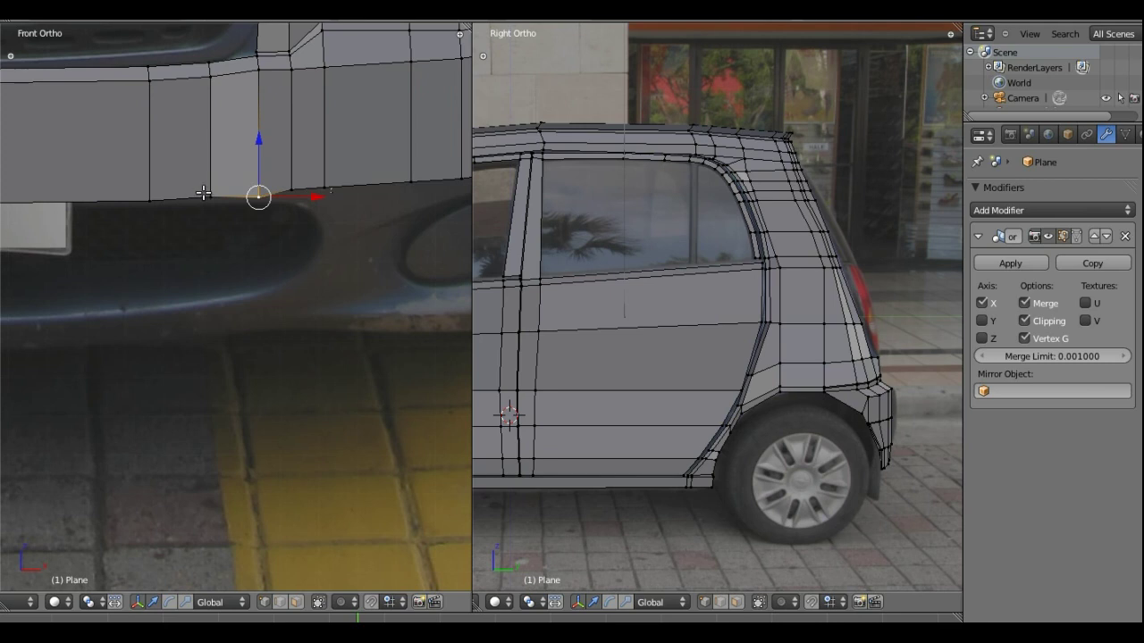
right_click(208, 194)
key(g)
key(z)
click(165, 201)
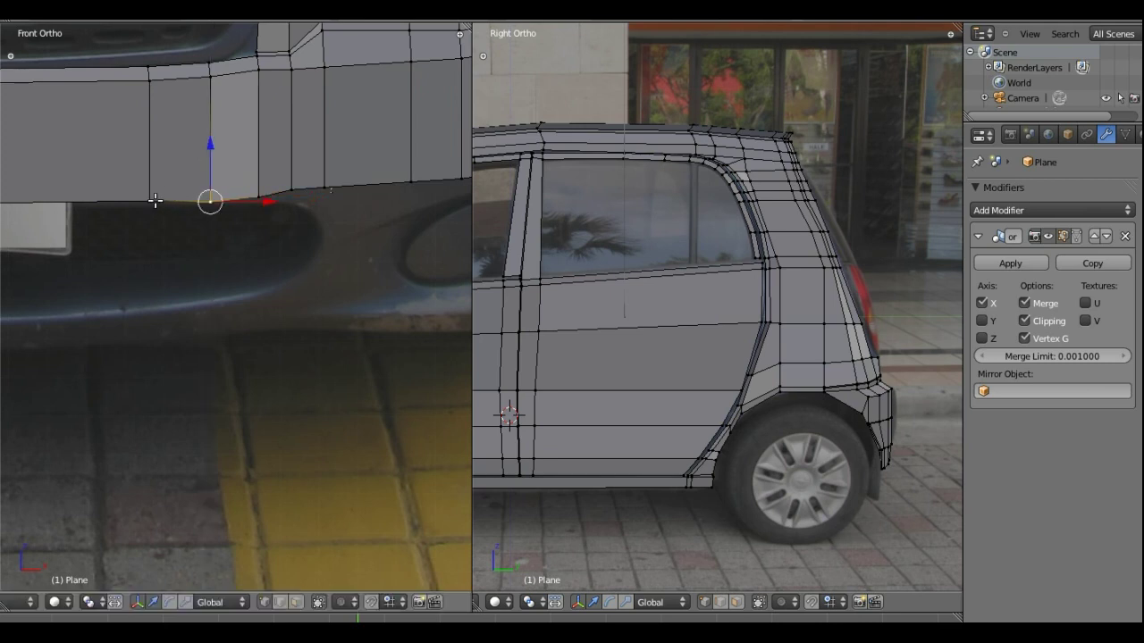
Shift another bottom-edge vertex up and outward, then settle it vertically onto the bumper line
right_click(155, 202)
right_click(259, 193)
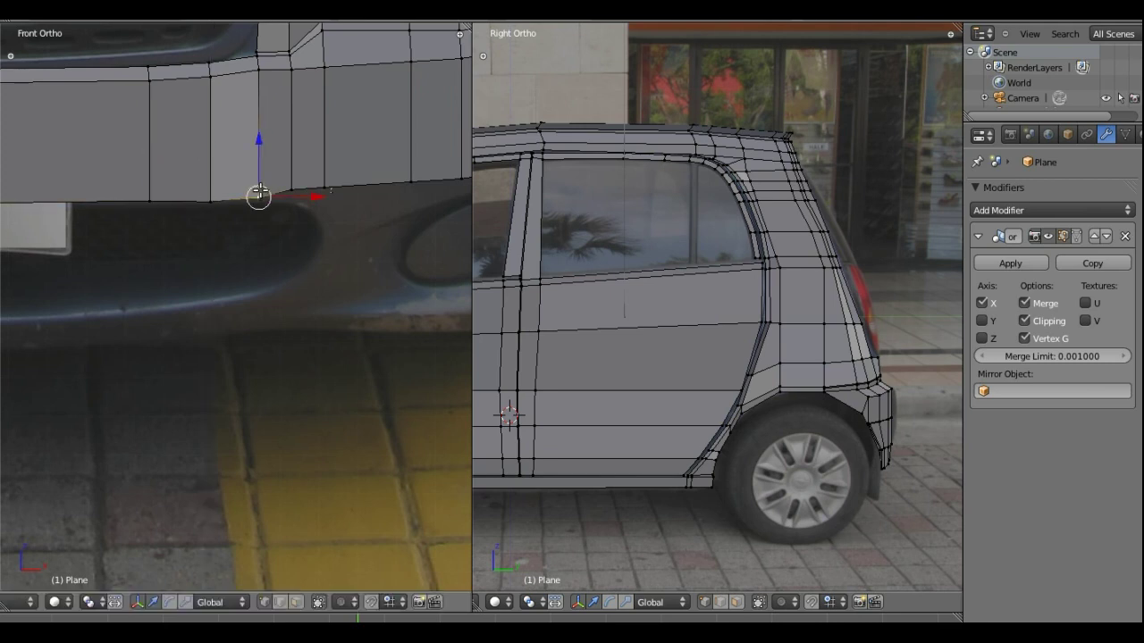
key(g)
key(z)
key(Escape)
drag(259, 196, 290, 188)
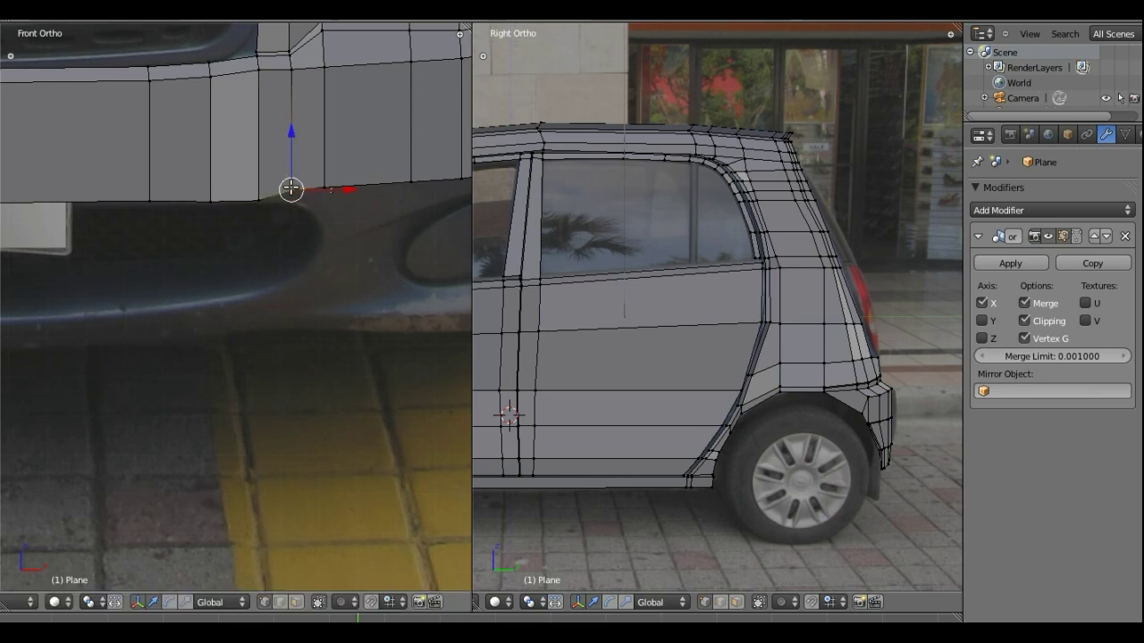
key(g)
key(z)
click(292, 170)
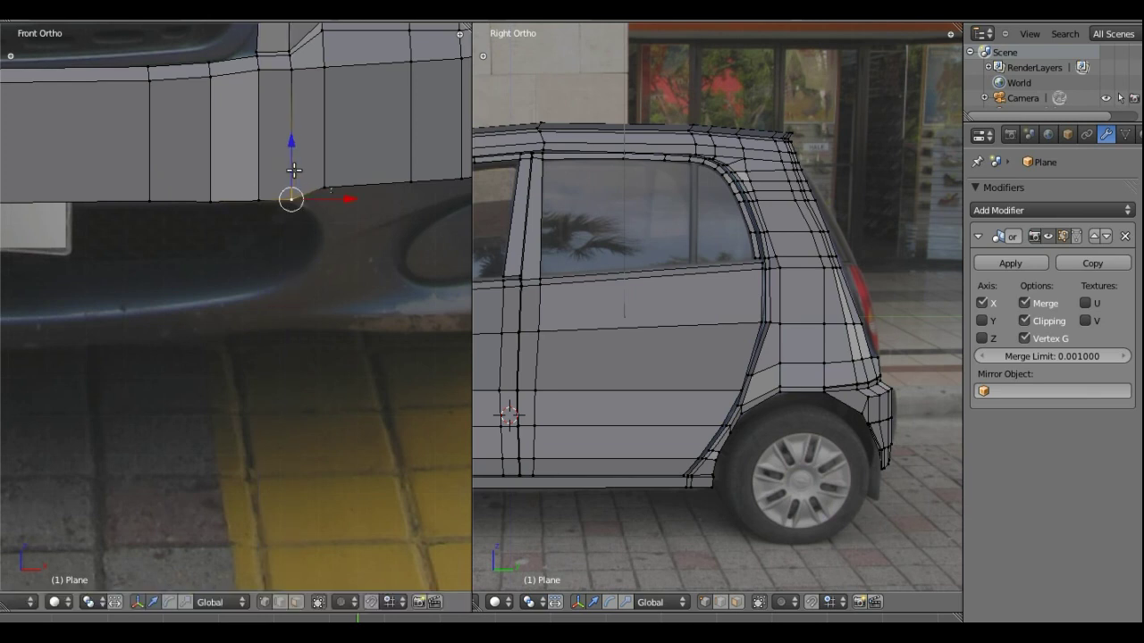
mouse_move(305, 114)
middle_down()
mouse_move(251, 294)
mouse_move(248, 383)
middle_up()
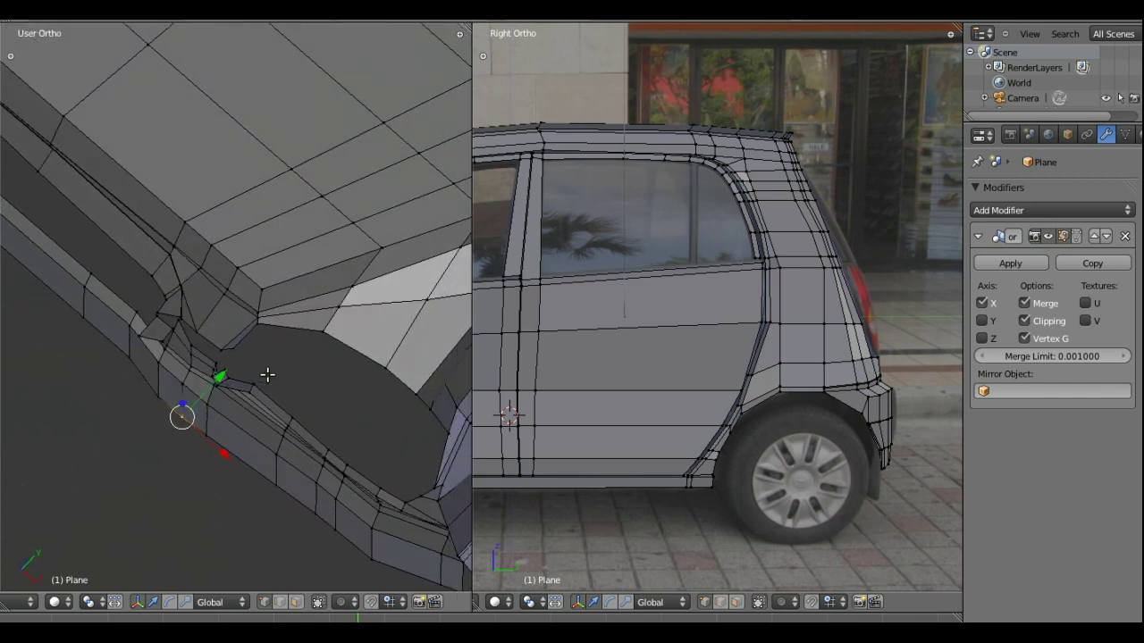
Reposition a bumper-fender corner vertex, then slide it along Y to line it up
right_click(143, 362)
right_click(155, 389)
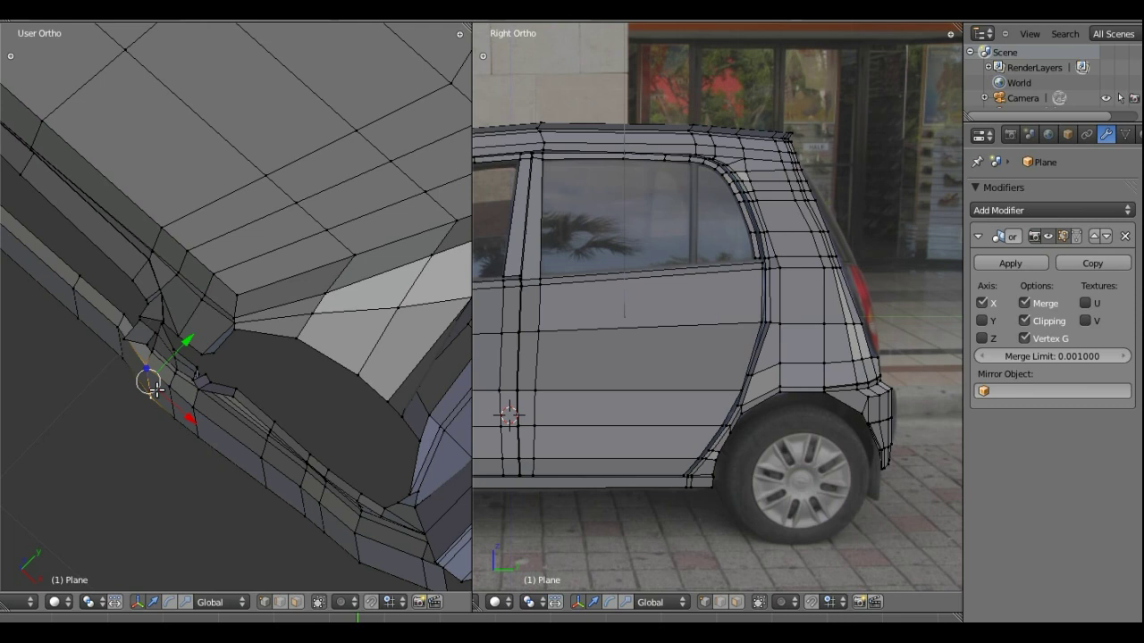
key(g)
click(180, 350)
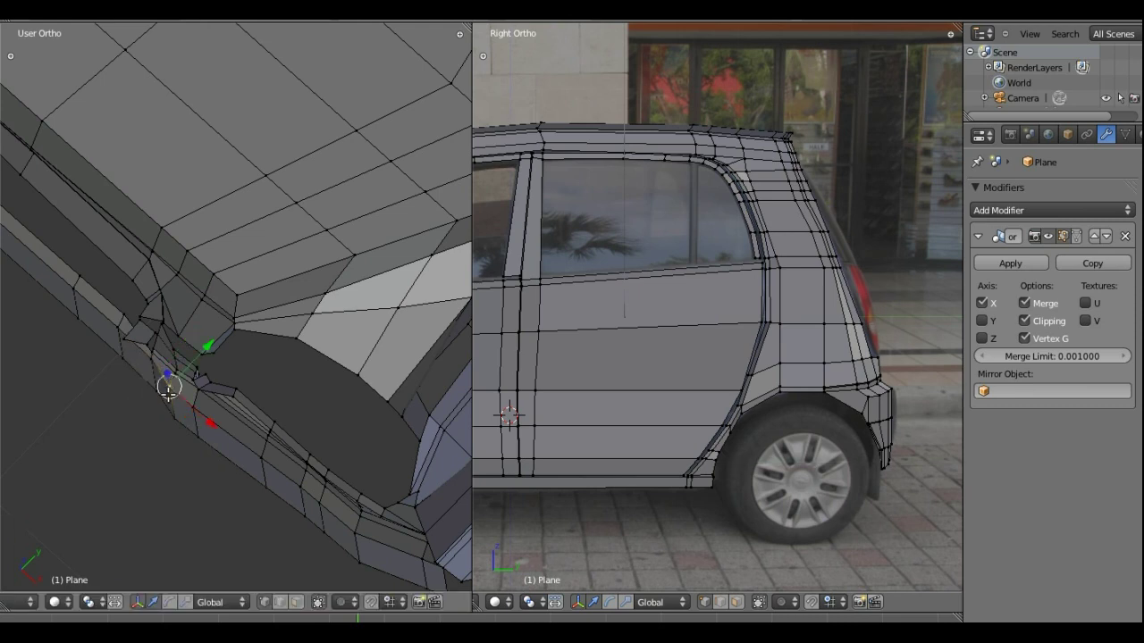
key(g)
key(y)
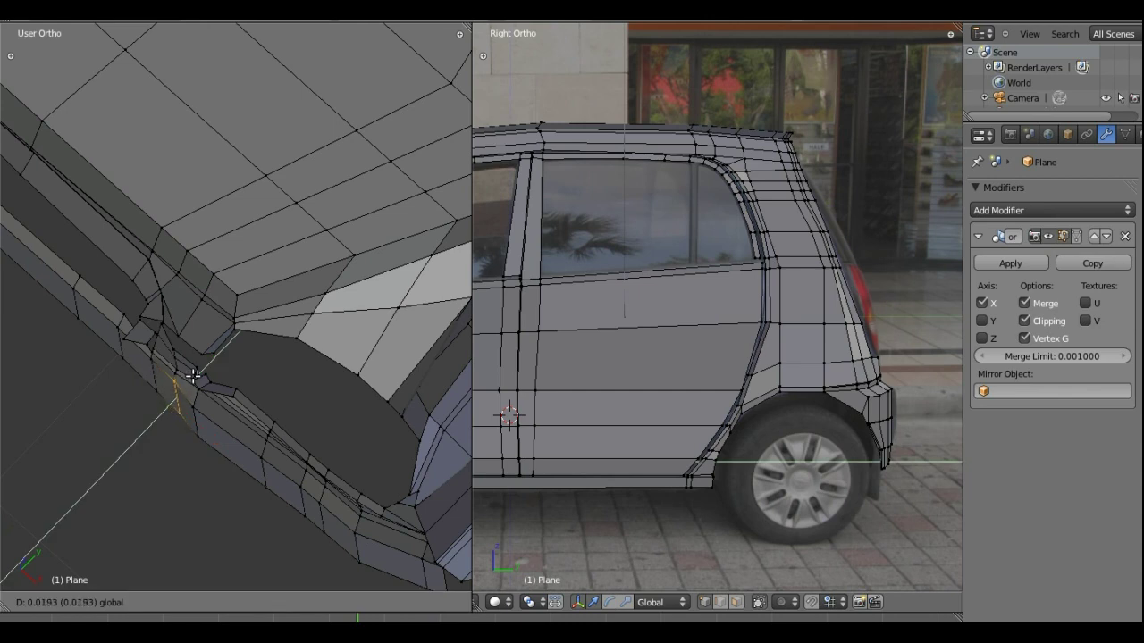
click(189, 384)
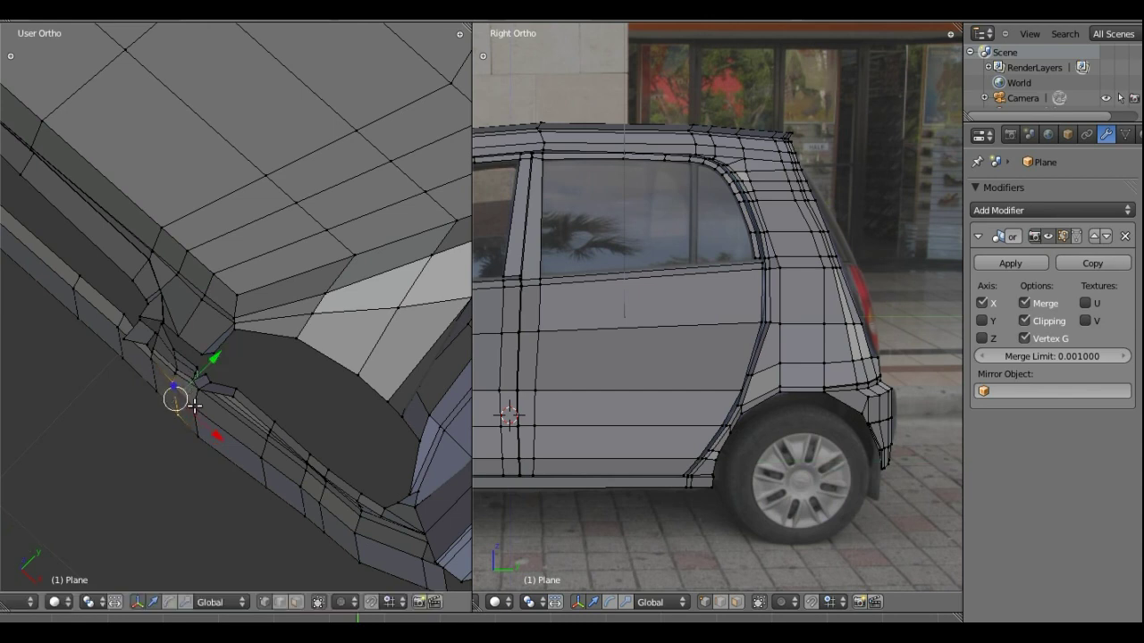
Slide the adjacent corner vertex along Y and return to the front view
right_click(193, 411)
right_click(195, 438)
key(g)
key(y)
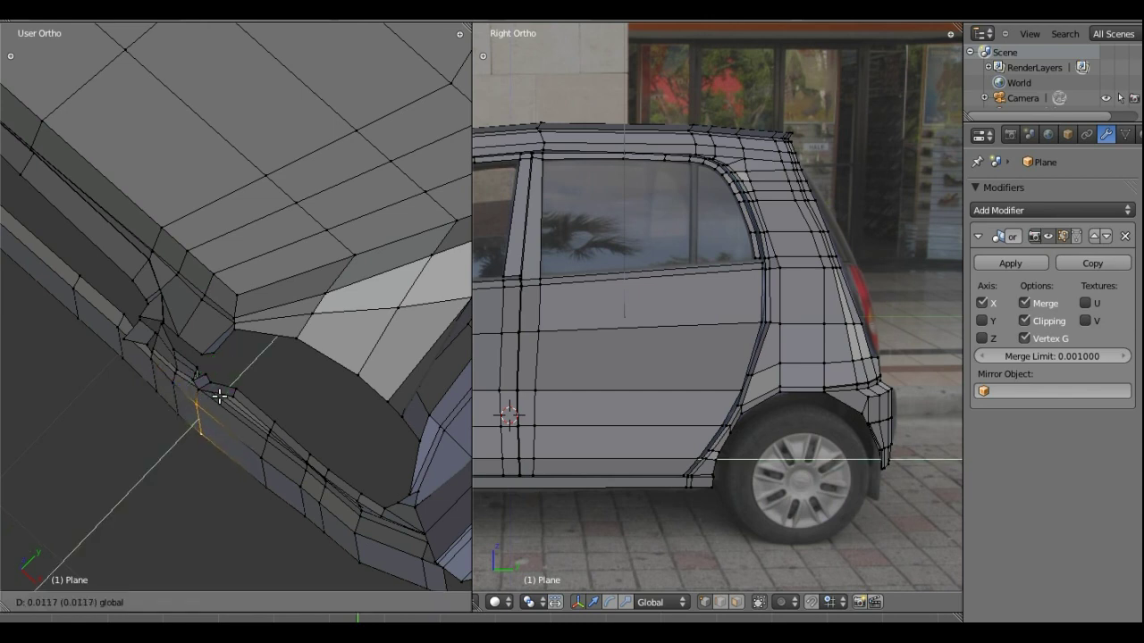
click(215, 397)
key(KP_1)
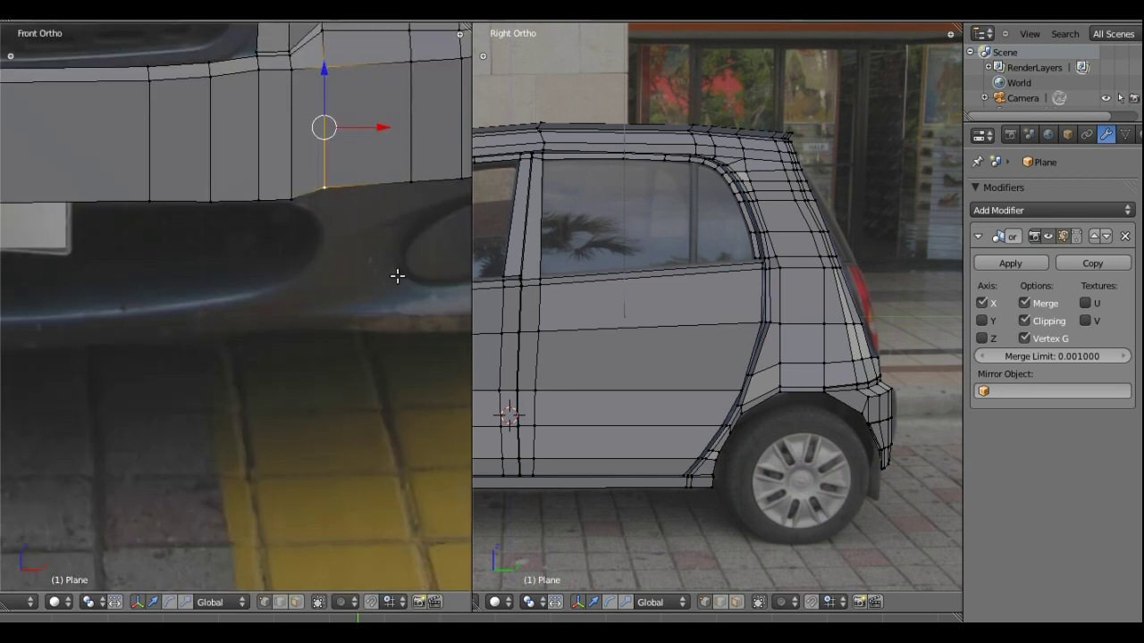
Lower the bumper's bottom corner vertex vertically
shift+middle_drag(396, 273, 279, 314)
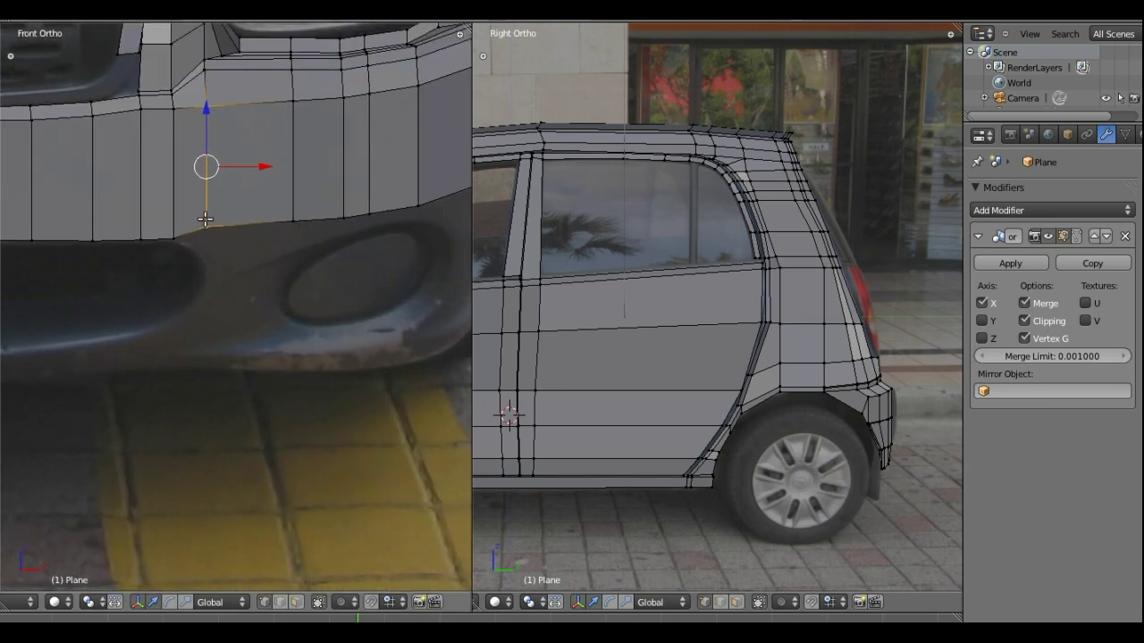
key(g)
key(z)
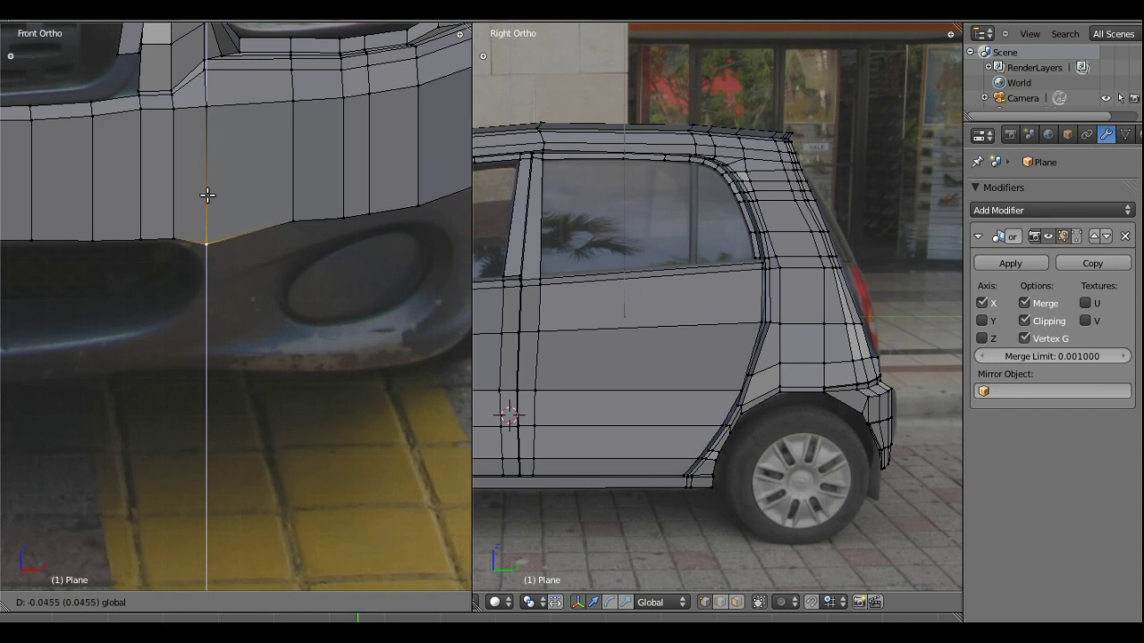
click(206, 202)
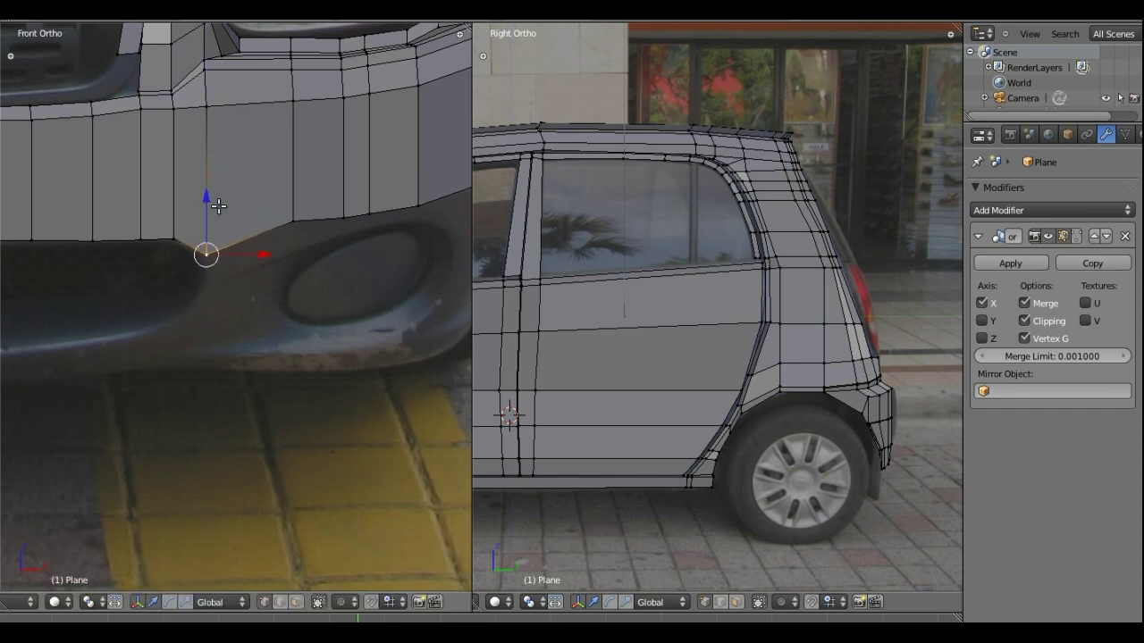
Select the remaining lower bumper edge vertices and lower them together along Z to follow the photo
shift+right_click(292, 220)
shift+right_click(342, 216)
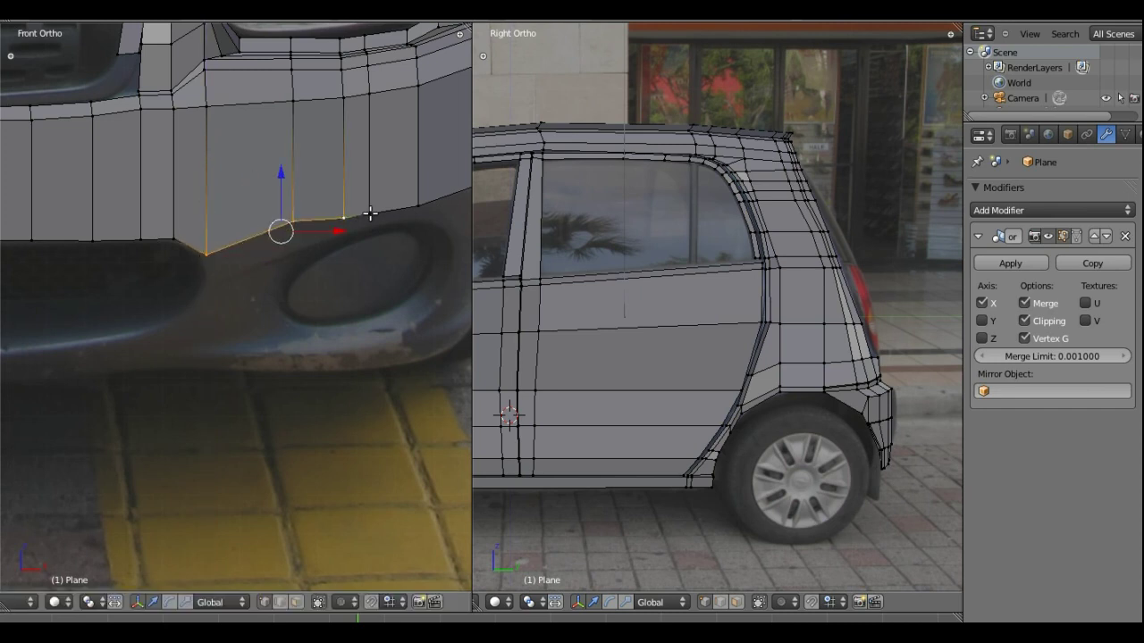
shift+right_click(370, 211)
shift+right_click(416, 205)
mouse_move(426, 200)
shift+middle_down()
mouse_move(294, 229)
mouse_move(309, 225)
shift+middle_up()
shift+right_click(350, 220)
shift+right_click(352, 219)
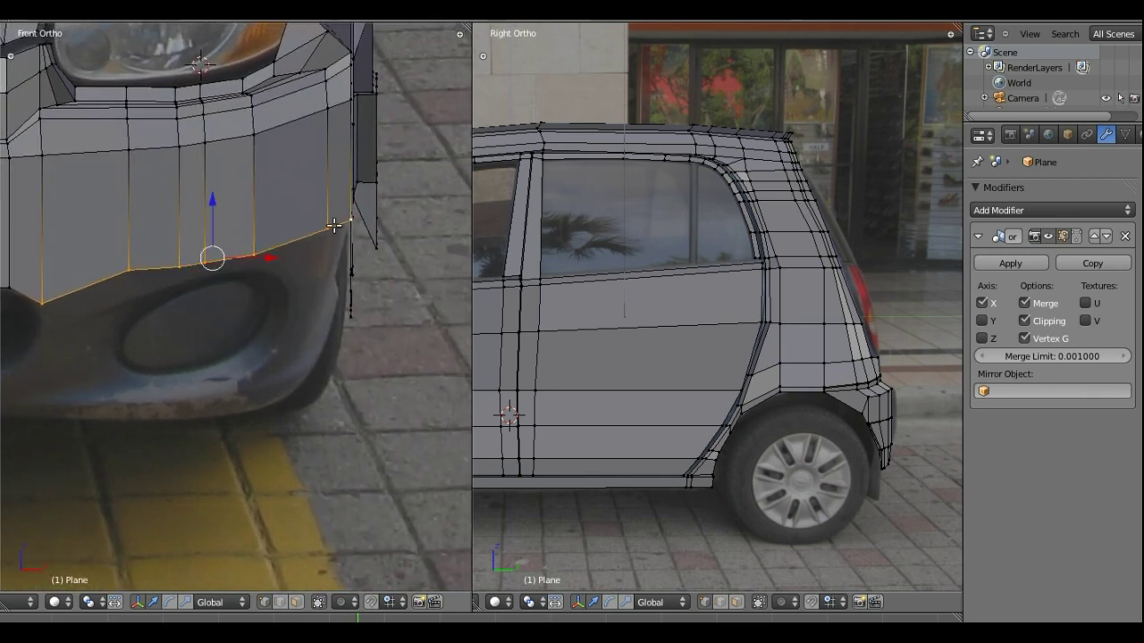
key(g)
key(z)
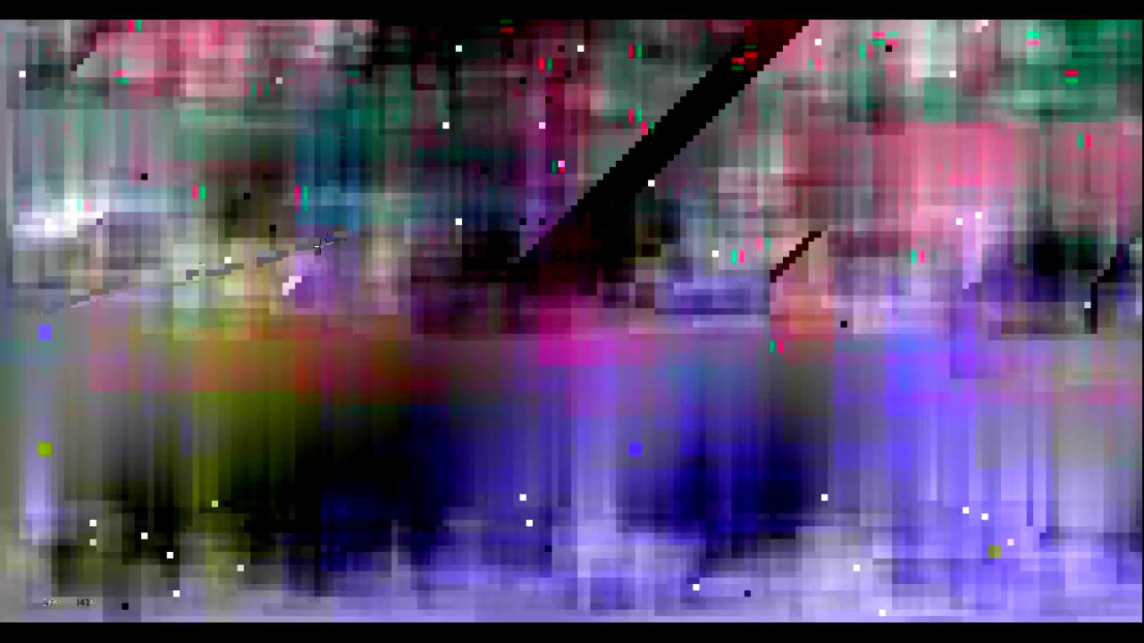
click(323, 245)
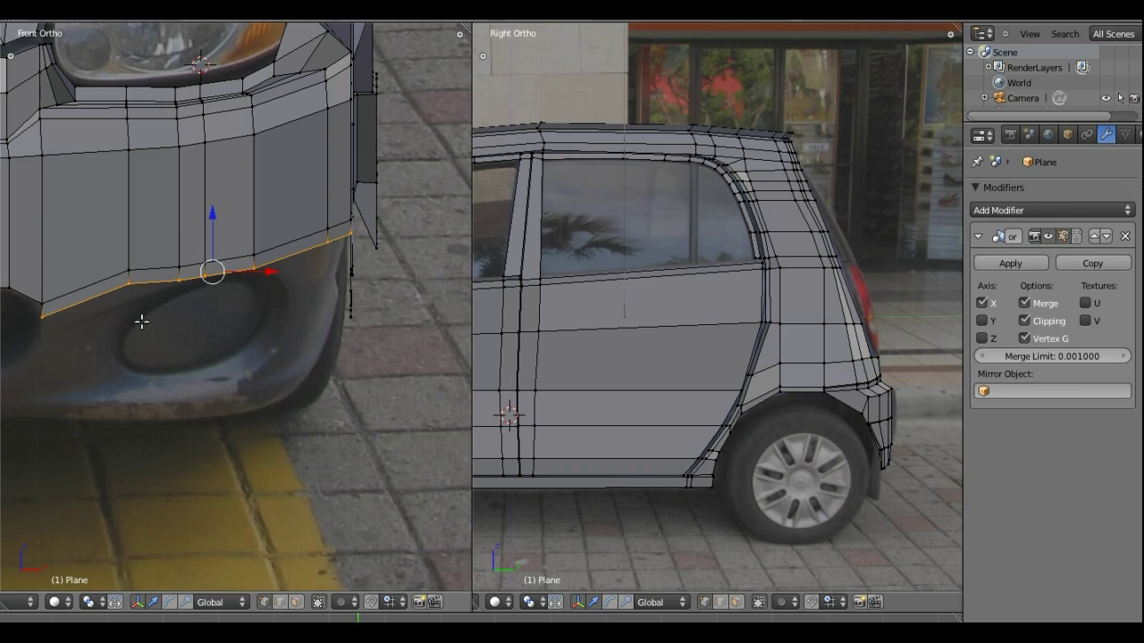
shift+middle_drag(147, 324, 242, 265)
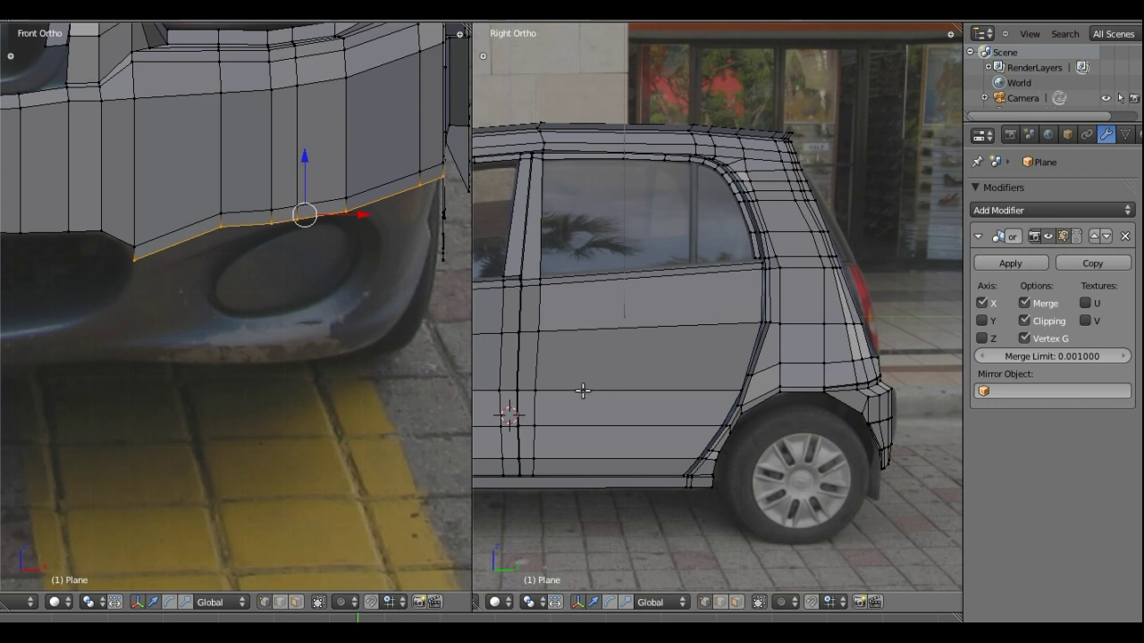
shift+middle_drag(563, 370, 858, 370)
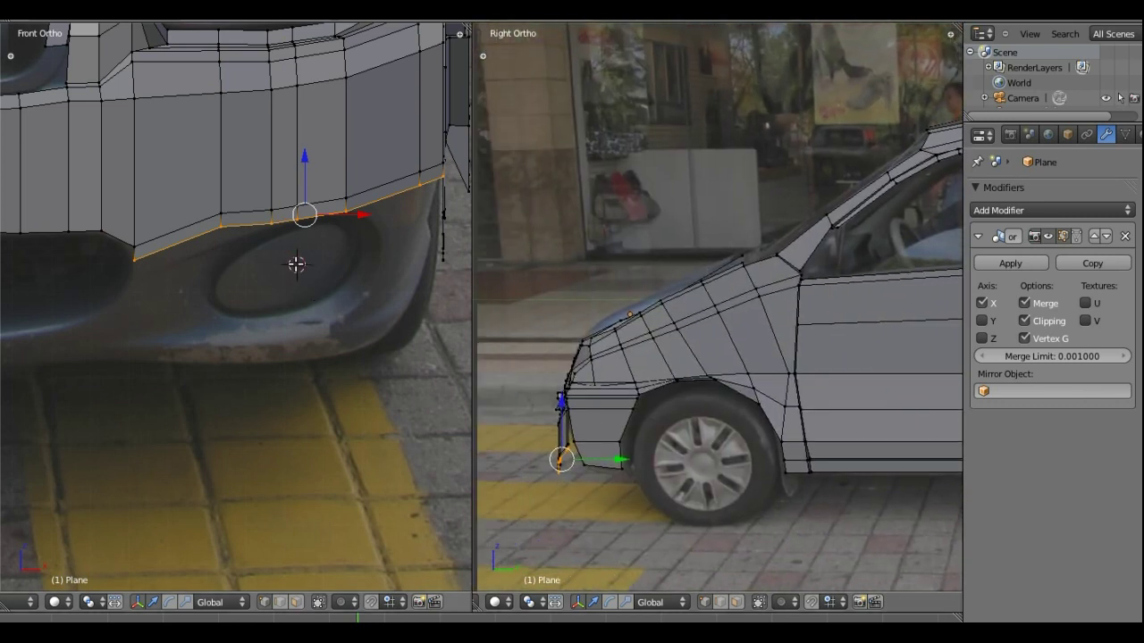
Place the 3D cursor at the fog lamp's centre using the side and front views, then deselect all
click(568, 430)
click(298, 268)
key(a)
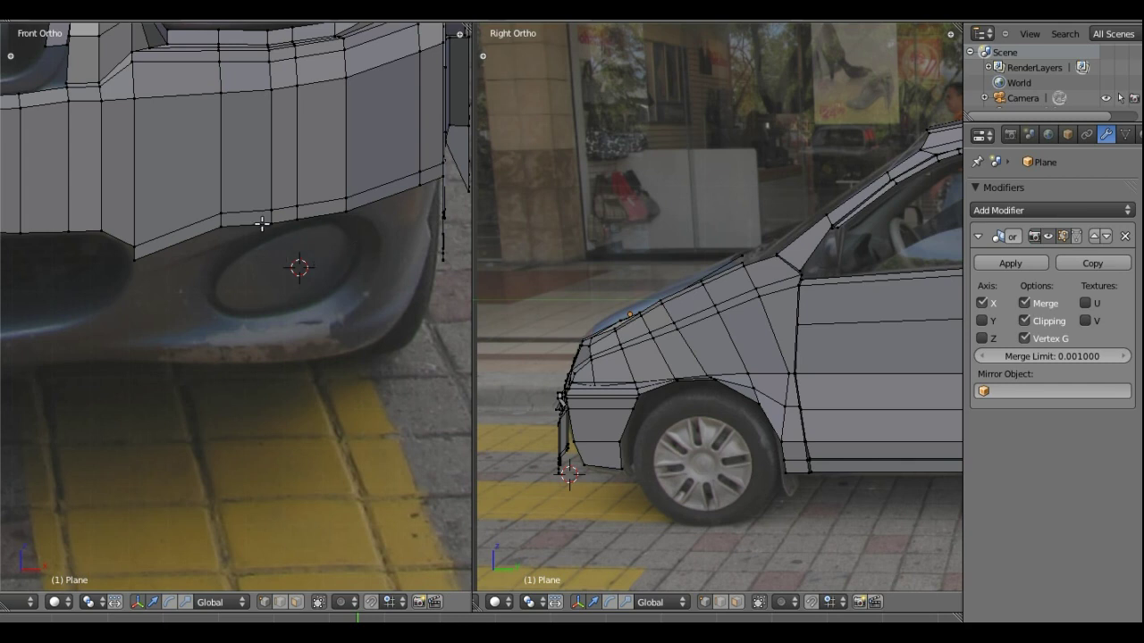
Lower the bumper vertices above and left of the fog lamp slightly along Z
right_click(221, 228)
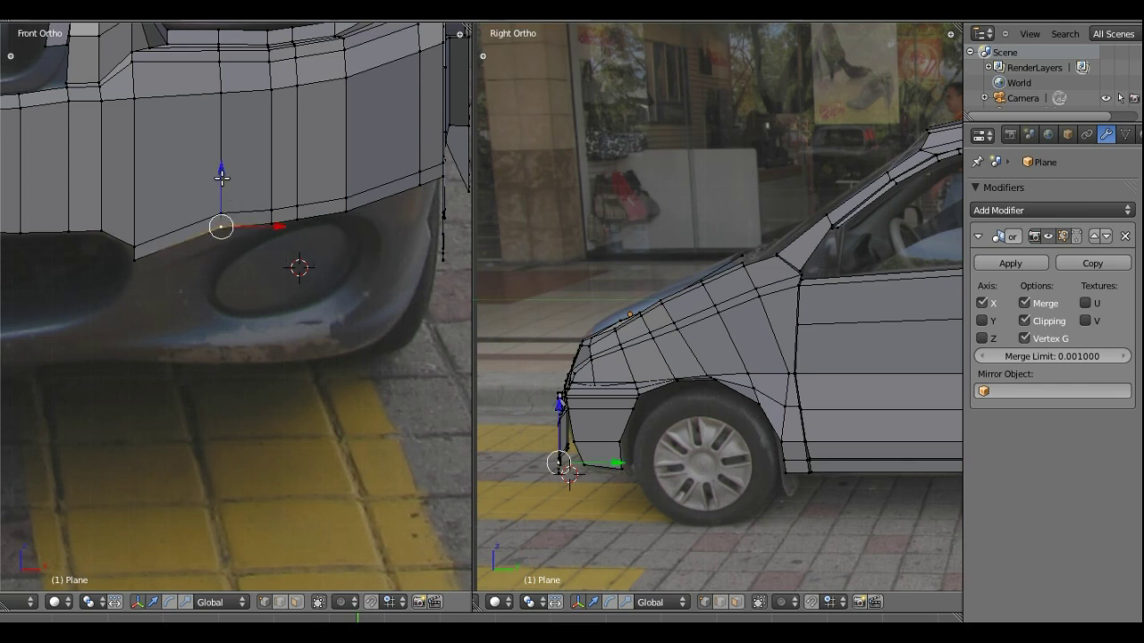
key(g)
key(z)
click(224, 186)
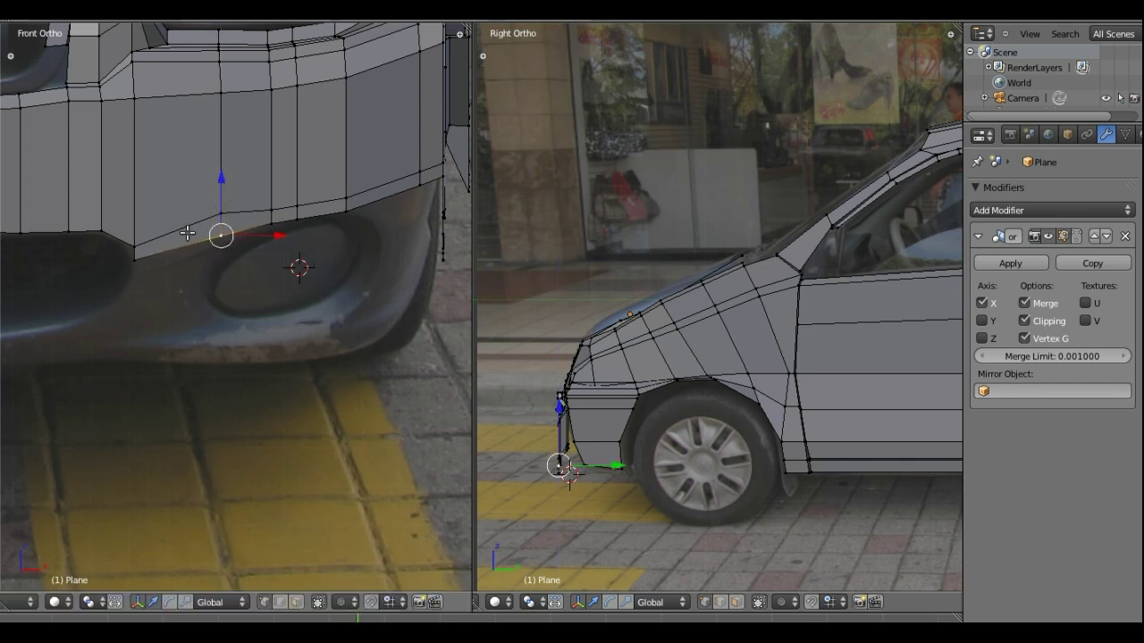
right_click(136, 252)
key(g)
key(z)
click(175, 241)
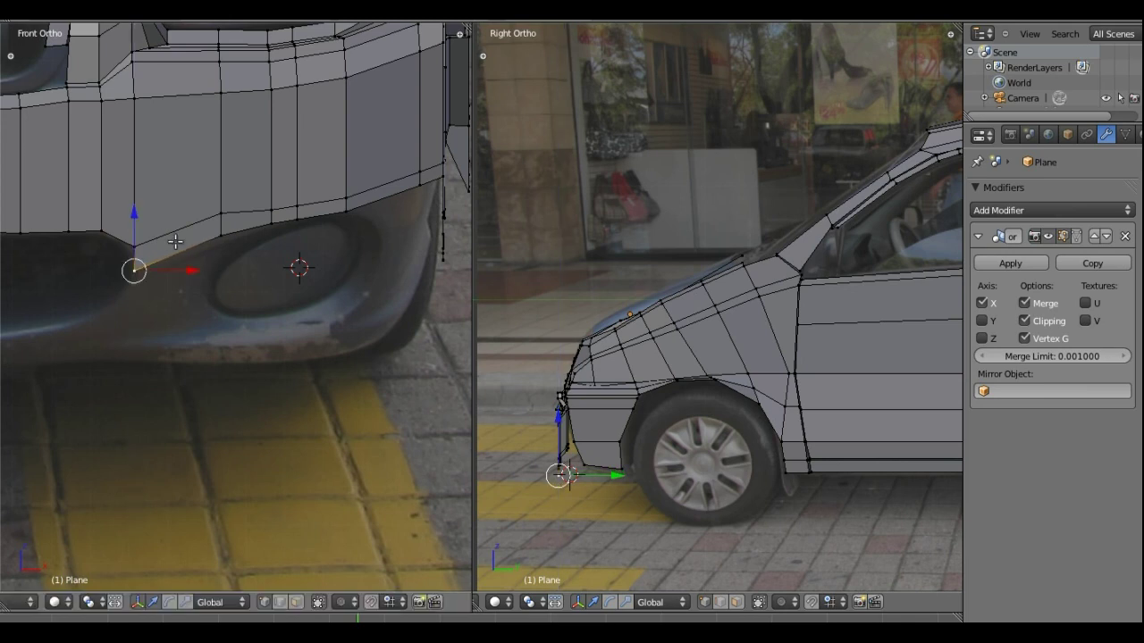
Readjust the vertex above the fog lamp lower along Z, then deselect everything
right_click(220, 236)
key(g)
key(z)
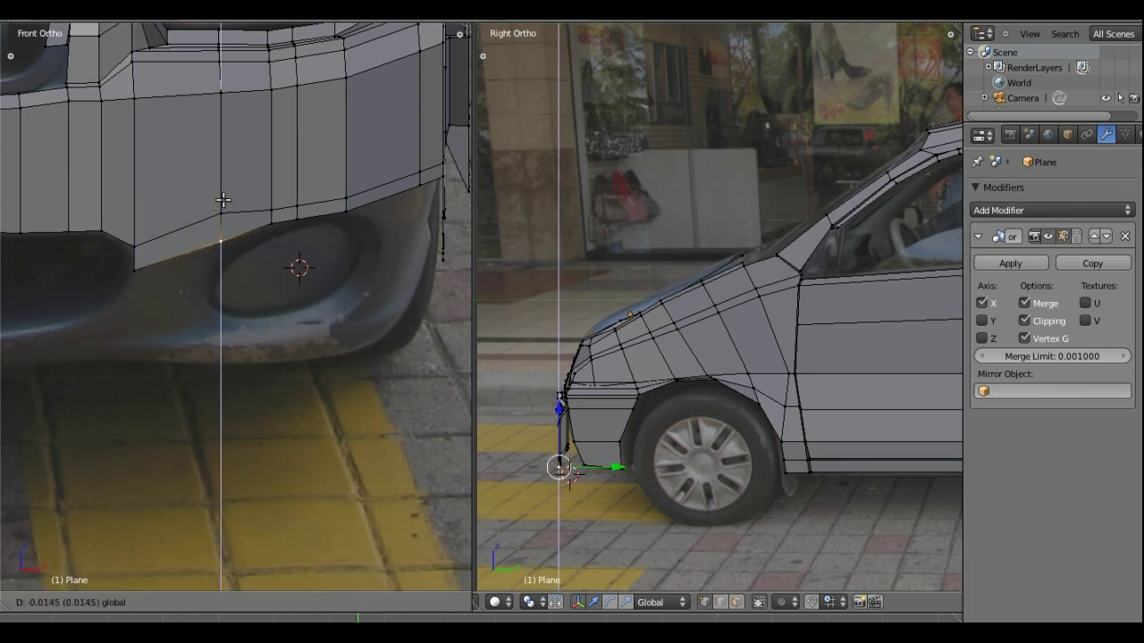
click(224, 200)
key(a)
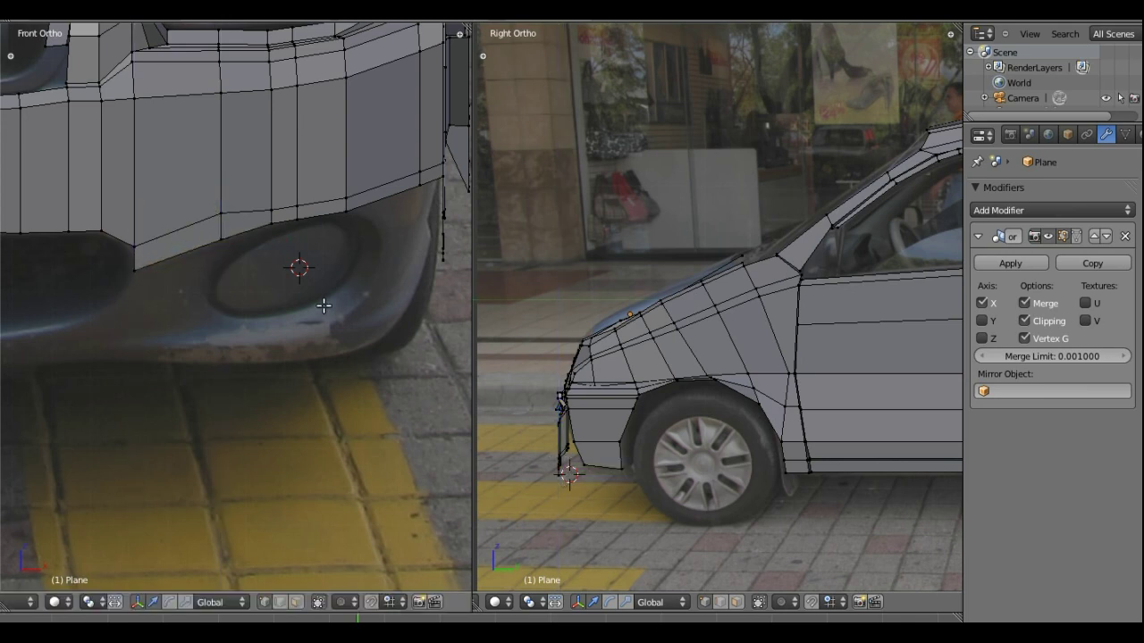
Add a mesh circle at the 3D cursor and set its vertex count to 6
key(shift+a)
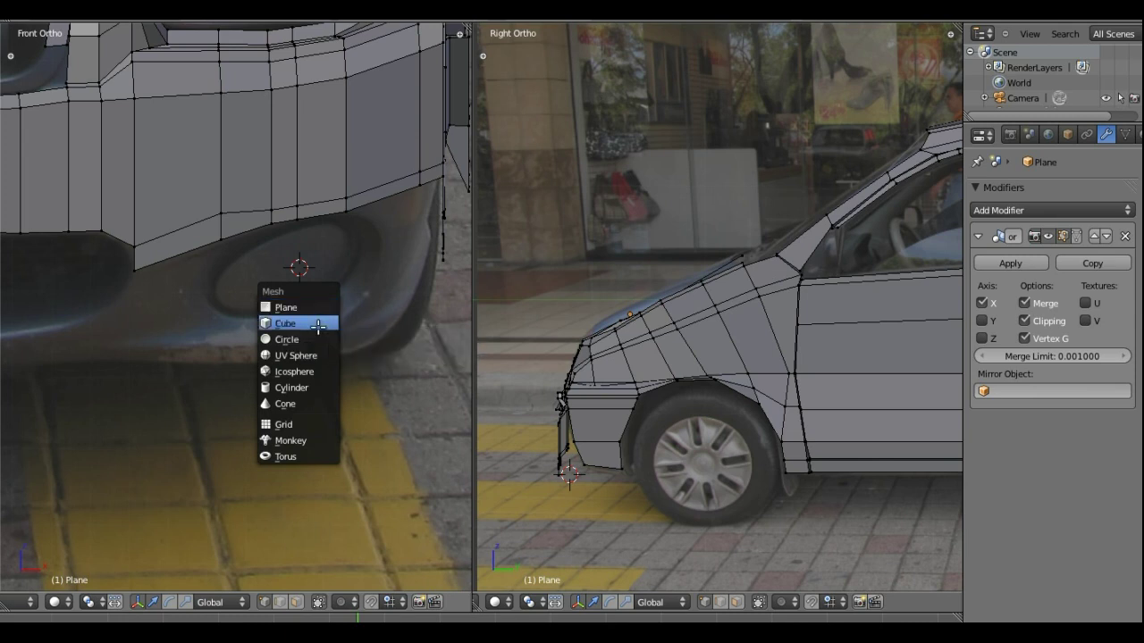
click(312, 338)
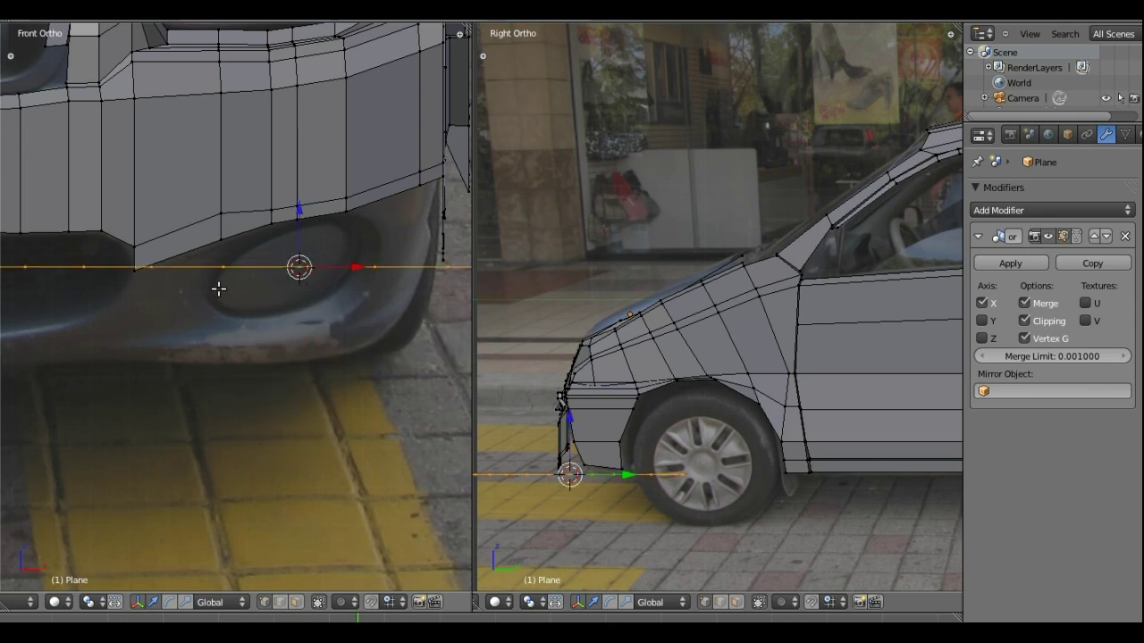
key(t)
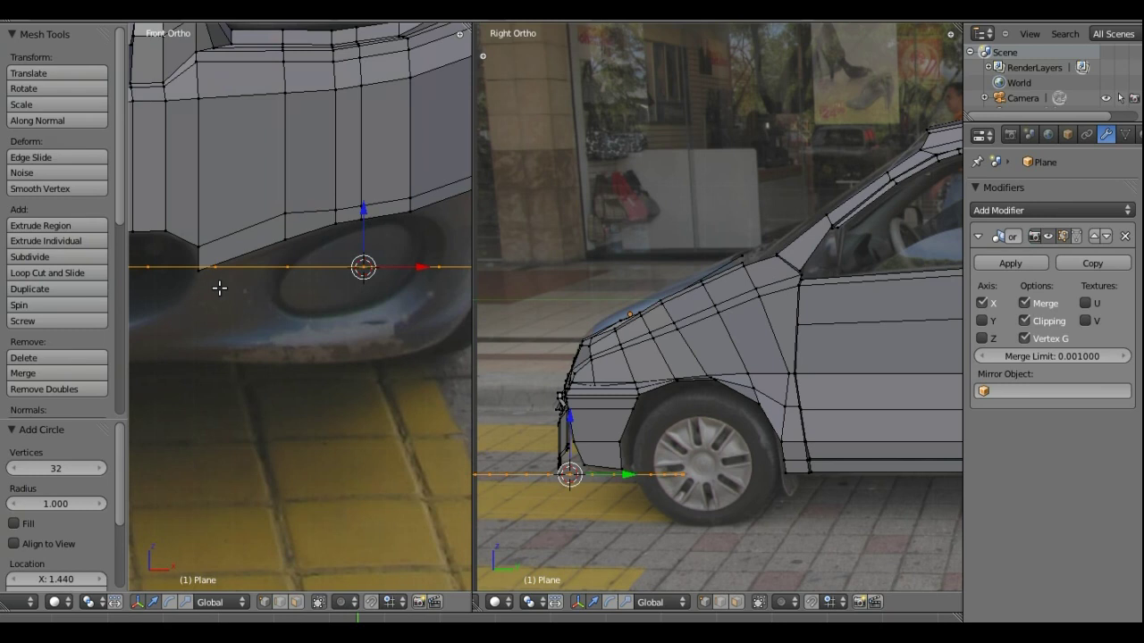
click(69, 466)
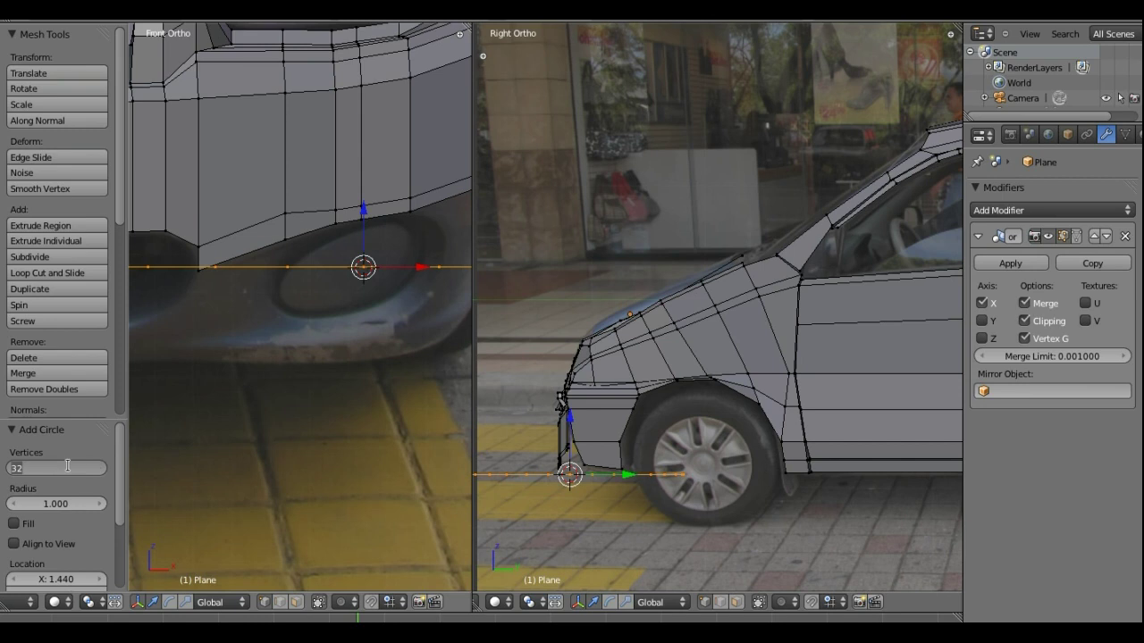
key(Return)
key(t)
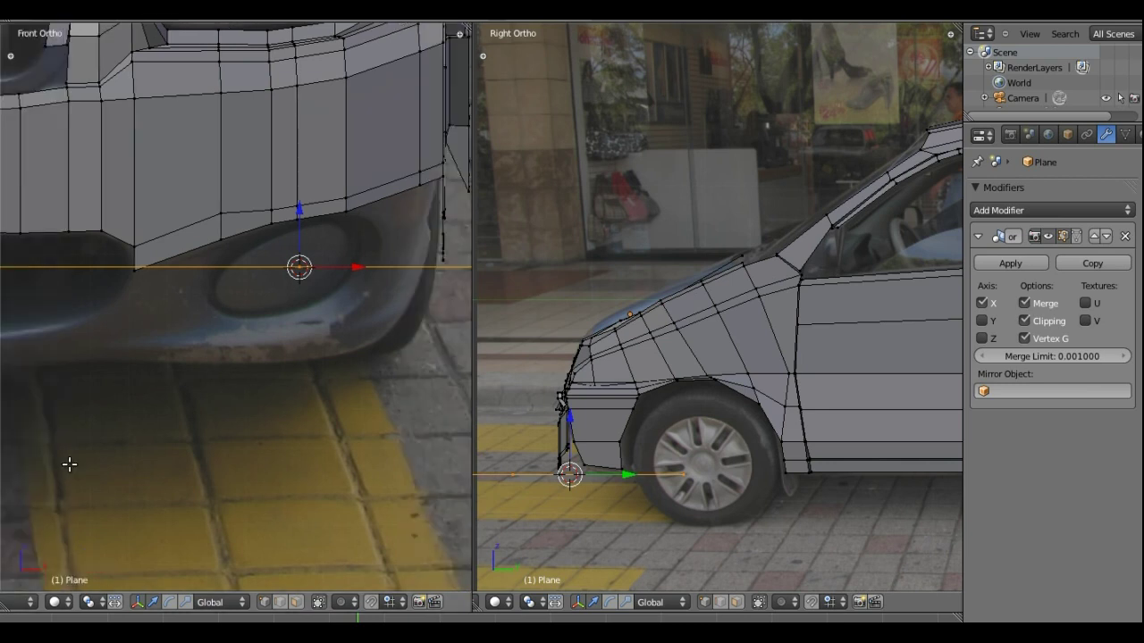
Stand the hexagon upright with a 90° X rotation and scale it to fit the fog lamp
key(r)
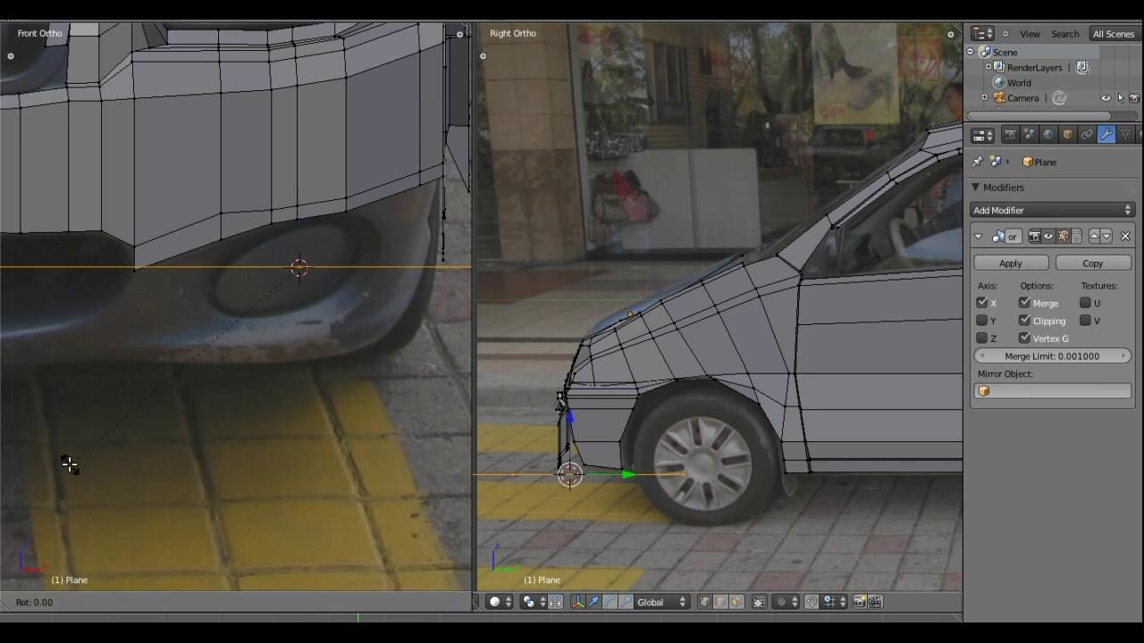
key(x)
key(9)
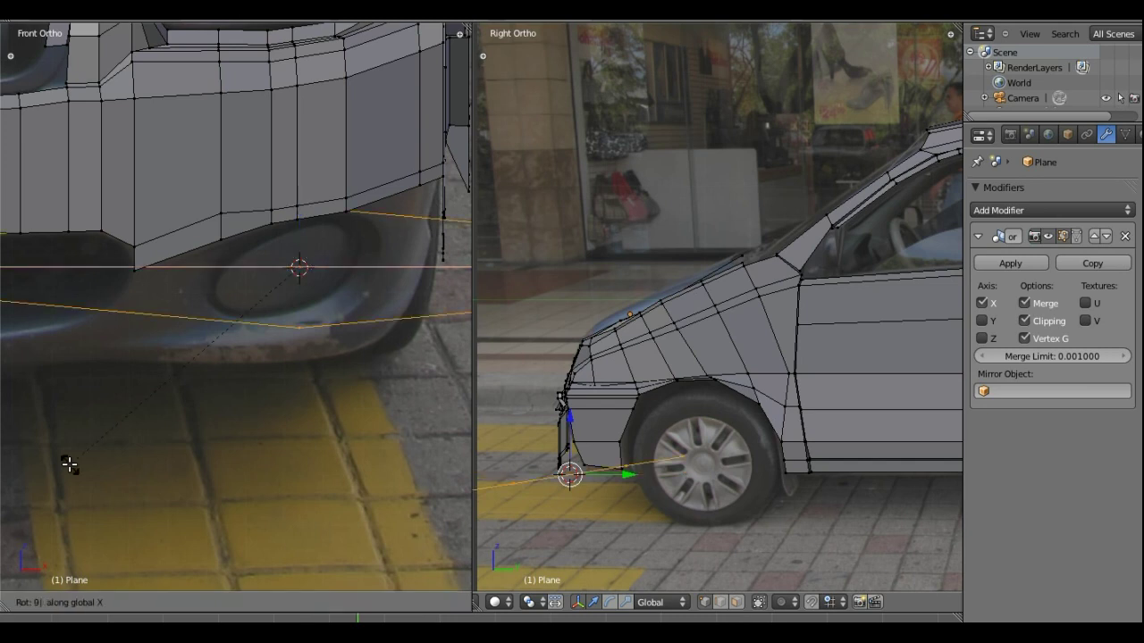
key(0)
key(Return)
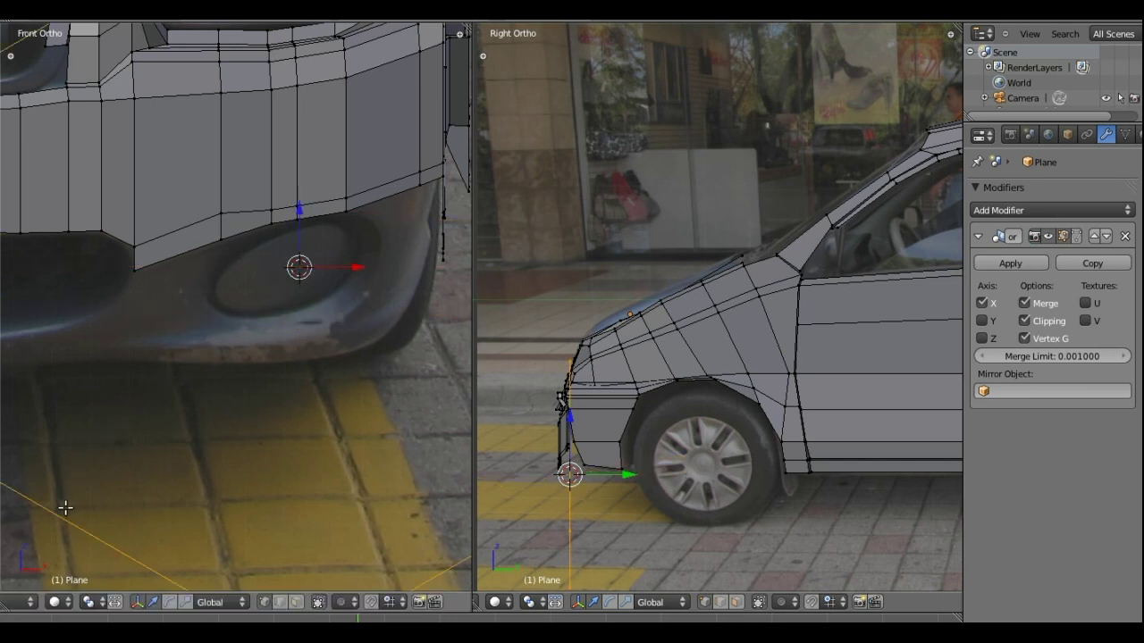
key(s)
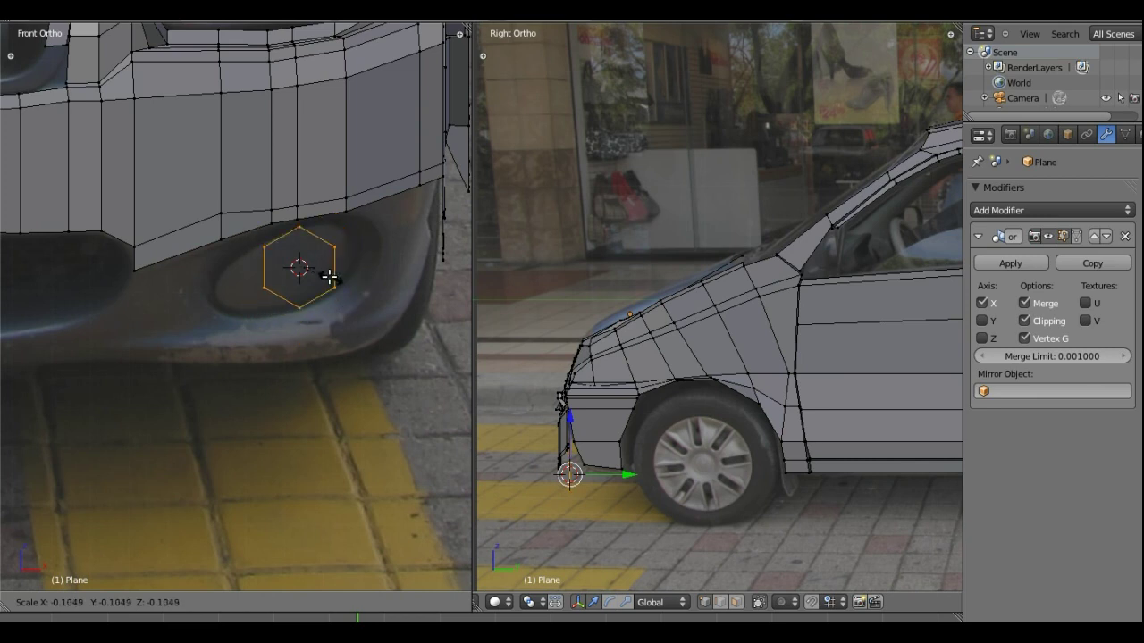
click(334, 276)
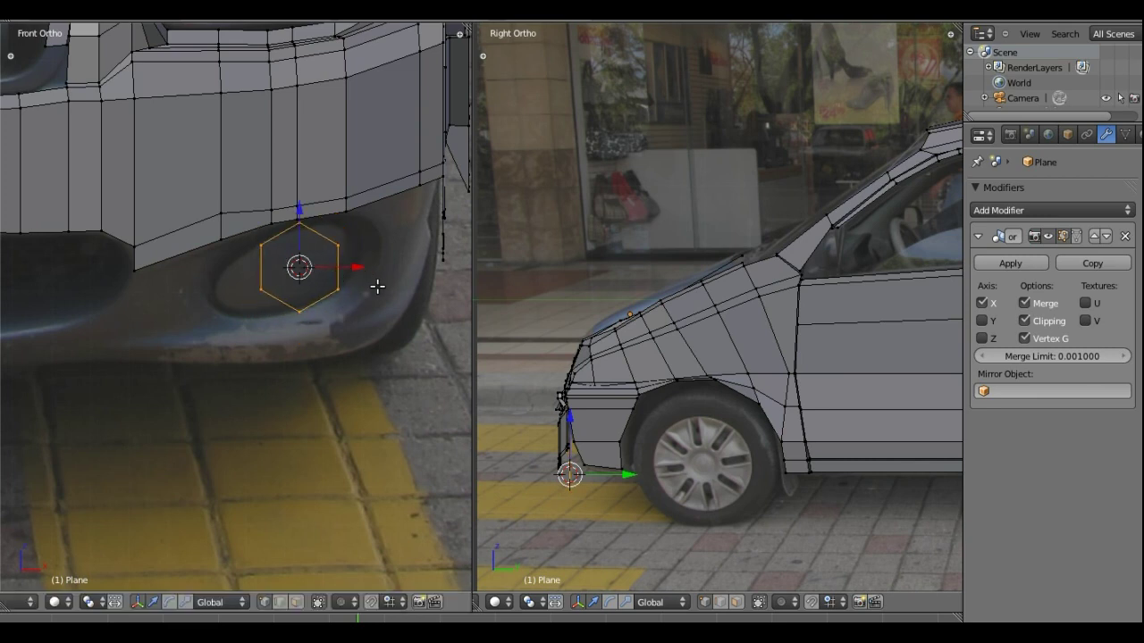
Rotate the hexagon 30° about Y so its flat sides sit top and bottom
key(r)
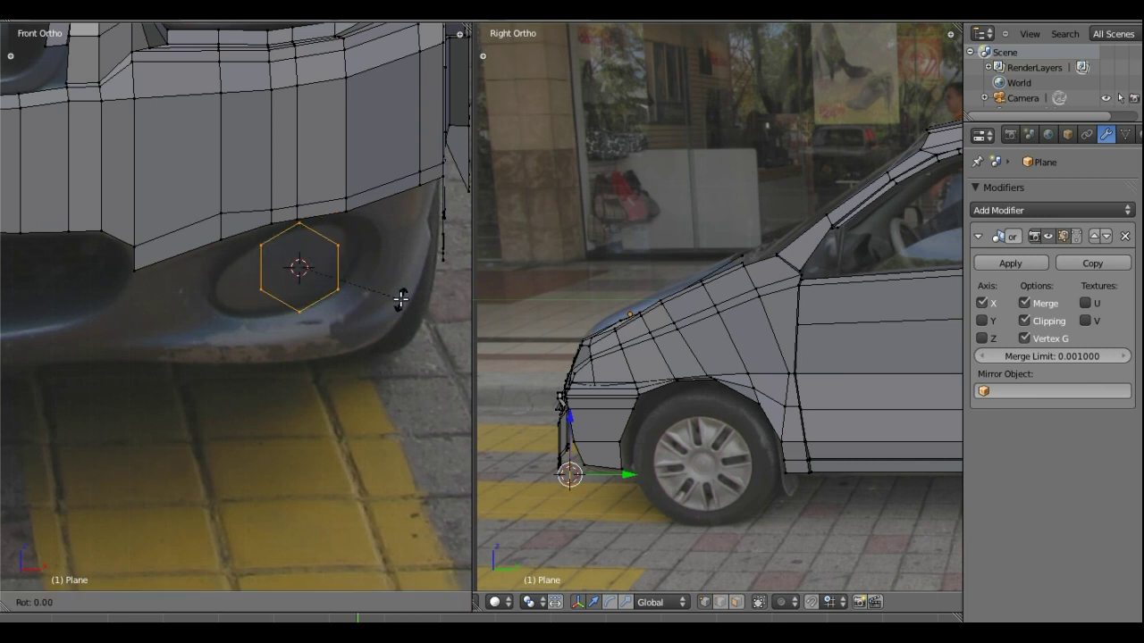
key(y)
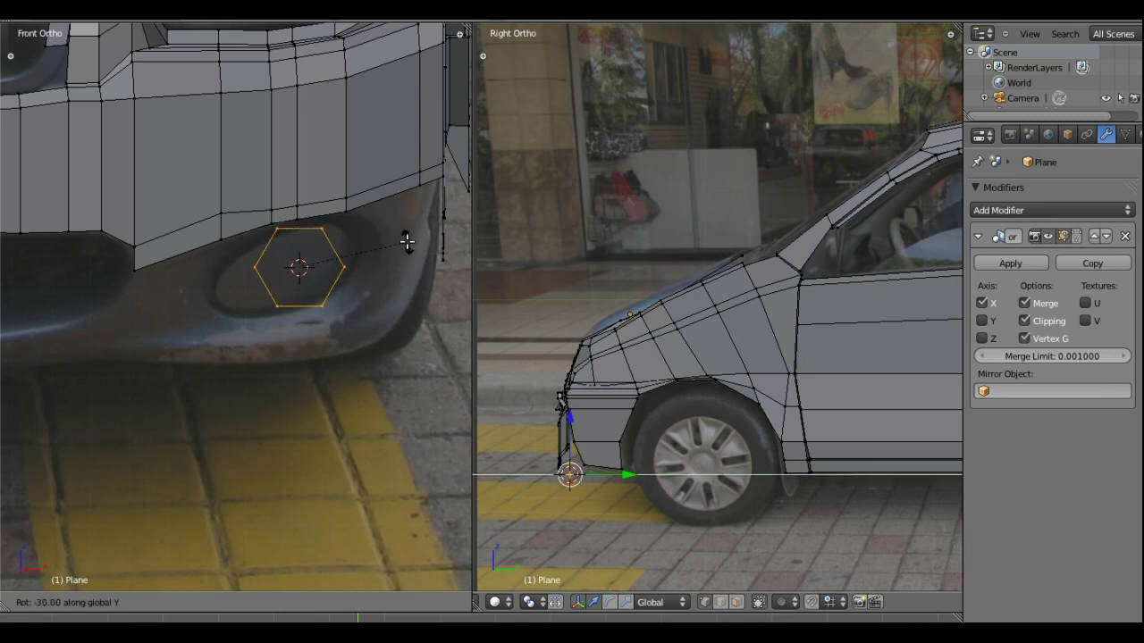
click(406, 242)
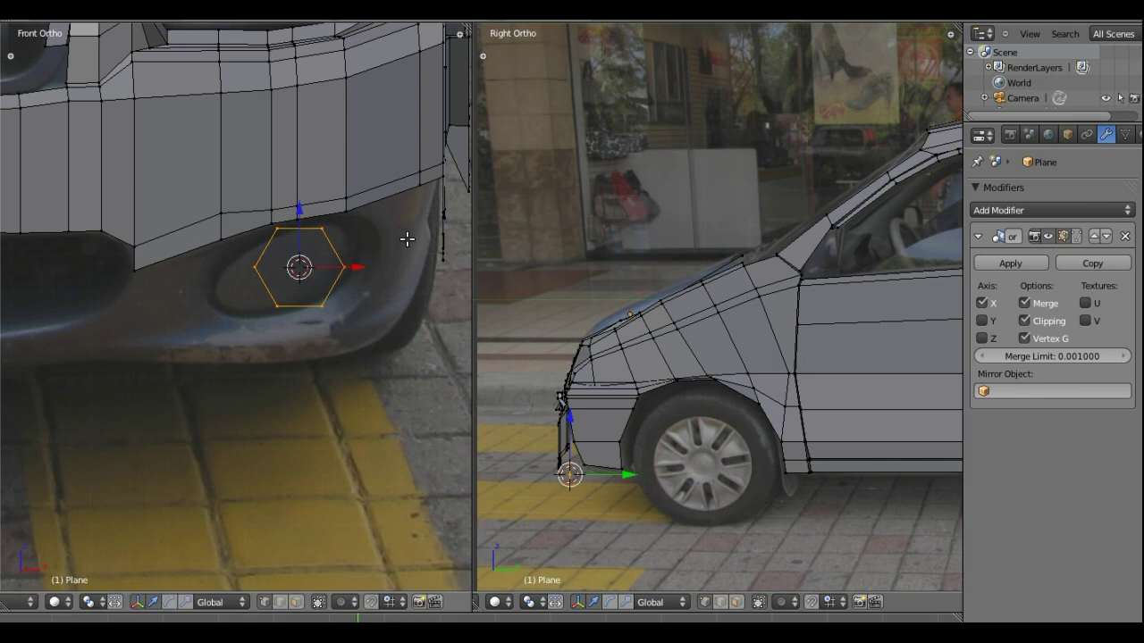
Move the hexagon's top-right, right and bottom-right vertices onto the fog-light opening's edge
right_click(324, 229)
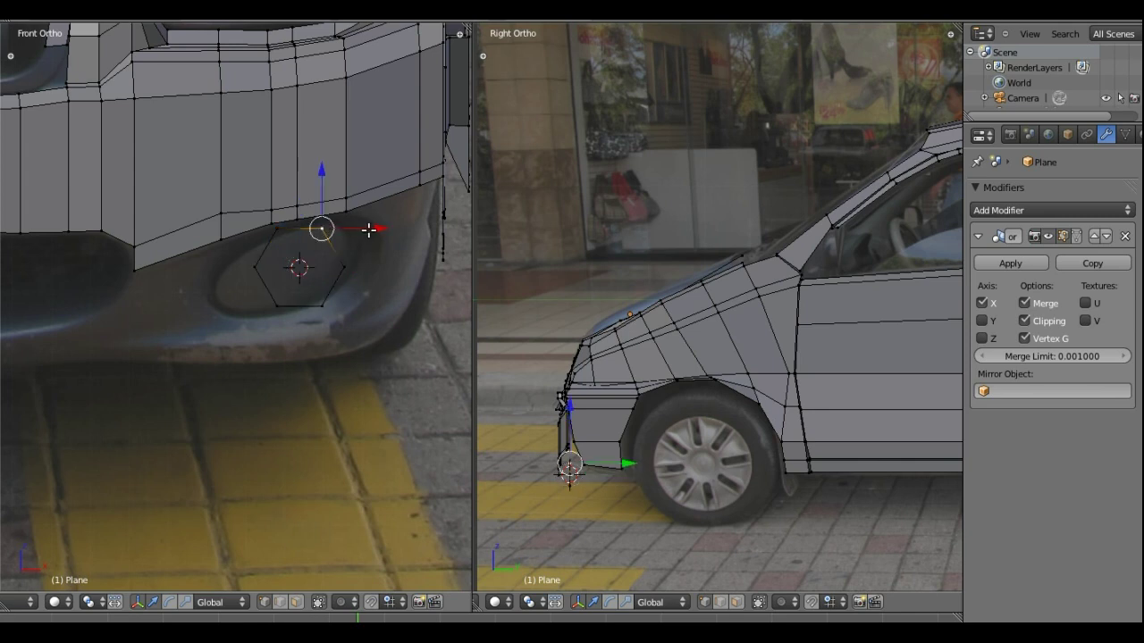
drag(371, 228, 383, 227)
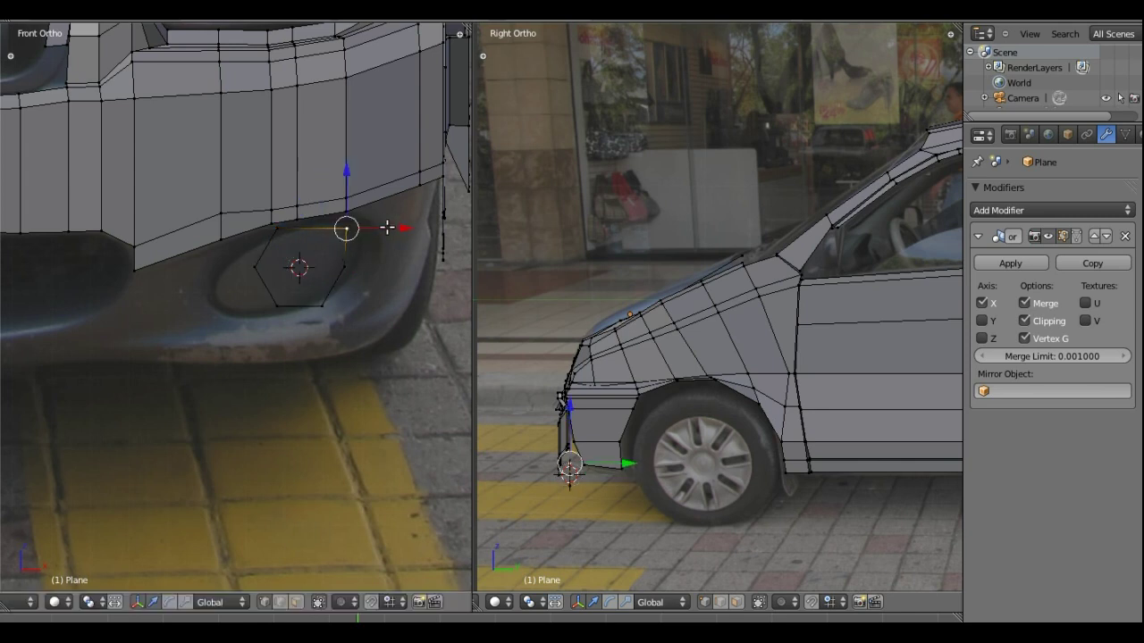
right_click(356, 260)
drag(373, 266, 382, 265)
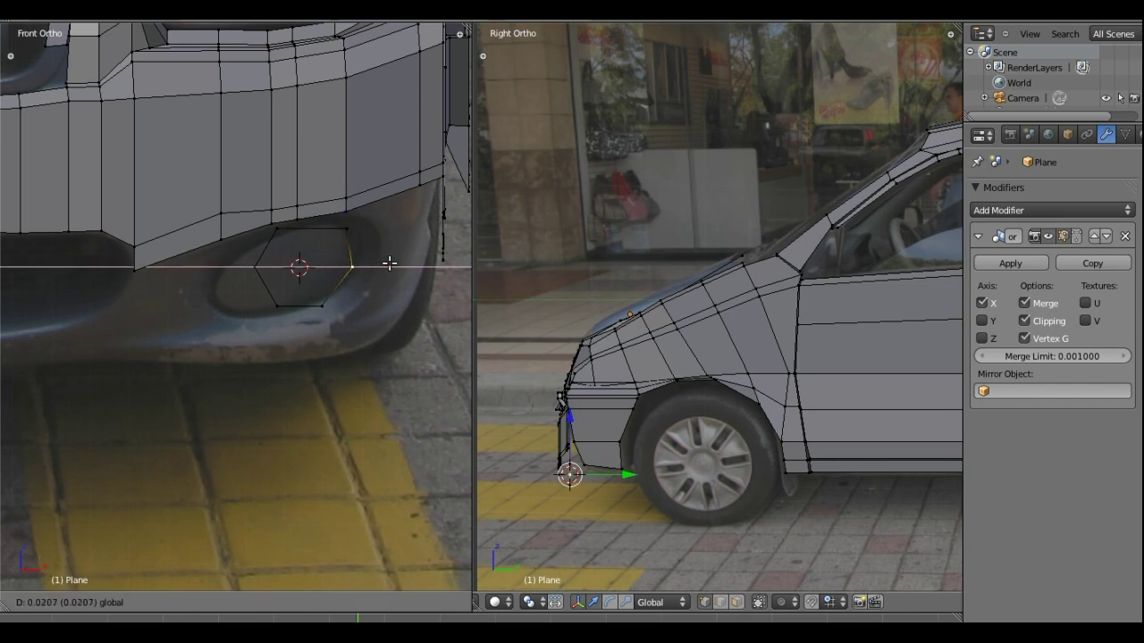
right_click(322, 306)
drag(325, 276, 326, 260)
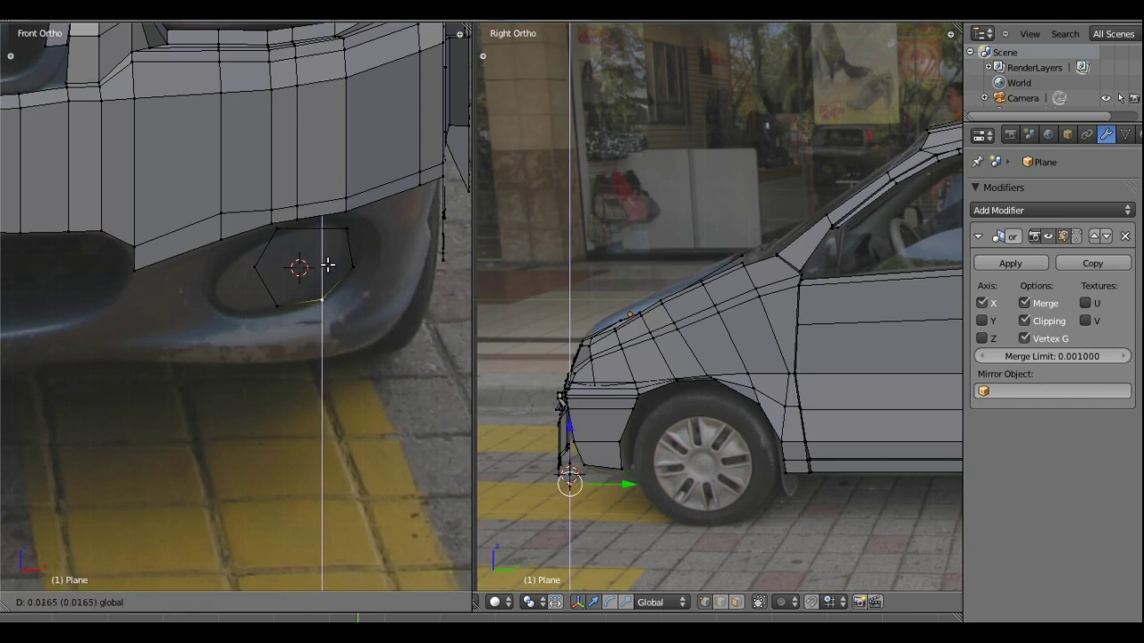
click(326, 260)
Reposition the bottom-left and left vertices onto the fog-light opening's outline
right_click(277, 304)
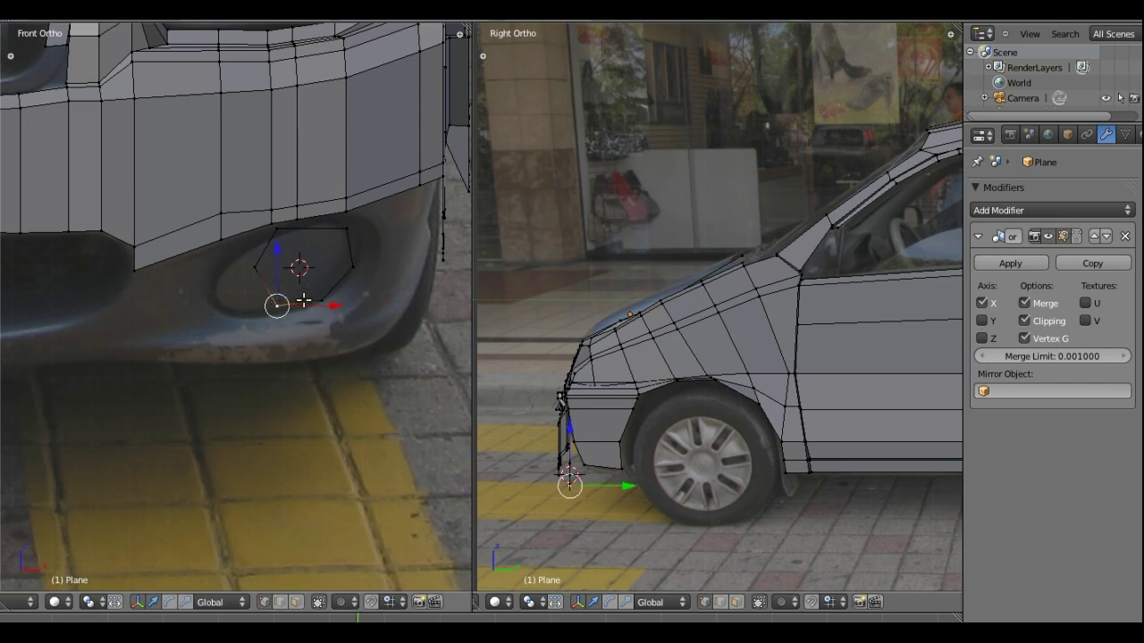
drag(317, 307, 291, 315)
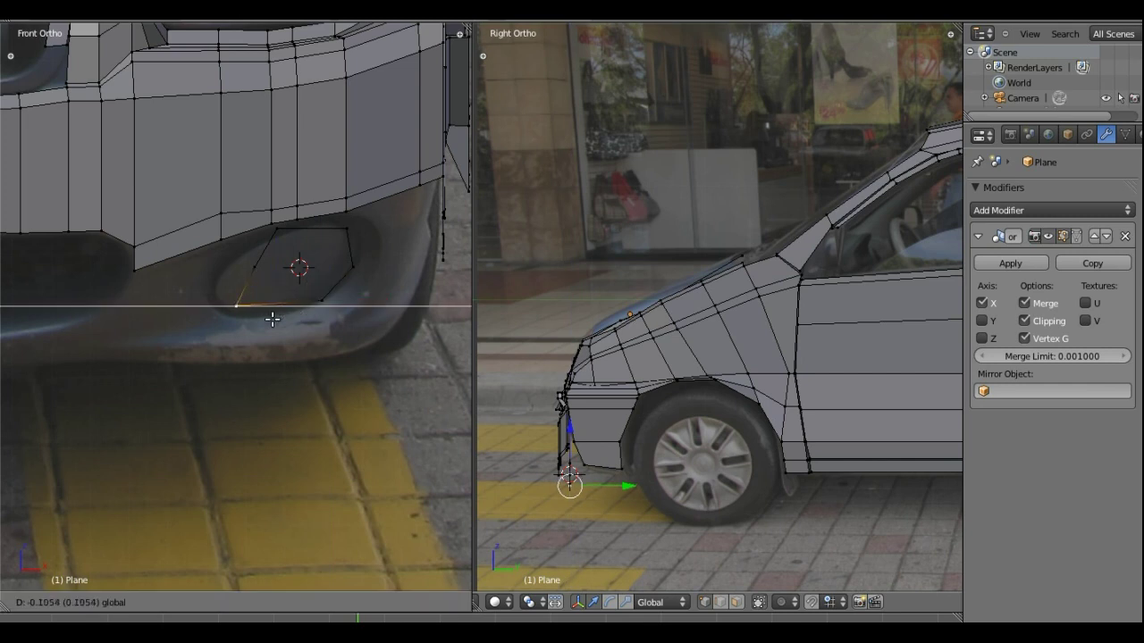
click(260, 304)
drag(230, 256, 229, 263)
click(229, 262)
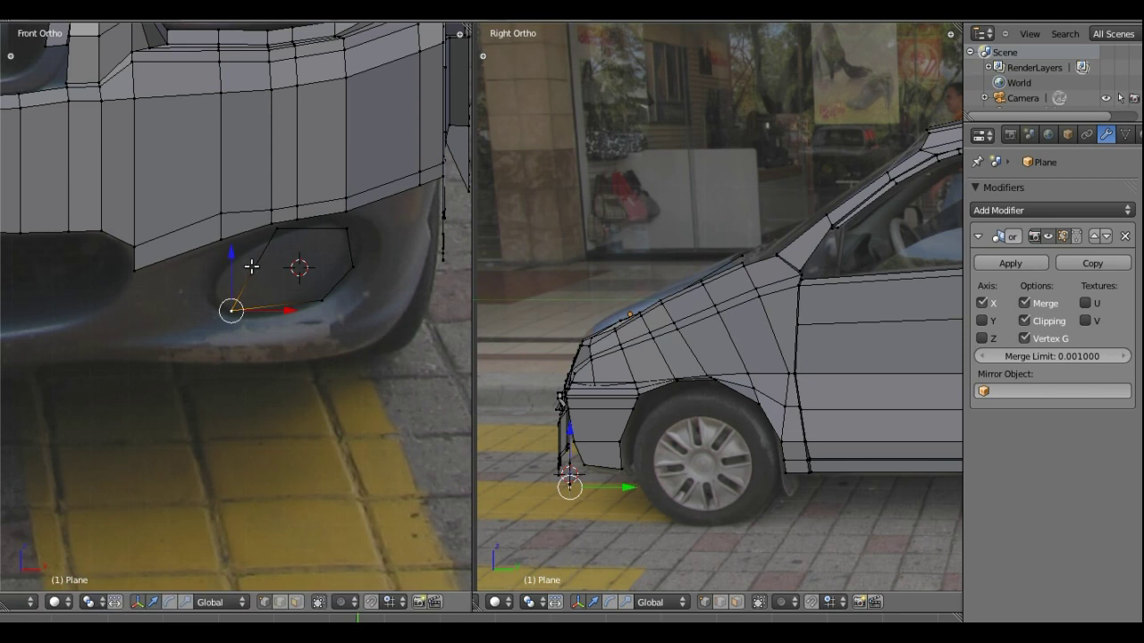
right_click(254, 267)
key(g)
key(x)
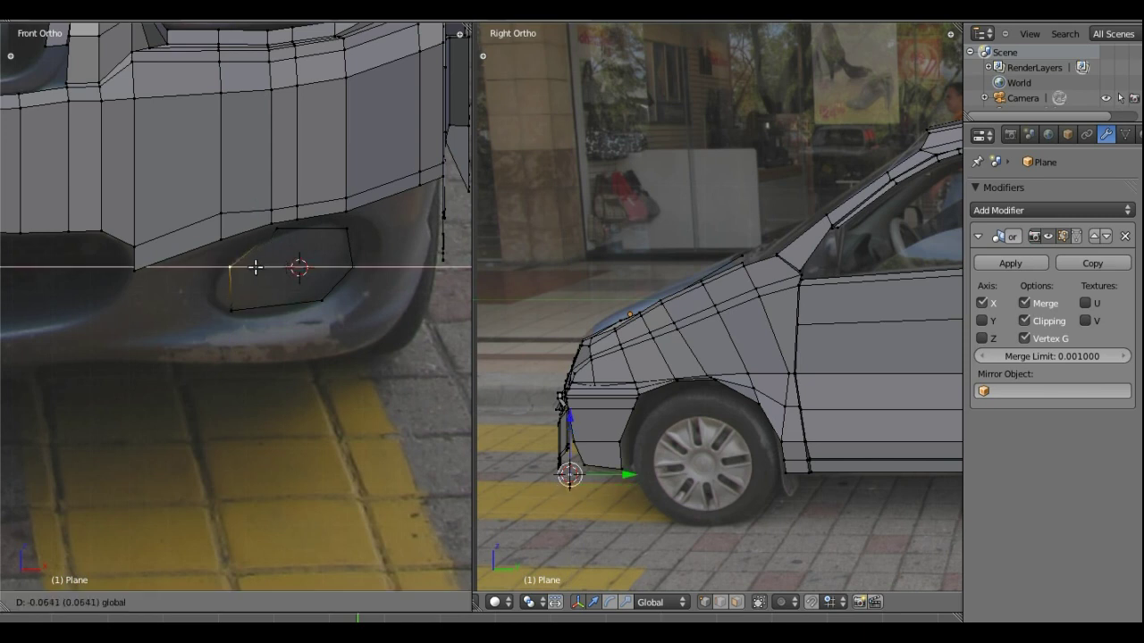
click(233, 282)
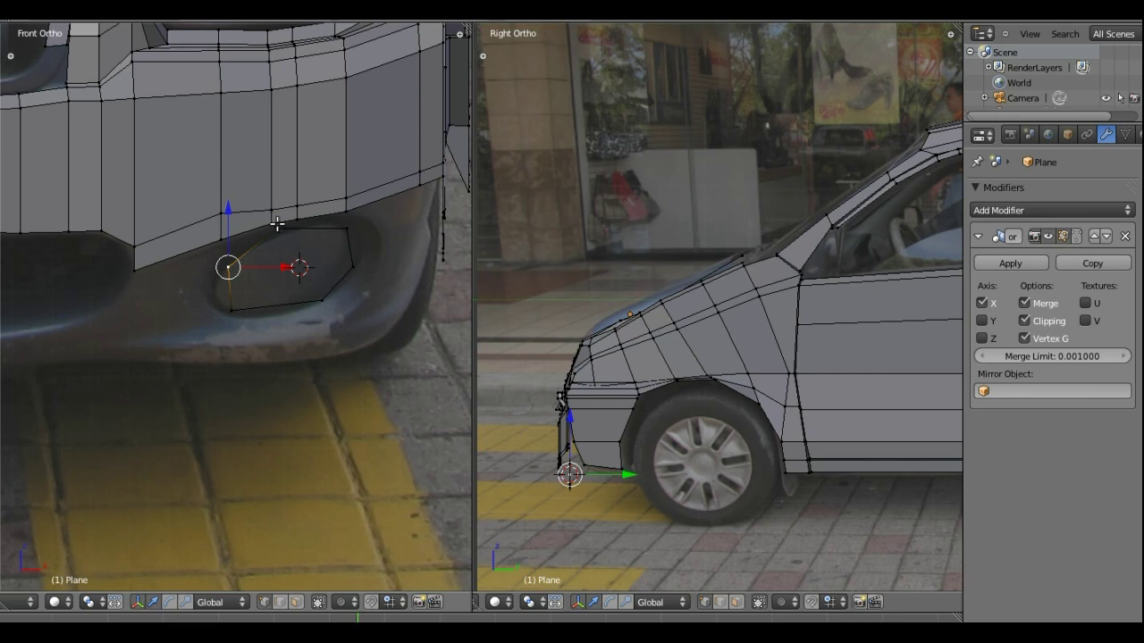
Lower the top-left vertex, shift the top edge along X, then deselect everything
right_click(276, 226)
key(g)
click(301, 198)
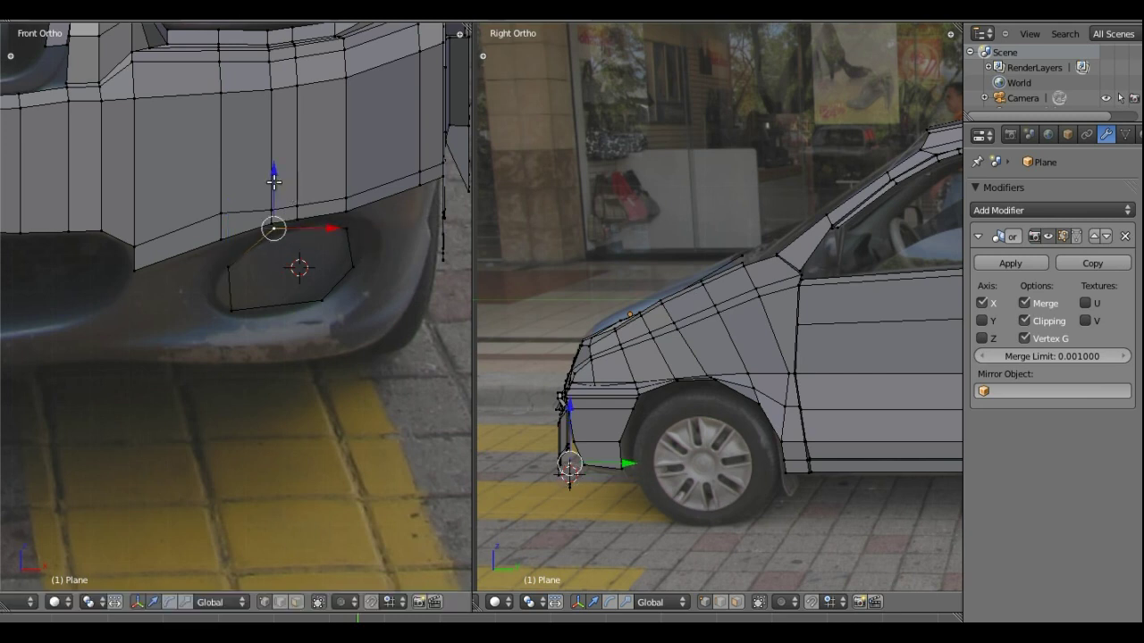
key(g)
key(z)
click(317, 219)
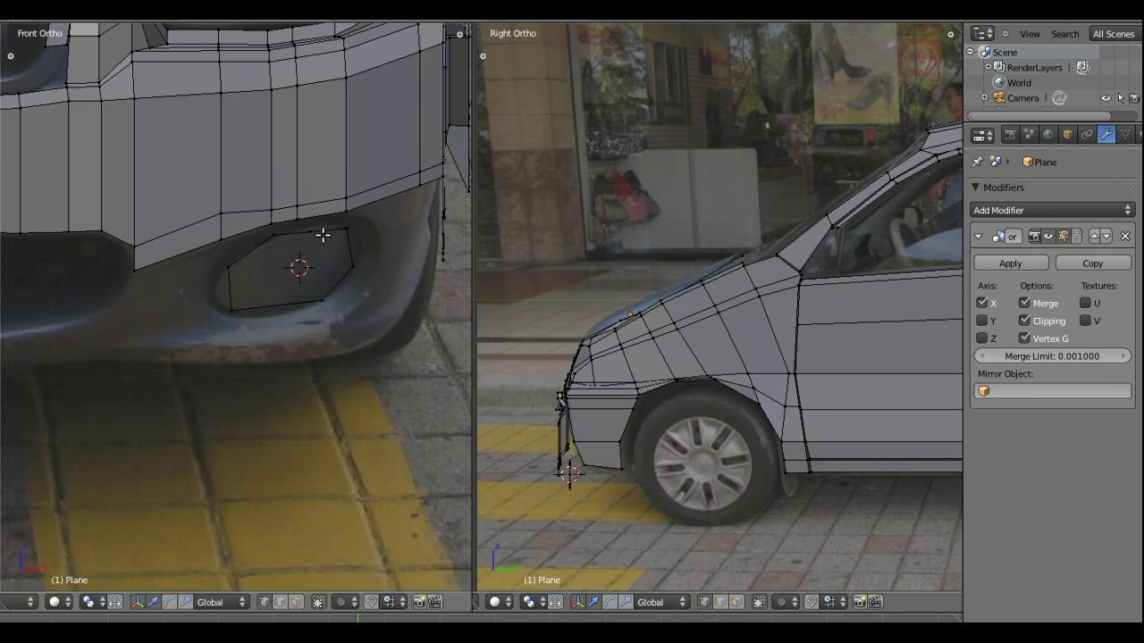
shift+right_click(314, 232)
key(g)
key(x)
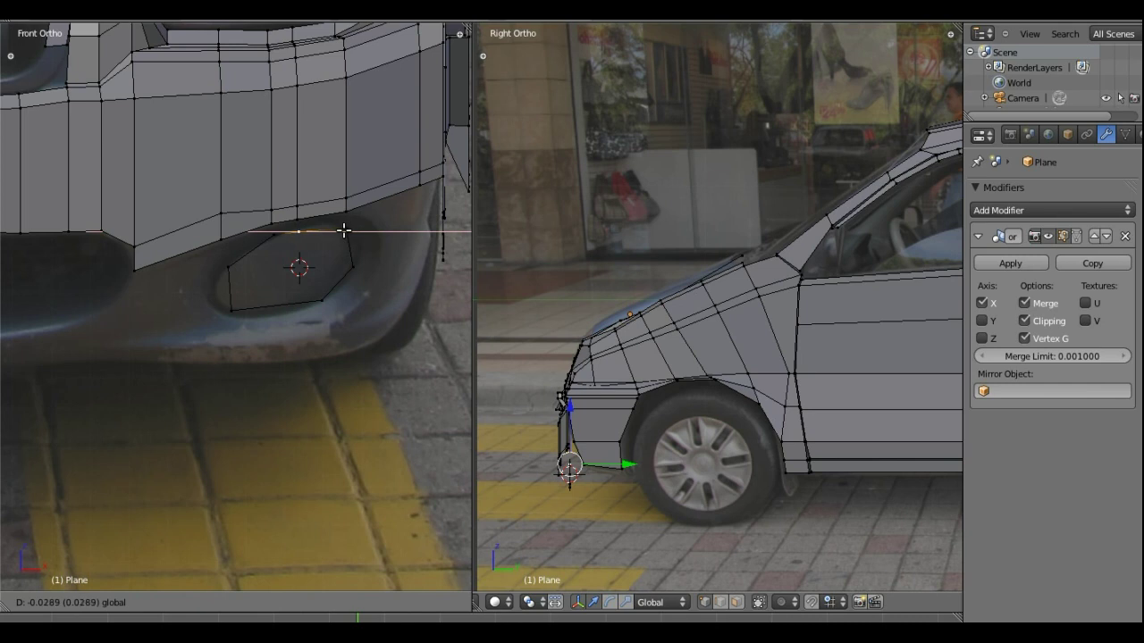
click(337, 230)
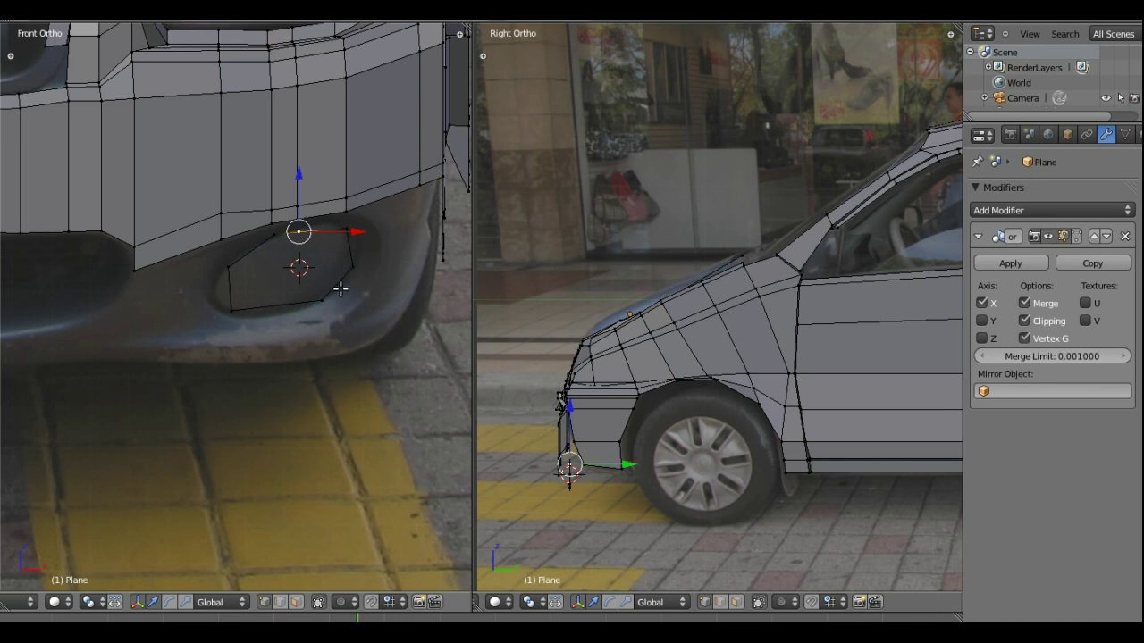
key(a)
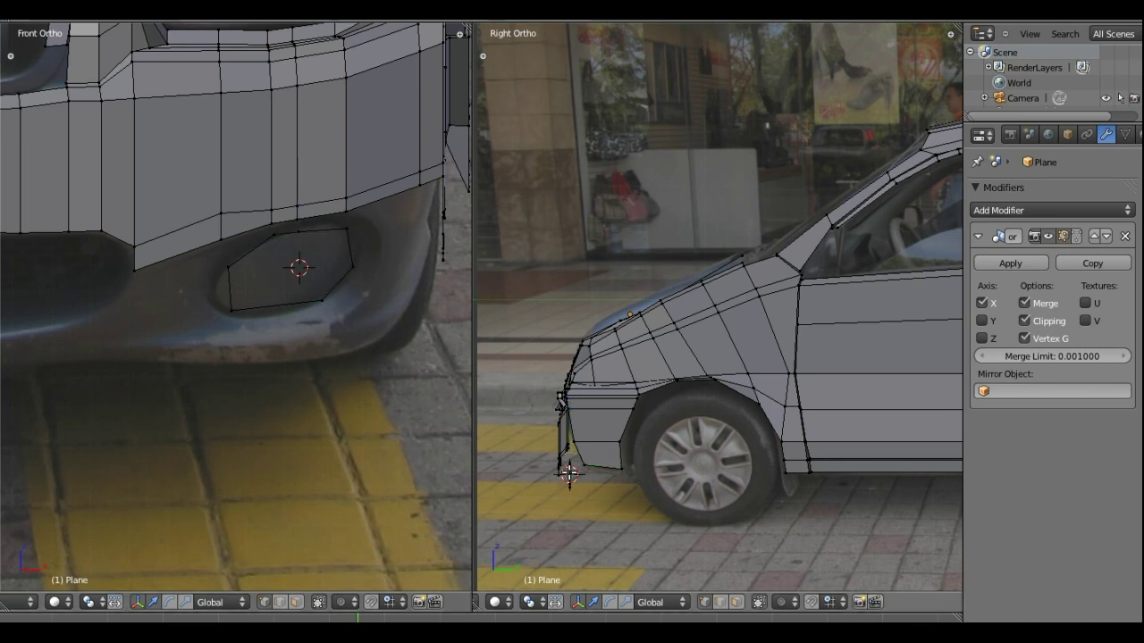
Zoom the side view onto the bumper and select all seven fog-light hexagon vertices
scroll(568, 473, up, 3)
shift+middle_drag(621, 306, 703, 199)
scroll(597, 336, up, 2)
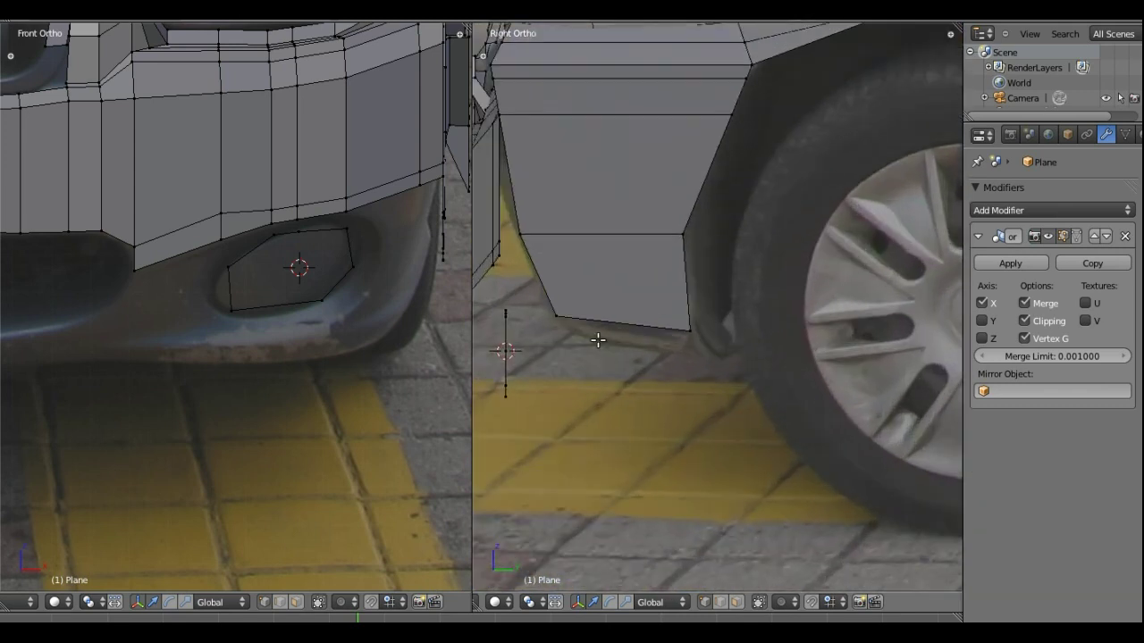
scroll(651, 316, up, 2)
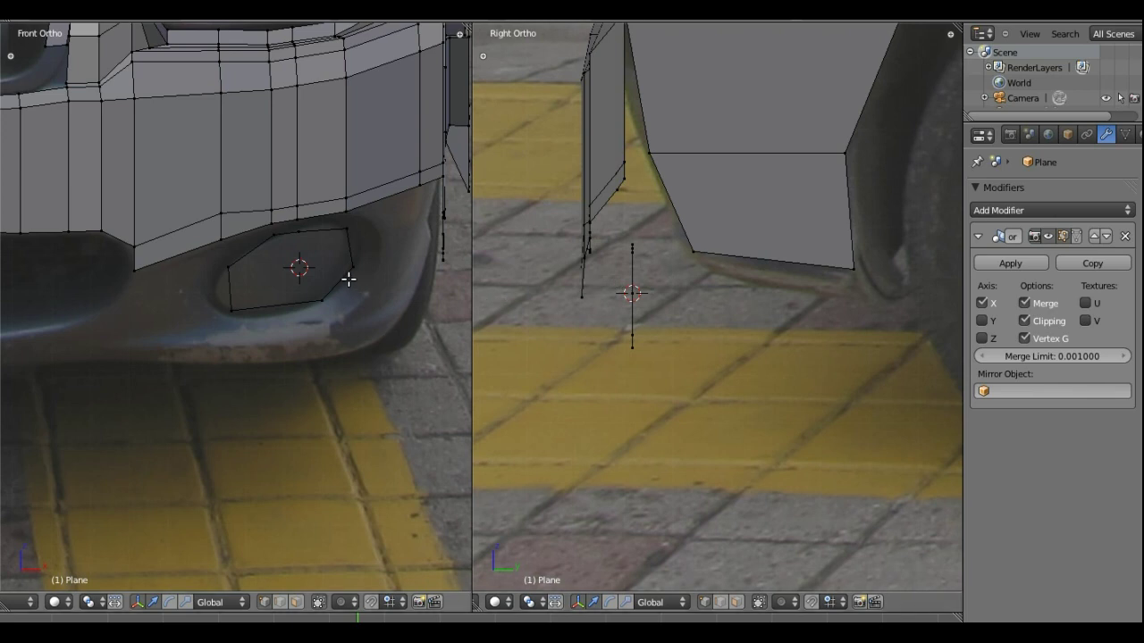
key(a)
key(a)
right_click(323, 298)
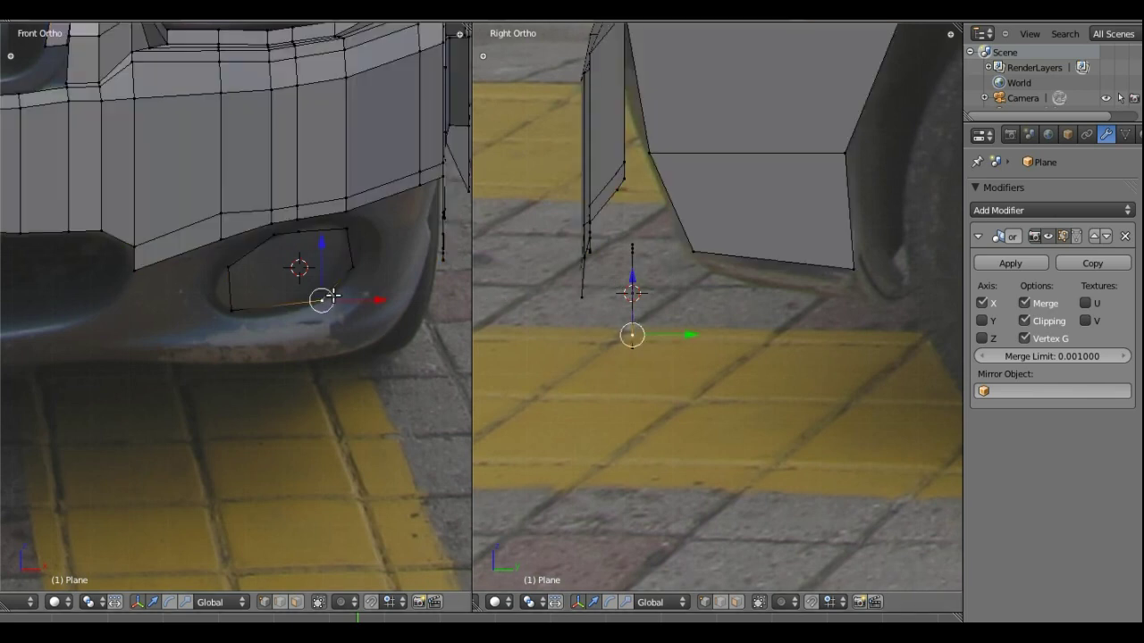
shift+right_click(354, 266)
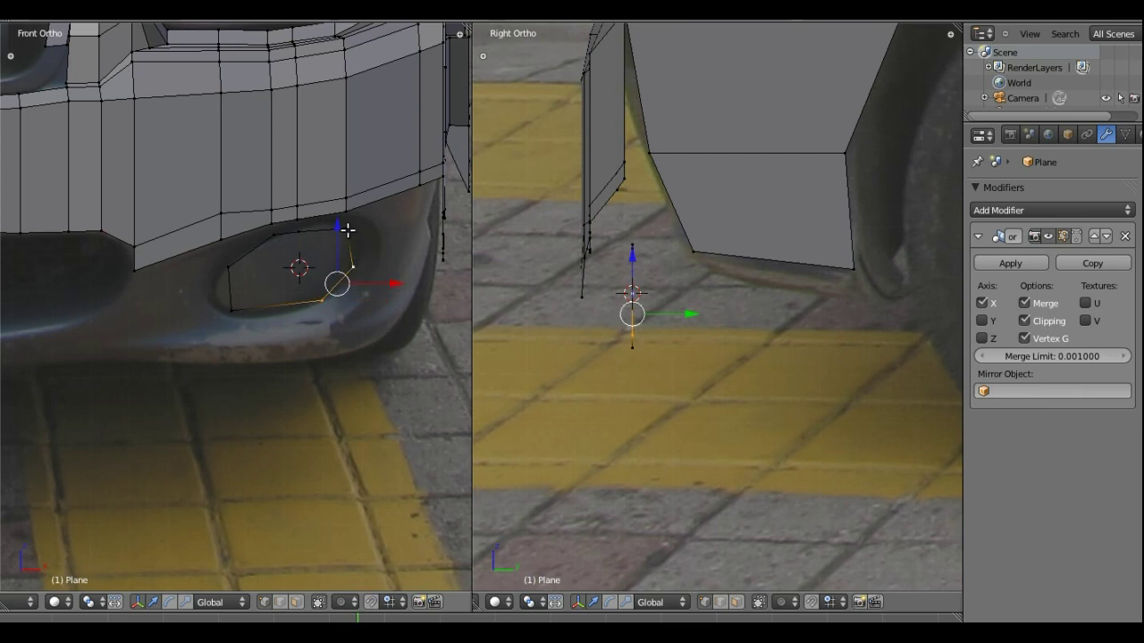
shift+right_click(346, 230)
shift+right_click(298, 231)
shift+right_click(277, 234)
shift+right_click(229, 267)
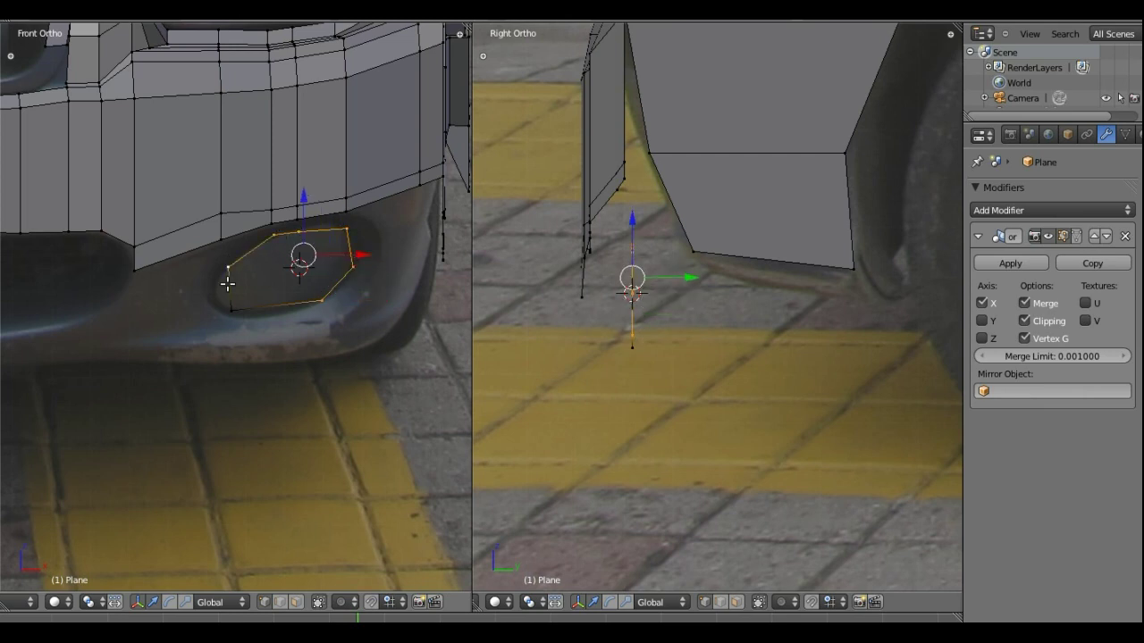
shift+right_click(231, 311)
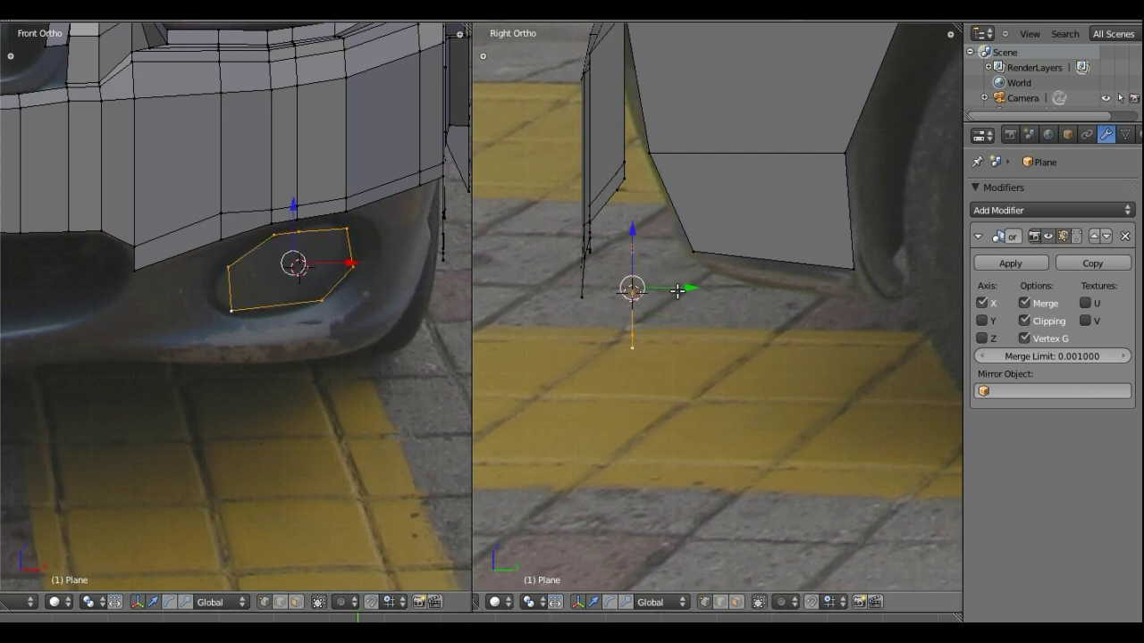
Move the hexagon back about 0.03 along Y and nudge it vertically
drag(684, 289, 706, 292)
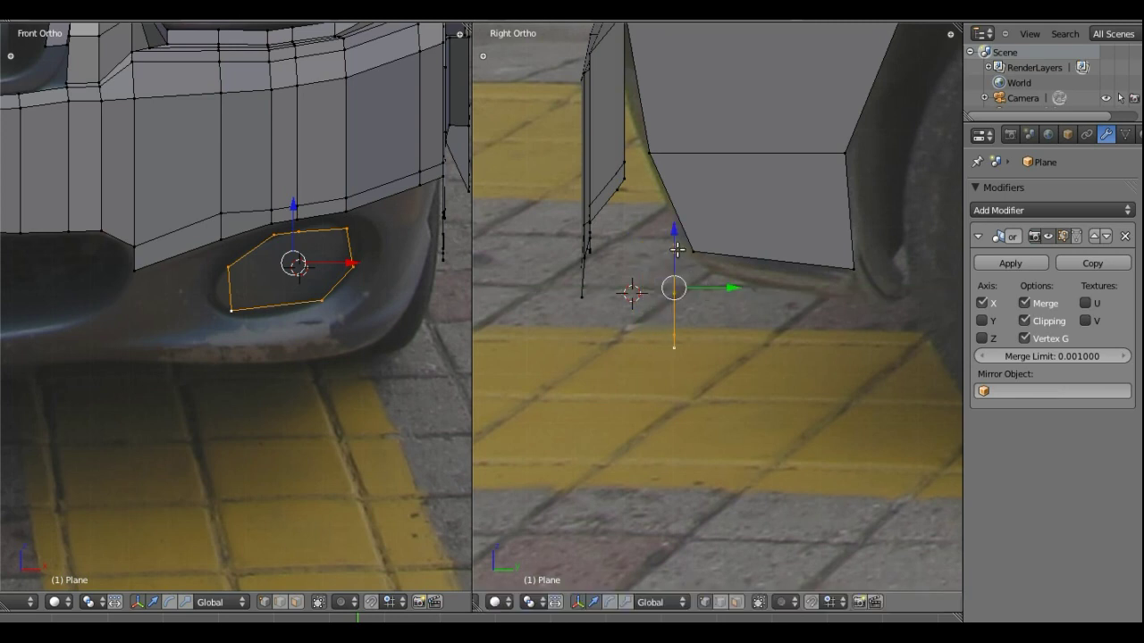
mouse_move(672, 227)
mouse_down()
mouse_move(673, 209)
mouse_move(673, 224)
mouse_up()
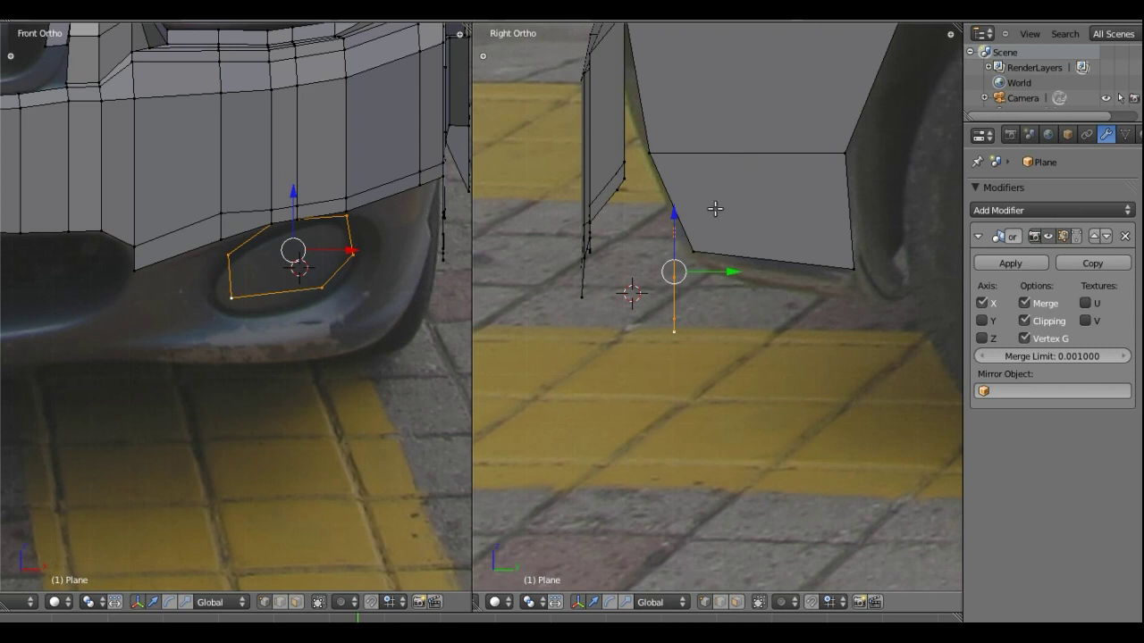
right_click(272, 223)
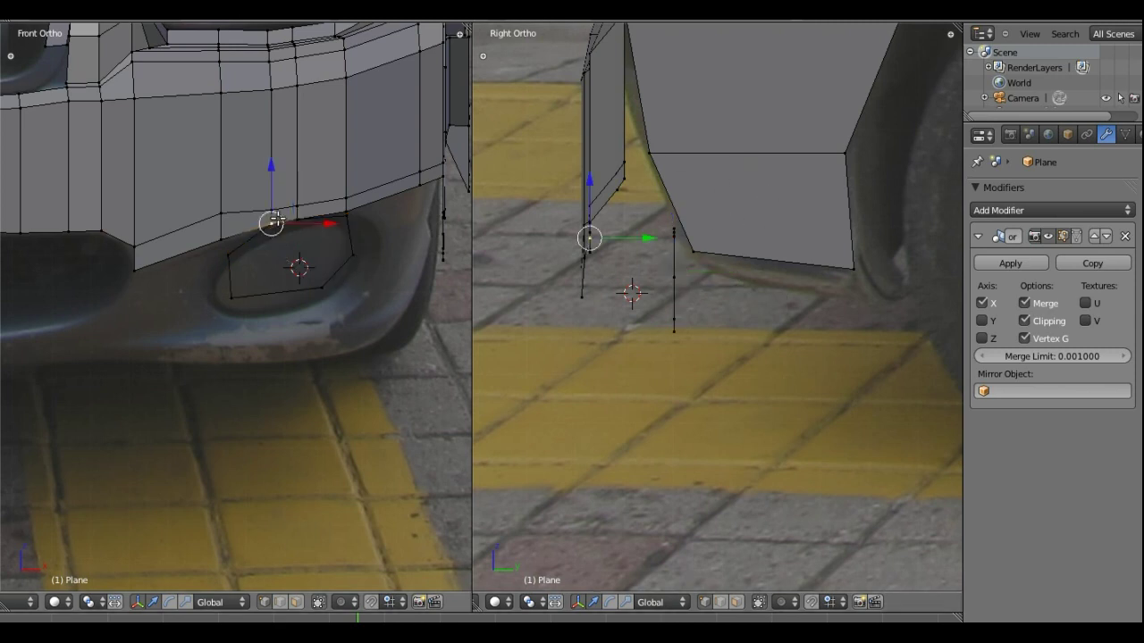
Raise the bumper's lower edge loop and lift the fog-light hexagon loop slightly along Z
alt+right_click(165, 258)
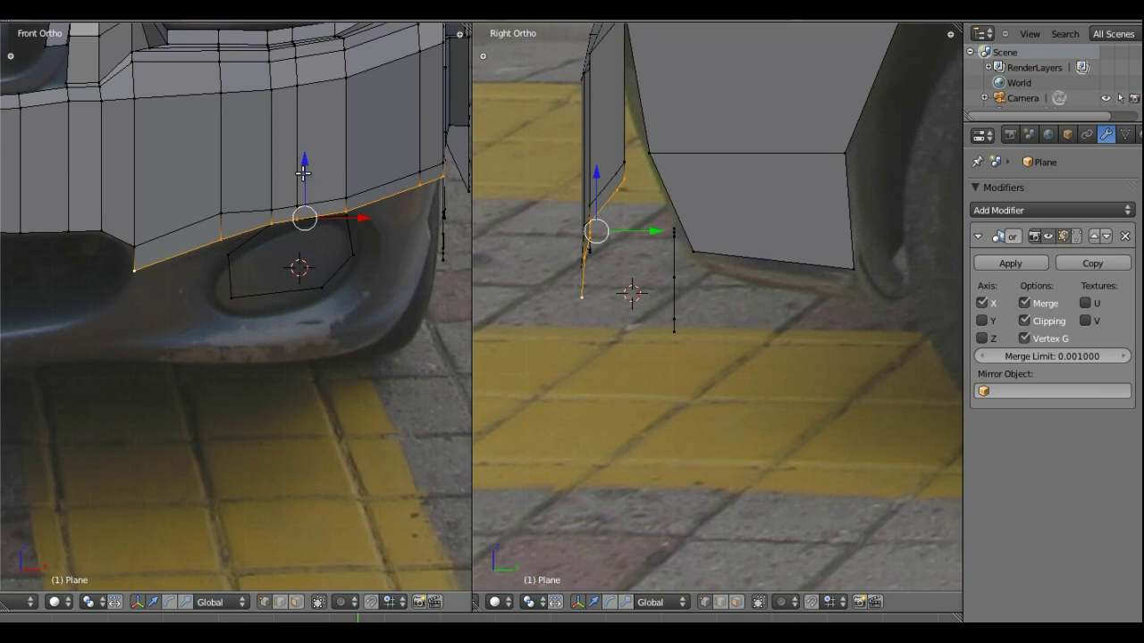
drag(304, 172, 304, 188)
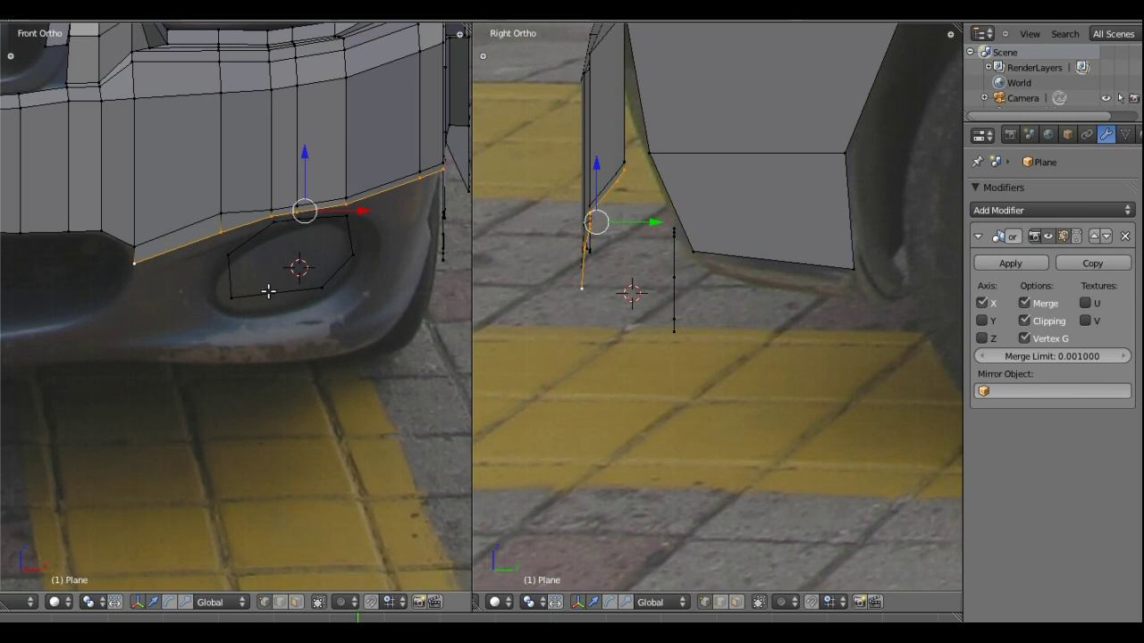
right_click(232, 297)
key(ctrl+l)
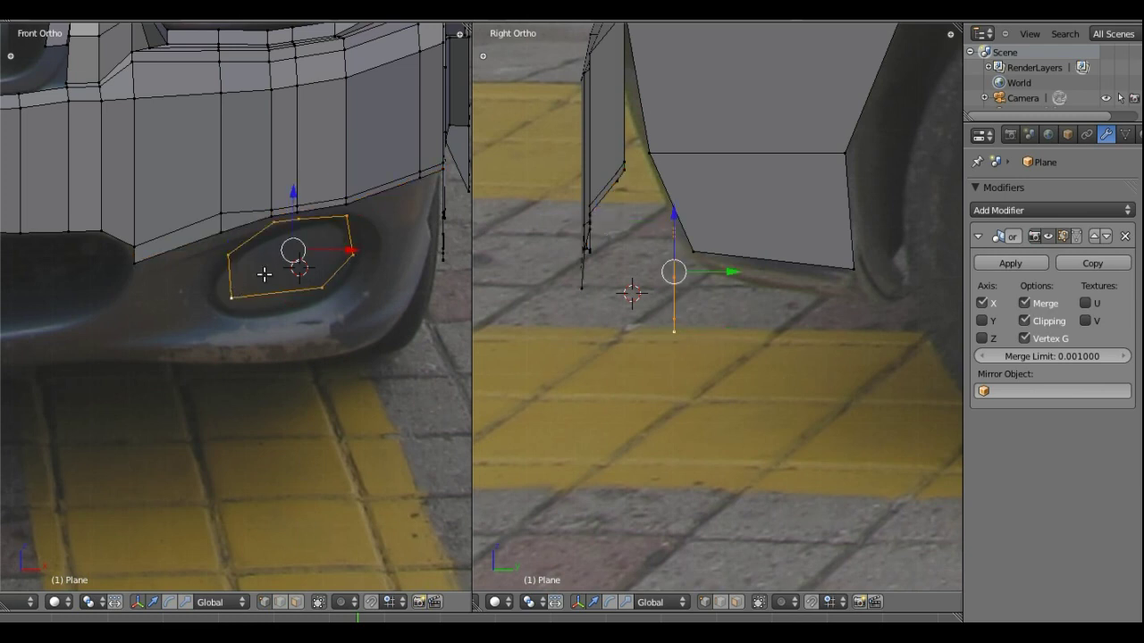
key(g)
key(z)
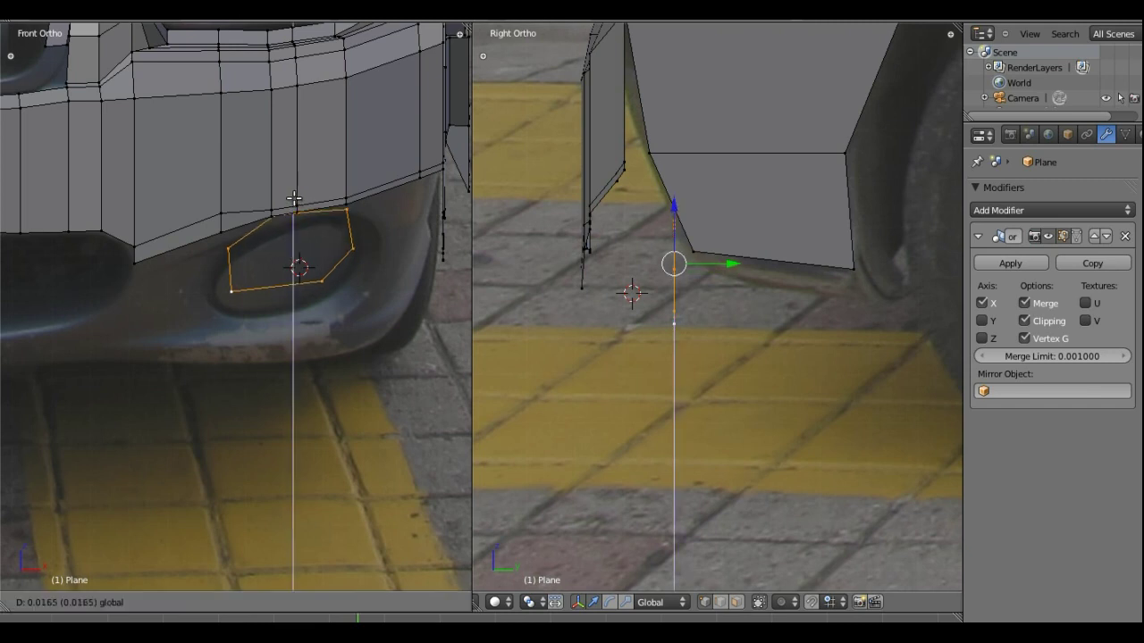
click(294, 204)
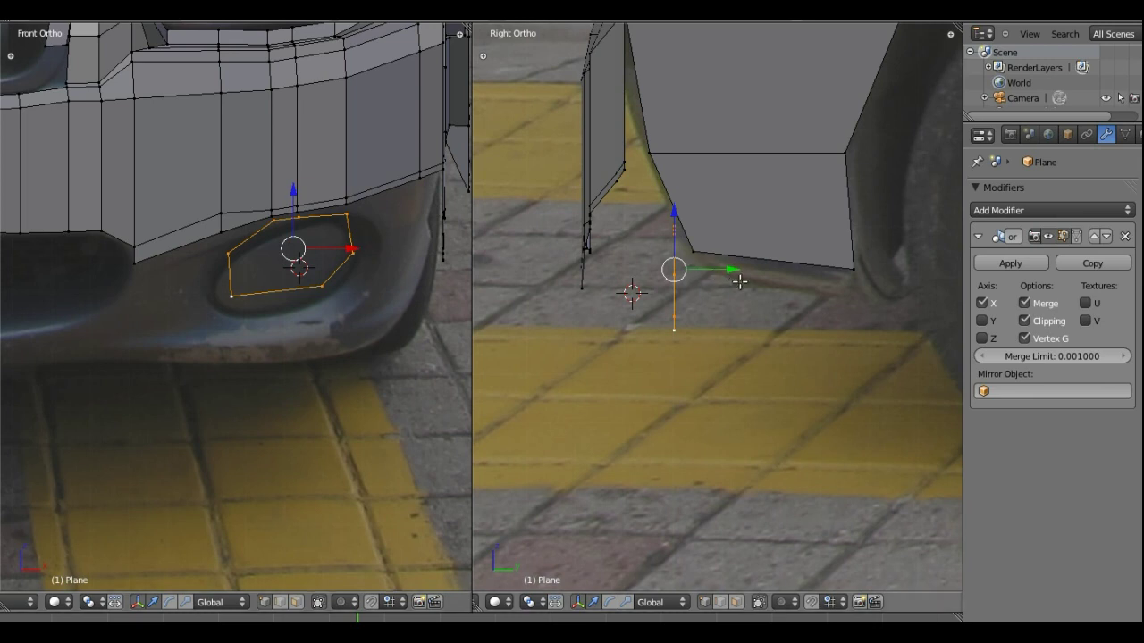
Move the hexagon loop along Y and scale it up to widen the ring
key(g)
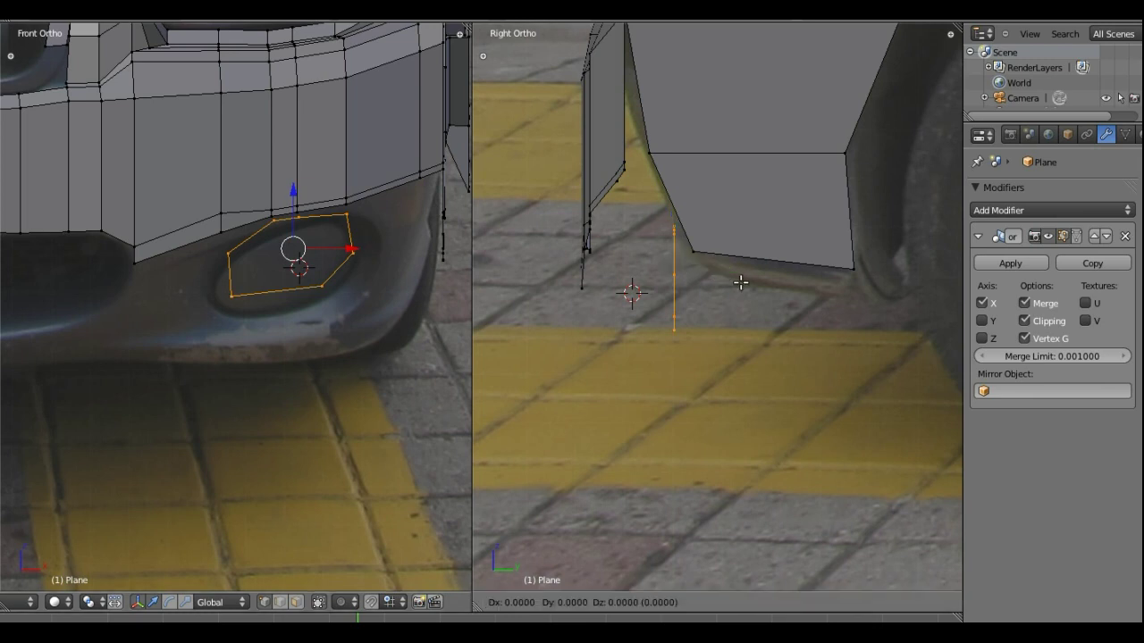
key(y)
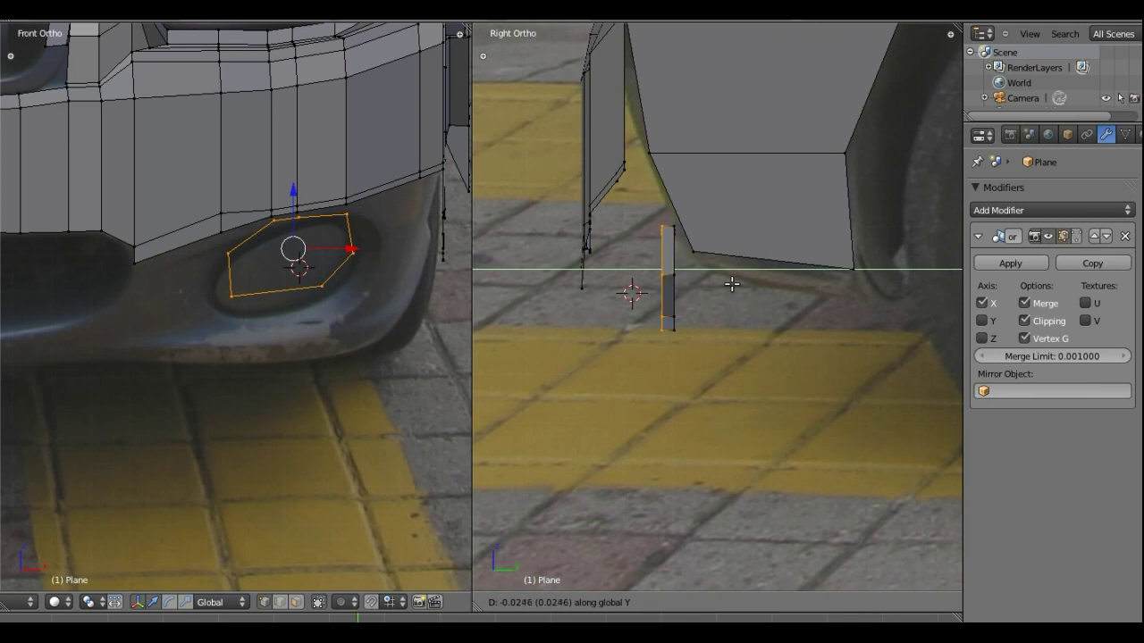
click(731, 284)
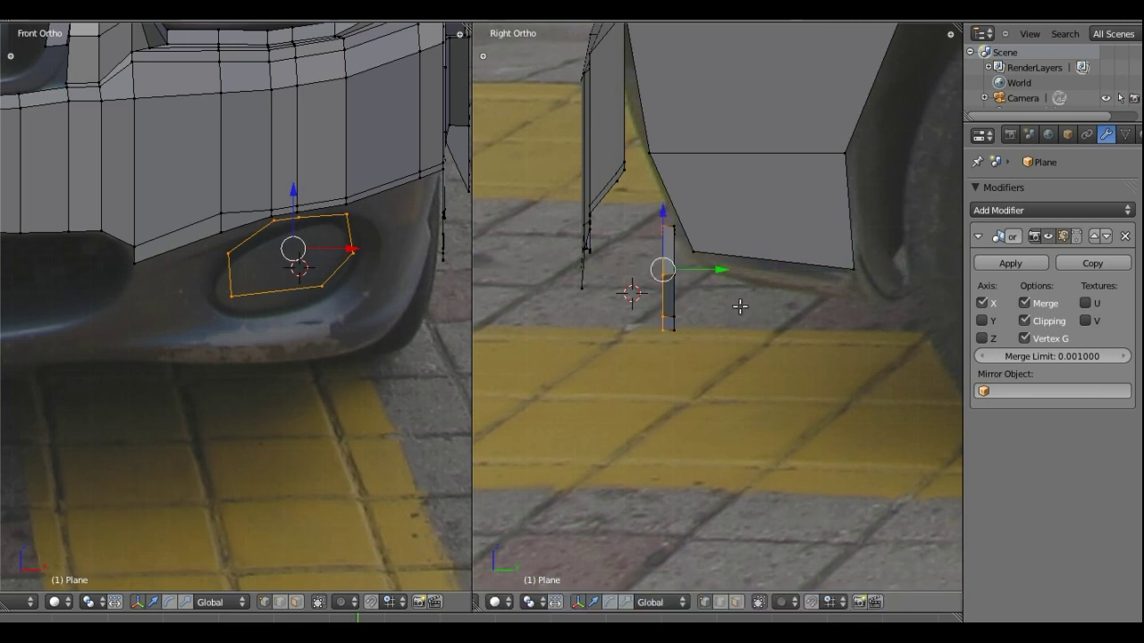
key(s)
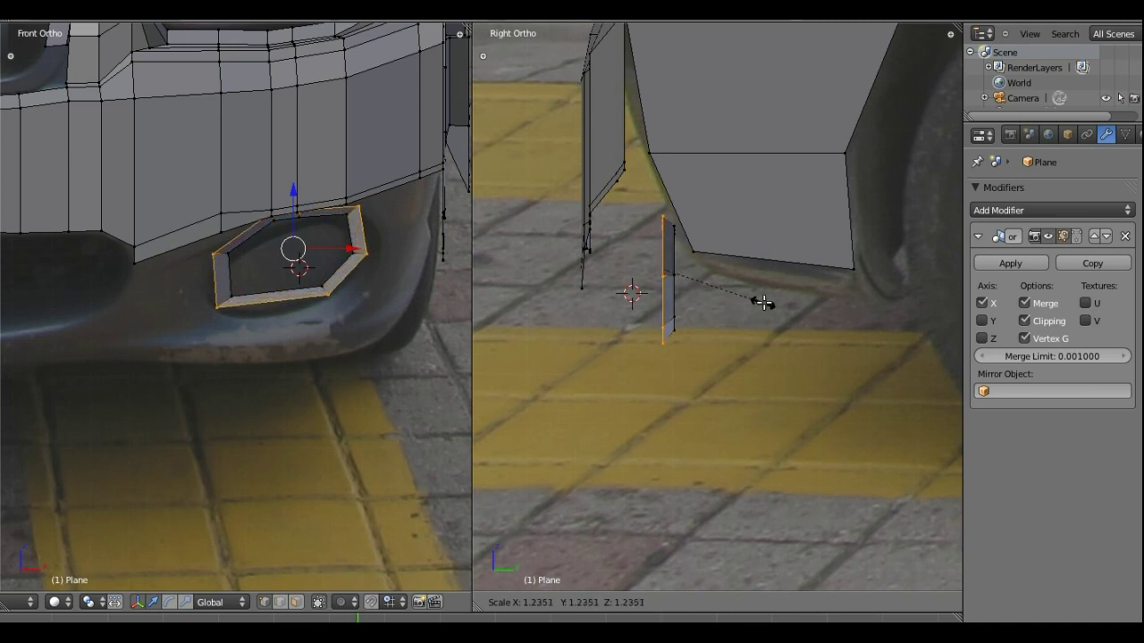
click(765, 303)
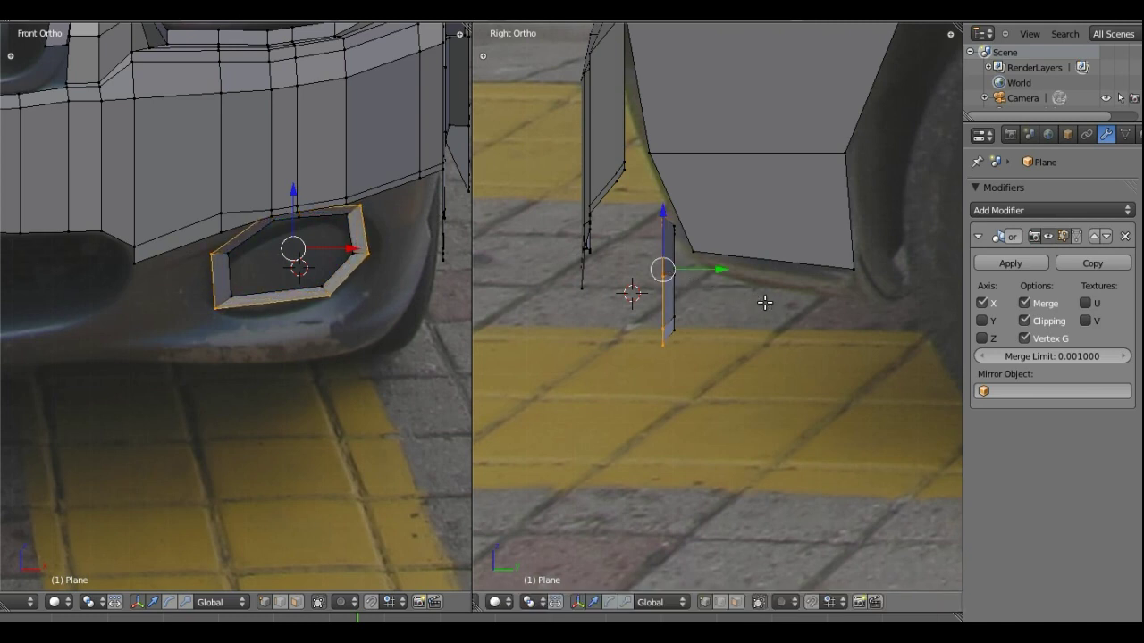
Select the hexagonal ring of faces and lower it slightly along Z
right_click(295, 195)
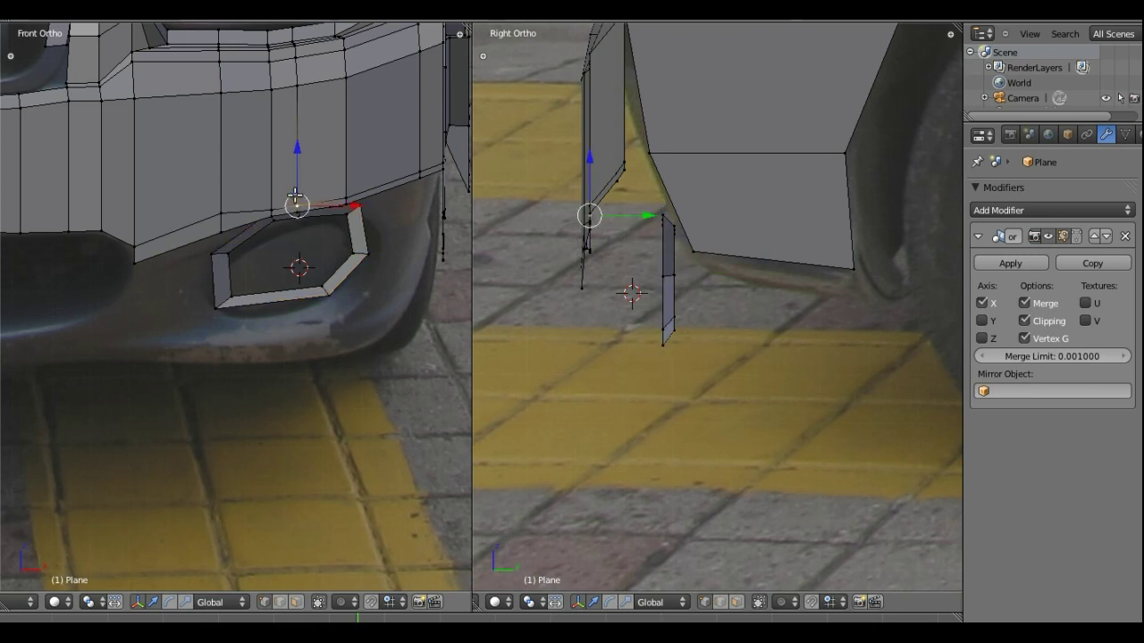
right_click(229, 258)
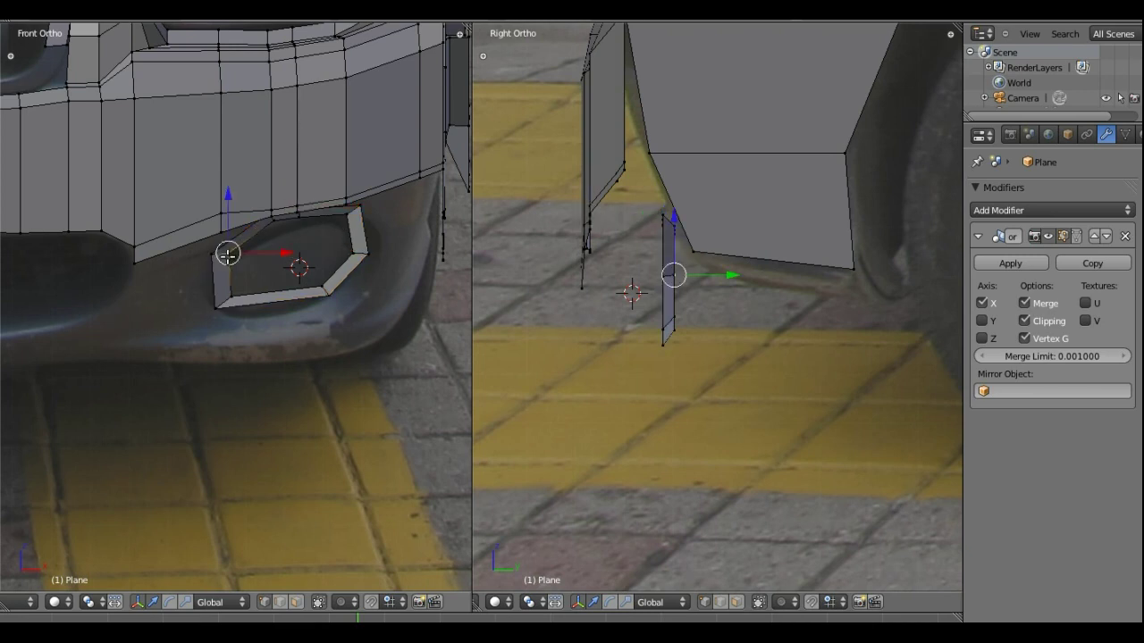
alt+right_click(229, 258)
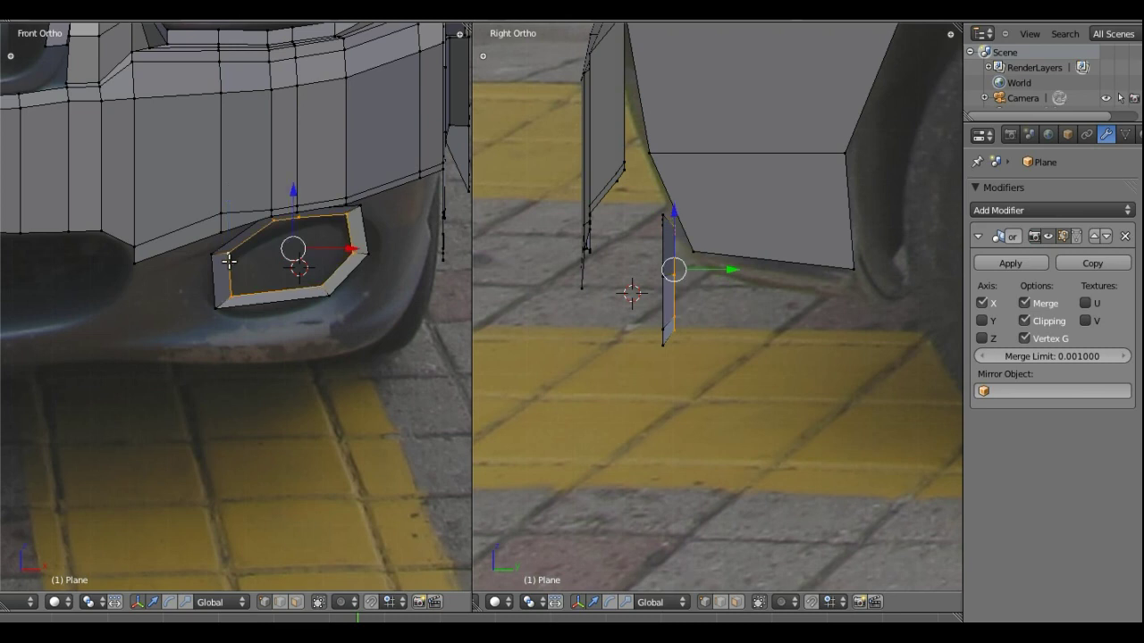
alt+shift+right_click(214, 271)
key(g)
key(z)
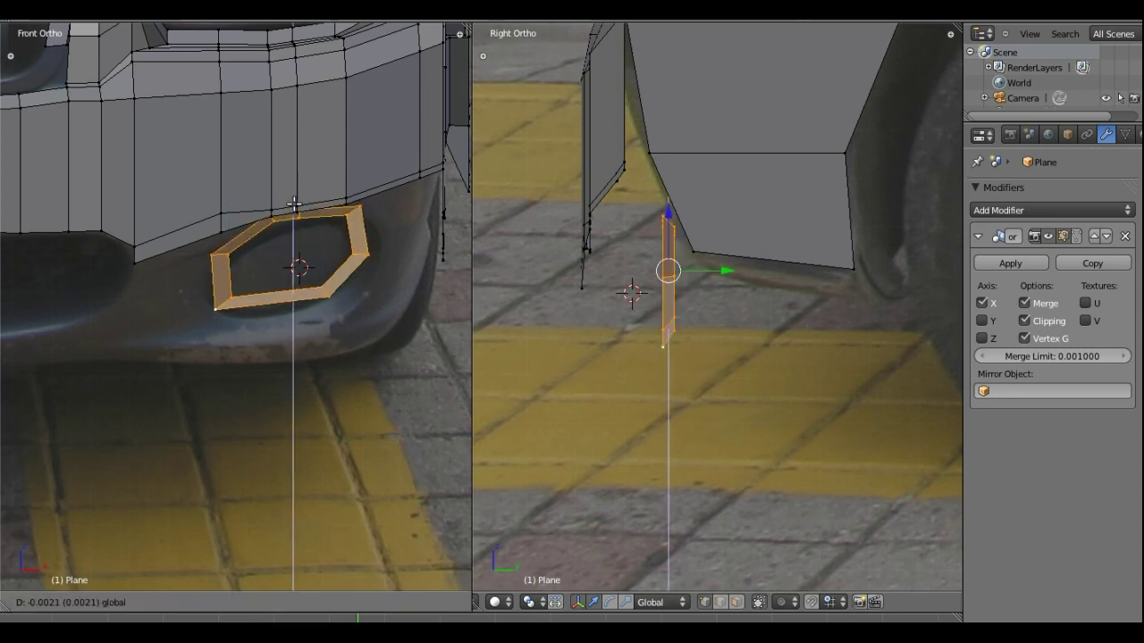
click(294, 212)
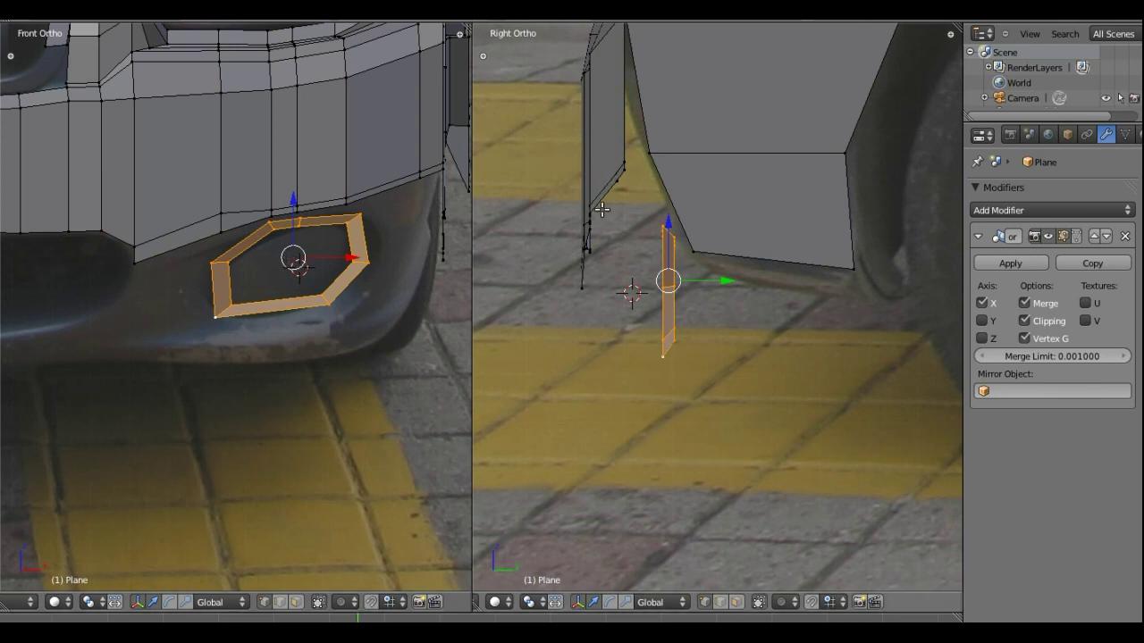
scroll(602, 207, down, 1)
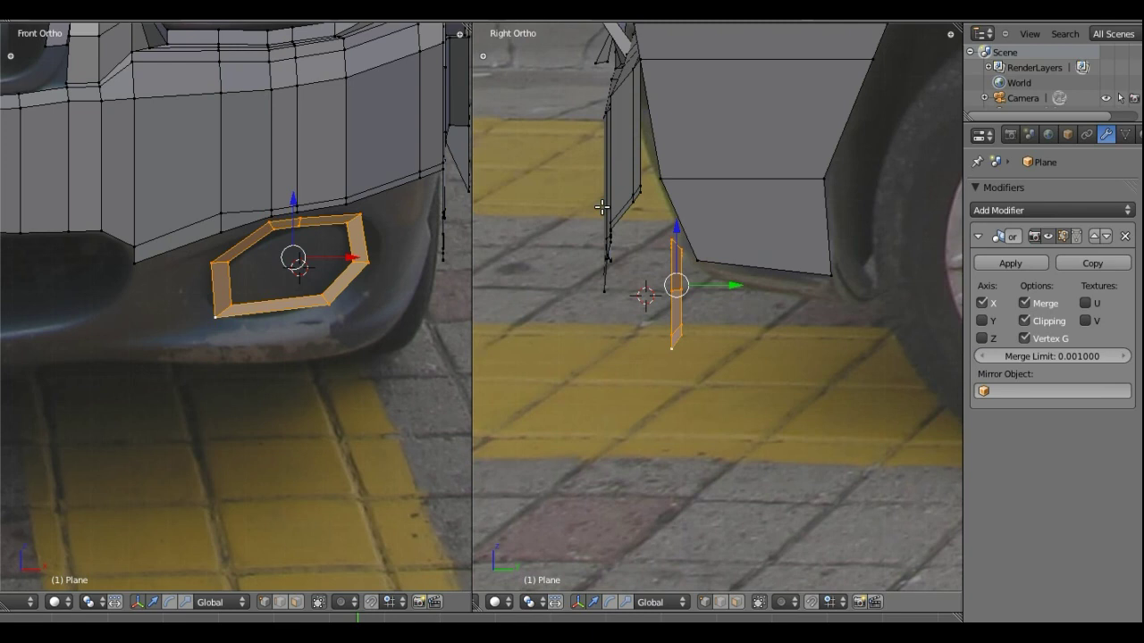
scroll(601, 207, down, 1)
scroll(724, 179, down, 2)
scroll(723, 178, down, 1)
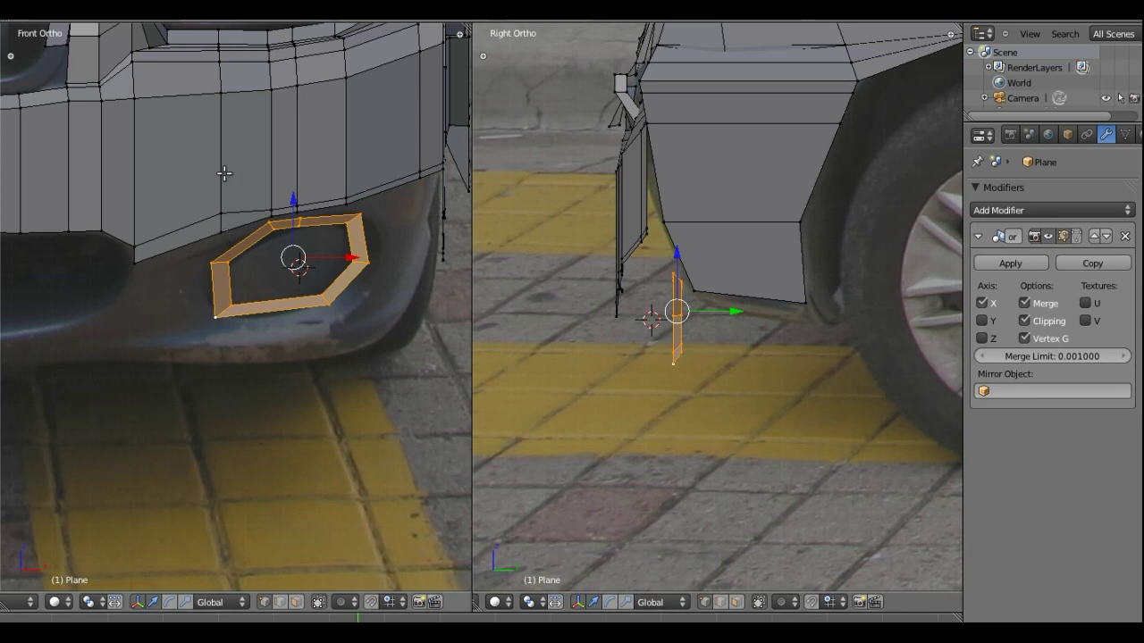
Move the vertex beside the headlight corner back along Y to match the side photo
mouse_move(191, 135)
shift+middle_down()
mouse_move(248, 164)
mouse_move(298, 222)
mouse_move(288, 276)
shift+middle_up()
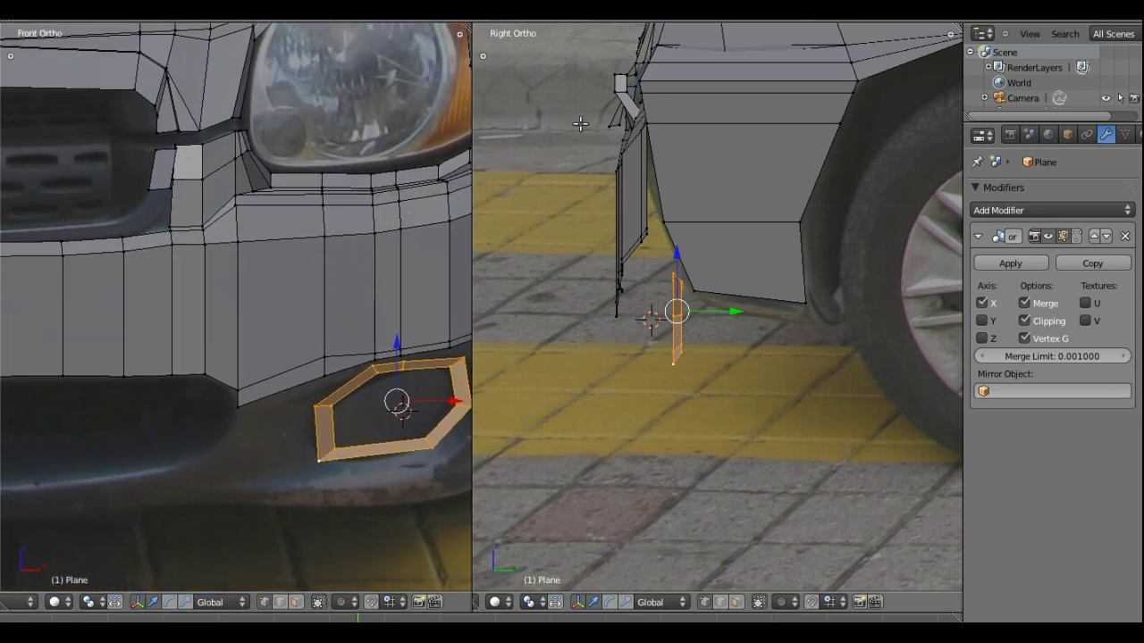
right_click(613, 125)
shift+right_click(621, 124)
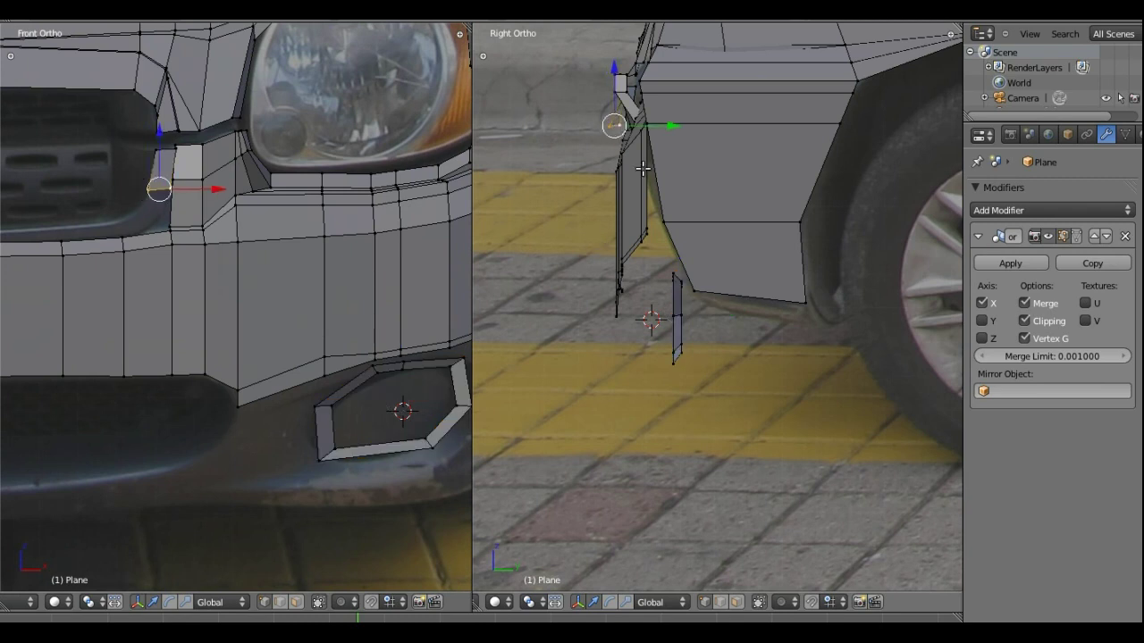
key(g)
key(y)
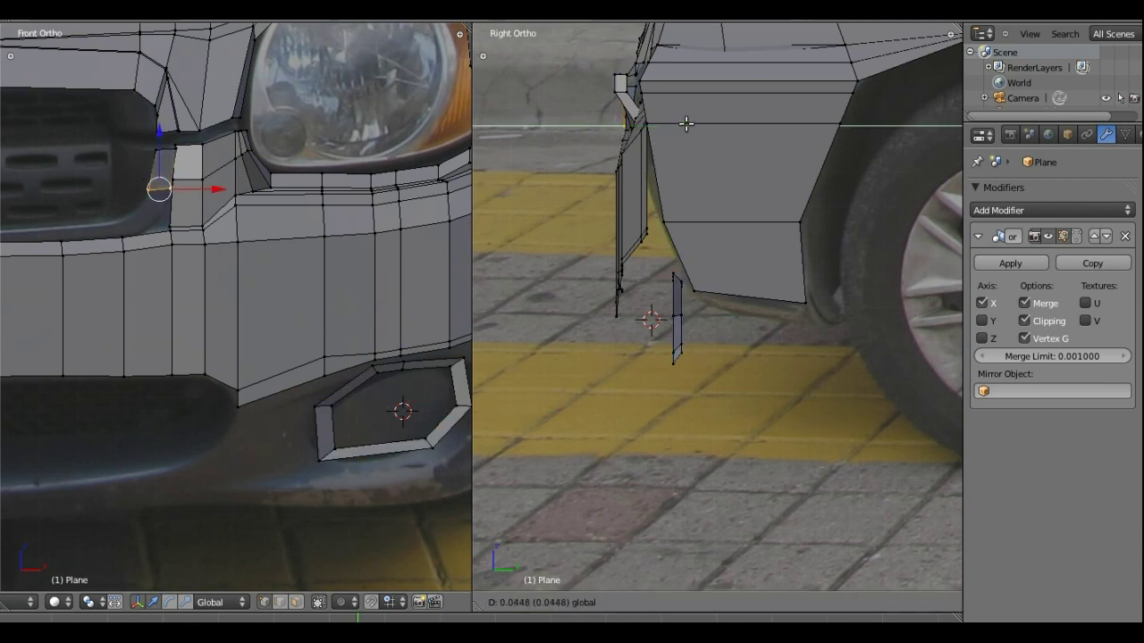
click(686, 123)
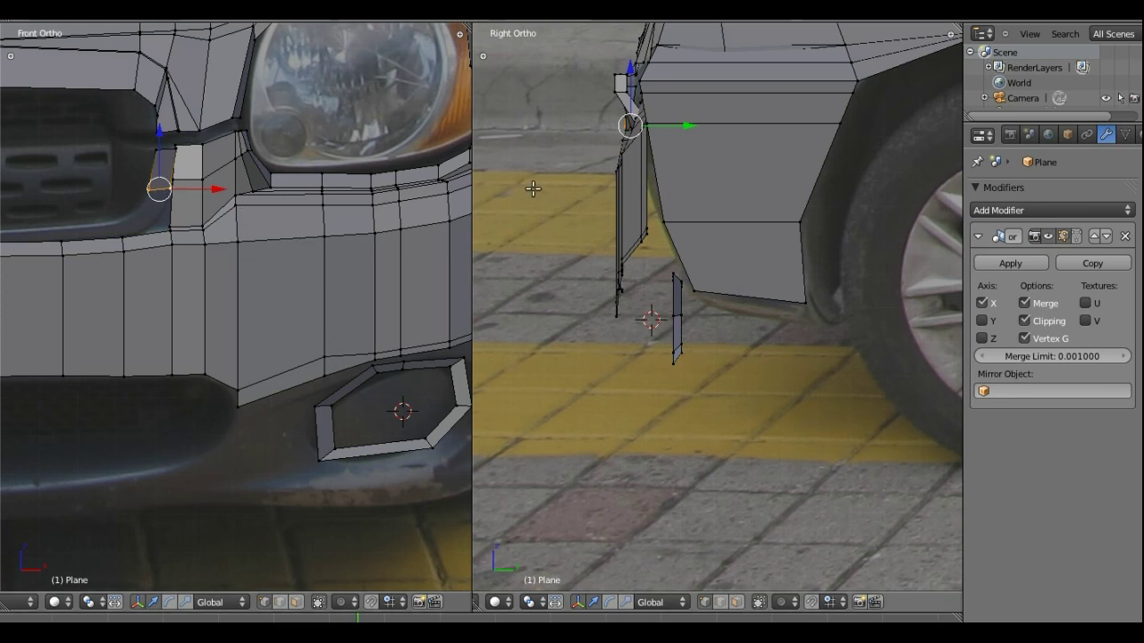
Adjust the upper headlight-corner vertices front-to-back, redoing the last move to reach the headlight edge
right_click(621, 90)
right_click(622, 90)
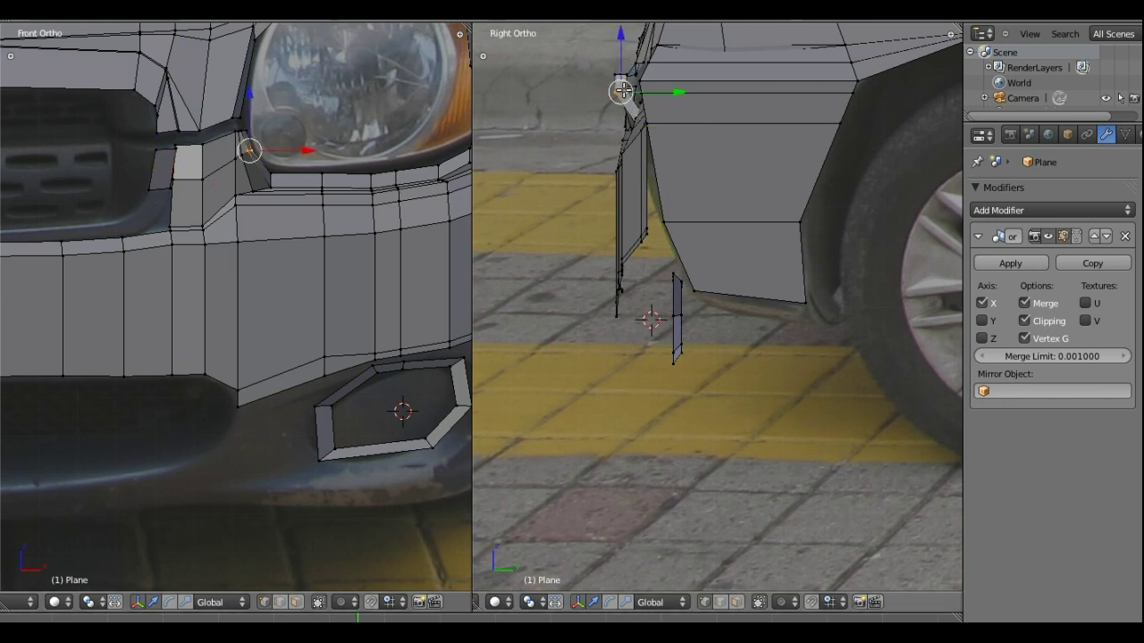
mouse_move(681, 92)
mouse_down()
mouse_move(706, 83)
mouse_move(695, 86)
mouse_up()
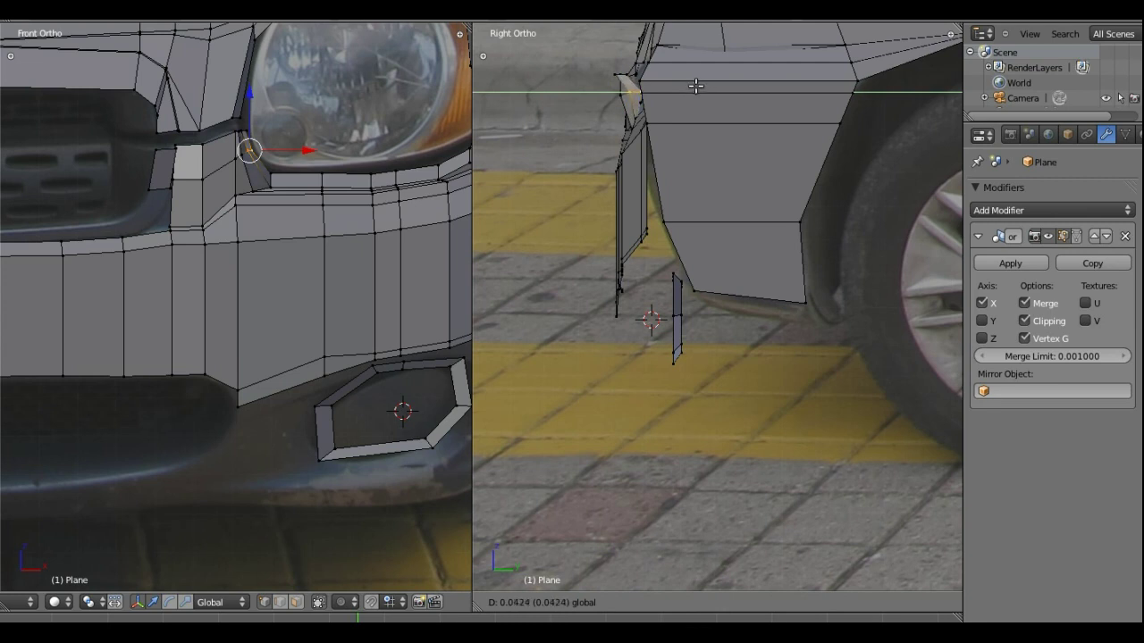
click(695, 86)
right_click(619, 72)
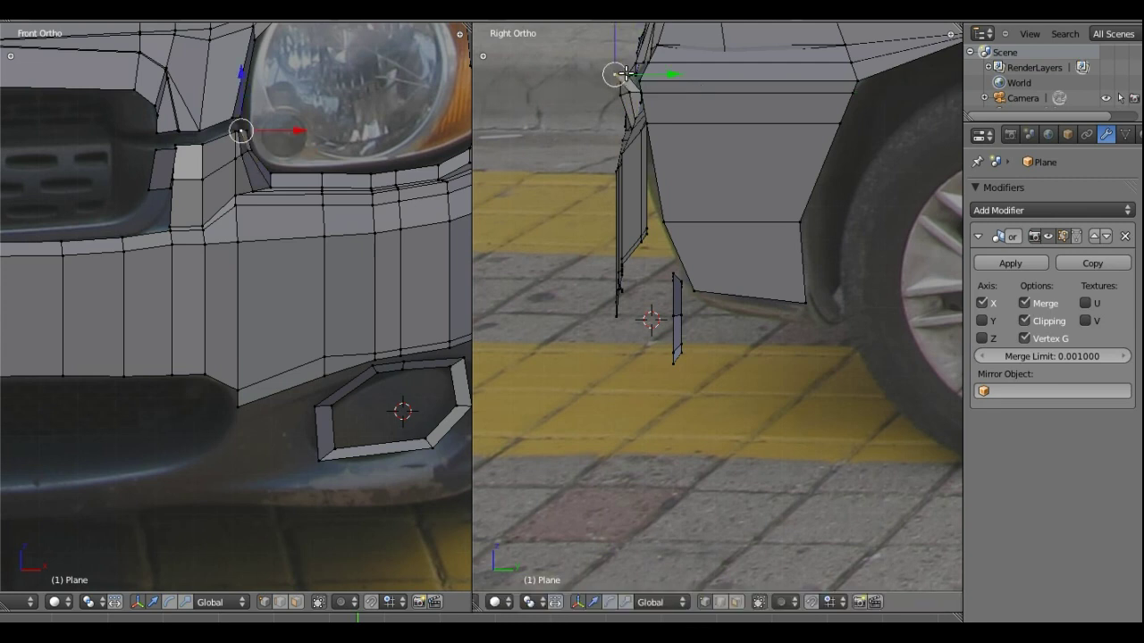
drag(665, 74, 685, 69)
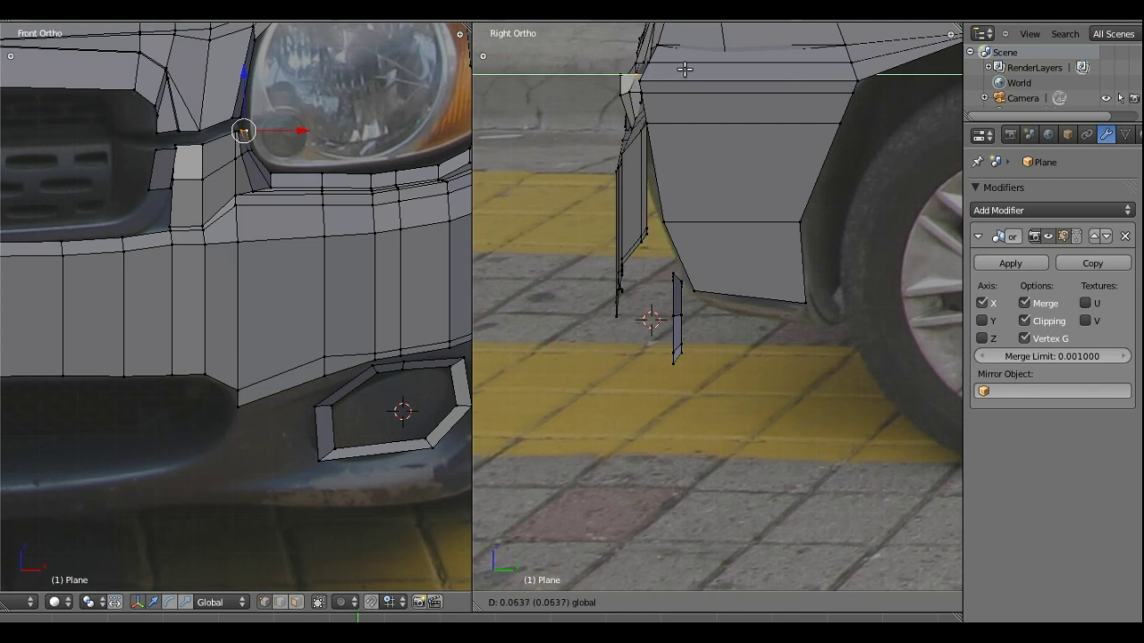
click(678, 71)
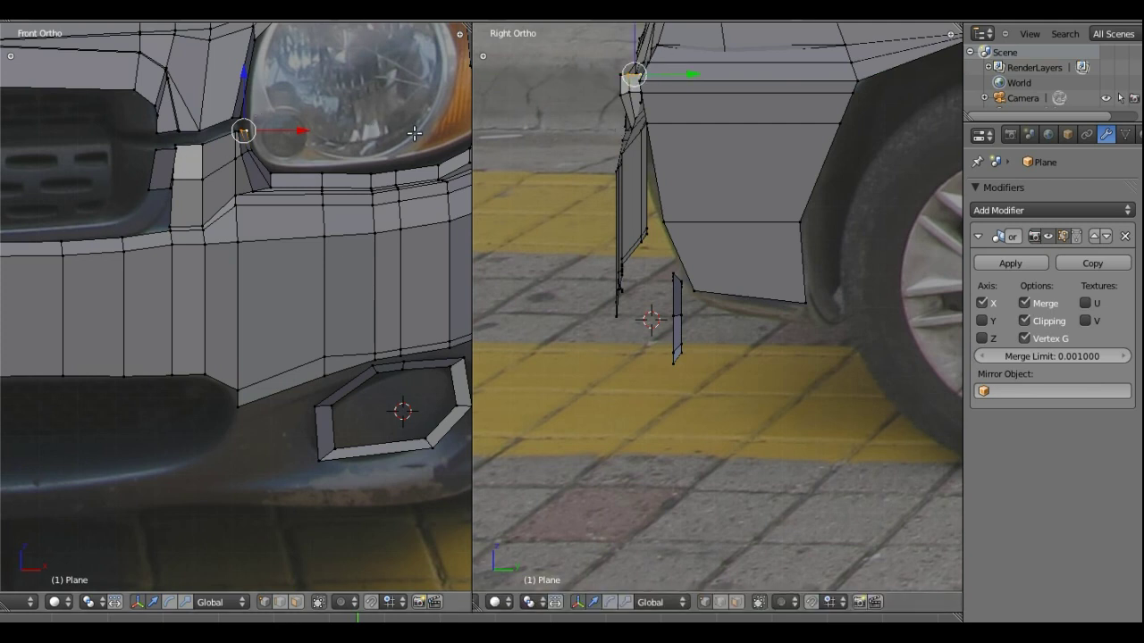
key(ctrl+z)
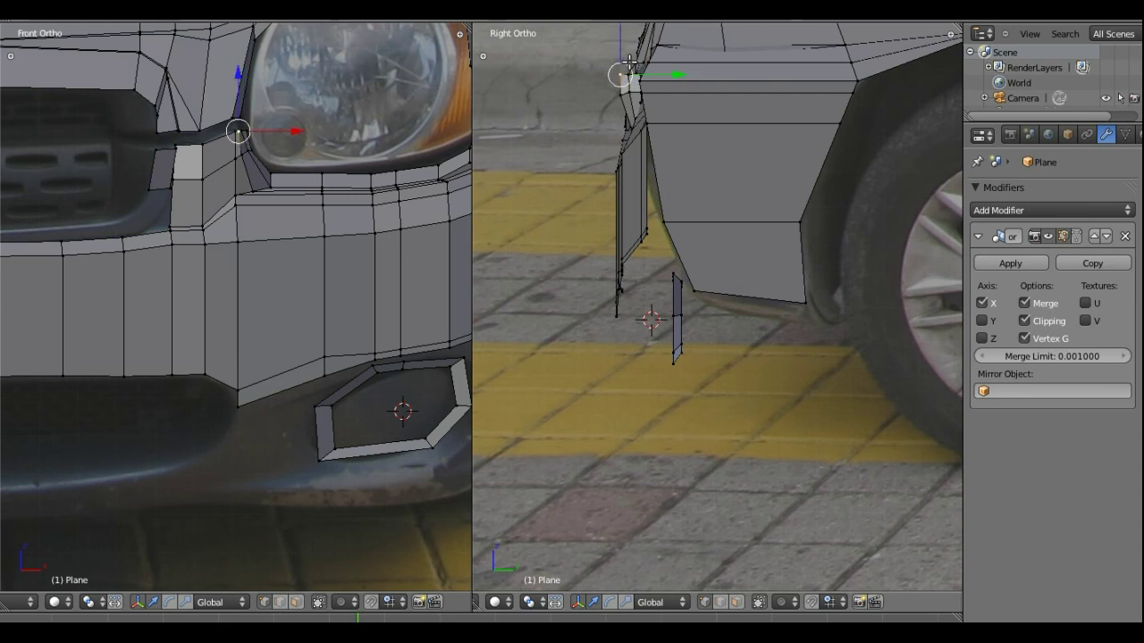
key(ctrl+z)
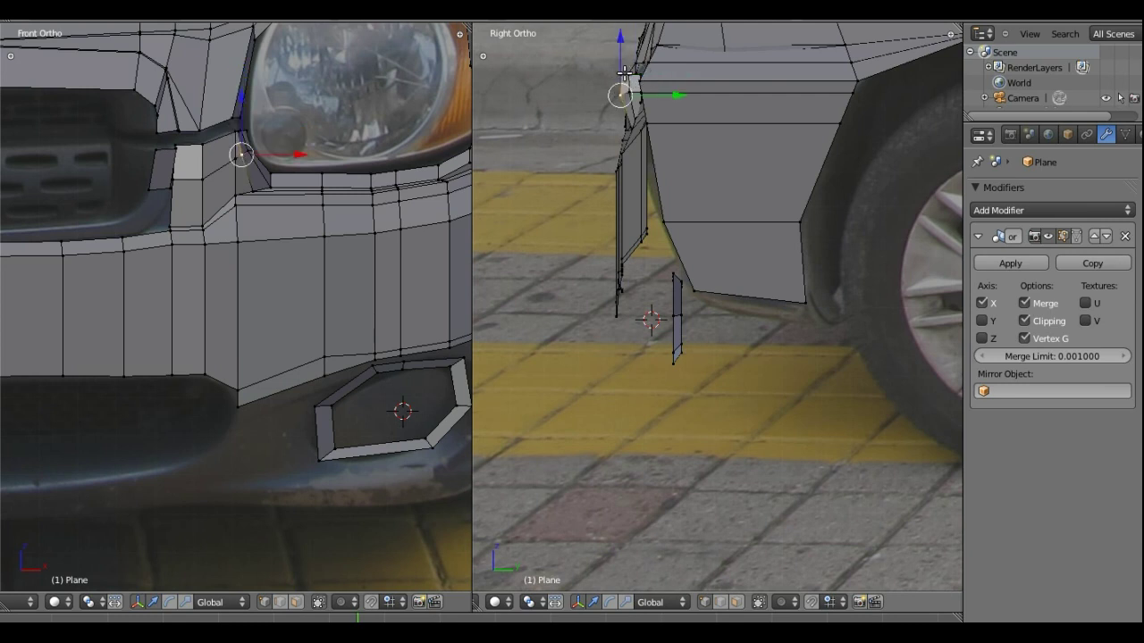
mouse_move(628, 95)
mouse_down()
mouse_move(638, 74)
mouse_move(684, 81)
mouse_up()
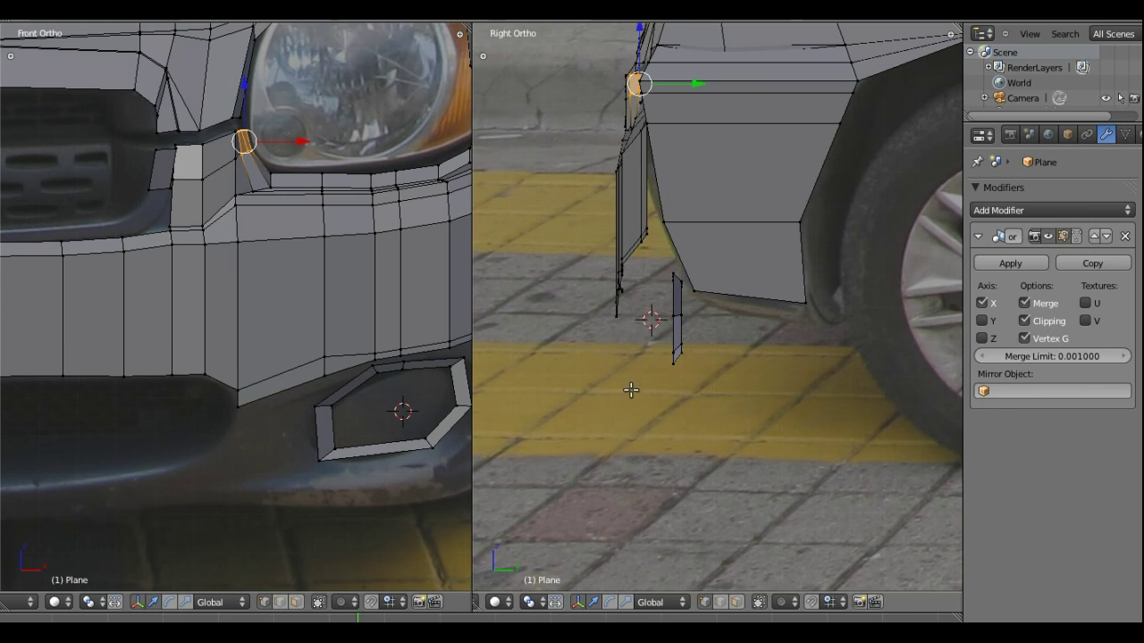
Box-select the lower bumper vertices and push them back along Y
key(a)
key(b)
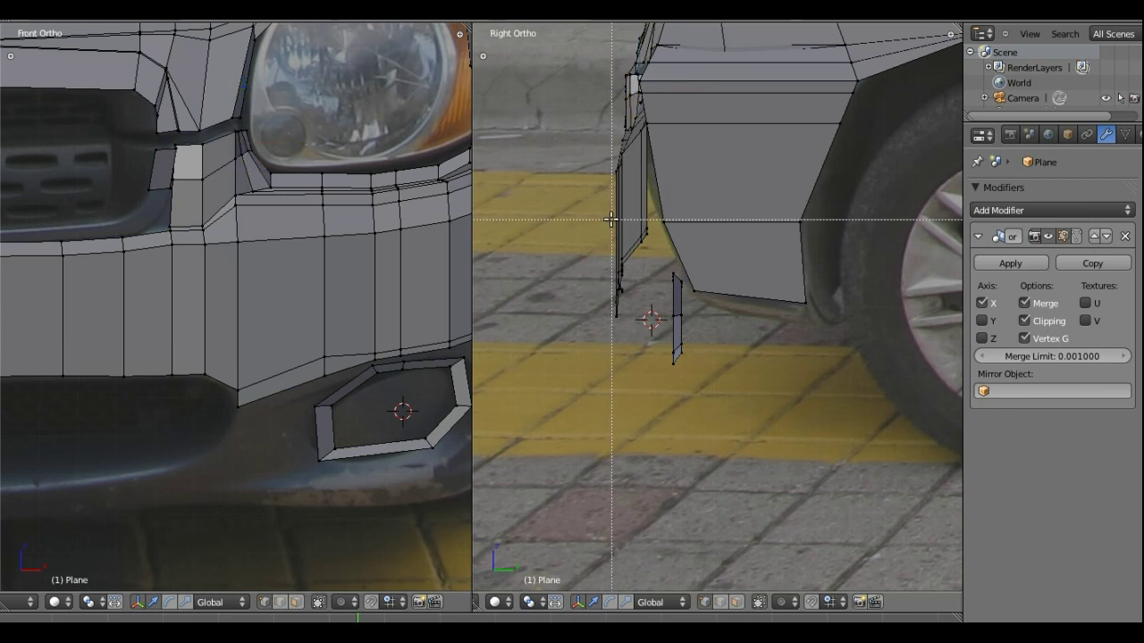
drag(598, 205, 653, 304)
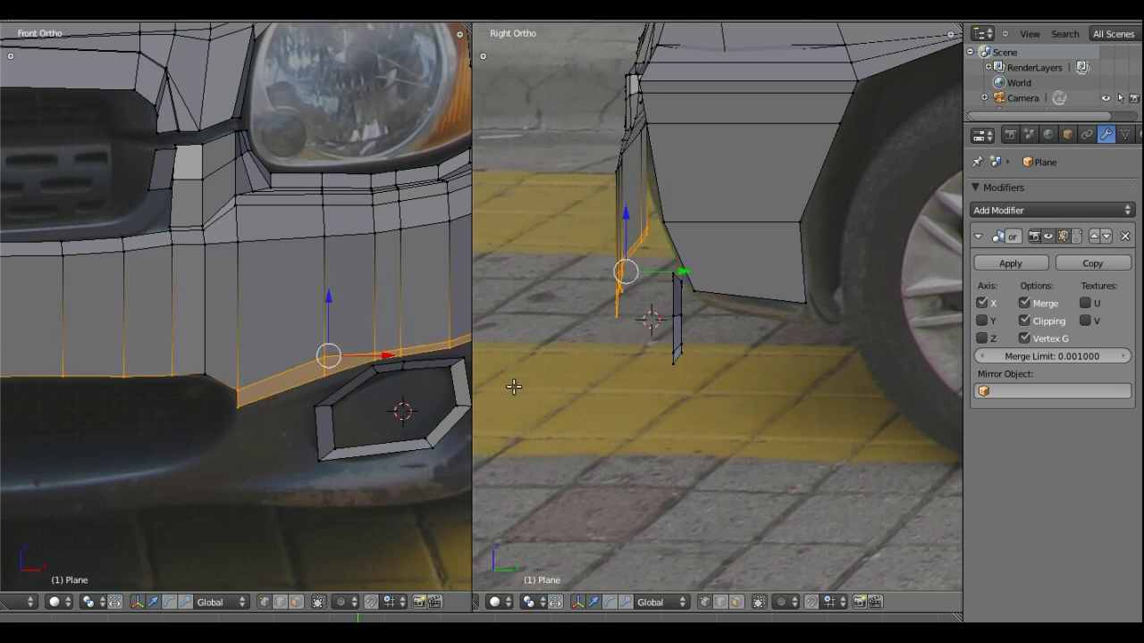
shift+right_click(204, 371)
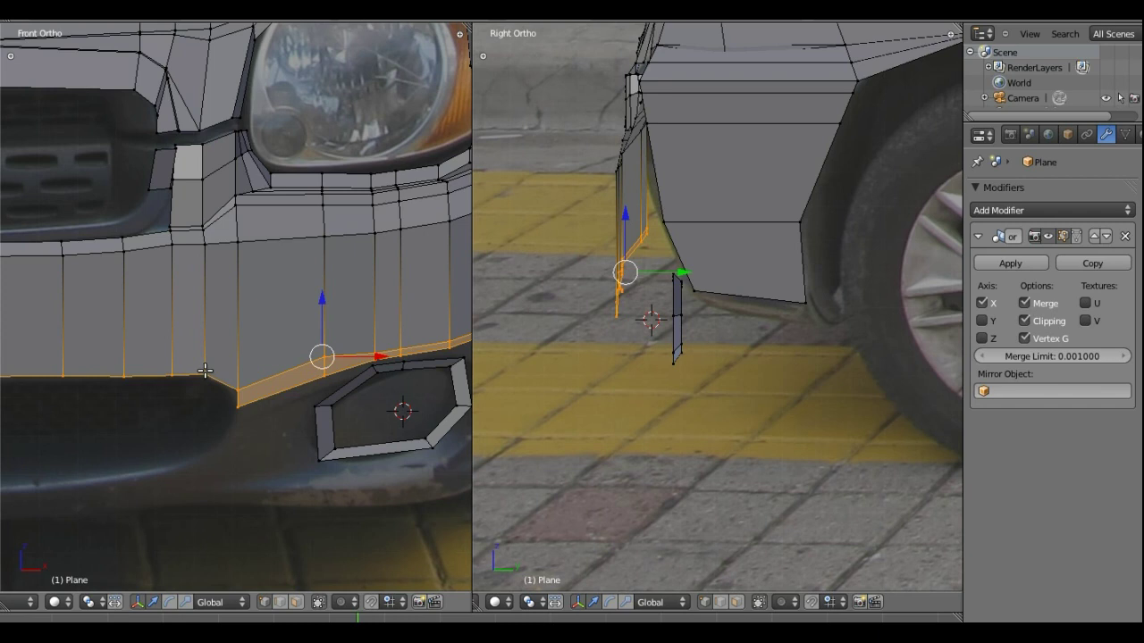
key(g)
key(y)
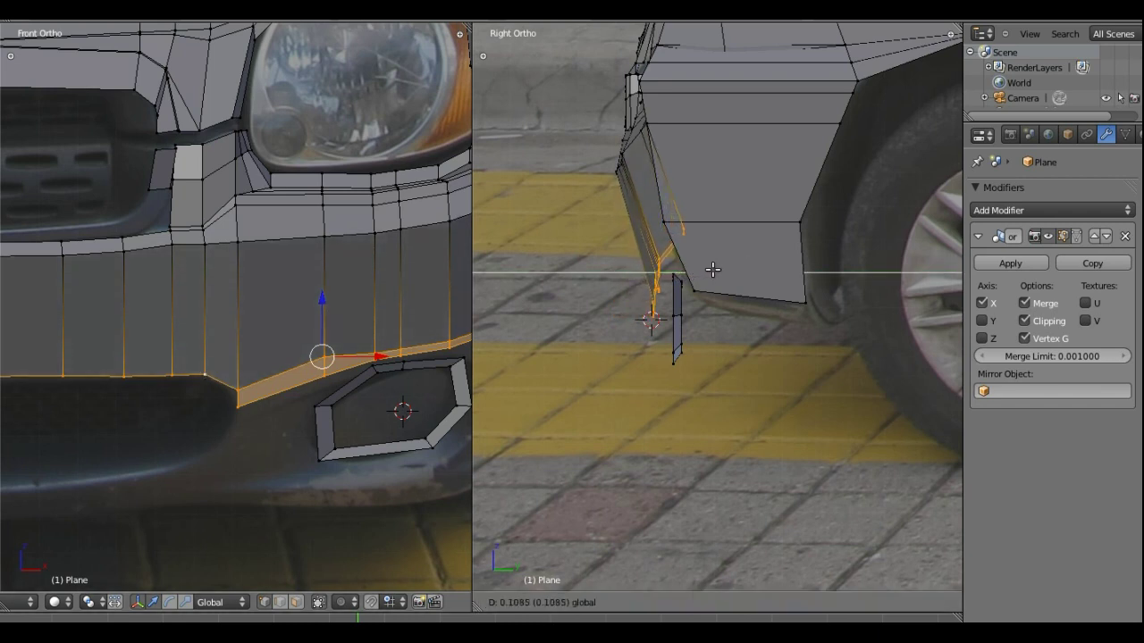
click(714, 269)
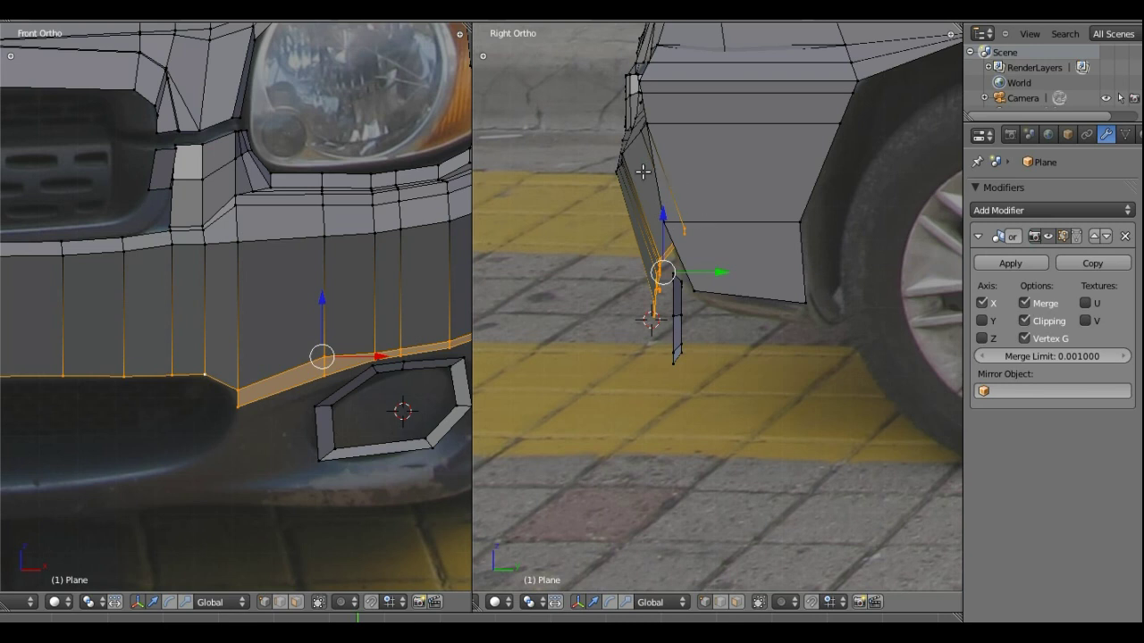
Shift the bumper's top edge loop back about 0.075 to match the side photo
right_click(318, 236)
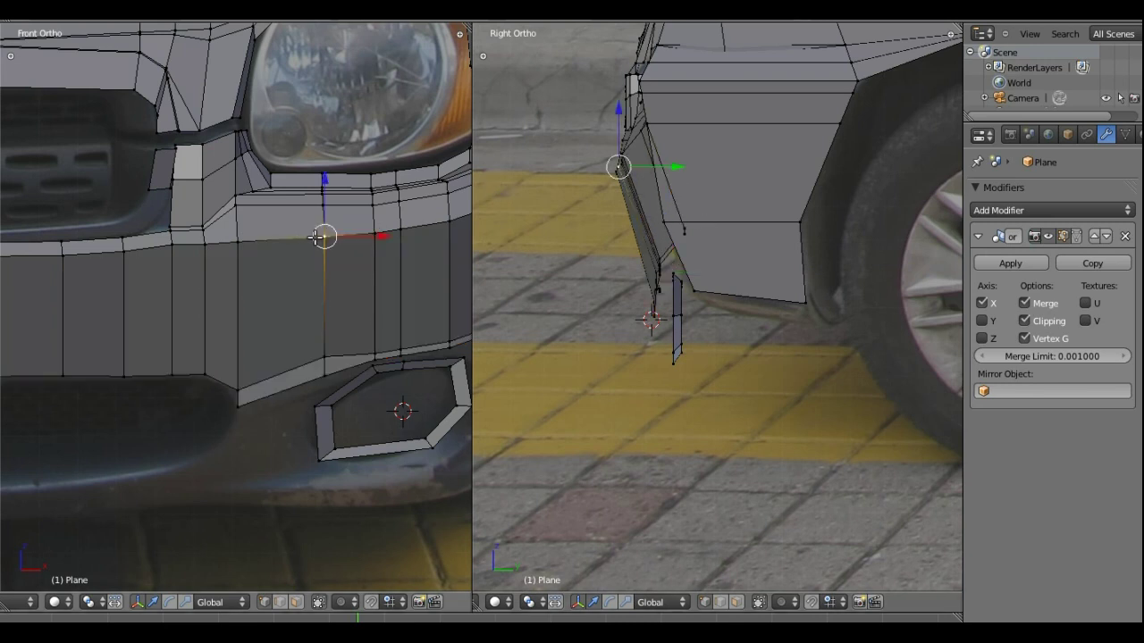
alt+right_click(322, 238)
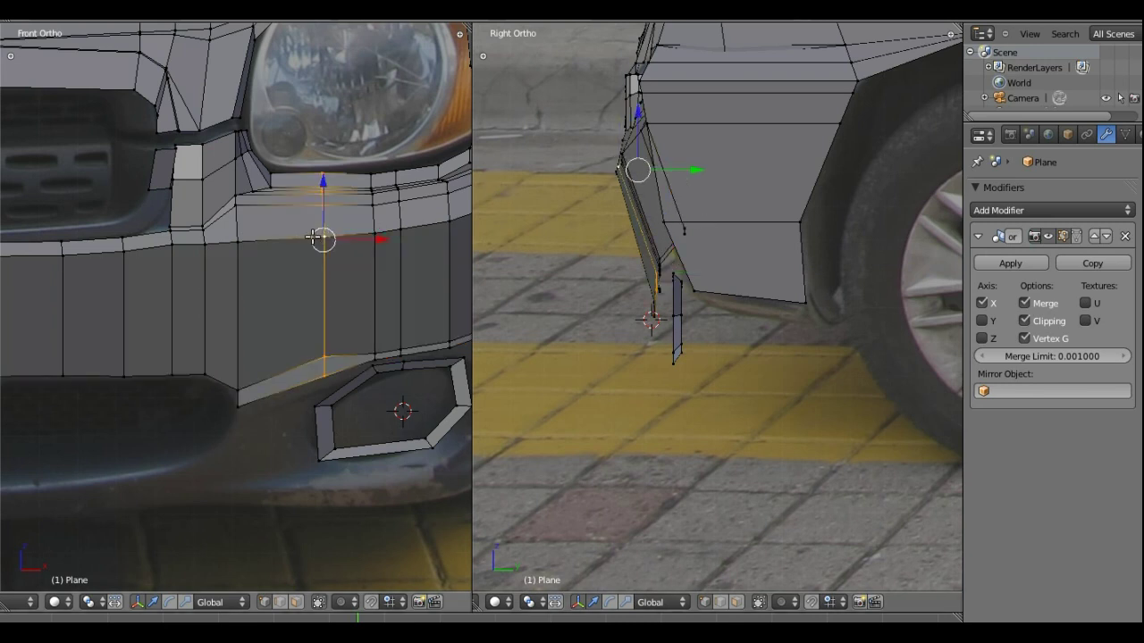
key(a)
alt+right_click(306, 235)
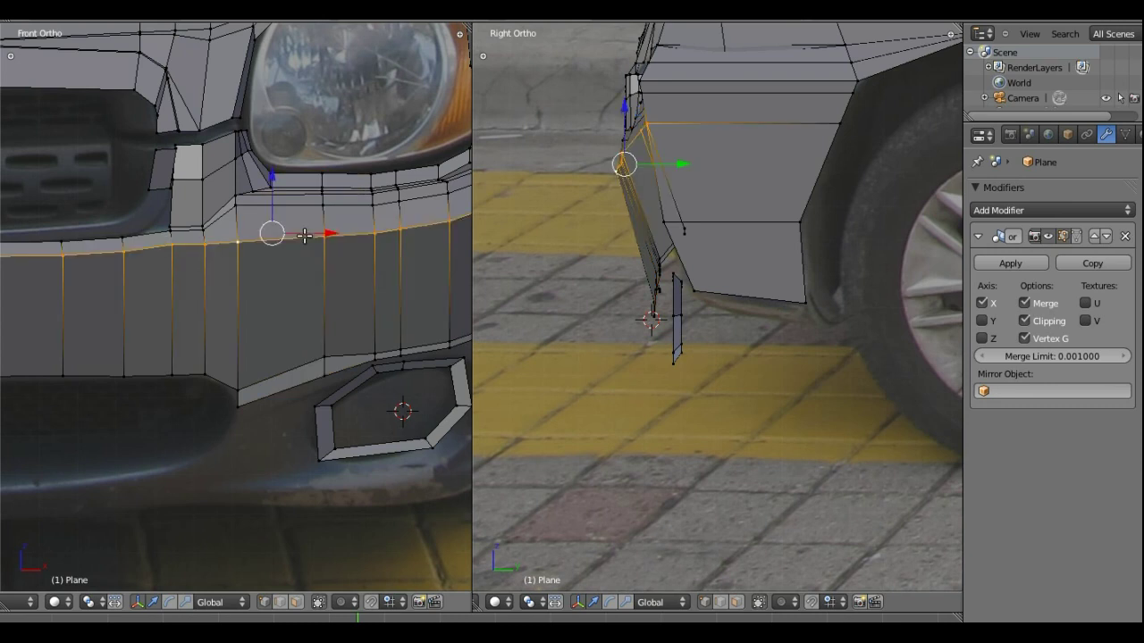
drag(682, 164, 706, 159)
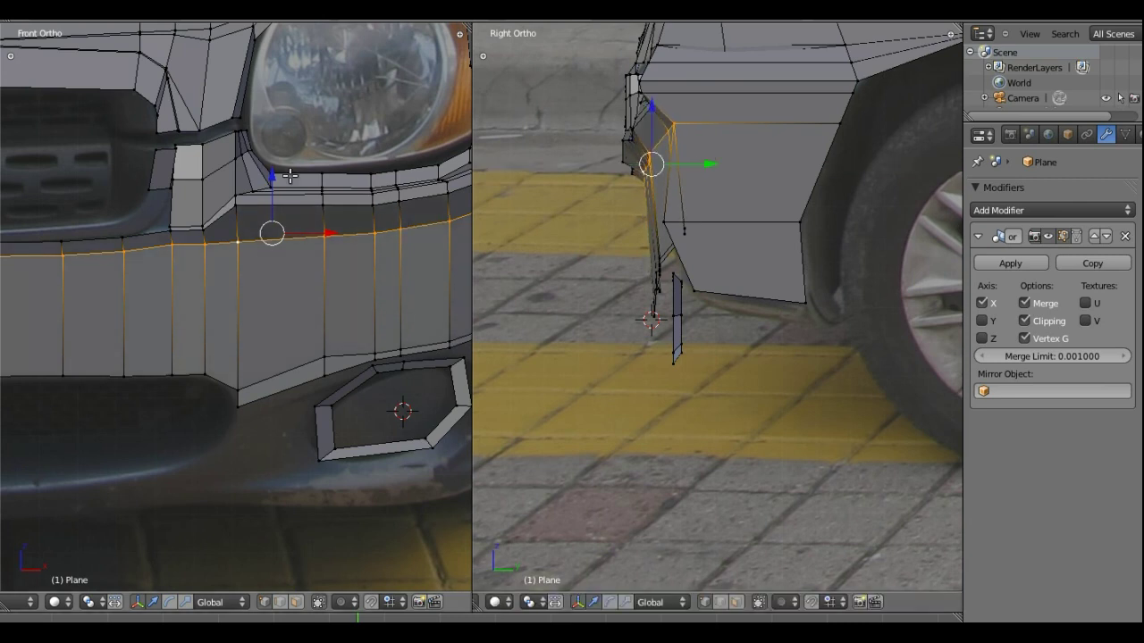
ctrl+scroll(413, 201, down, 1)
mouse_move(415, 201)
shift+middle_down()
mouse_move(338, 232)
mouse_move(358, 229)
shift+middle_up()
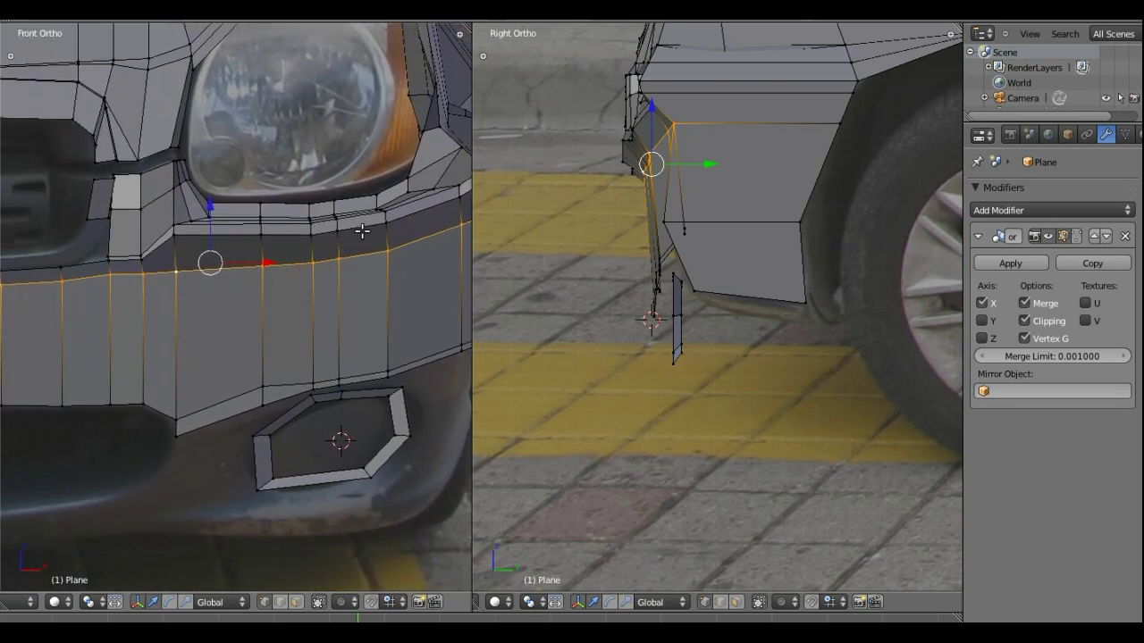
Move the bumper's top edge loop and the fender top vertex along Y
right_click(262, 235)
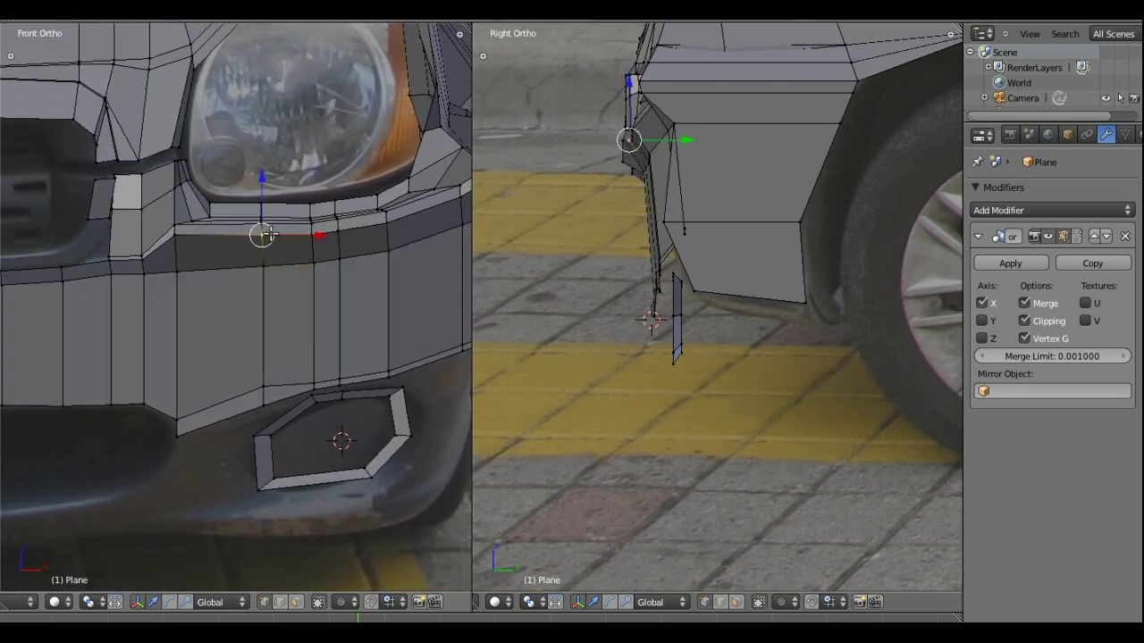
alt+right_click(281, 234)
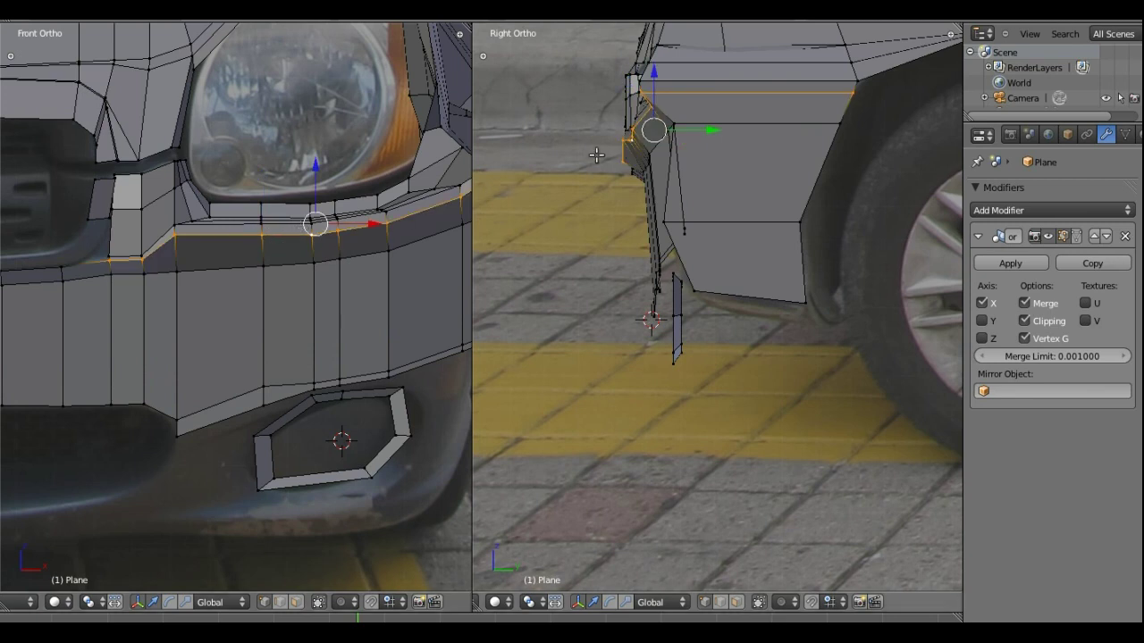
key(g)
key(y)
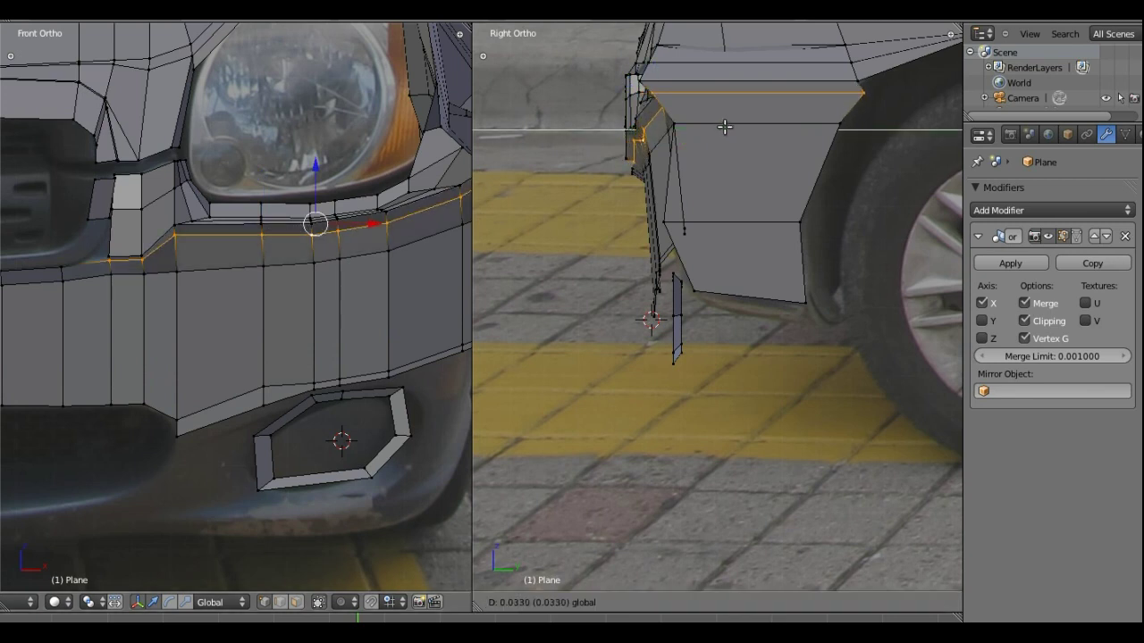
click(723, 127)
right_click(871, 93)
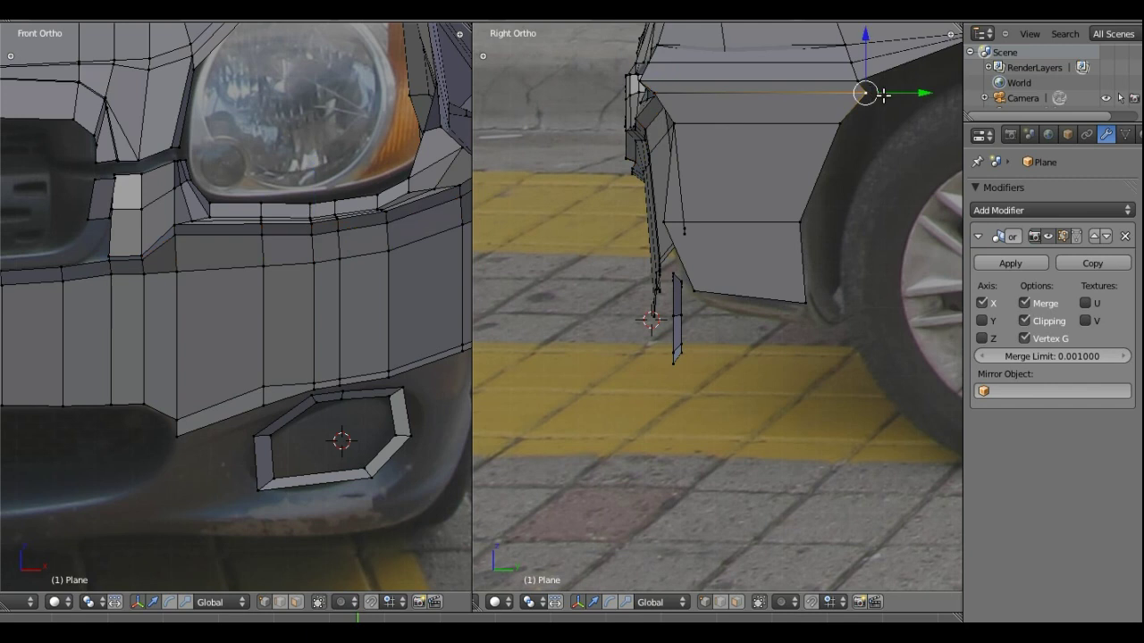
key(g)
key(y)
click(890, 96)
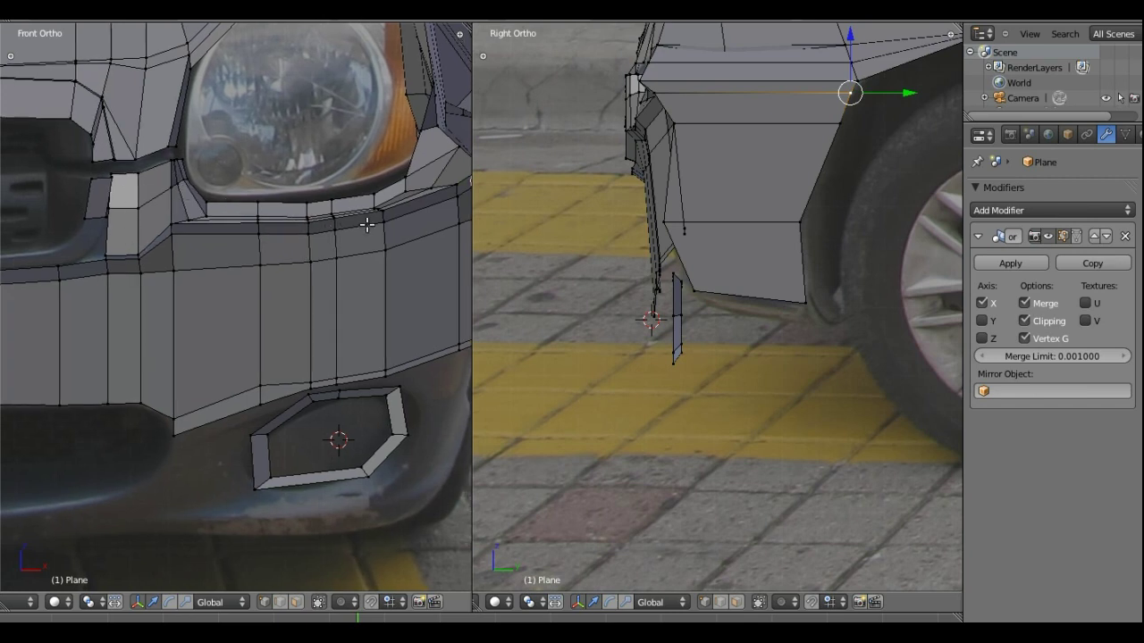
Select the grille-edge vertices below the logo and slide them along the depth axis
shift+middle_drag(378, 222, 345, 229)
right_click(630, 164)
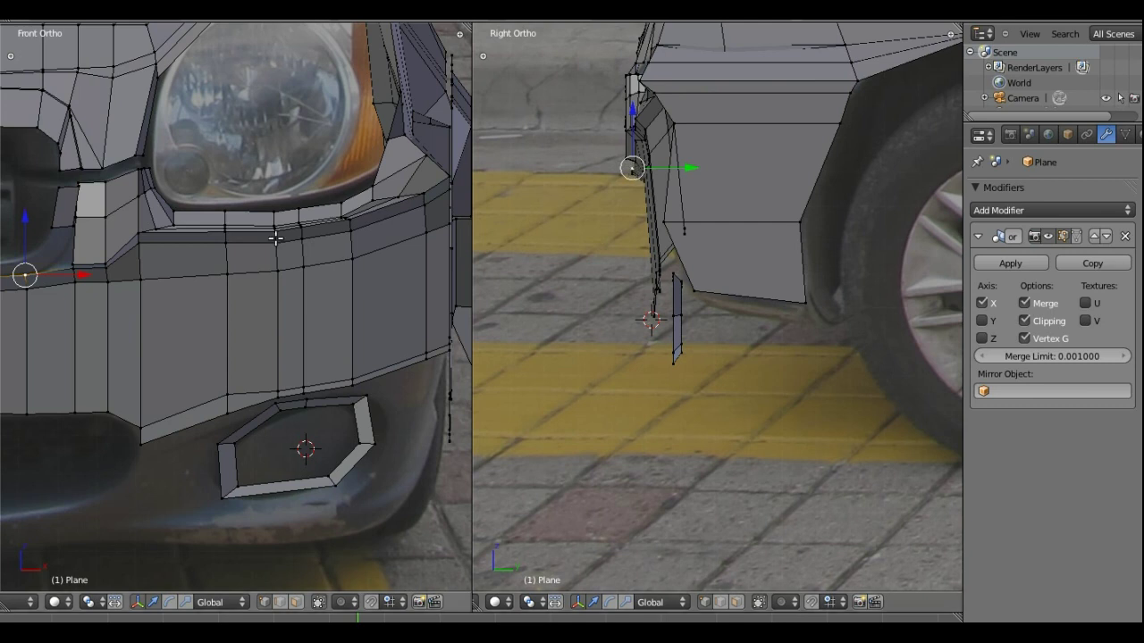
shift+middle_drag(113, 273, 306, 268)
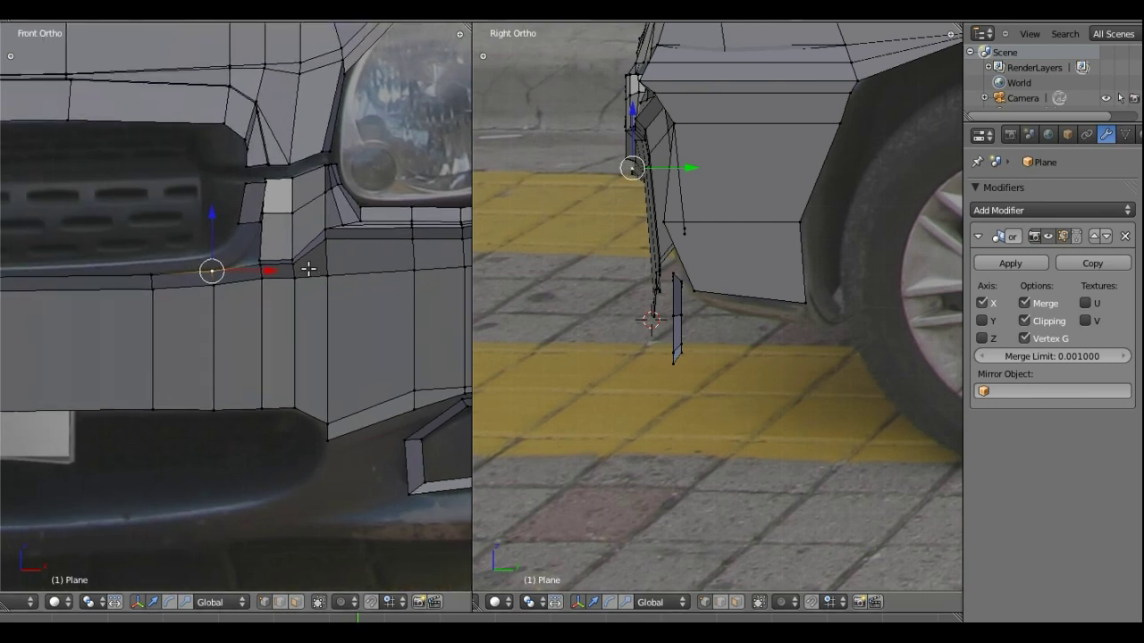
shift+right_click(268, 267)
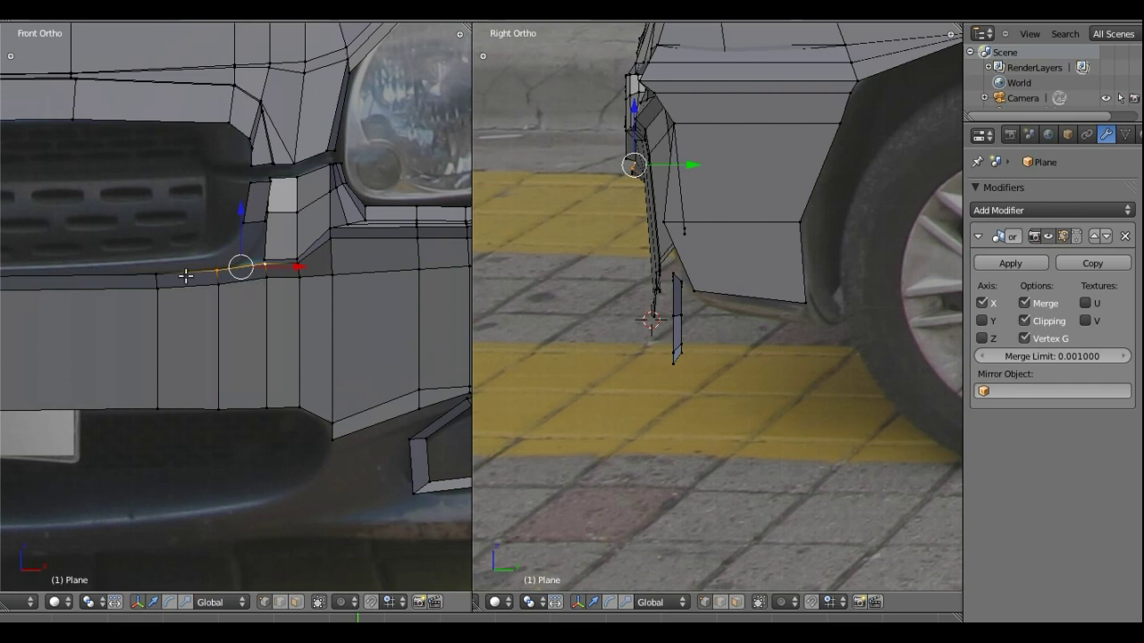
scroll(174, 255, up, 8)
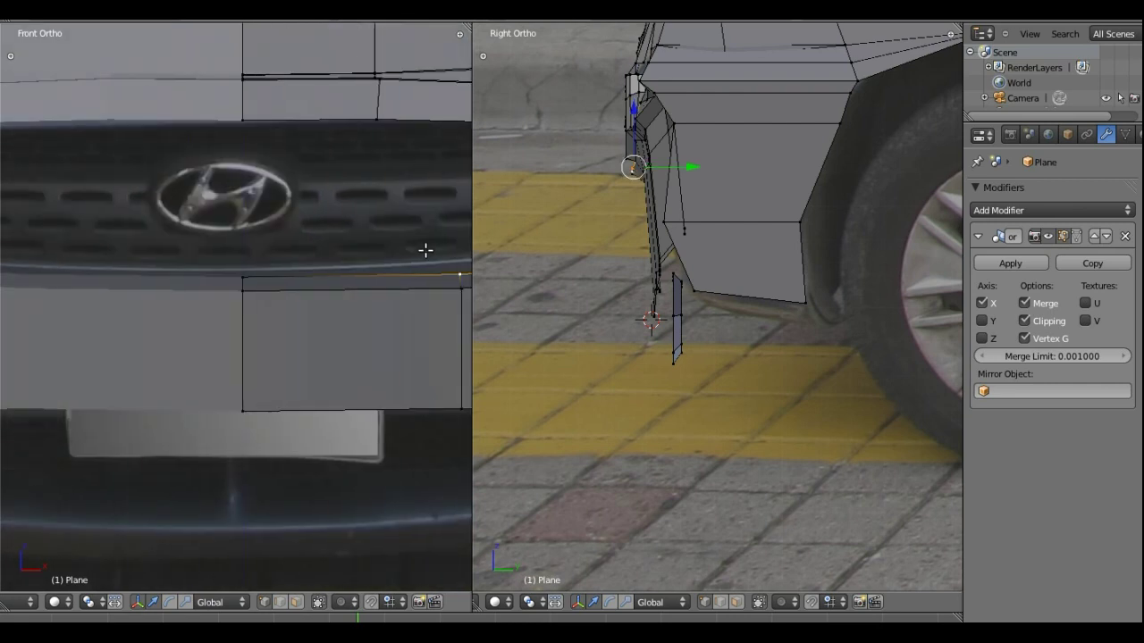
shift+right_click(242, 277)
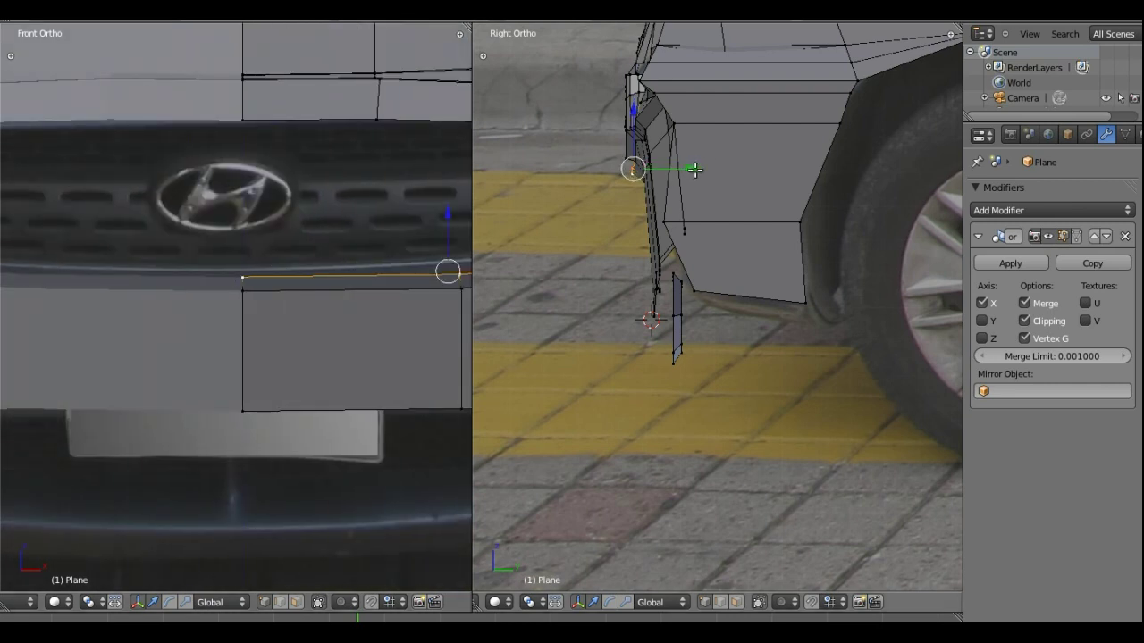
drag(695, 169, 698, 169)
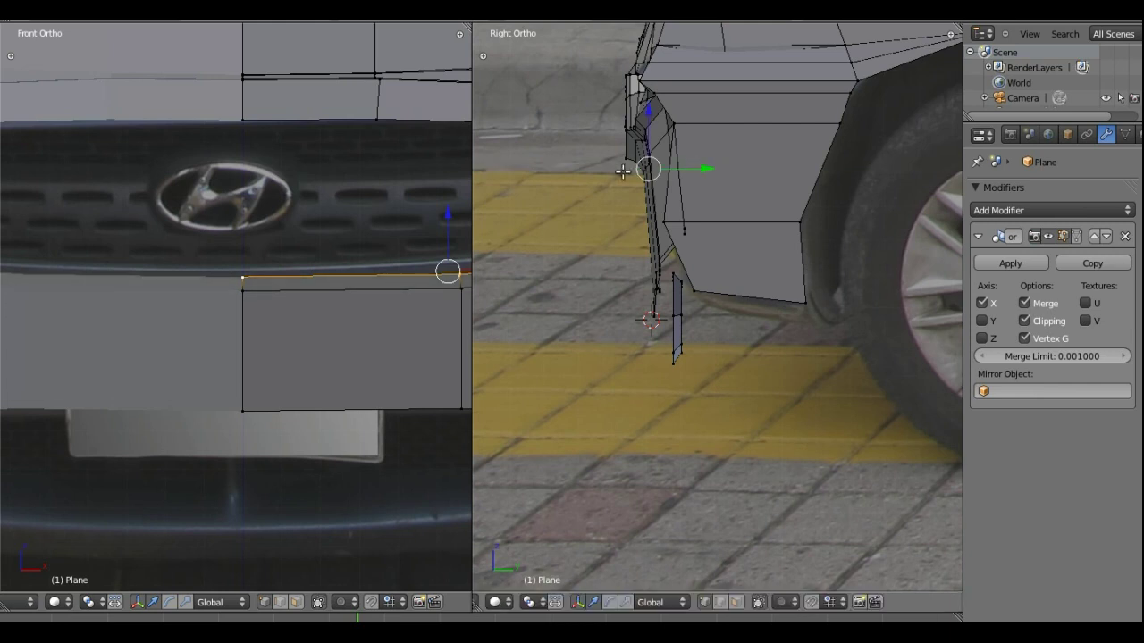
Adjust the front corner vertex, return to front view, and box-select the bumper's lower vertices
mouse_move(300, 295)
middle_down()
mouse_move(304, 272)
mouse_move(276, 303)
middle_up()
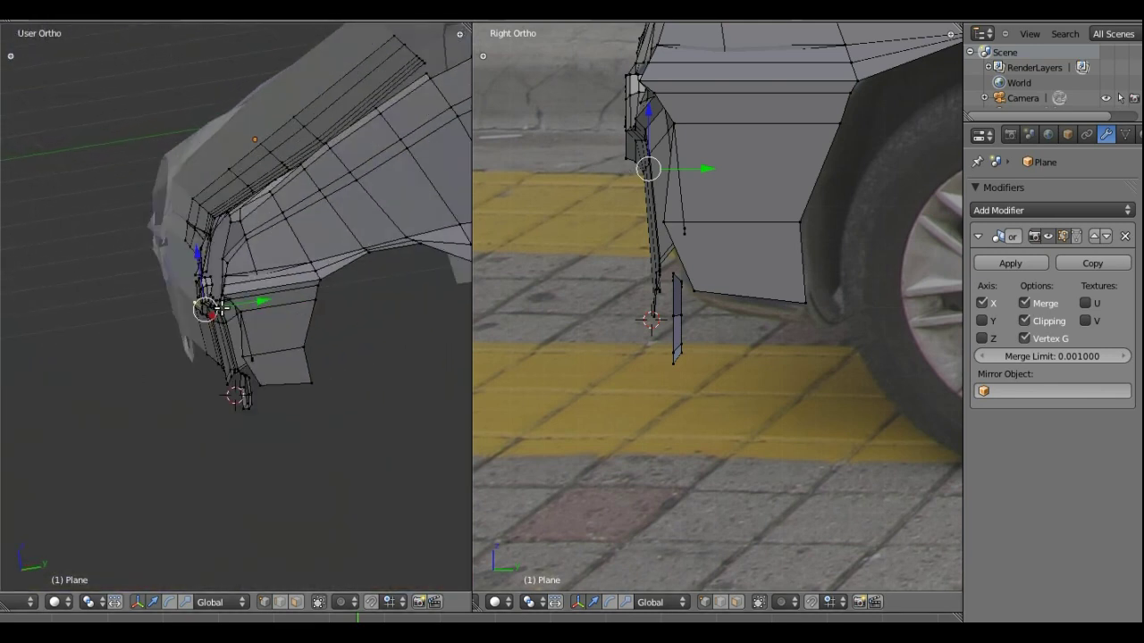
key(g)
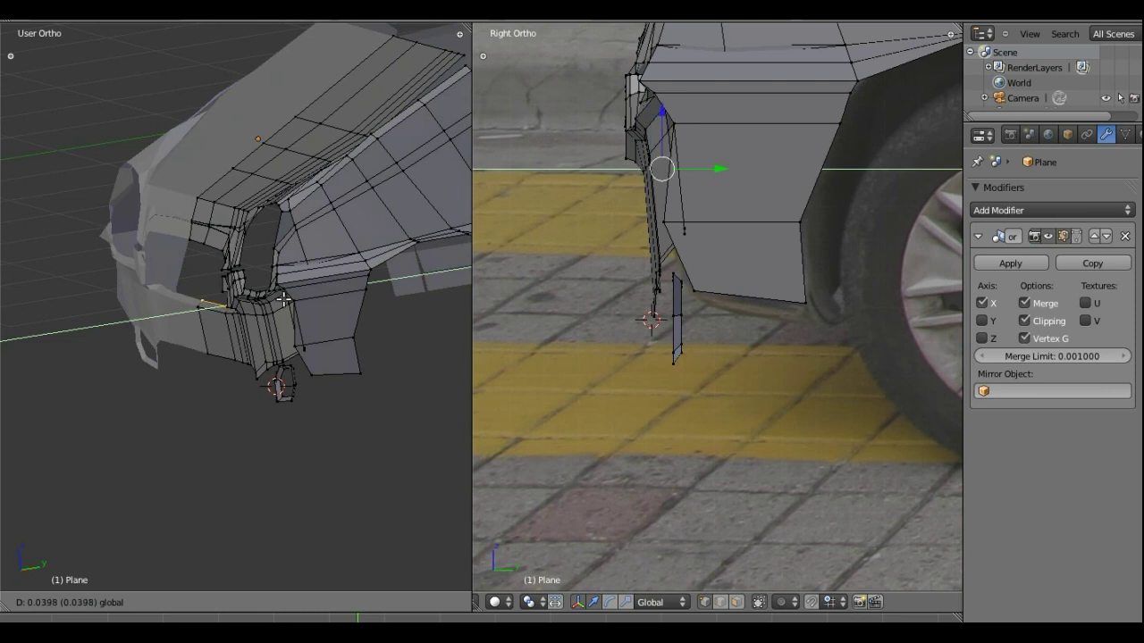
click(282, 300)
mouse_move(283, 300)
middle_down()
mouse_move(327, 294)
mouse_move(298, 298)
mouse_move(258, 237)
mouse_move(312, 265)
middle_up()
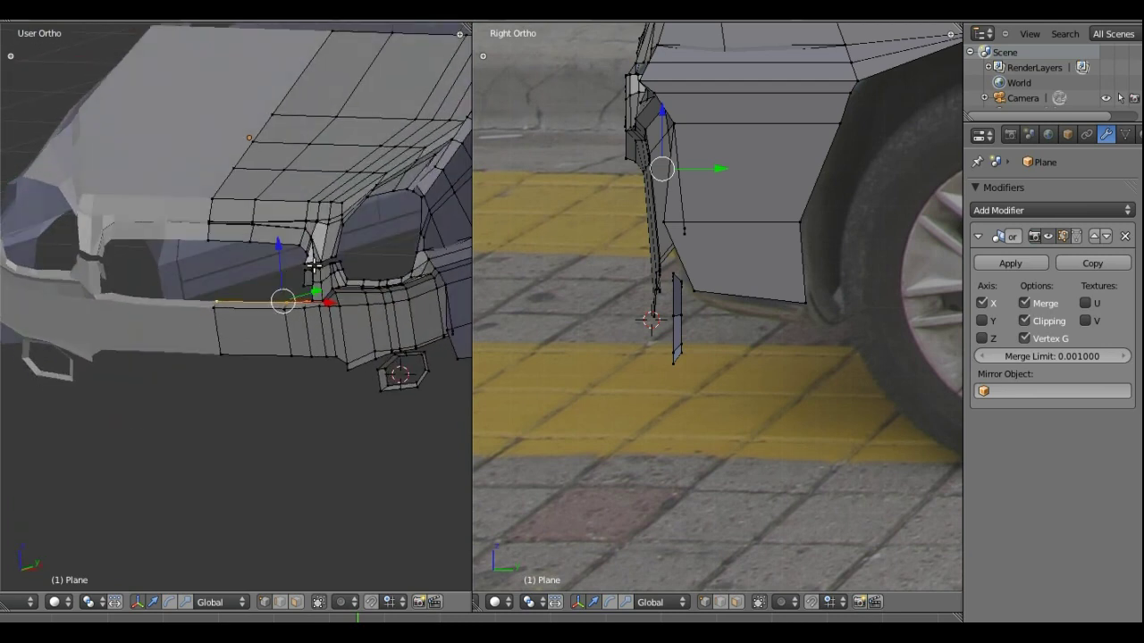
key(KP_1)
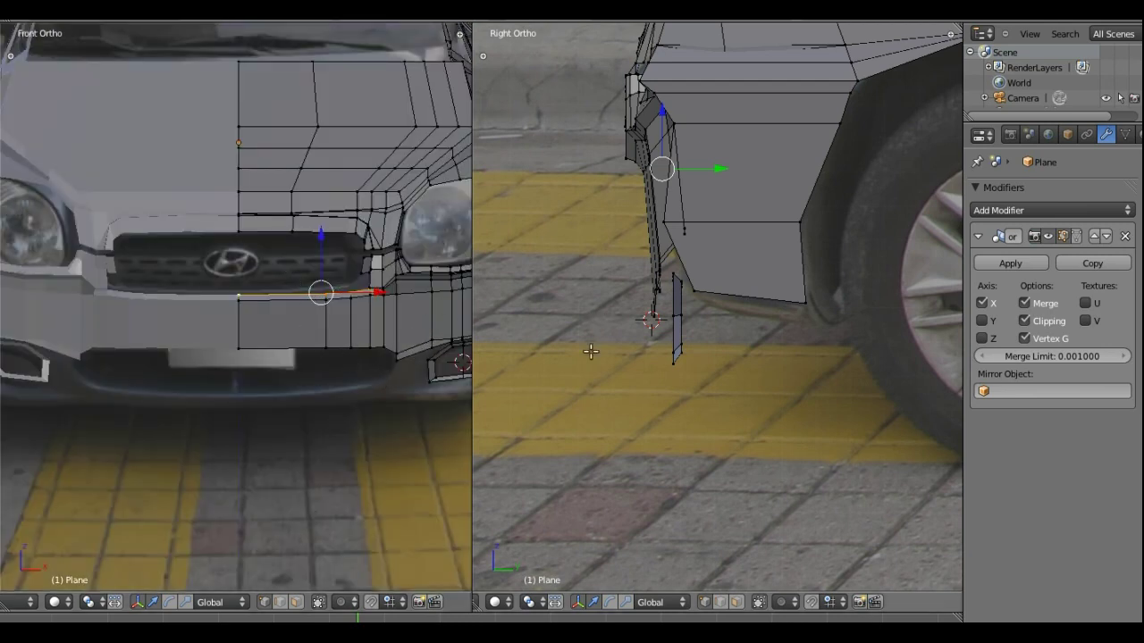
shift+middle_drag(403, 343, 334, 312)
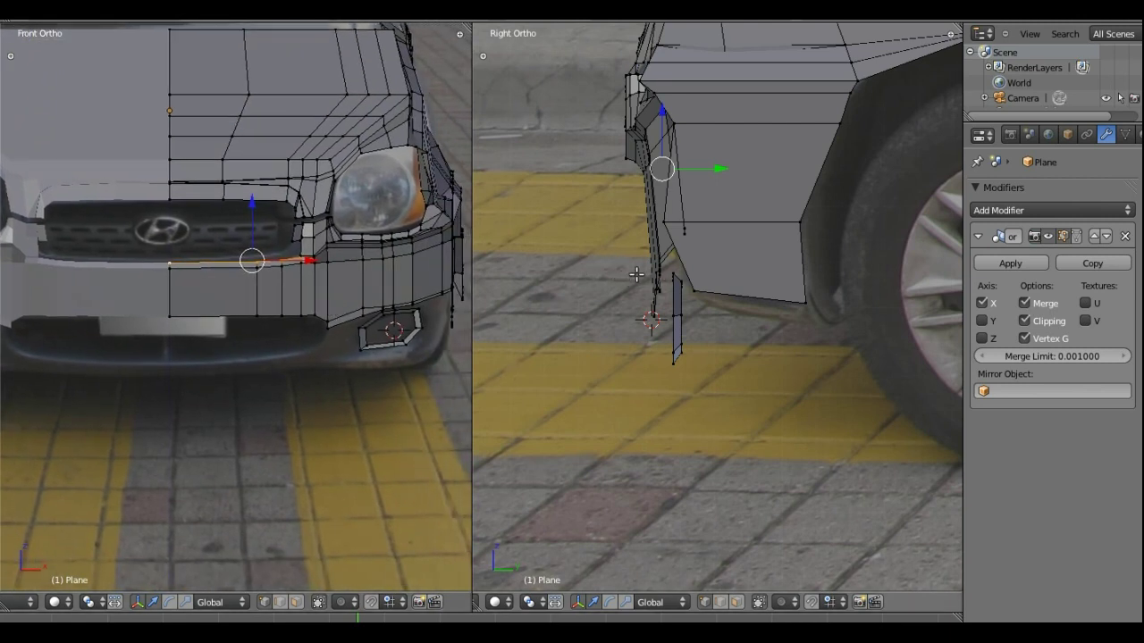
key(b)
drag(637, 258, 664, 342)
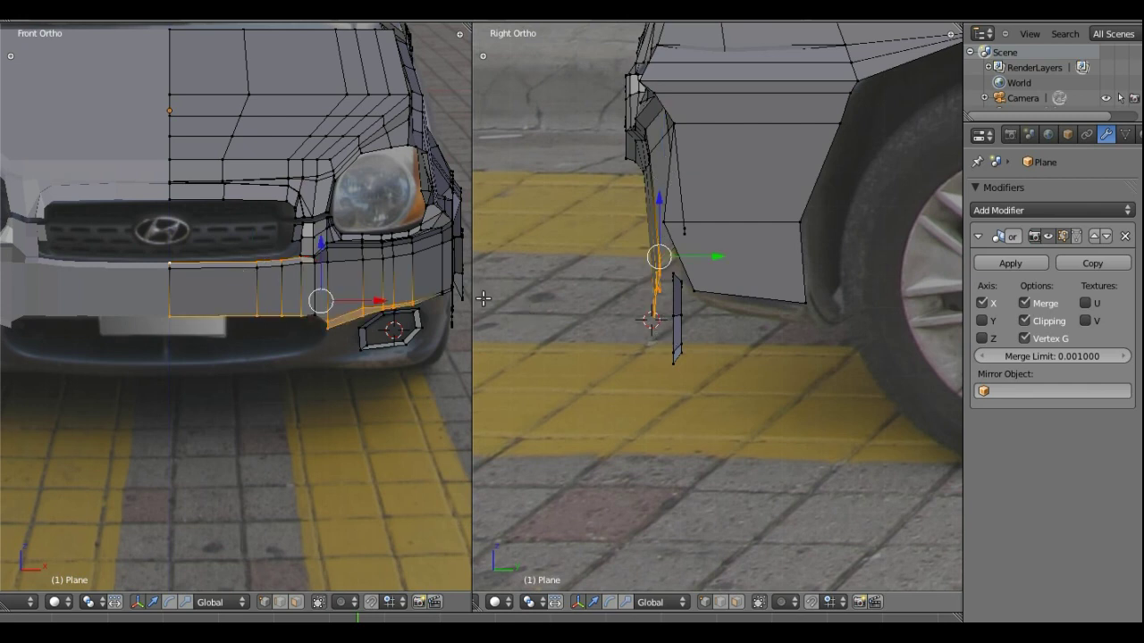
Add the bumper's outer-end corner vertices and slide the lower bumper slightly rearward along Y
shift+right_click(434, 299)
shift+right_click(442, 296)
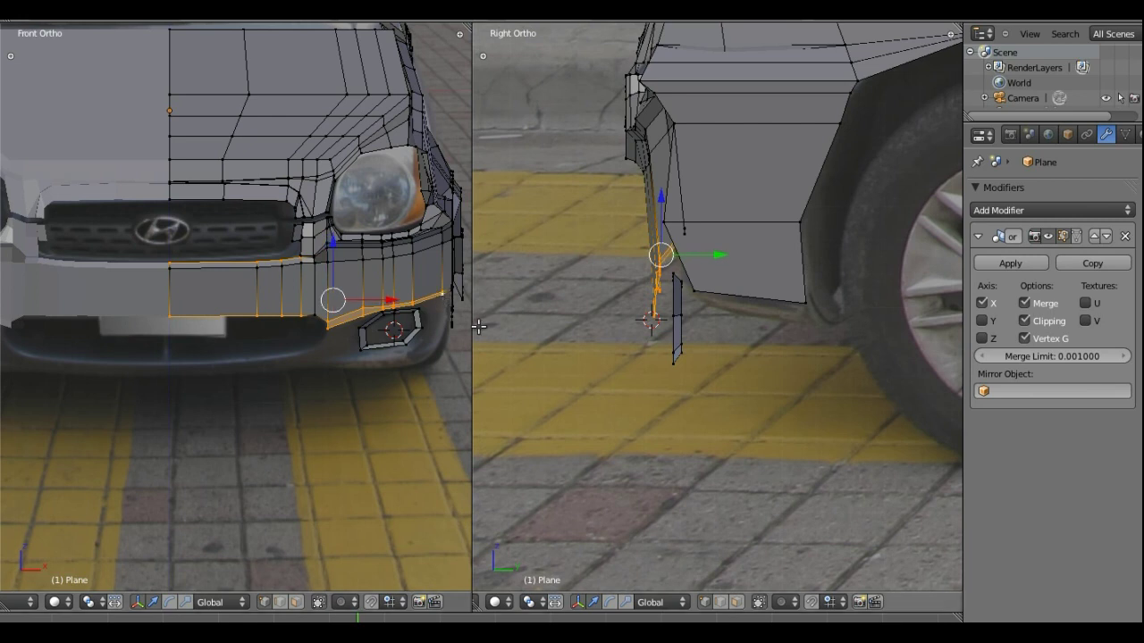
shift+right_click(452, 287)
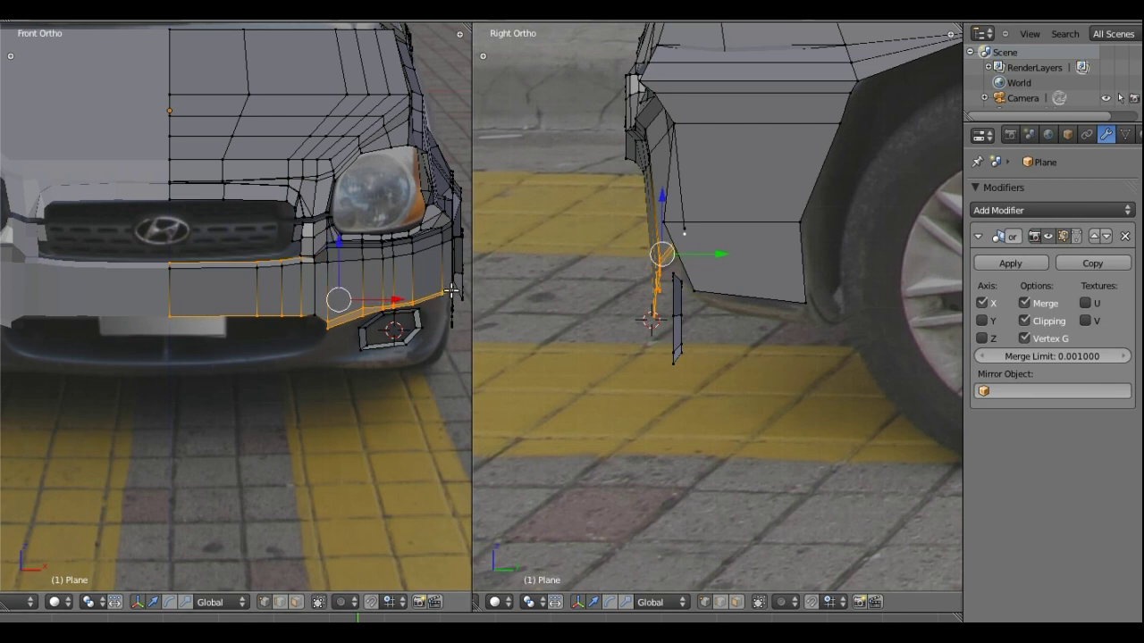
shift+right_click(451, 290)
key(g)
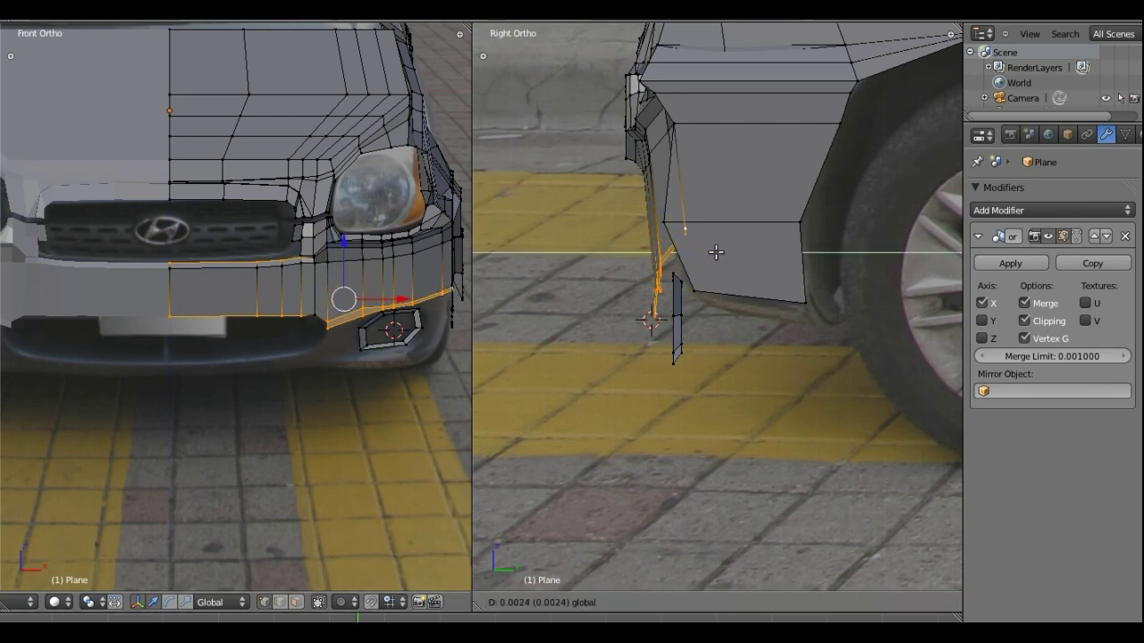
click(729, 252)
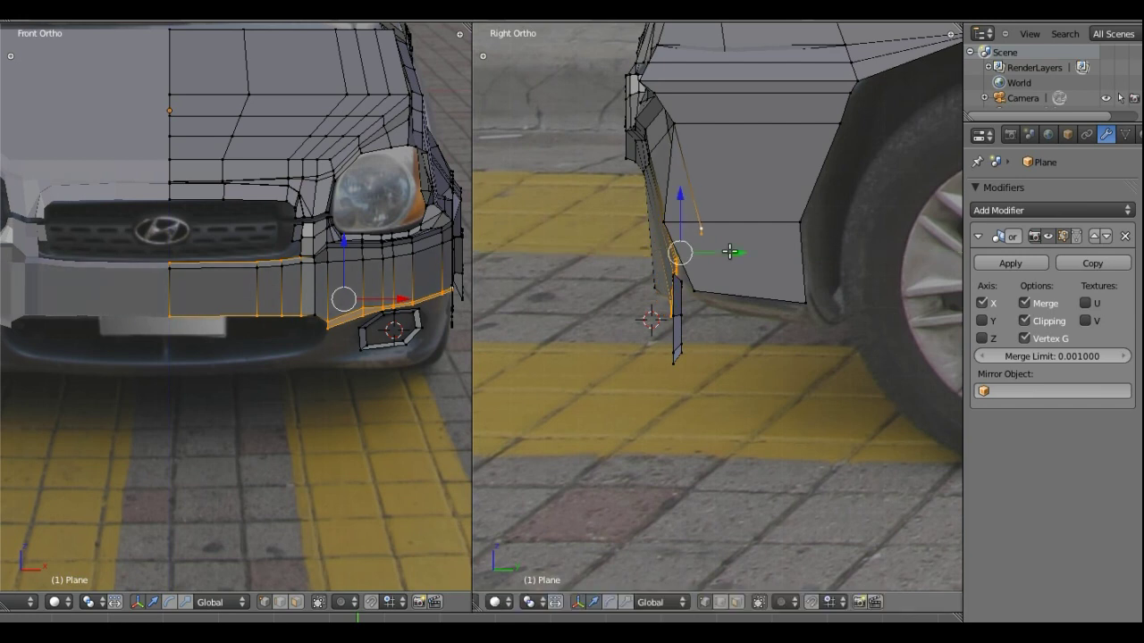
key(ctrl+z)
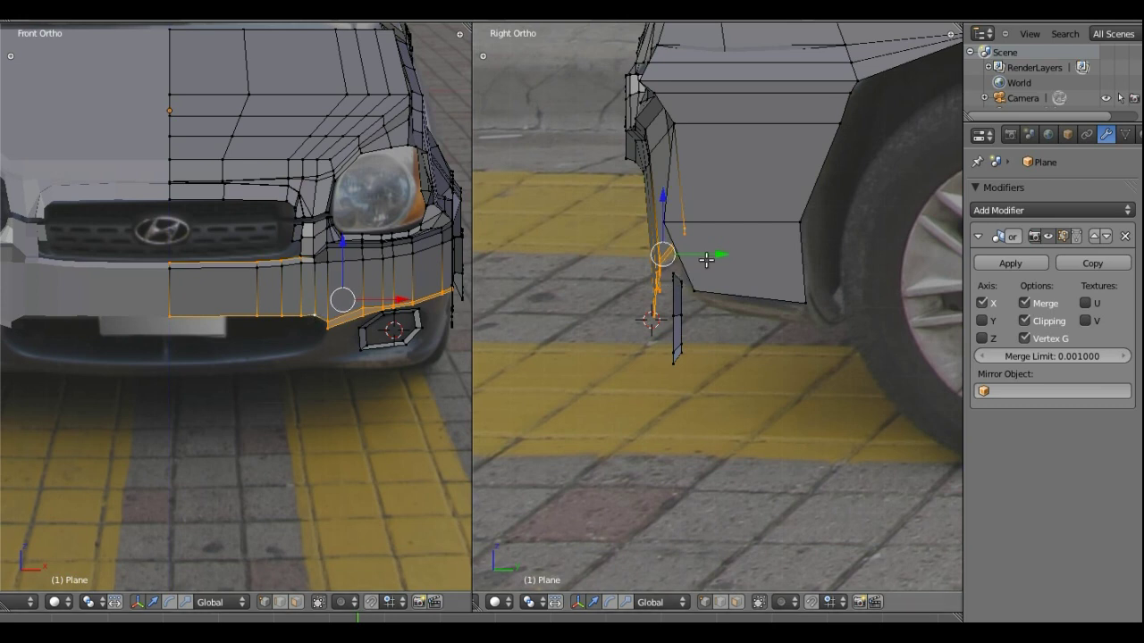
drag(706, 259, 714, 251)
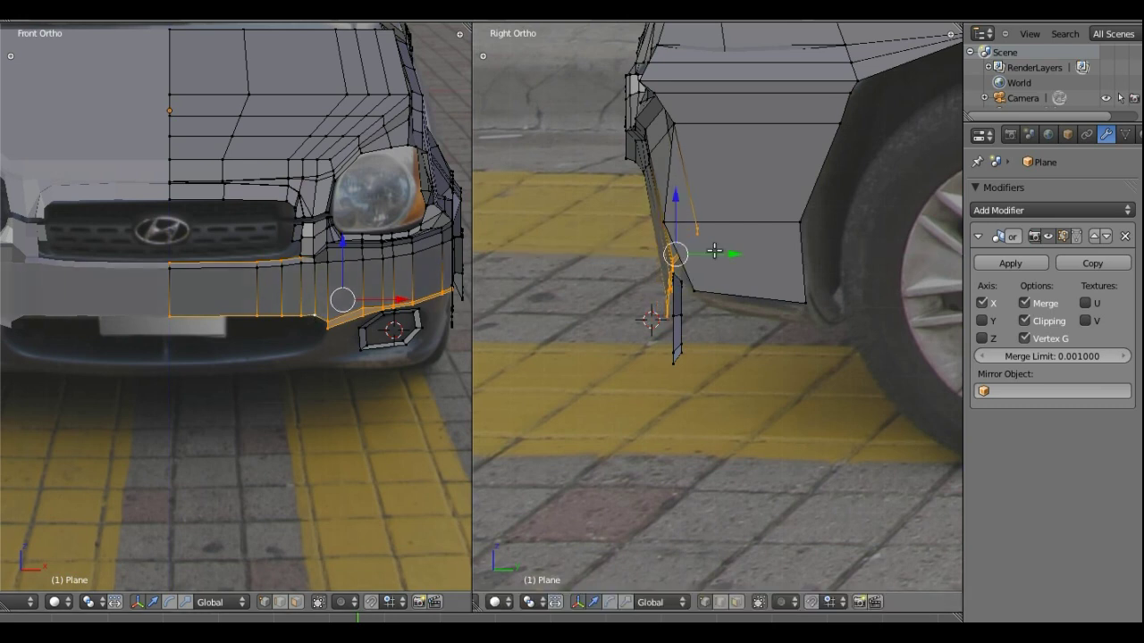
scroll(414, 362, up, 3)
Zoom in on the fog lamp, clear the selection and pick the bumper vertices above it
scroll(411, 348, up, 1)
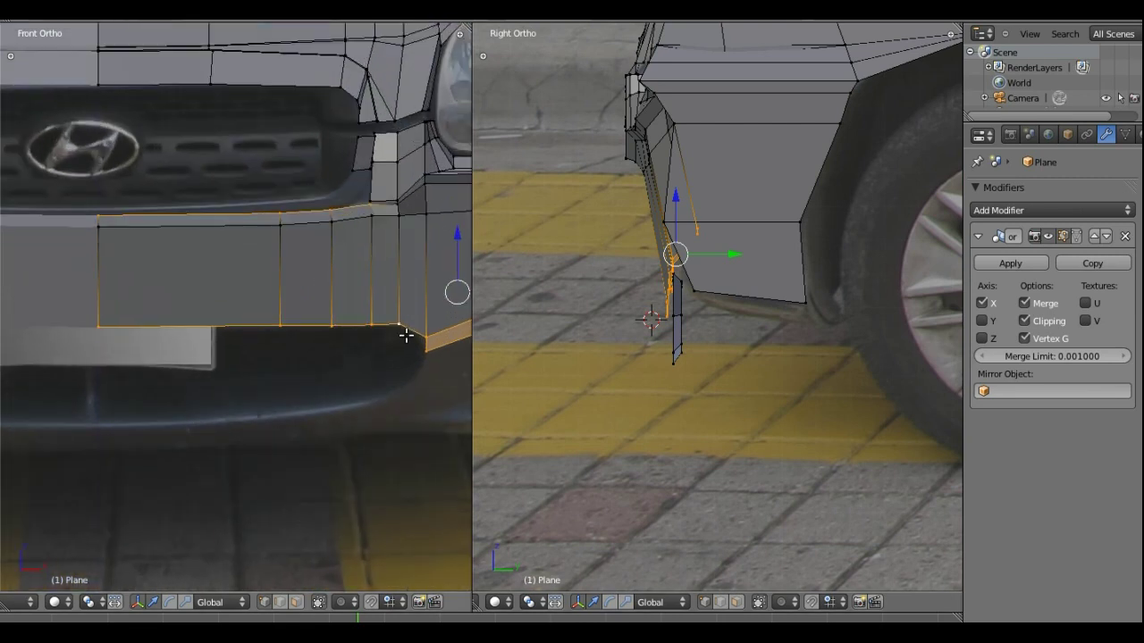
shift+middle_drag(275, 319, 179, 319)
key(a)
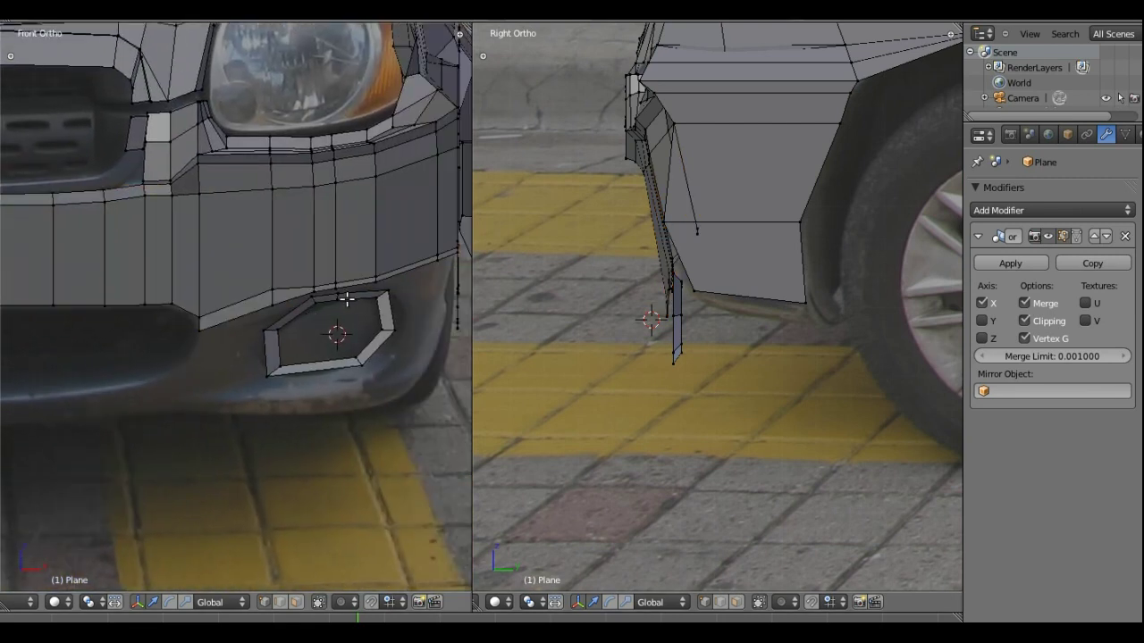
scroll(338, 304, up, 2)
scroll(339, 304, up, 1)
scroll(420, 286, up, 1)
scroll(378, 258, up, 1)
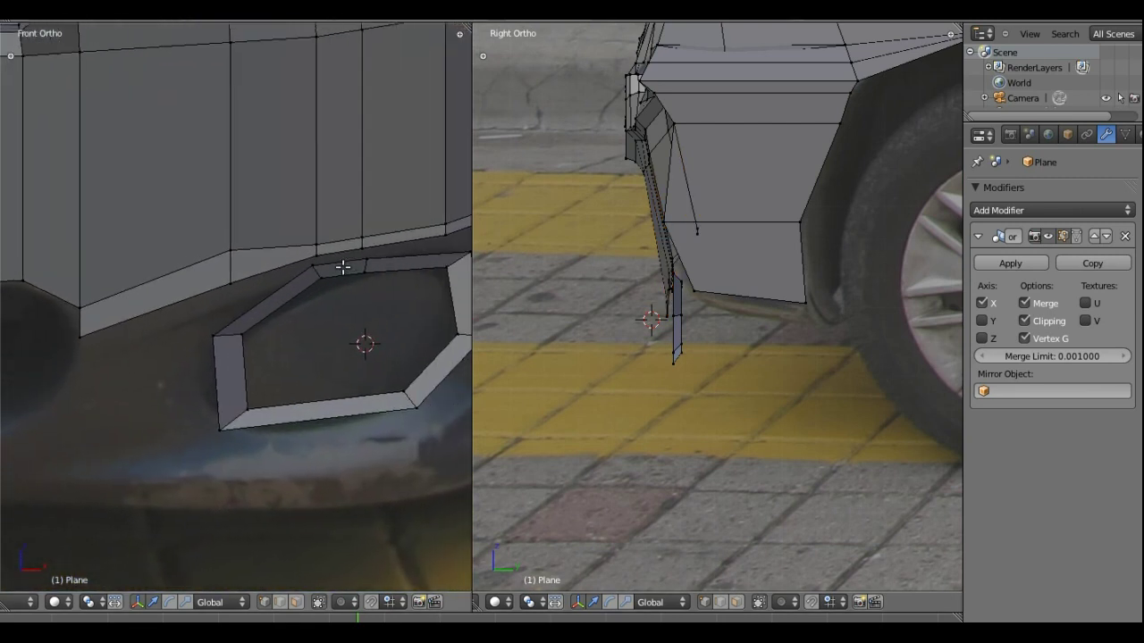
right_click(324, 260)
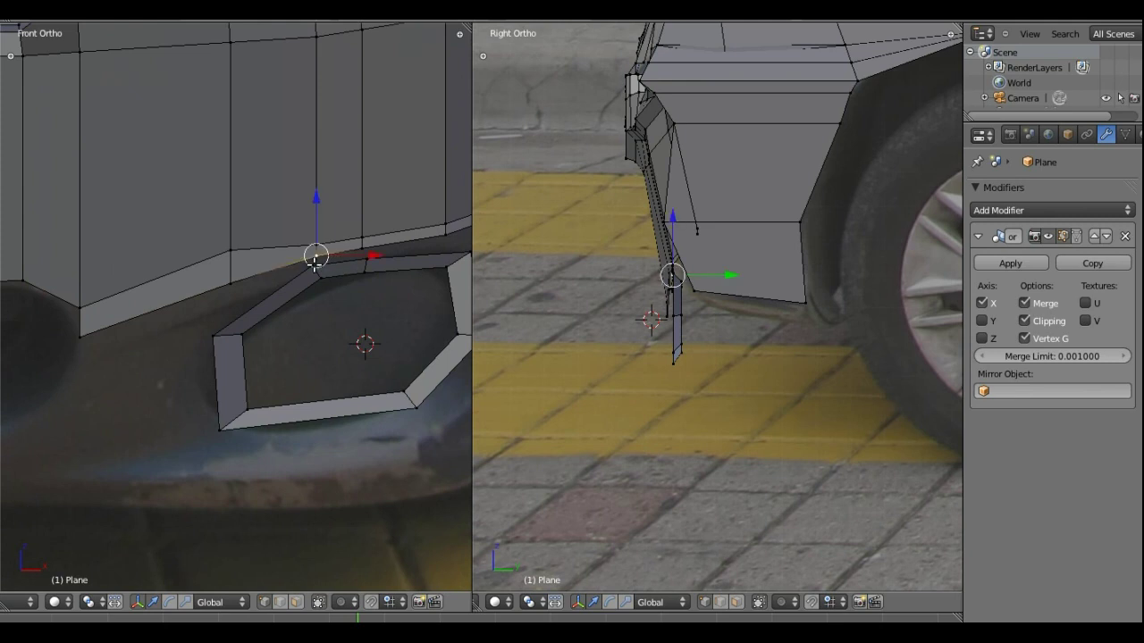
shift+right_click(364, 253)
shift+right_click(367, 262)
shift+right_click(369, 261)
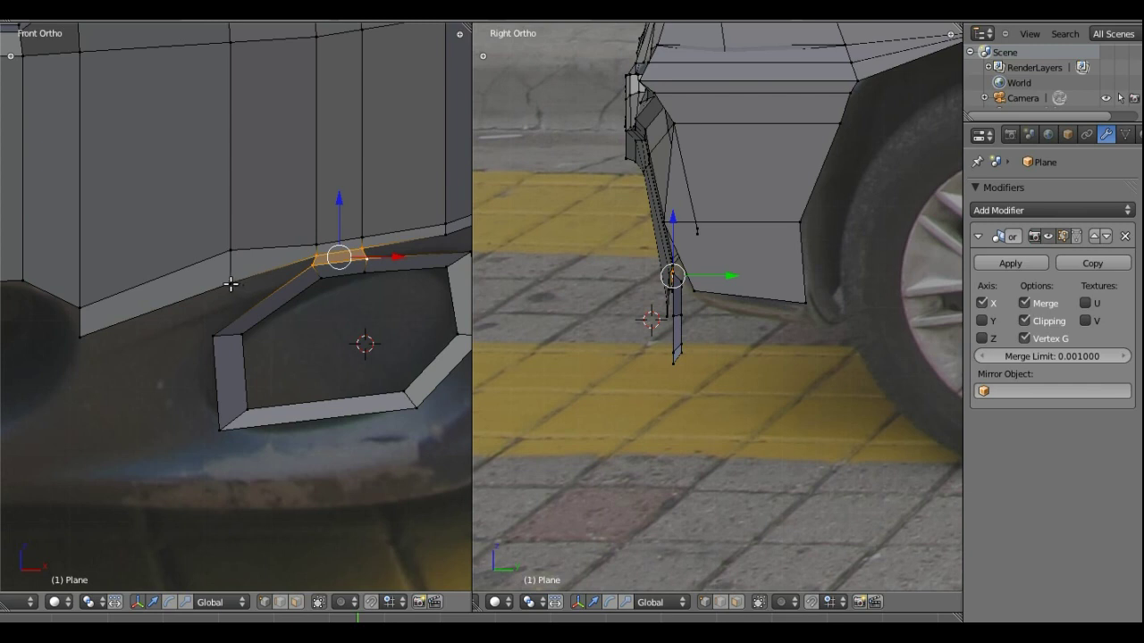
Select the opening's rim, top-edge and fender-edge vertices around the connecting faces, undoing one stray pick
right_click(214, 331)
shift+right_click(317, 266)
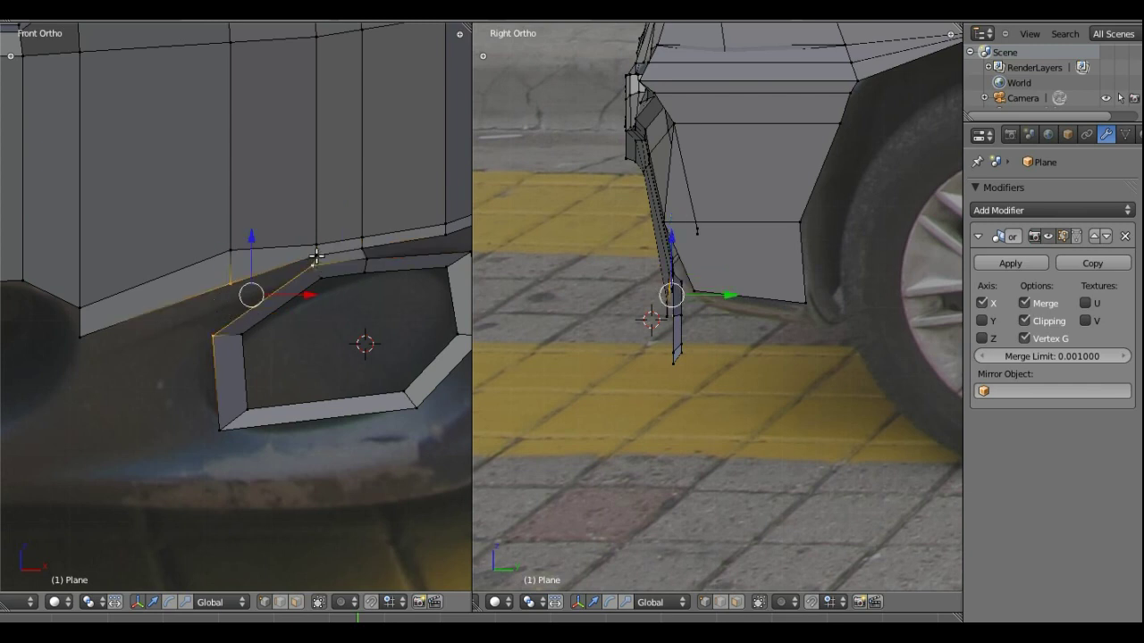
shift+right_click(296, 265)
shift+right_click(285, 281)
shift+middle_drag(380, 287, 250, 288)
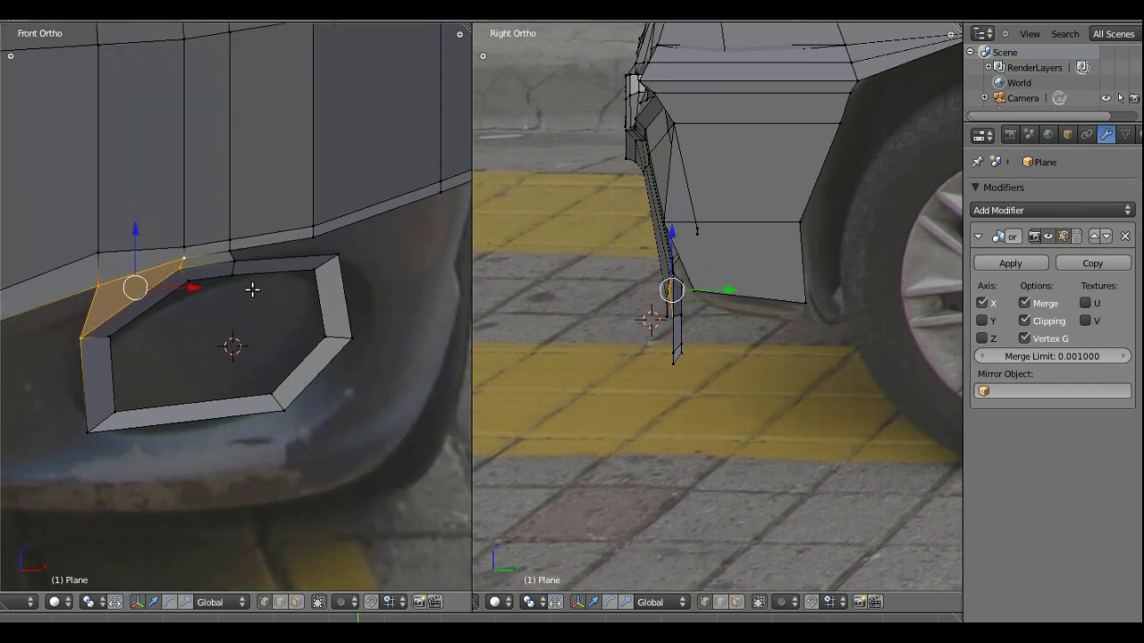
right_click(234, 252)
right_click(236, 260)
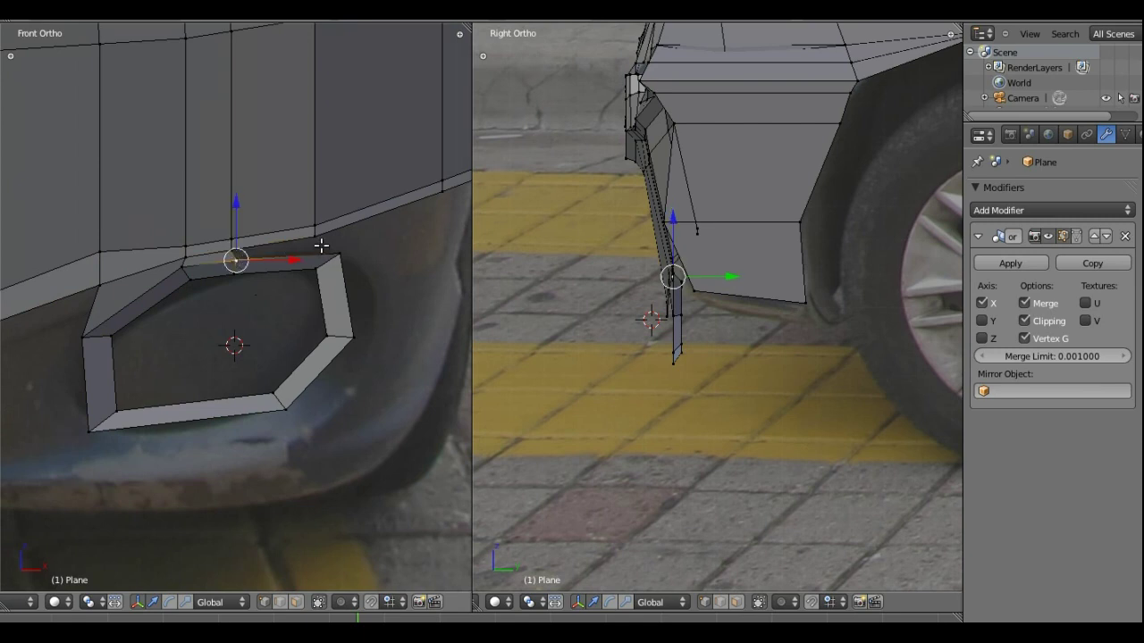
shift+right_click(316, 236)
shift+right_click(343, 253)
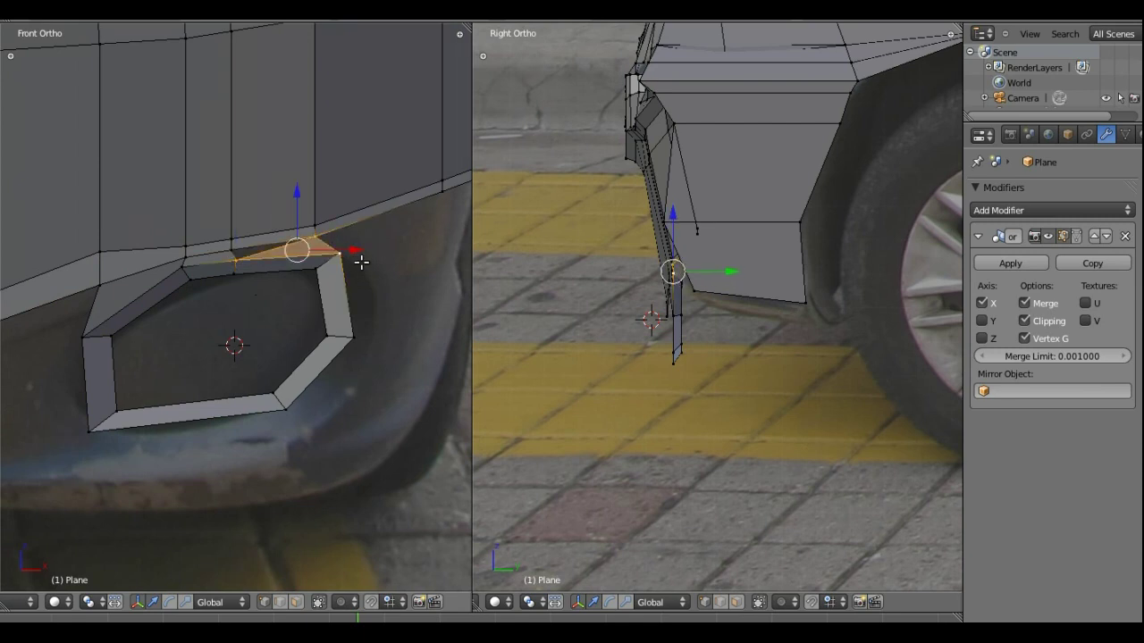
key(ctrl+z)
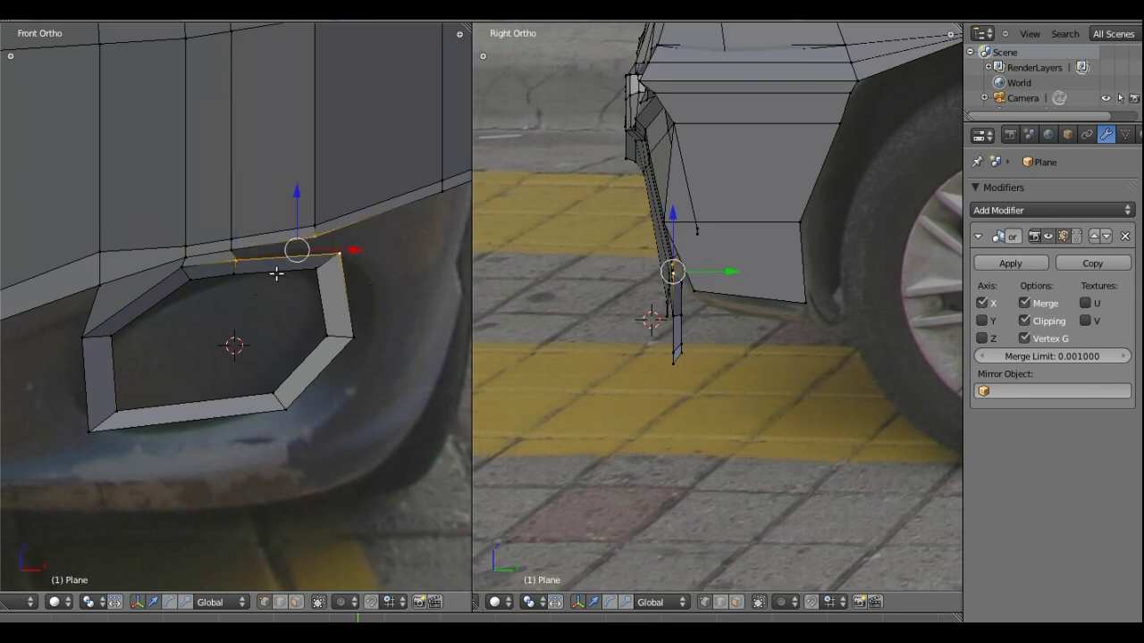
shift+right_click(232, 251)
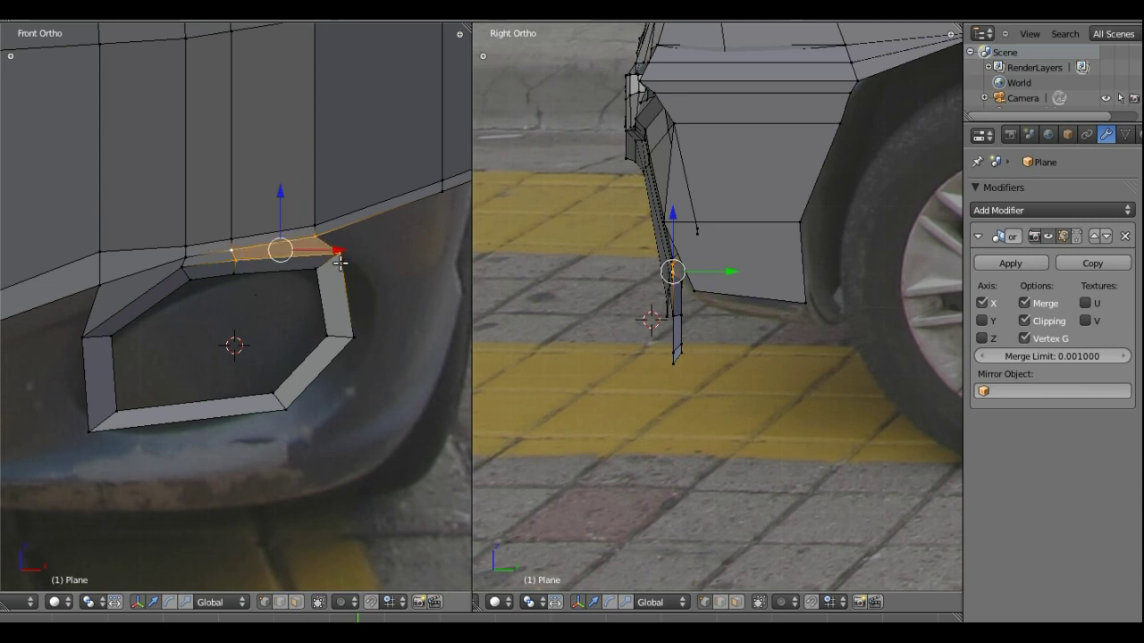
shift+middle_drag(293, 322, 315, 257)
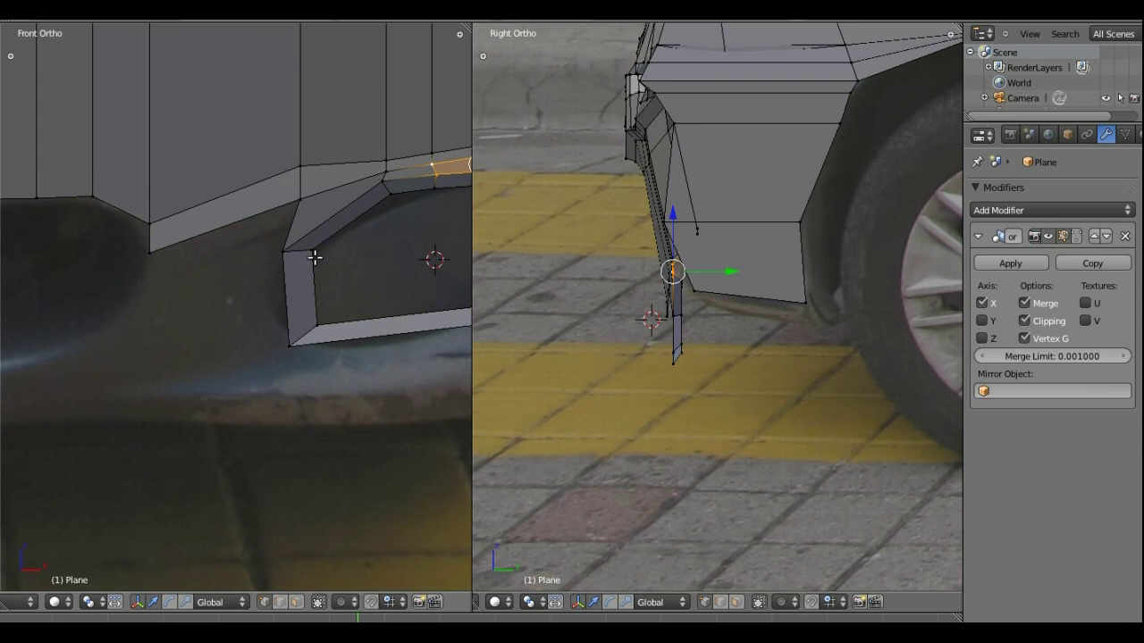
Lower the fender's corner vertex onto the bumper and fill a face to the opening corner
right_click(151, 253)
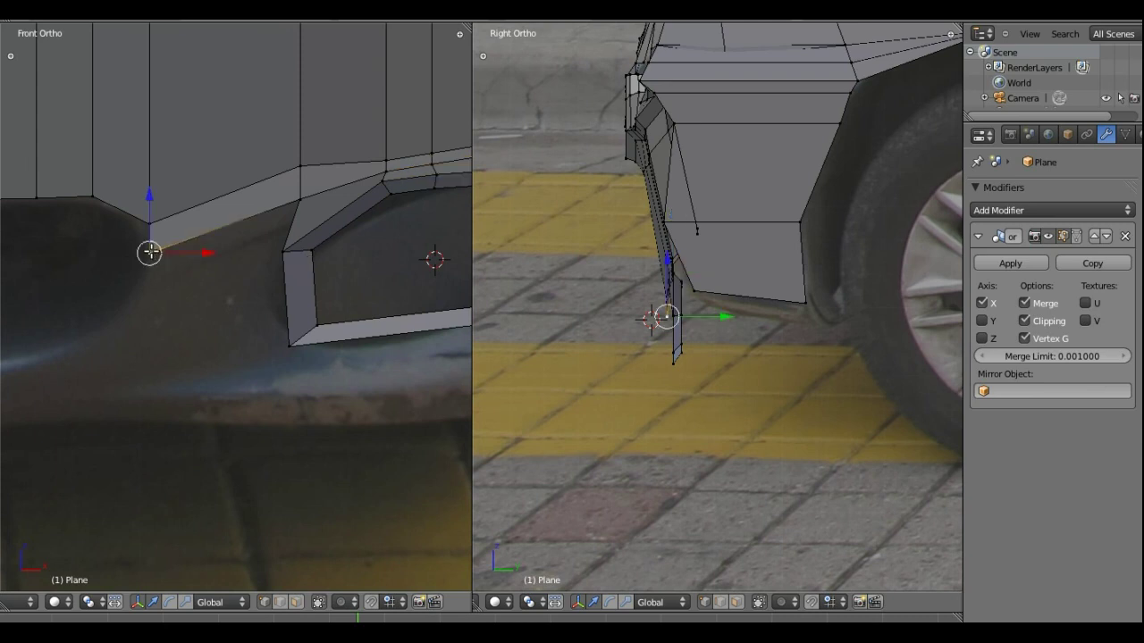
key(g)
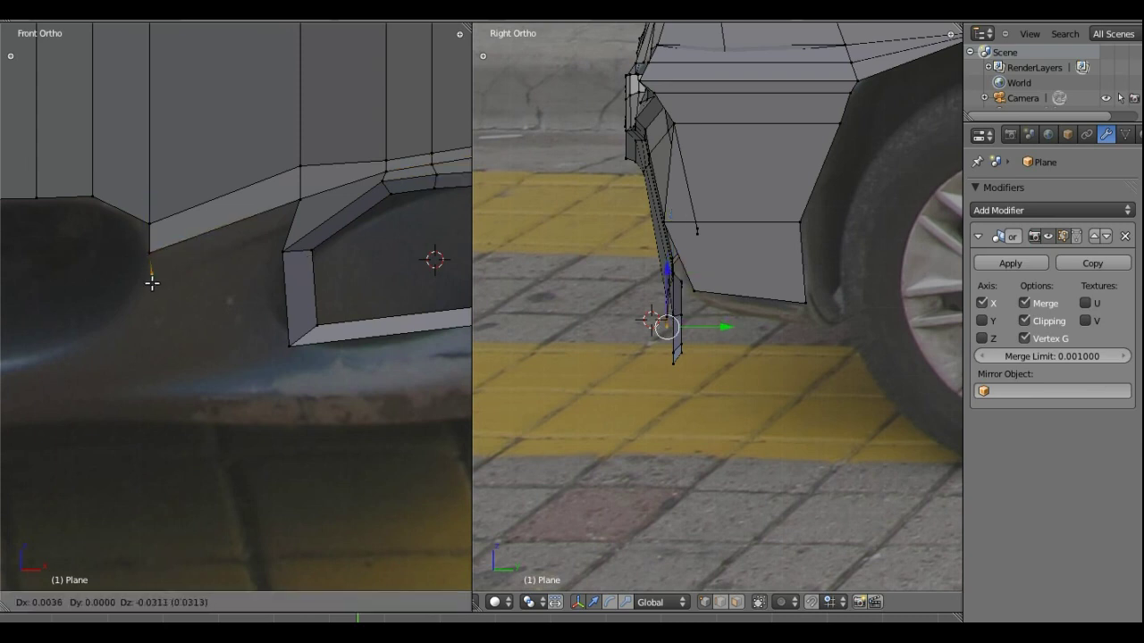
click(147, 283)
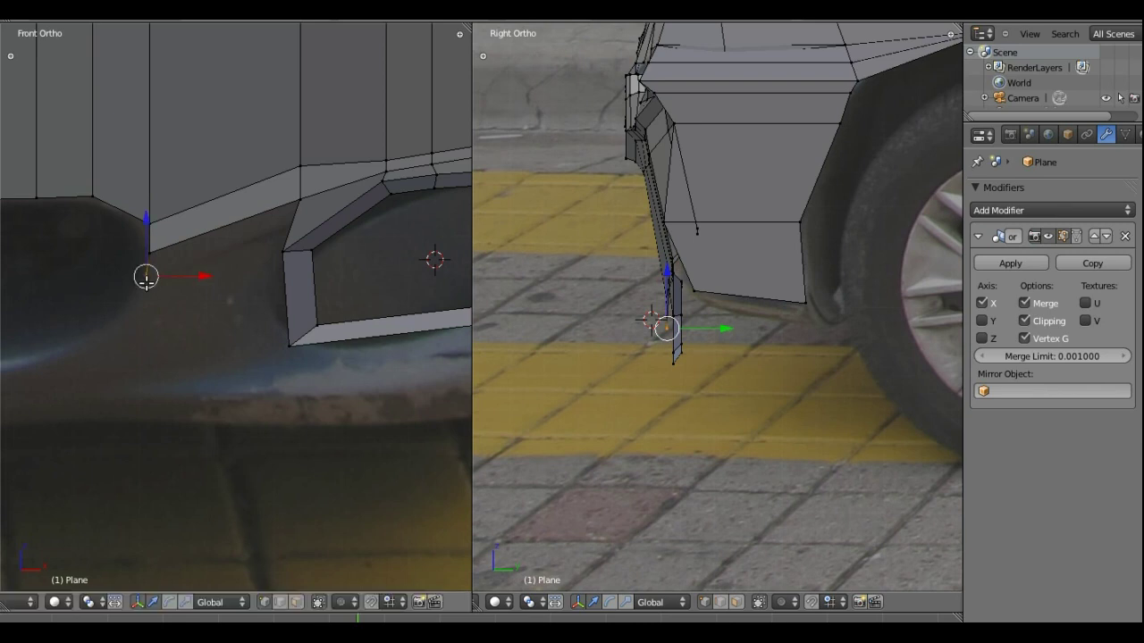
shift+right_click(300, 198)
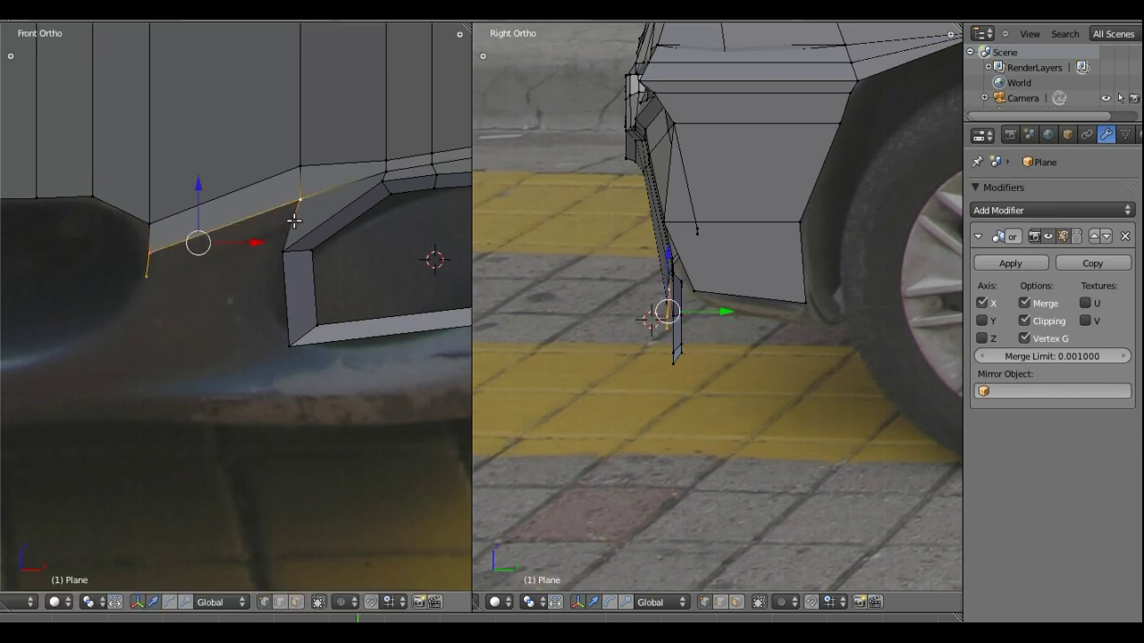
shift+right_click(283, 252)
shift+right_click(148, 278)
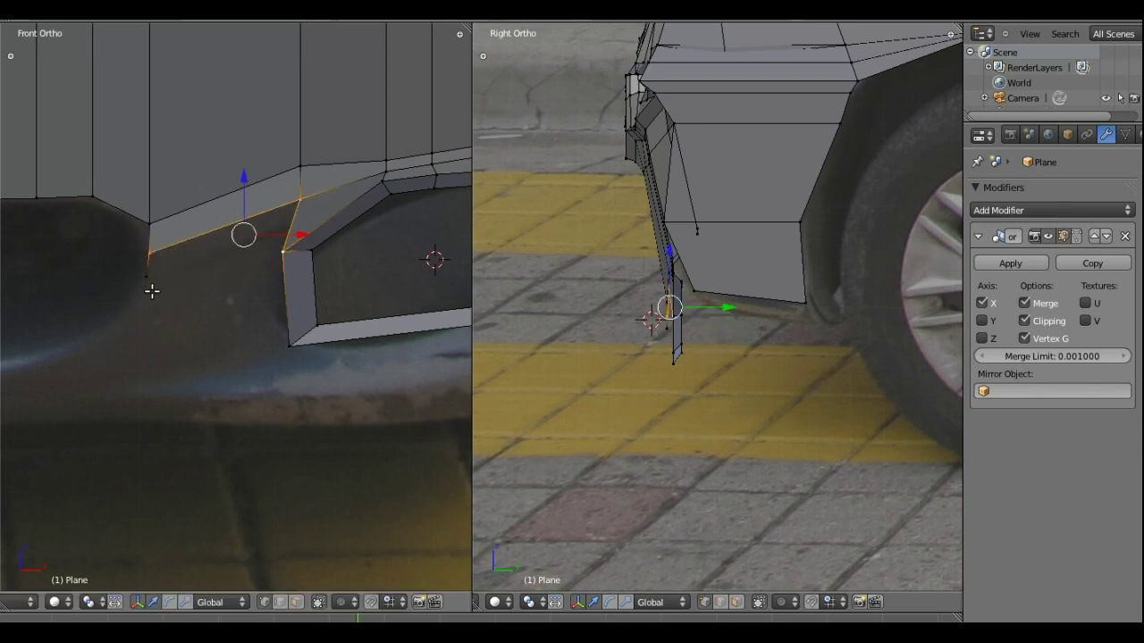
shift+right_click(147, 274)
key(f)
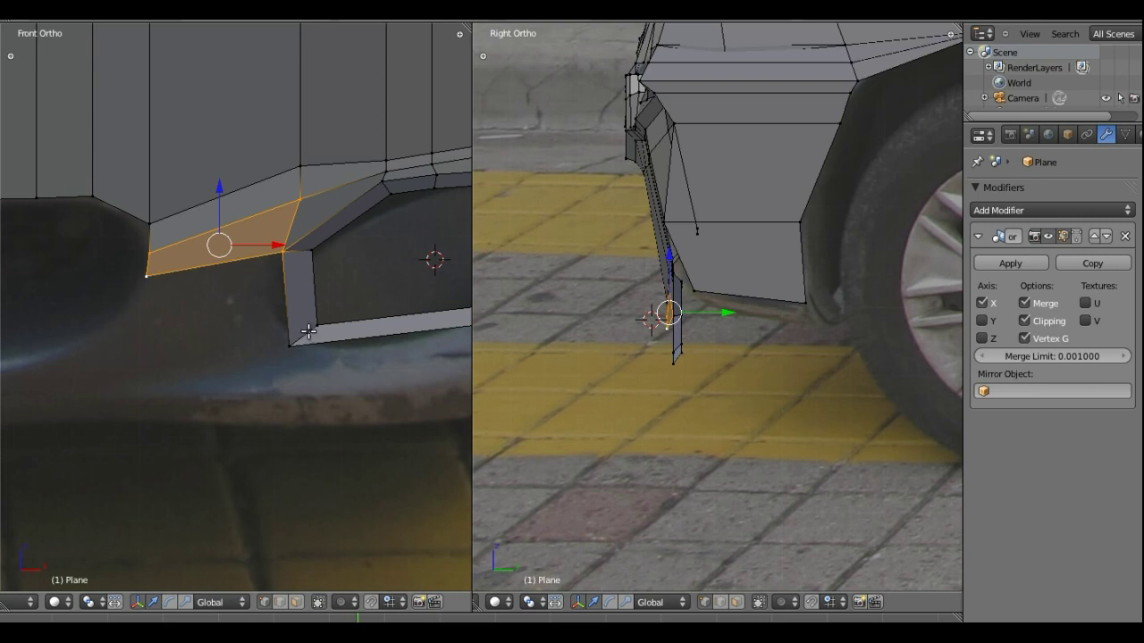
Drop the new face's lower-left vertex and add an X-slid edge loop on the opening's side
right_click(145, 278)
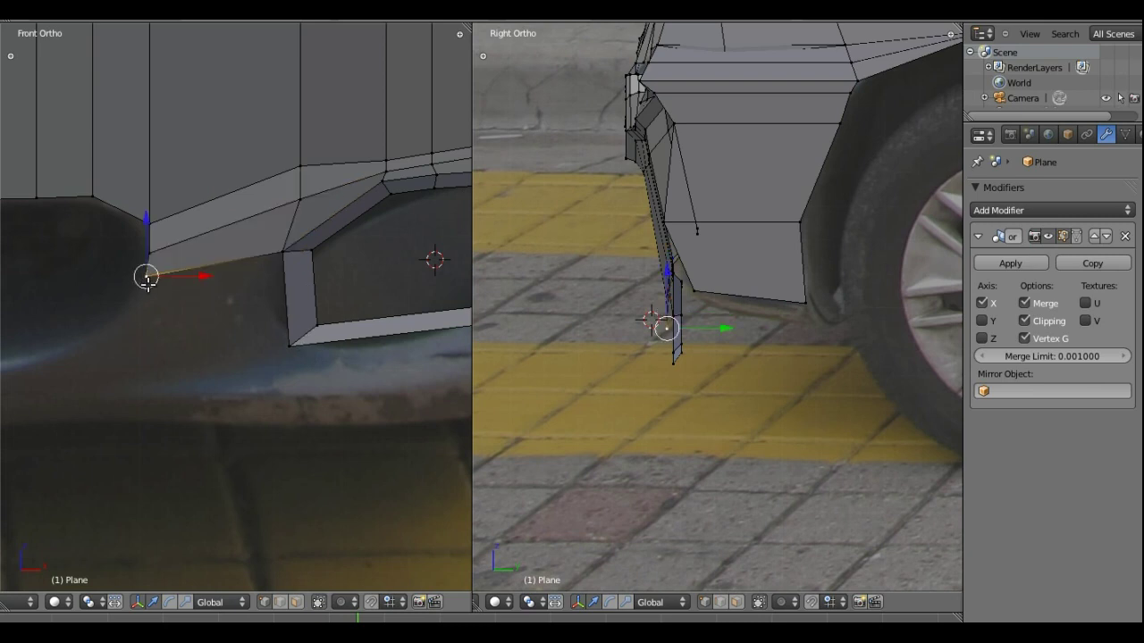
key(g)
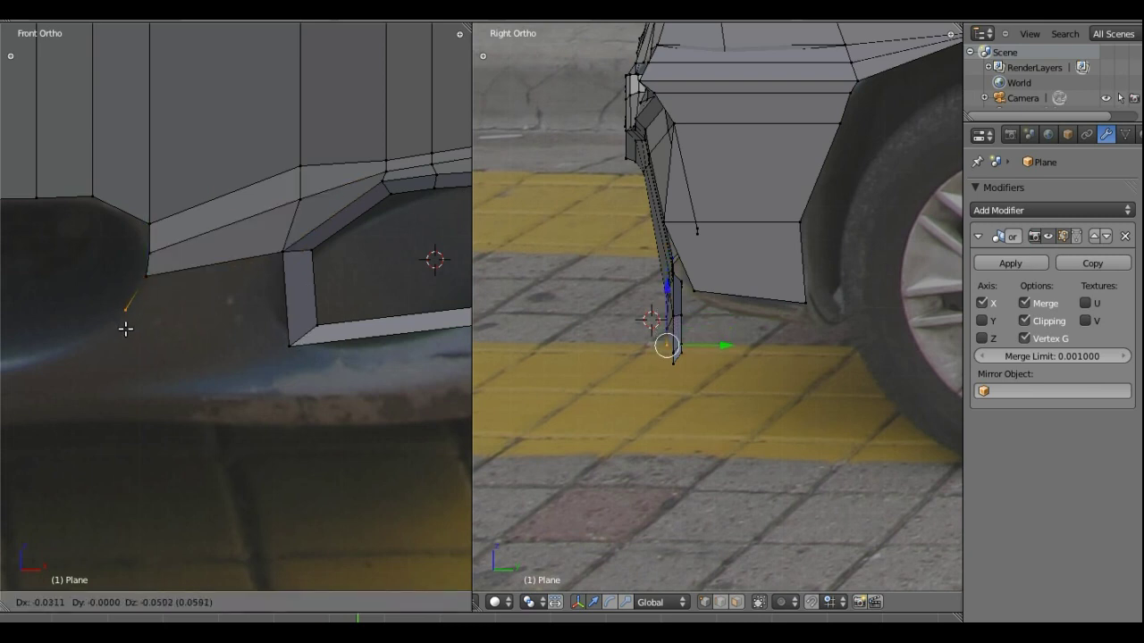
click(127, 326)
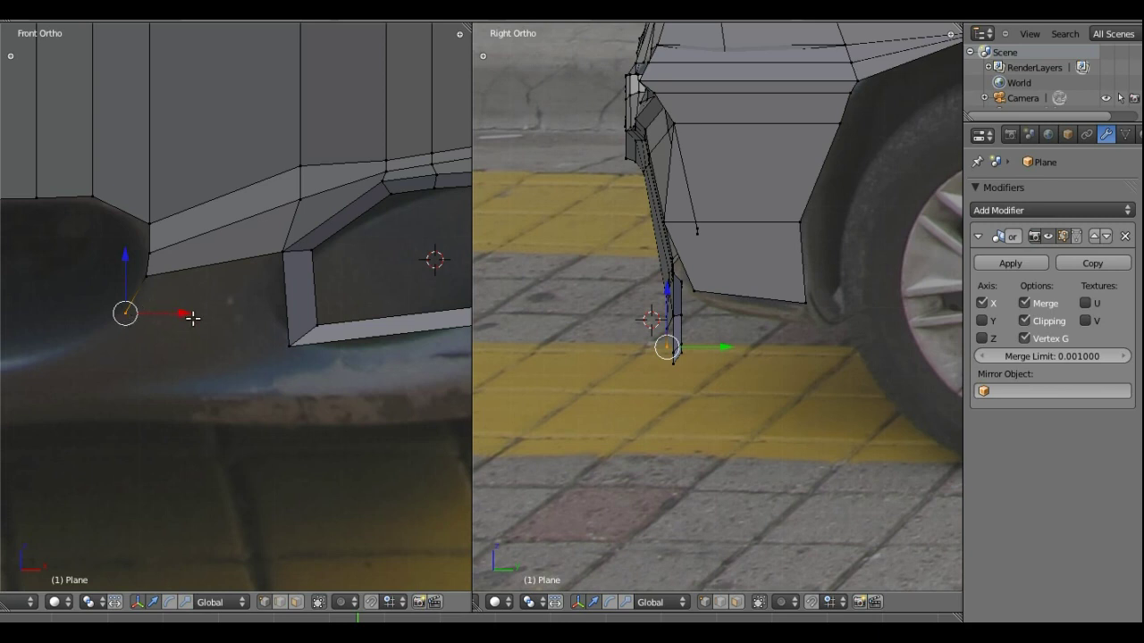
key(ctrl+r)
click(307, 312)
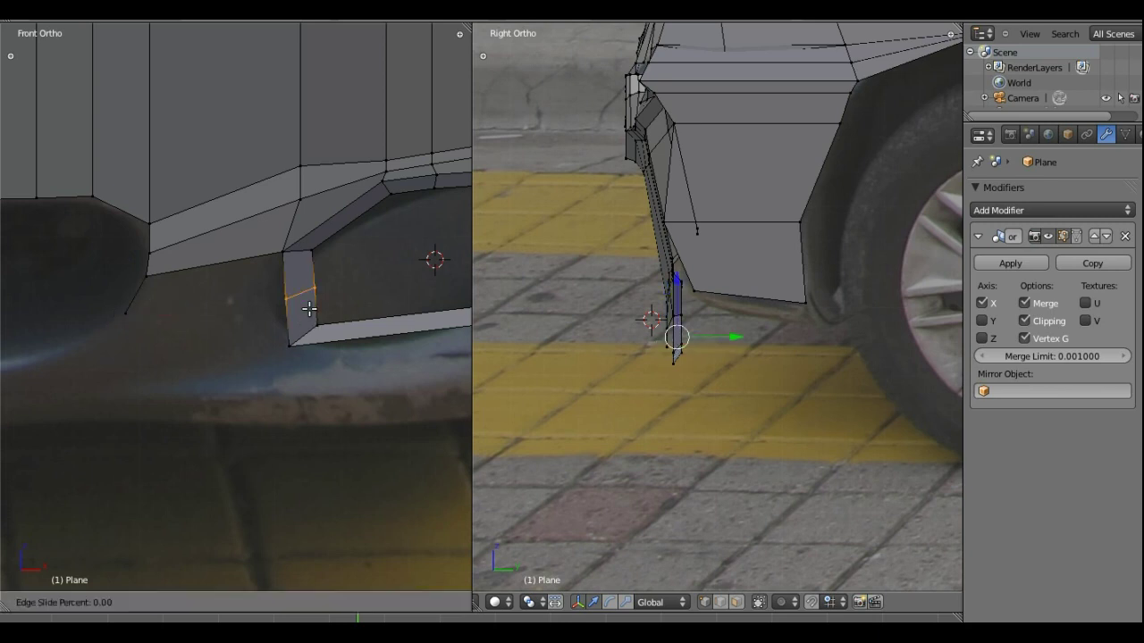
right_click(310, 308)
key(g)
key(x)
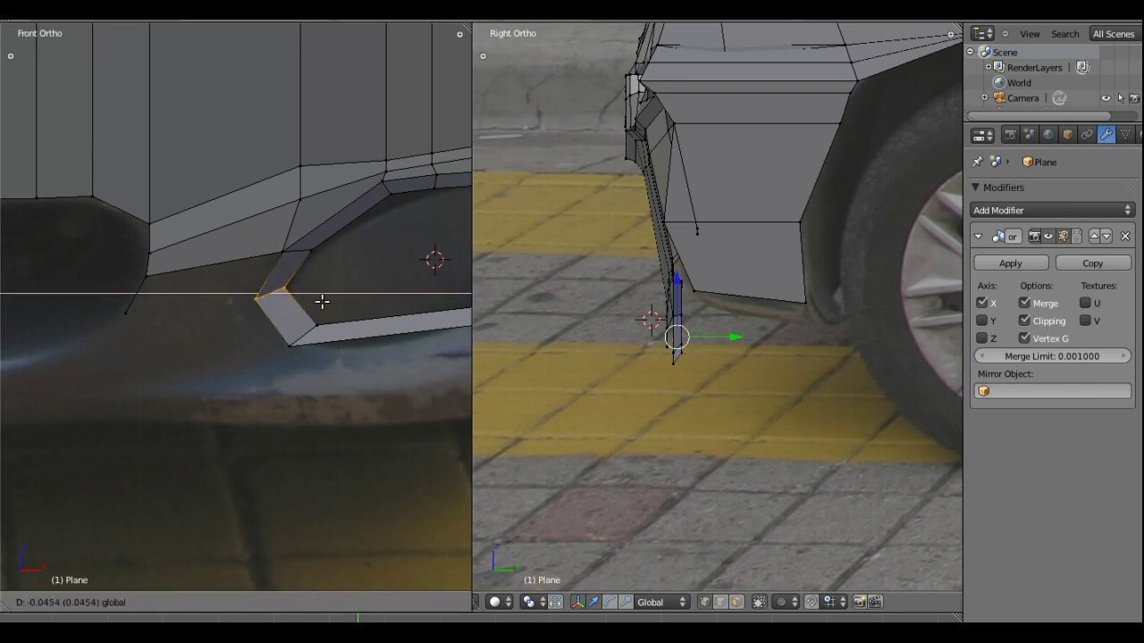
click(321, 306)
Fill a second face between the lower-left, fender corner and opening corner vertices
shift+right_click(141, 299)
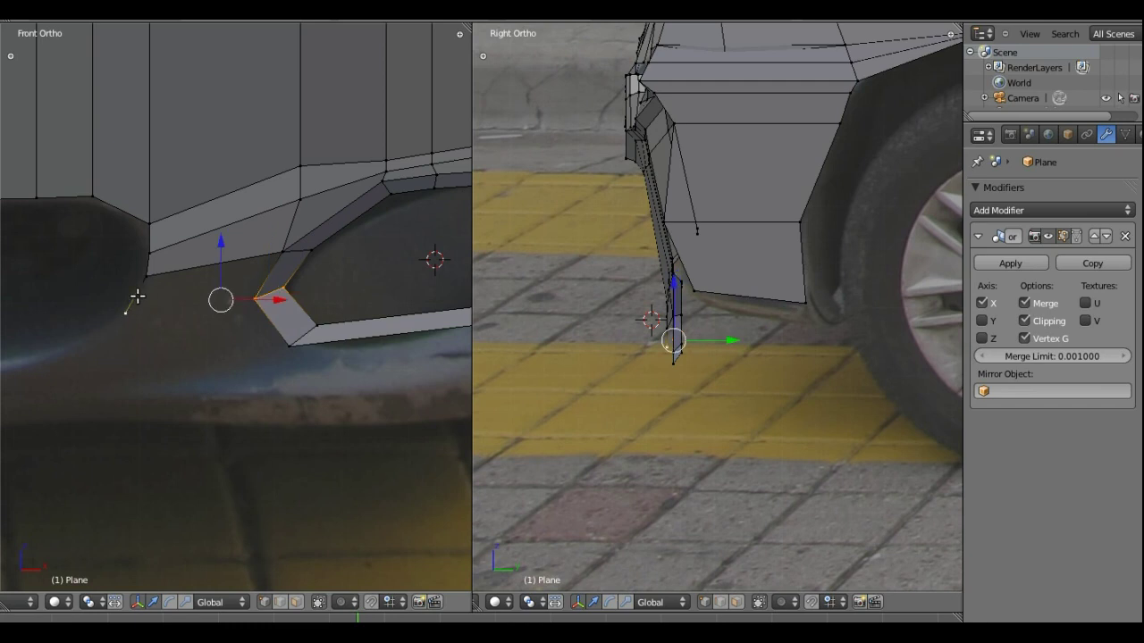
shift+right_click(145, 276)
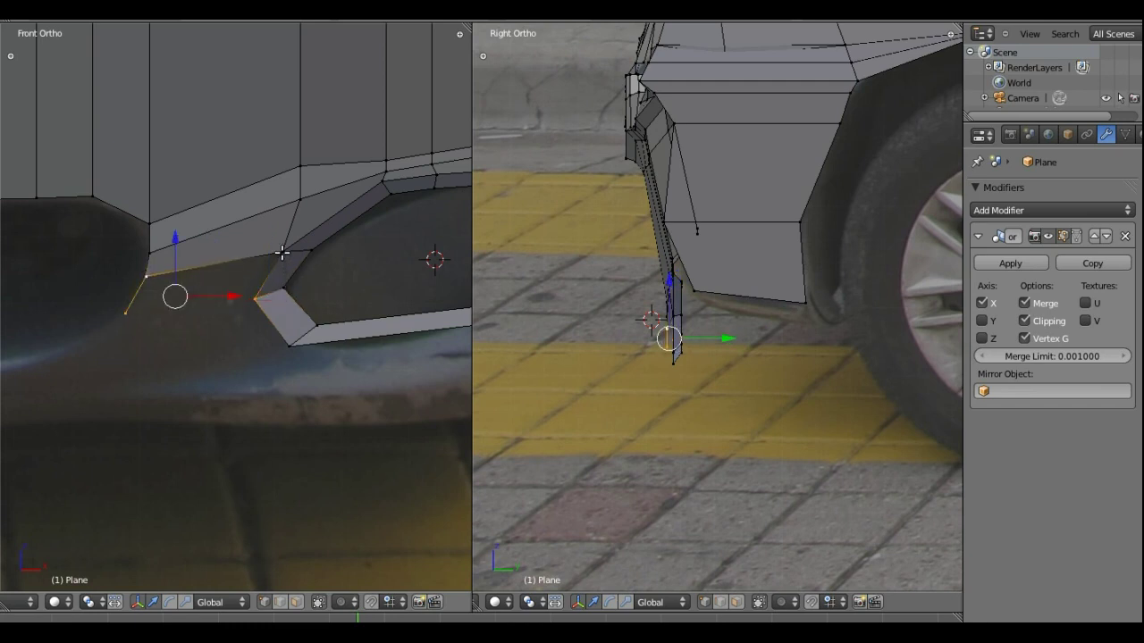
shift+right_click(283, 251)
key(f)
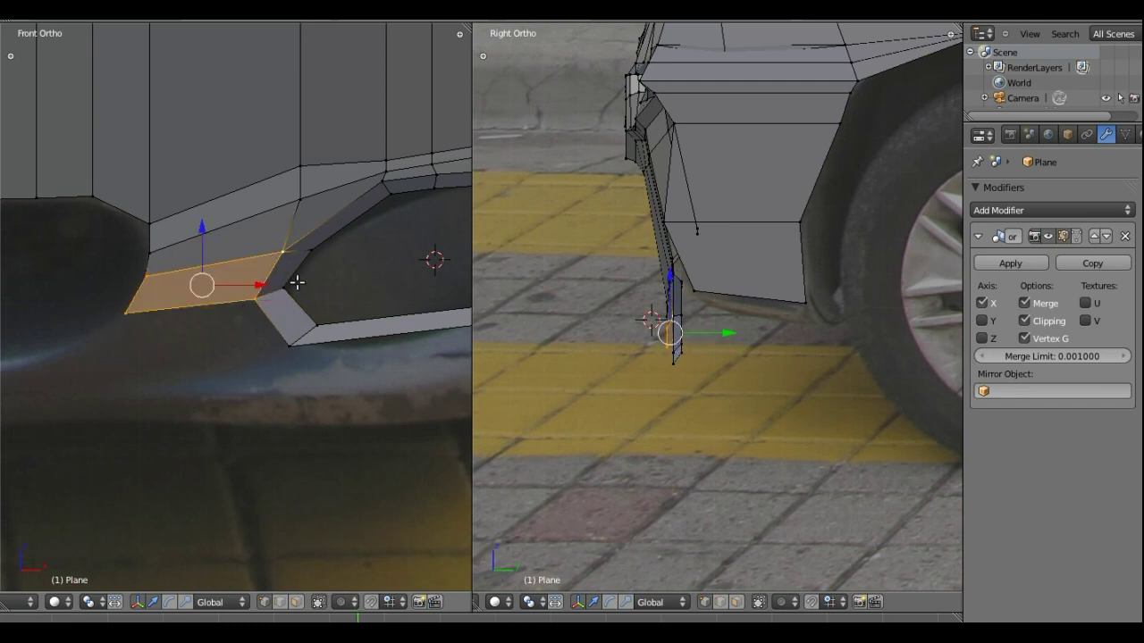
shift+middle_drag(209, 331, 295, 197)
right_click(209, 179)
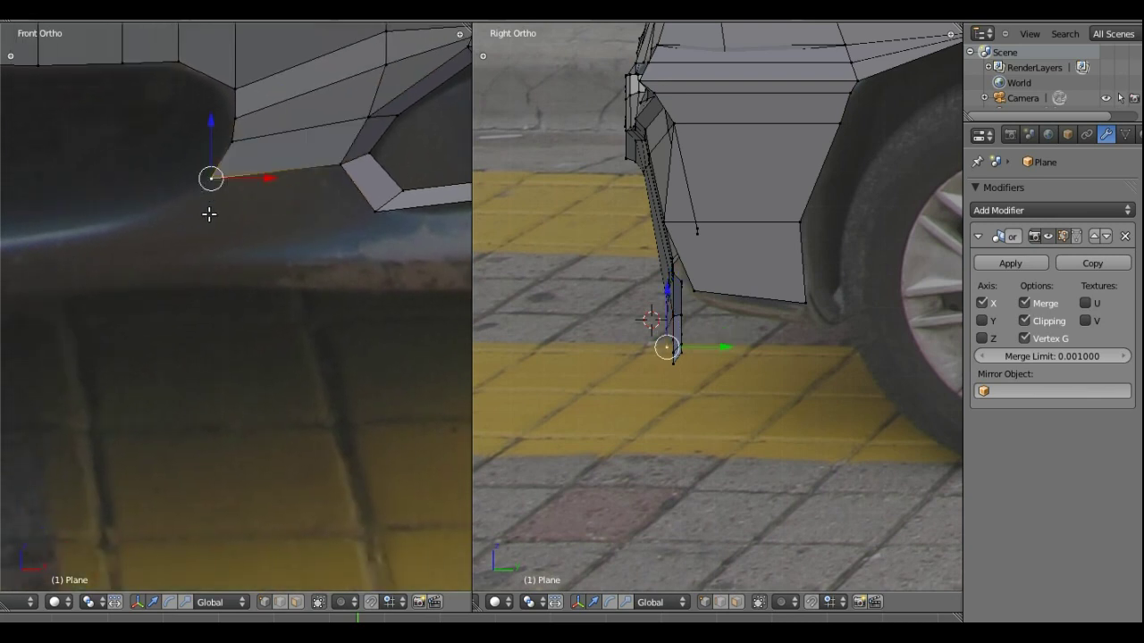
Move the outer vertex lower and left, then select the face's remaining corners
key(g)
click(184, 237)
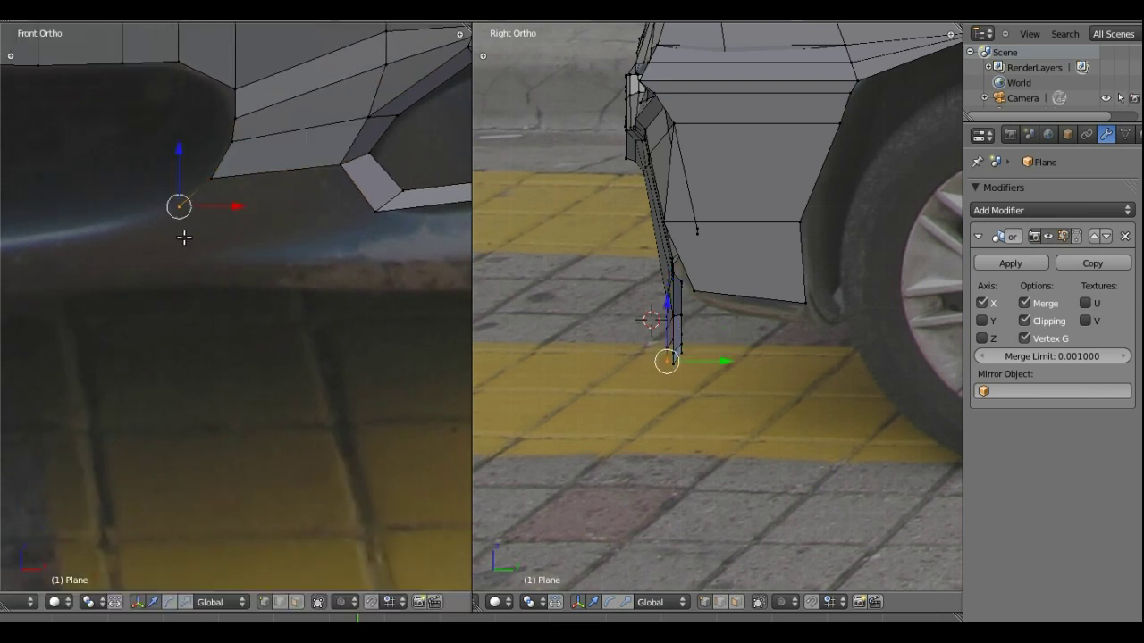
shift+right_click(211, 178)
shift+right_click(341, 165)
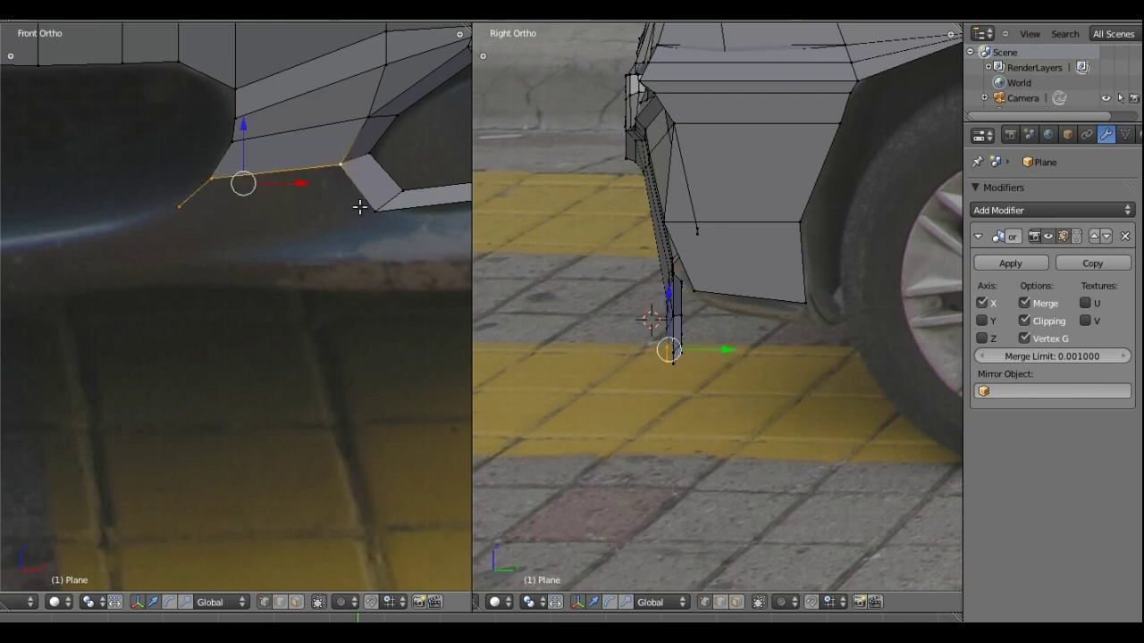
shift+right_click(374, 211)
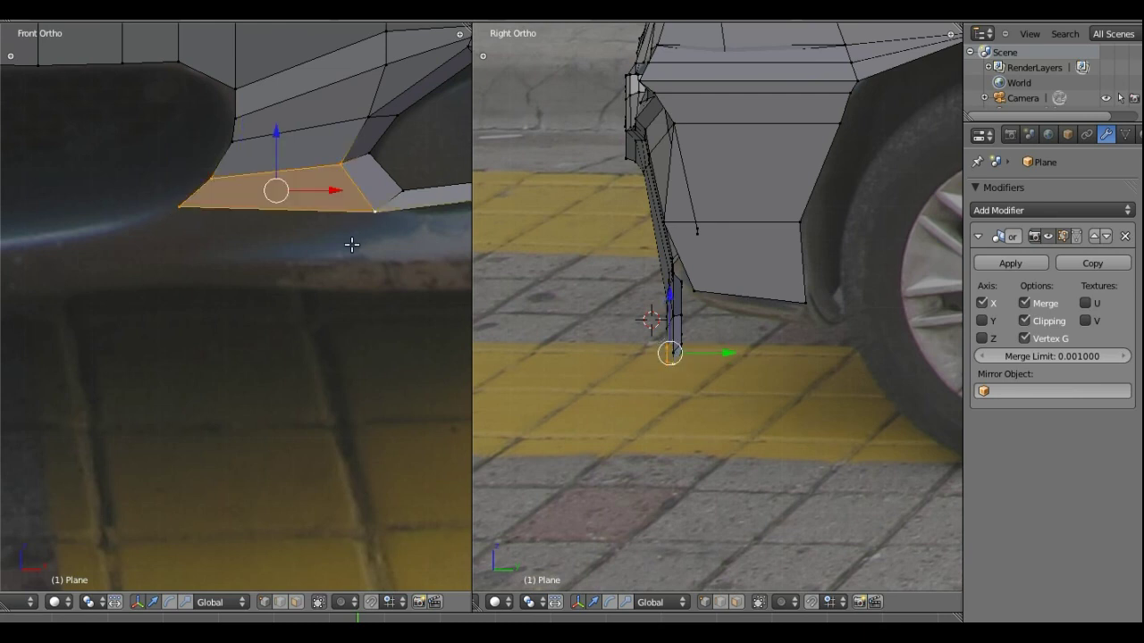
Extrude the bumper's lower-edge vertices straight down along Z beneath the fog-lamp ring
scroll(342, 233, down, 2)
scroll(342, 233, down, 2)
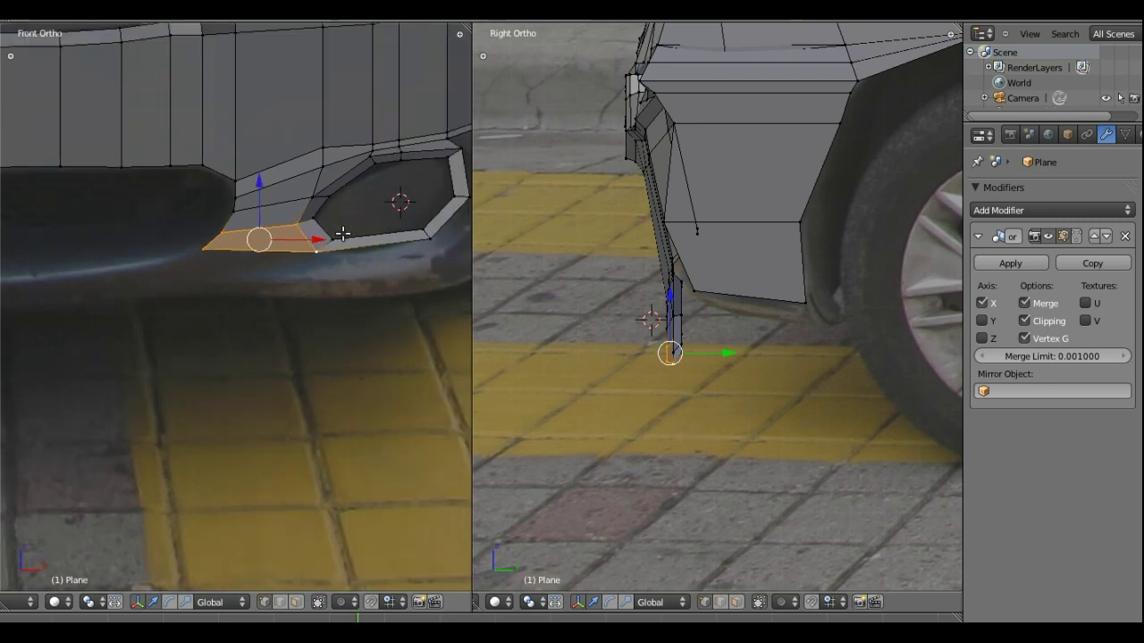
shift+middle_drag(345, 238, 289, 210)
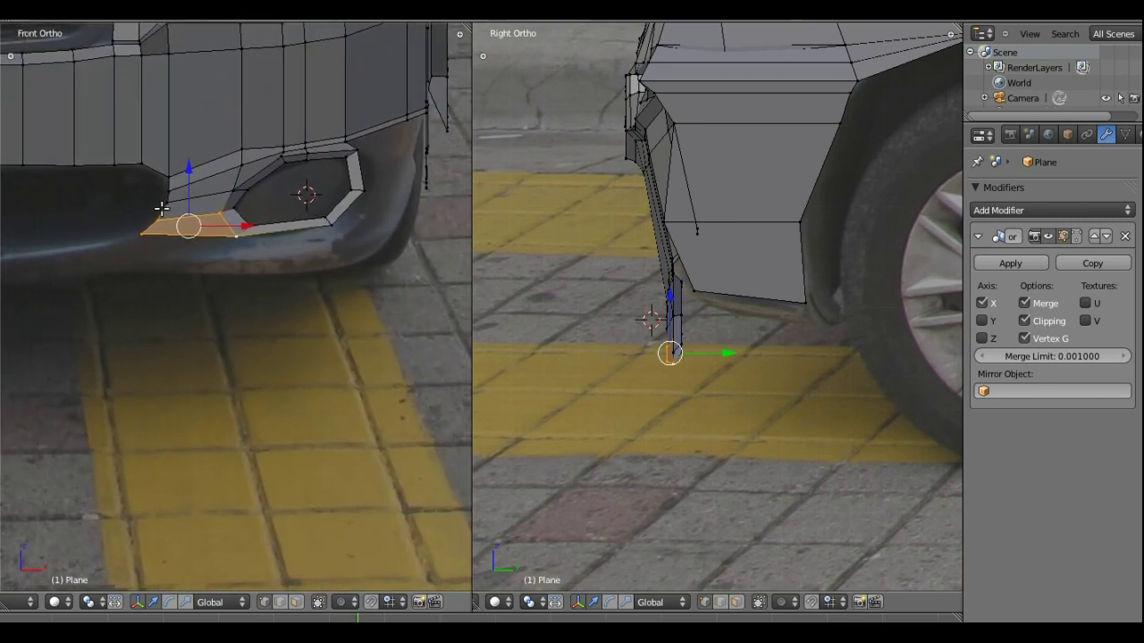
right_click(141, 232)
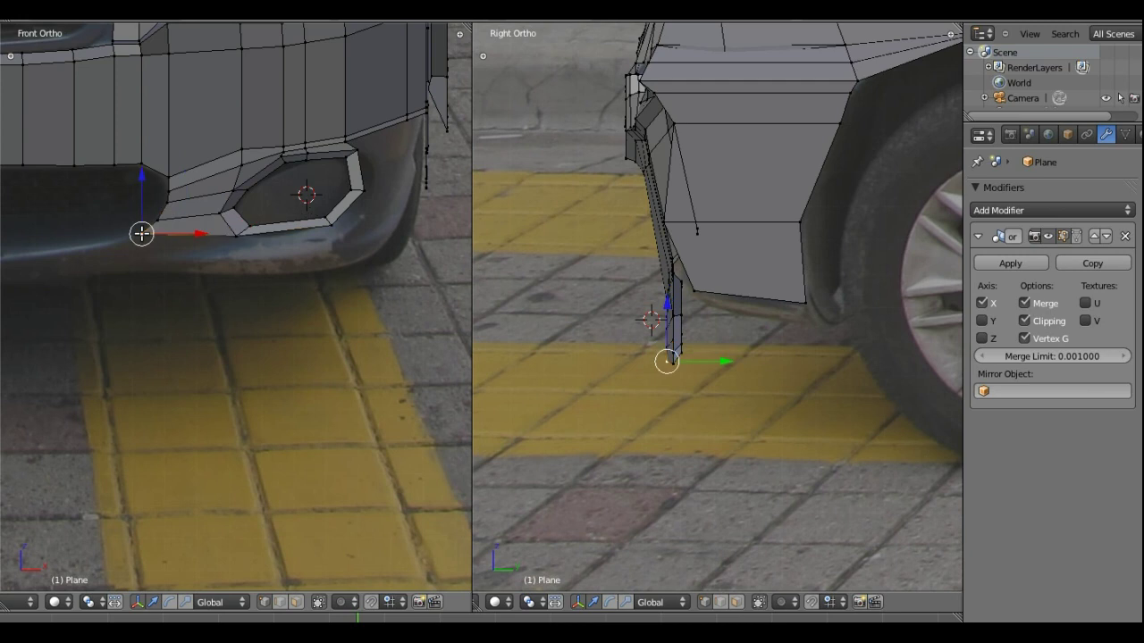
shift+right_click(235, 236)
shift+right_click(331, 223)
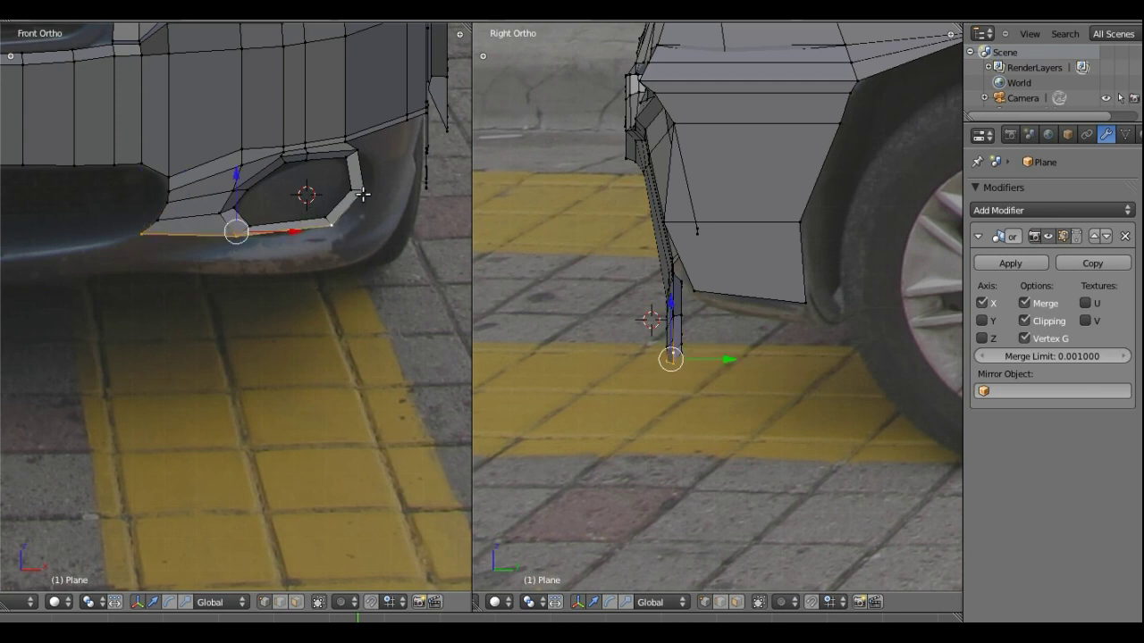
shift+right_click(363, 192)
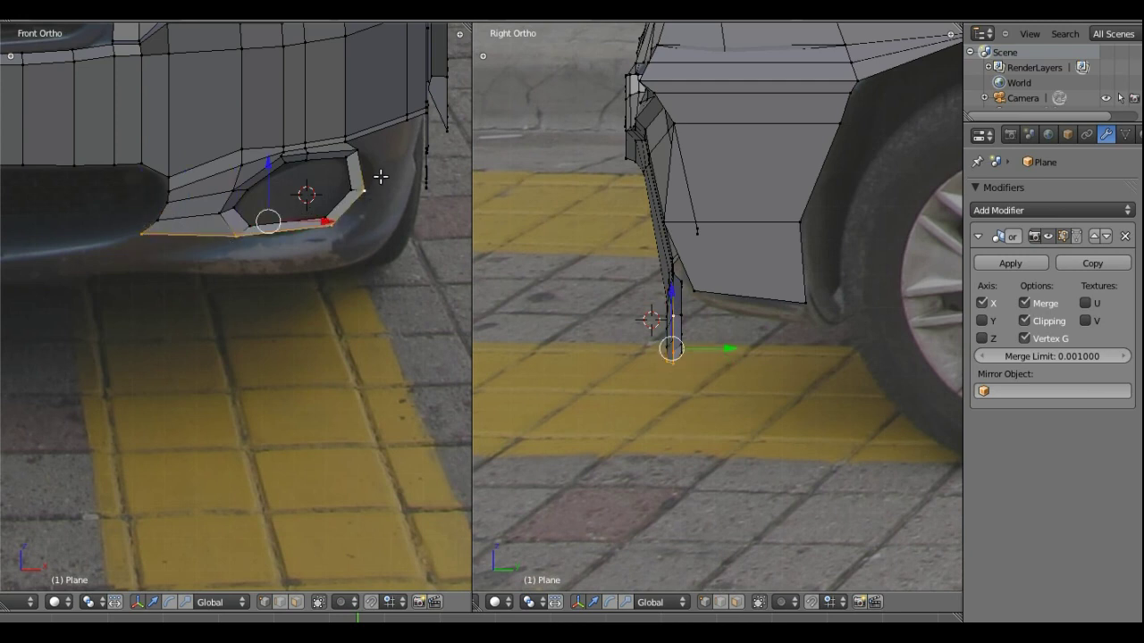
key(e)
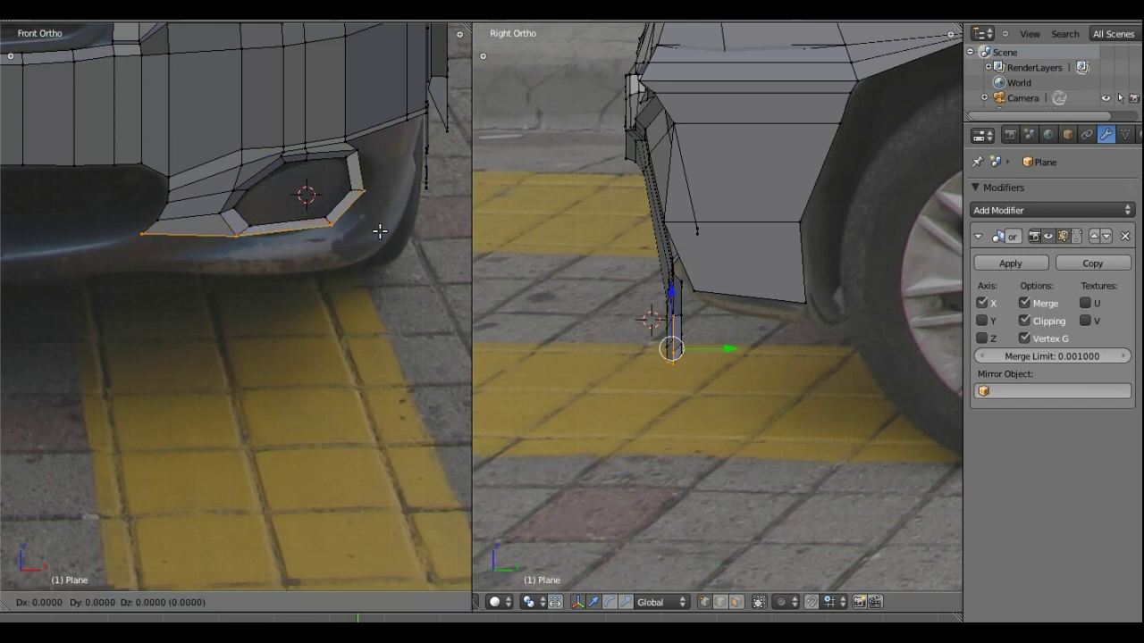
key(z)
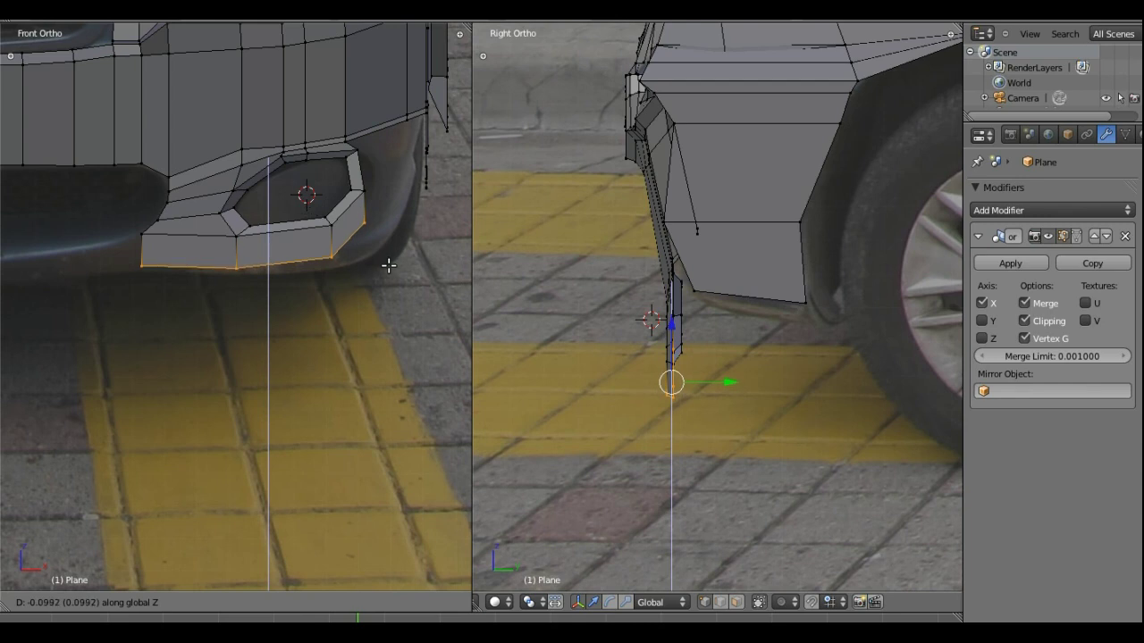
click(370, 268)
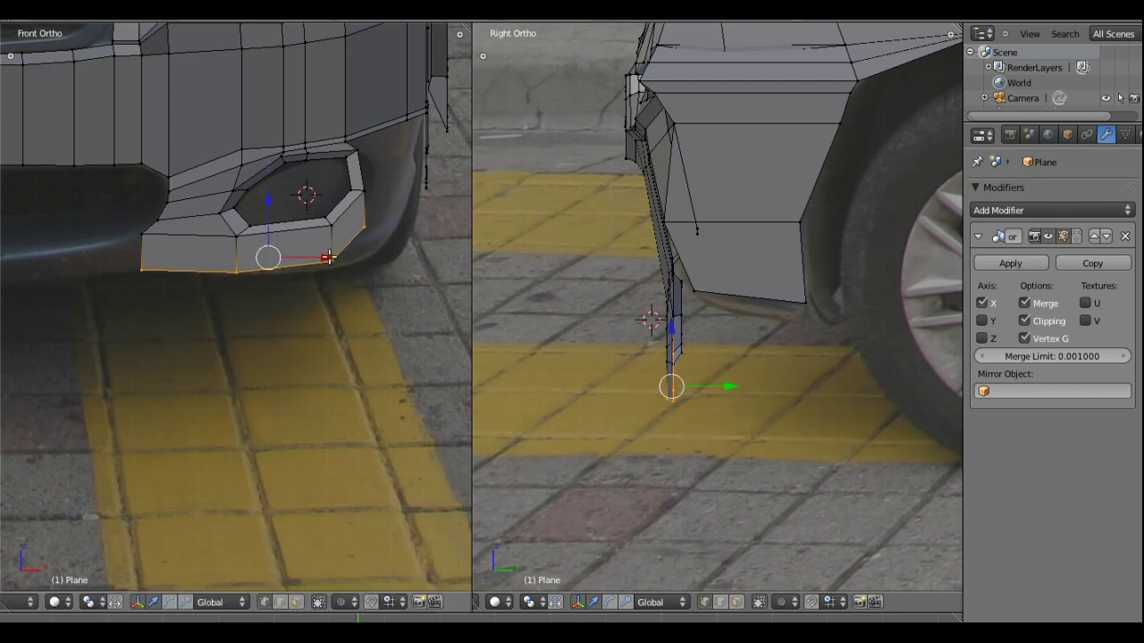
Lower the bumper's corner vertex and the vertex beside the fog-light opening along Z
right_click(329, 257)
key(g)
key(z)
click(348, 230)
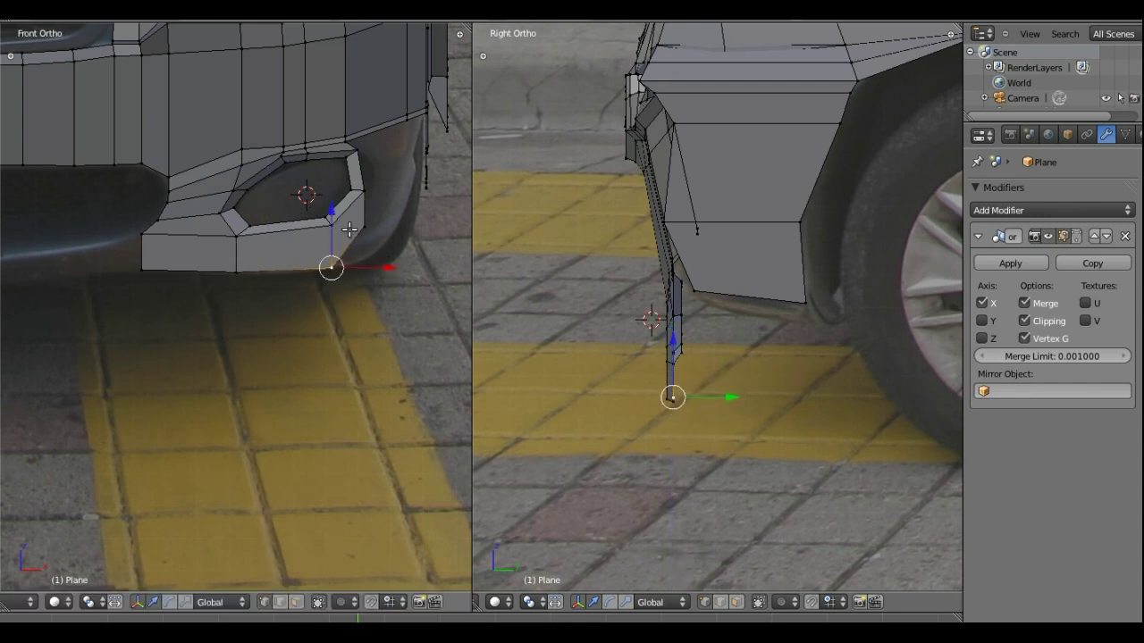
right_click(365, 224)
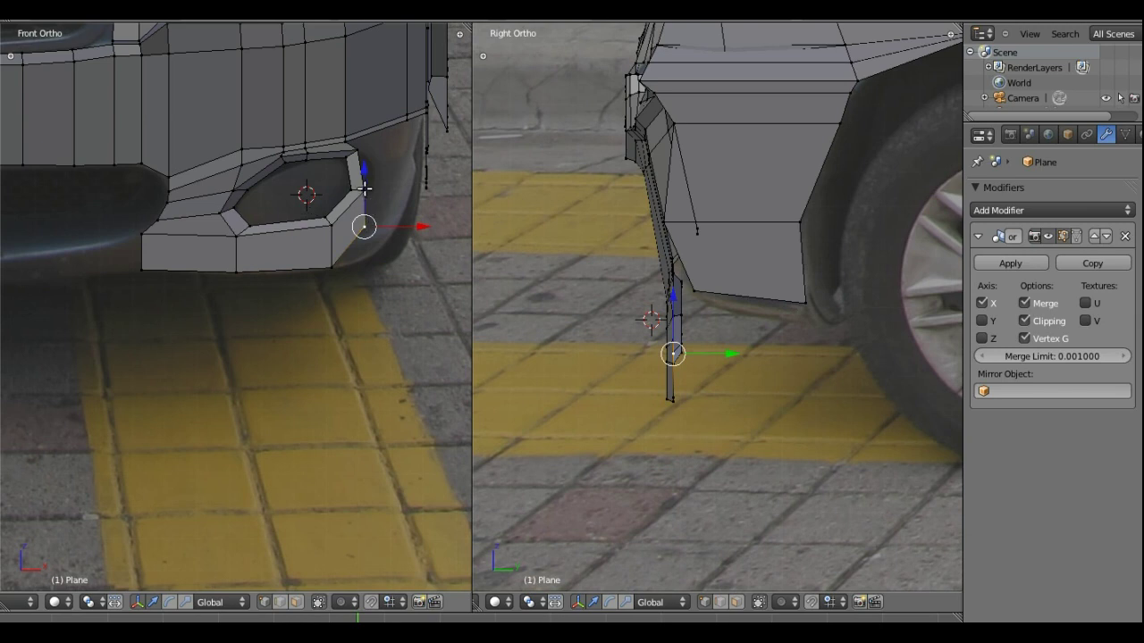
key(g)
key(z)
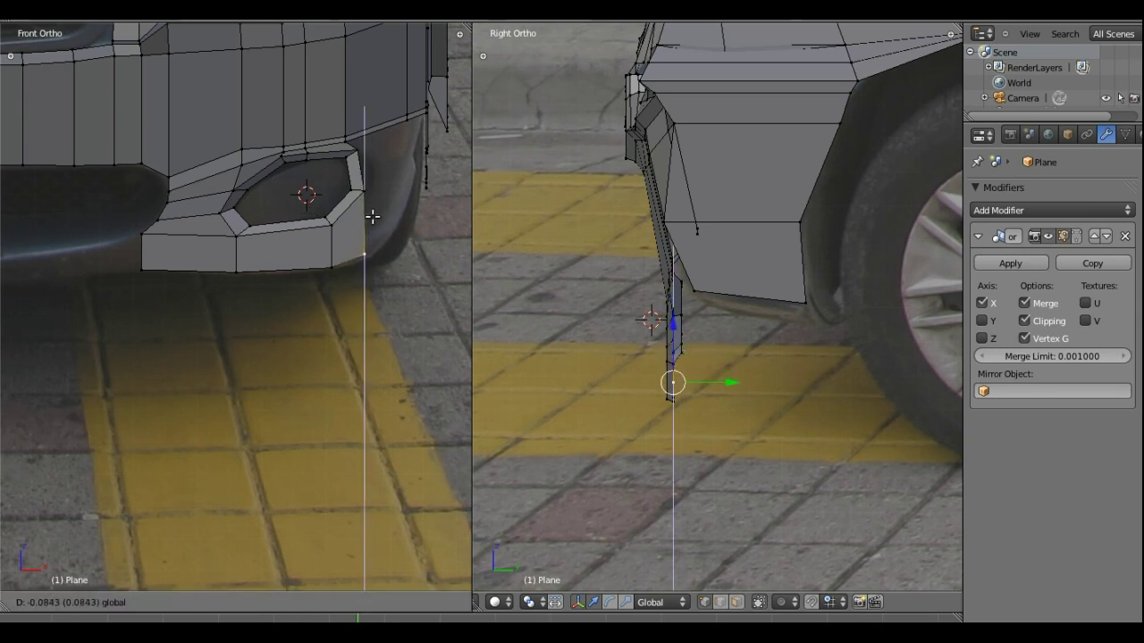
click(368, 224)
Extrude the strip's end edge left along the bumper lip and lower it along Z
shift+middle_drag(70, 242, 239, 200)
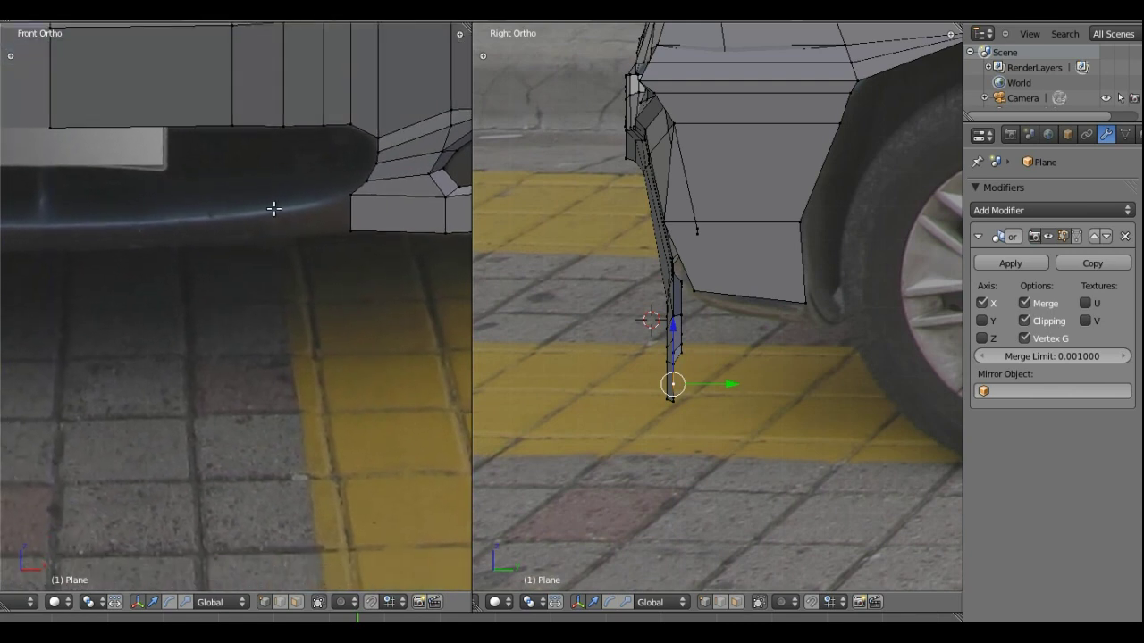
shift+middle_drag(204, 218, 217, 196)
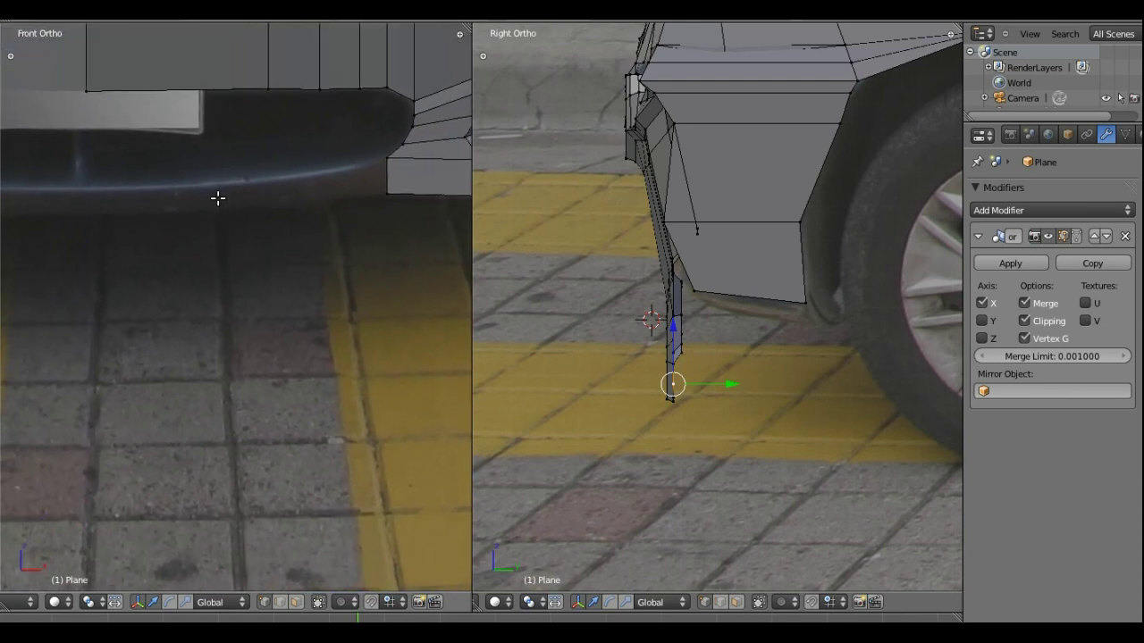
right_click(387, 157)
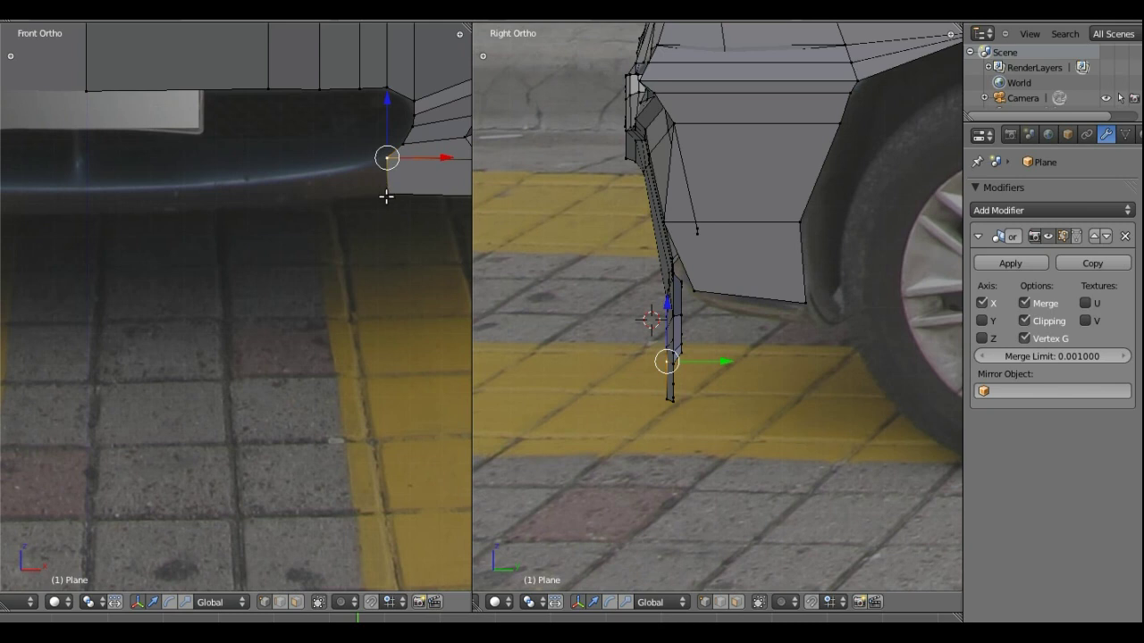
shift+right_click(387, 192)
key(e)
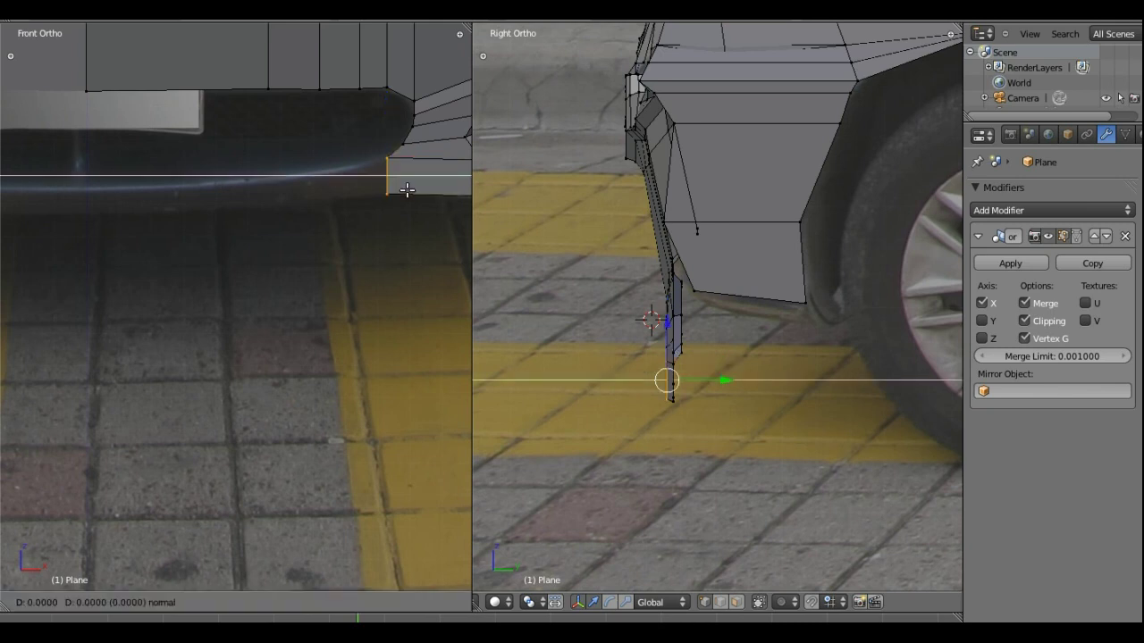
click(70, 243)
key(g)
key(z)
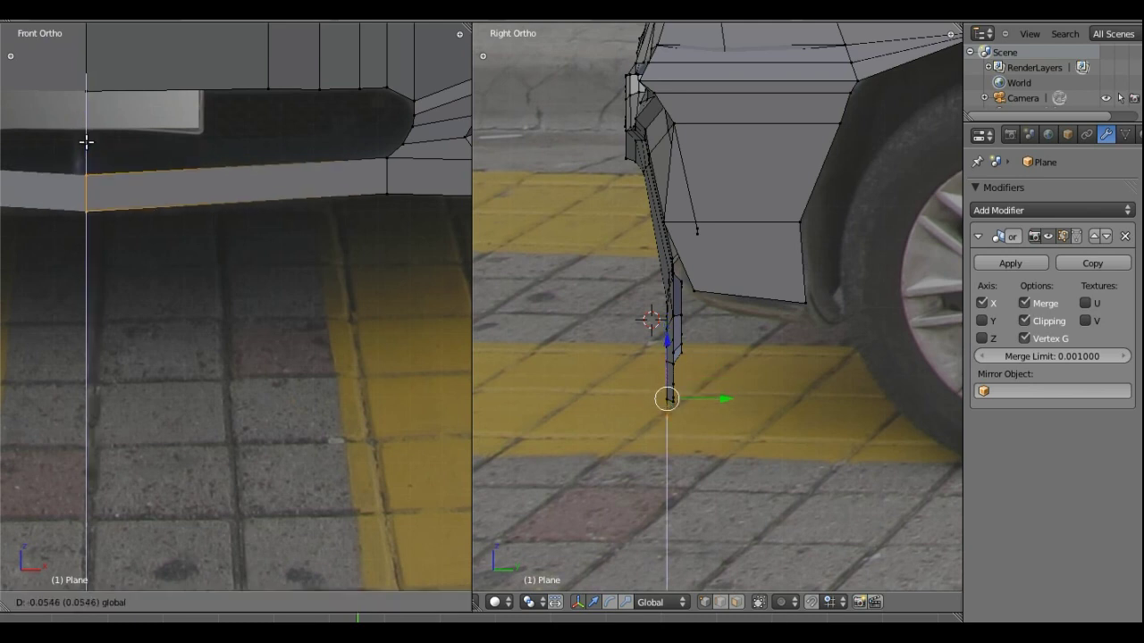
click(87, 143)
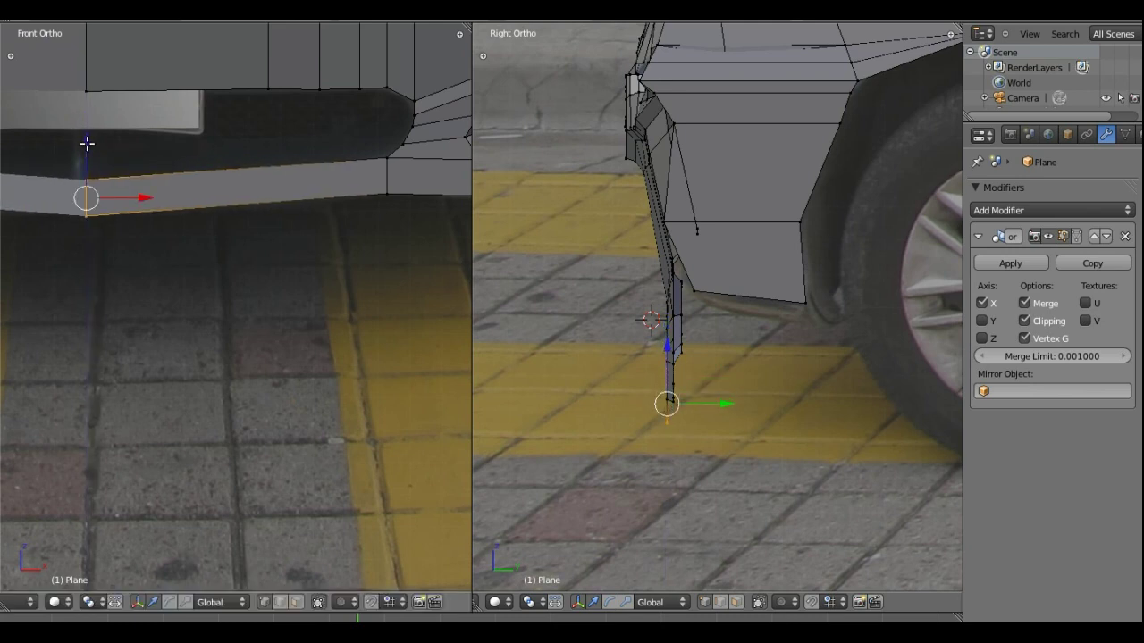
Add a loop cut slid to the right and lower it to the lip curve
key(ctrl+r)
click(260, 186)
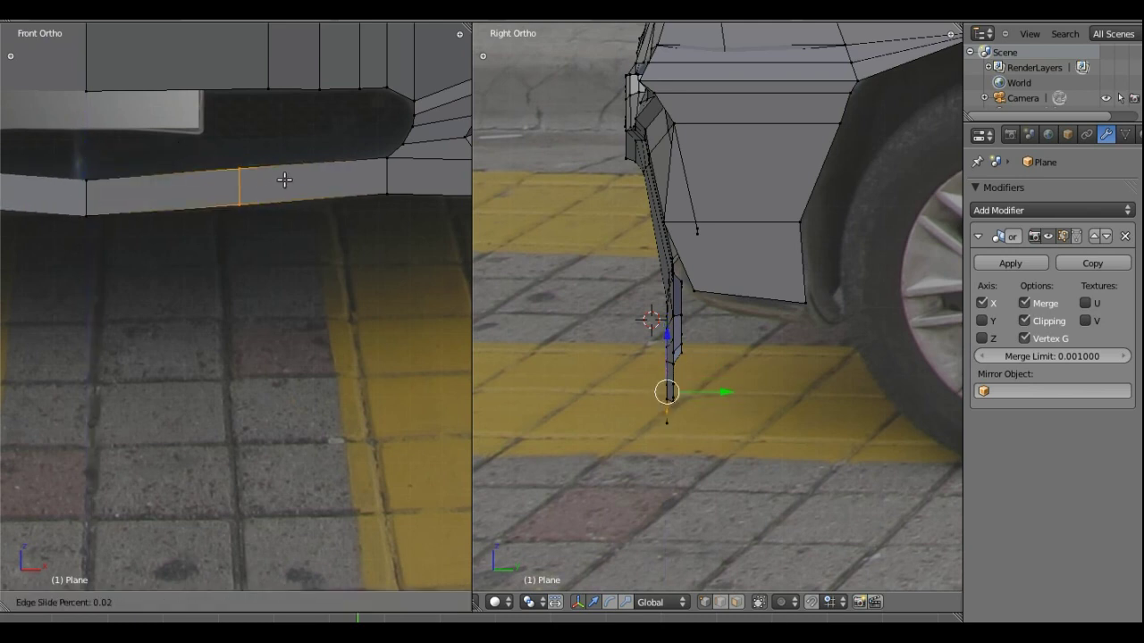
click(284, 178)
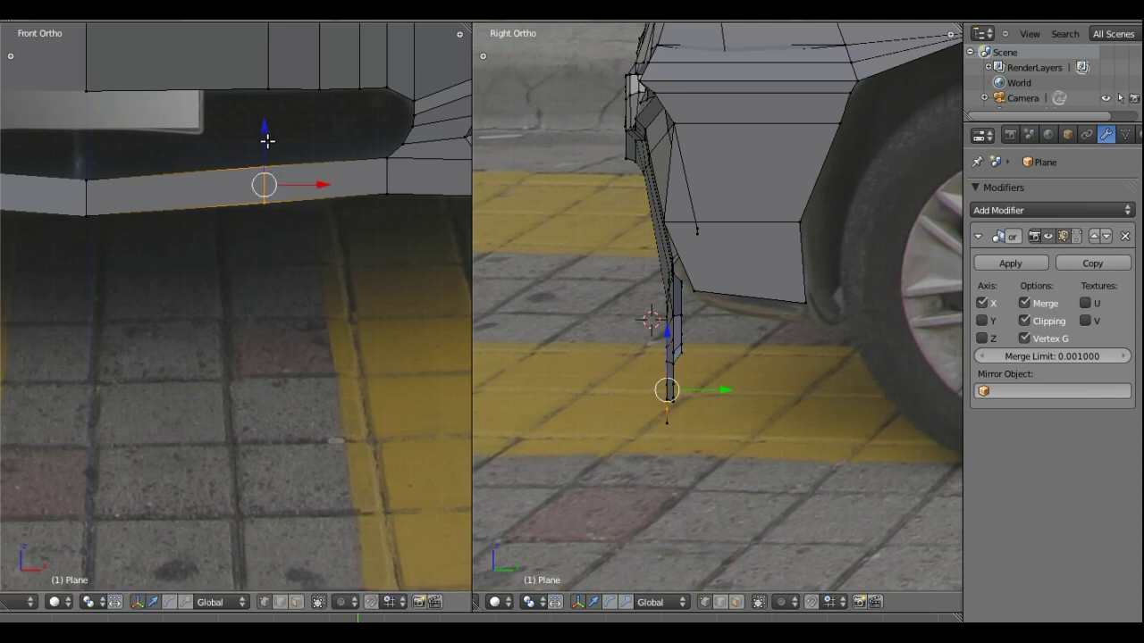
key(g)
key(z)
click(272, 145)
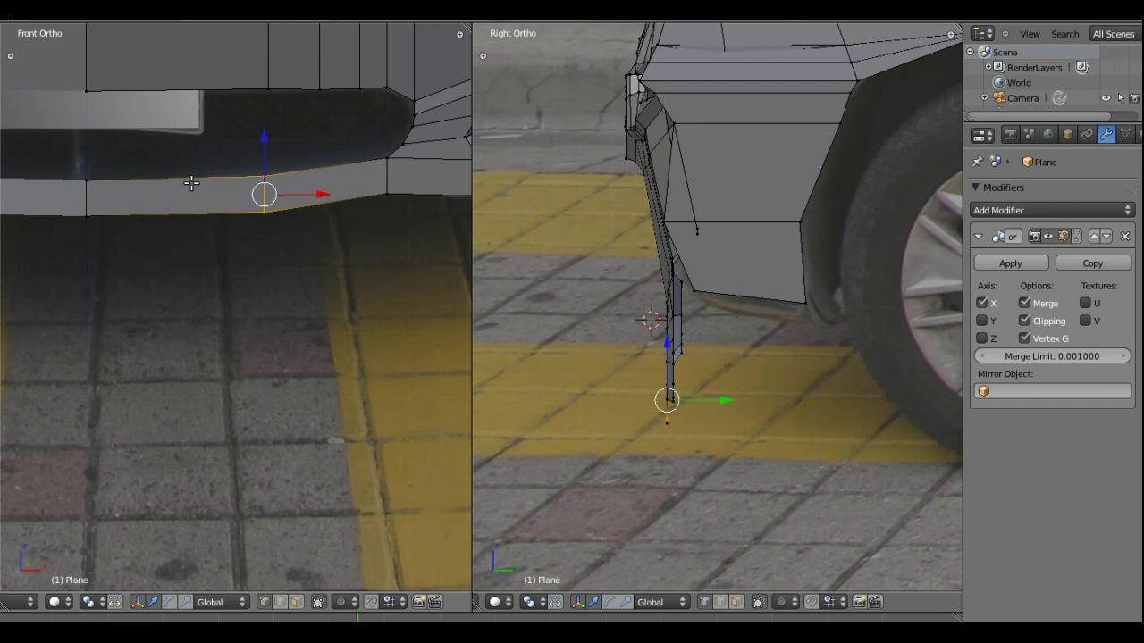
Add a second loop midway across the panel, nudge it right and lower it slightly
key(ctrl+r)
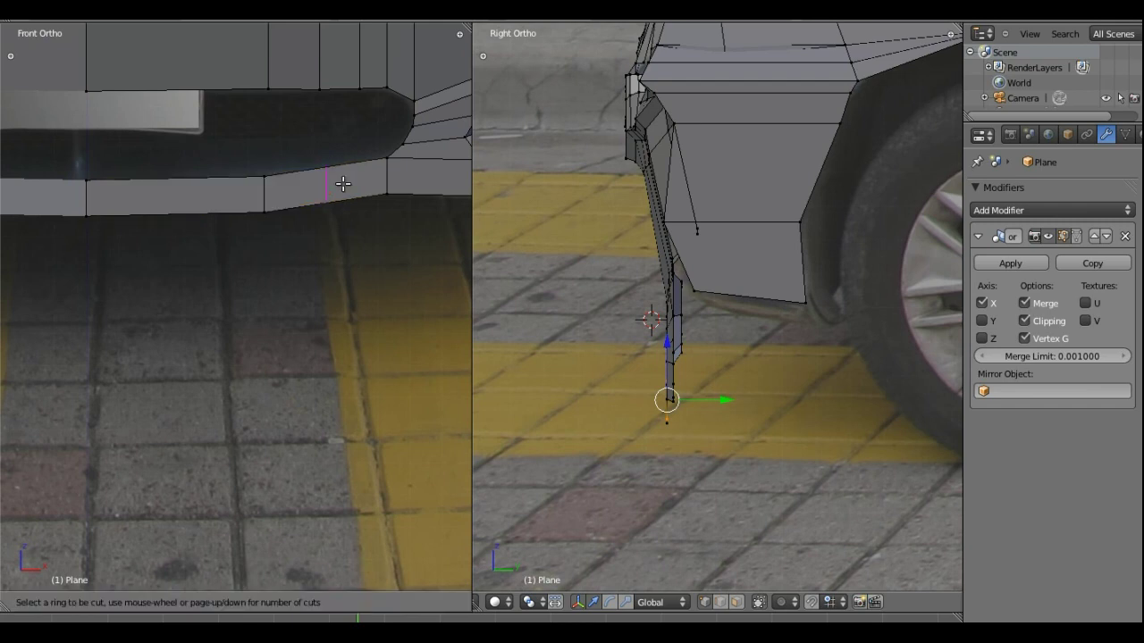
click(338, 170)
right_click(339, 168)
key(g)
key(g)
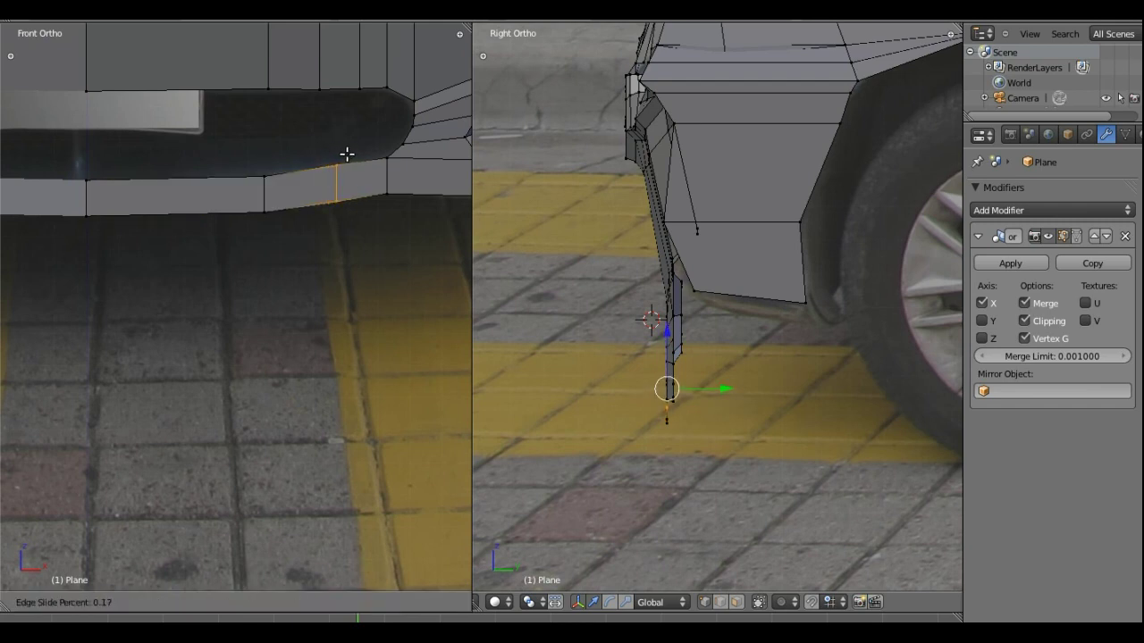
click(347, 155)
key(g)
key(z)
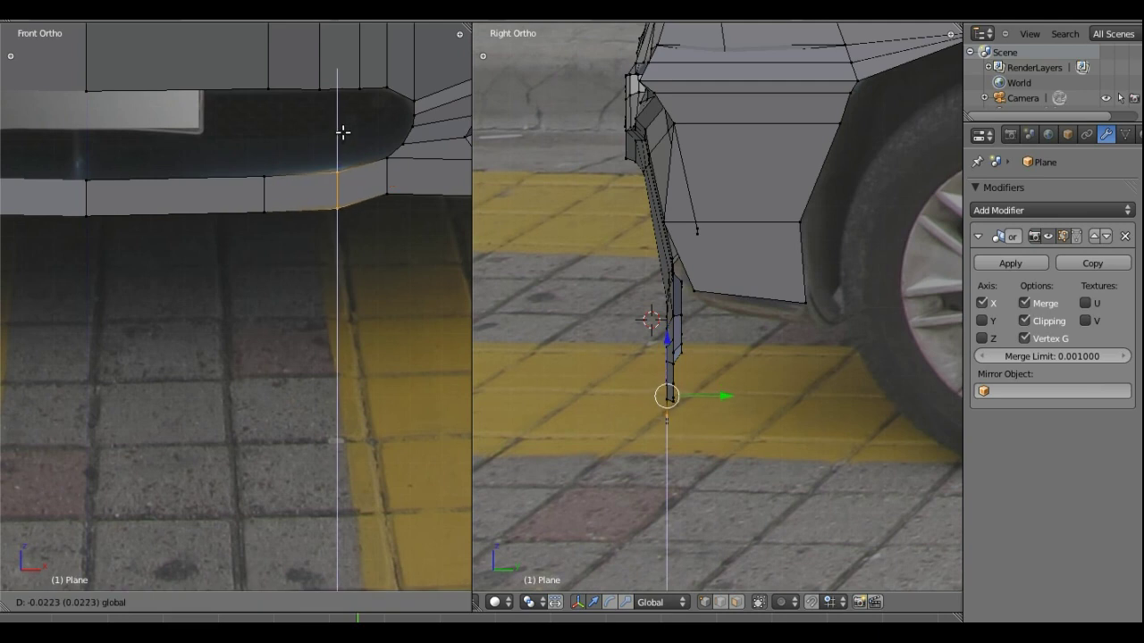
click(342, 129)
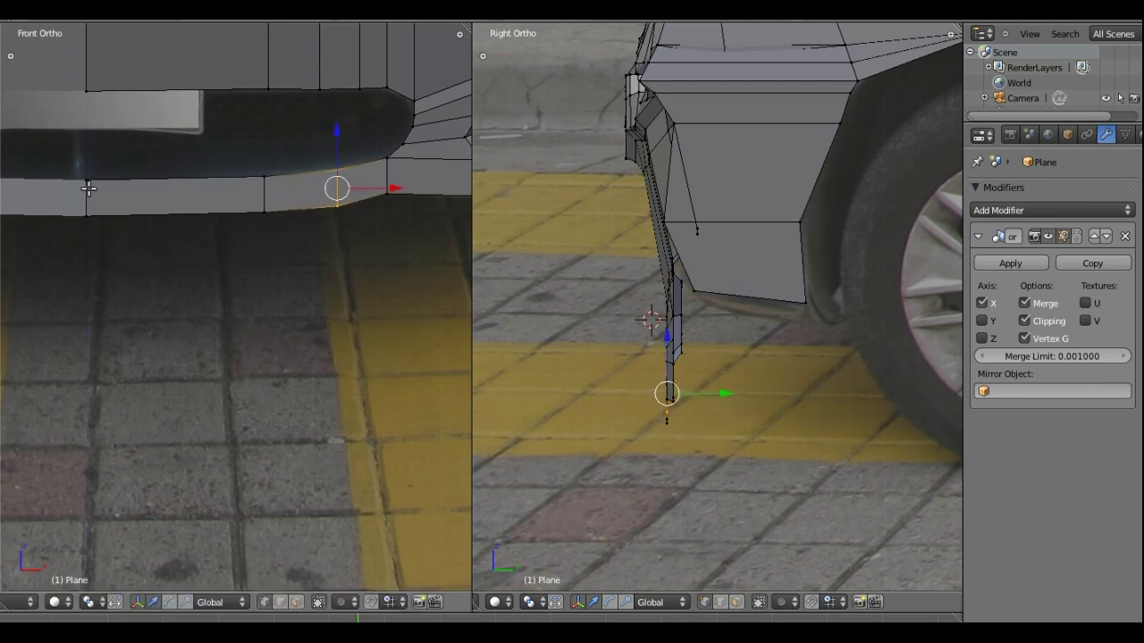
Lower the strip's left end edge and add a lowered loop cut near the left
right_click(86, 189)
shift+right_click(79, 216)
key(g)
key(z)
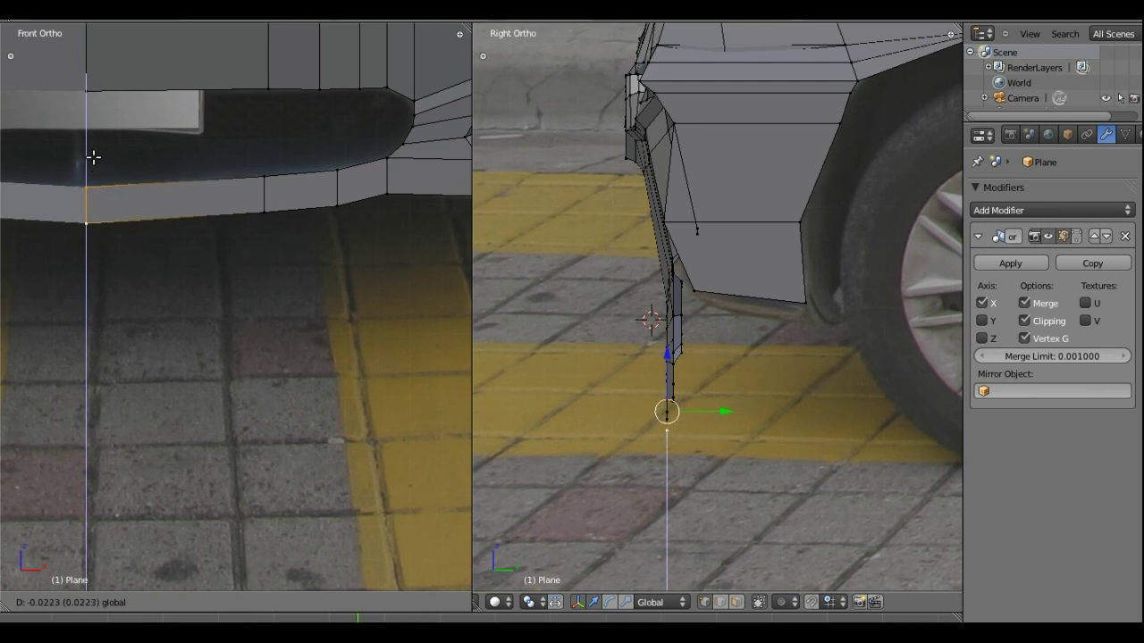
click(93, 158)
key(ctrl+r)
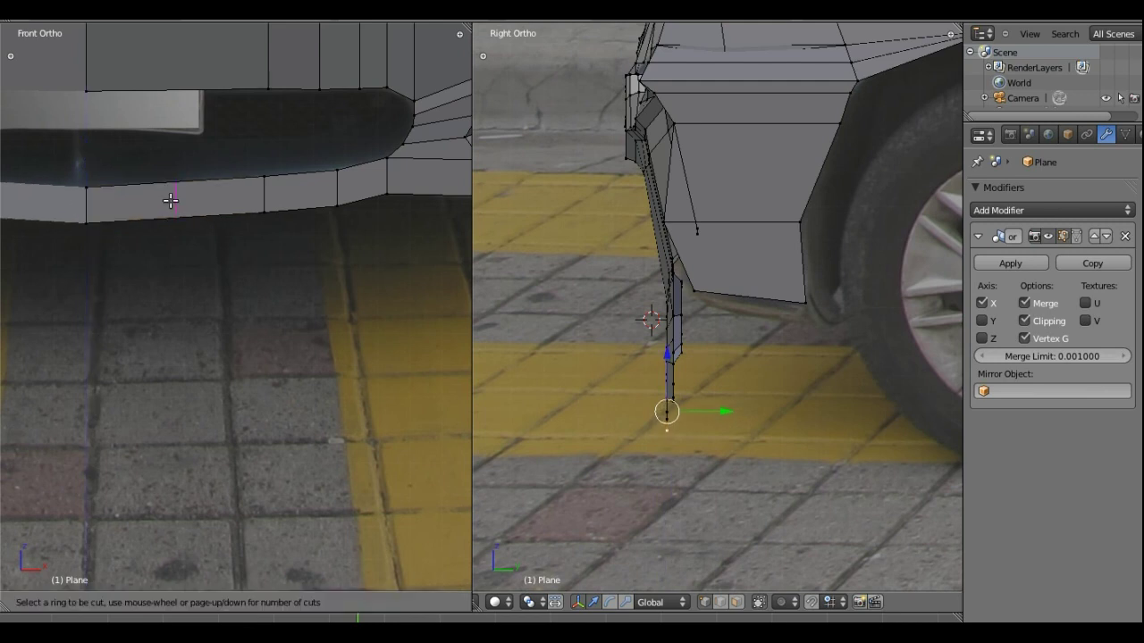
click(171, 202)
right_click(172, 200)
key(g)
key(z)
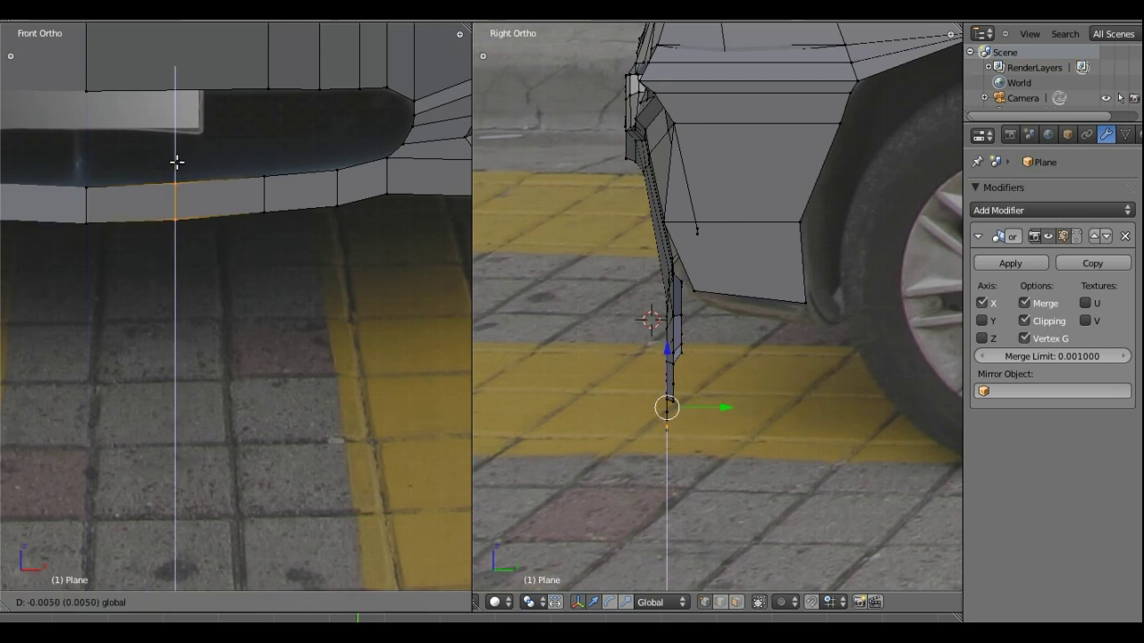
click(180, 173)
Move the vertex where the bumper meets the fender up and to the right
scroll(250, 179, down, 1)
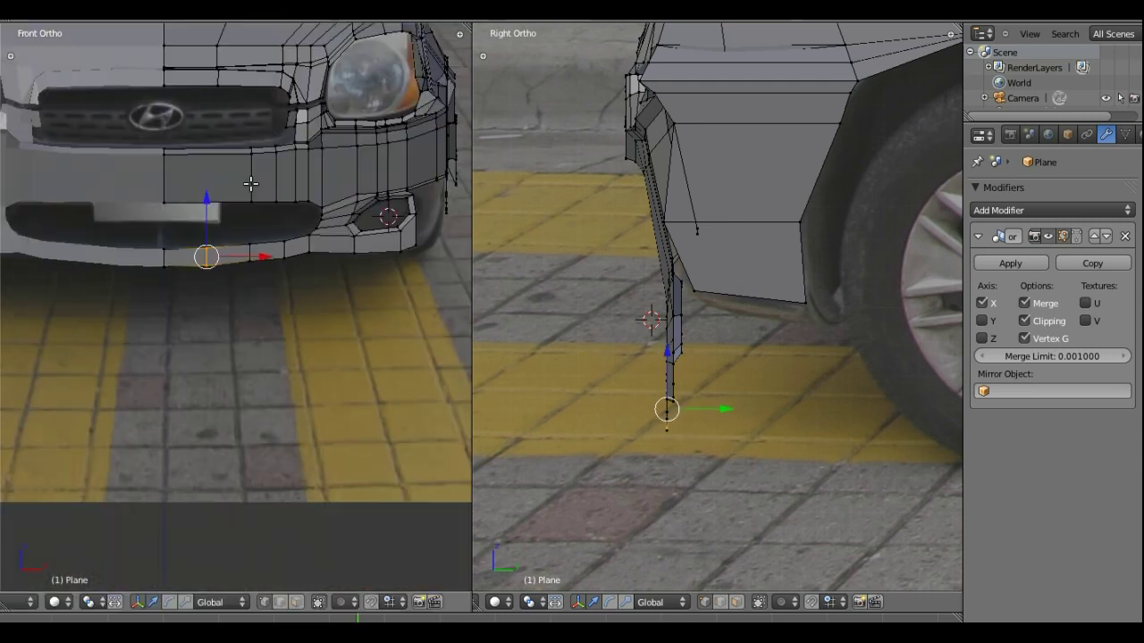
scroll(344, 237, down, 2)
scroll(342, 239, down, 1)
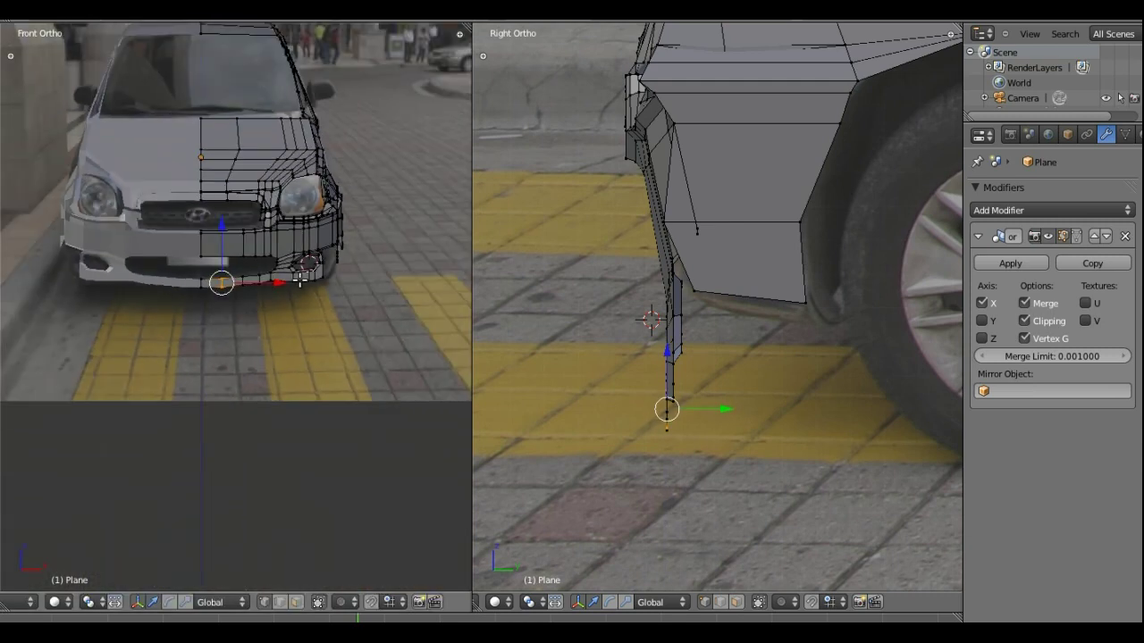
scroll(387, 255, up, 4)
shift+middle_drag(429, 254, 227, 302)
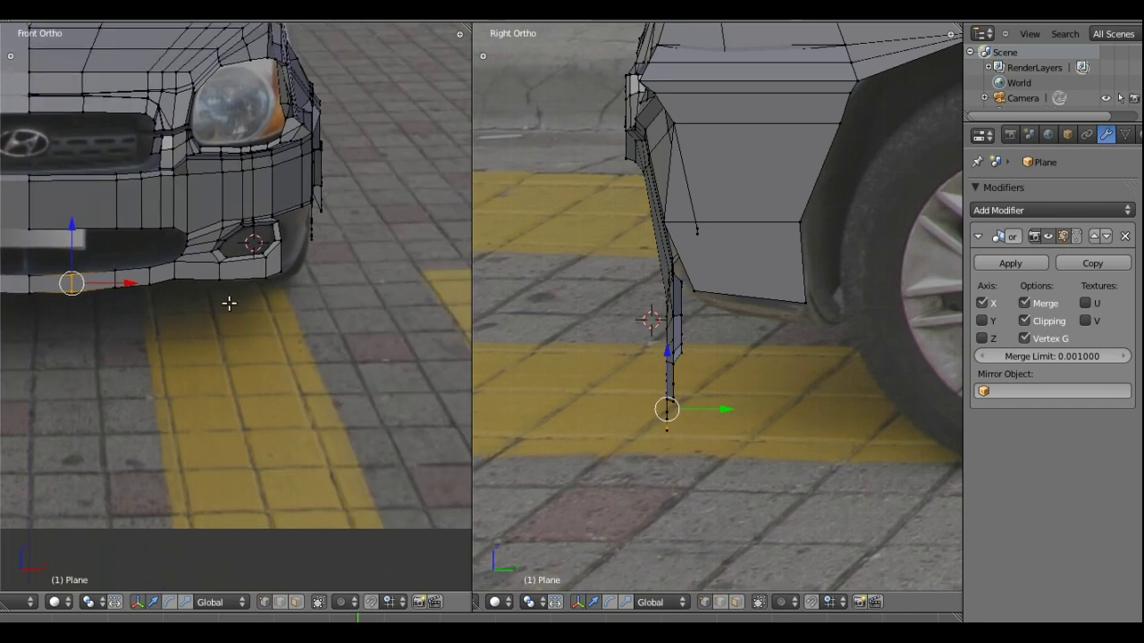
scroll(223, 288, up, 3)
scroll(222, 289, up, 2)
scroll(185, 270, up, 2)
scroll(185, 271, up, 1)
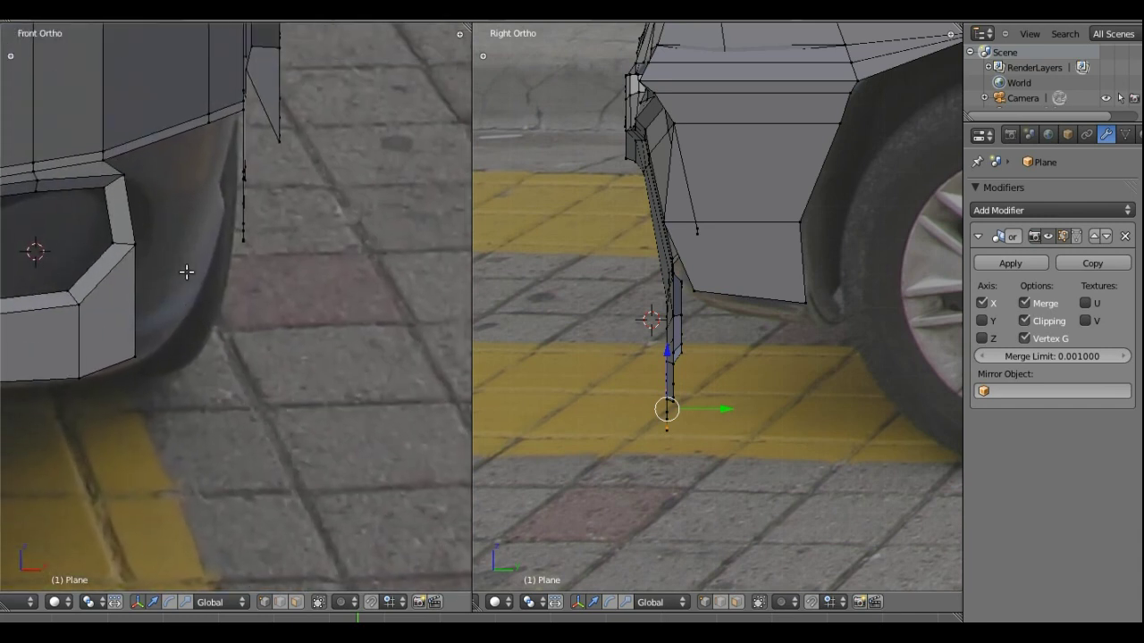
scroll(185, 270, down, 1)
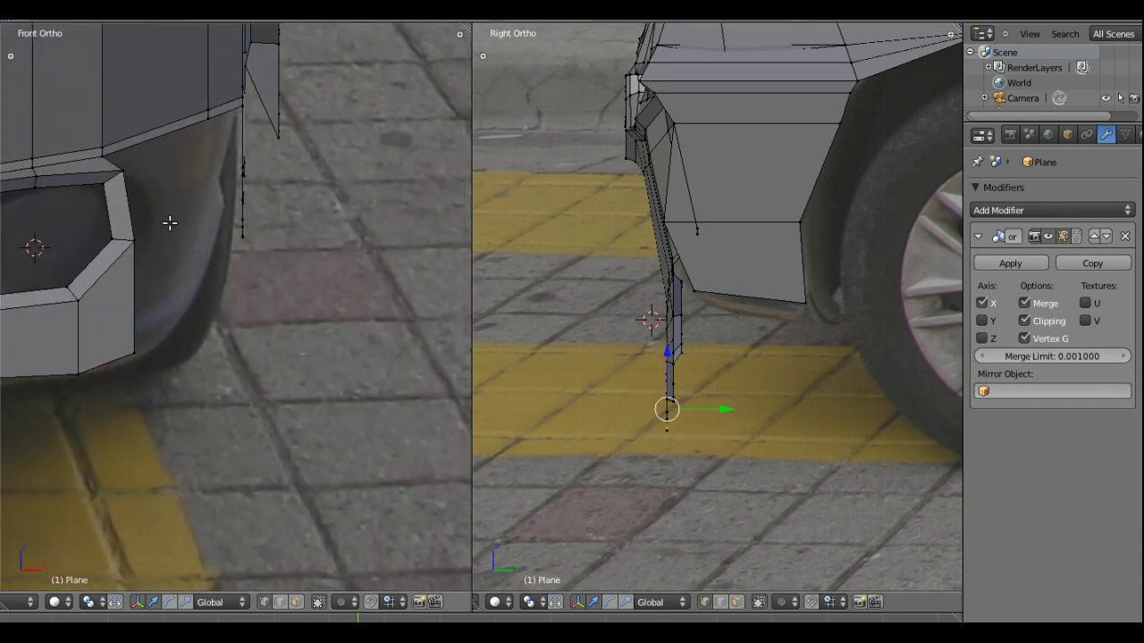
right_click(124, 170)
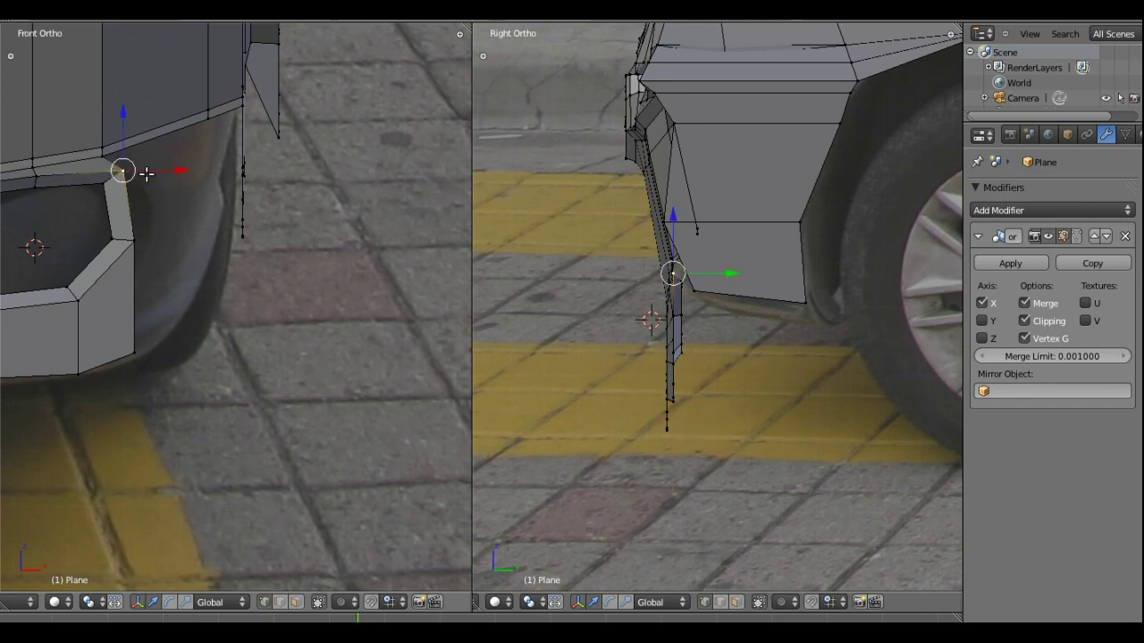
key(g)
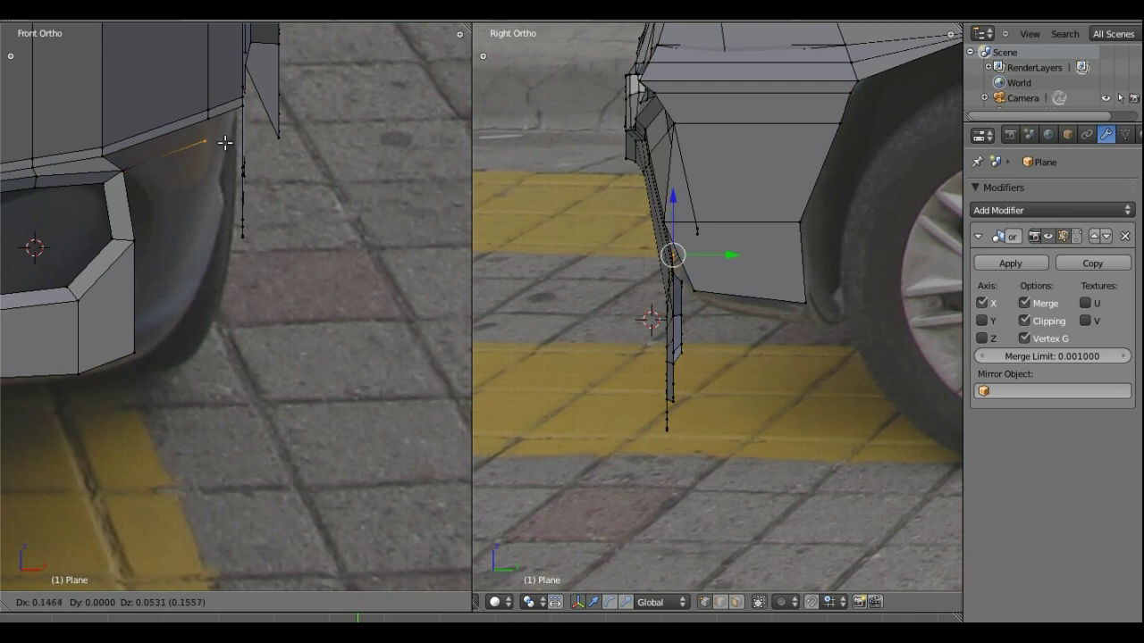
click(234, 134)
Orbit to check the corner, slide the vertex along Y toward the fender, then return to front view
mouse_move(261, 125)
middle_down()
mouse_move(269, 193)
mouse_move(227, 265)
middle_up()
key(g)
key(y)
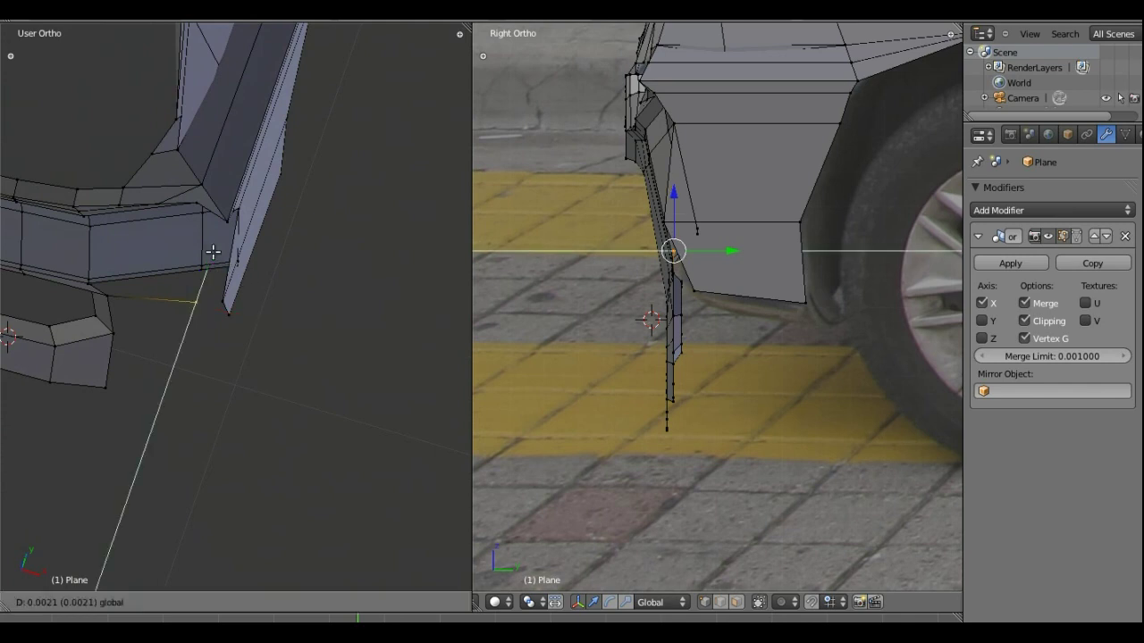
click(220, 238)
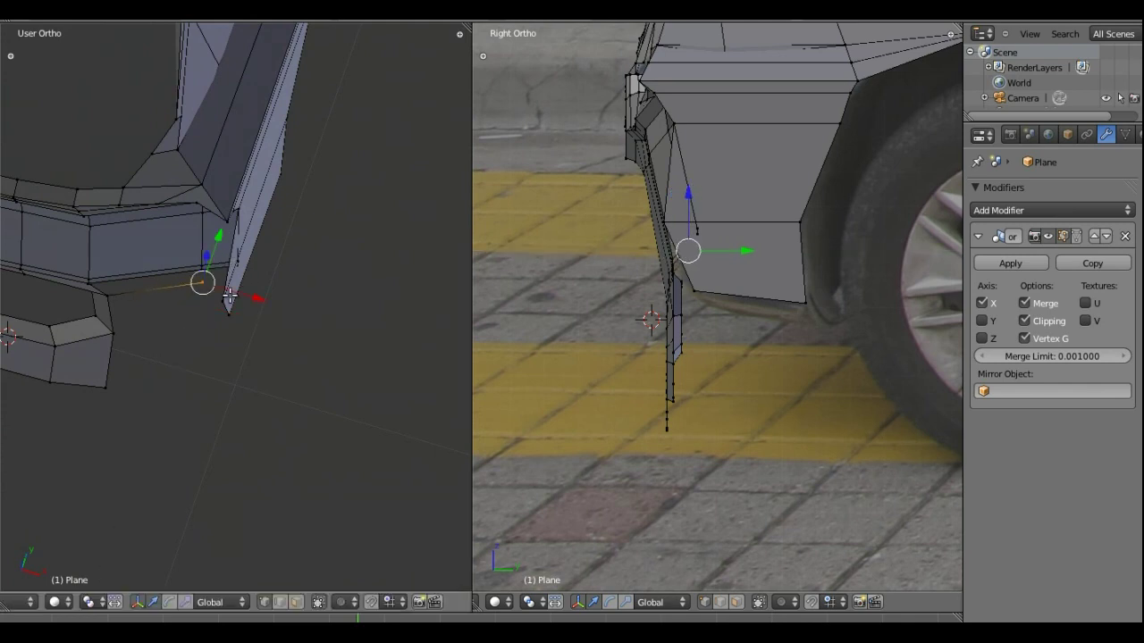
middle_drag(215, 308, 211, 301)
key(KP_1)
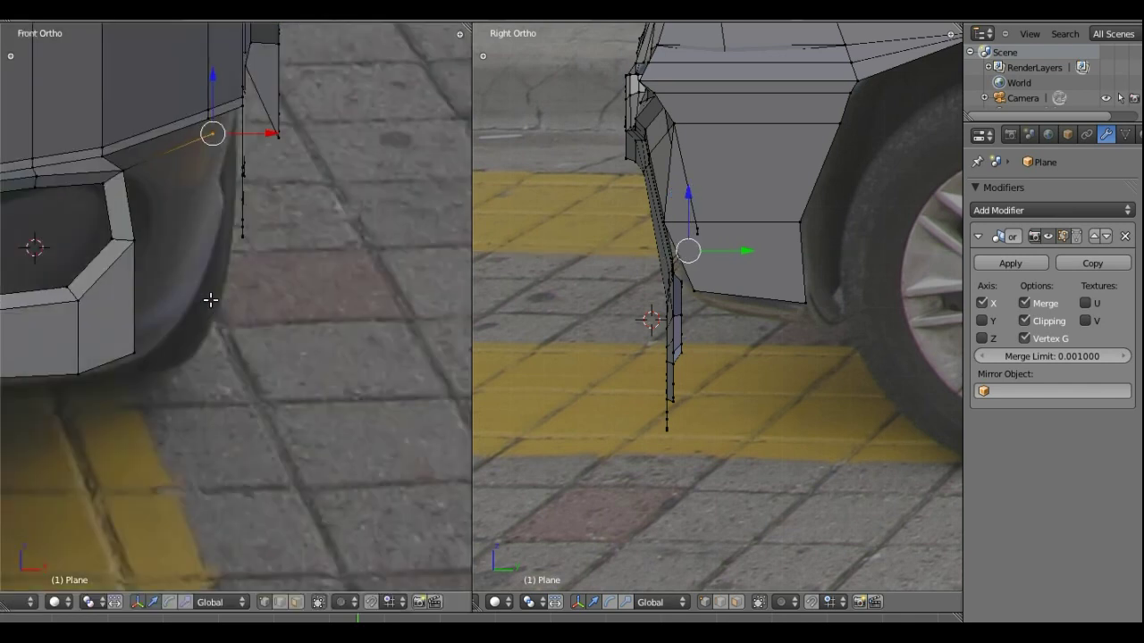
Check the bumper-fender corner face, then start moving the bumper's lower corner vertex
shift+right_click(103, 156)
shift+right_click(122, 170)
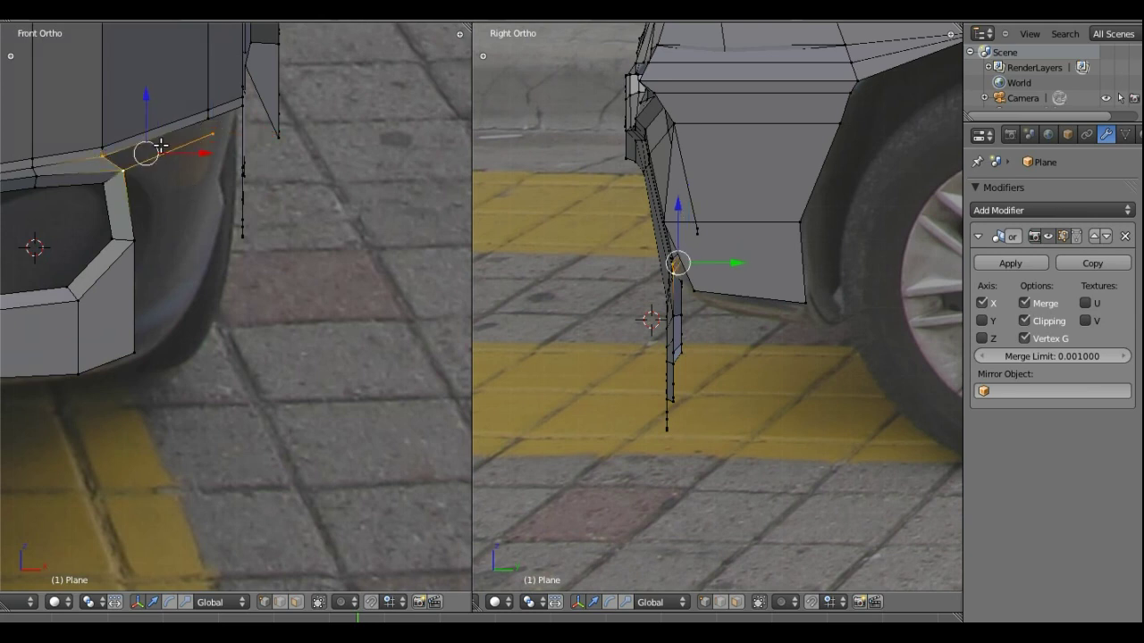
shift+right_click(207, 120)
shift+right_click(214, 132)
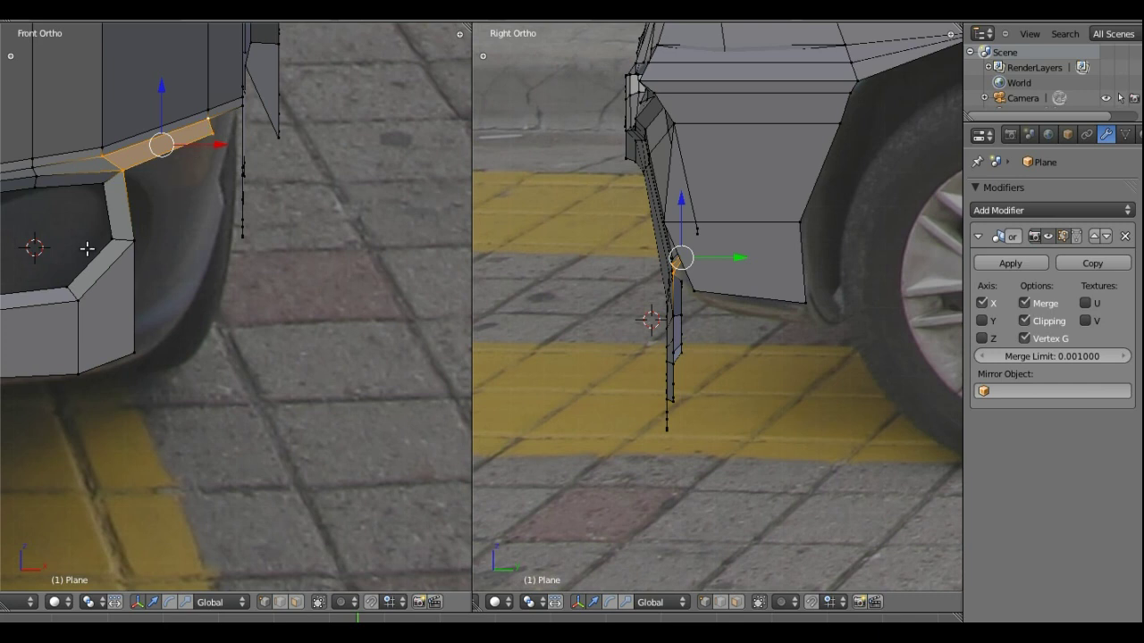
ctrl+scroll(109, 238, up, 2)
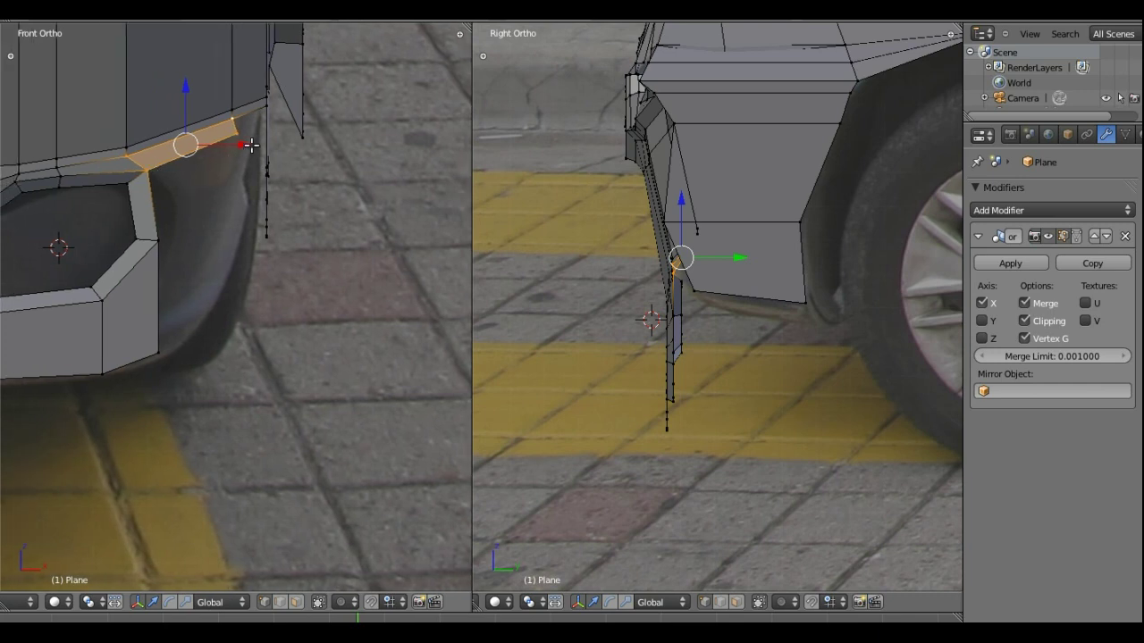
right_click(159, 242)
key(g)
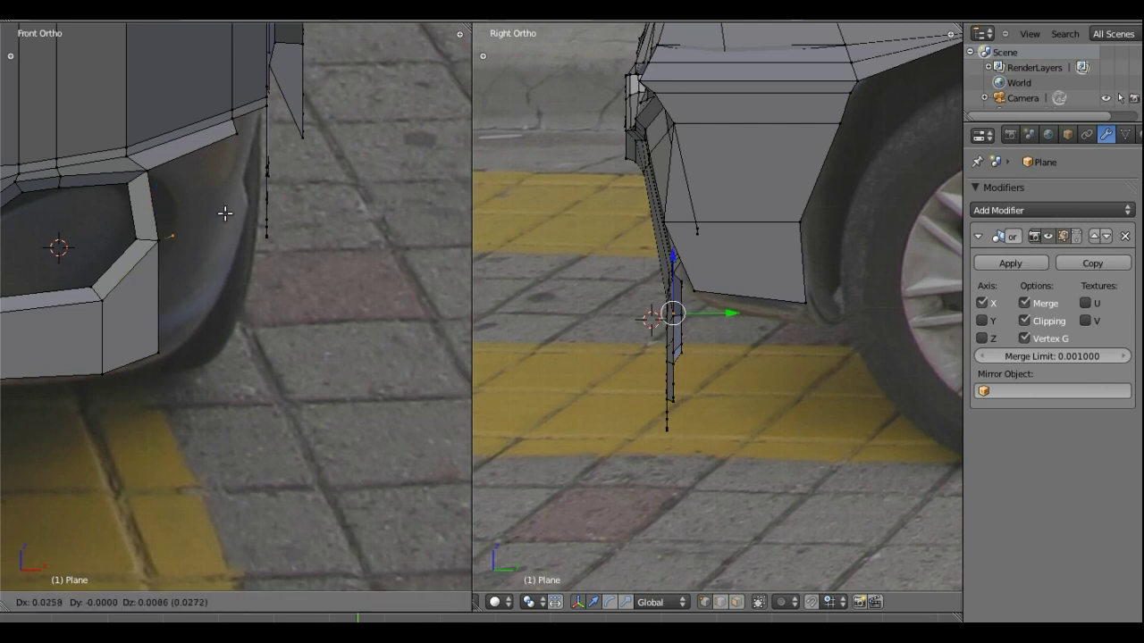
Reposition the bumper corner vertices up and outward, then return to the front reference view
click(267, 183)
mouse_move(202, 102)
middle_down()
mouse_move(217, 293)
mouse_move(273, 331)
middle_up()
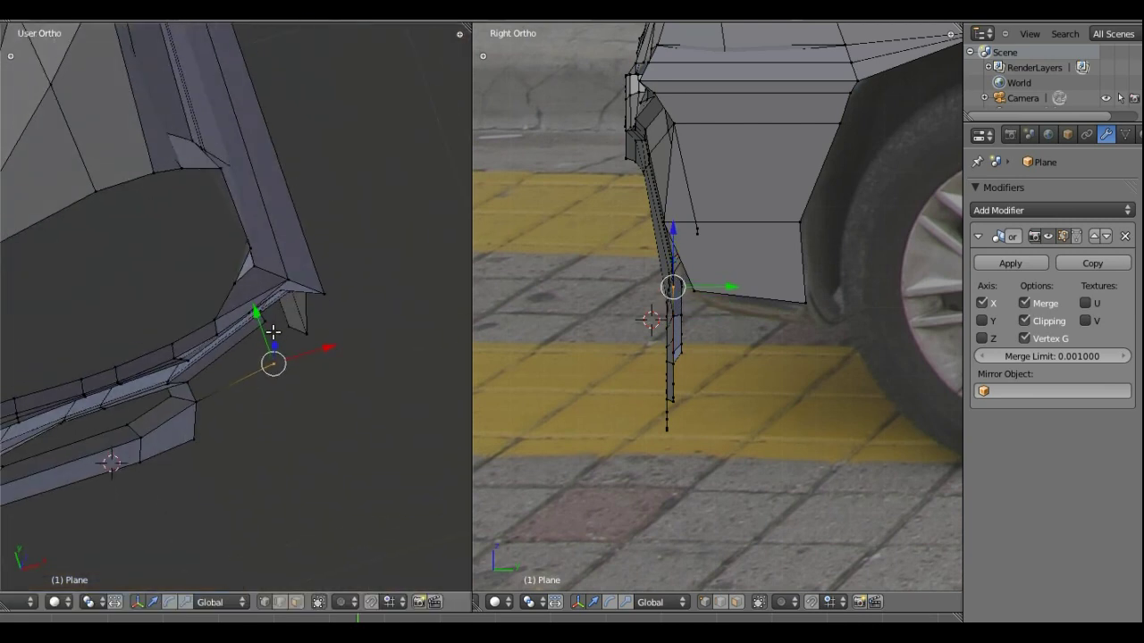
key(g)
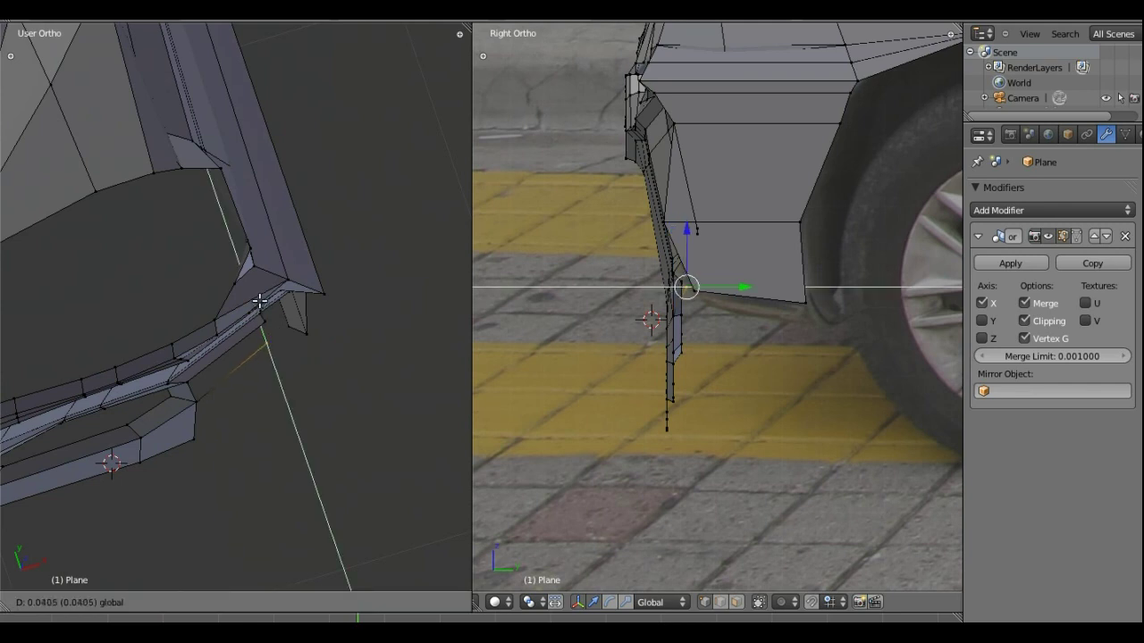
click(260, 303)
key(KP_8)
key(KP_1)
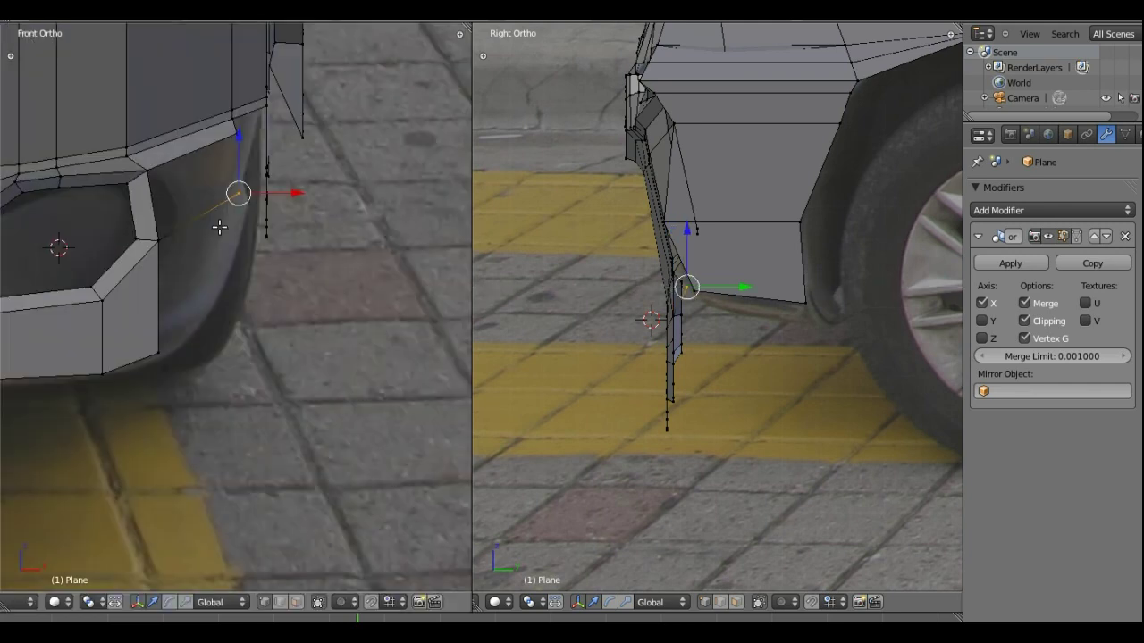
Select the bumper corner face vertices, then raise the bottom vertex toward the wheel arch
shift+right_click(237, 135)
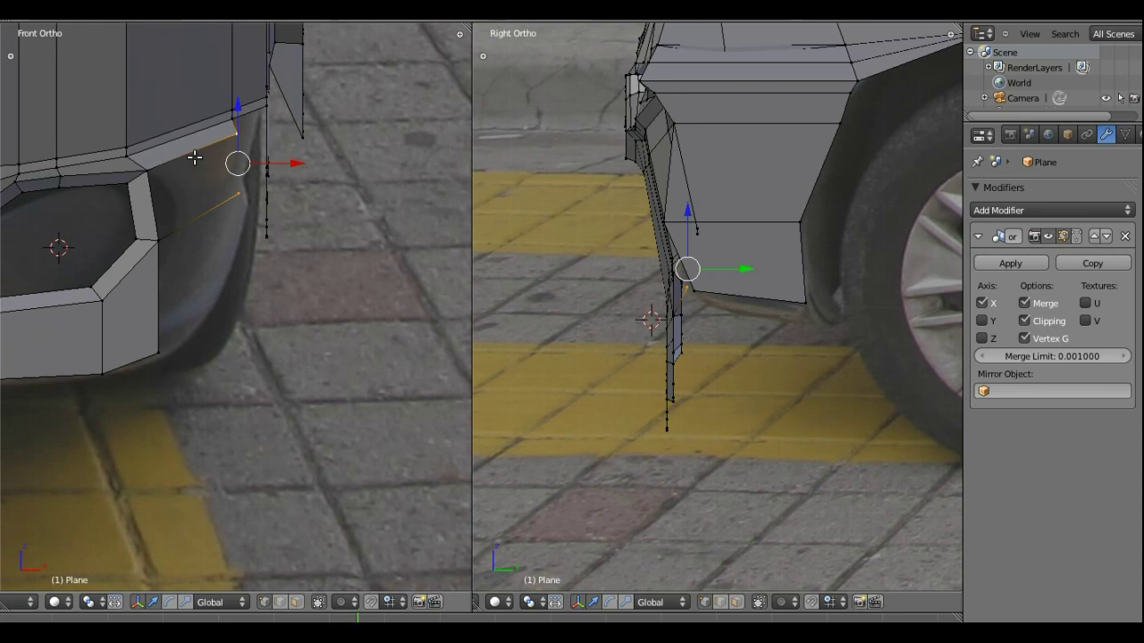
shift+right_click(148, 177)
shift+right_click(163, 234)
shift+right_click(219, 208)
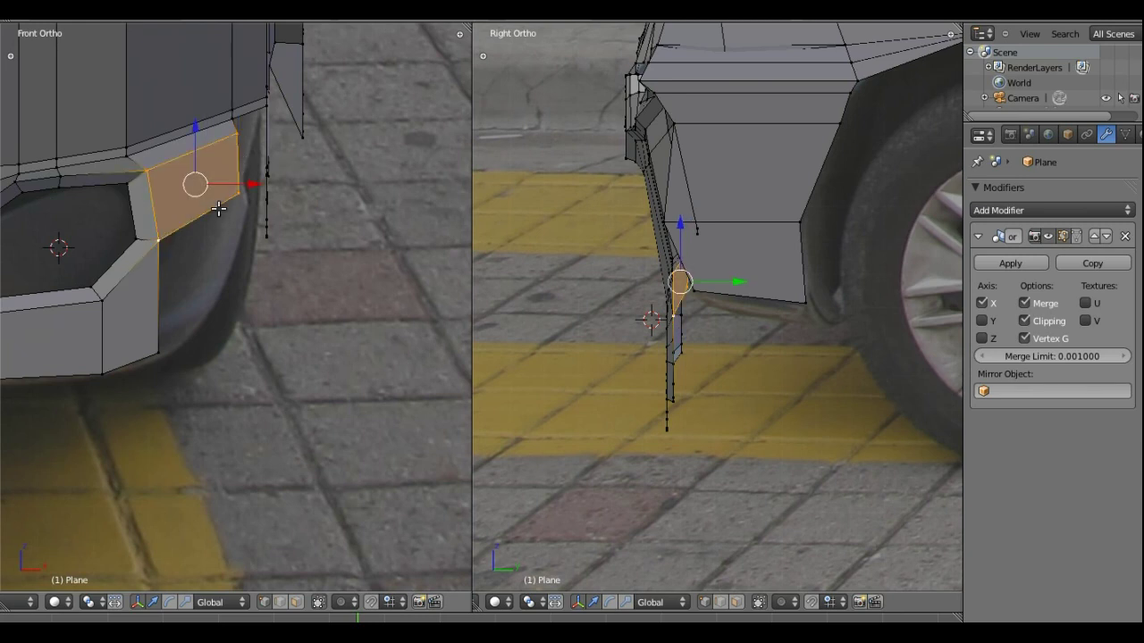
right_click(158, 352)
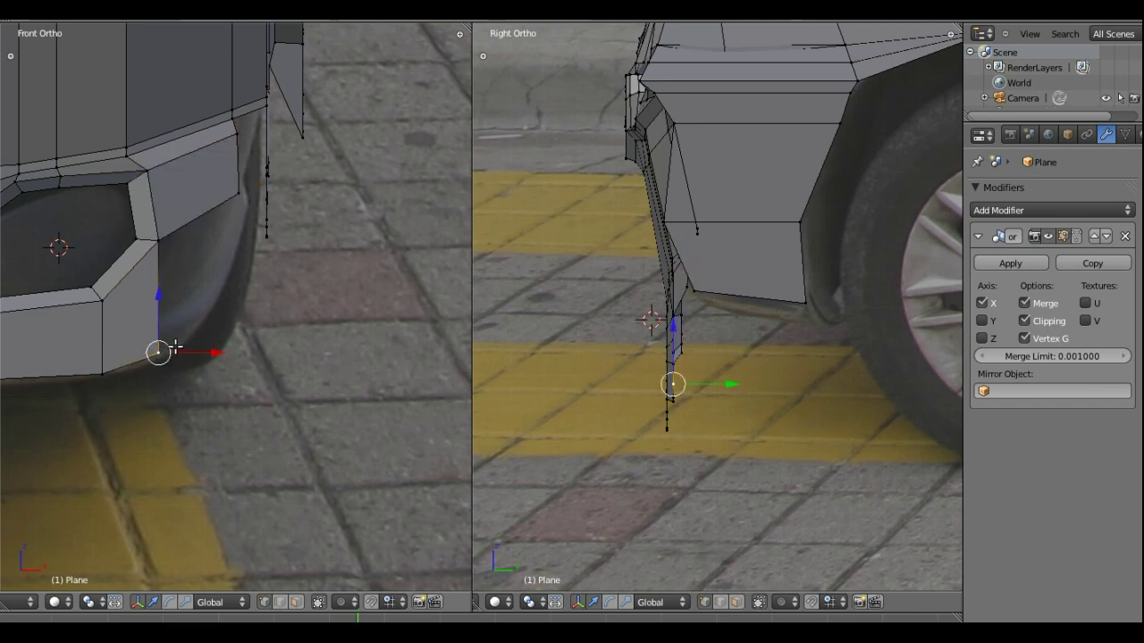
key(g)
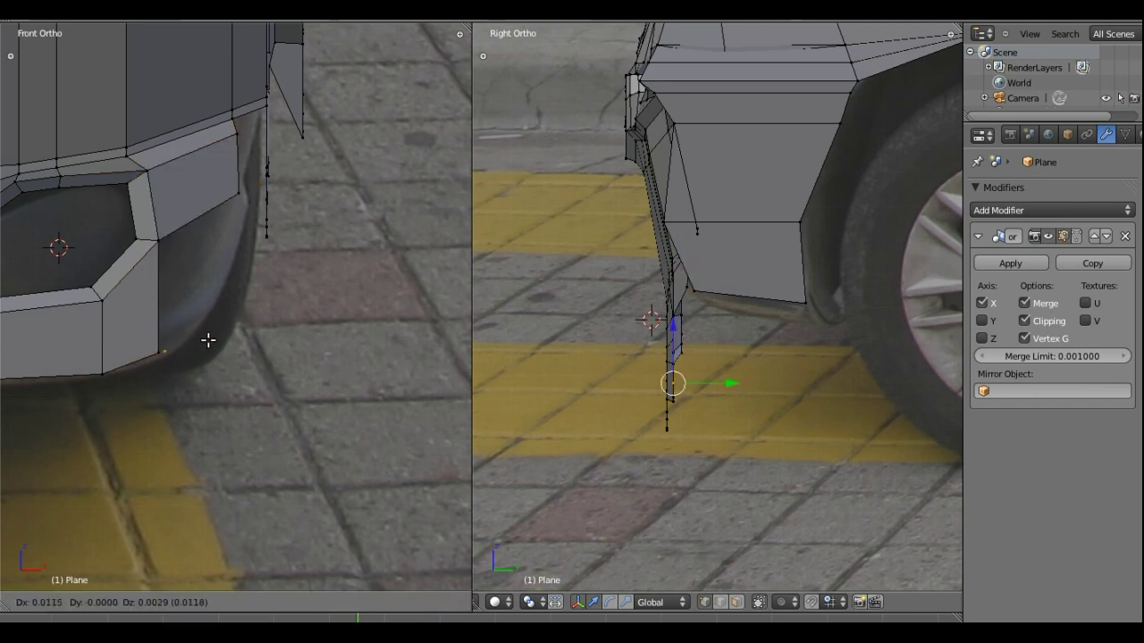
click(237, 304)
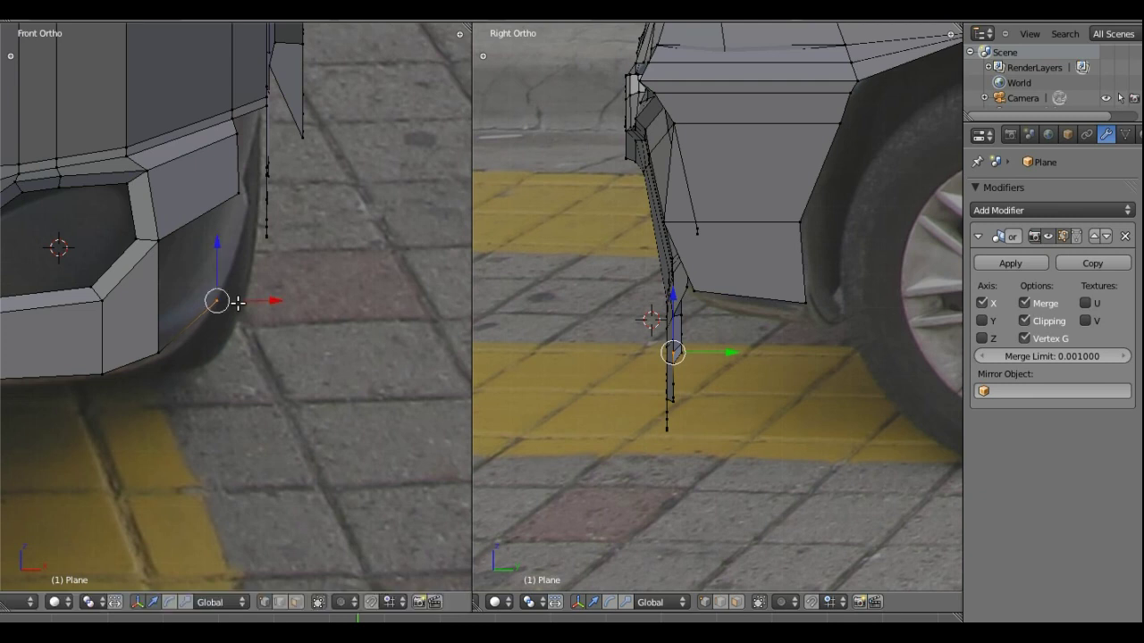
Cut a centred vertical edge loop through the bumper corner and select vertices beside it
key(ctrl+r)
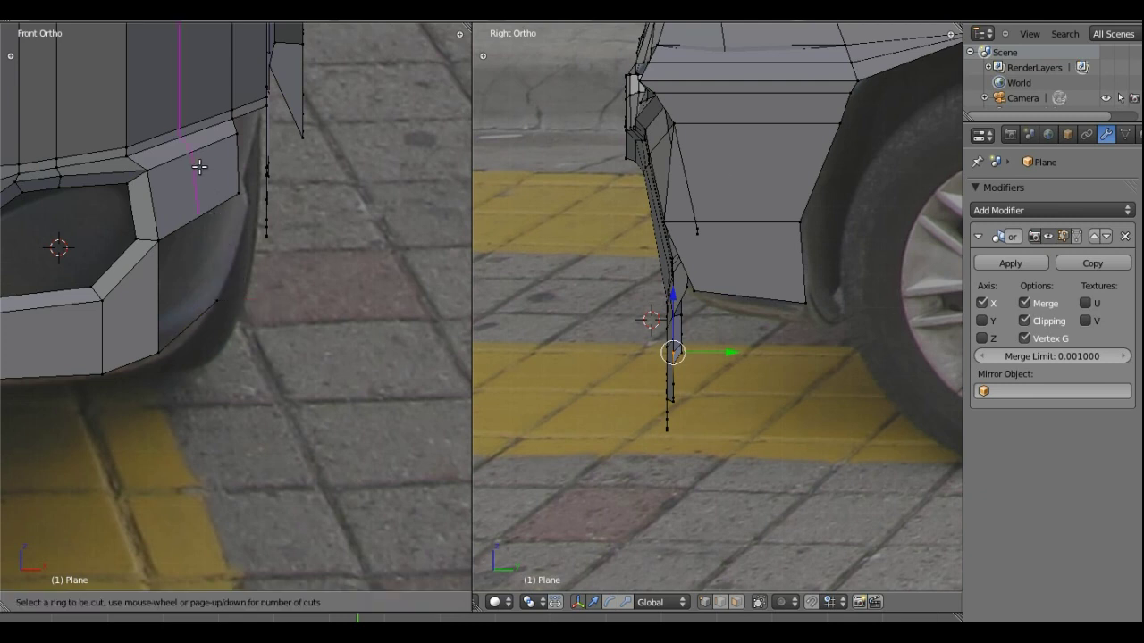
click(200, 167)
right_click(200, 168)
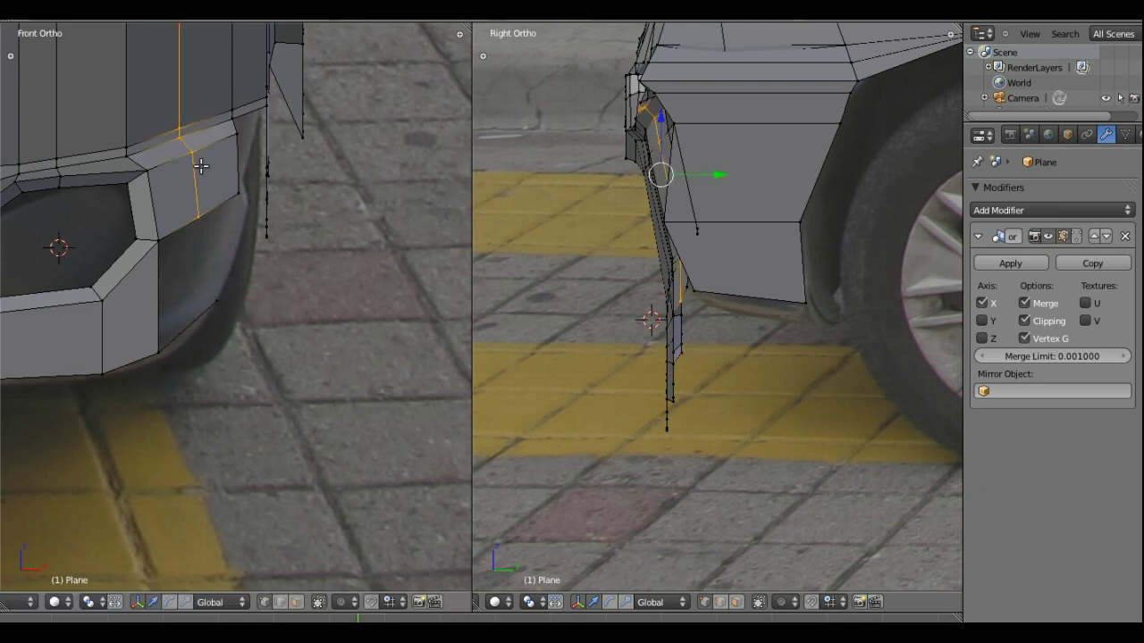
right_click(198, 216)
alt+shift+right_click(157, 340)
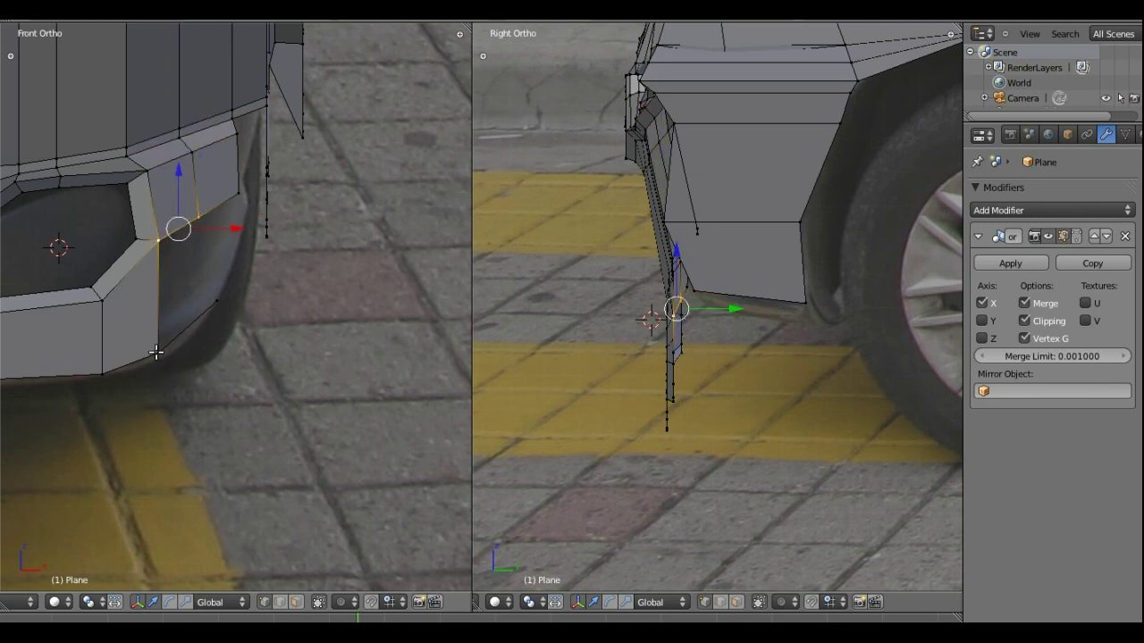
Pull a vertex down from the bumper's lower corner
shift+right_click(218, 301)
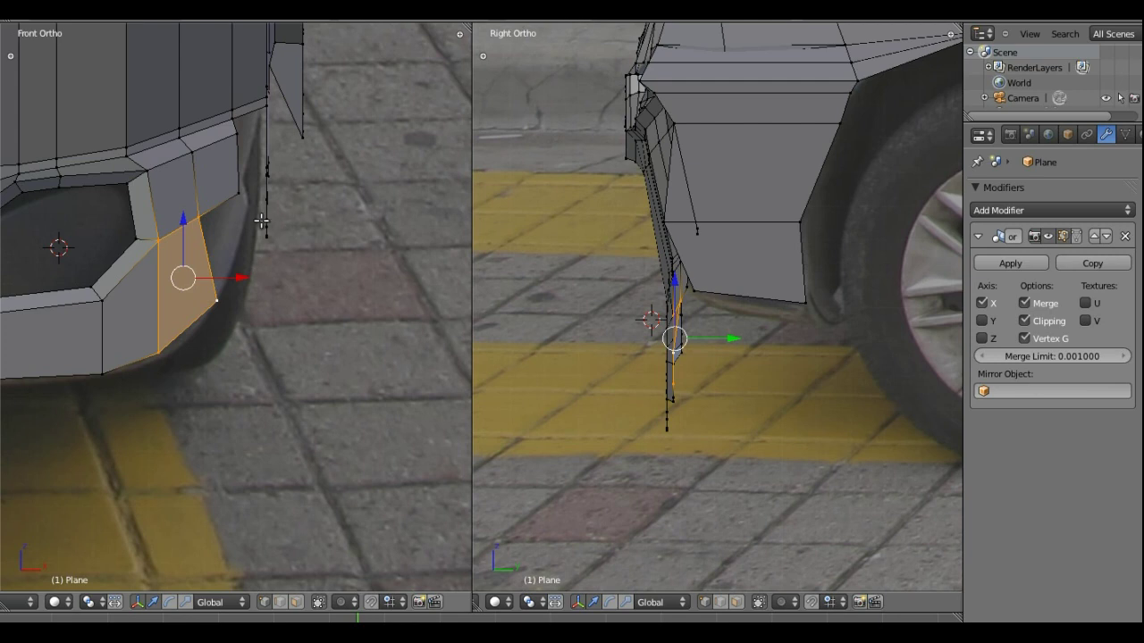
scroll(268, 221, down, 1)
mouse_move(297, 213)
middle_down()
mouse_move(224, 247)
mouse_move(198, 302)
mouse_move(294, 199)
mouse_move(296, 276)
mouse_move(301, 191)
mouse_move(291, 253)
mouse_move(262, 232)
mouse_move(247, 188)
middle_up()
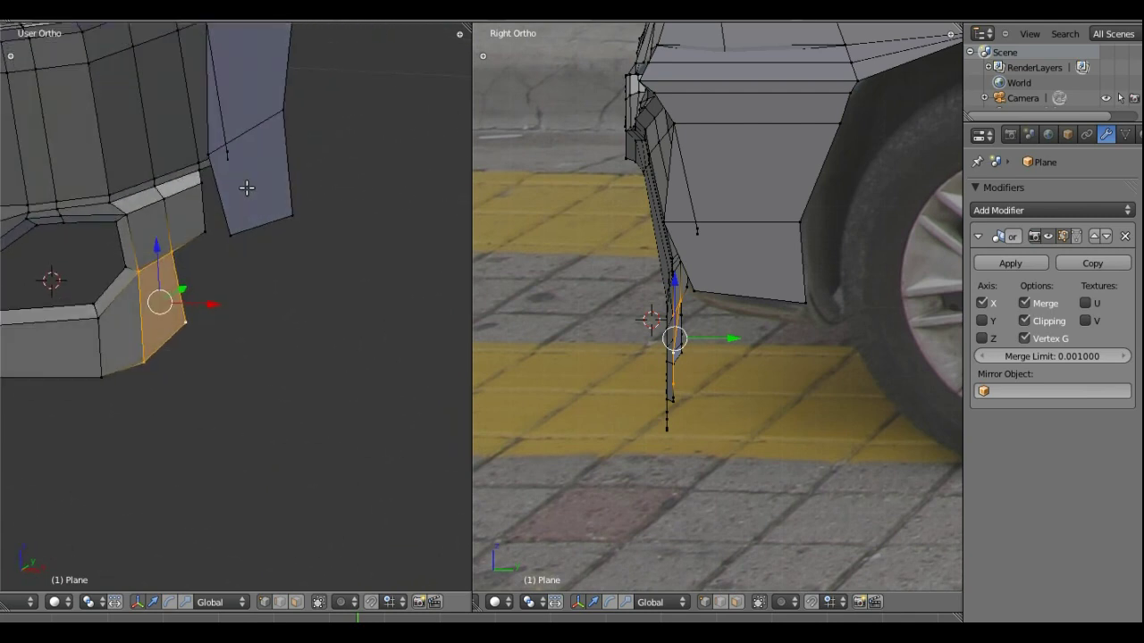
right_click(204, 232)
key(g)
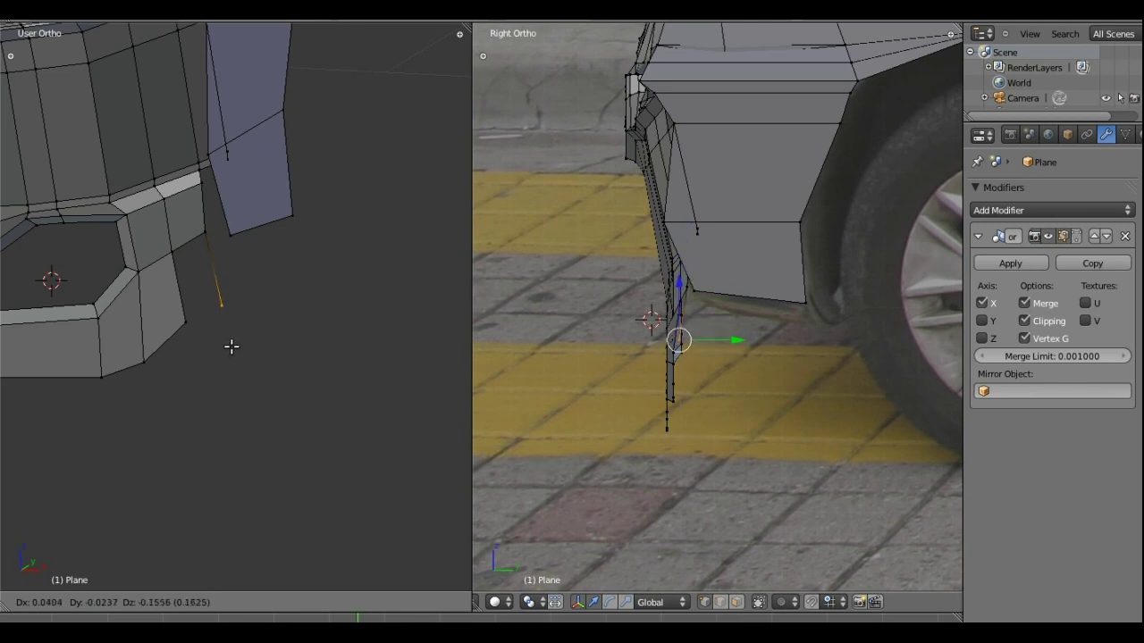
click(232, 346)
Fill the edges around the new vertex into a face and inspect it from several angles
mouse_move(231, 343)
middle_down()
mouse_move(263, 290)
mouse_move(173, 260)
middle_up()
shift+right_click(200, 233)
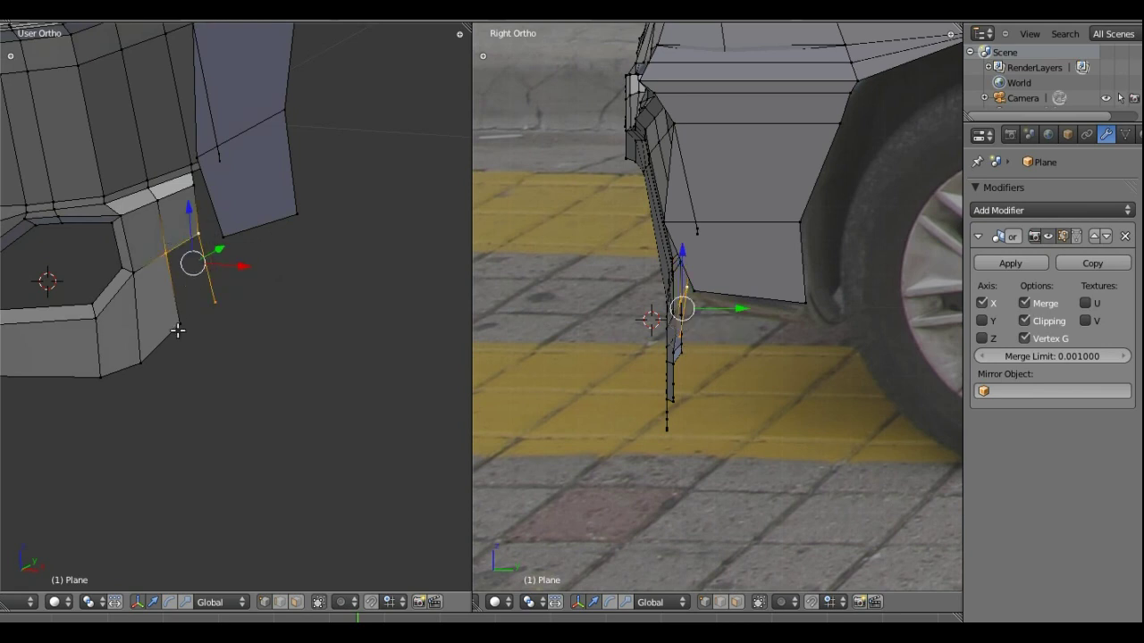
key(f)
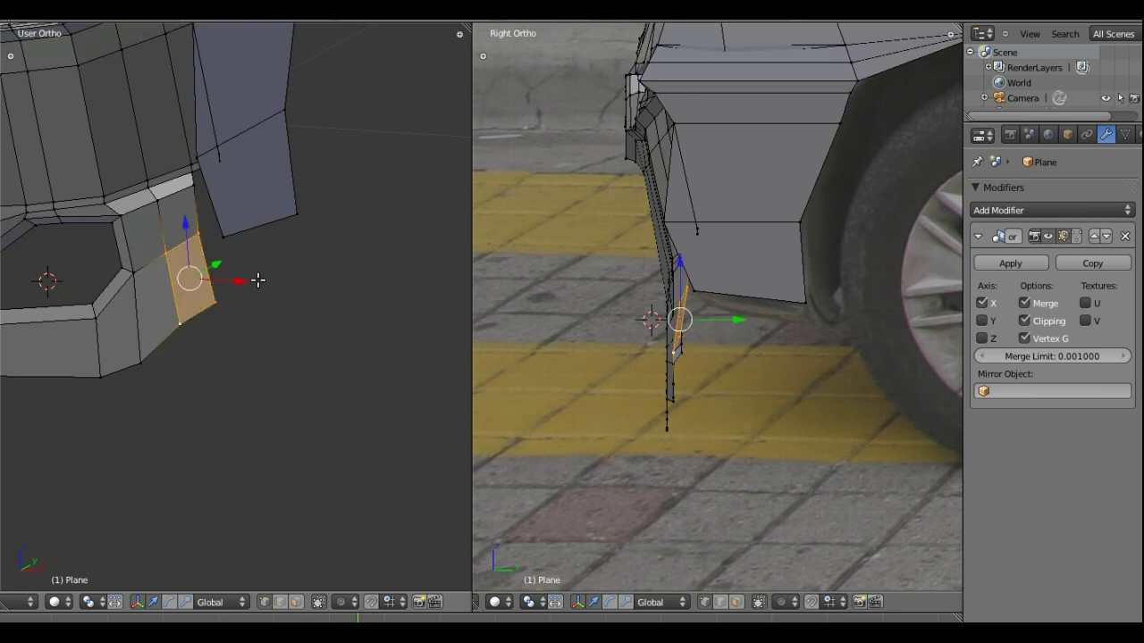
mouse_move(258, 280)
middle_down()
mouse_move(257, 246)
mouse_move(288, 319)
mouse_move(273, 235)
mouse_move(194, 222)
mouse_move(170, 112)
mouse_move(224, 214)
mouse_move(274, 268)
middle_up()
scroll(228, 219, up, 4)
scroll(232, 224, up, 3)
scroll(232, 222, down, 2)
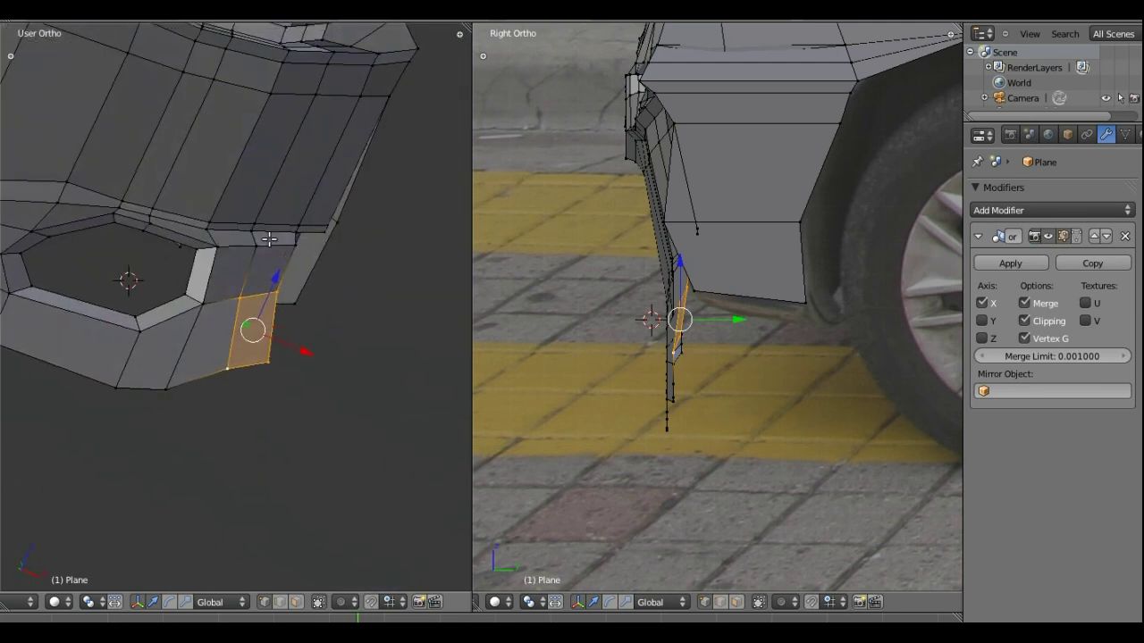
middle_drag(322, 184, 316, 180)
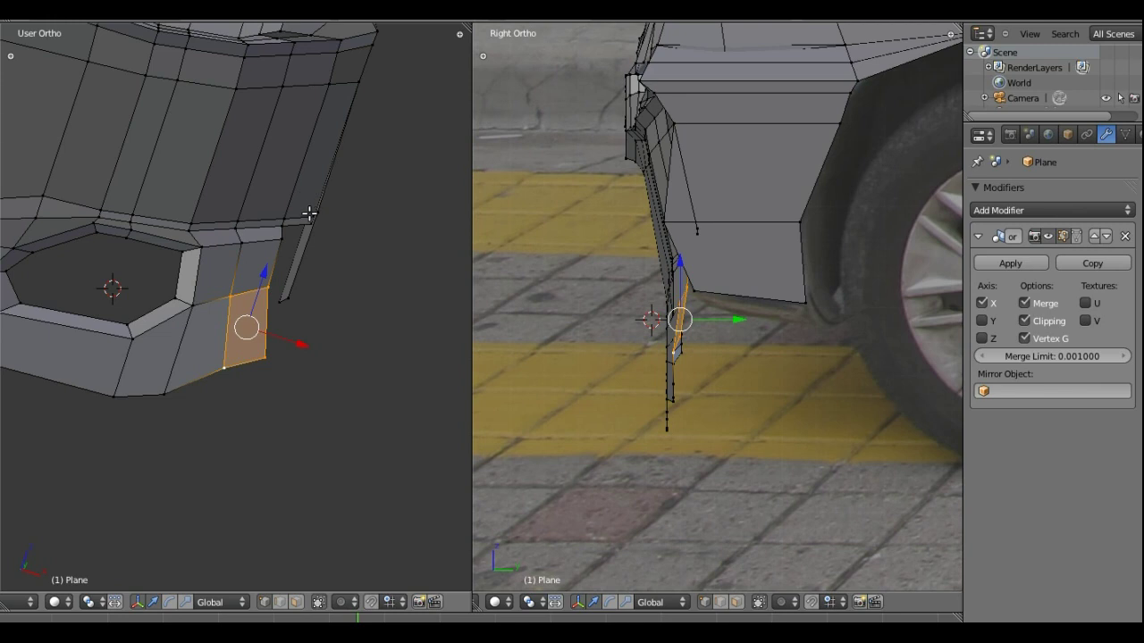
Merge the fender's front edge vertices at the last selected one
right_click(309, 214)
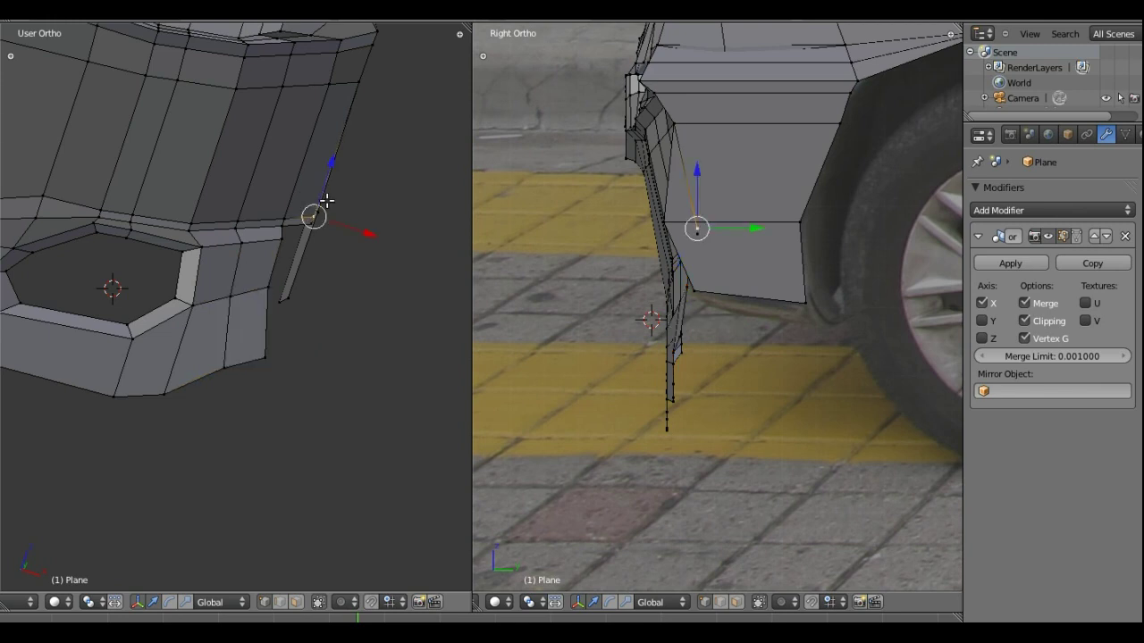
key(alt+m)
click(343, 248)
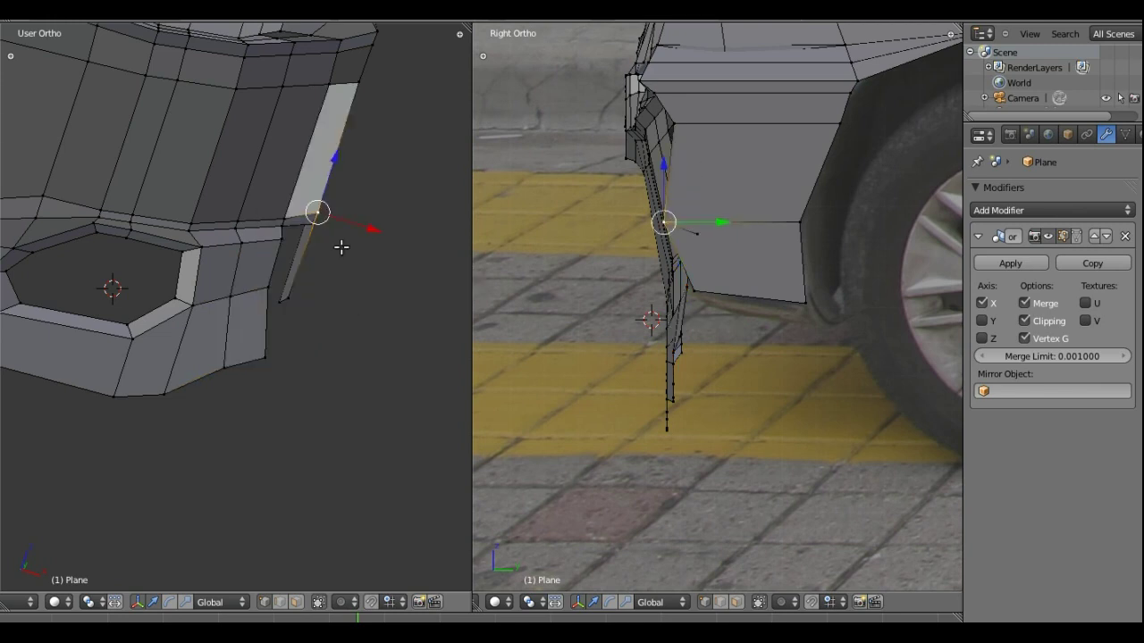
Nudge the bumper–fender junction vertex about 0.044 along X toward the fender edge
mouse_move(339, 169)
middle_down()
mouse_move(257, 176)
mouse_move(253, 161)
mouse_move(306, 193)
mouse_move(286, 229)
middle_up()
mouse_move(237, 246)
mouse_down()
mouse_move(245, 236)
mouse_move(254, 250)
mouse_up()
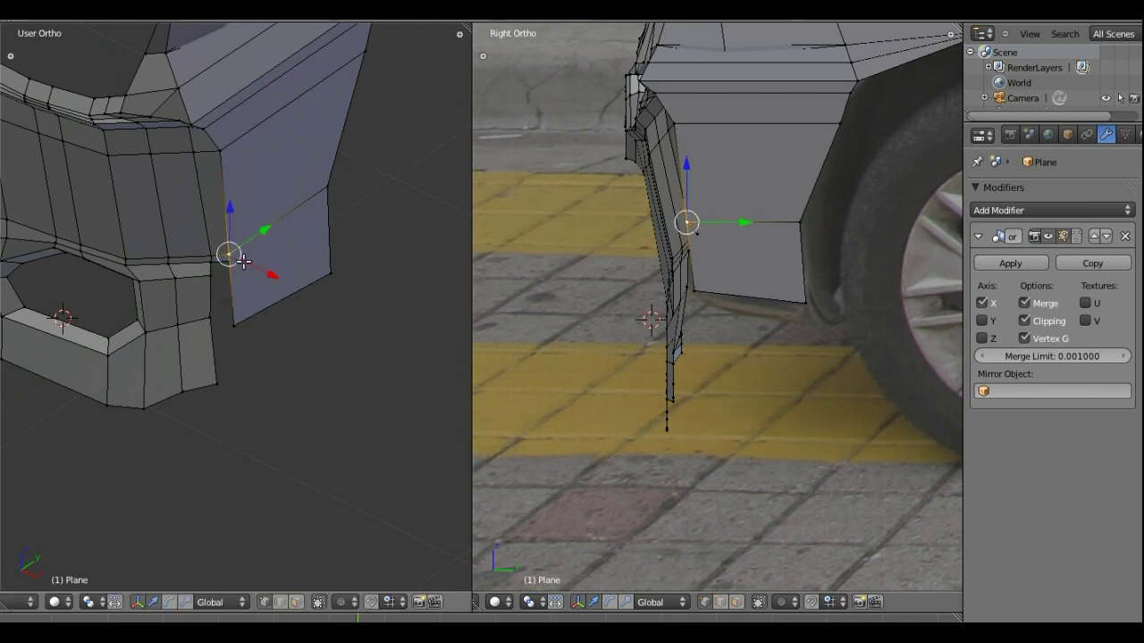
right_click(267, 254)
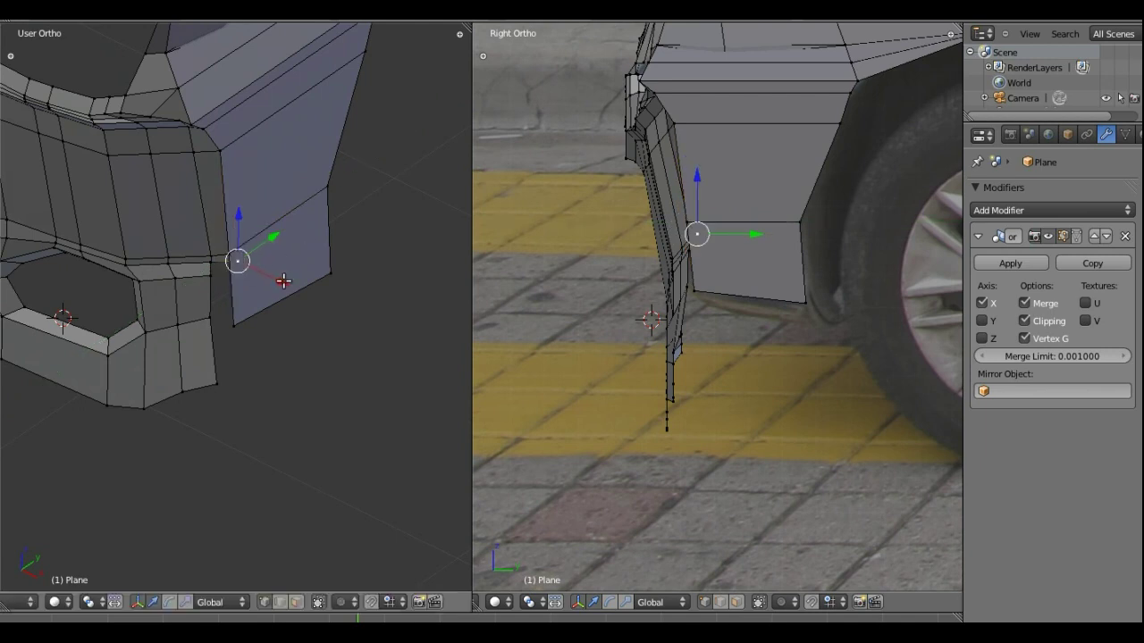
drag(283, 280, 269, 243)
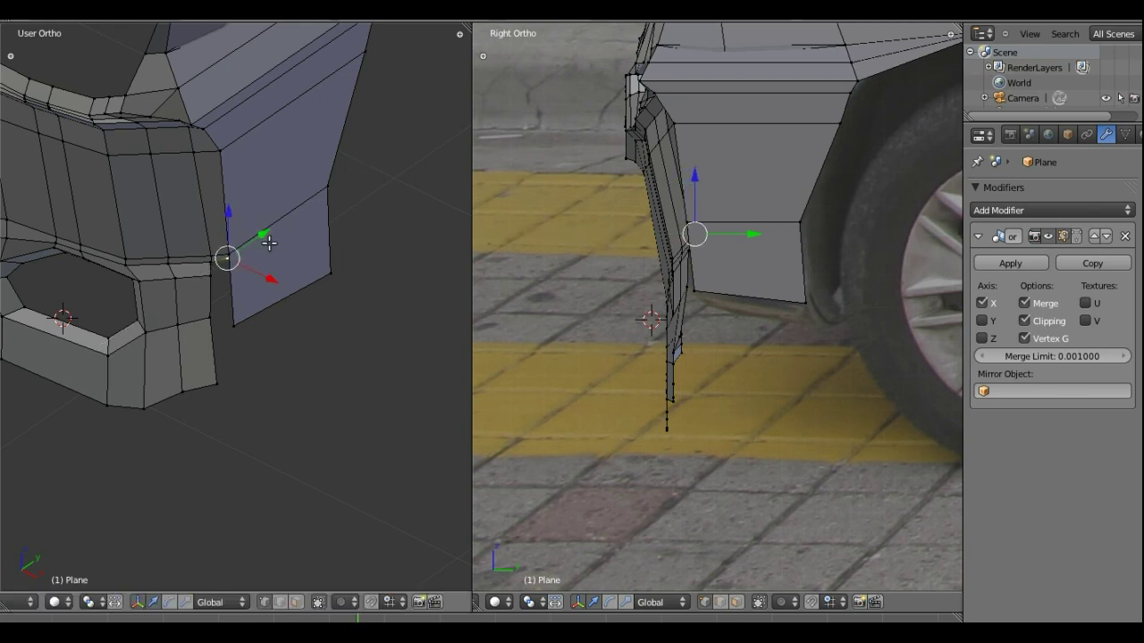
Cut an edge loop across the fender panel and move the new edge along Z
key(ctrl+r)
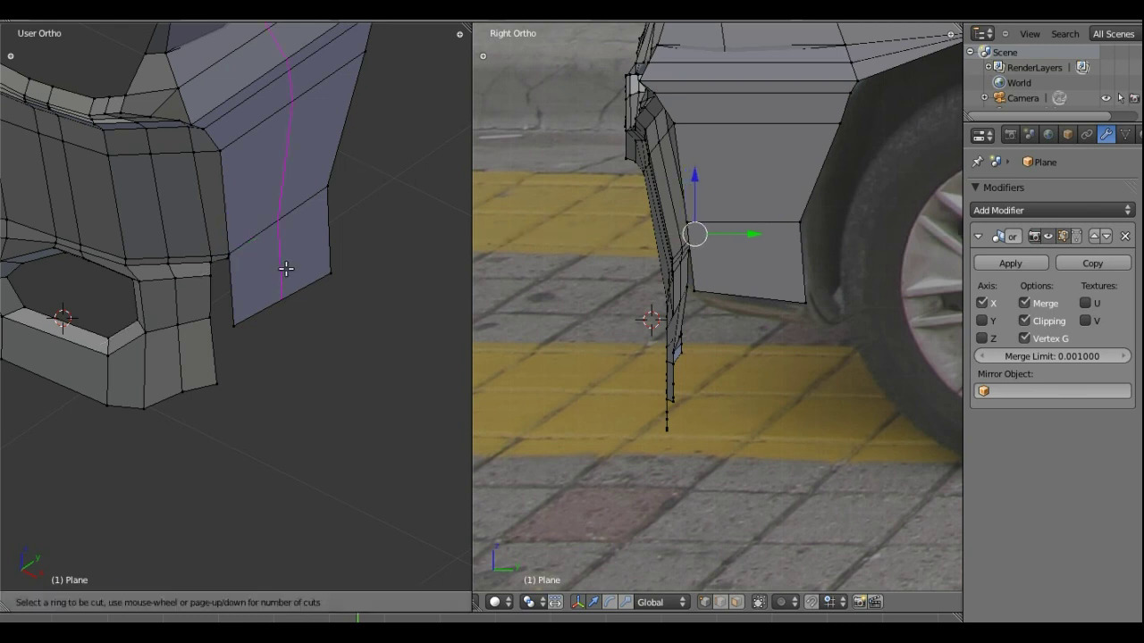
click(237, 277)
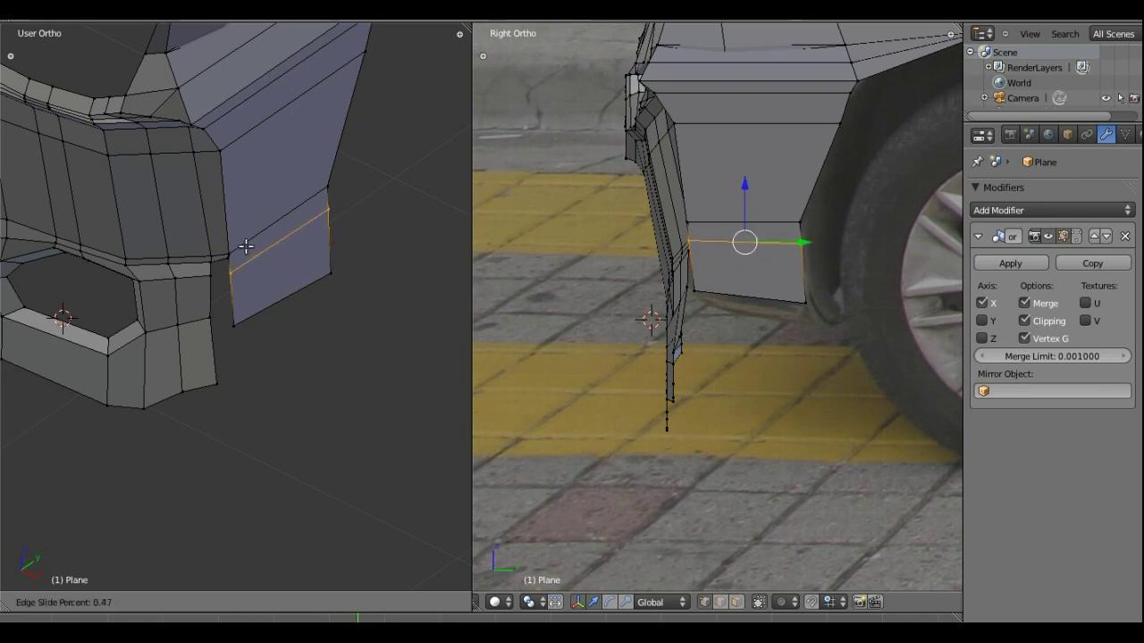
click(246, 235)
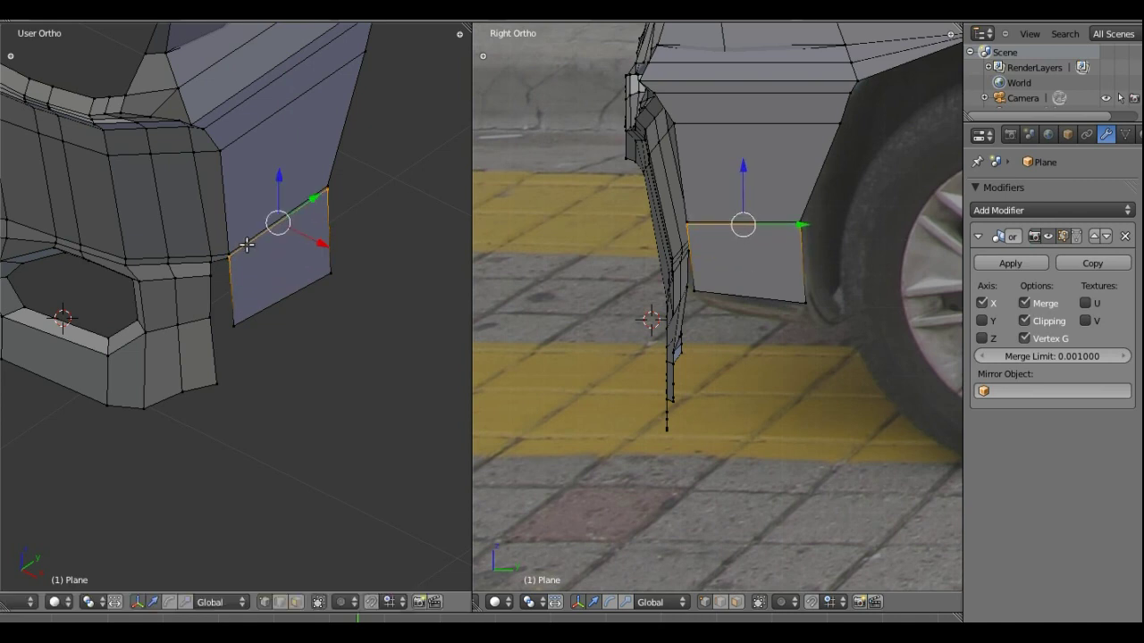
scroll(241, 248, up, 2)
scroll(246, 232, up, 3)
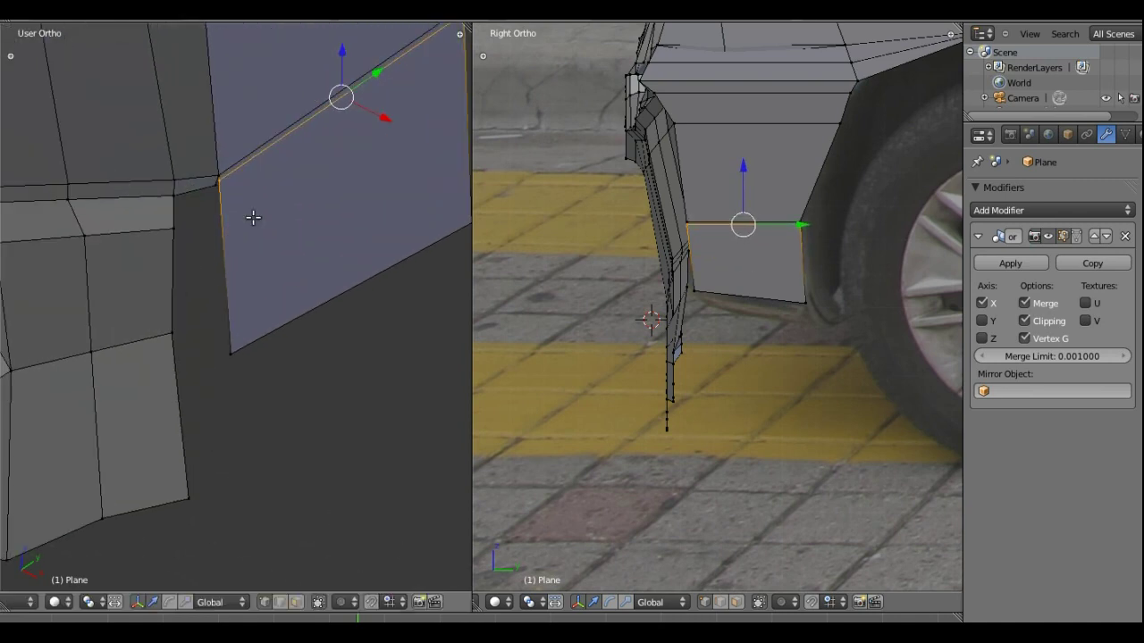
key(g)
key(z)
click(345, 58)
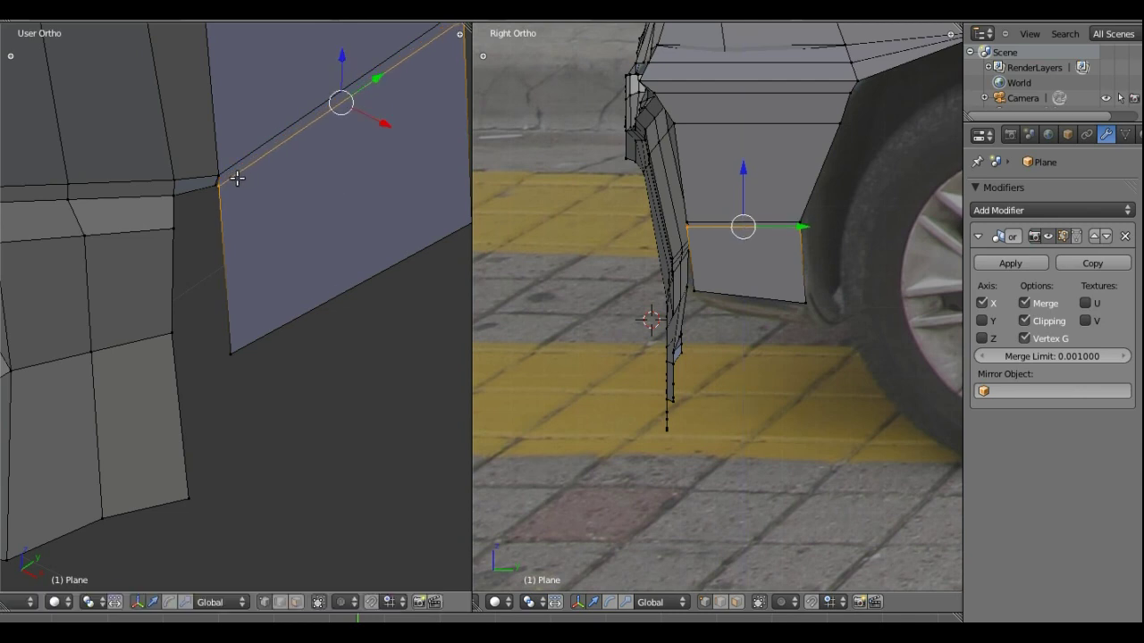
Merge the fender's front corner vertex onto the bumper's corner vertex
right_click(215, 183)
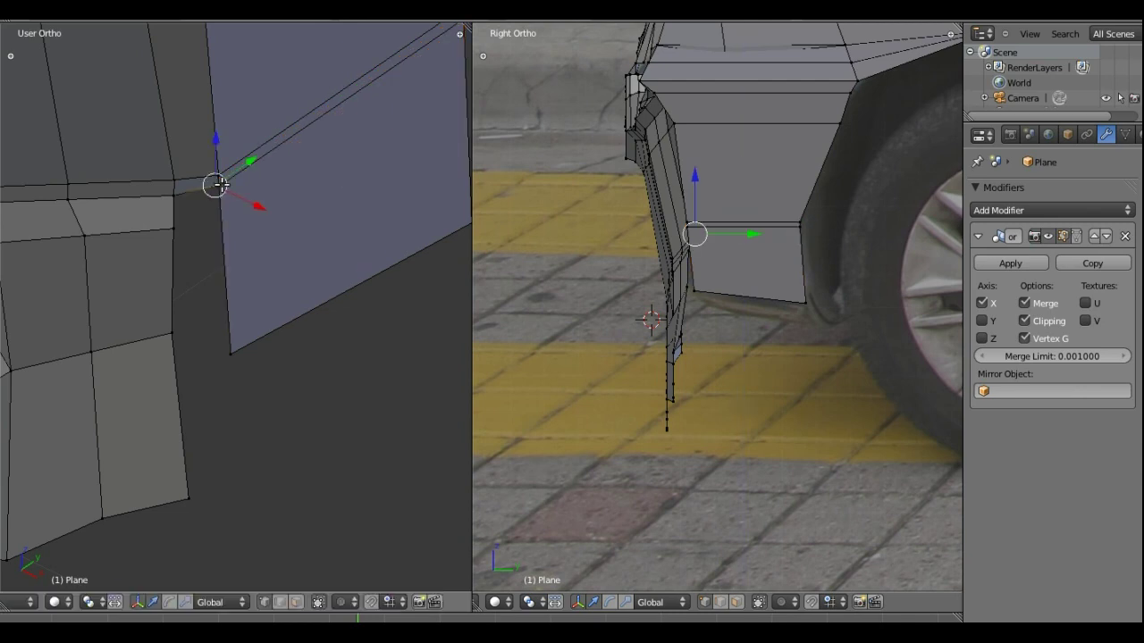
key(alt+m)
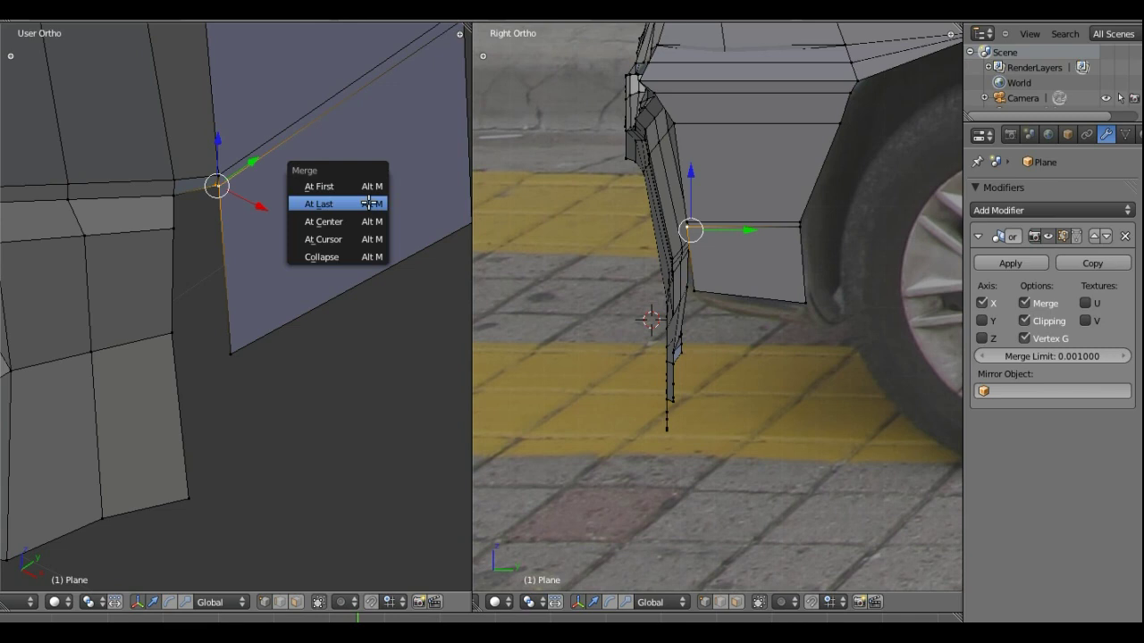
click(369, 202)
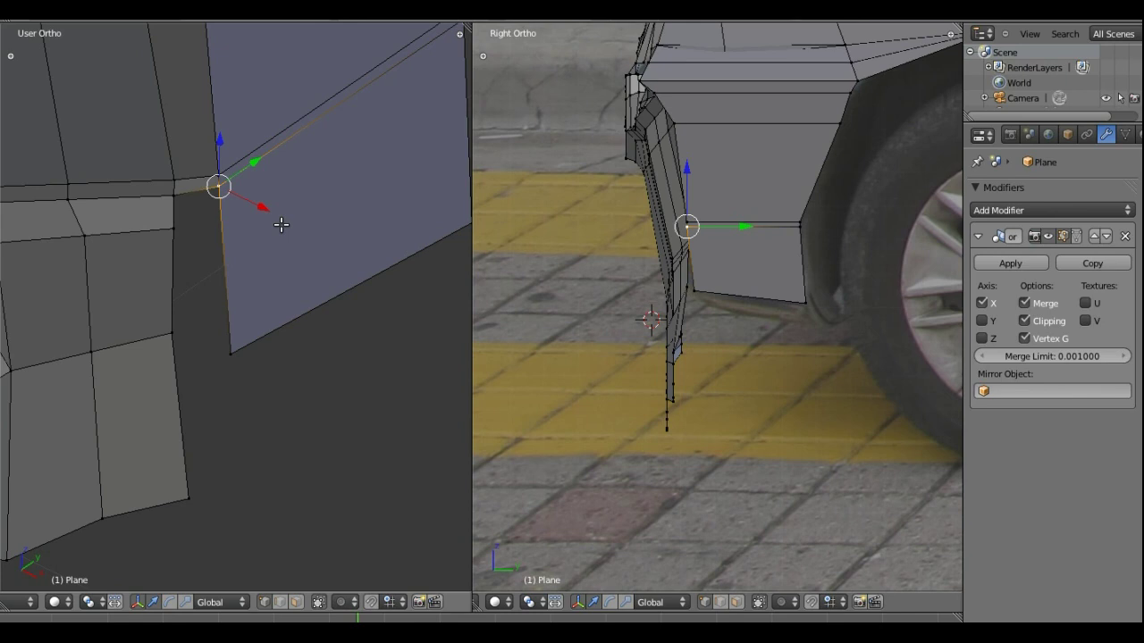
Cut a horizontal edge loop across the fender side panel, level with the bumper's corner band
key(ctrl+r)
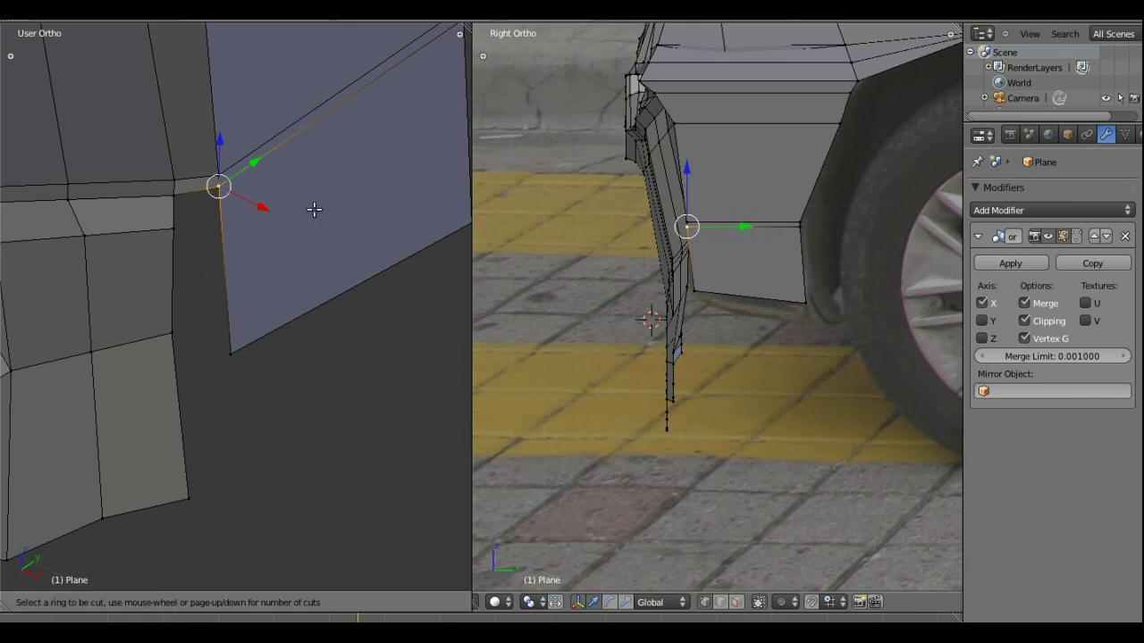
click(232, 239)
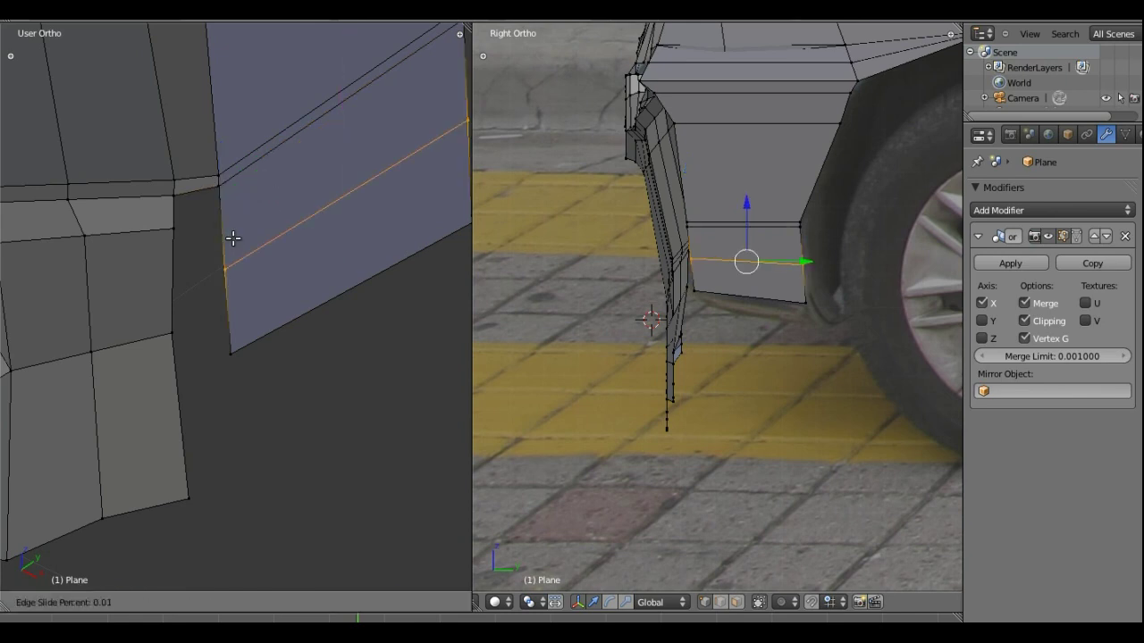
click(247, 185)
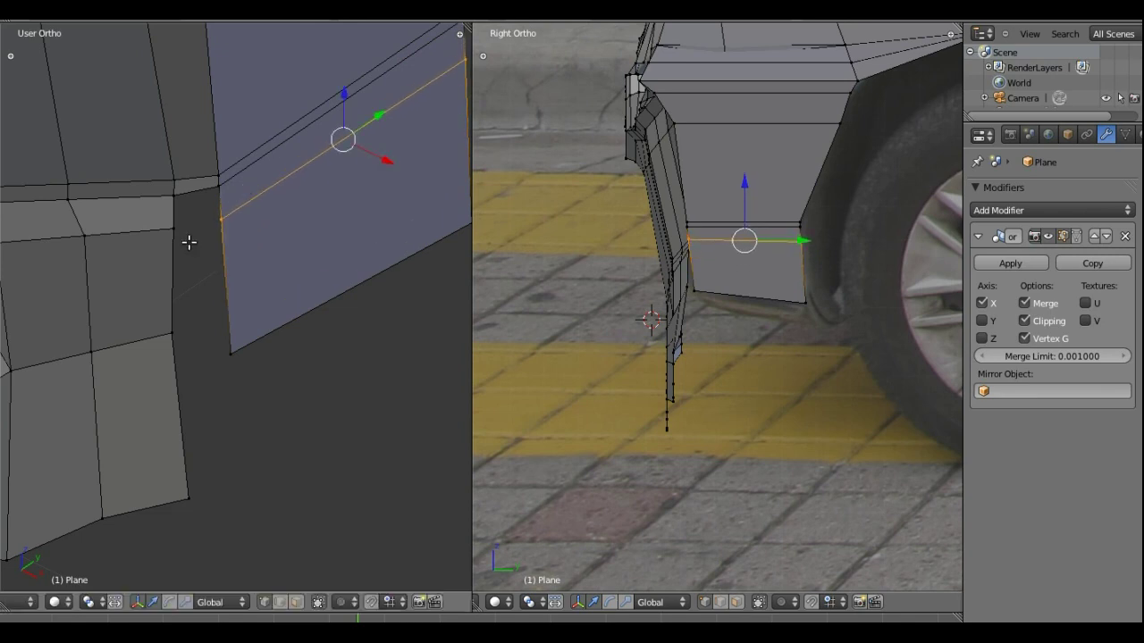
Select the bumper corner quad face and orbit to inspect the joined corner
right_click(174, 227)
shift+right_click(176, 195)
shift+right_click(223, 183)
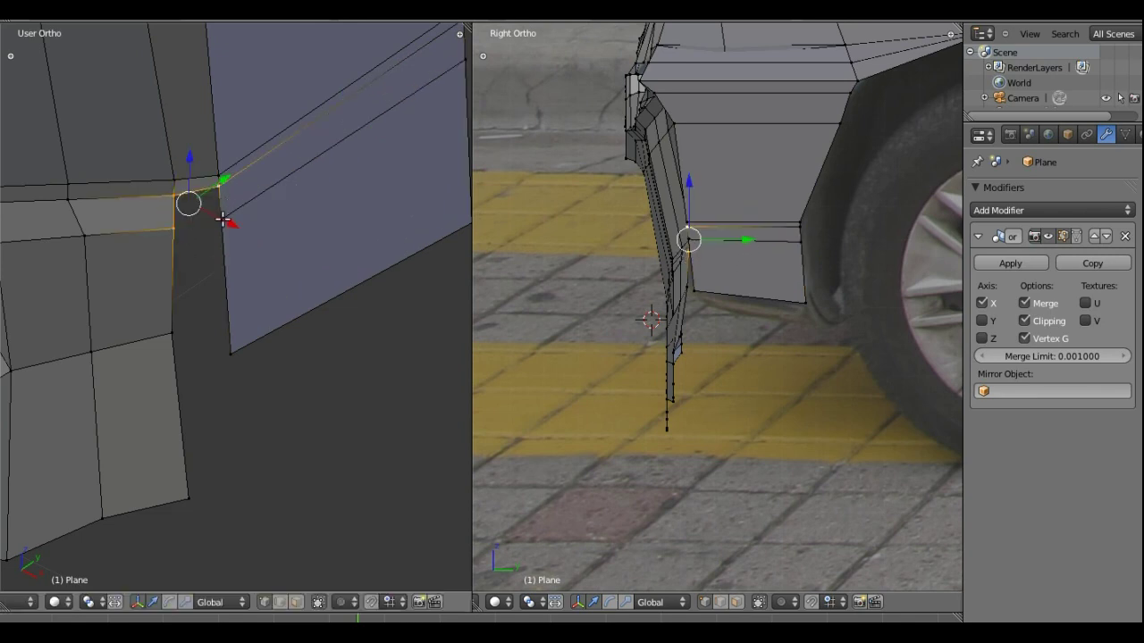
shift+right_click(222, 219)
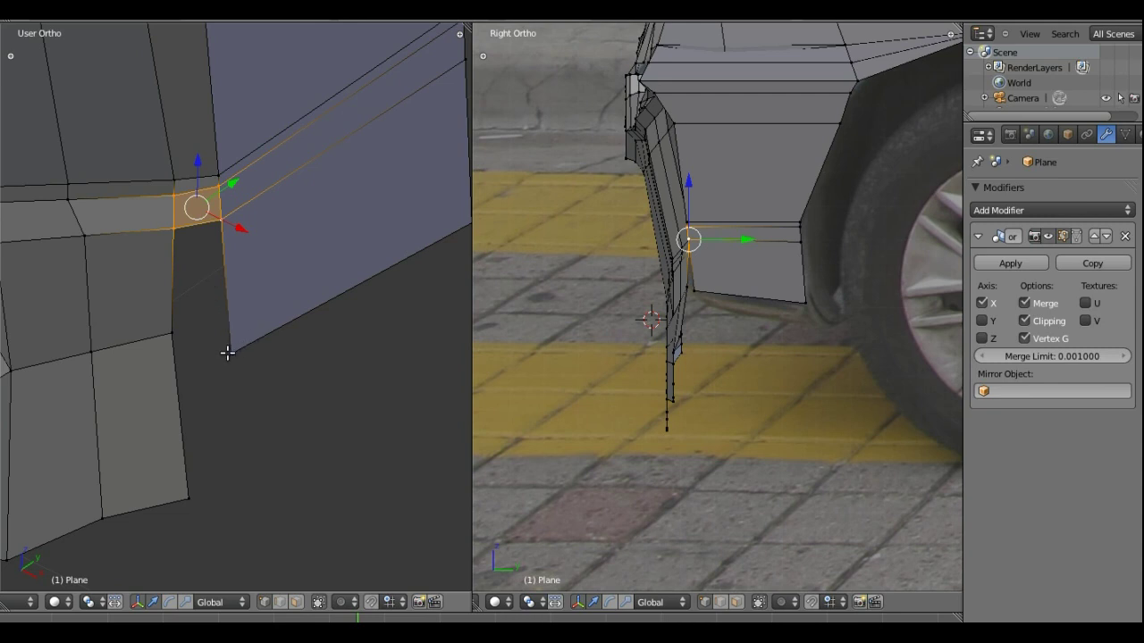
scroll(227, 352, down, 3)
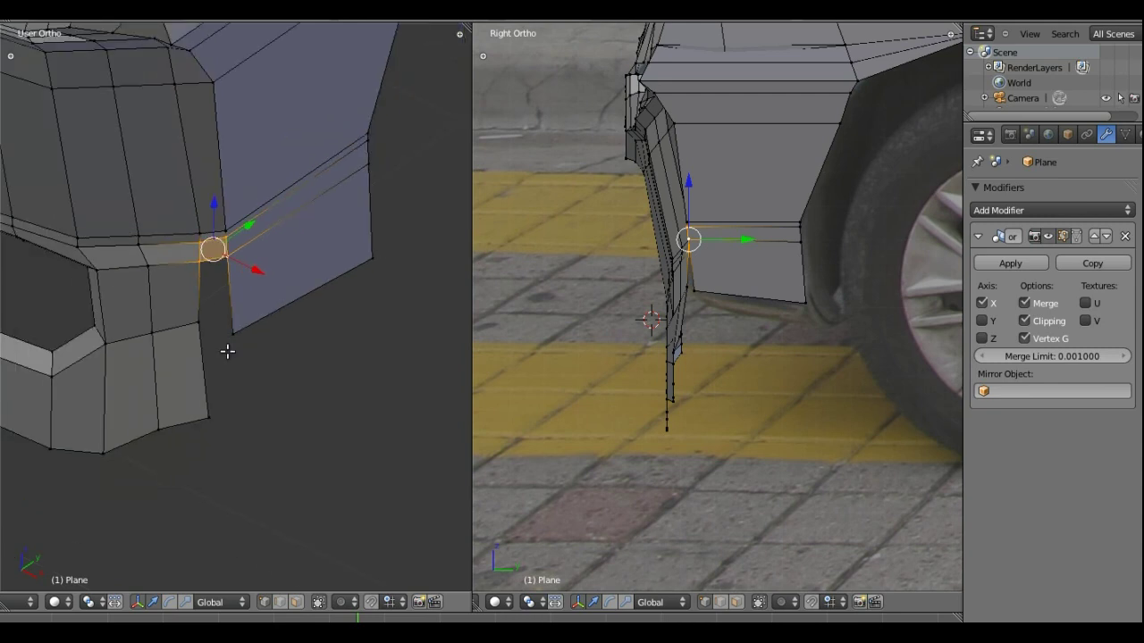
mouse_move(226, 352)
middle_down()
mouse_move(214, 333)
mouse_move(230, 273)
mouse_move(196, 222)
mouse_move(235, 247)
mouse_move(224, 256)
mouse_move(272, 237)
middle_up()
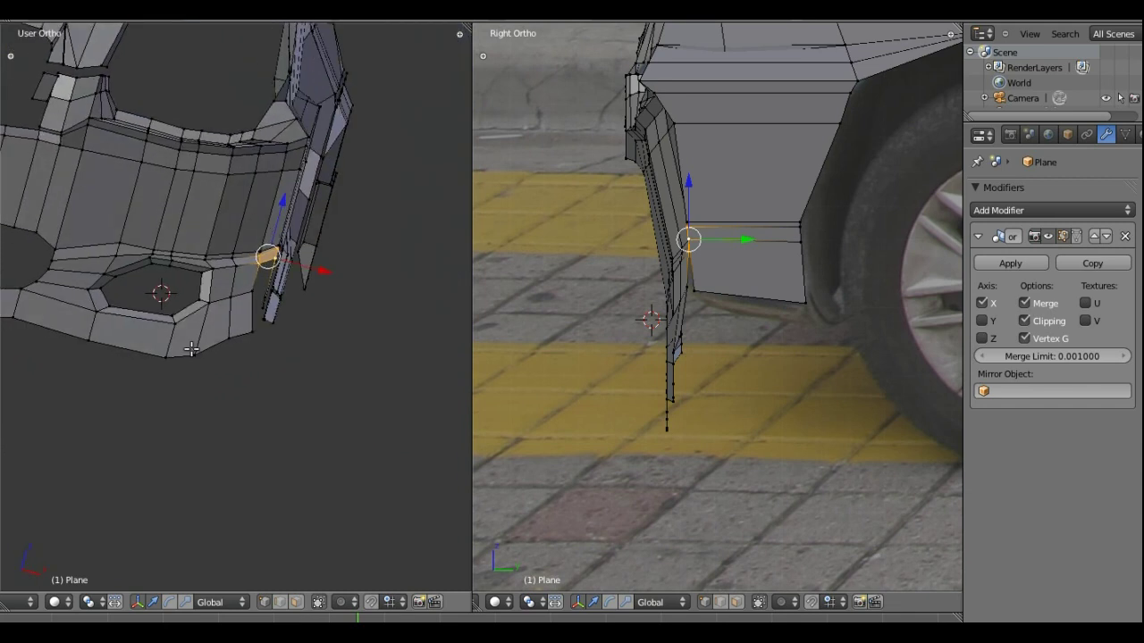
mouse_move(266, 296)
middle_down()
mouse_move(217, 260)
mouse_move(223, 291)
middle_up()
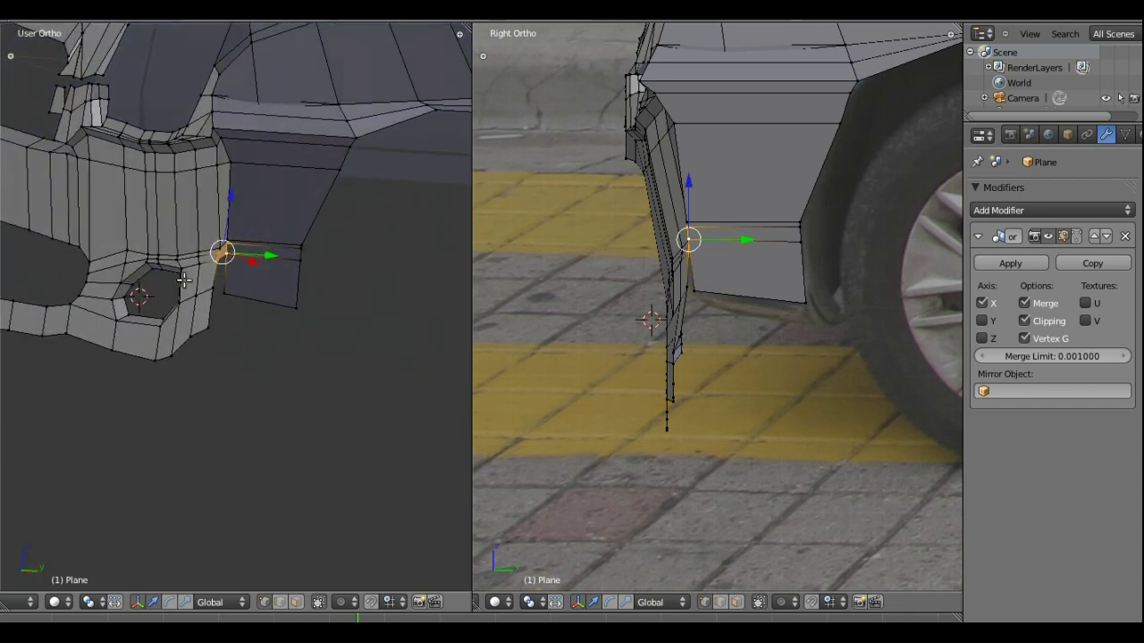
Lower the fender panel's front and rear bottom vertices along Z to the bumper's lower edge
right_click(225, 295)
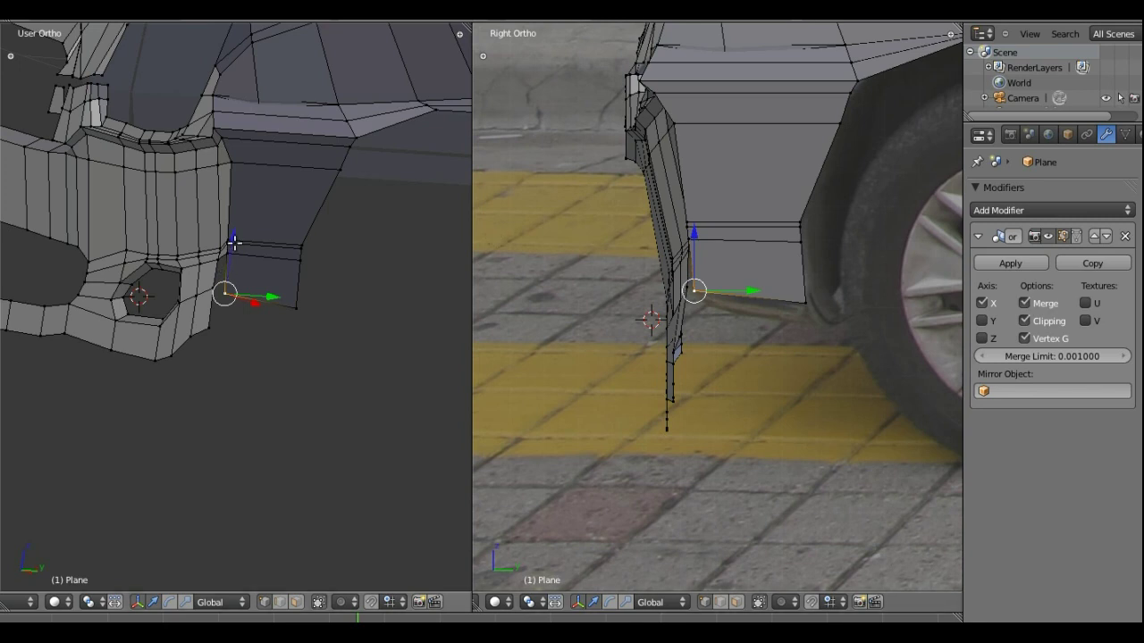
key(g)
key(z)
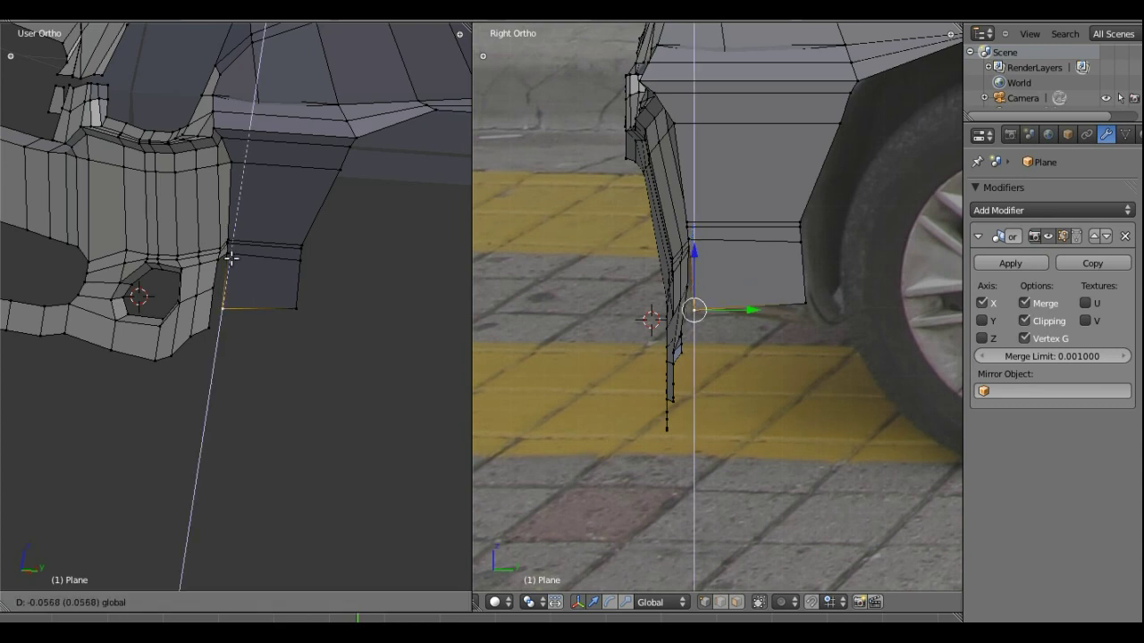
click(693, 322)
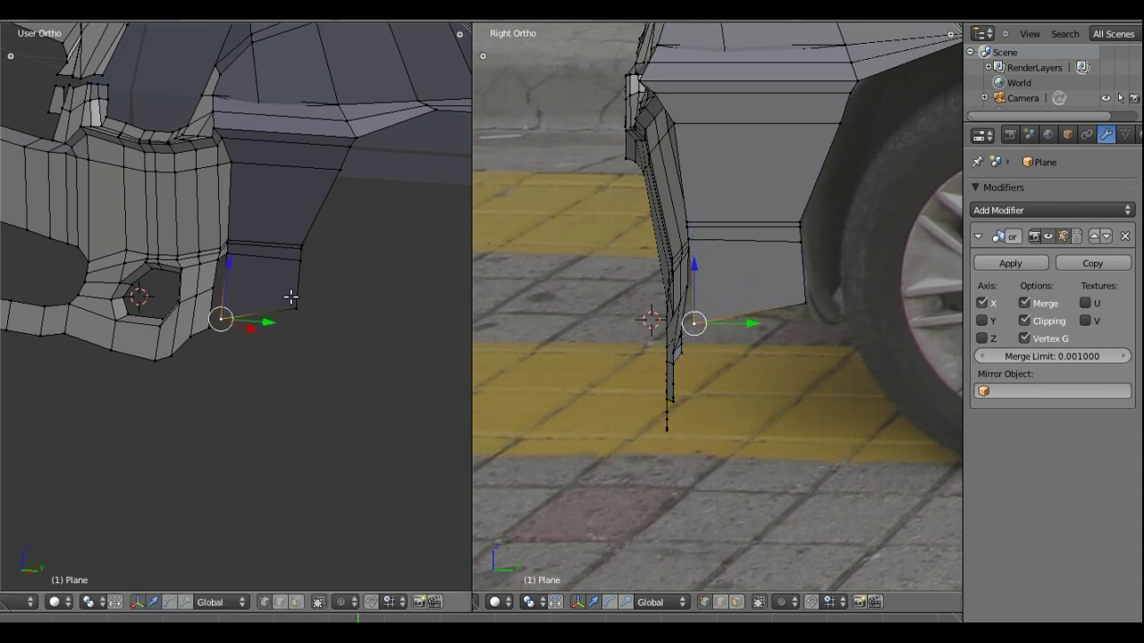
right_click(296, 304)
key(g)
key(z)
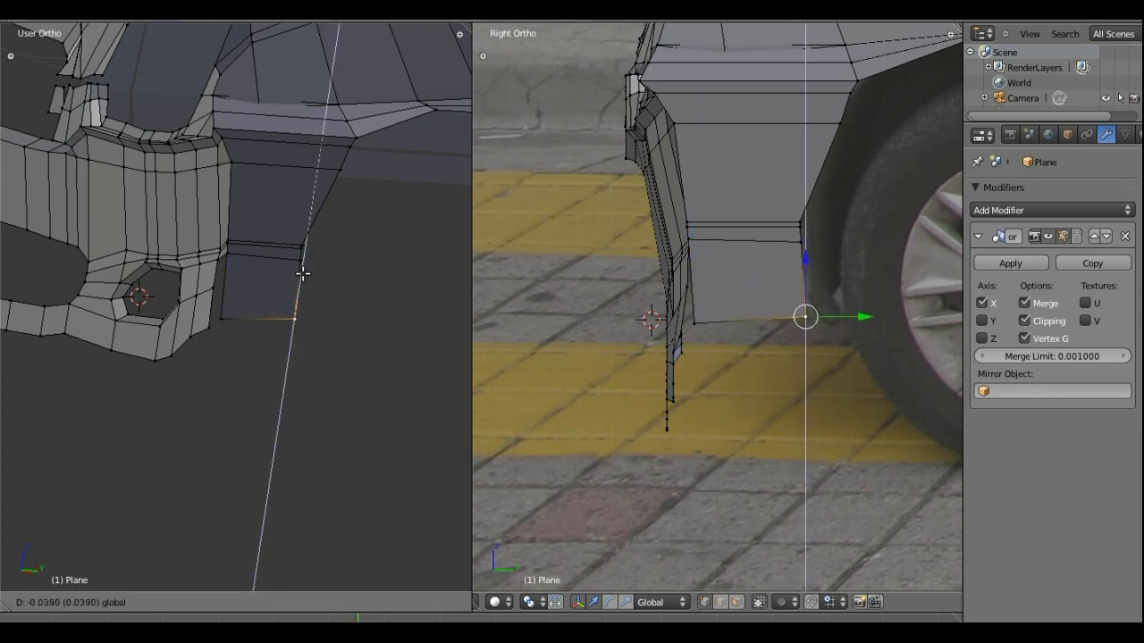
click(305, 271)
scroll(238, 319, up, 5)
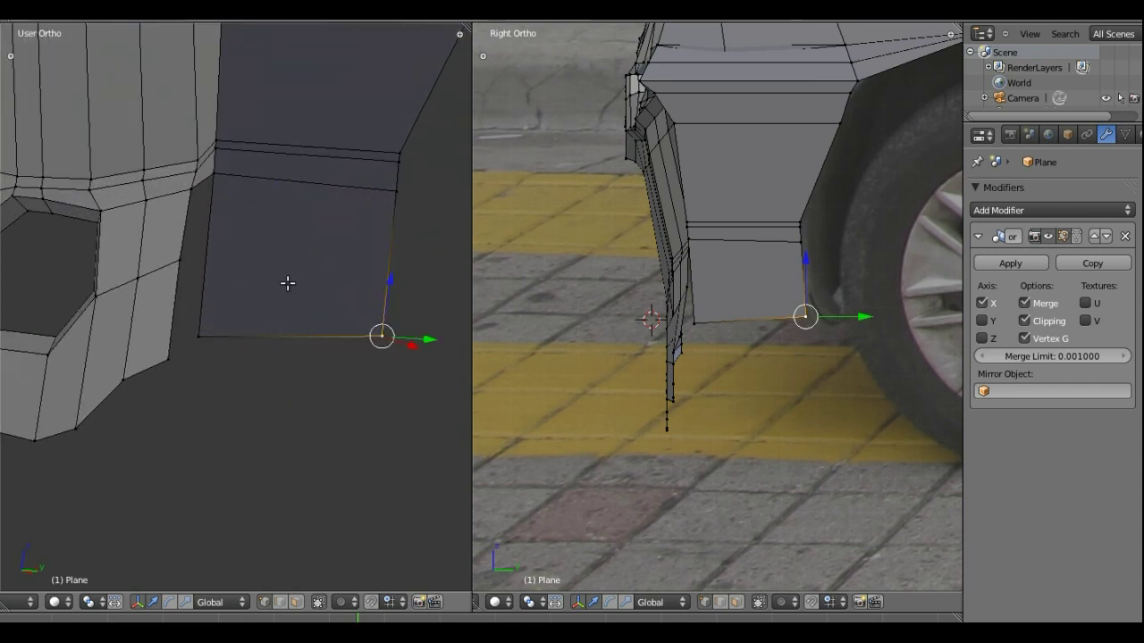
scroll(216, 328, down, 3)
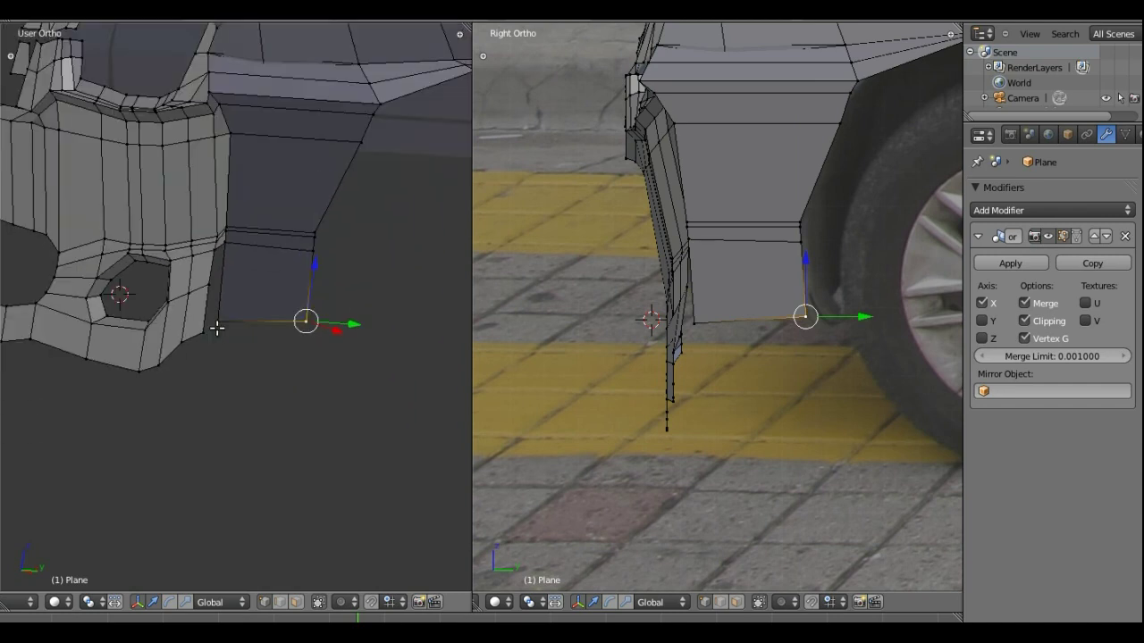
Cut another horizontal edge loop across the lower fender panel
key(ctrl+r)
click(238, 276)
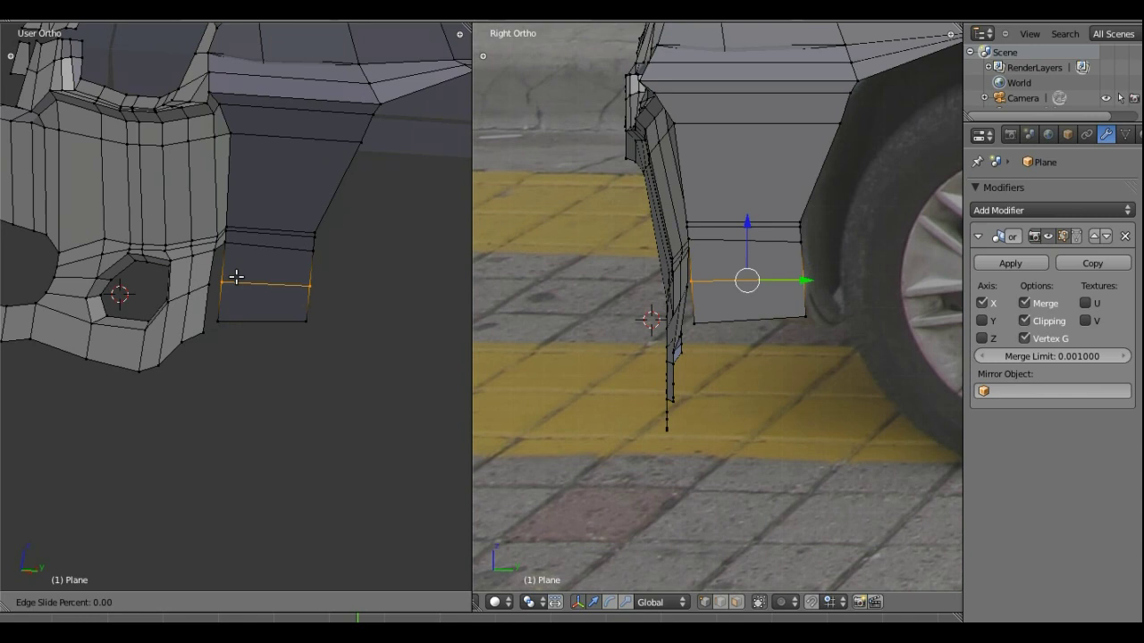
click(236, 276)
Select the panel's front edges, then the bumper's bottom corner vertex and narrow corner face
right_click(214, 284)
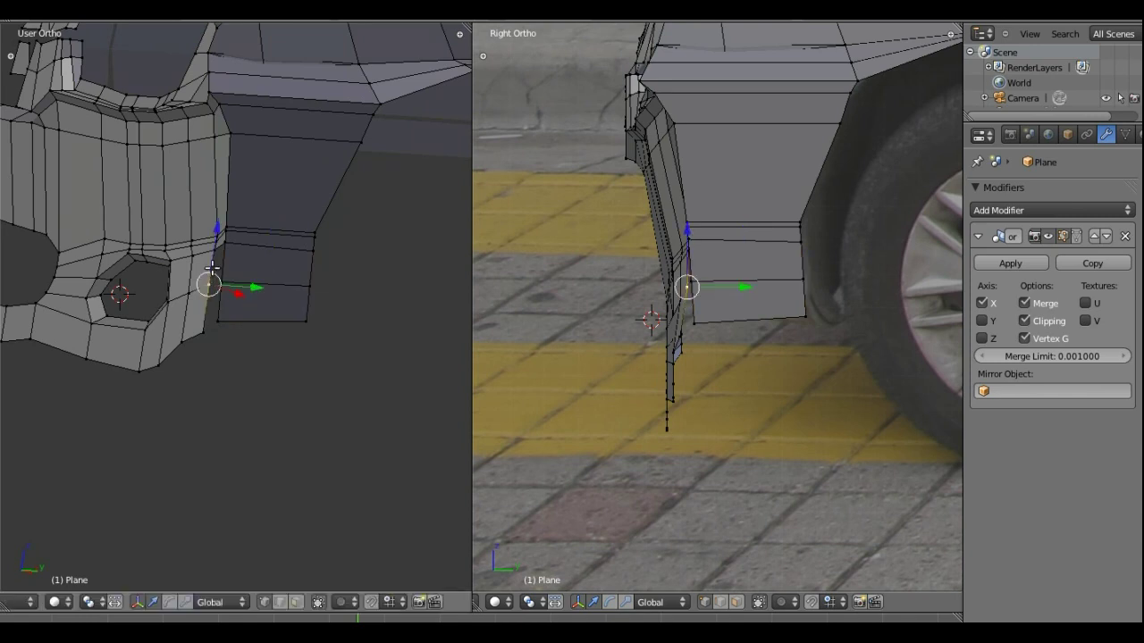
shift+right_click(223, 243)
shift+right_click(225, 280)
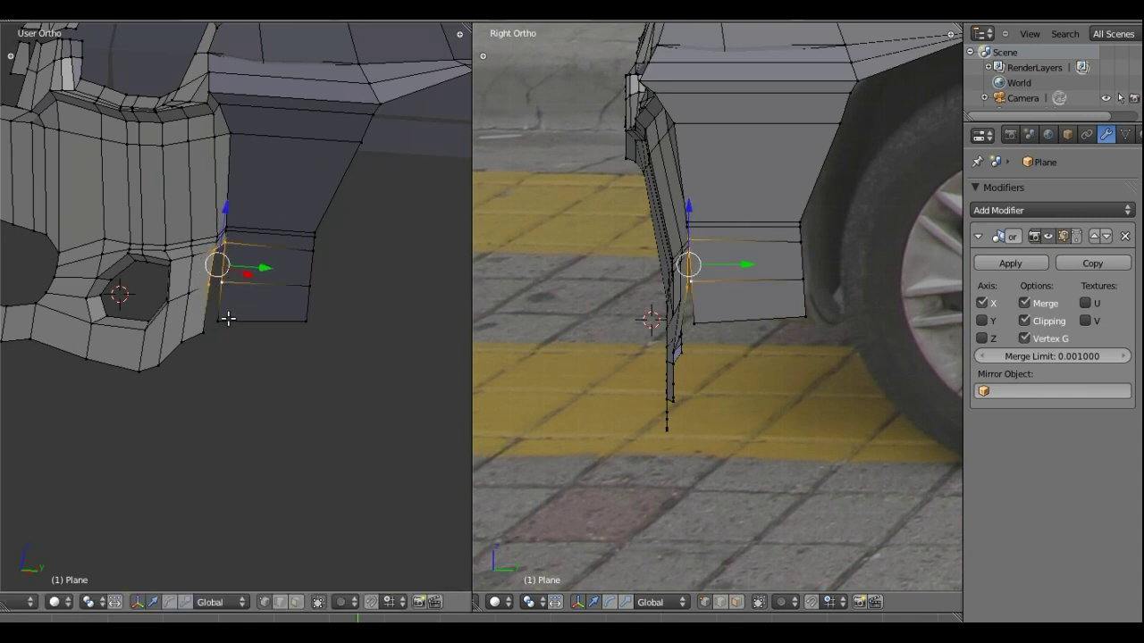
right_click(204, 331)
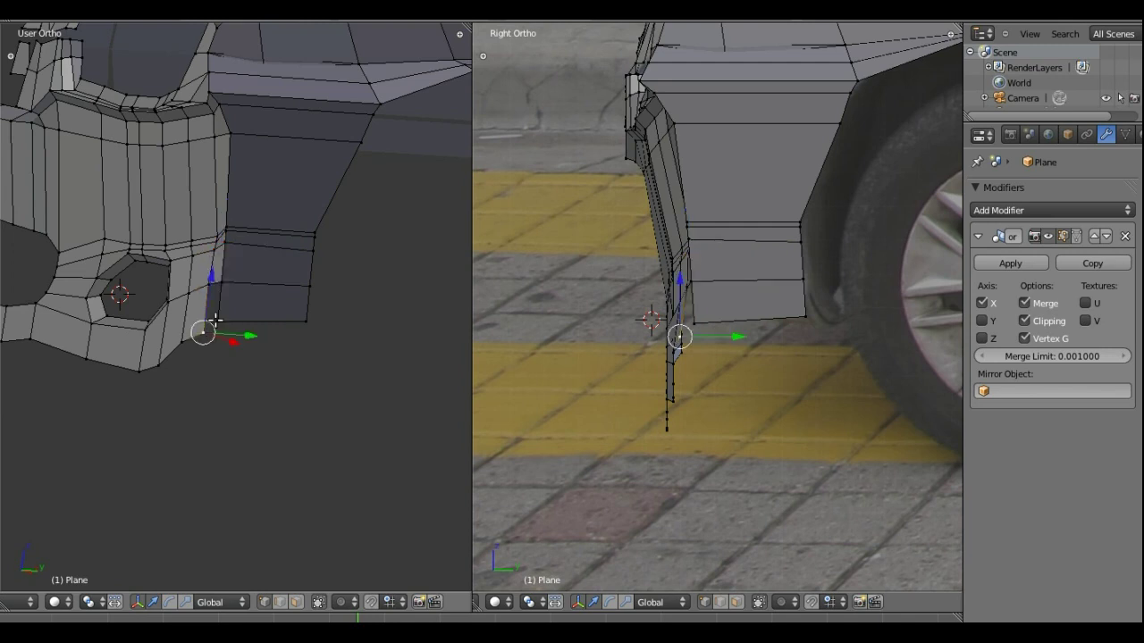
shift+right_click(250, 333)
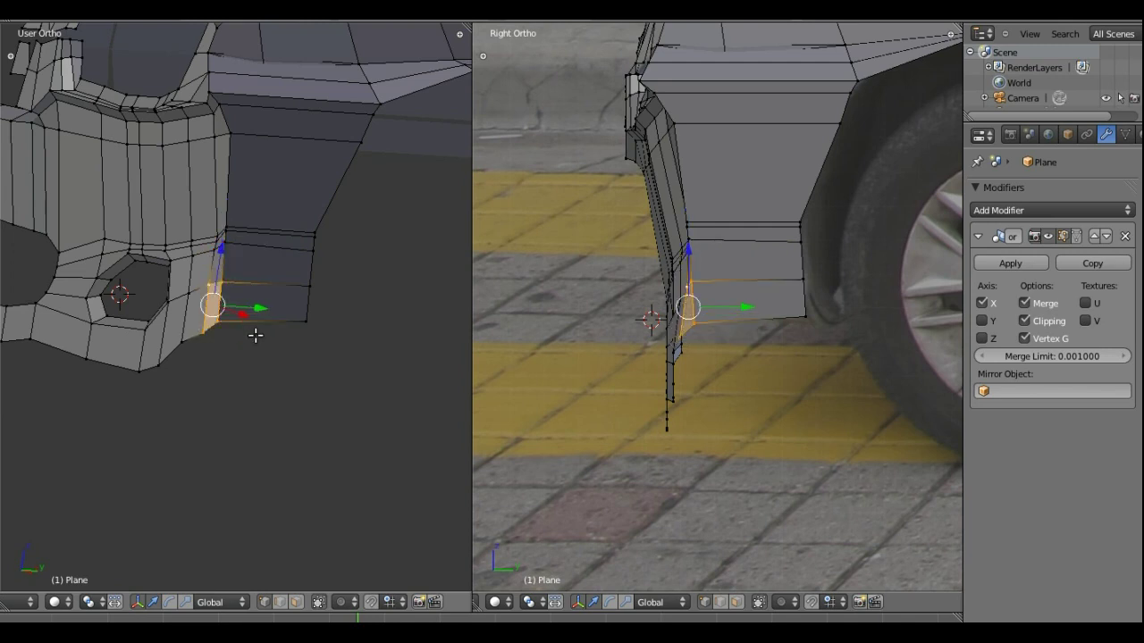
mouse_move(255, 335)
middle_down()
mouse_move(208, 324)
mouse_move(125, 335)
middle_up()
scroll(208, 323, down, 5)
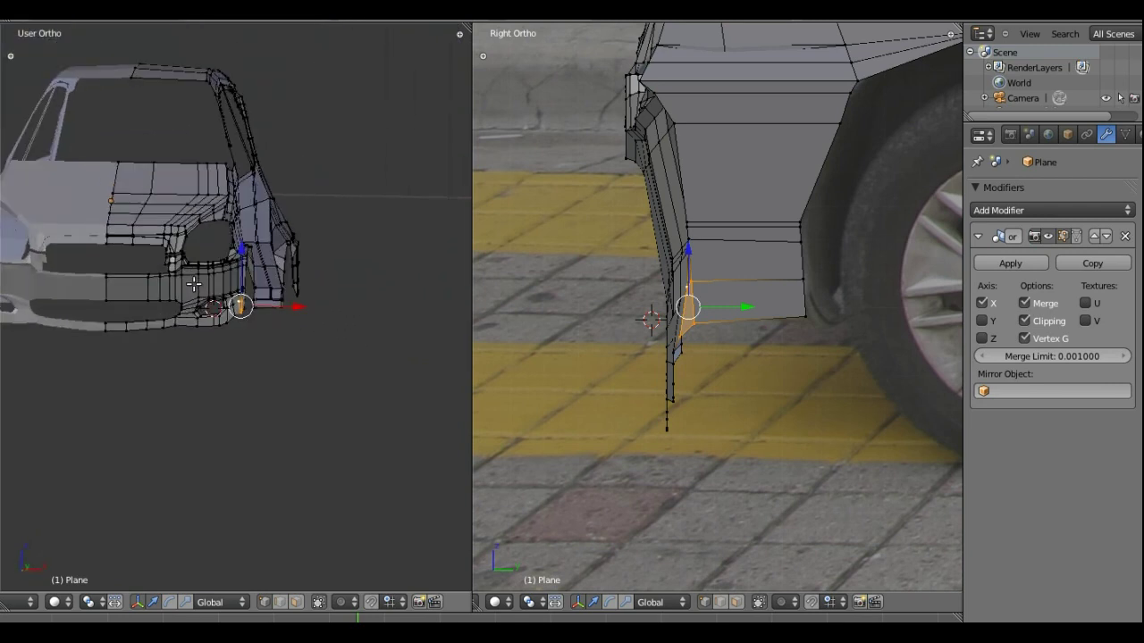
key(KP_1)
mouse_move(127, 281)
middle_down()
mouse_move(153, 286)
mouse_move(181, 241)
mouse_move(244, 321)
mouse_move(156, 335)
mouse_move(211, 334)
mouse_move(148, 255)
mouse_move(214, 268)
mouse_move(233, 255)
middle_up()
key(KP_1)
scroll(184, 306, up, 6)
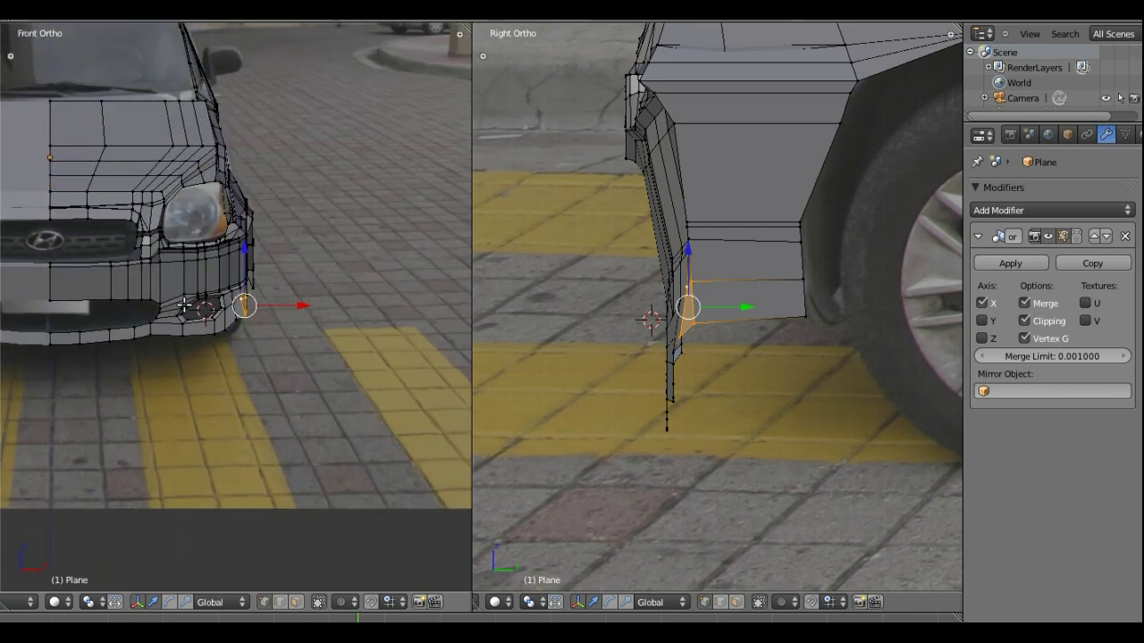
shift+middle_drag(140, 273, 277, 306)
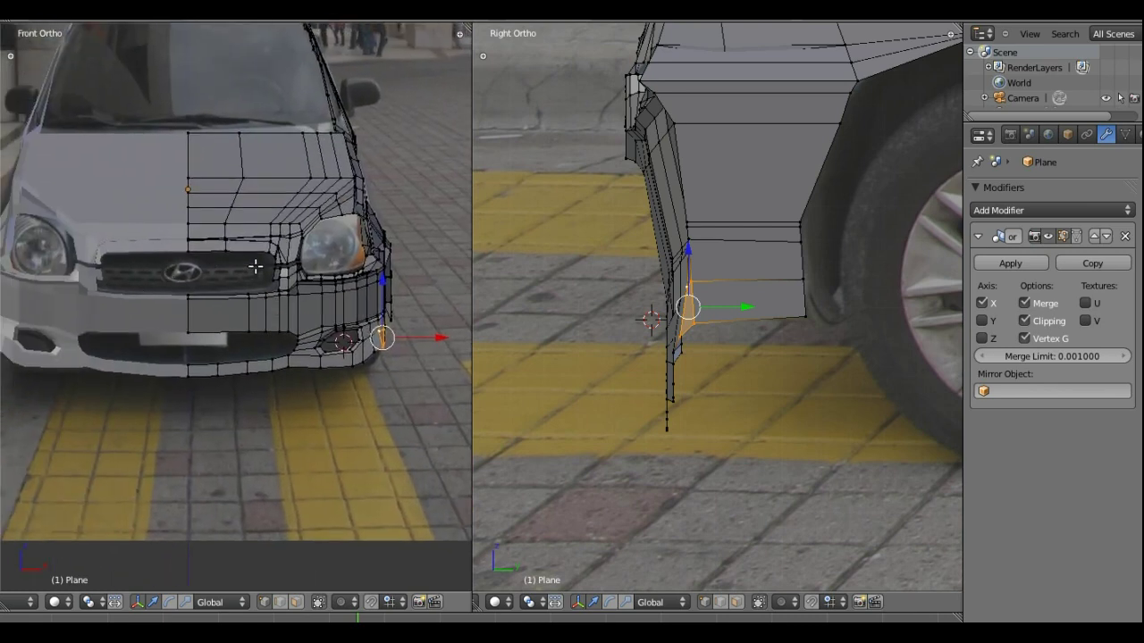
key(KP_8)
key(KP_1)
scroll(255, 265, down, 6)
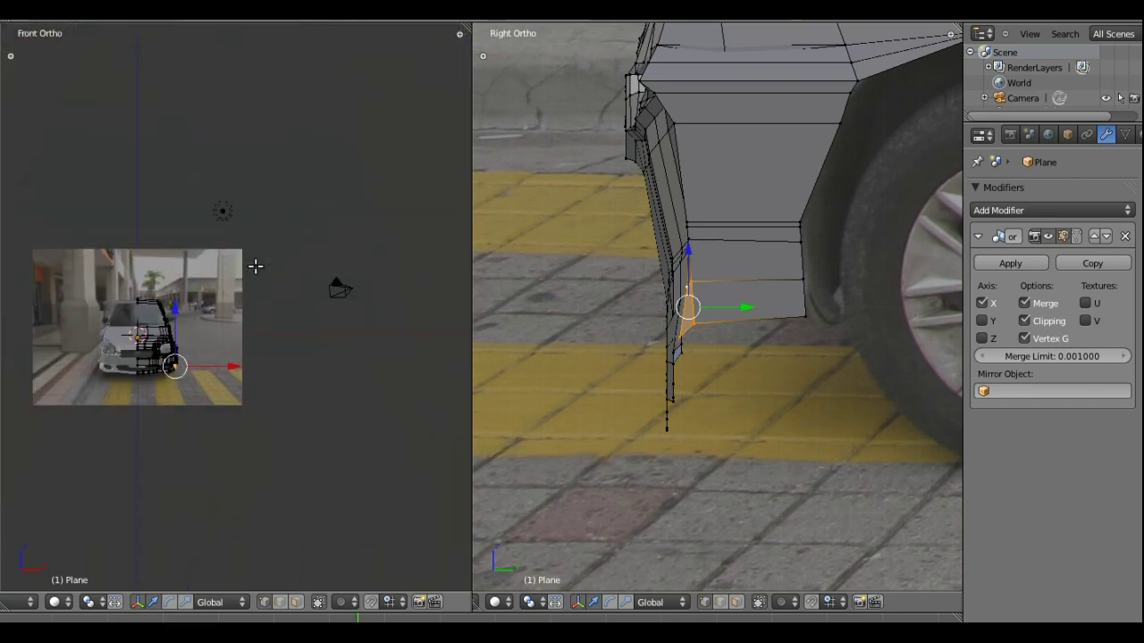
scroll(100, 409, up, 6)
mouse_move(107, 395)
shift+middle_down()
mouse_move(211, 357)
mouse_move(240, 333)
shift+middle_up()
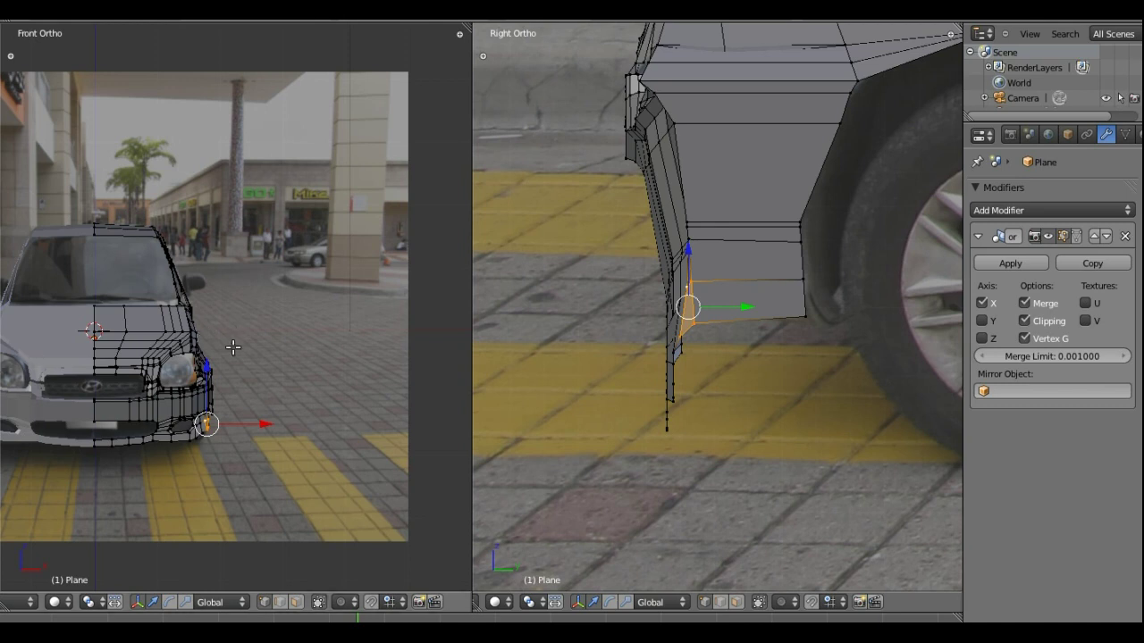
Frame the upper rear pillar beside the tail light and select its horizontal edge loop
scroll(681, 258, down, 3)
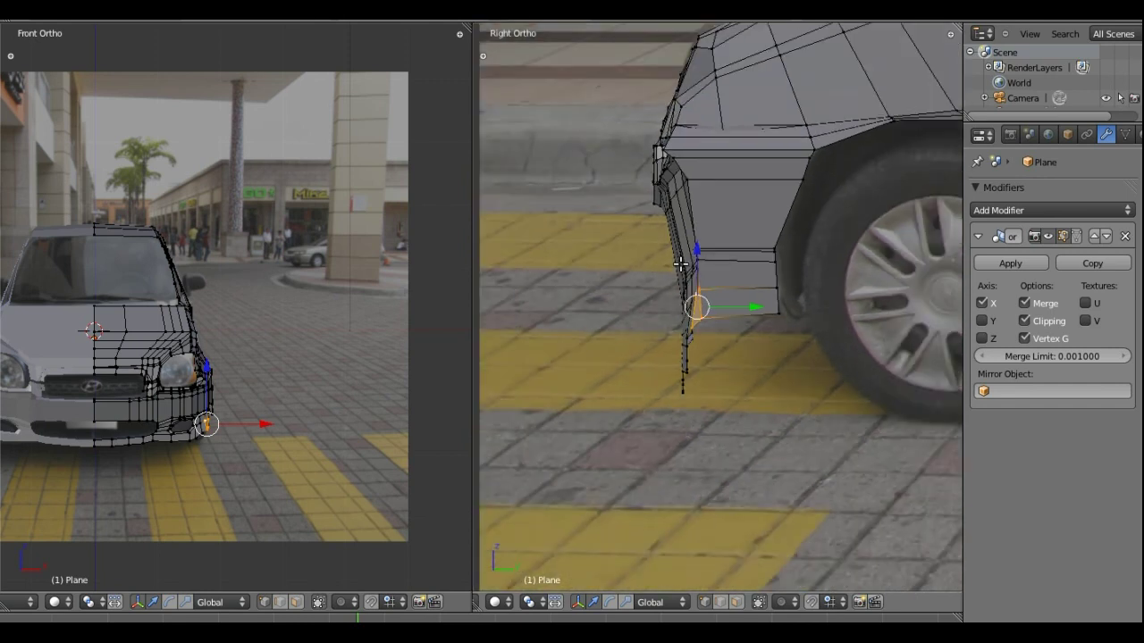
scroll(681, 258, down, 3)
scroll(681, 258, down, 2)
shift+middle_drag(778, 268, 462, 322)
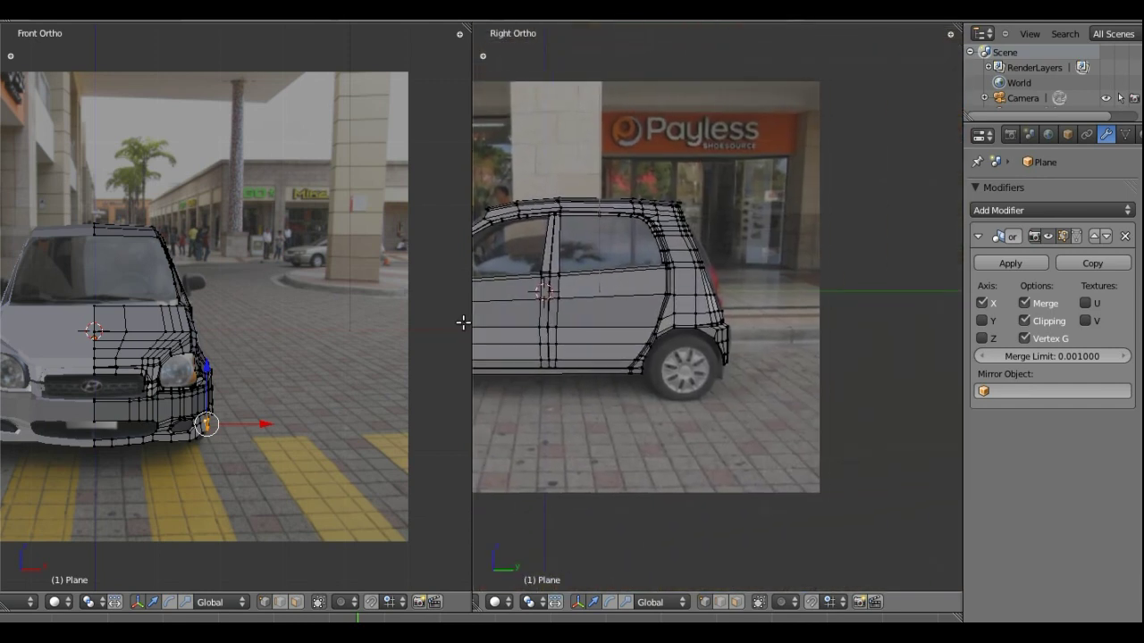
scroll(656, 312, up, 3)
scroll(672, 178, up, 1)
shift+middle_drag(673, 179, 682, 241)
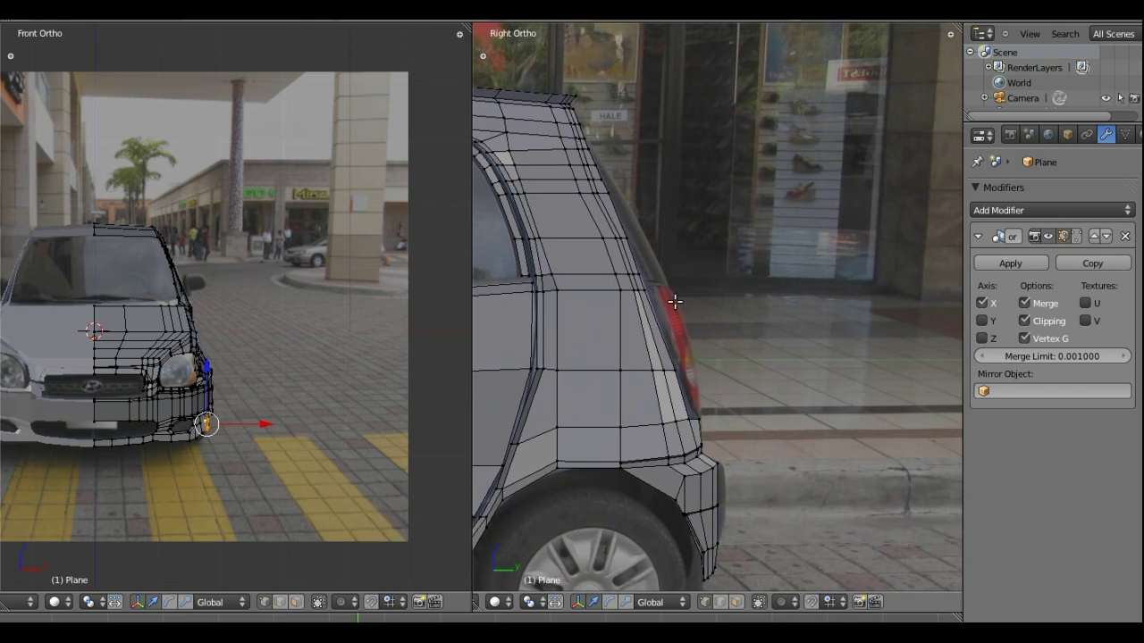
shift+middle_drag(675, 302, 691, 293)
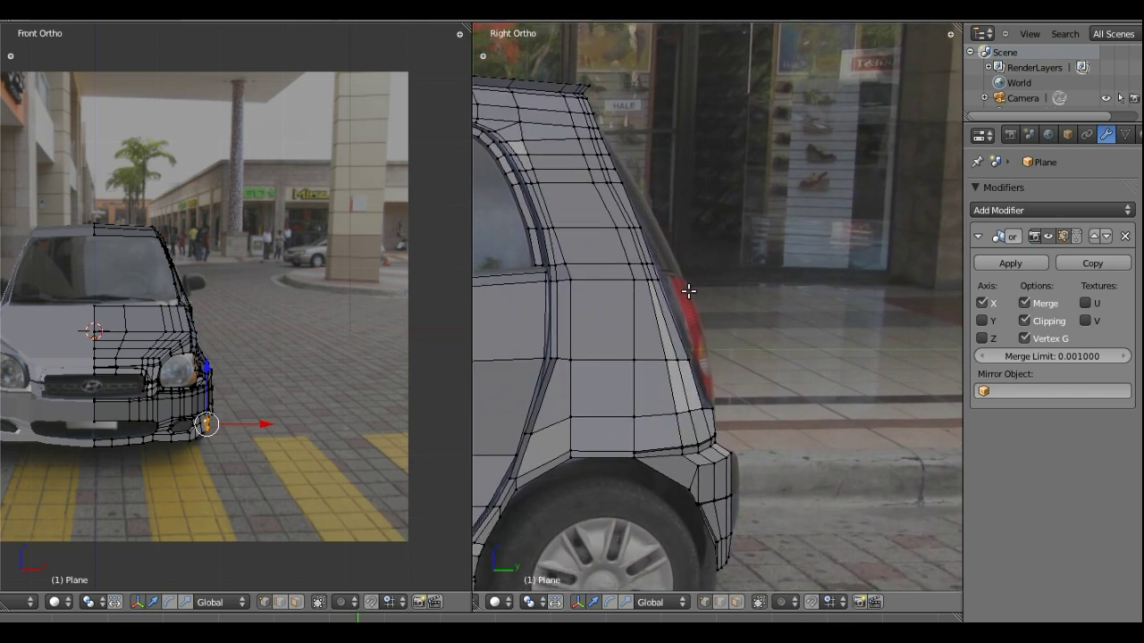
alt+right_click(599, 262)
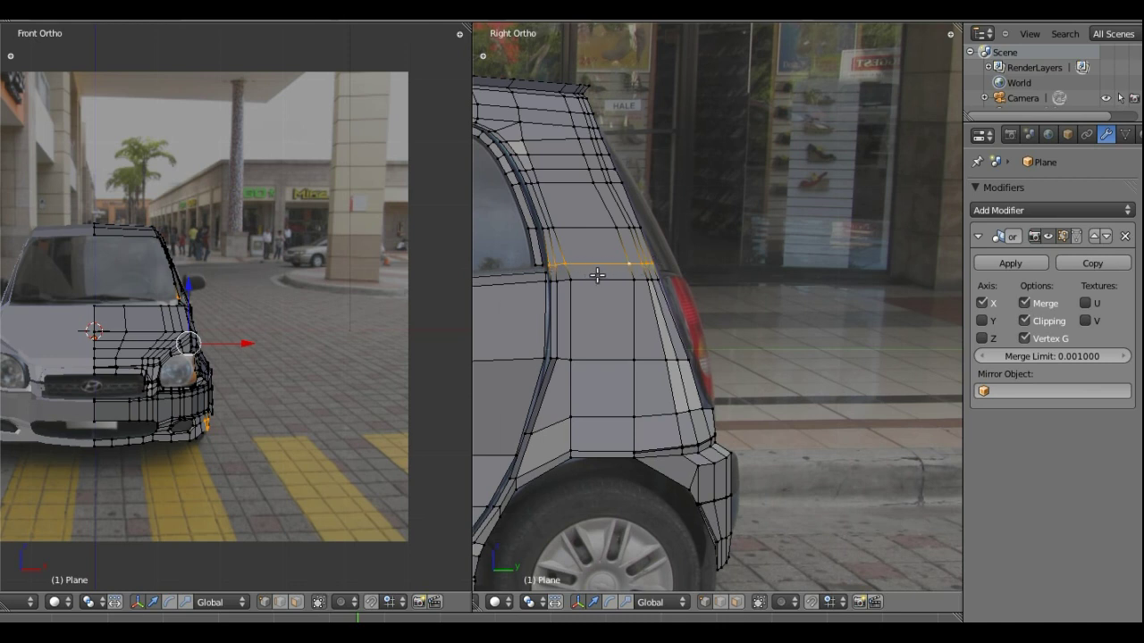
Edge-slide the rear pillar's horizontal loop slightly lower to follow the tail light's edge
key(ctrl+e)
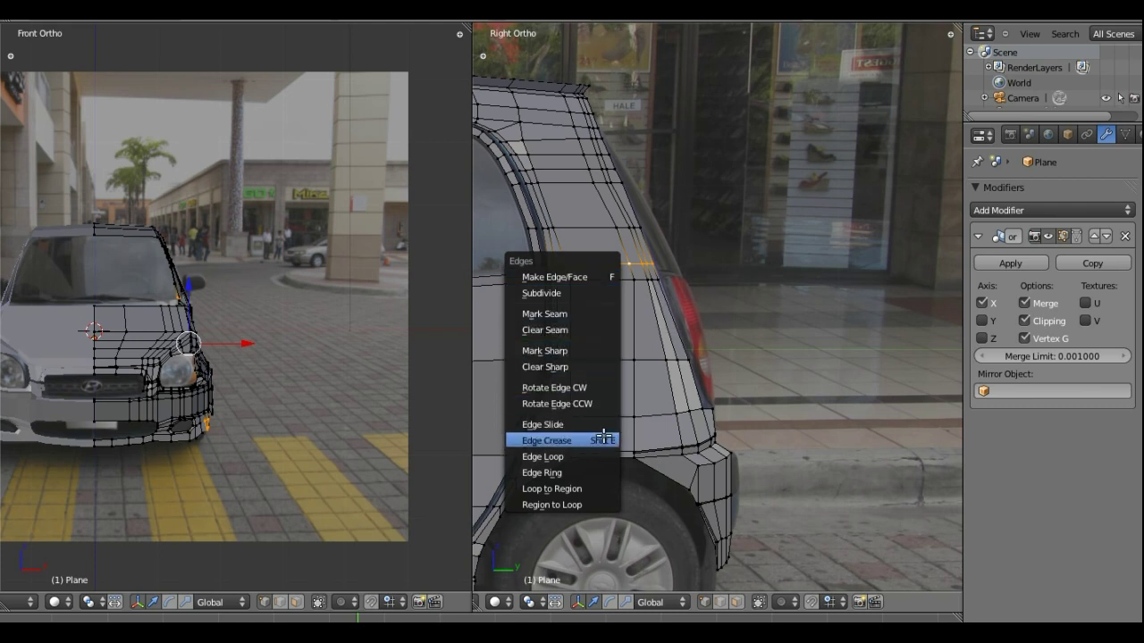
click(594, 424)
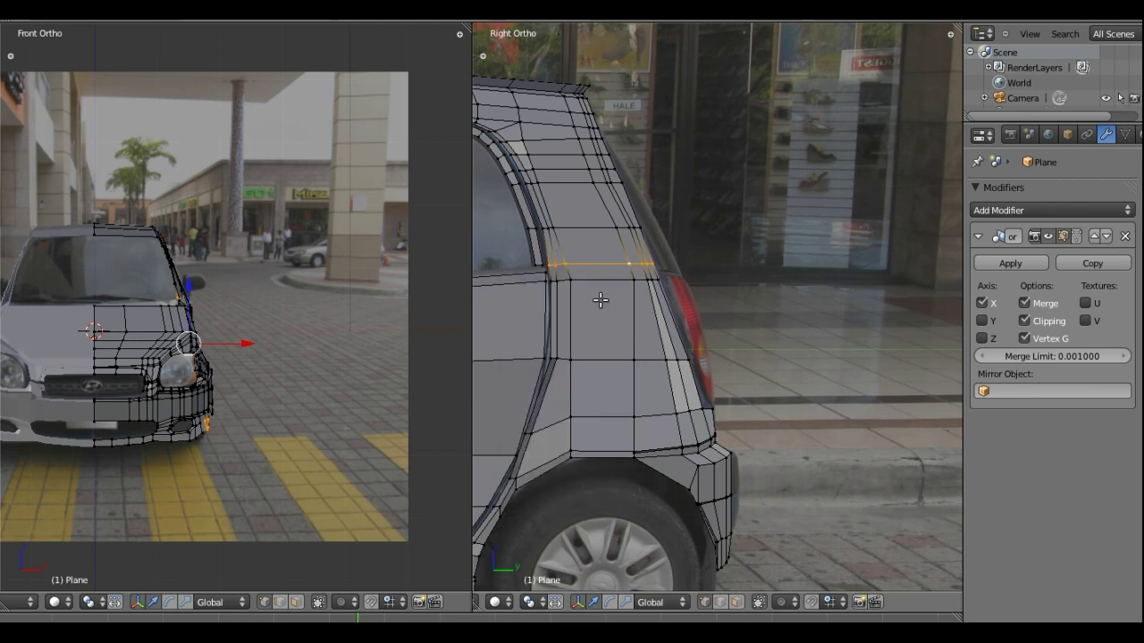
scroll(593, 288, up, 3)
shift+middle_drag(562, 235, 727, 294)
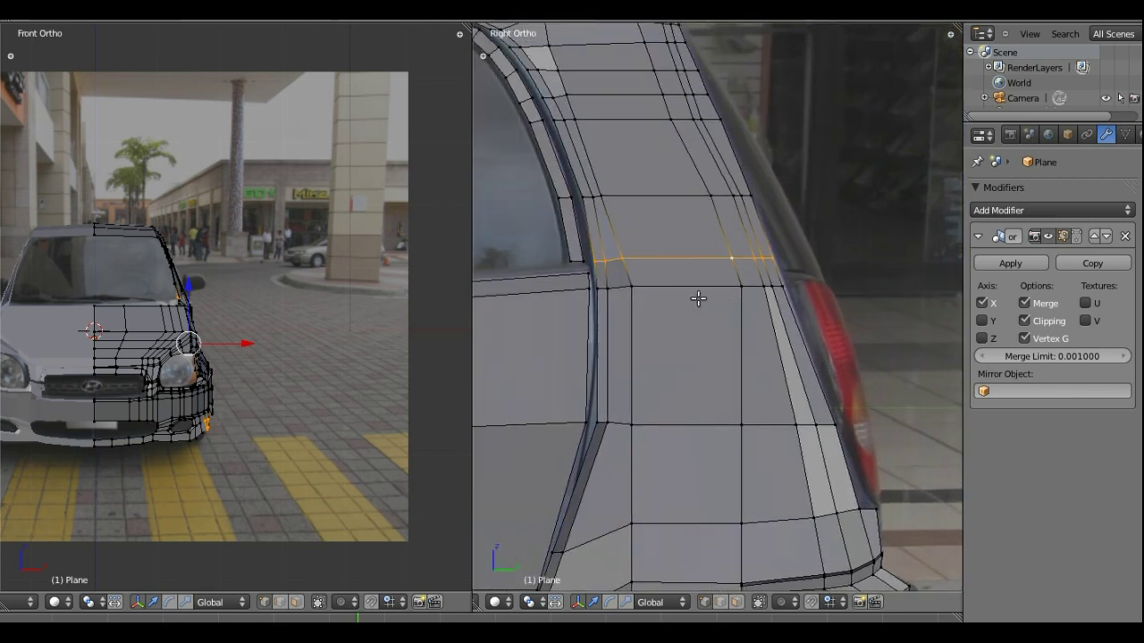
key(ctrl+e)
key(Escape)
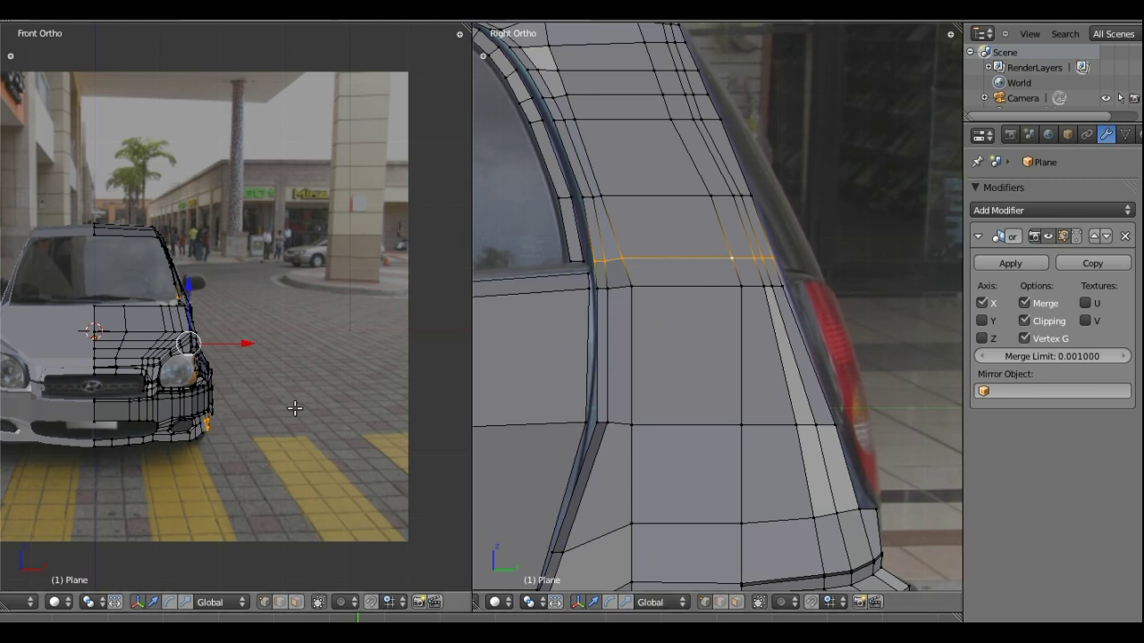
key(a)
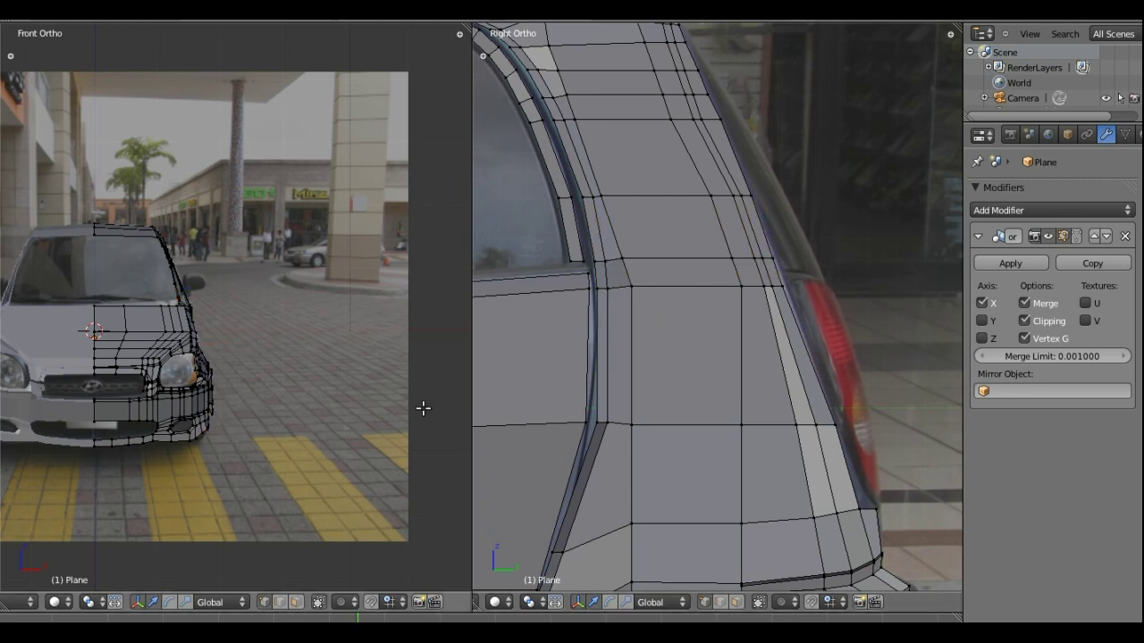
alt+right_click(672, 260)
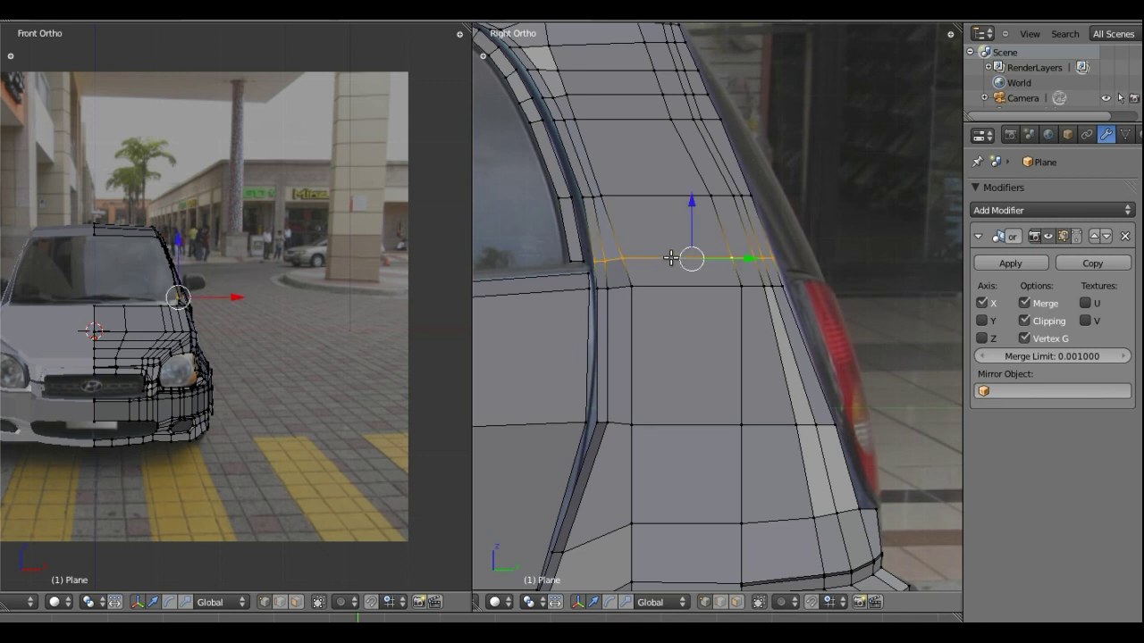
key(ctrl+e)
click(672, 259)
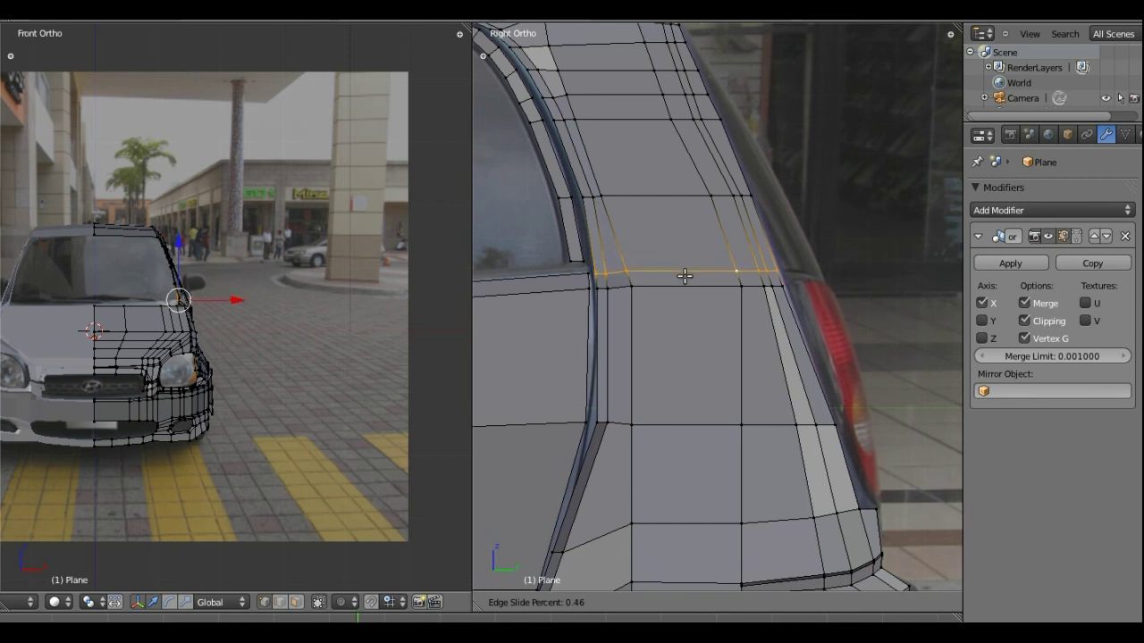
click(684, 271)
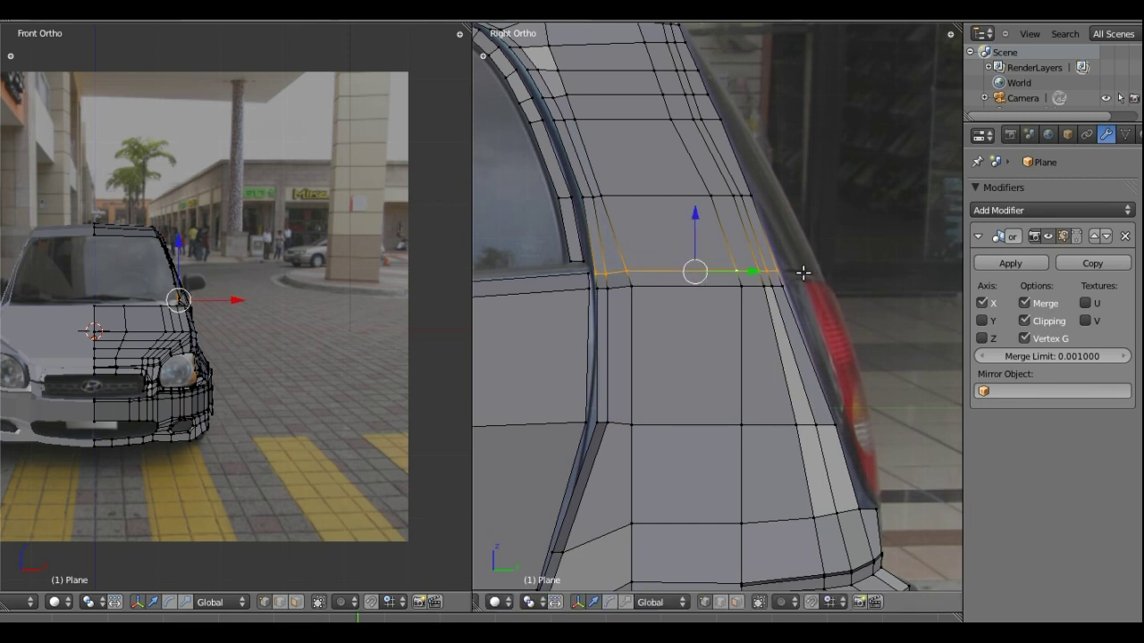
Select the vertices running down the pillar's diagonal back edge
mouse_move(909, 282)
shift+middle_down()
mouse_move(835, 274)
mouse_move(783, 242)
shift+middle_up()
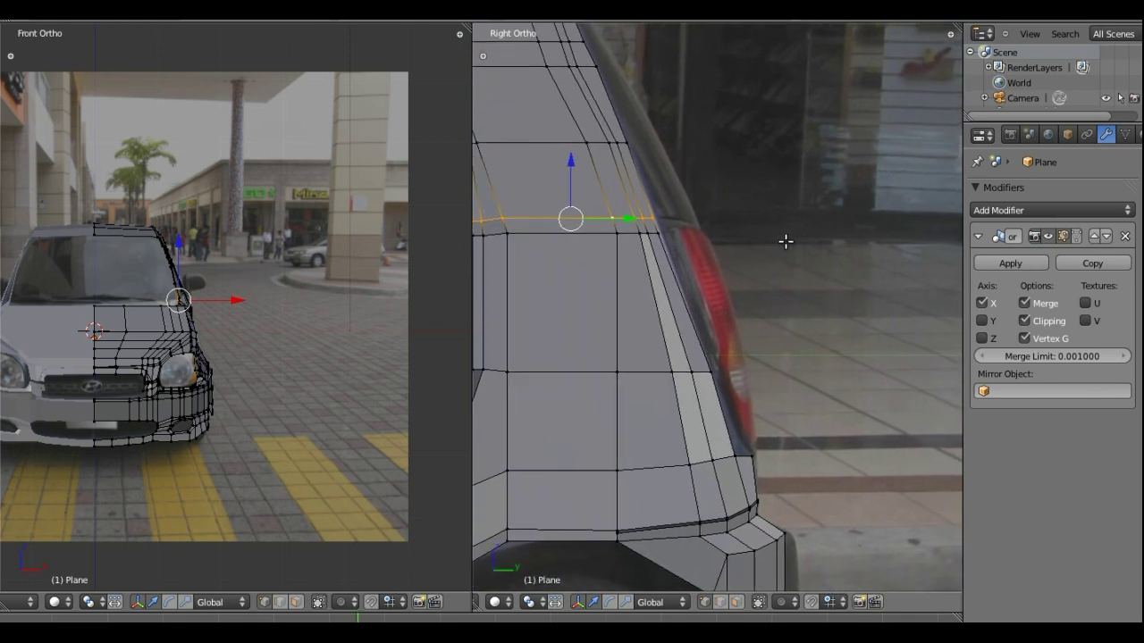
shift+right_click(658, 233)
ctrl+right_click(710, 373)
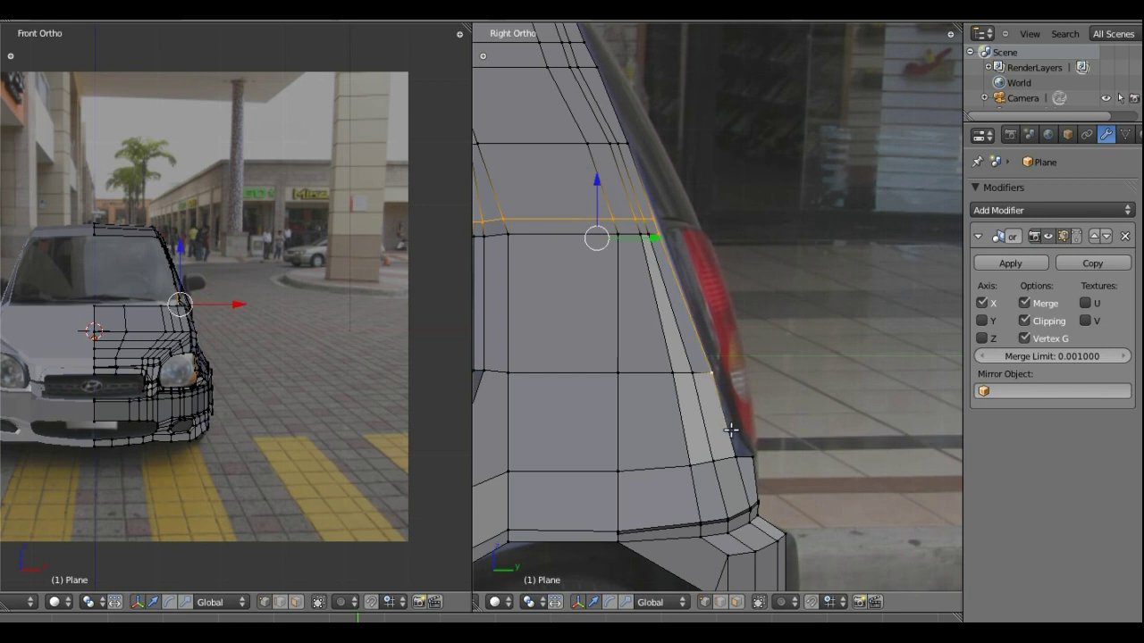
ctrl+right_click(734, 457)
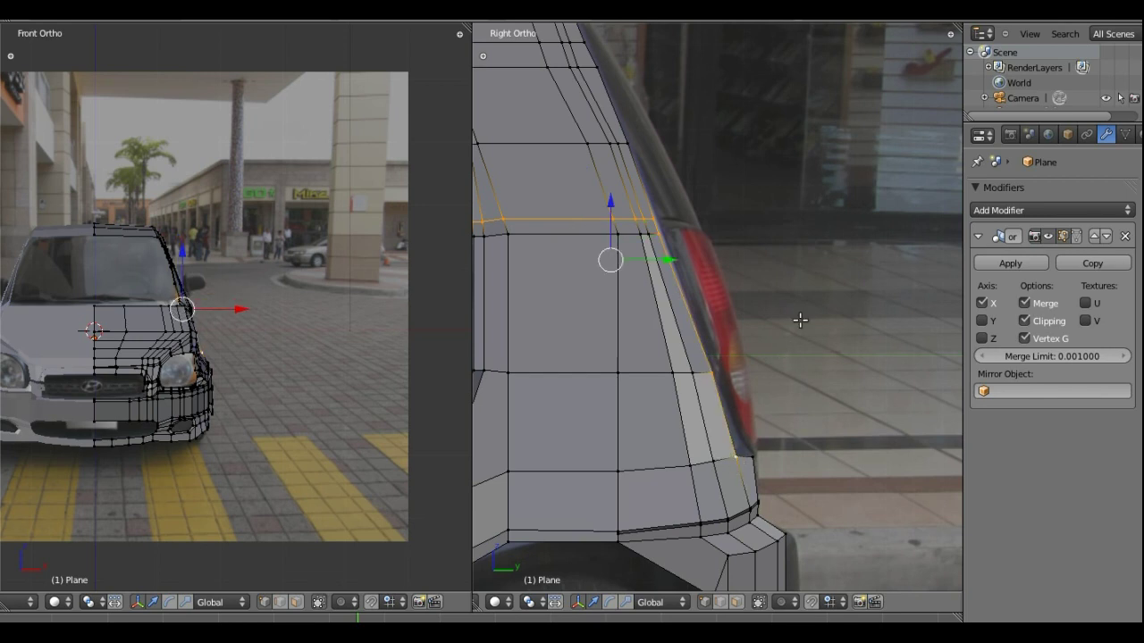
mouse_move(774, 295)
middle_down()
mouse_move(712, 333)
mouse_move(786, 281)
mouse_move(760, 258)
mouse_move(766, 277)
mouse_move(741, 280)
mouse_move(804, 151)
mouse_move(786, 292)
middle_up()
Move the selected back-edge vertices of the rear pillar into place
key(g)
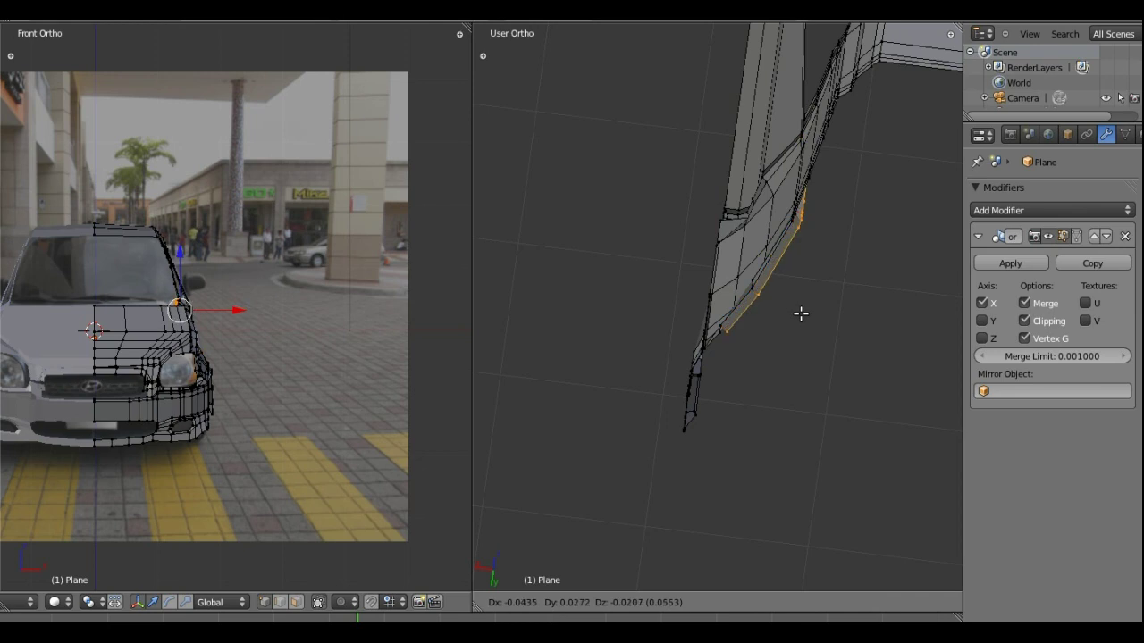
click(800, 324)
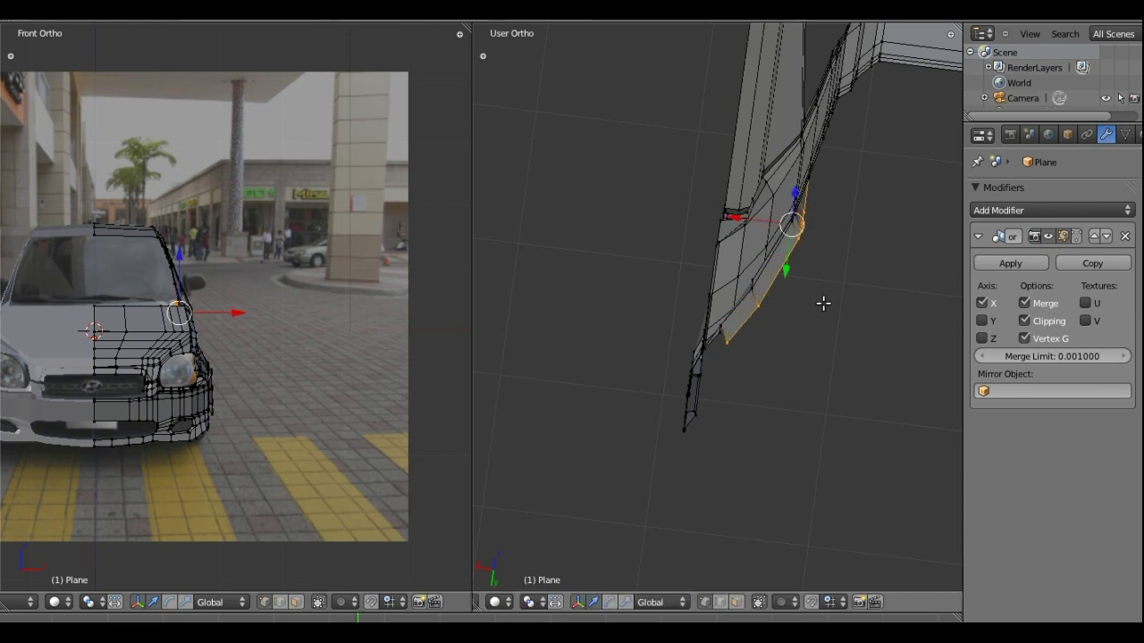
mouse_move(823, 304)
middle_down()
mouse_move(822, 313)
mouse_move(811, 238)
mouse_move(765, 347)
mouse_move(753, 273)
mouse_move(786, 337)
mouse_move(792, 264)
mouse_move(687, 187)
mouse_move(718, 145)
mouse_move(710, 355)
mouse_move(718, 311)
mouse_move(722, 388)
middle_up()
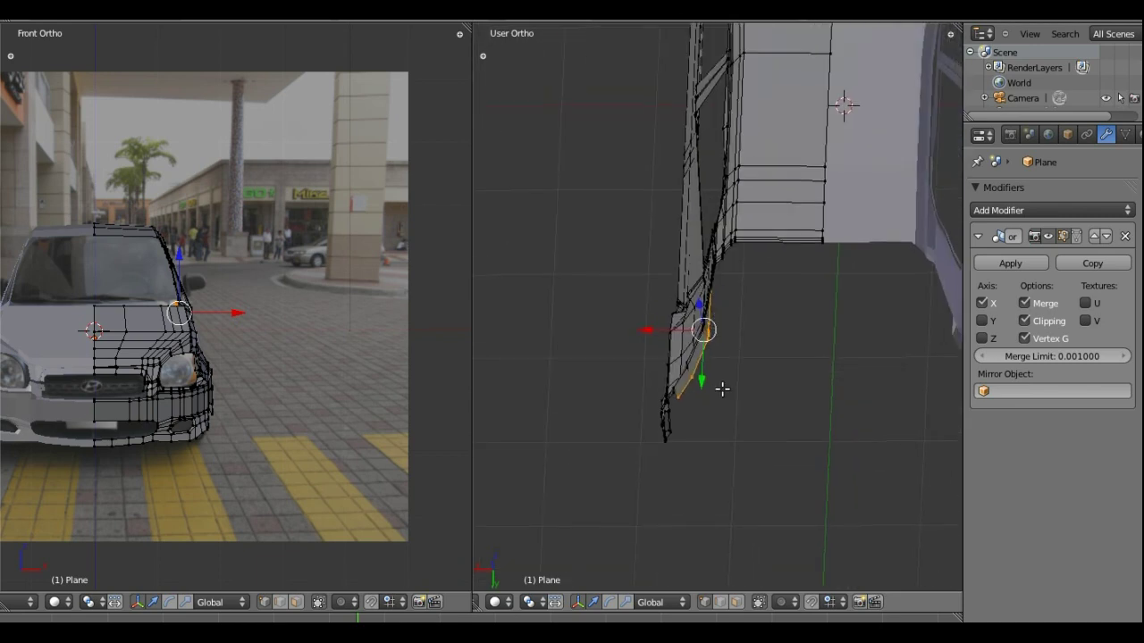
Extrude the lower rear edge twice into new panel faces, then bring up trasero.JPG
key(e)
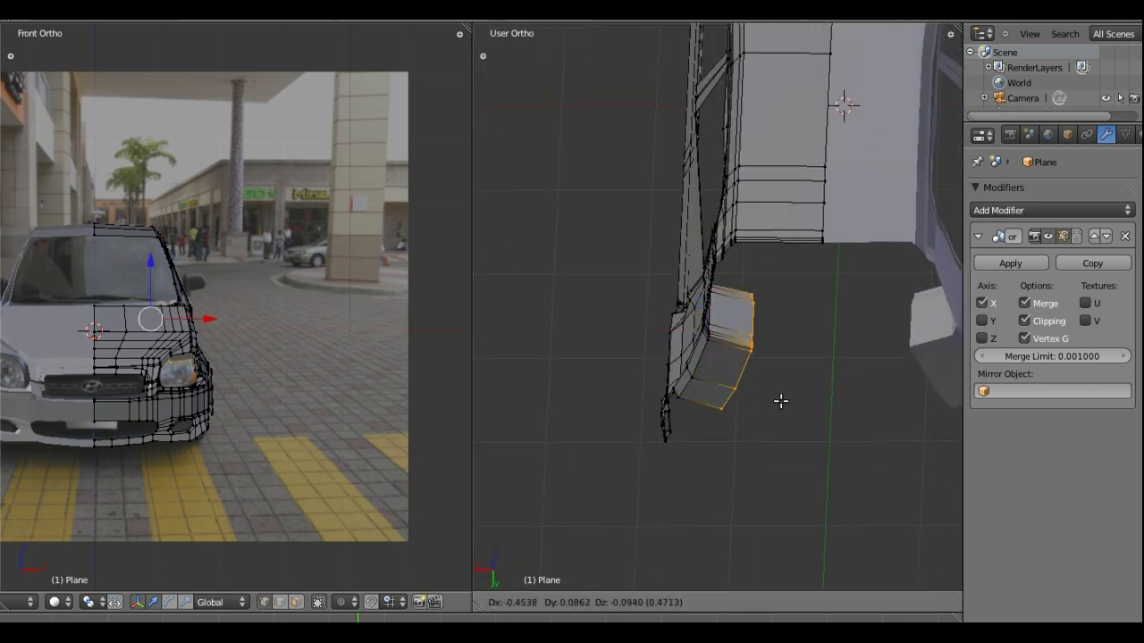
click(785, 399)
key(e)
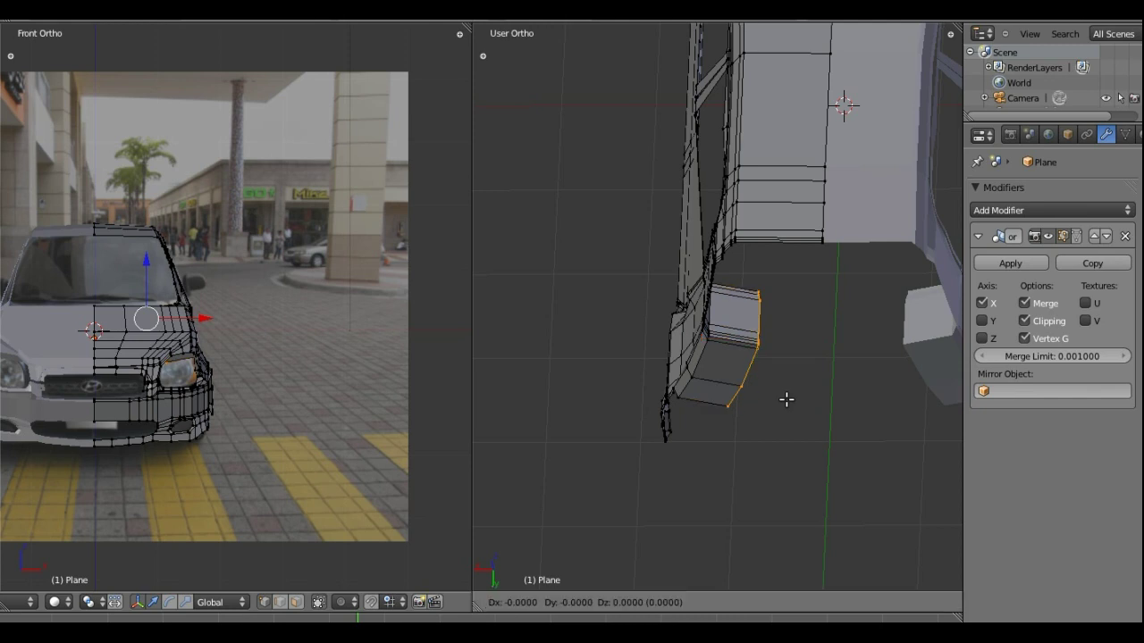
click(956, 409)
scroll(852, 372, down, 3)
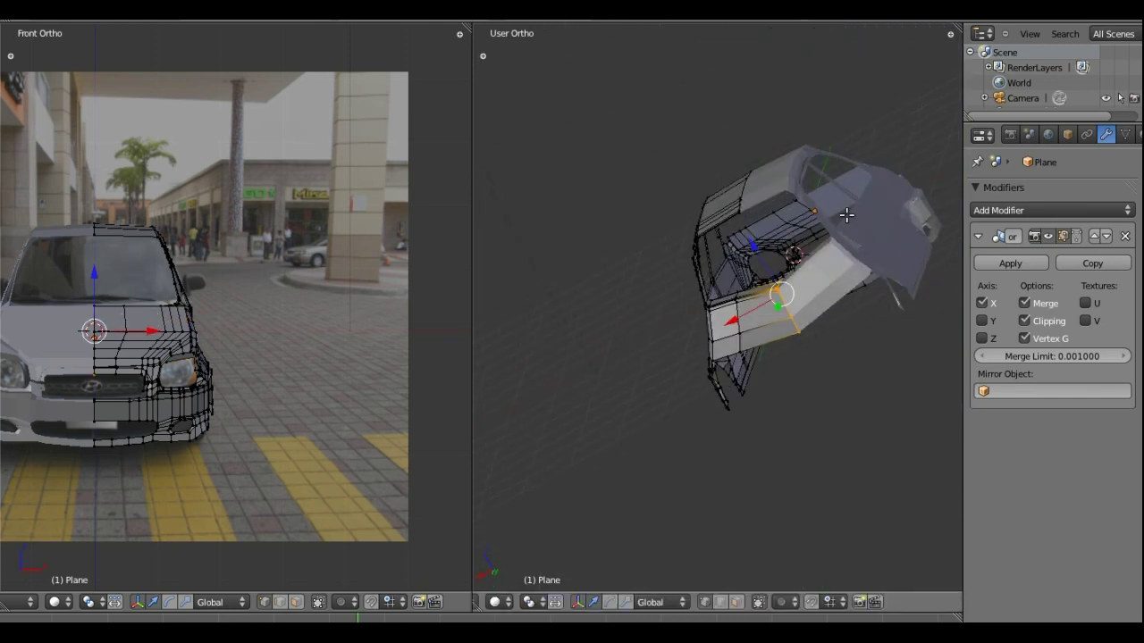
mouse_move(852, 373)
middle_down()
mouse_move(853, 312)
mouse_move(841, 387)
mouse_move(815, 329)
middle_up()
mouse_move(785, 294)
middle_down()
mouse_move(881, 293)
mouse_move(889, 247)
mouse_move(737, 311)
mouse_move(689, 268)
mouse_move(706, 281)
middle_up()
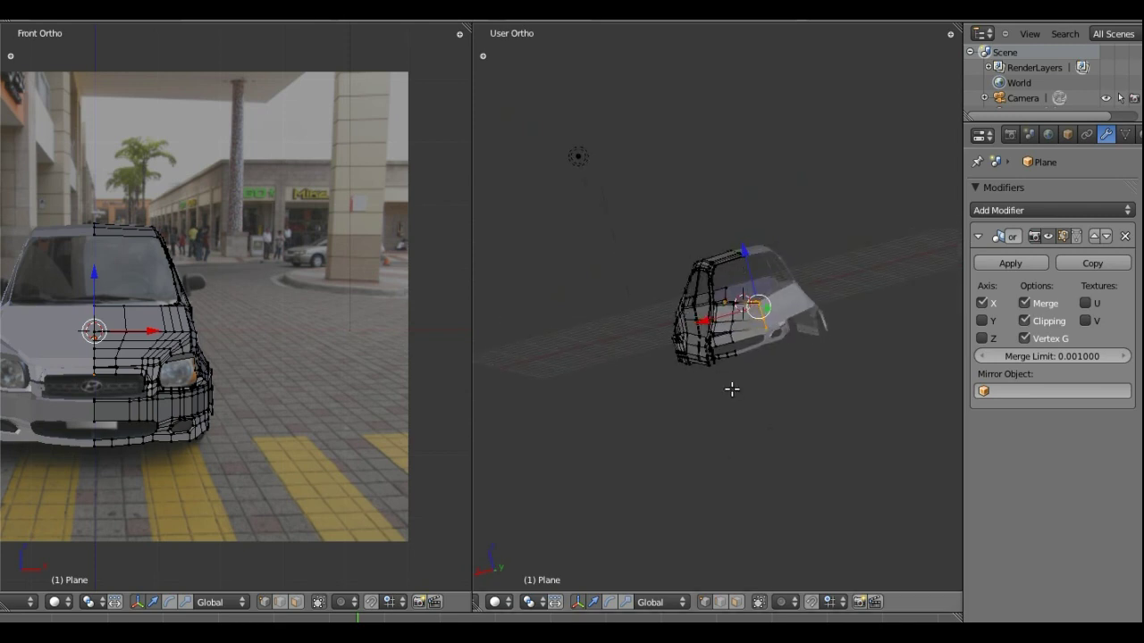
key(alt+Tab)
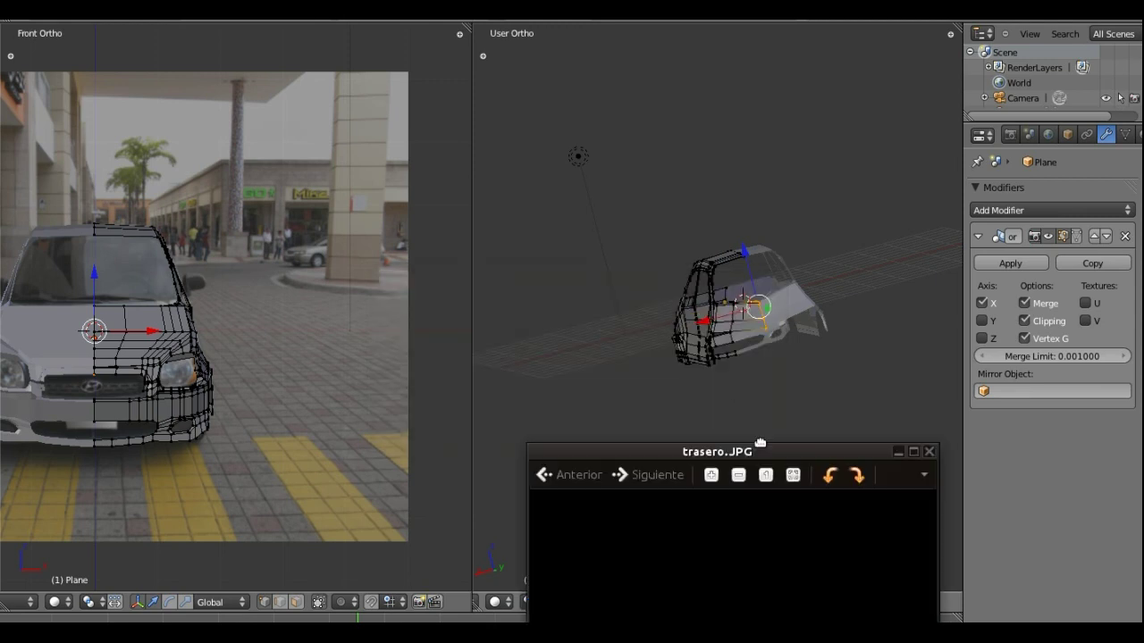
Place the trasero.JPG window at the top centre and orbit the model to show the roof
mouse_move(759, 443)
mouse_down()
mouse_move(563, 10)
mouse_move(431, 44)
mouse_up()
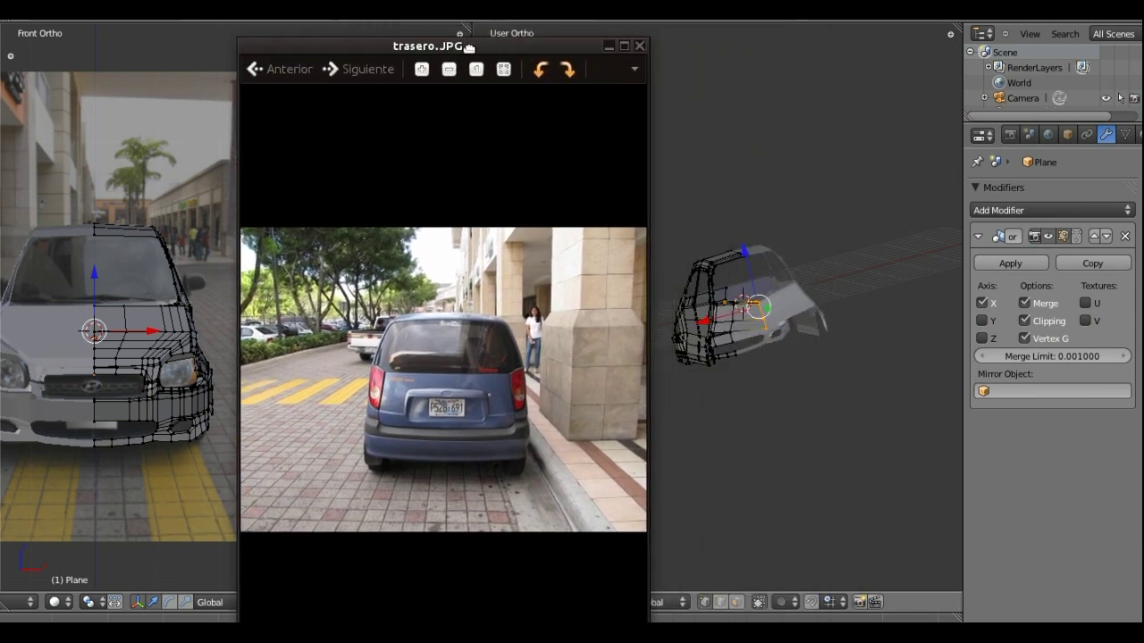
scroll(714, 313, up, 3)
scroll(885, 340, up, 3)
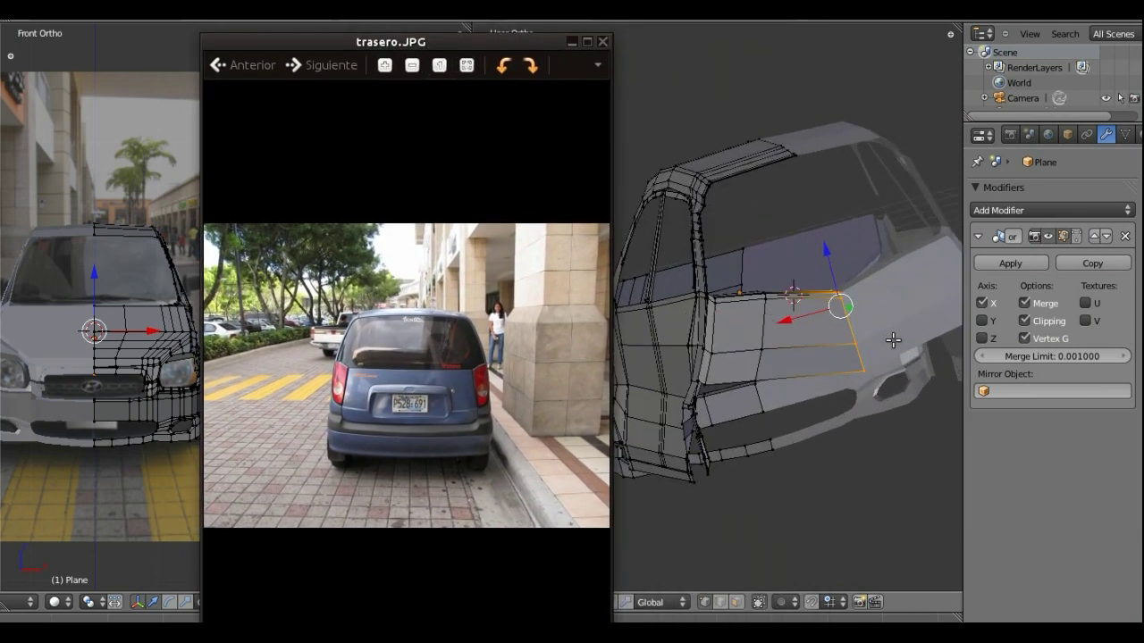
click(874, 365)
middle_drag(861, 363, 850, 357)
Compare against the rear photo and move the rear body vertex vertically to match
key(alt+Tab)
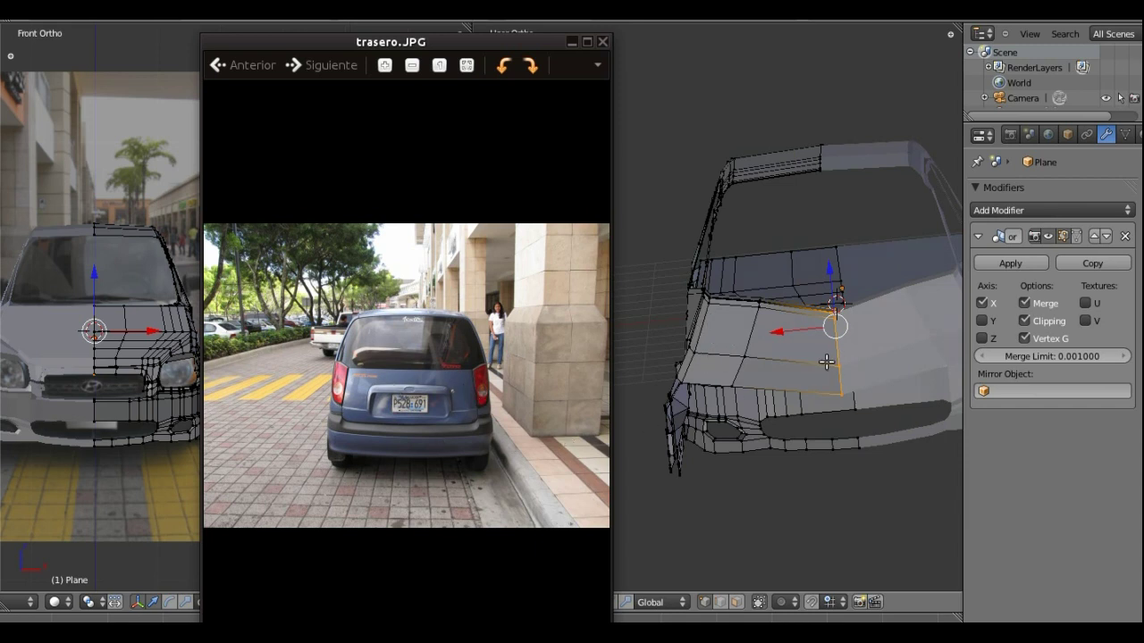
key(alt+Tab)
key(g)
key(z)
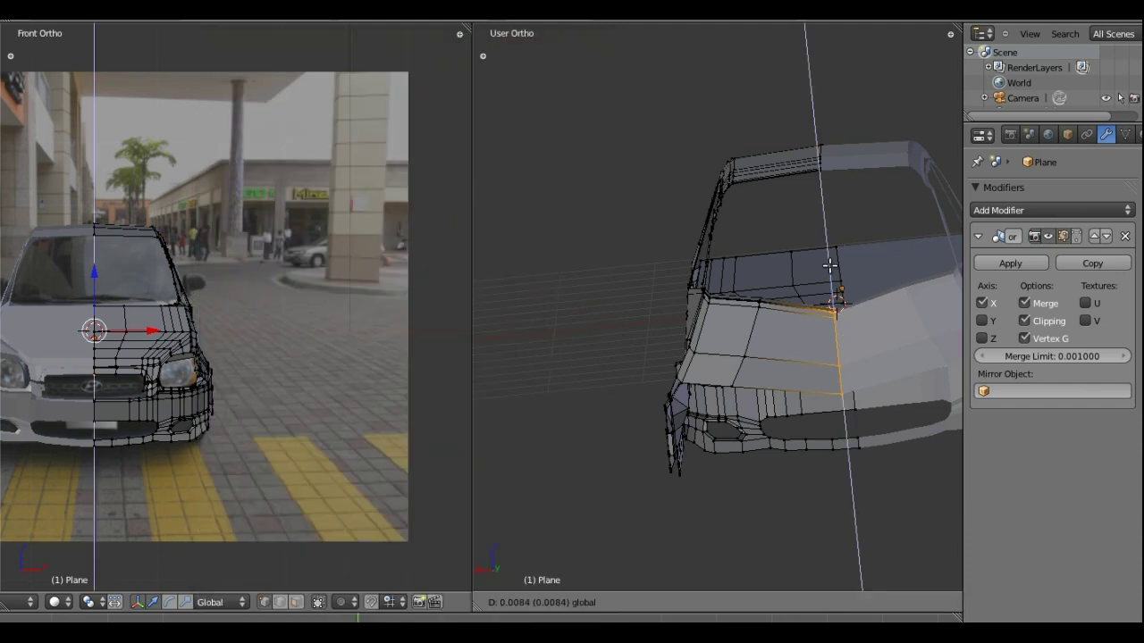
click(830, 261)
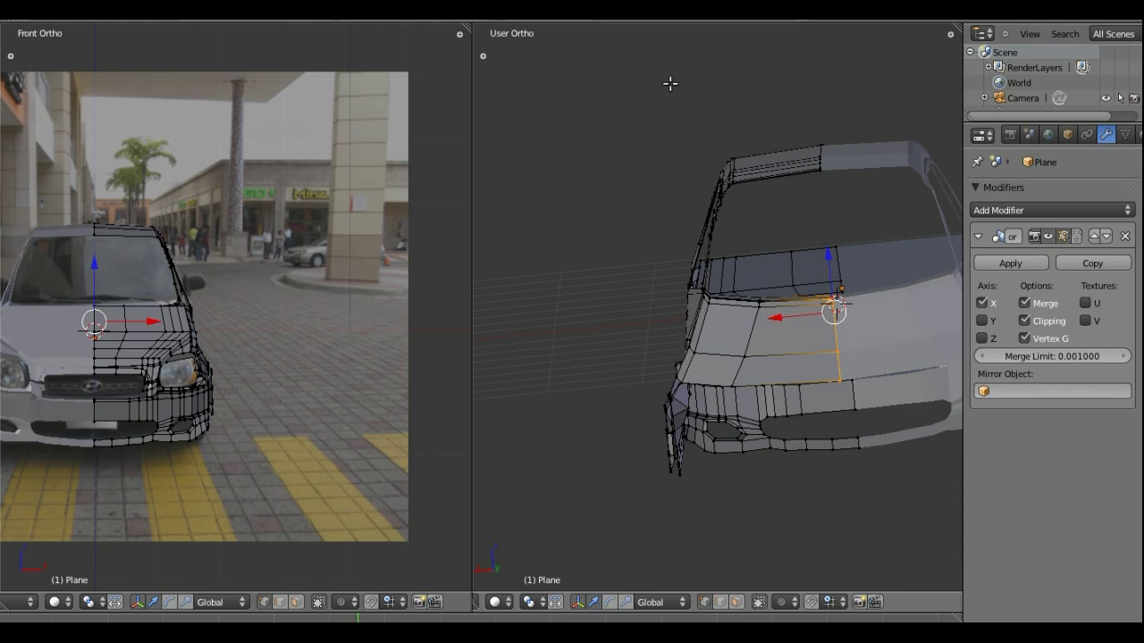
Close the trasero.JPG viewer and show the Right Ortho side view over the side photo
key(alt+Tab)
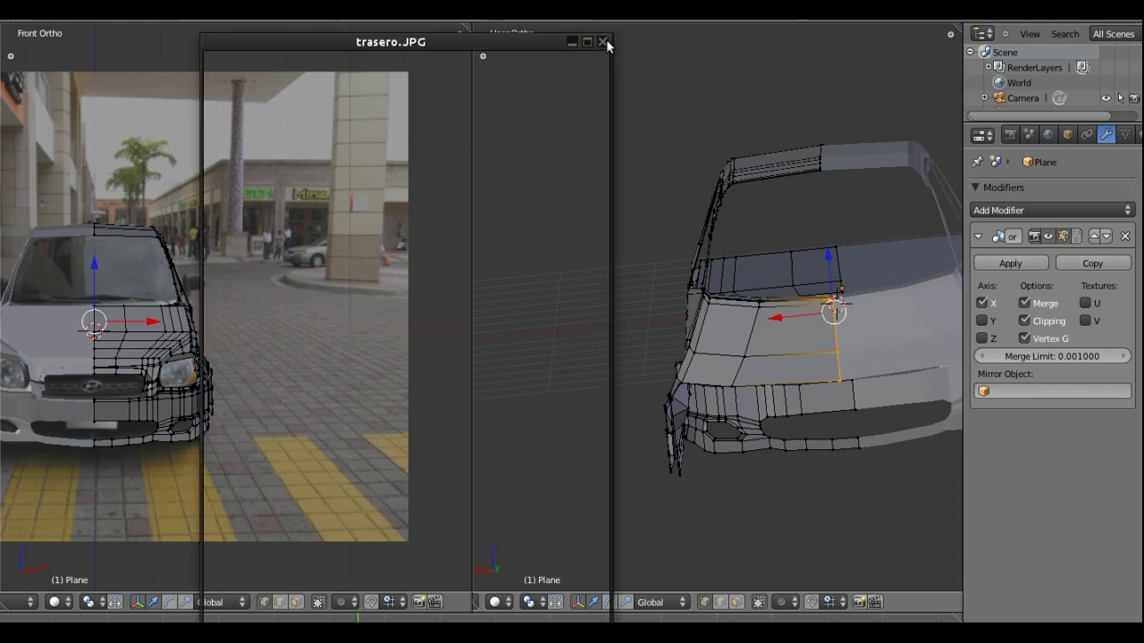
click(606, 39)
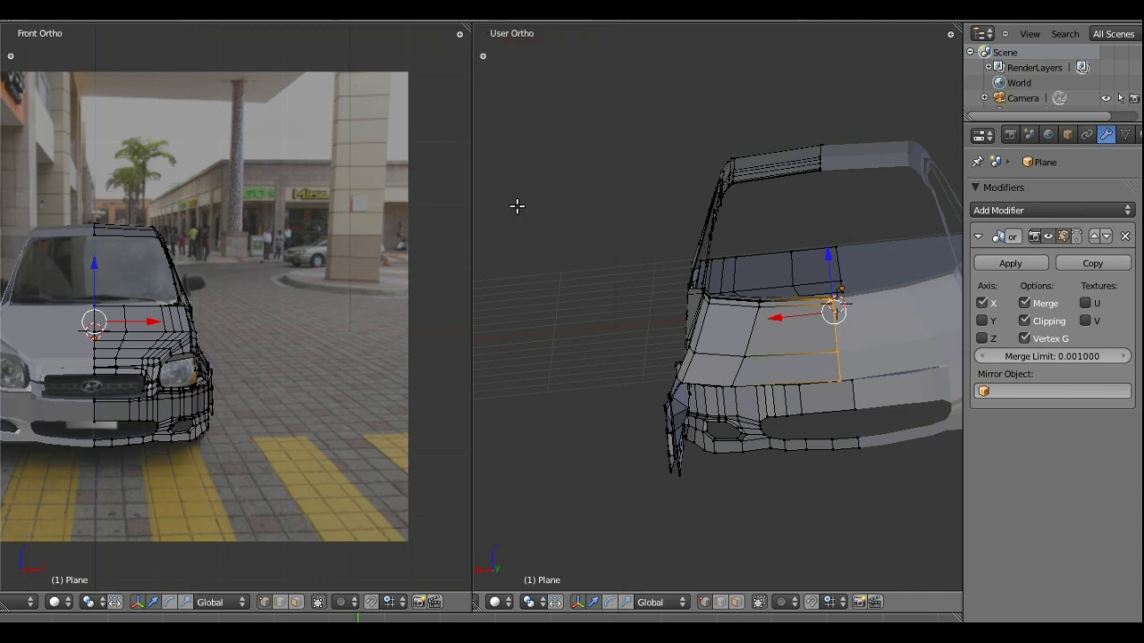
scroll(457, 316, down, 1)
scroll(456, 317, down, 1)
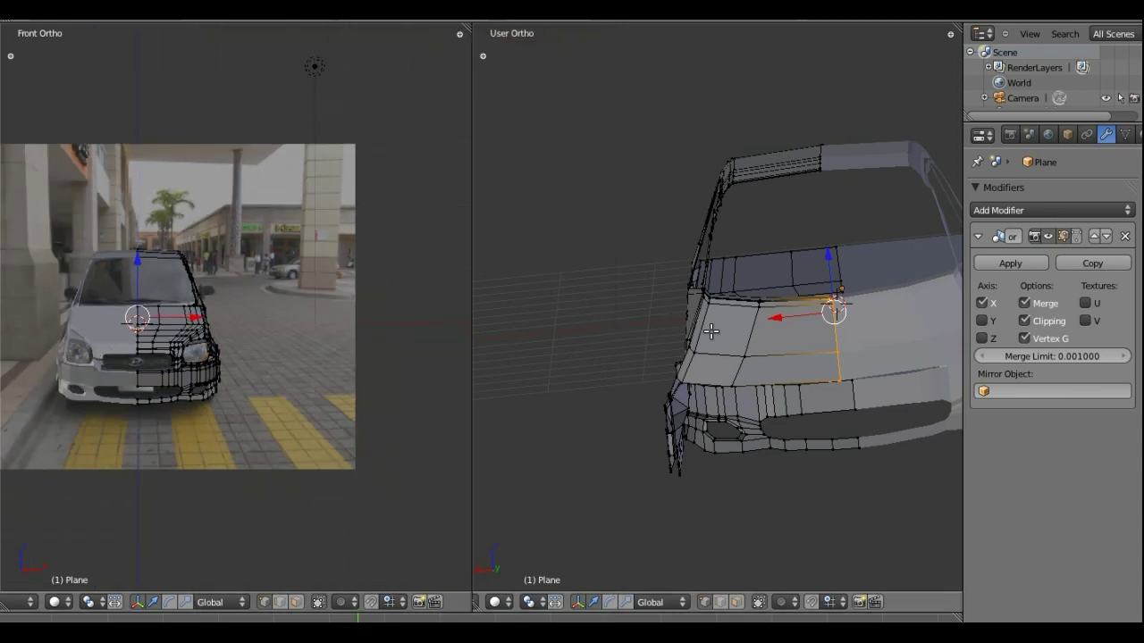
key(KP_3)
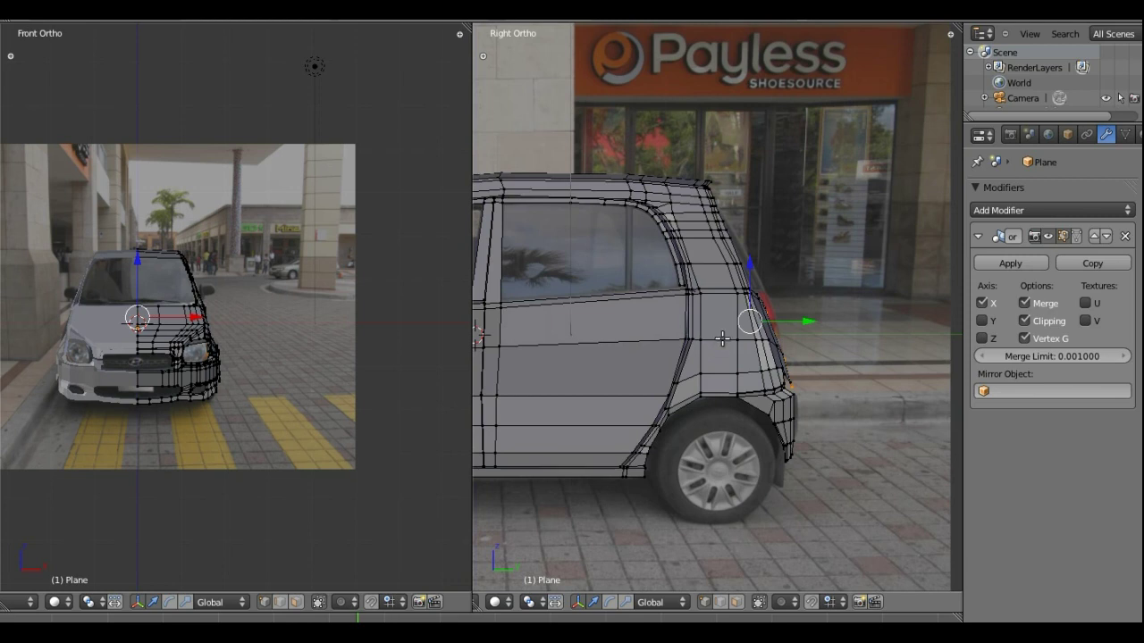
mouse_move(687, 324)
shift+middle_down()
mouse_move(670, 319)
mouse_move(707, 319)
shift+middle_up()
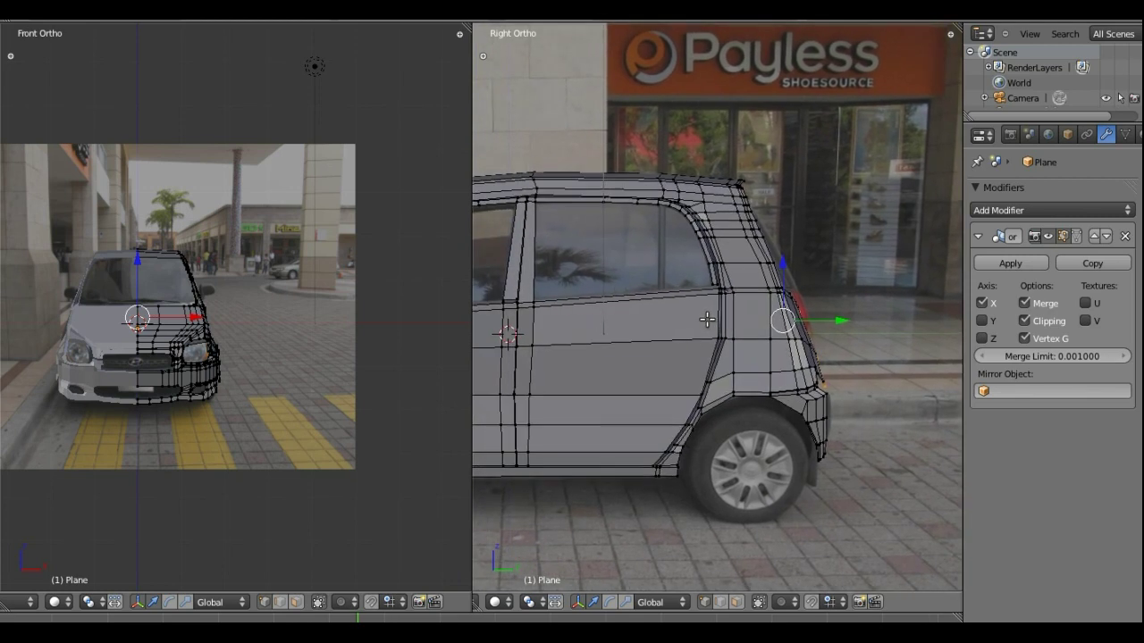